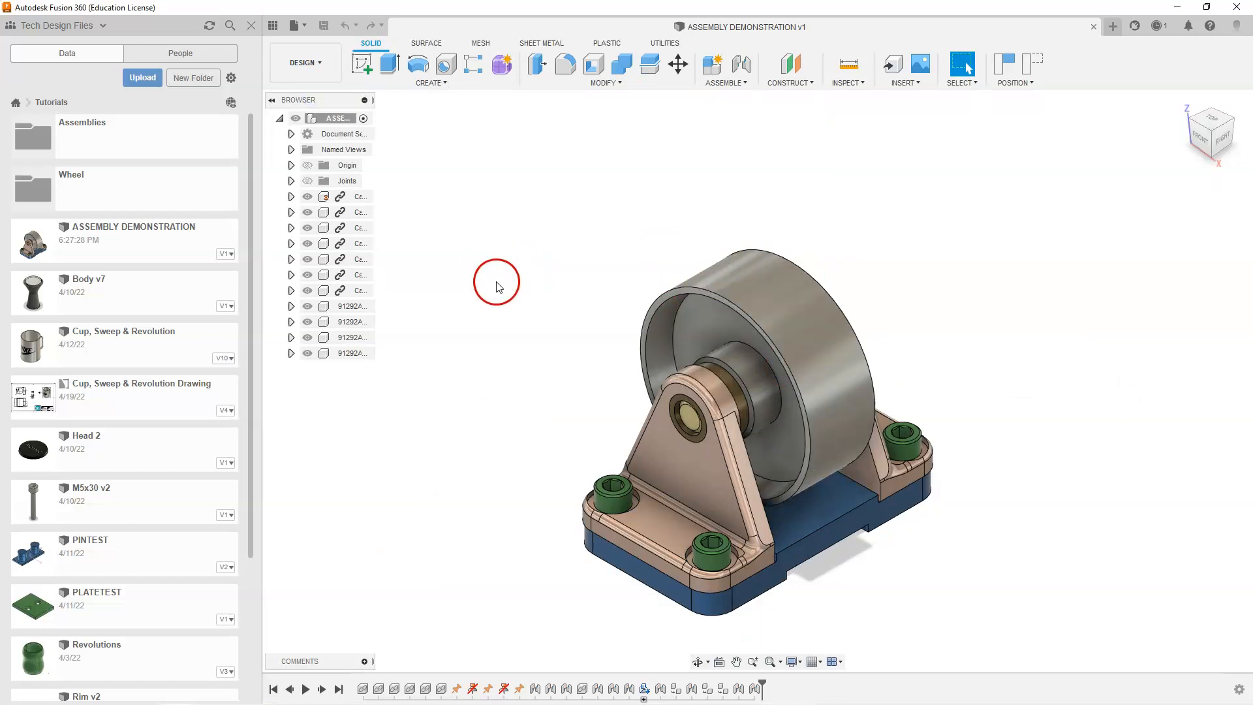
Create a new folder named ANIMATION inside the Tutorials folder
click(197, 80)
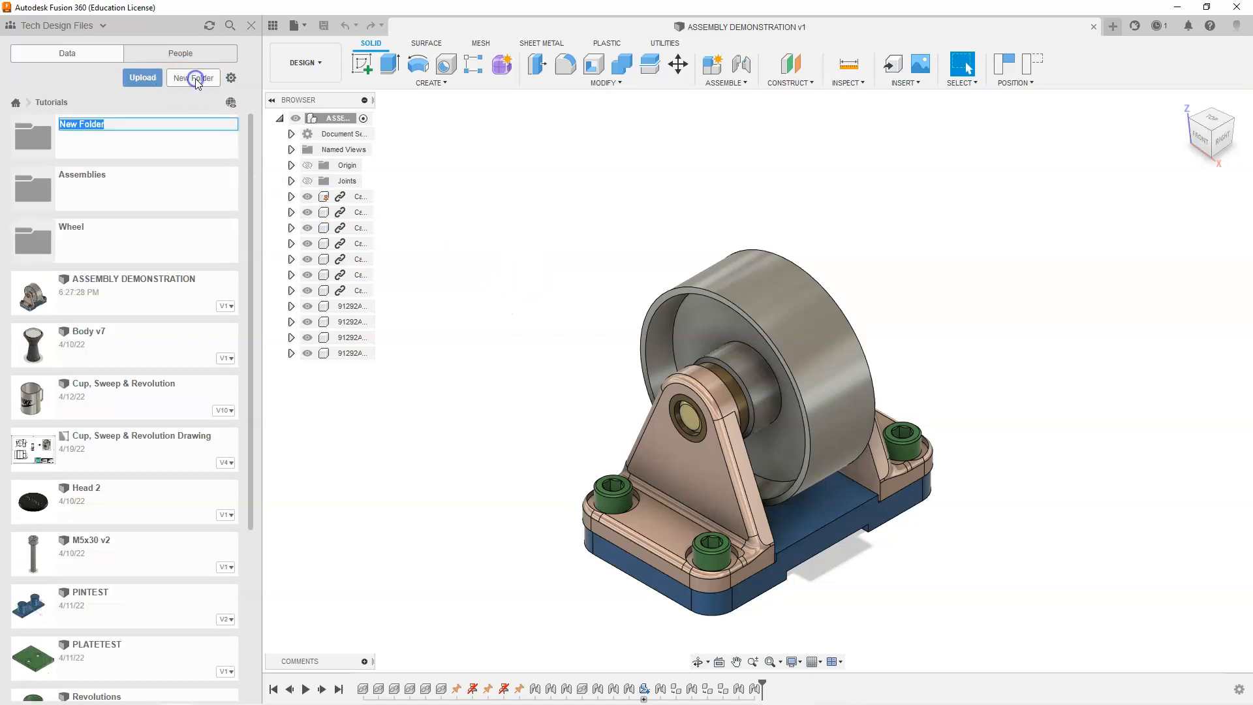
text(ANIMATION)
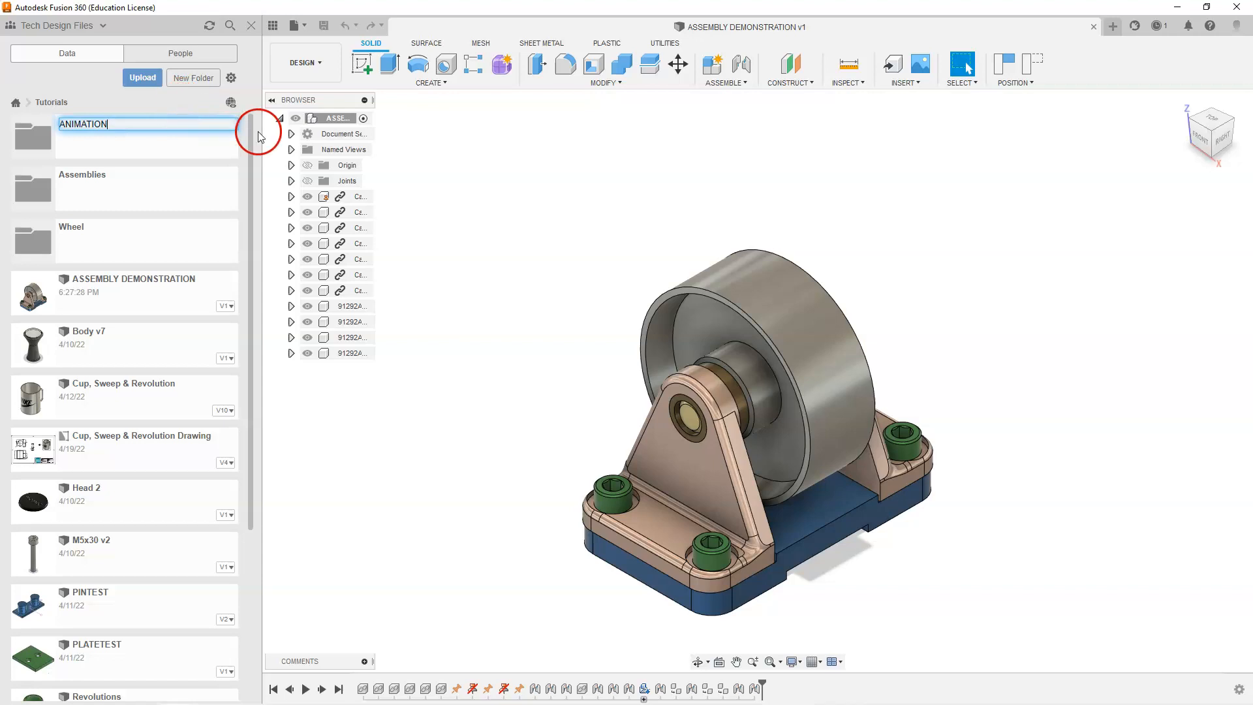
click(425, 195)
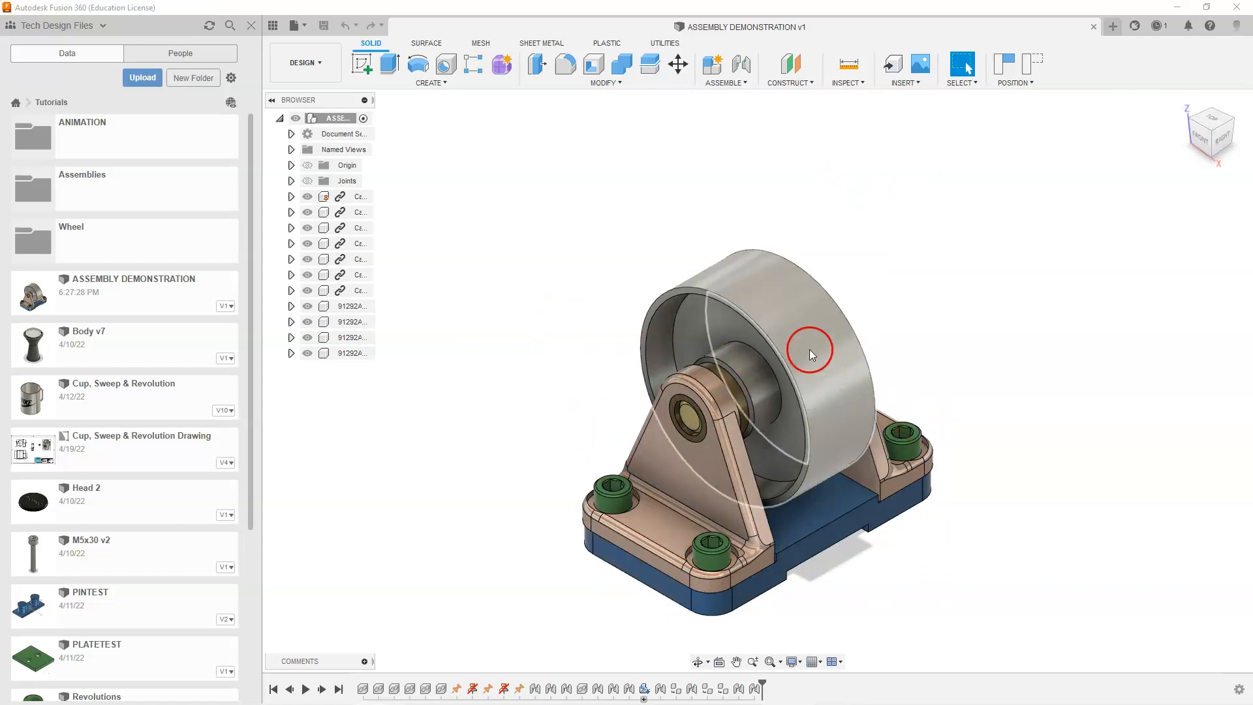
Save a copy of the assembly as CASTER WHEEL ASSEMBLY in the Tutorials > ANIMATION folder
click(297, 26)
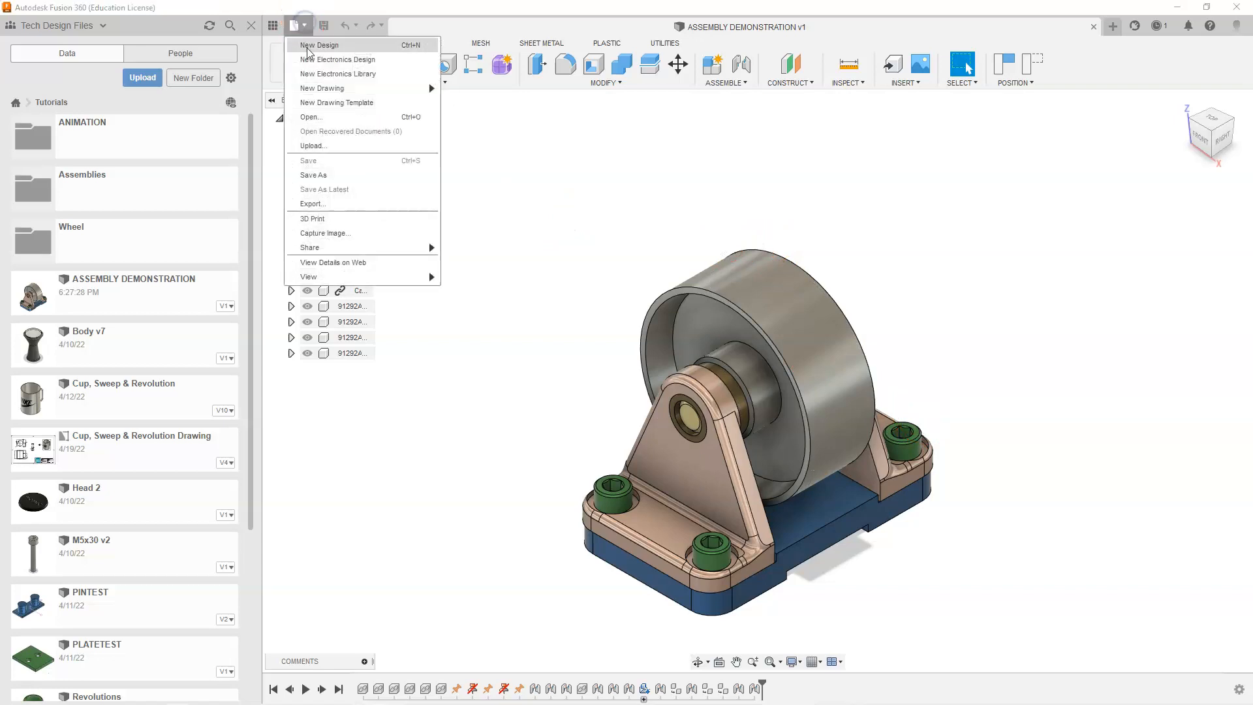
click(339, 168)
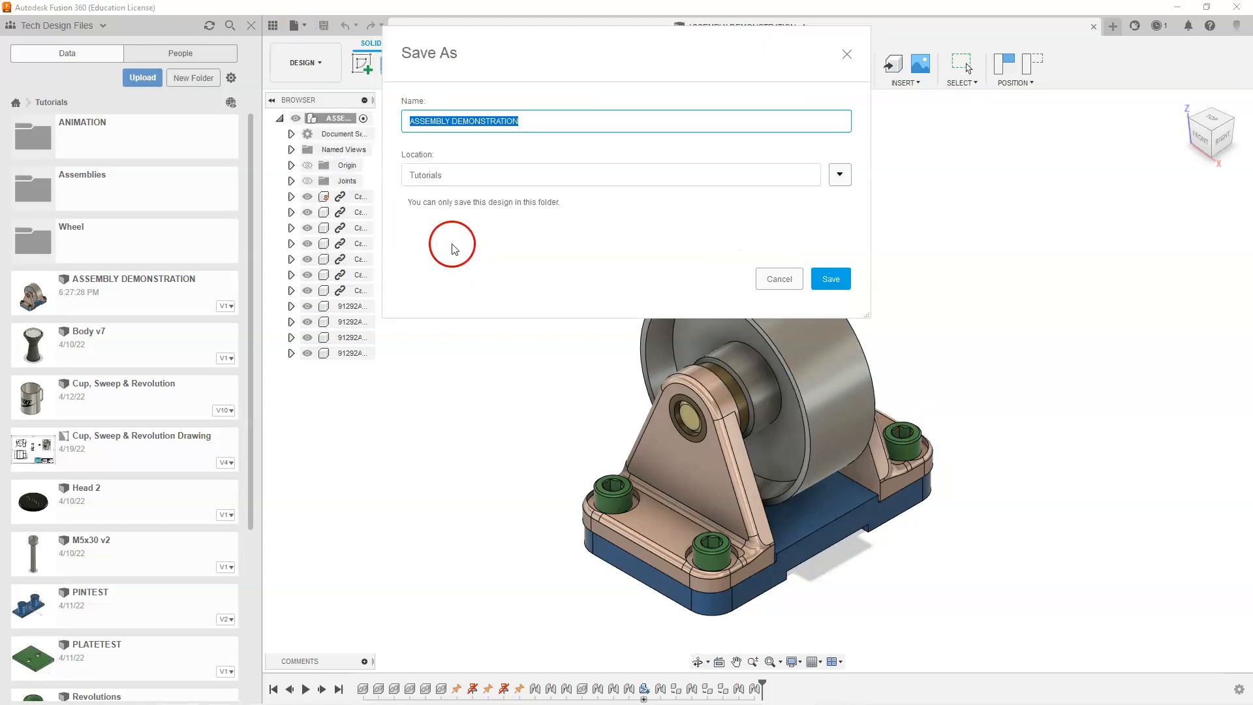
click(839, 175)
click(607, 334)
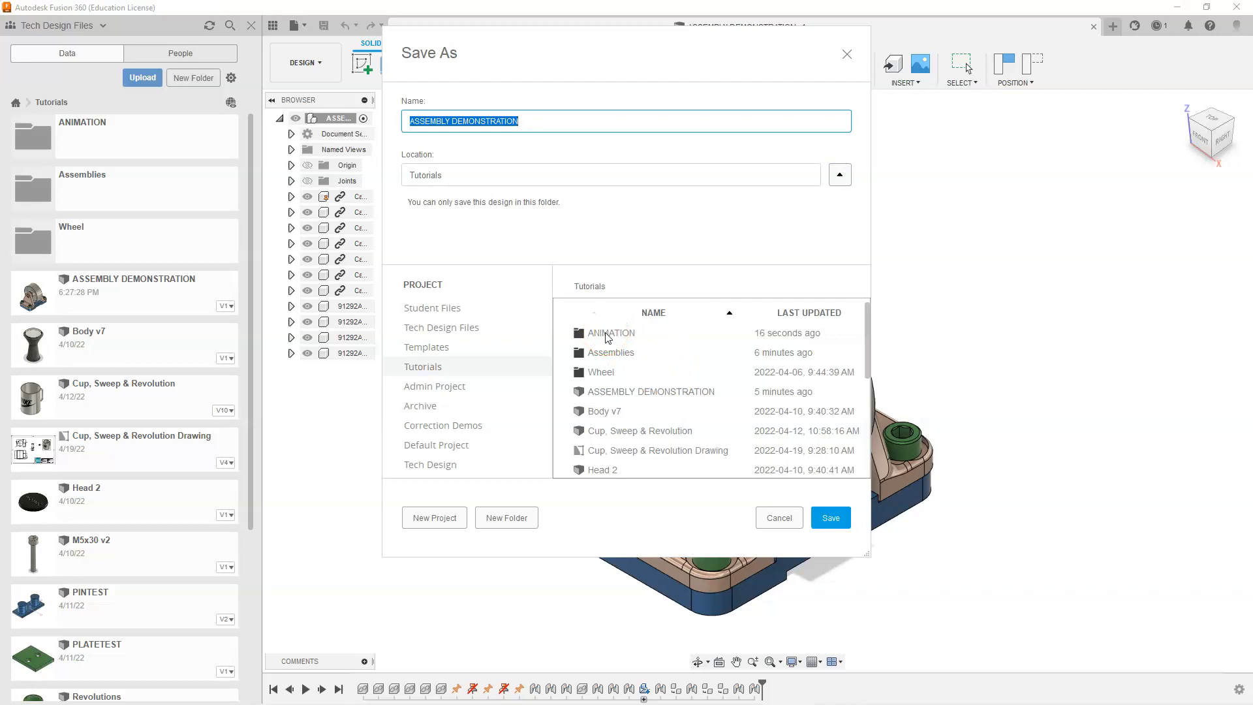
double_click(607, 334)
drag(534, 122, 418, 112)
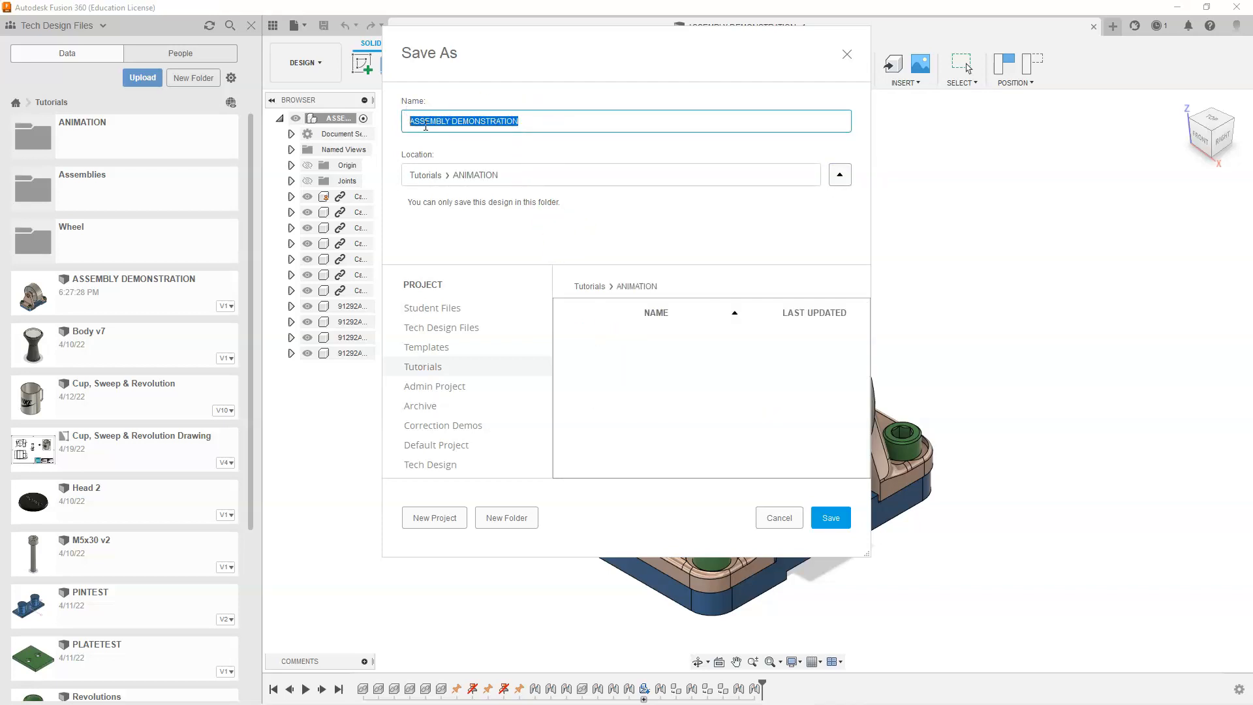
text(CASTER WHEEL ASSEMBLY)
click(830, 519)
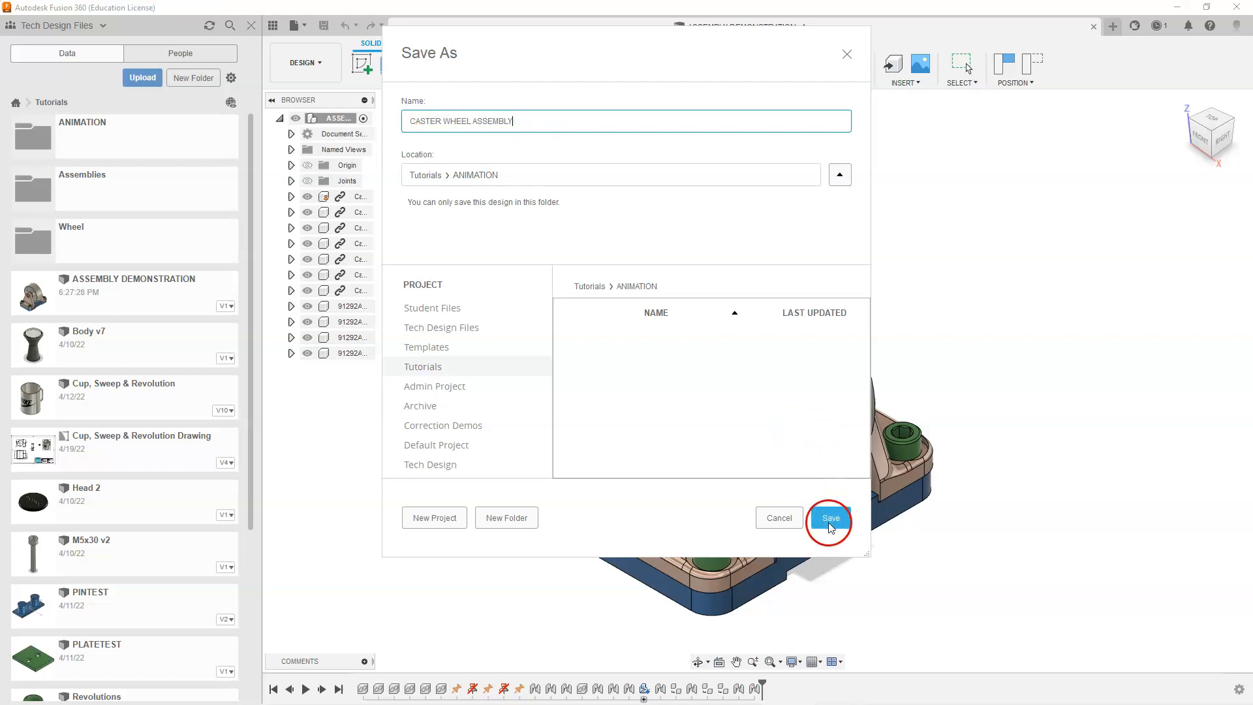
click(511, 337)
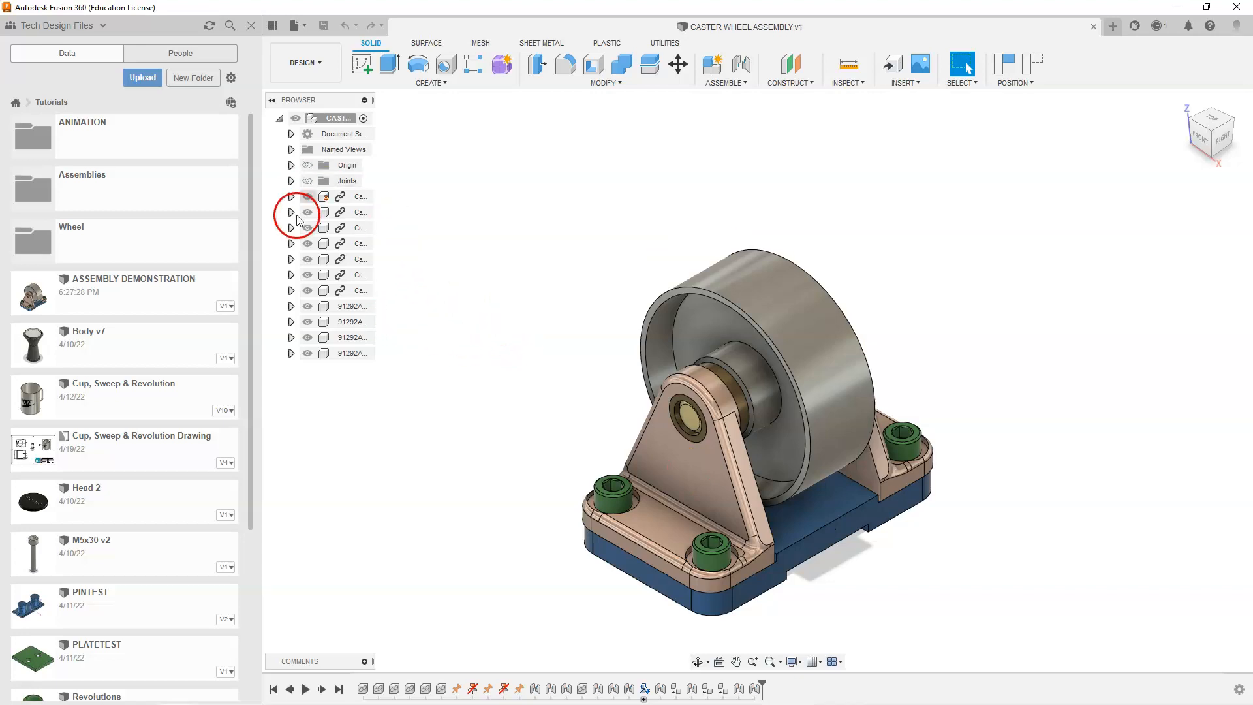
Show the contents of the ANIMATION folder and switch the design to the Animation workspace
double_click(105, 126)
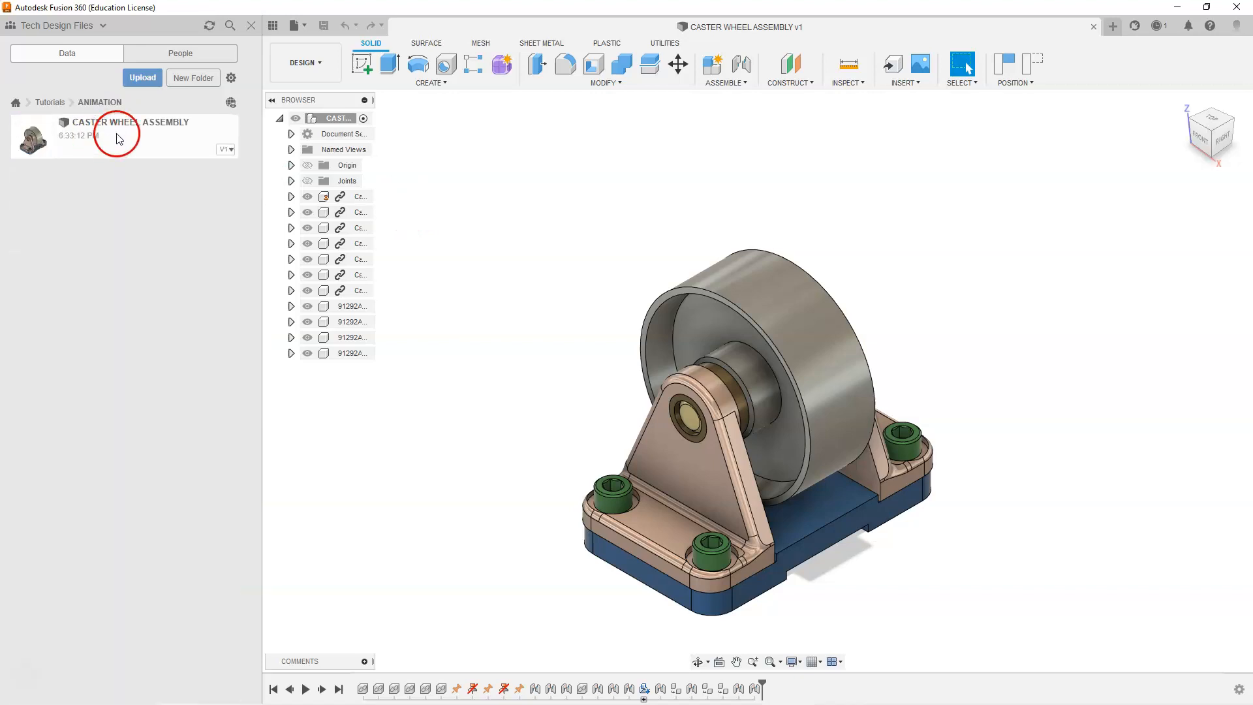
click(51, 102)
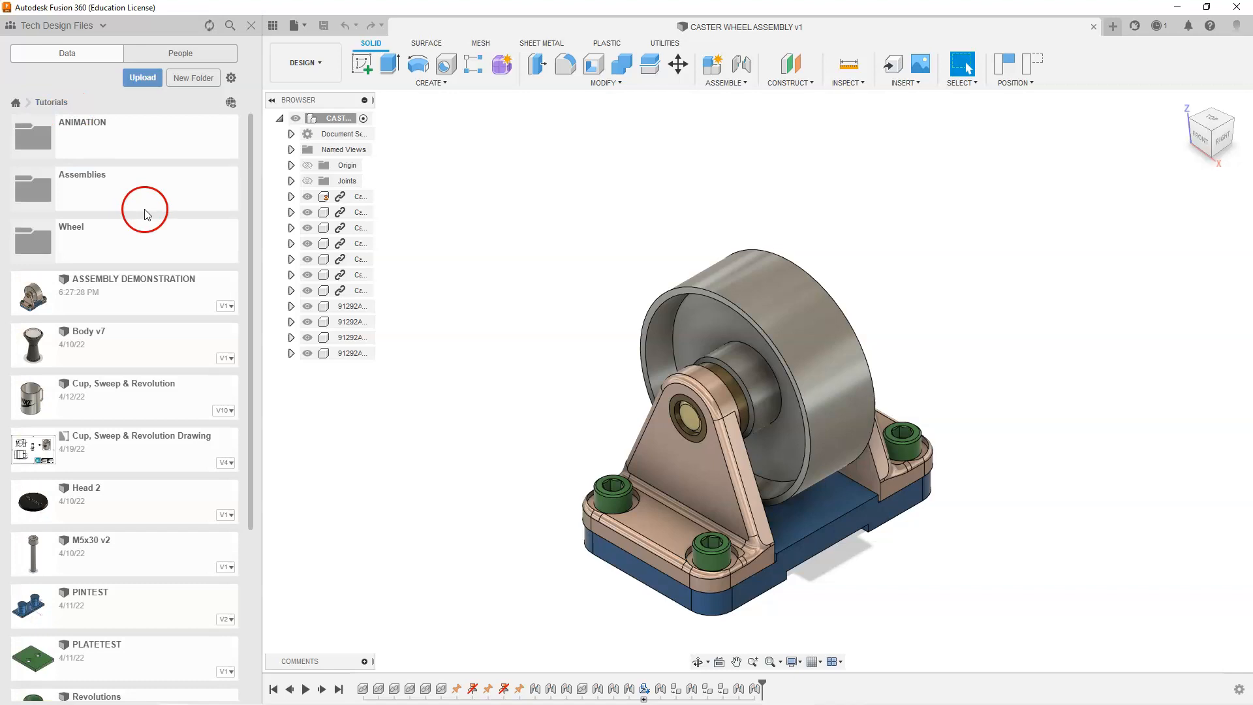
double_click(81, 130)
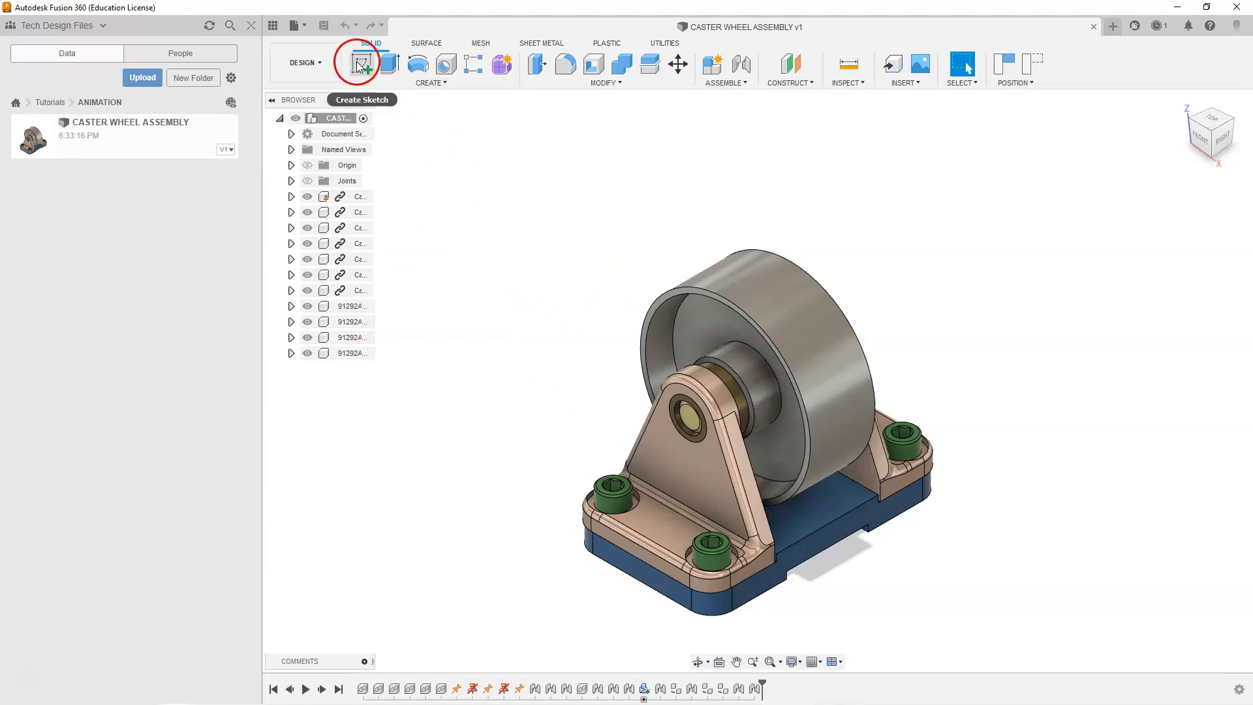
click(311, 62)
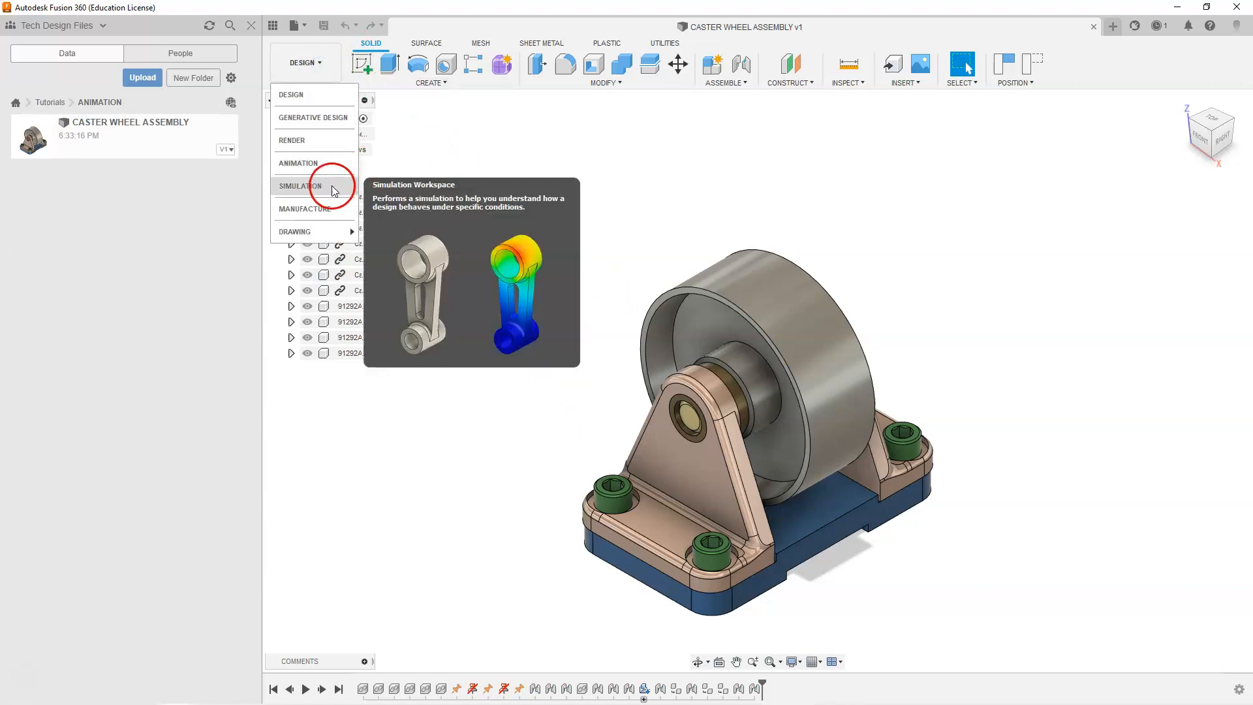
click(317, 163)
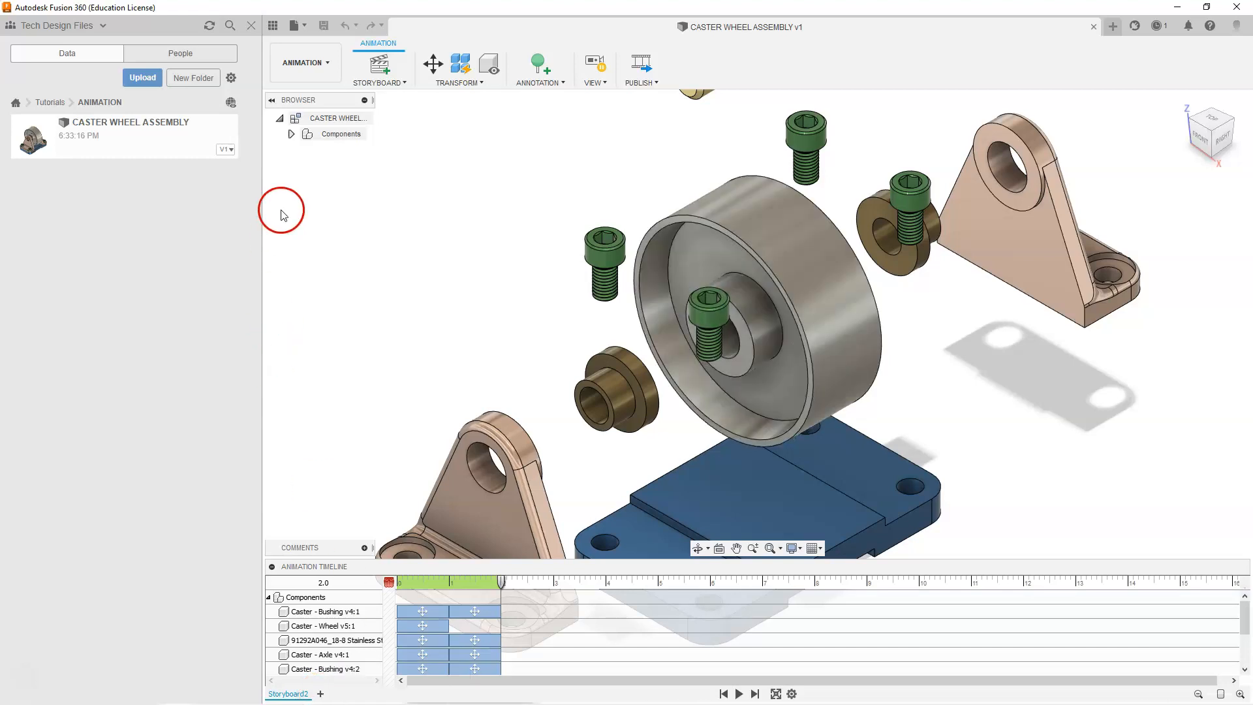
Create a new storyboard of type Clean
click(381, 71)
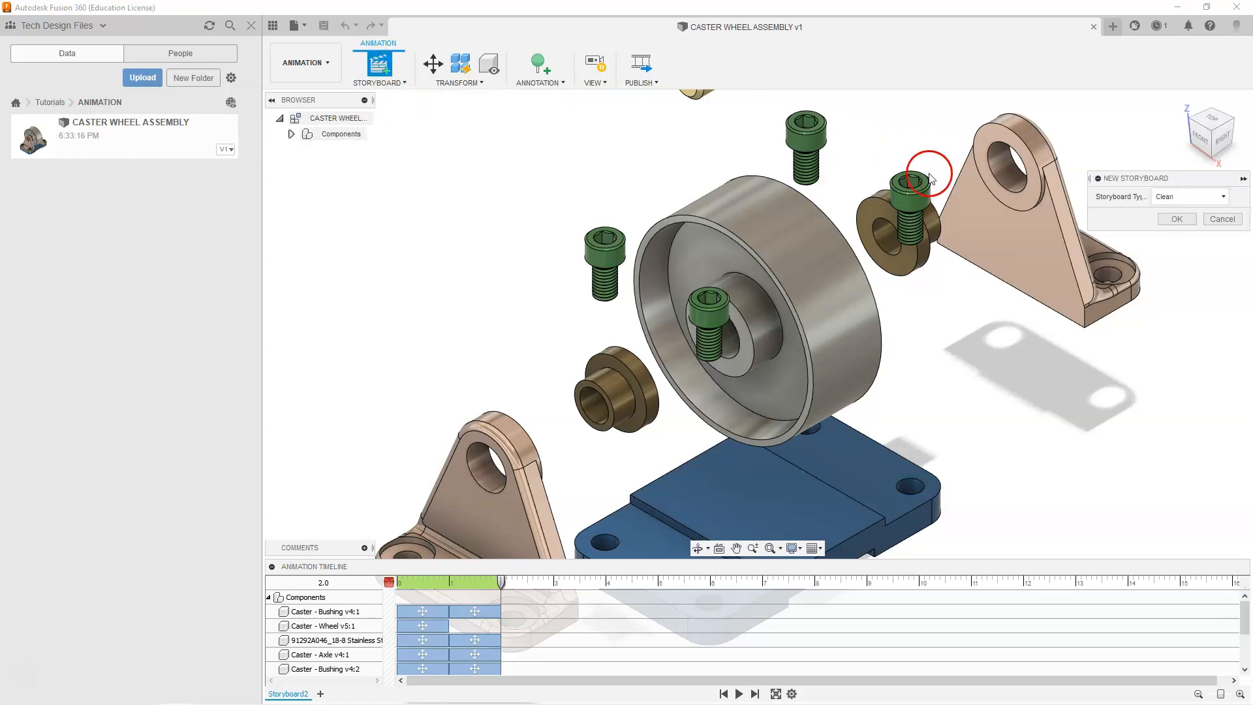
drag(1185, 178, 531, 189)
click(560, 206)
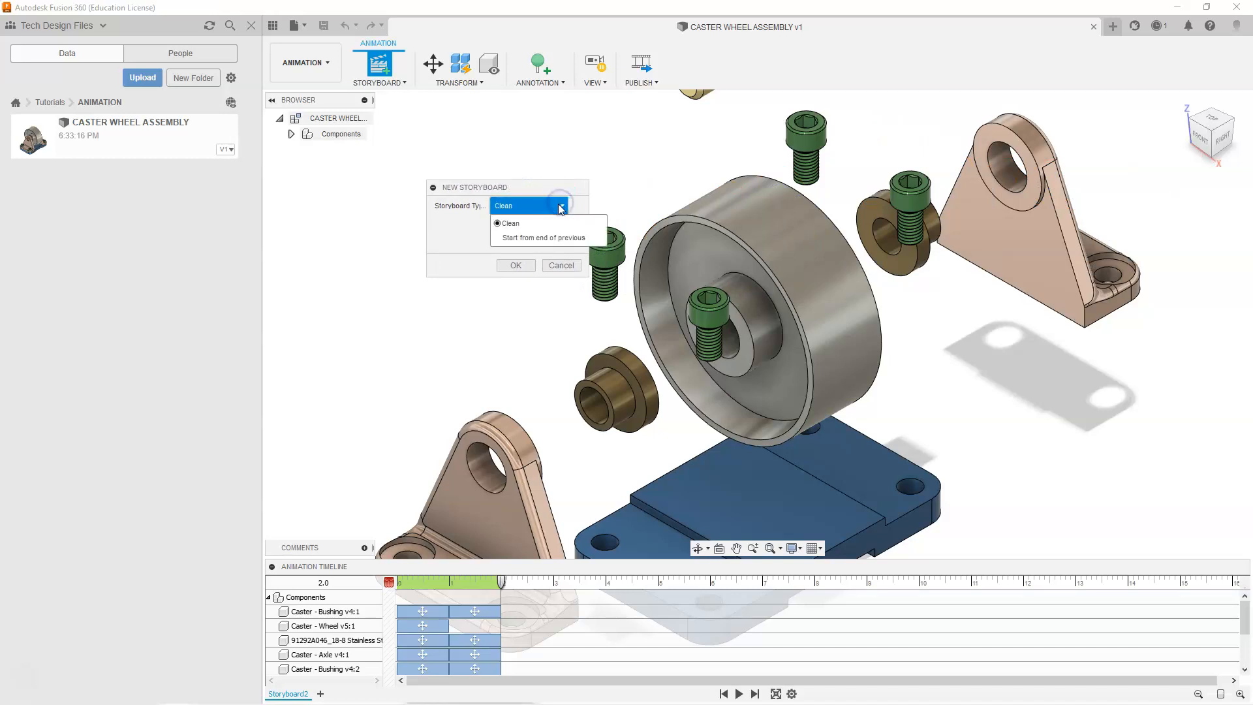
click(525, 223)
click(515, 265)
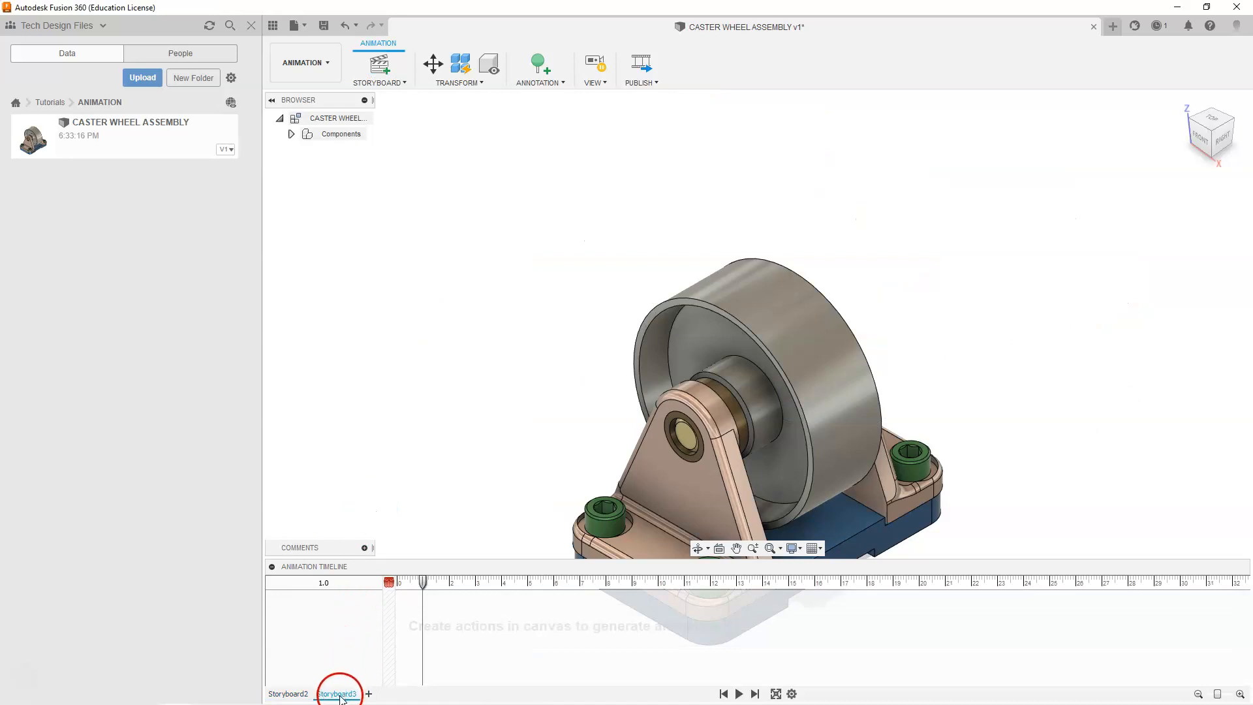
Delete the old storyboard Storyboard2 and confirm the deletion
right_click(289, 695)
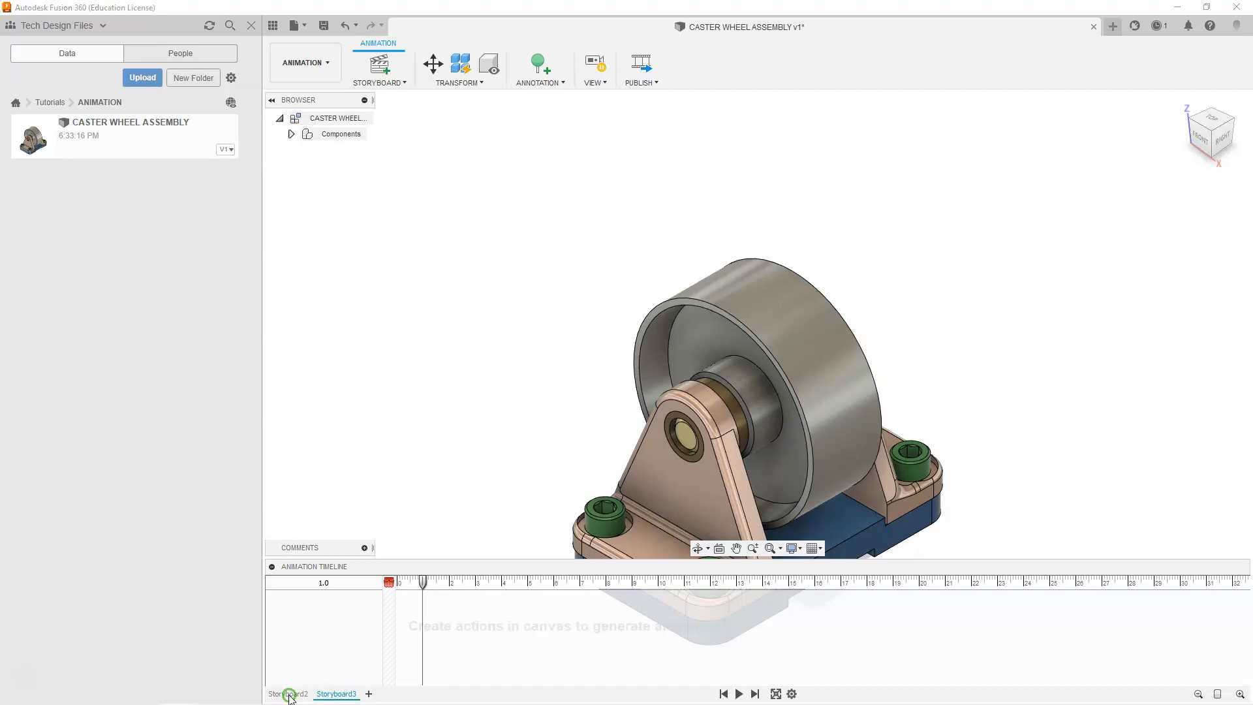
click(286, 696)
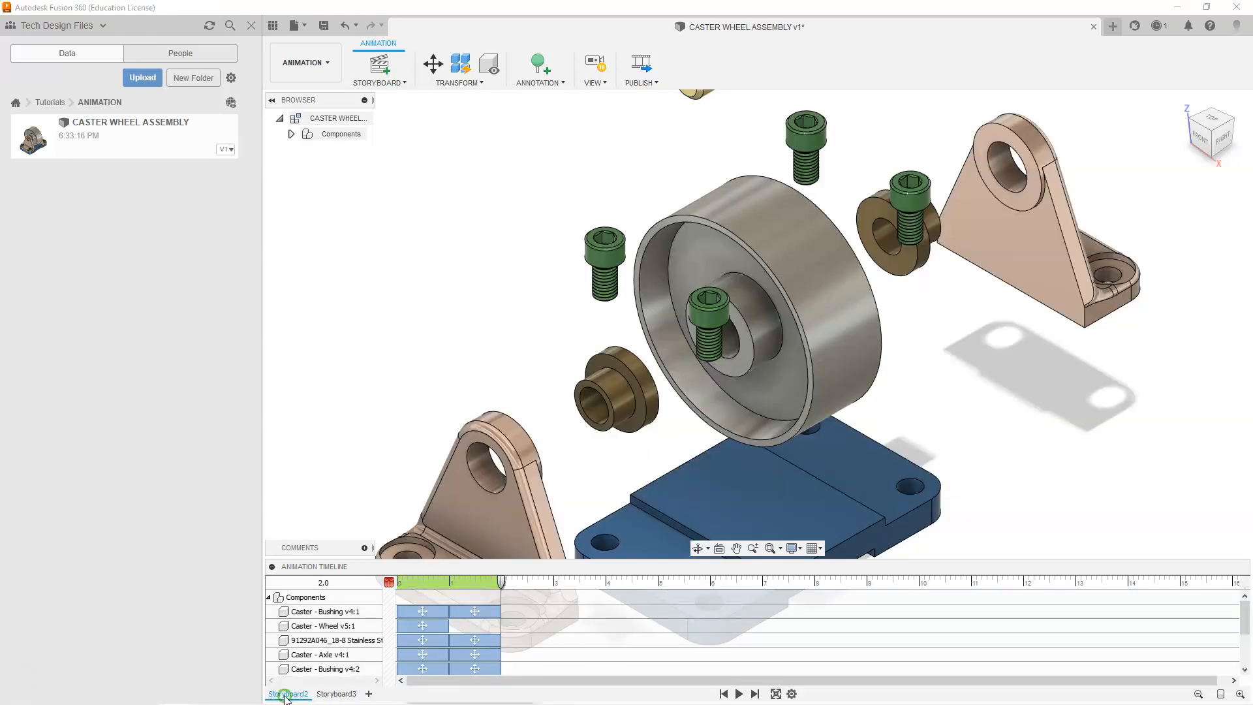
right_click(286, 695)
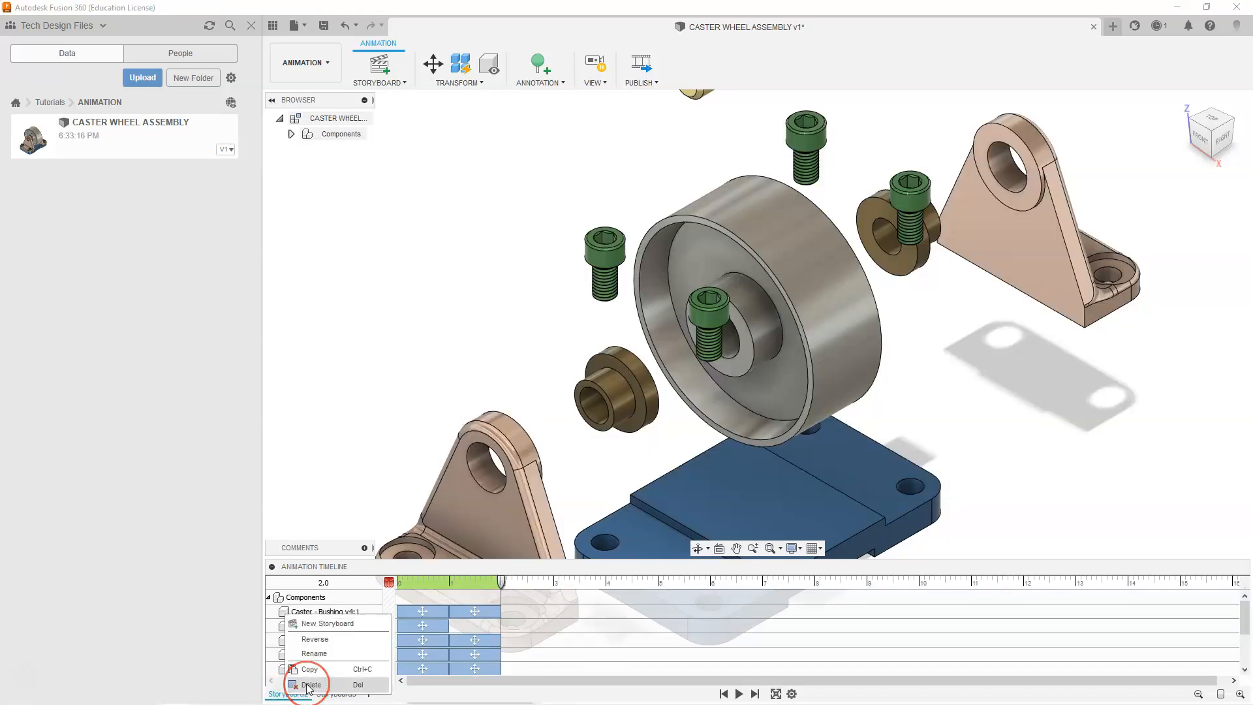
click(307, 685)
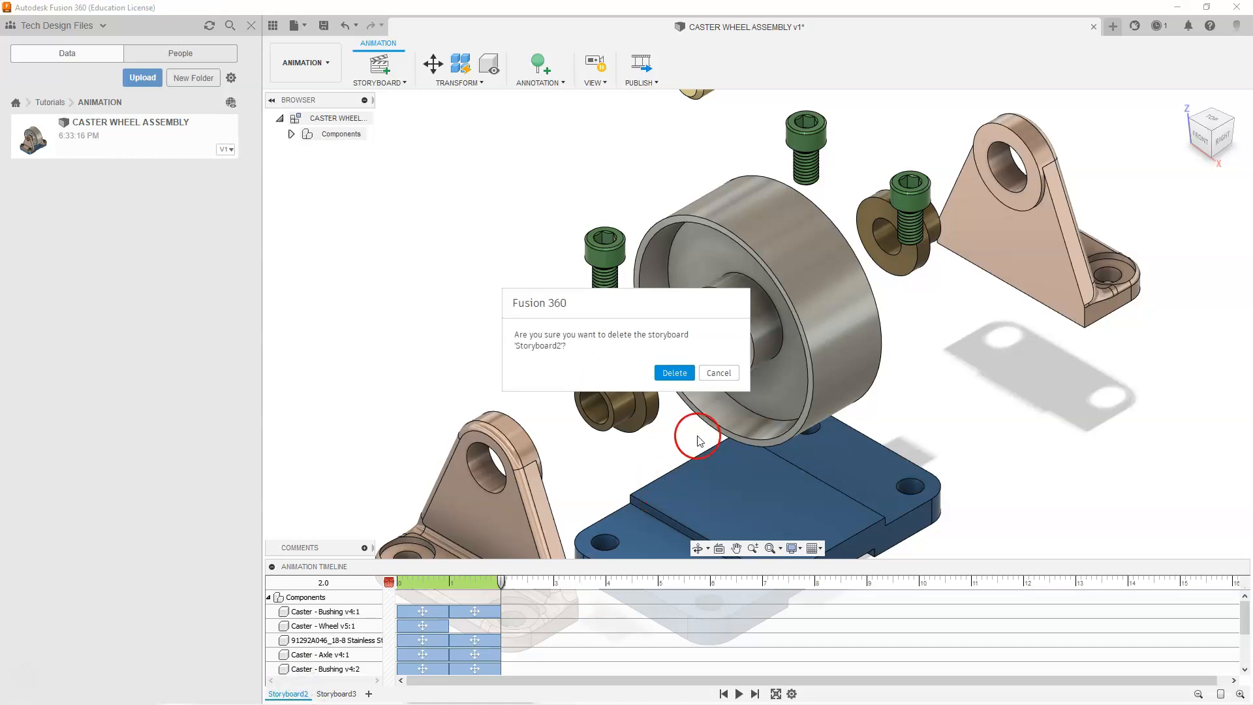
click(673, 373)
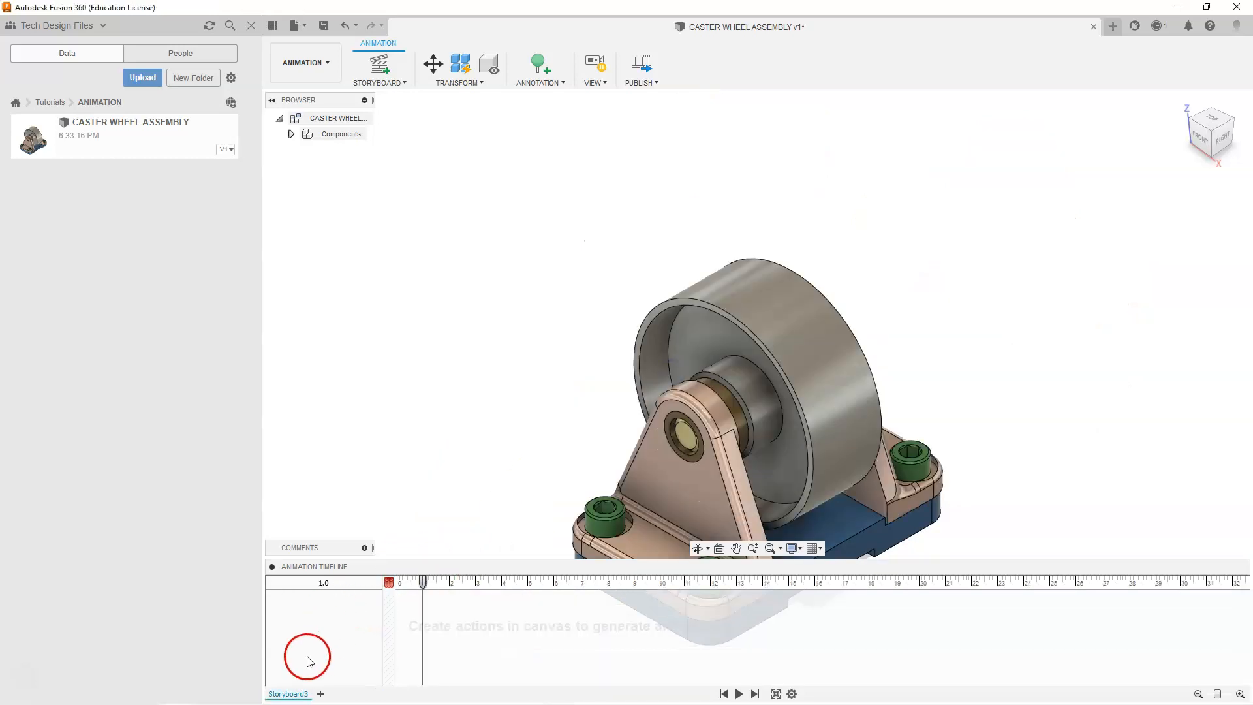
Rename the remaining storyboard to CASTER WHEEL ASSEMBLY
right_click(296, 696)
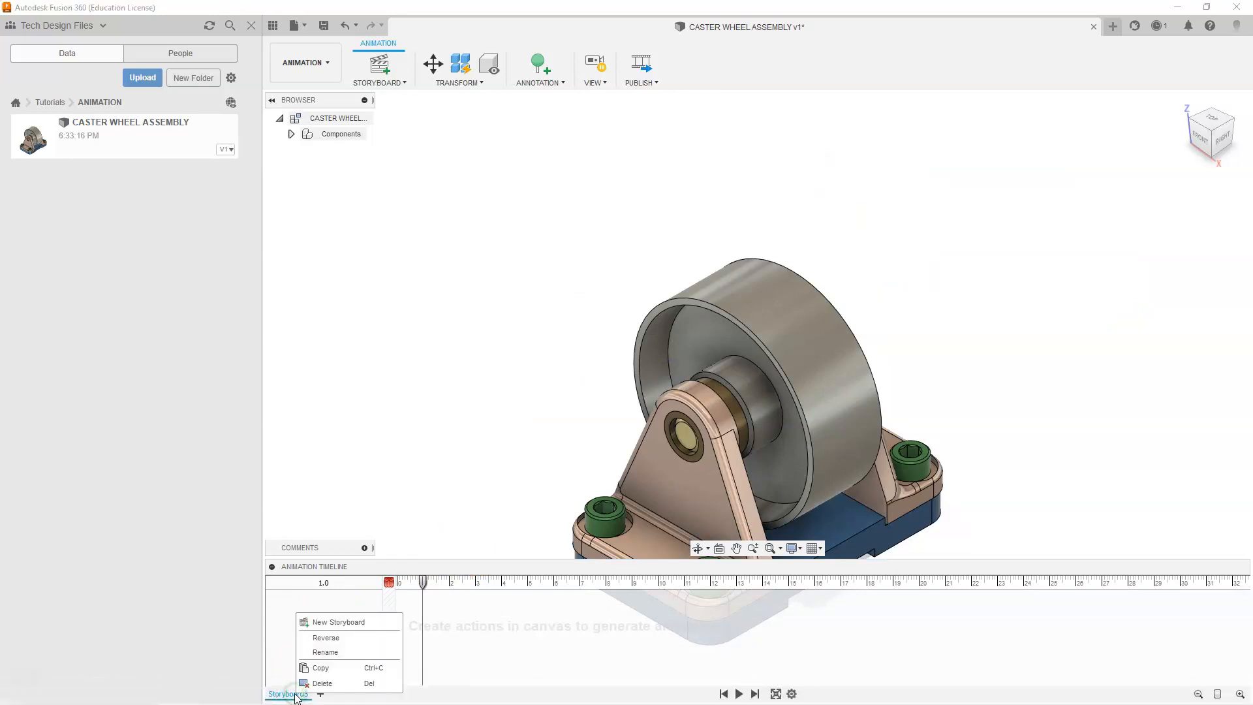
click(325, 652)
click(326, 607)
key(Return)
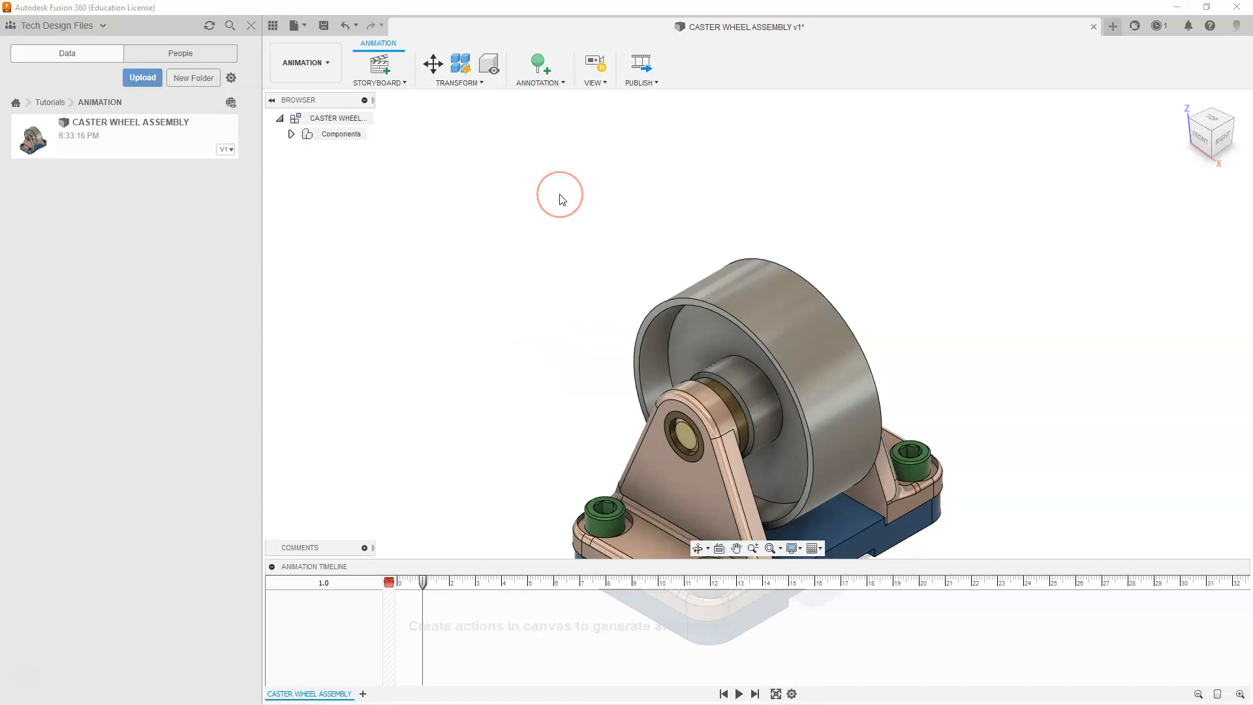
click(481, 83)
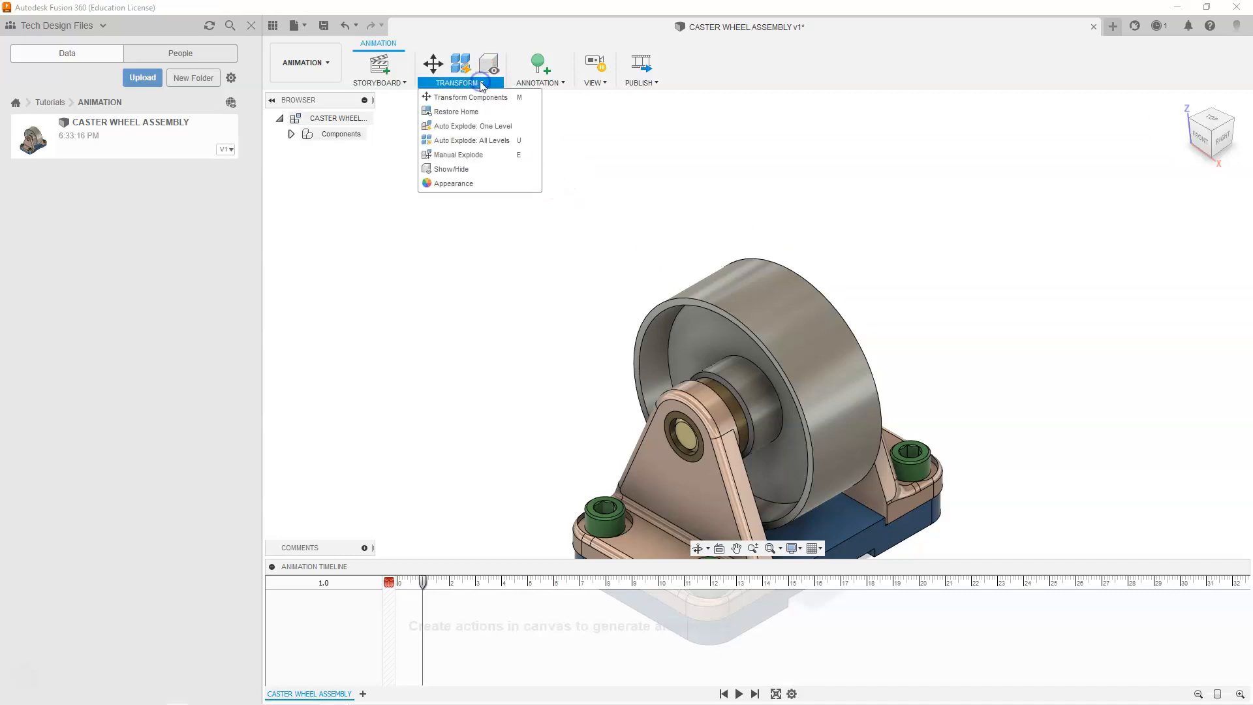
click(481, 127)
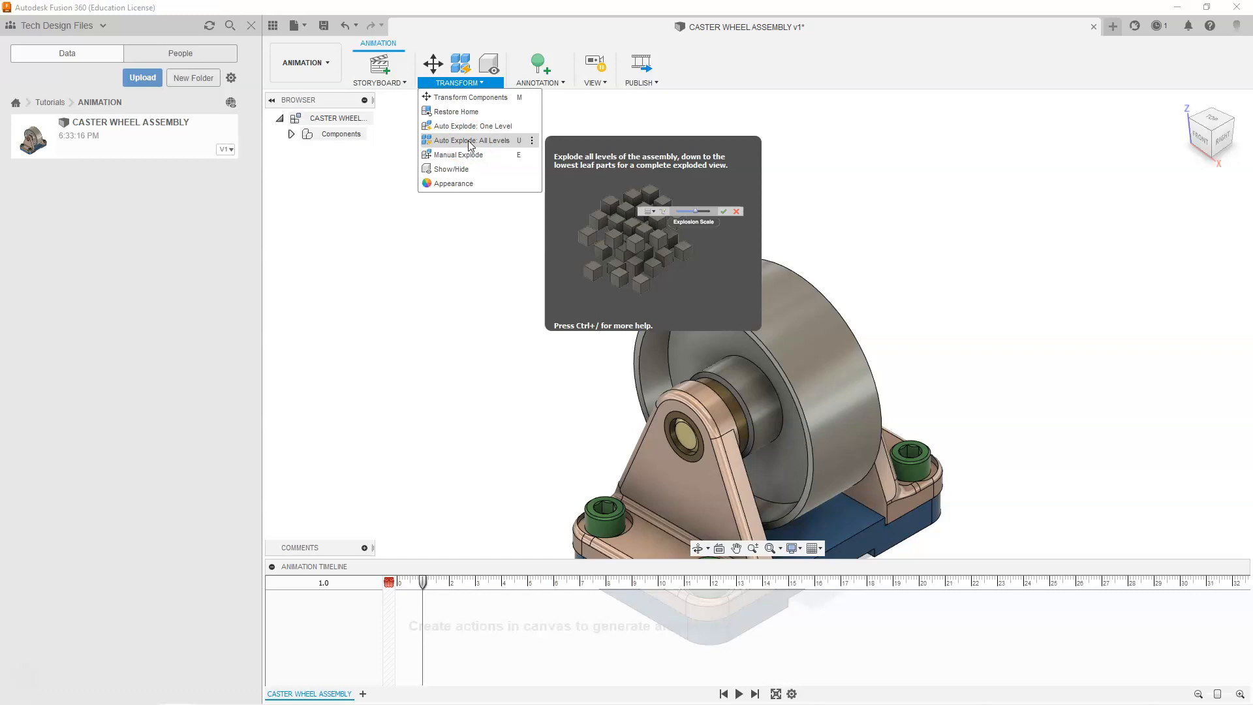
click(475, 156)
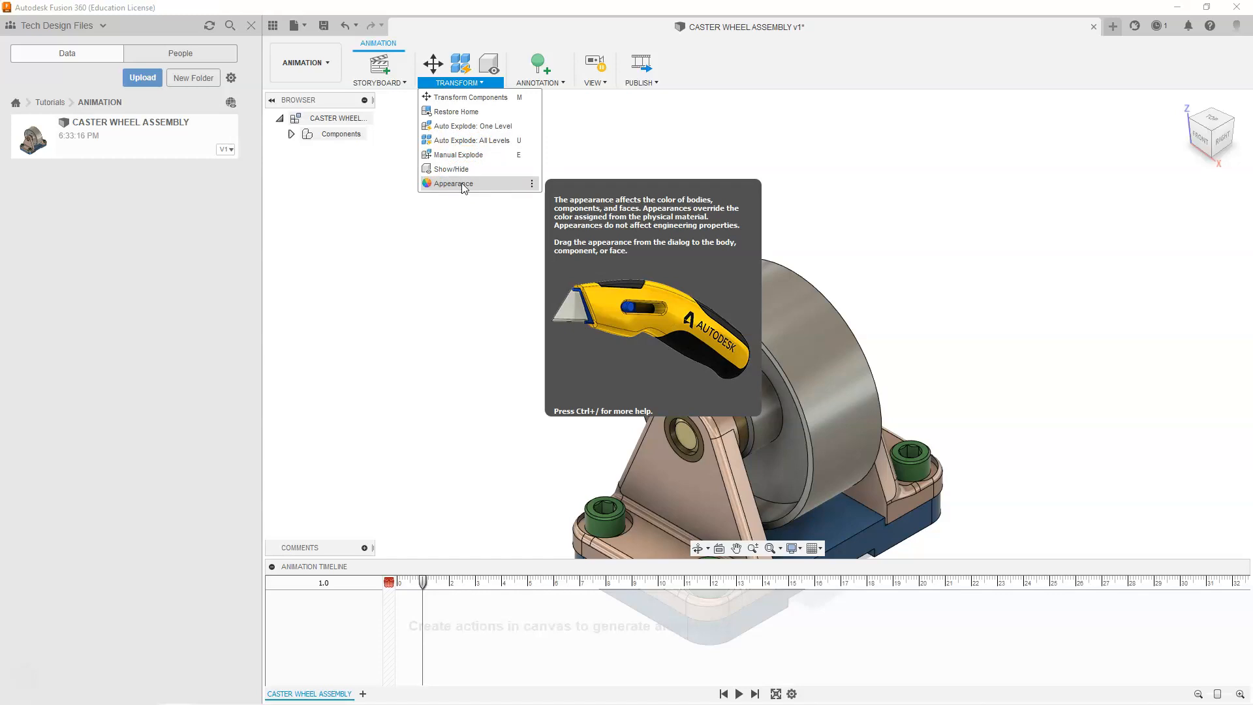
click(697, 92)
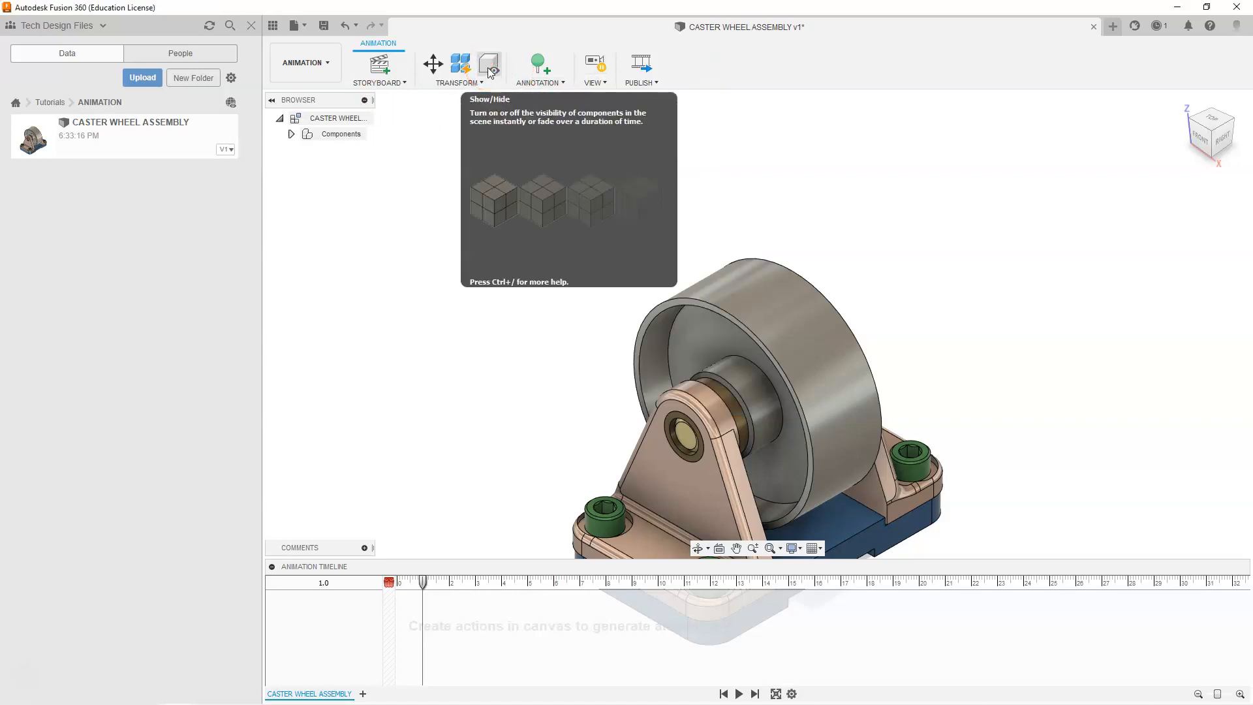
Expand the component tree down to the caster assembly's individual parts and widen the browser to show more of their names
click(291, 134)
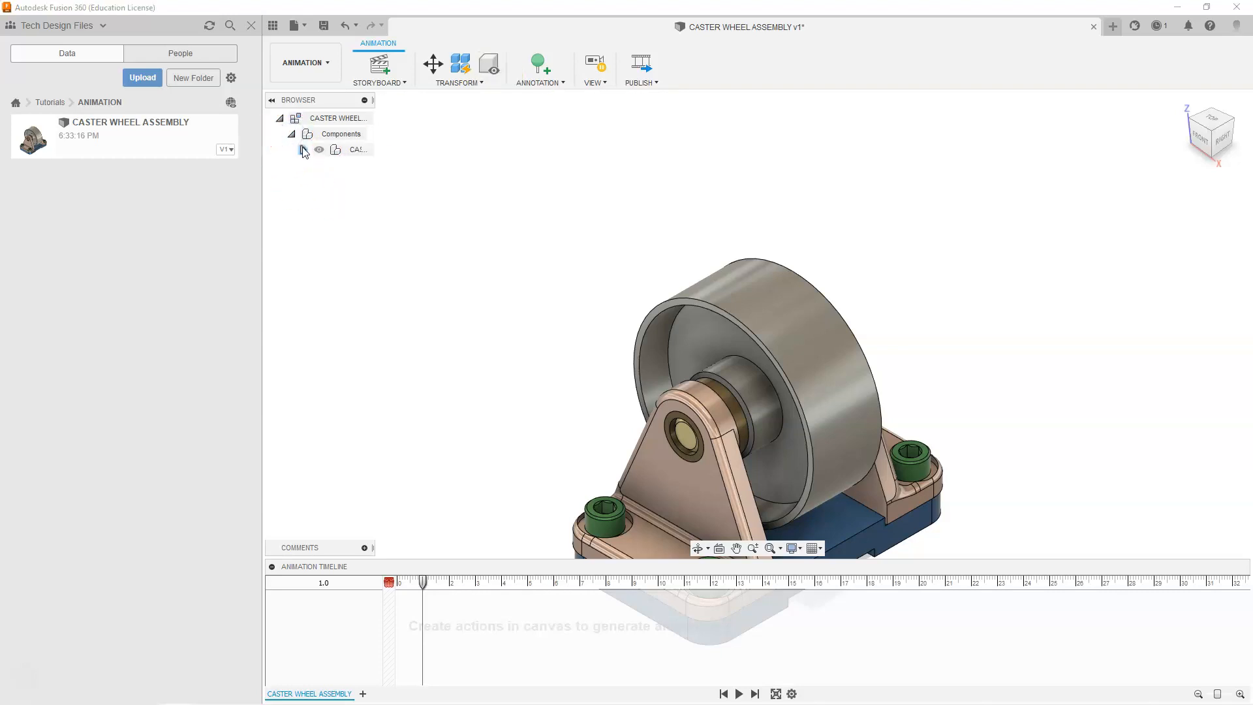
click(302, 150)
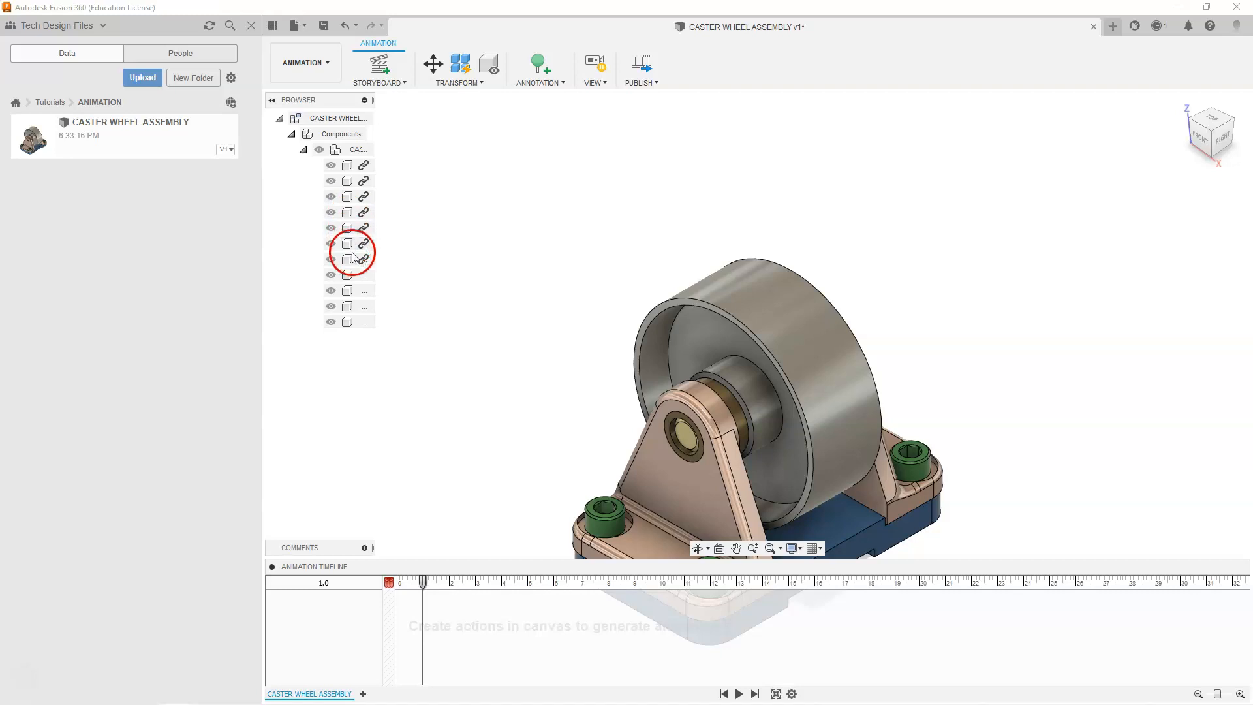
drag(373, 119, 413, 107)
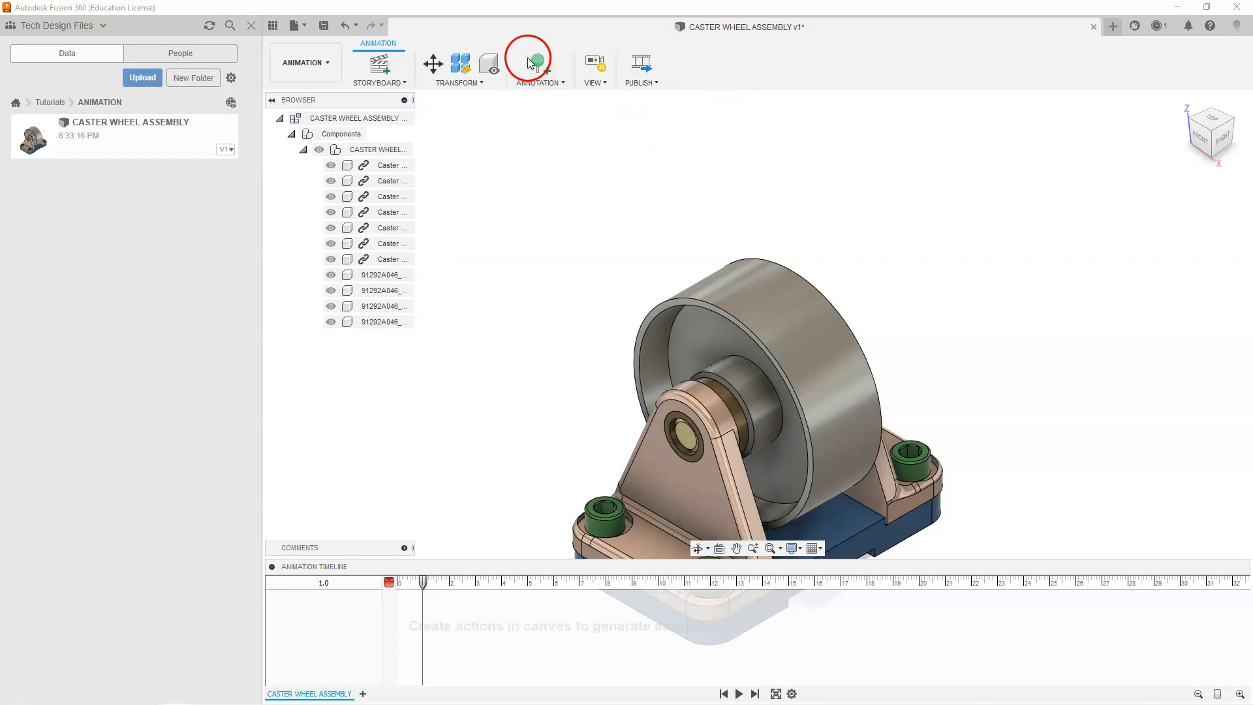
Move the animation timeline's playhead back into the scratch zone before 0
click(604, 74)
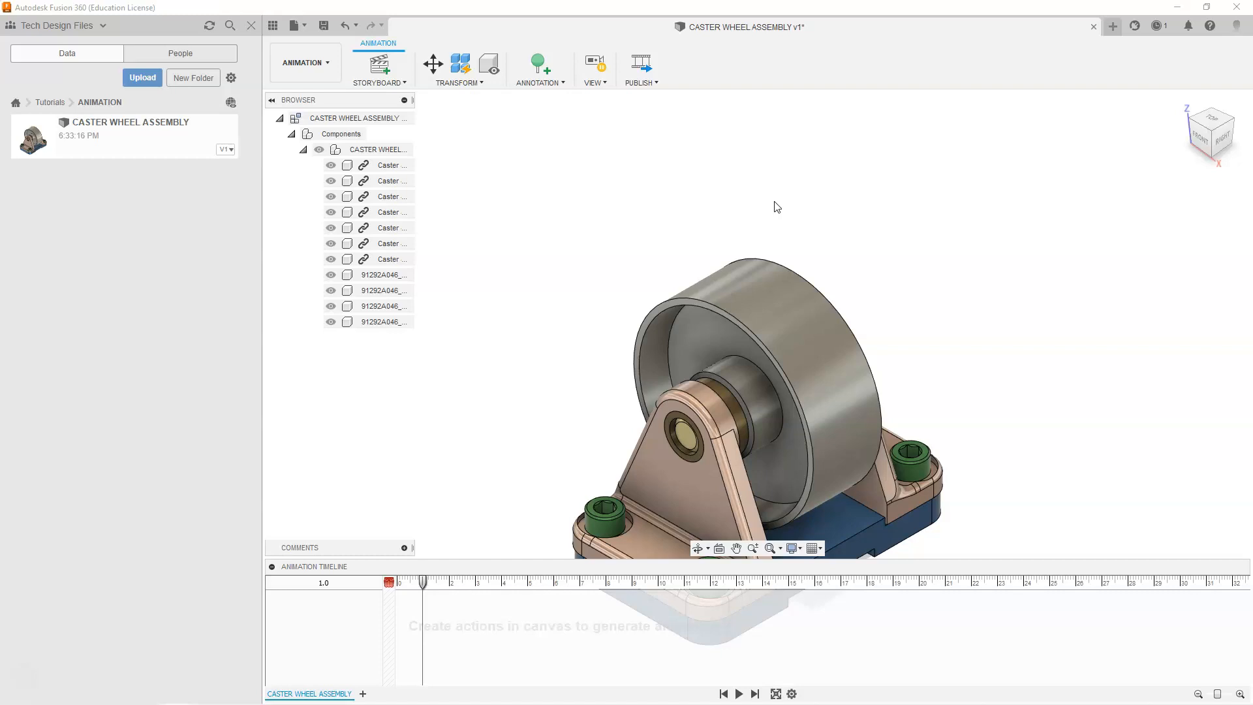
click(597, 65)
click(390, 583)
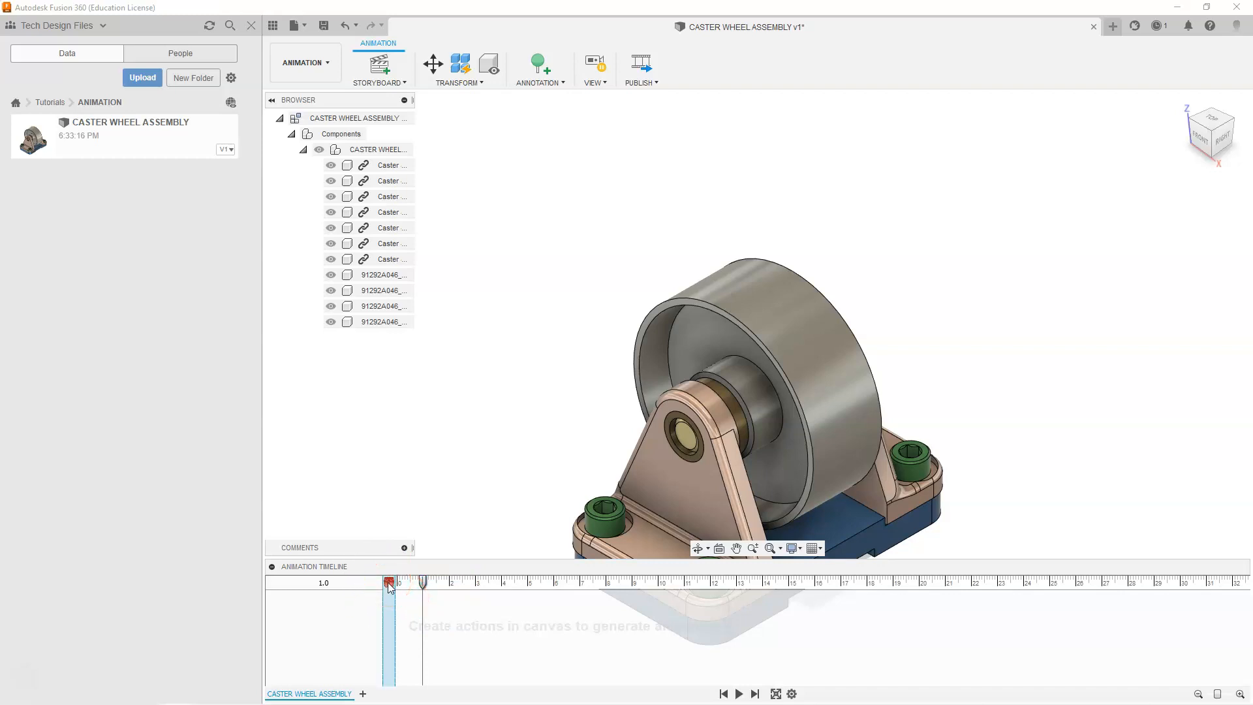
click(423, 582)
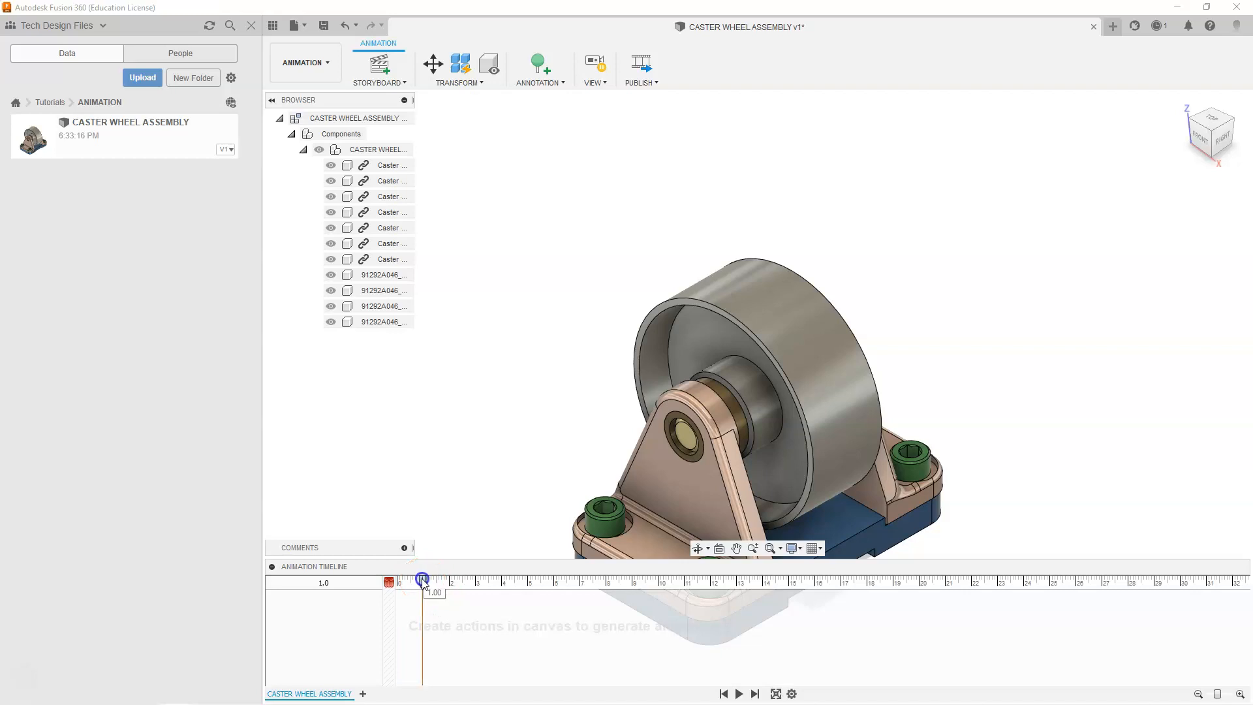
drag(424, 583, 389, 583)
click(391, 582)
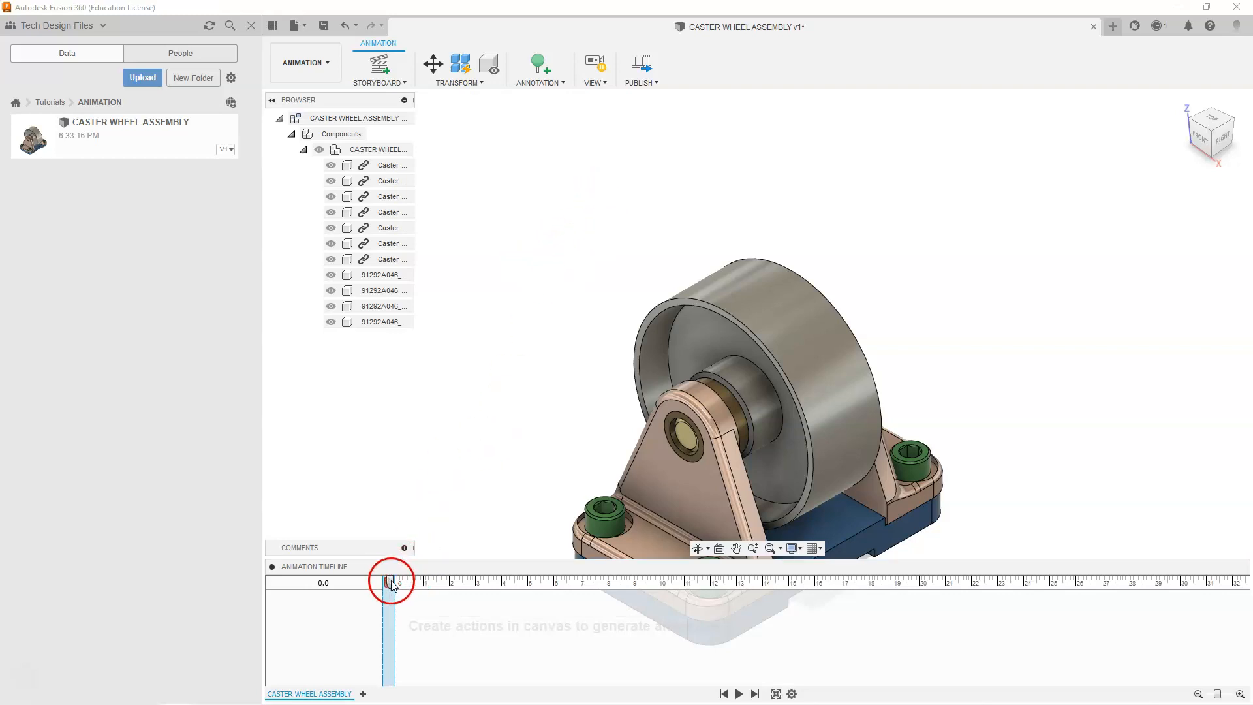
Move the animation playhead to 1.1 and check which publishing options are available
click(603, 68)
drag(392, 582, 427, 582)
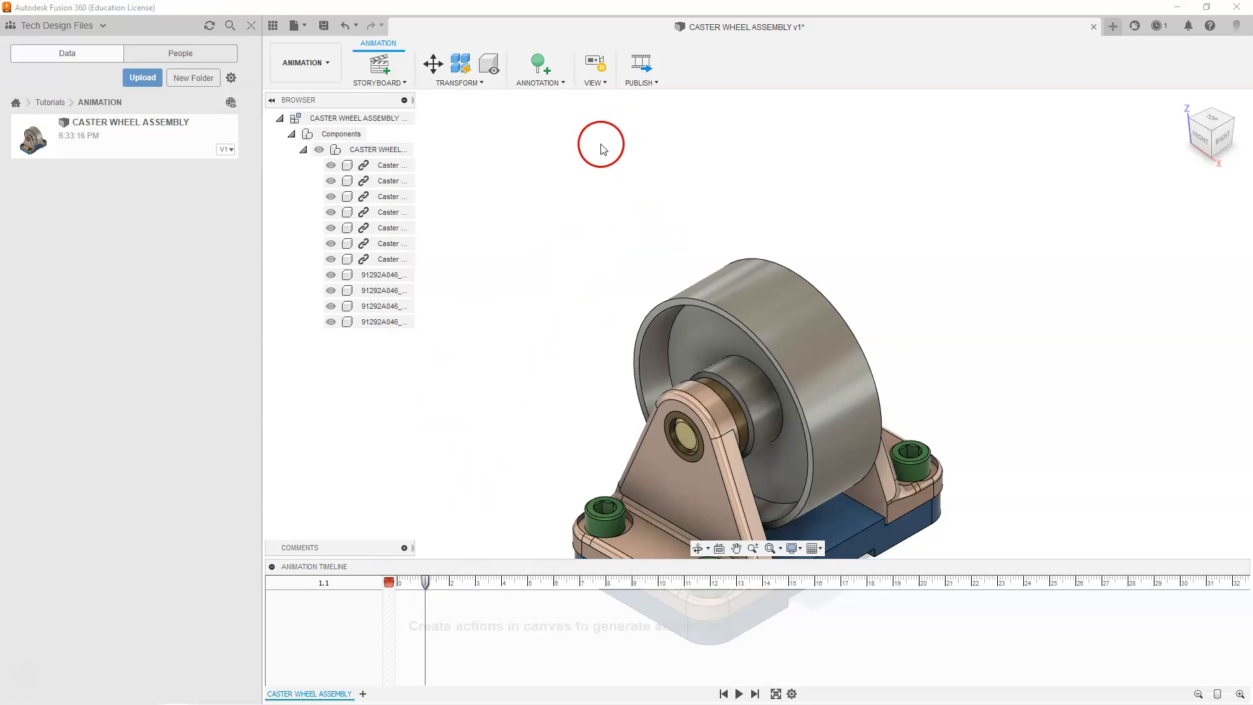
click(643, 82)
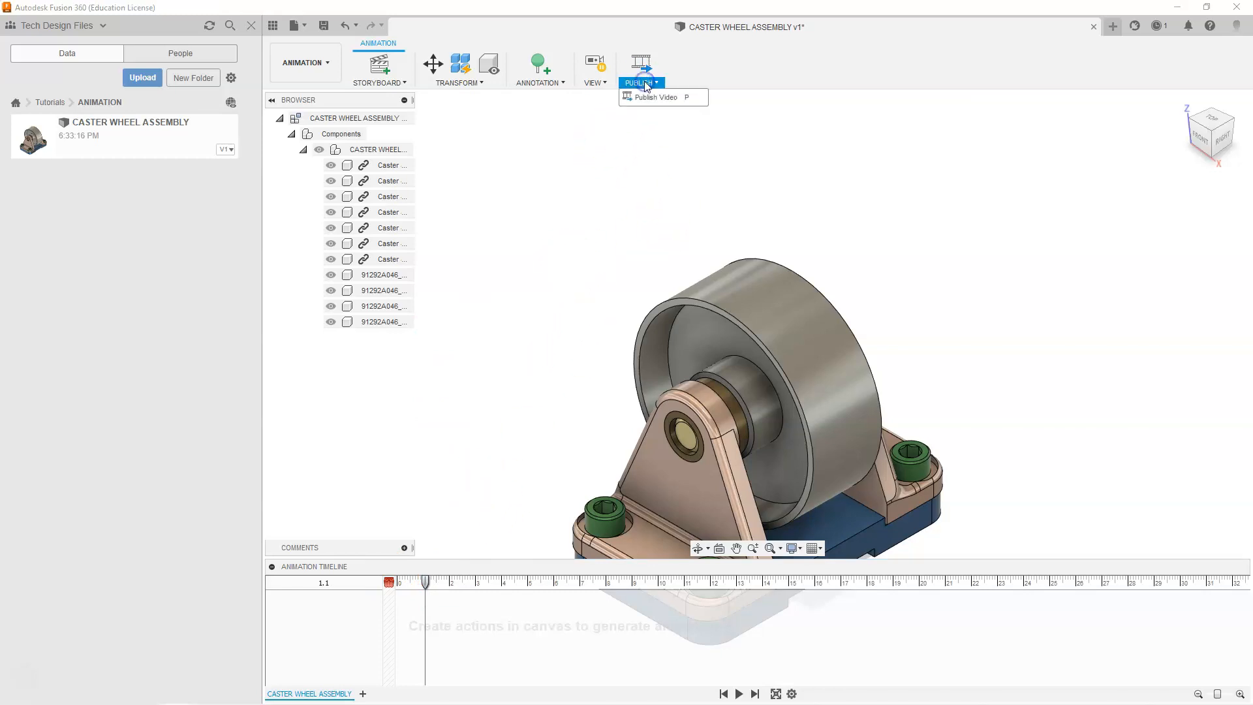
click(777, 72)
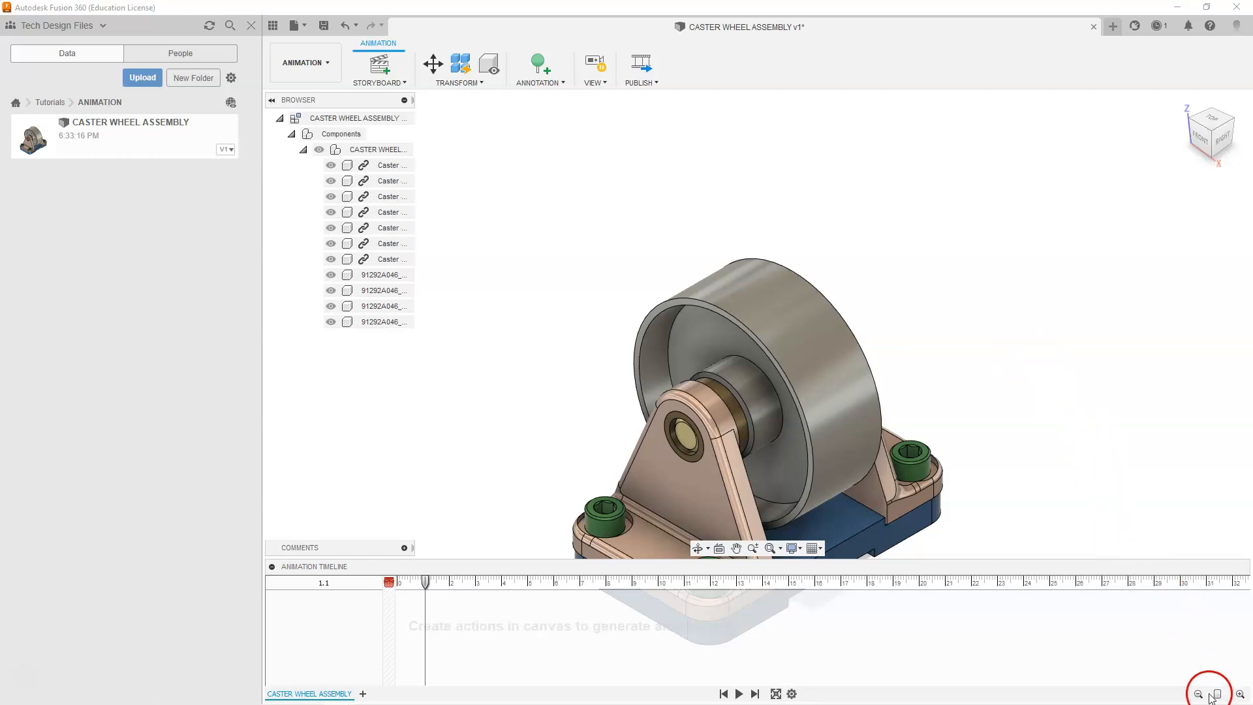
Try the timeline's zoom control, view the timeline's recording settings, and clear the accidental bracket selection
mouse_move(1218, 696)
mouse_down()
mouse_move(1231, 697)
mouse_move(1218, 697)
mouse_up()
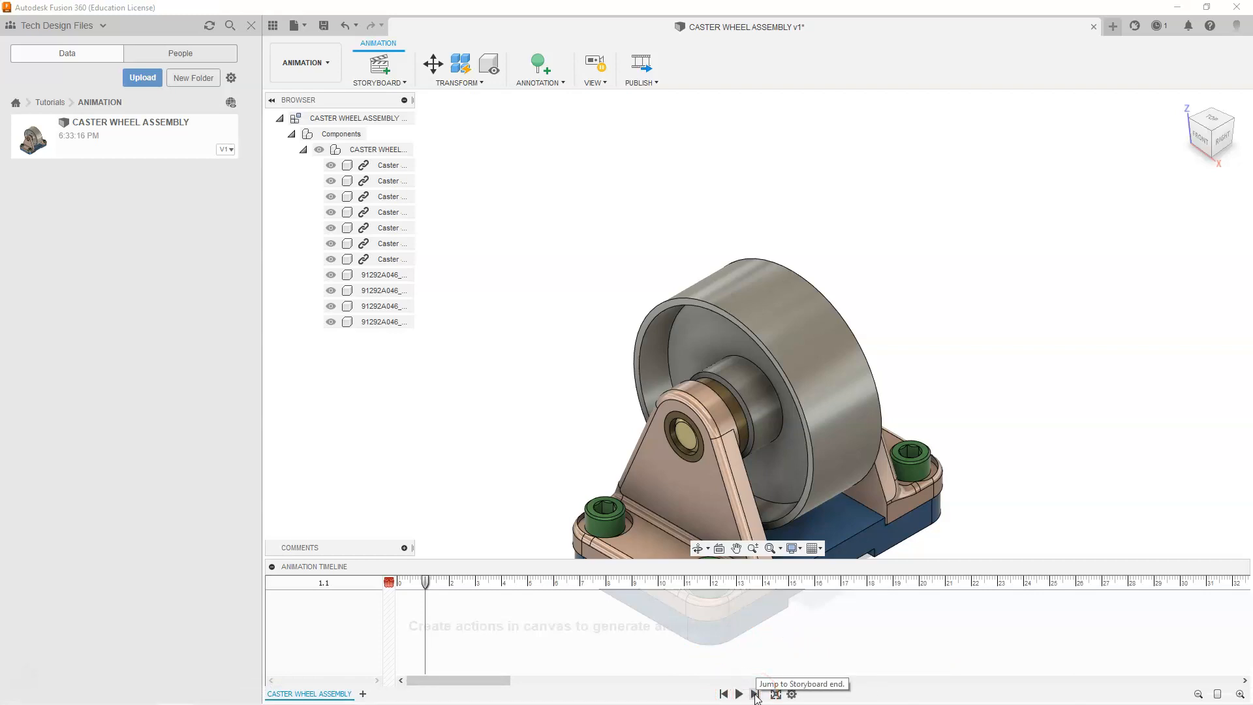
click(792, 694)
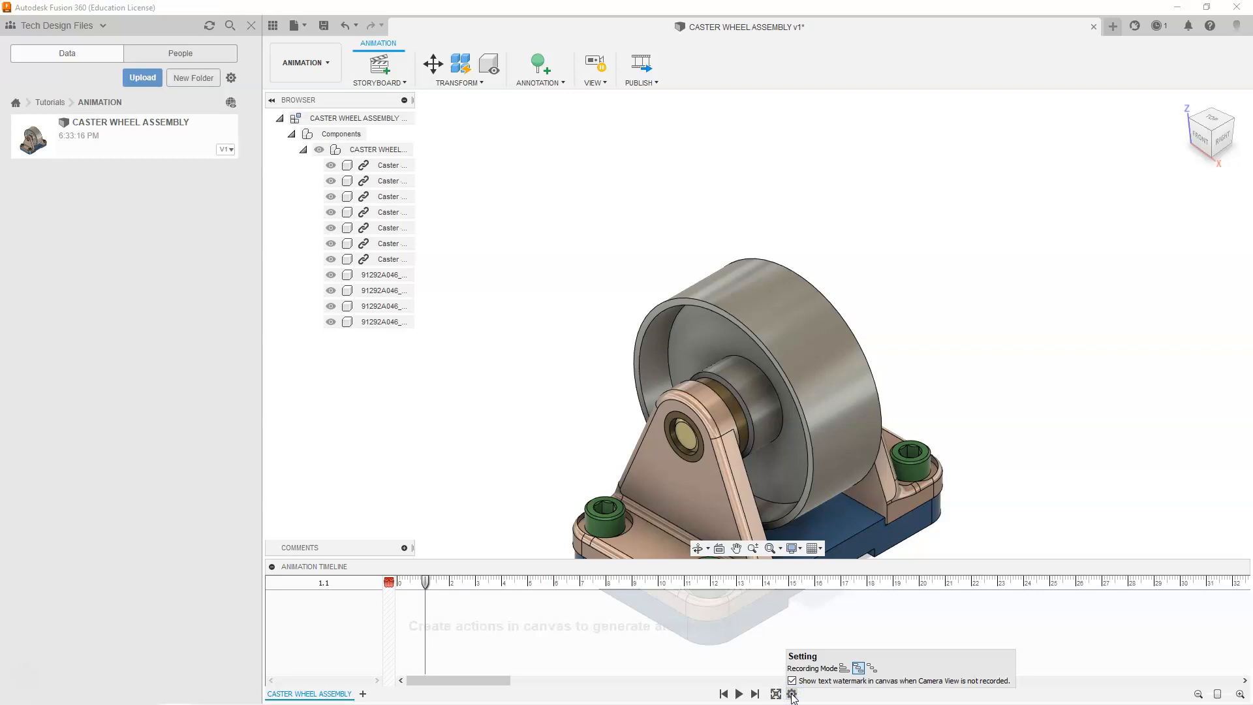
click(709, 415)
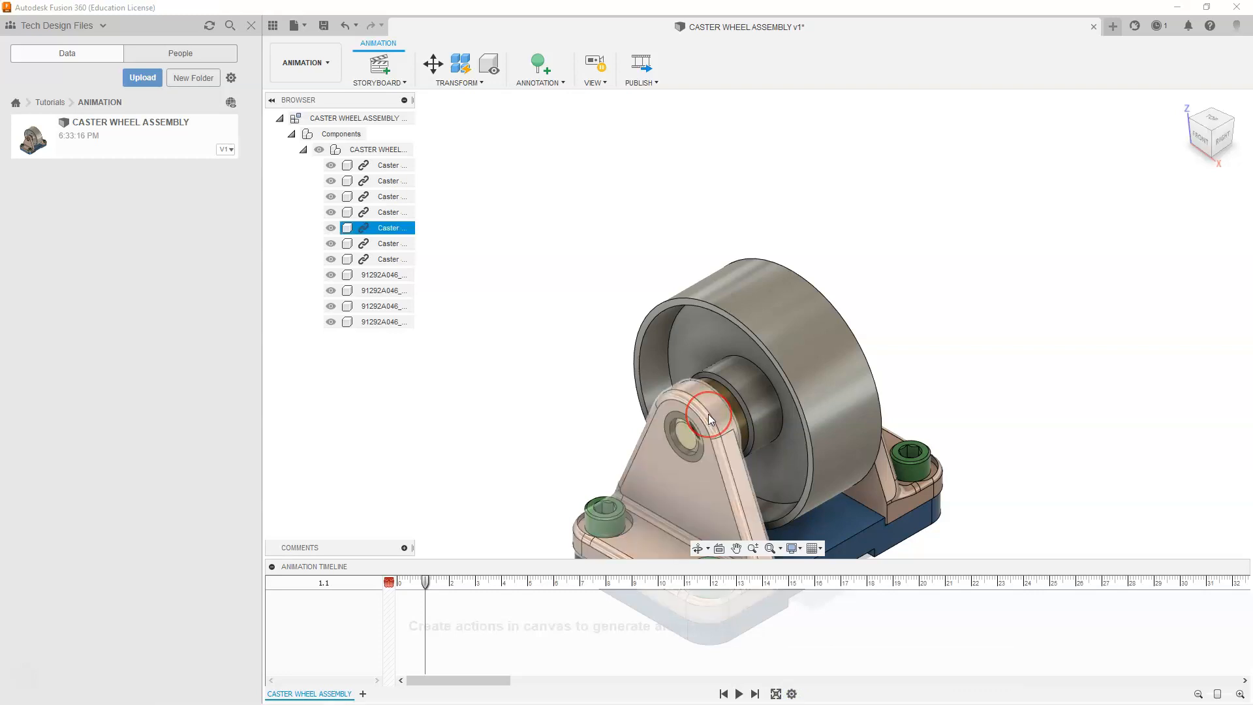
key(Escape)
Move the playhead back into the scratch zone before 0 and collapse the animation timeline
click(457, 83)
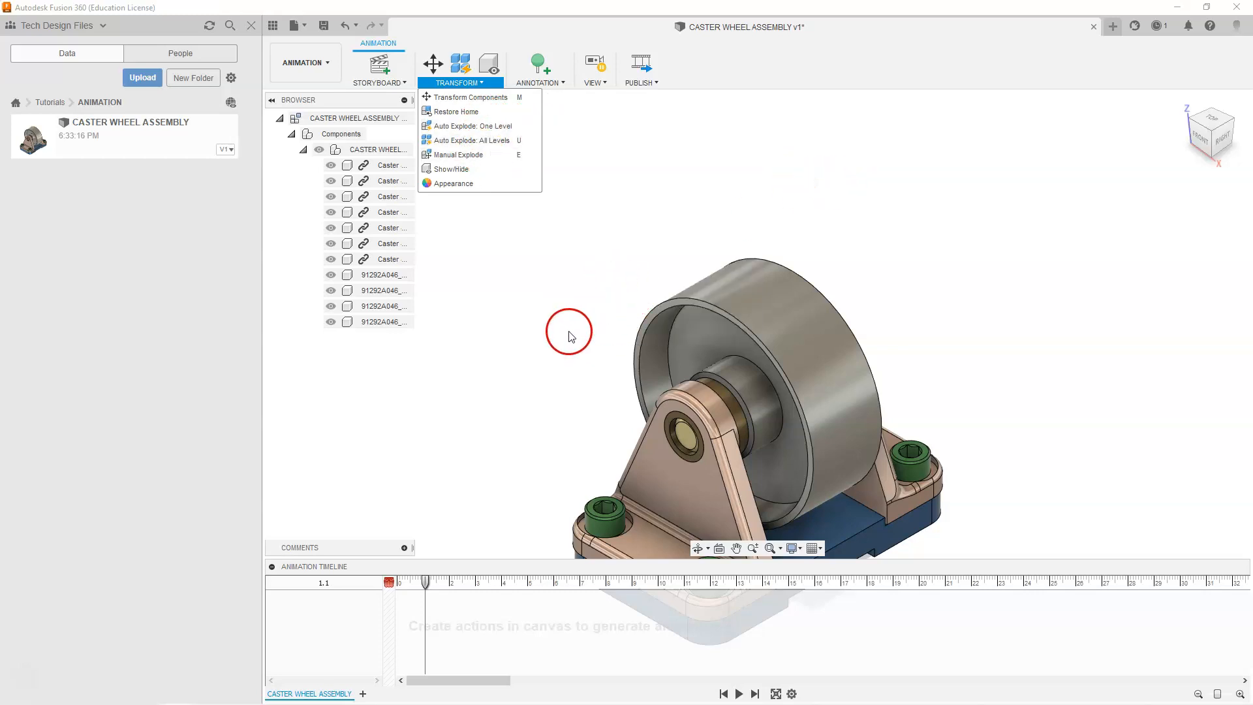
drag(425, 581, 389, 584)
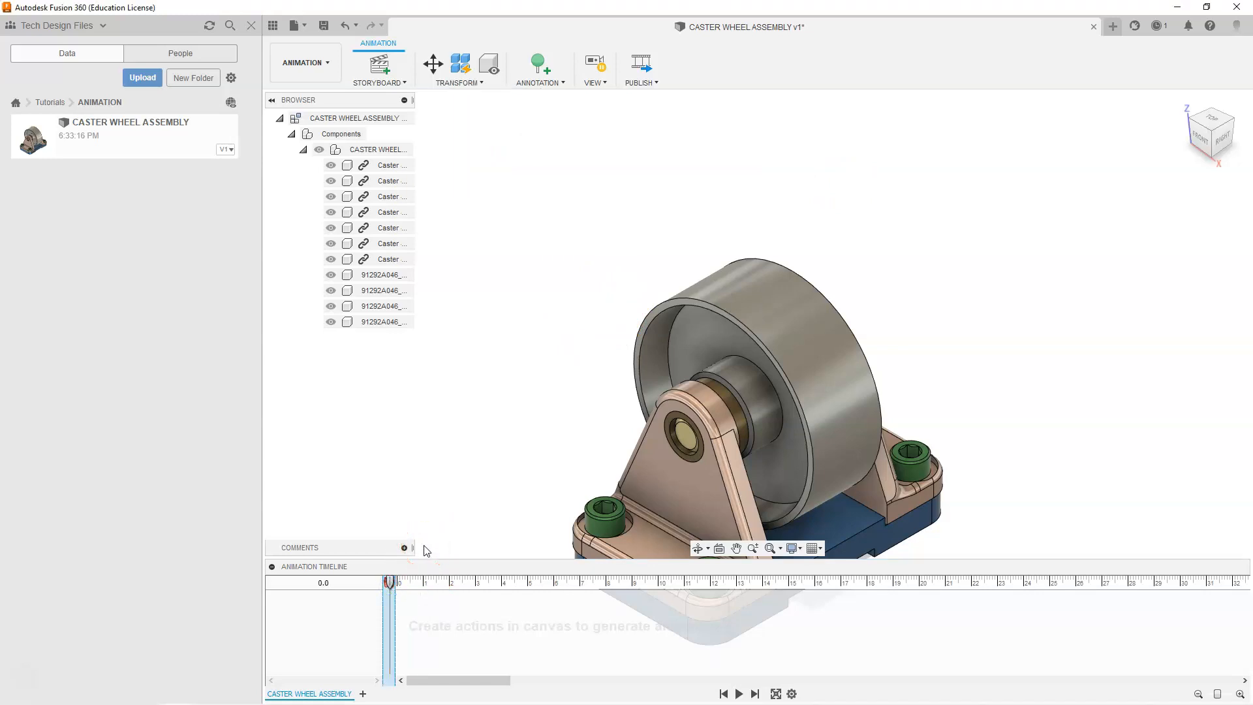
click(272, 567)
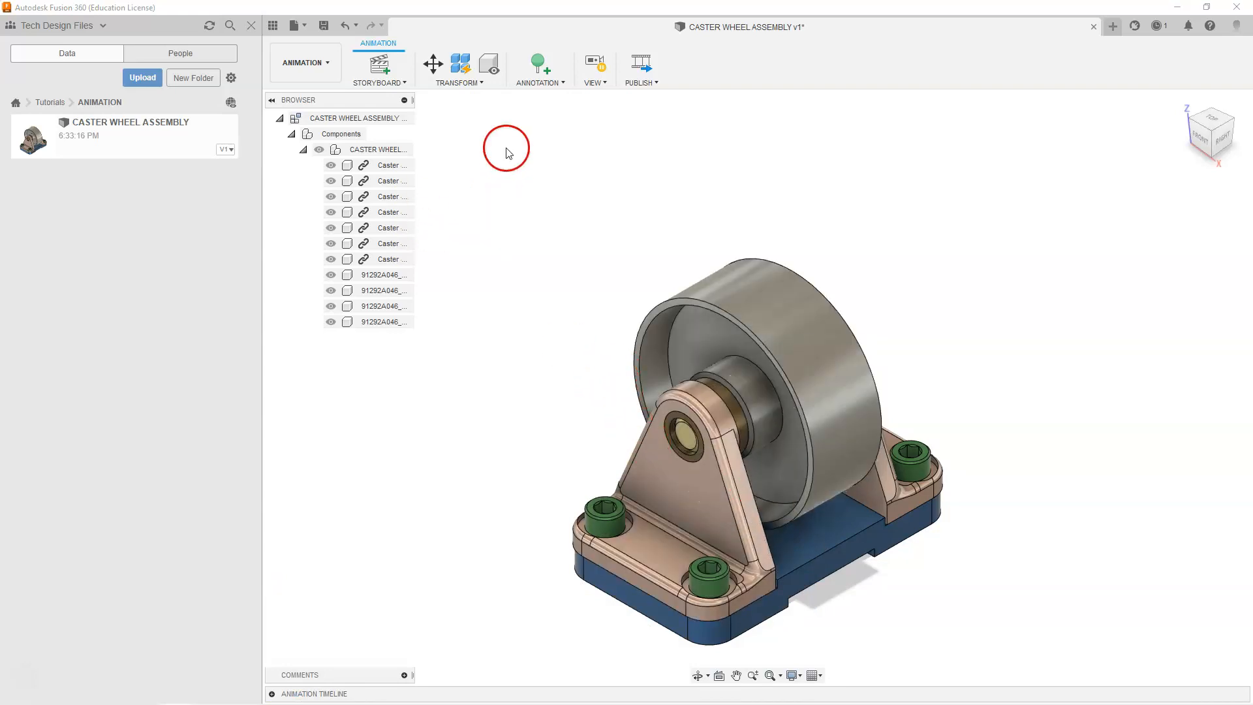
Try Auto Explode: One Level with no component selected and dismiss the notice
click(479, 84)
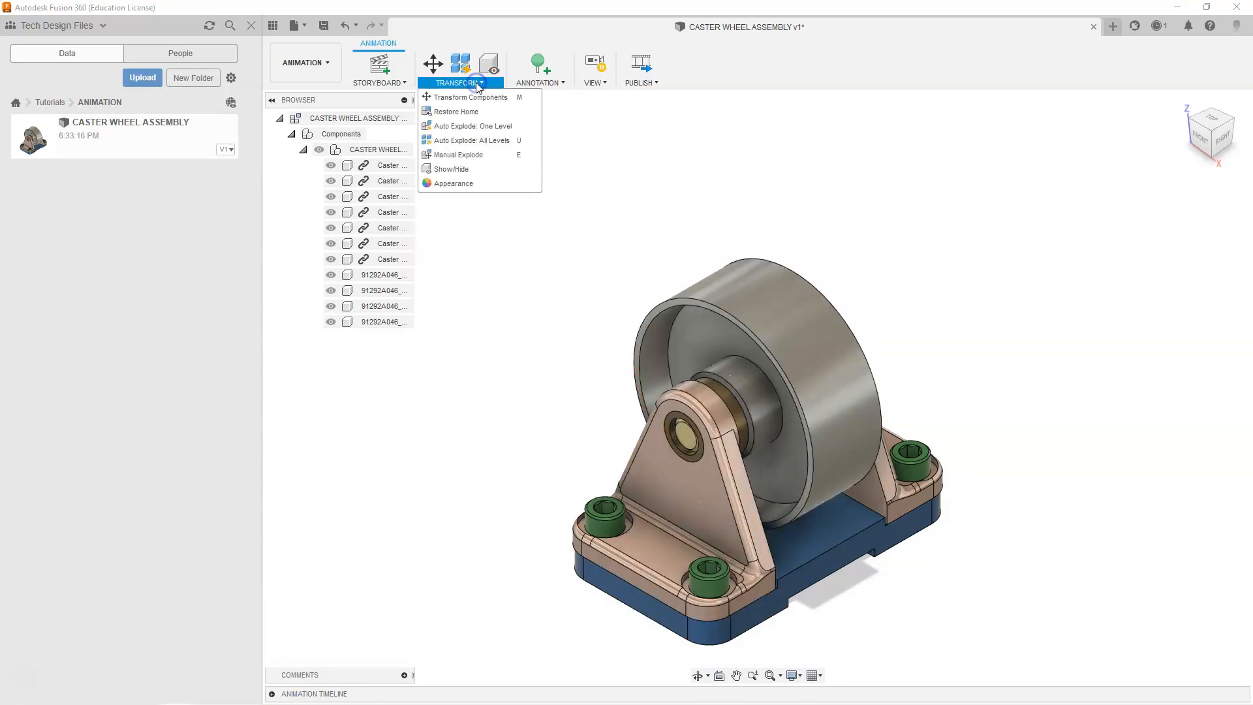
click(488, 127)
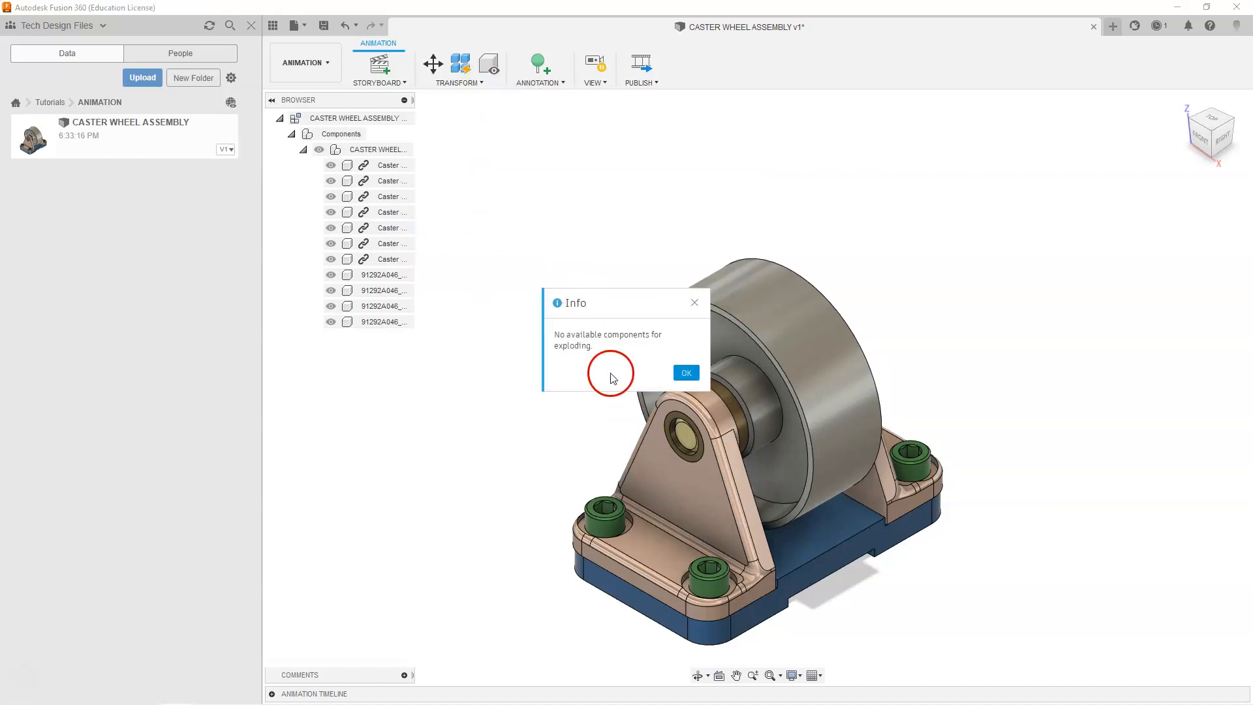
click(688, 372)
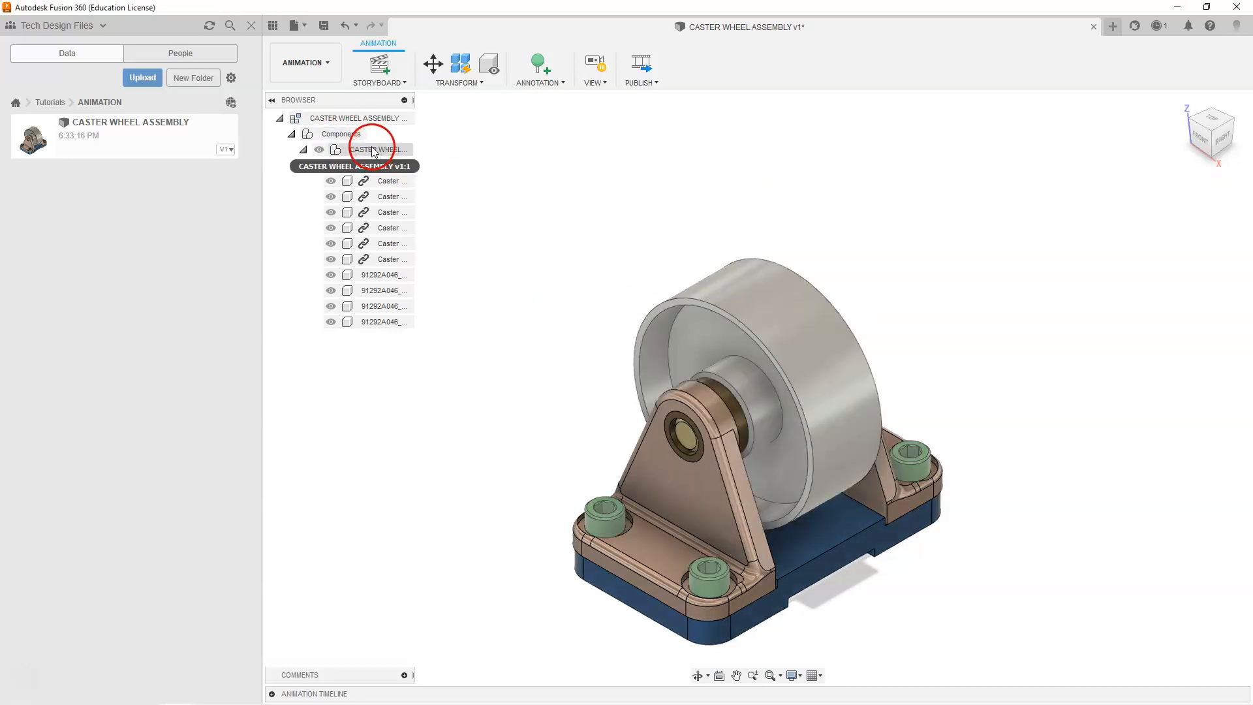
Preview Auto Explode: One Level on the whole caster wheel assembly with a reduced explosion scale, and cancel it
click(374, 150)
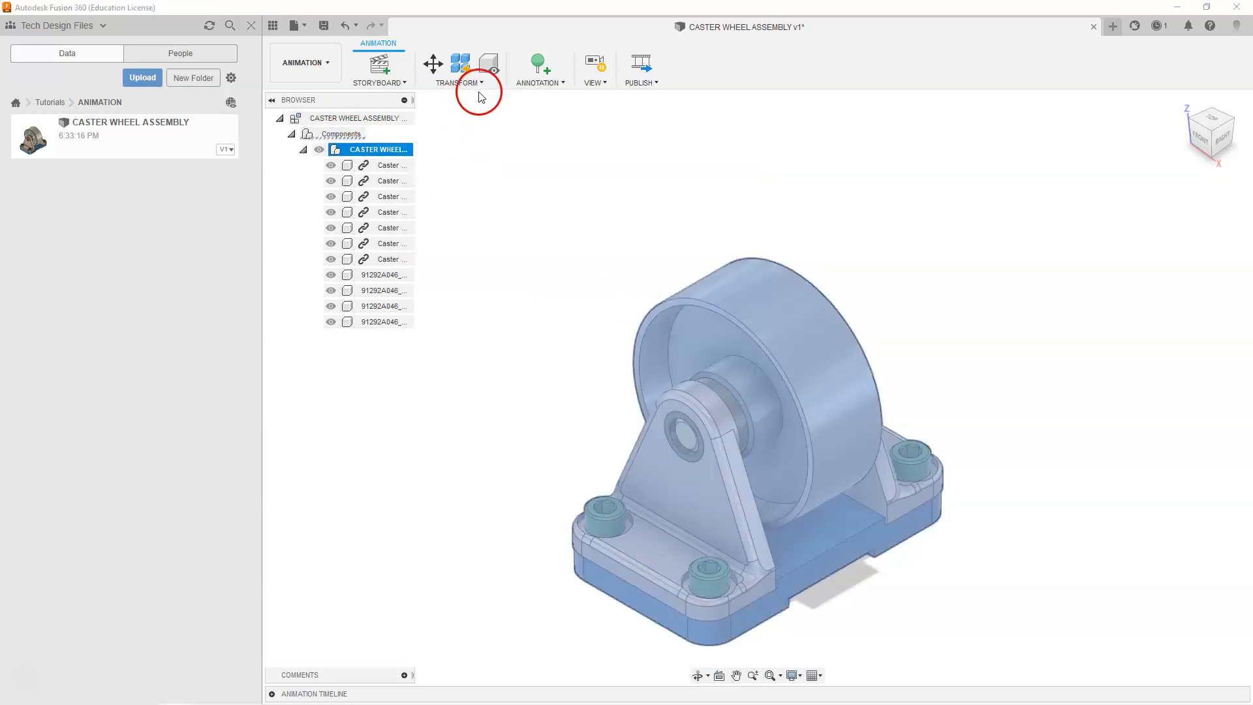
click(473, 83)
click(480, 127)
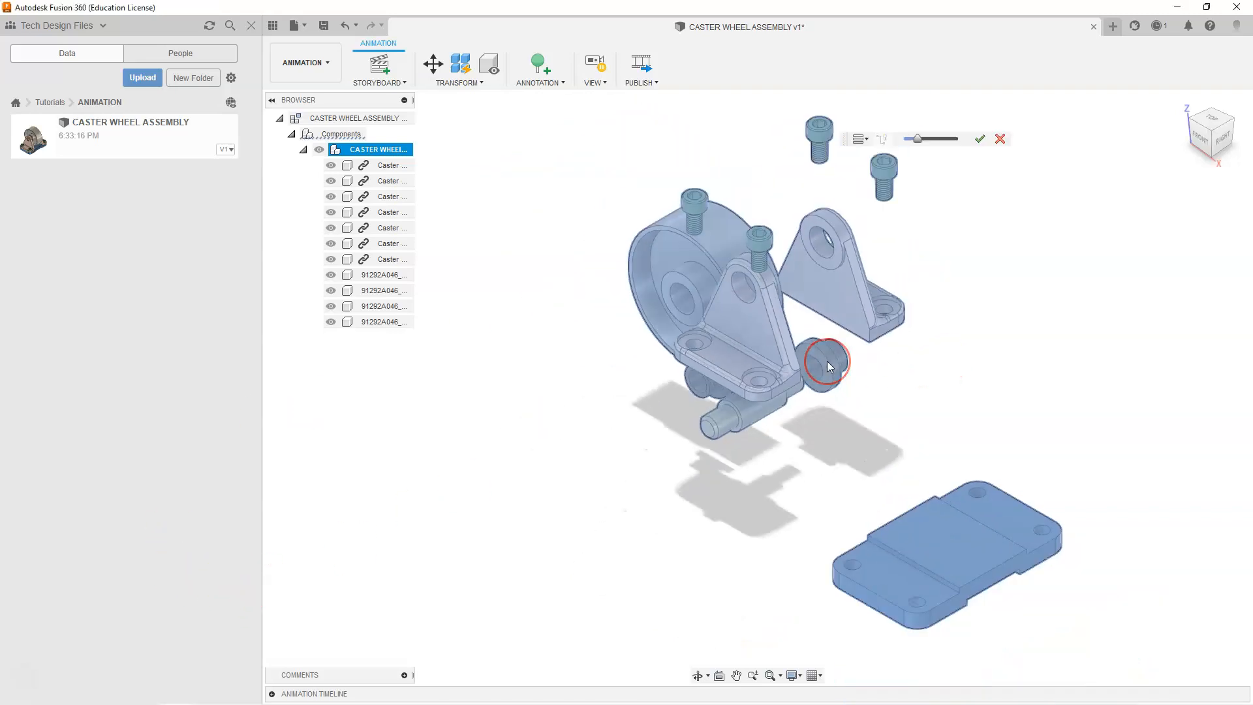
scroll(833, 315, down, 1)
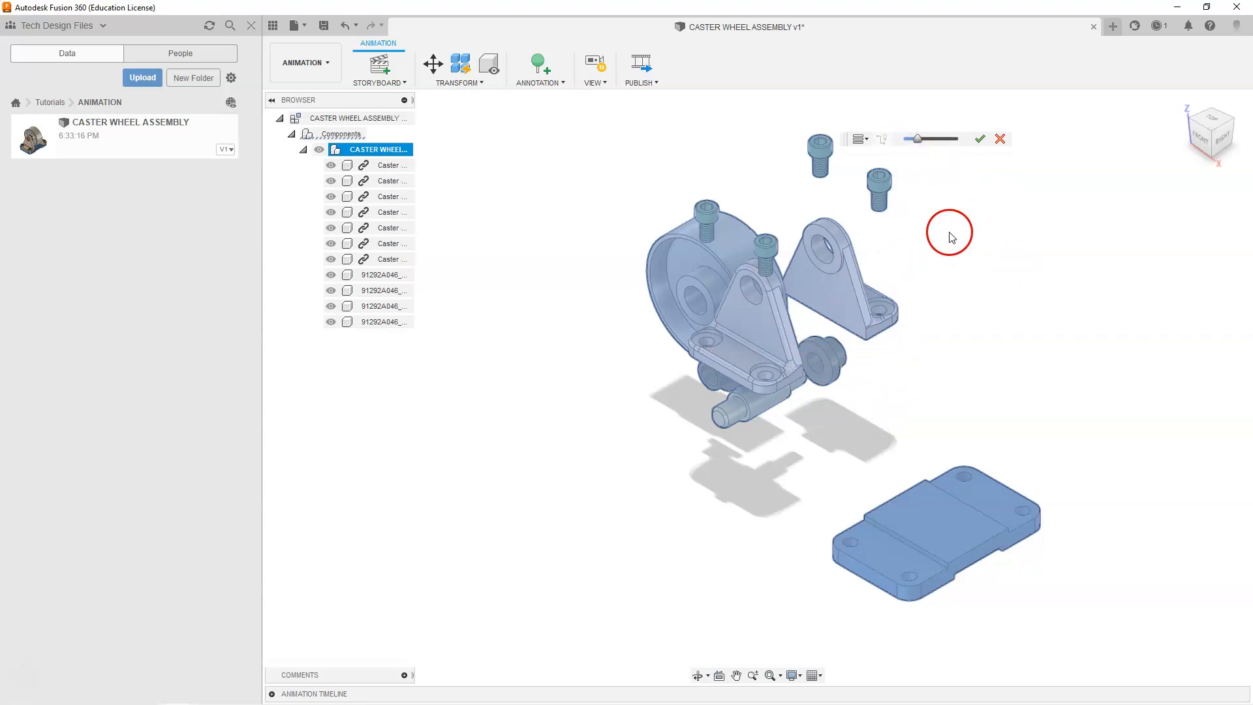
mouse_move(918, 139)
mouse_down()
mouse_move(937, 142)
mouse_move(905, 144)
mouse_up()
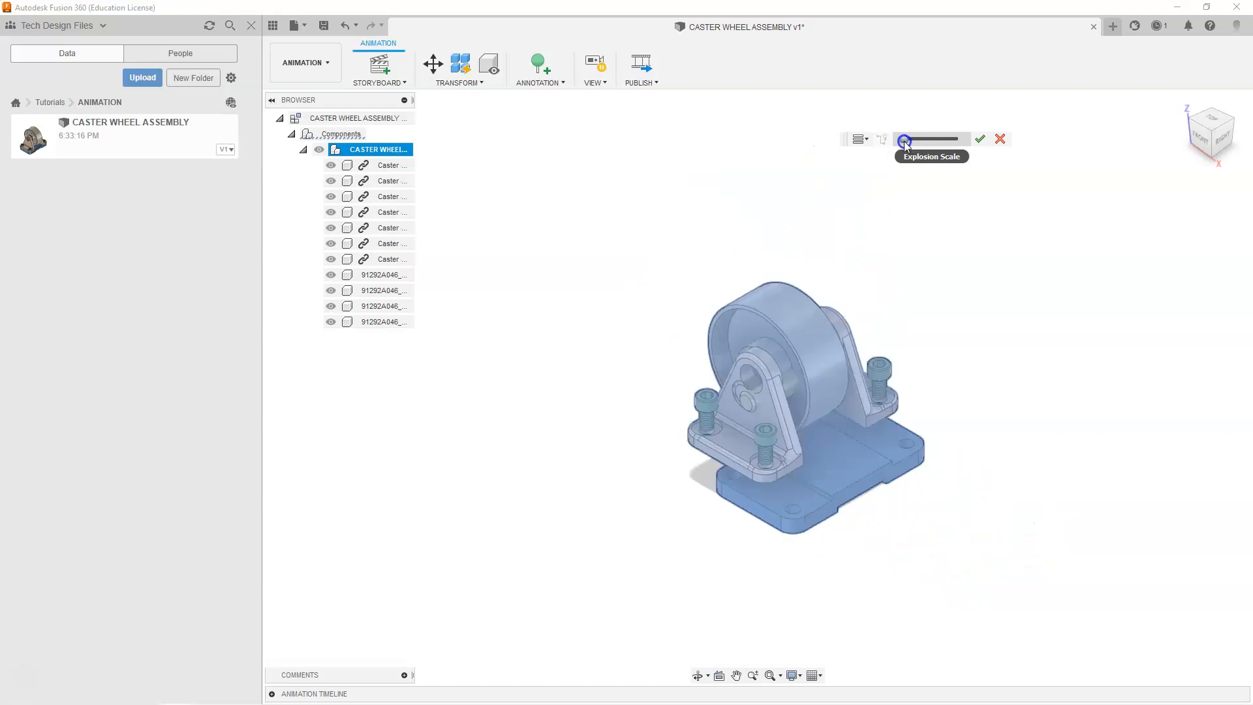
click(999, 139)
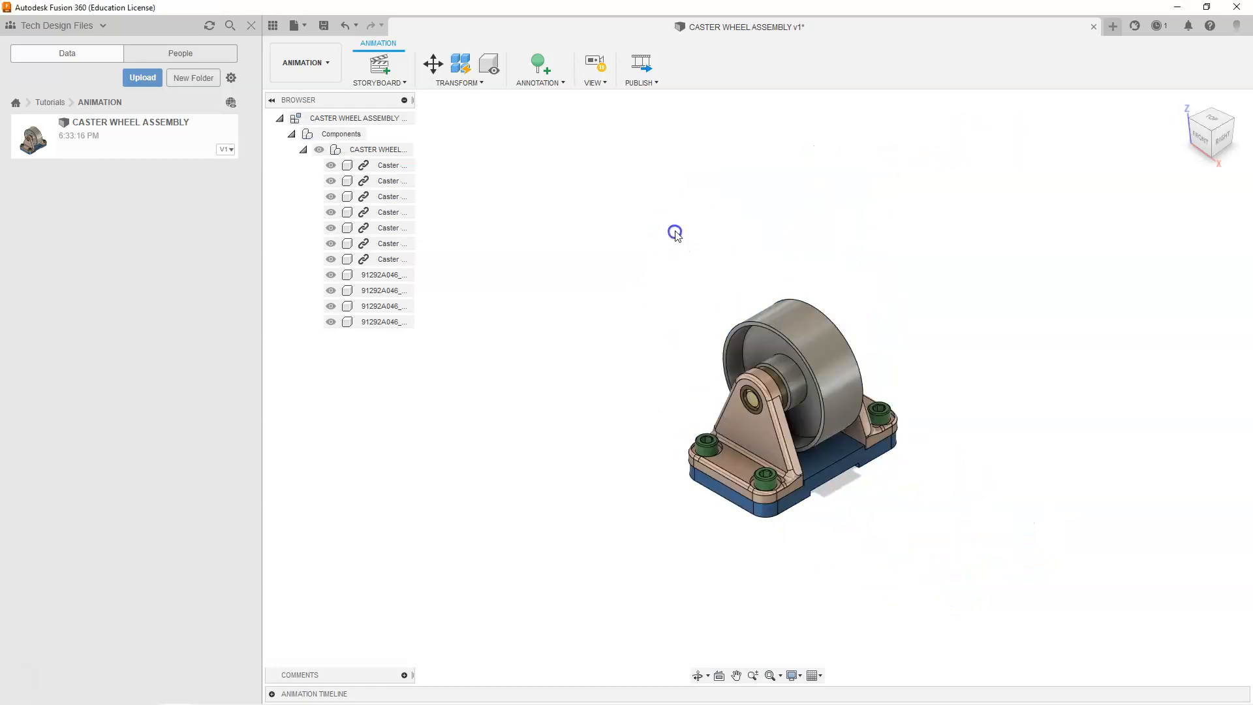
Preview Auto Explode: All Levels on the whole caster wheel assembly and cancel it
click(379, 149)
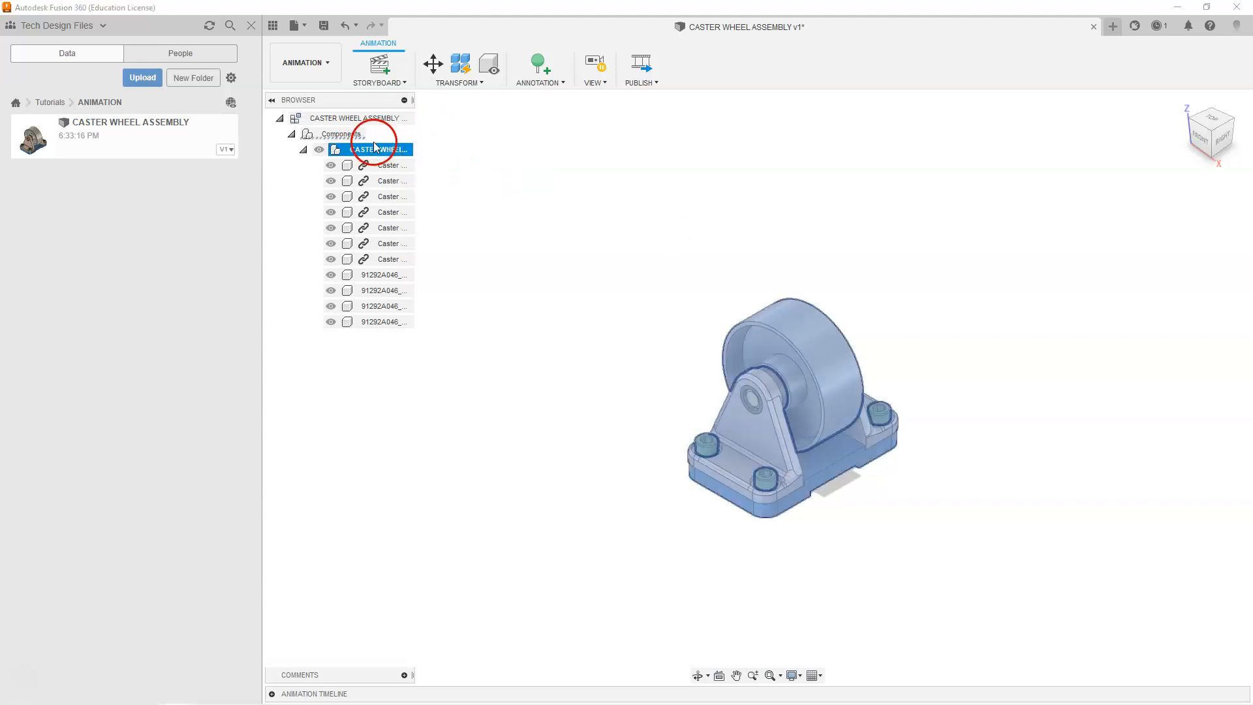
click(481, 82)
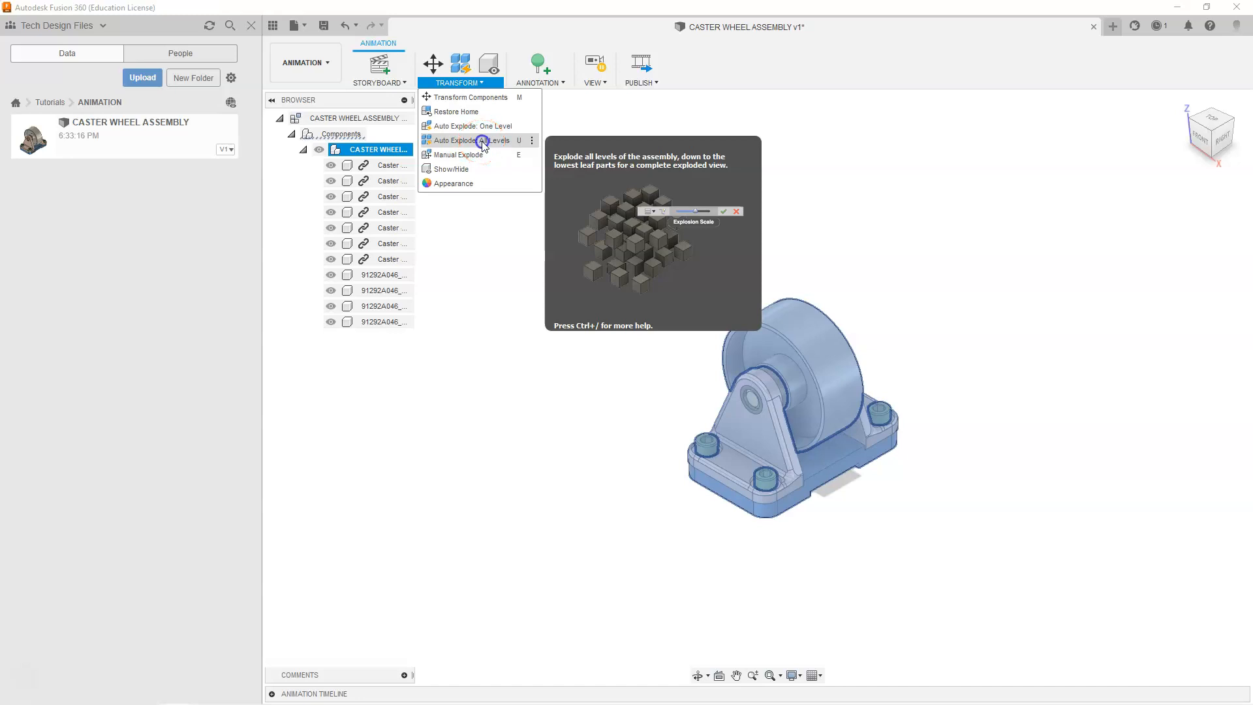
click(482, 141)
click(652, 259)
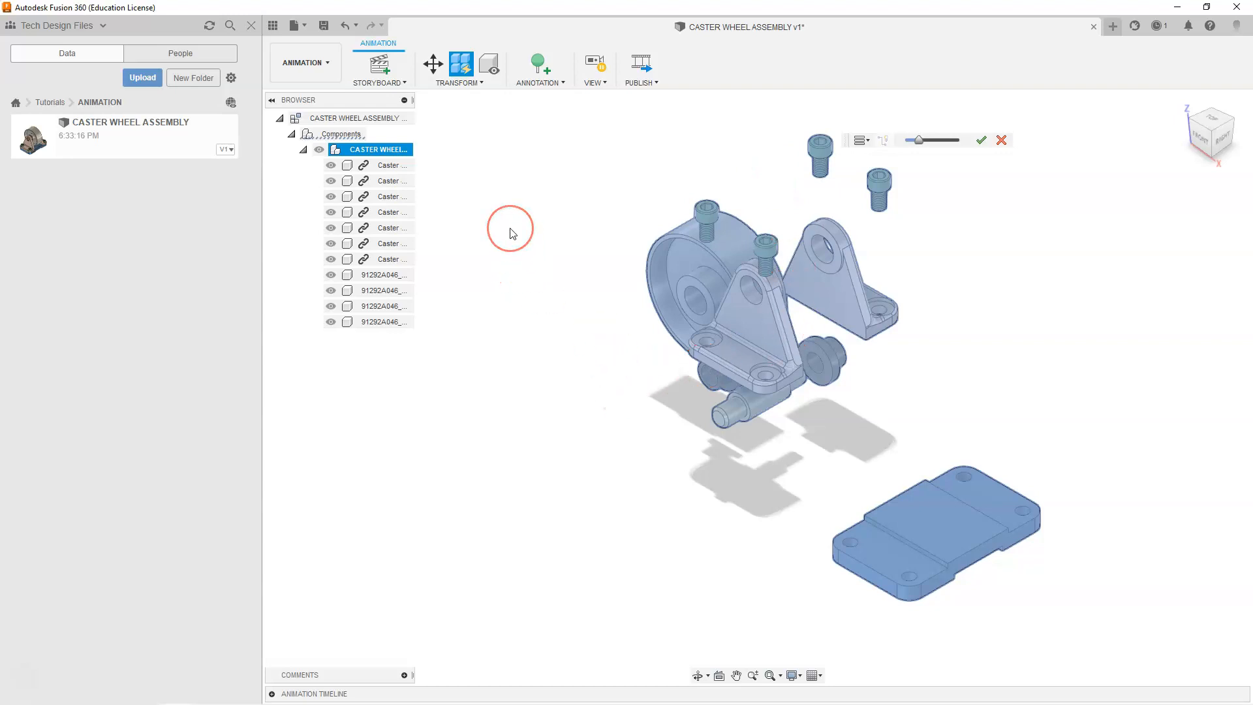
click(1002, 140)
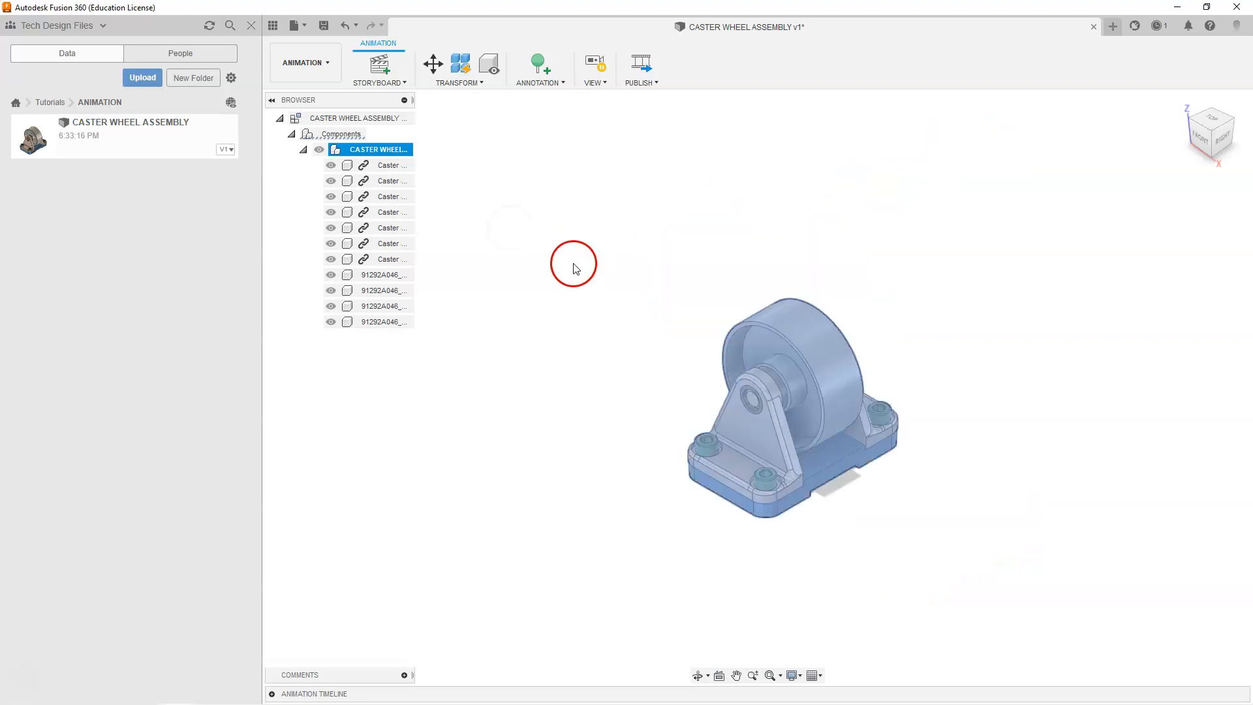
Try Manual Explode on the wheel and cancel it without moving the part
click(480, 83)
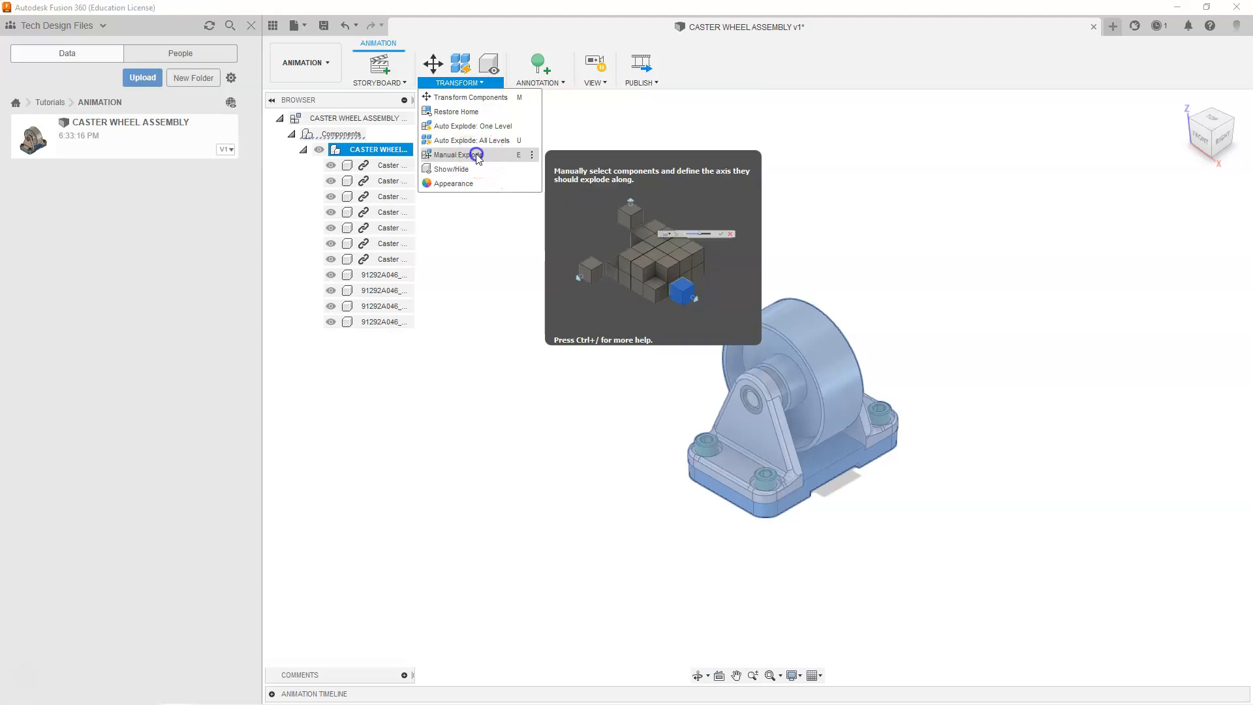
click(480, 158)
click(807, 320)
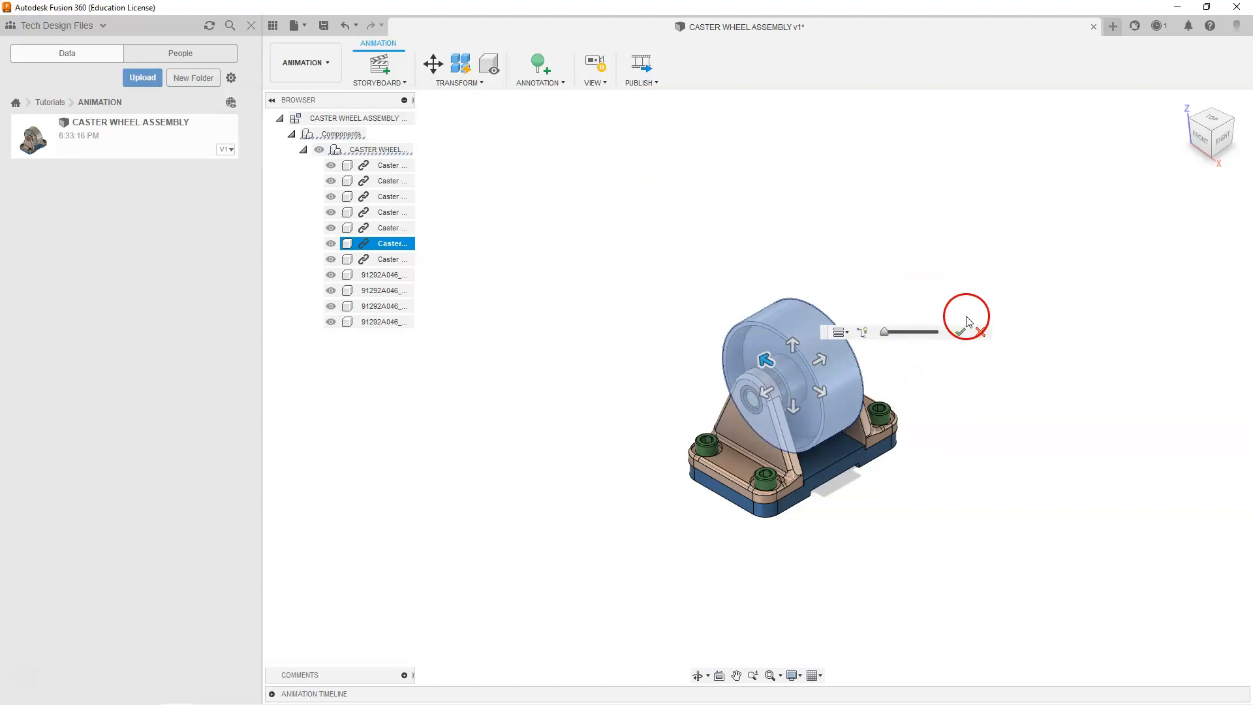
click(980, 332)
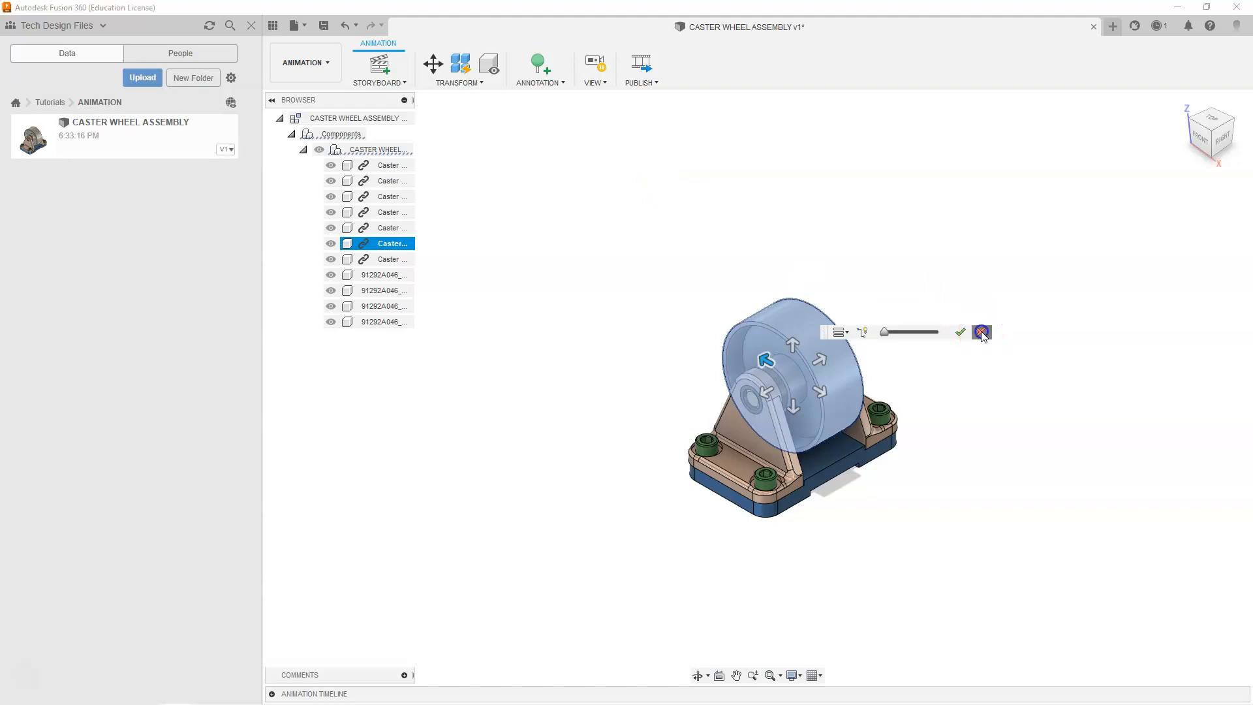
Reopen the animation timeline and clear the wheel selection
click(272, 693)
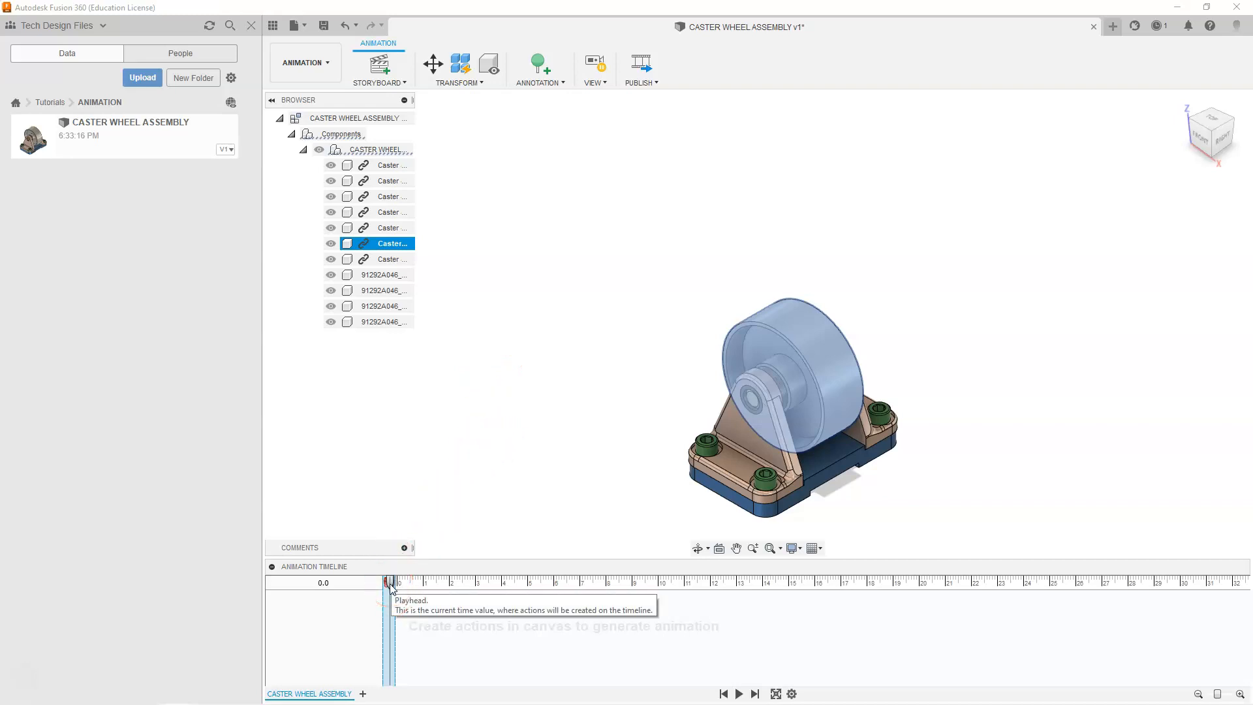
click(621, 408)
click(545, 367)
click(454, 115)
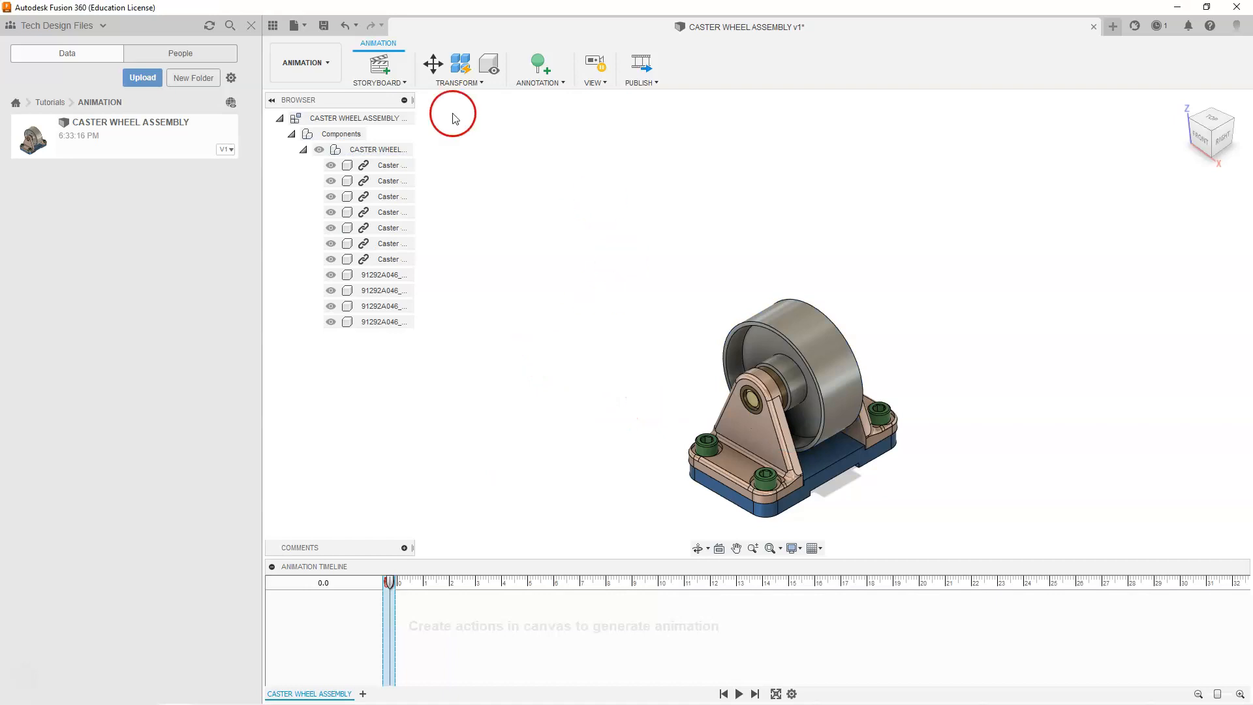
Try Show/Hide with nothing selected, and use it to hide the first caster part in the component list
click(491, 68)
click(674, 372)
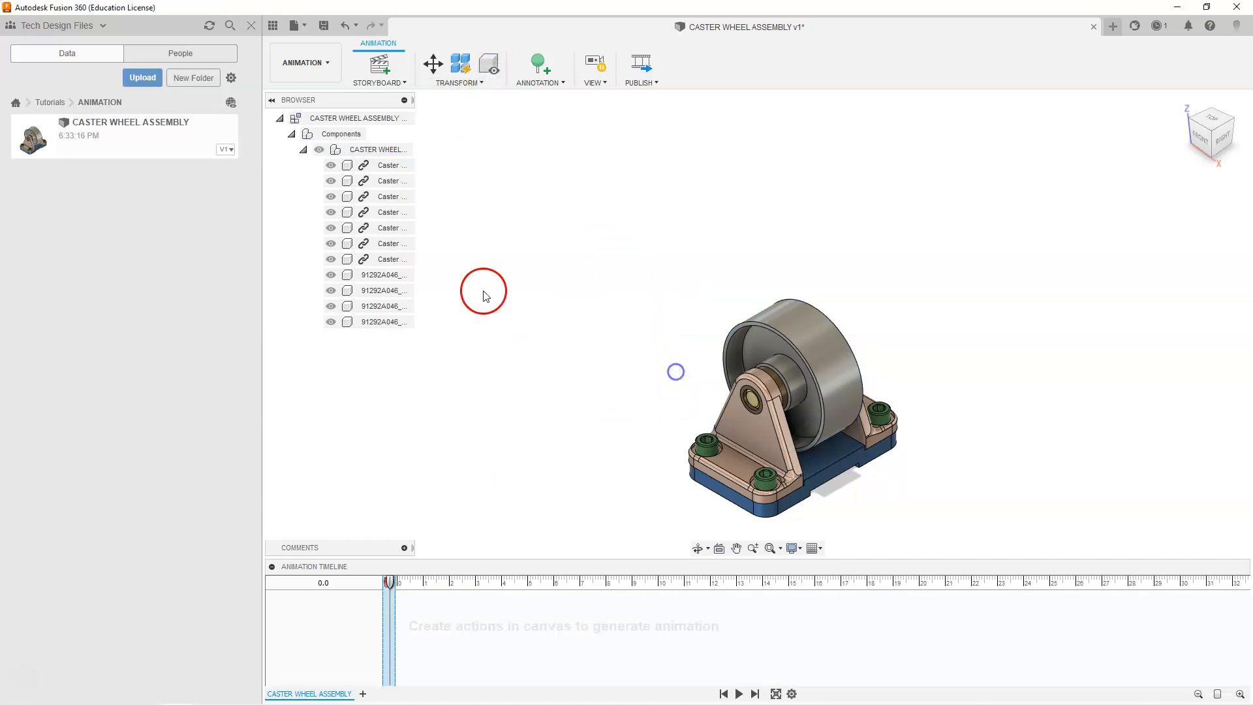
click(386, 167)
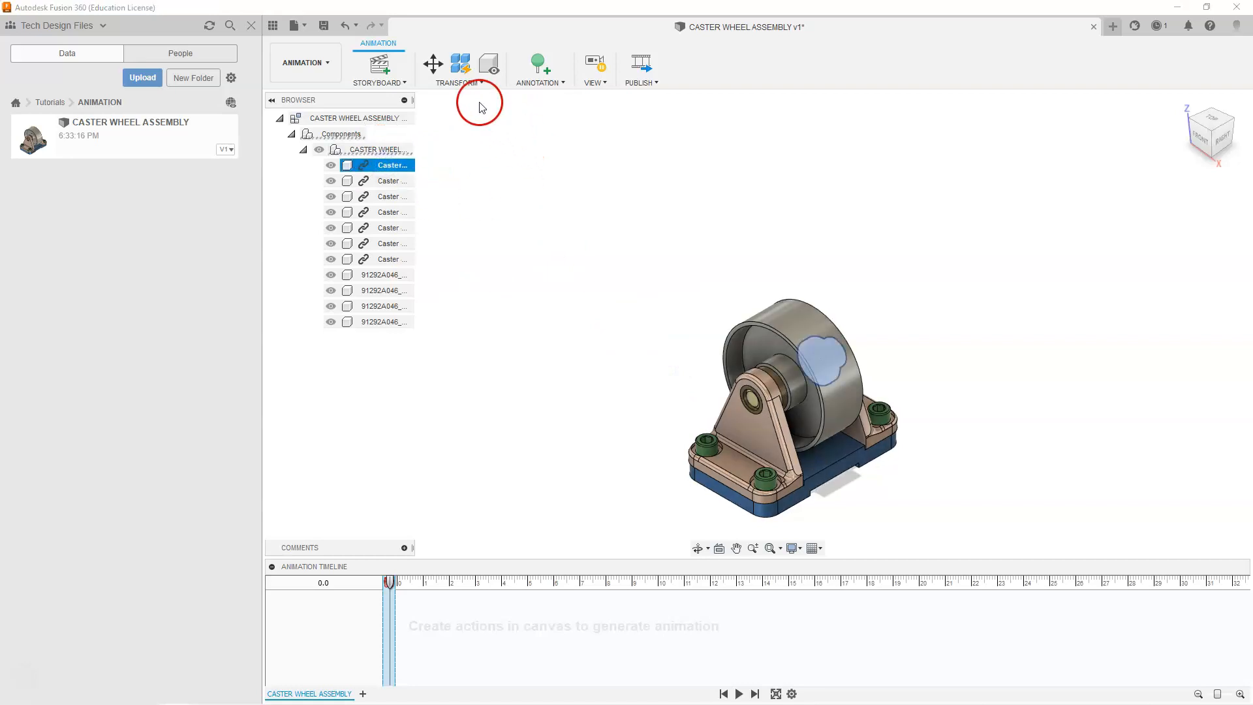
click(491, 63)
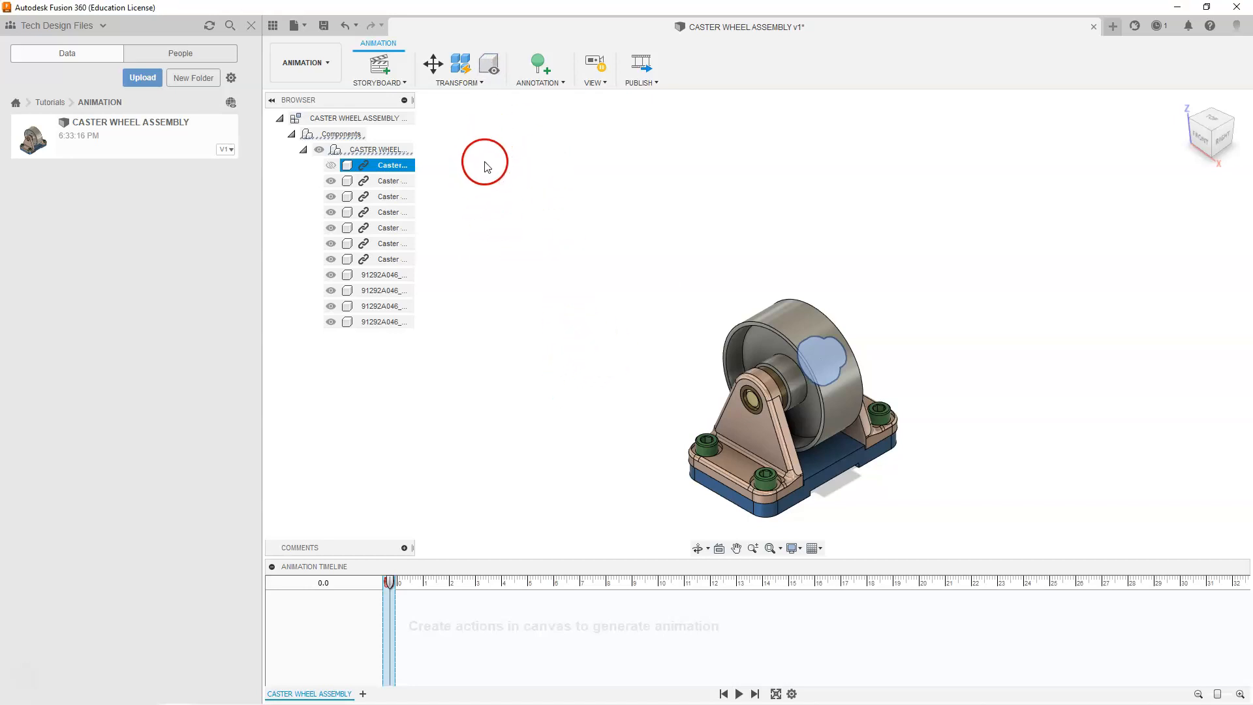
Orbit around the caster assembly to inspect it and return to the home view
shift+middle_drag(944, 302, 882, 315)
click(884, 314)
click(850, 370)
mouse_move(851, 371)
shift+middle_down()
mouse_move(942, 274)
mouse_move(908, 313)
mouse_move(931, 305)
mouse_move(898, 322)
mouse_move(945, 282)
mouse_move(954, 302)
shift+middle_up()
click(753, 234)
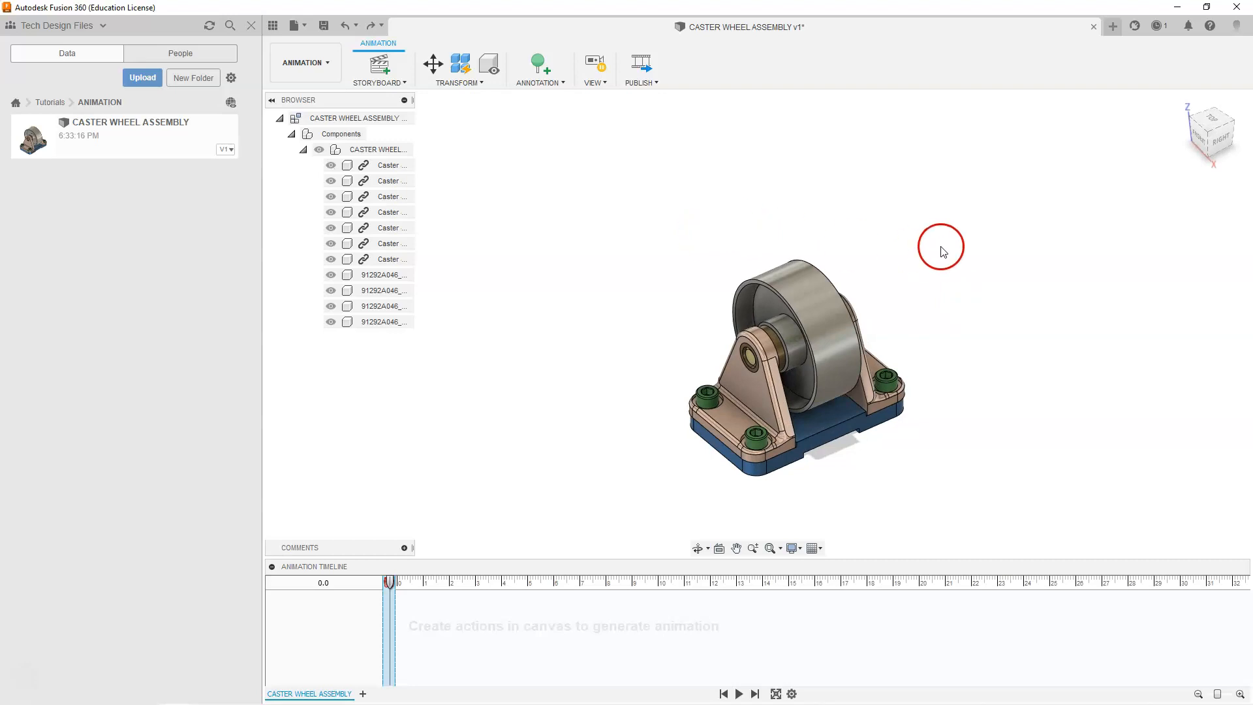
mouse_move(940, 251)
middle_down()
mouse_move(906, 271)
mouse_move(949, 280)
mouse_move(855, 300)
mouse_move(937, 251)
mouse_move(953, 271)
middle_up()
click(1184, 101)
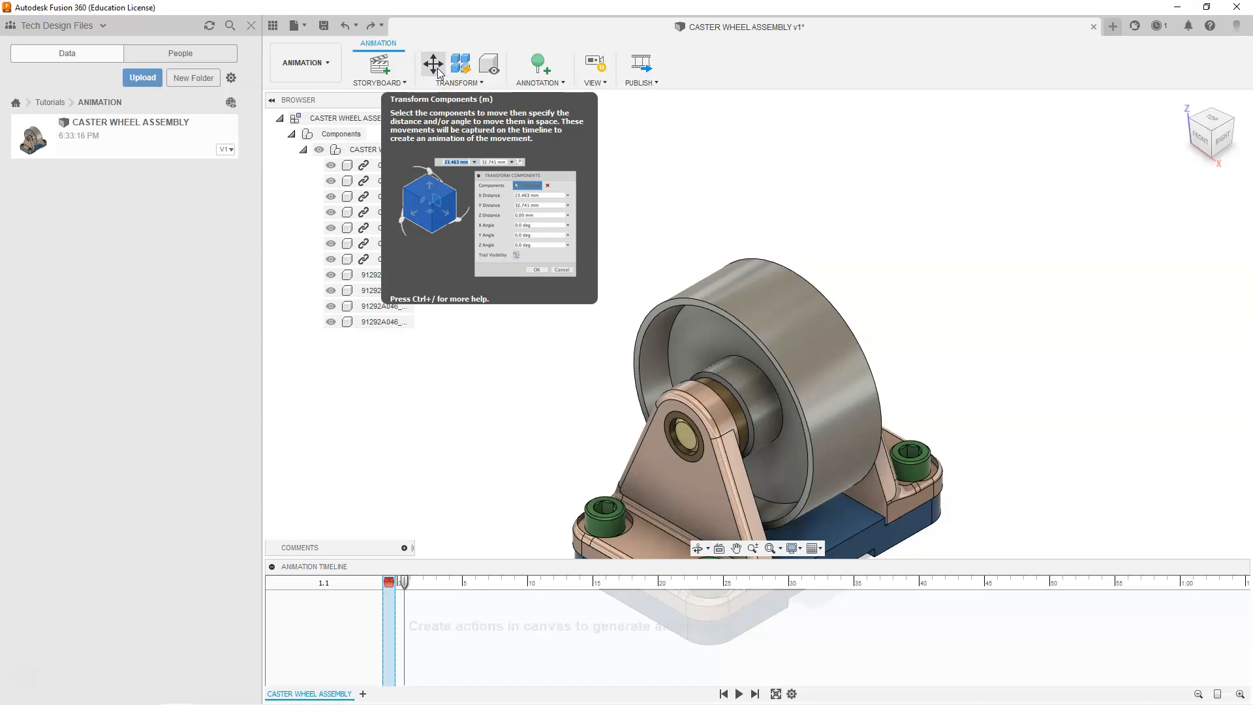
Raise both caster supports 50 mm in Z with Transform Components, with Split Transforms enabled
click(542, 435)
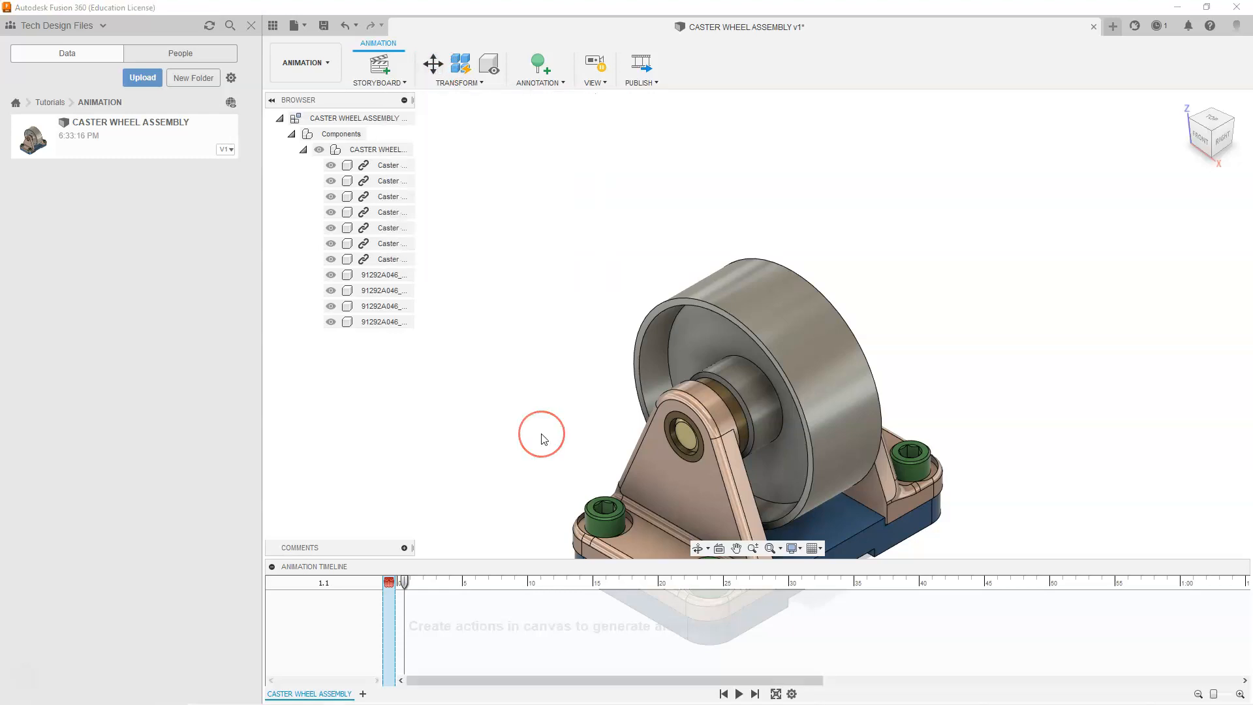
click(1240, 694)
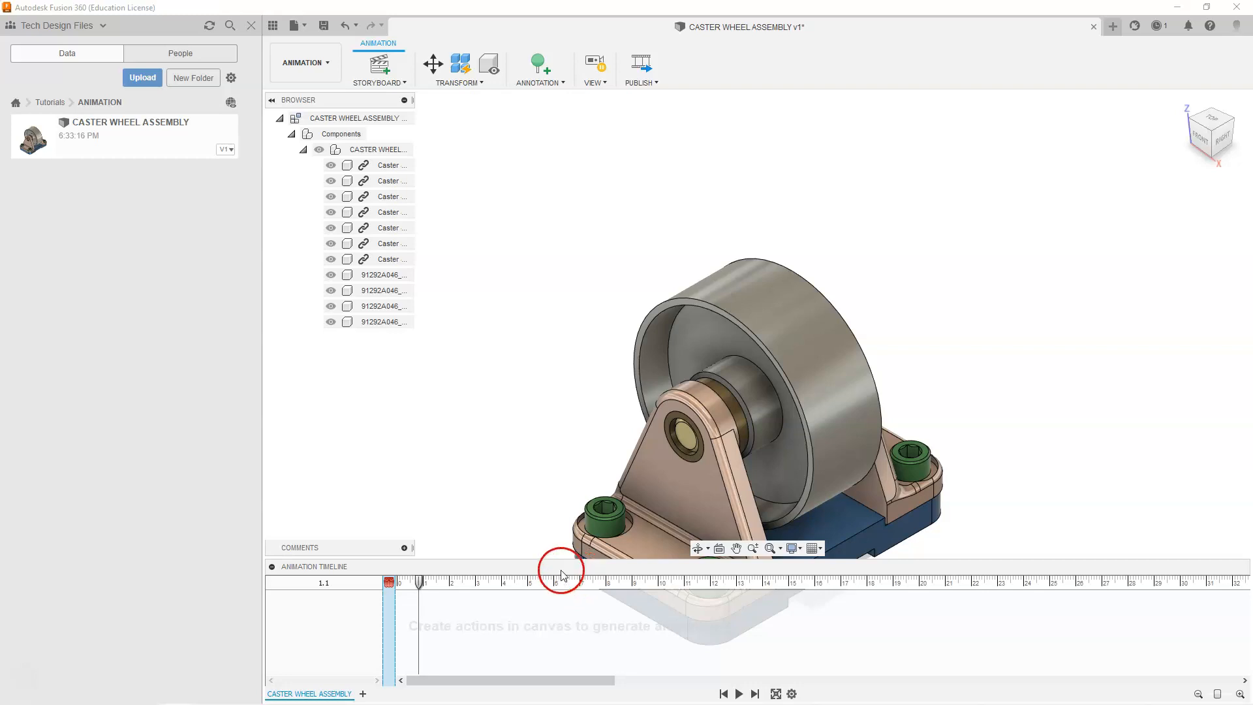
click(434, 65)
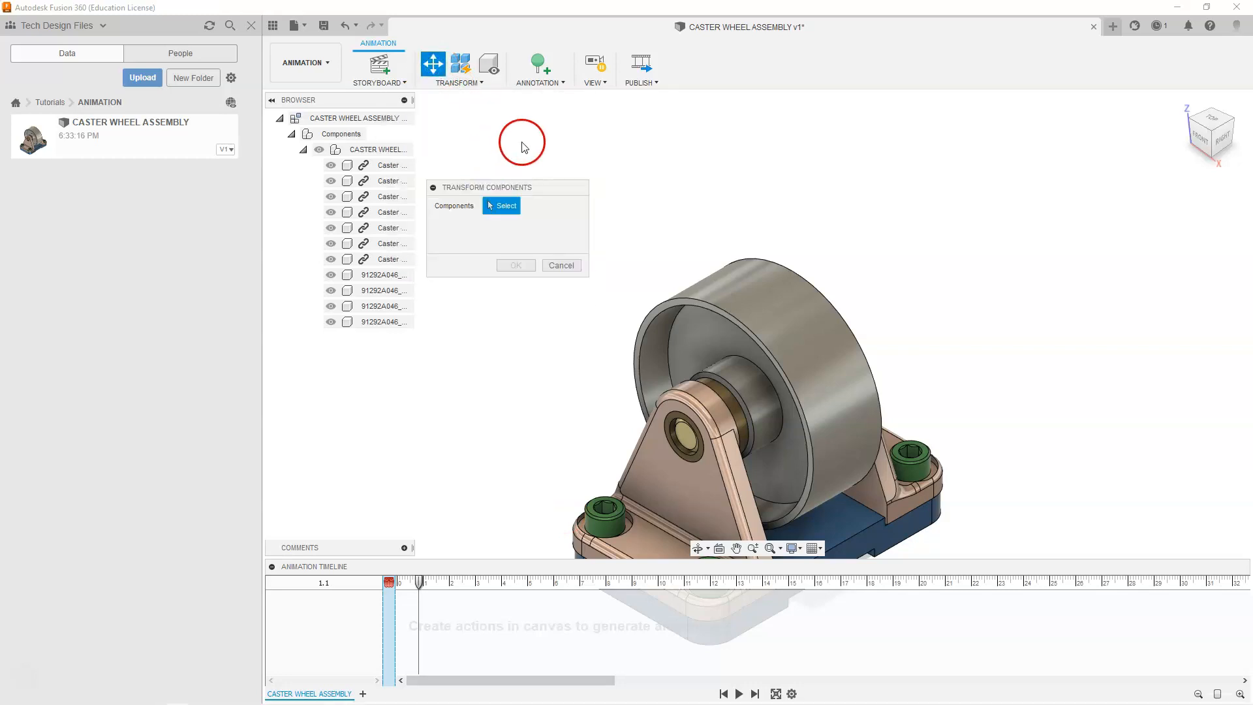
click(704, 405)
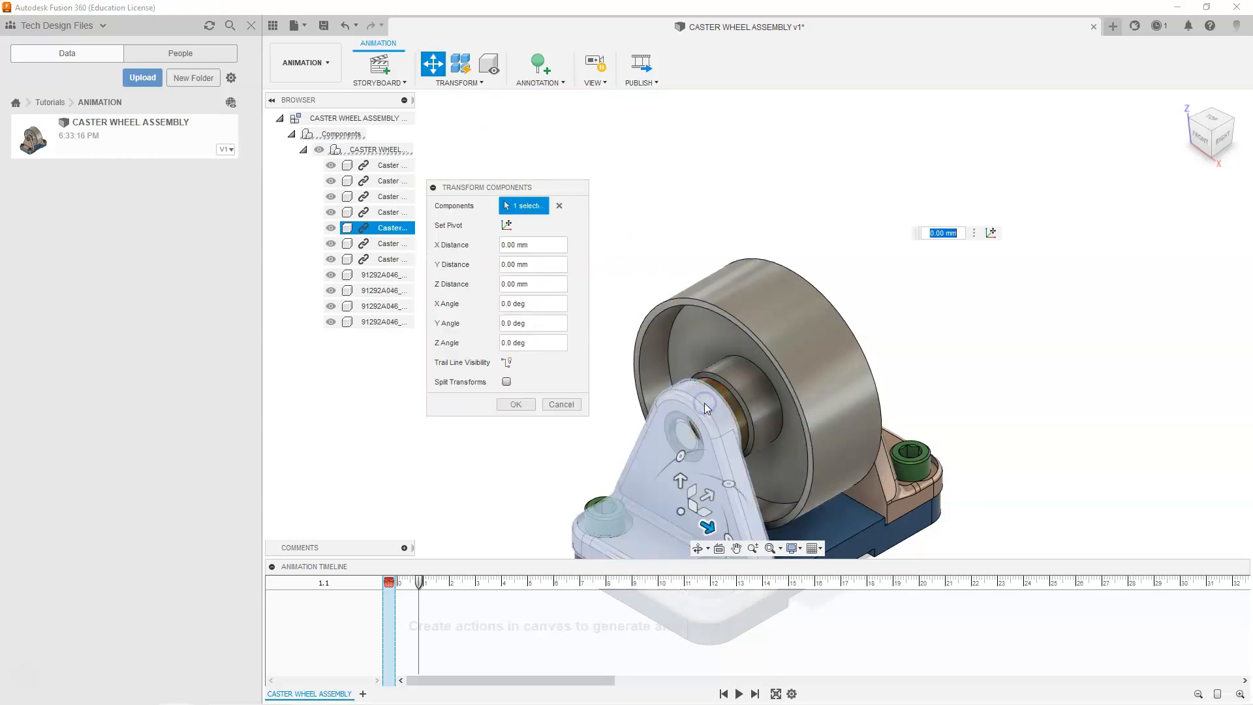
click(883, 463)
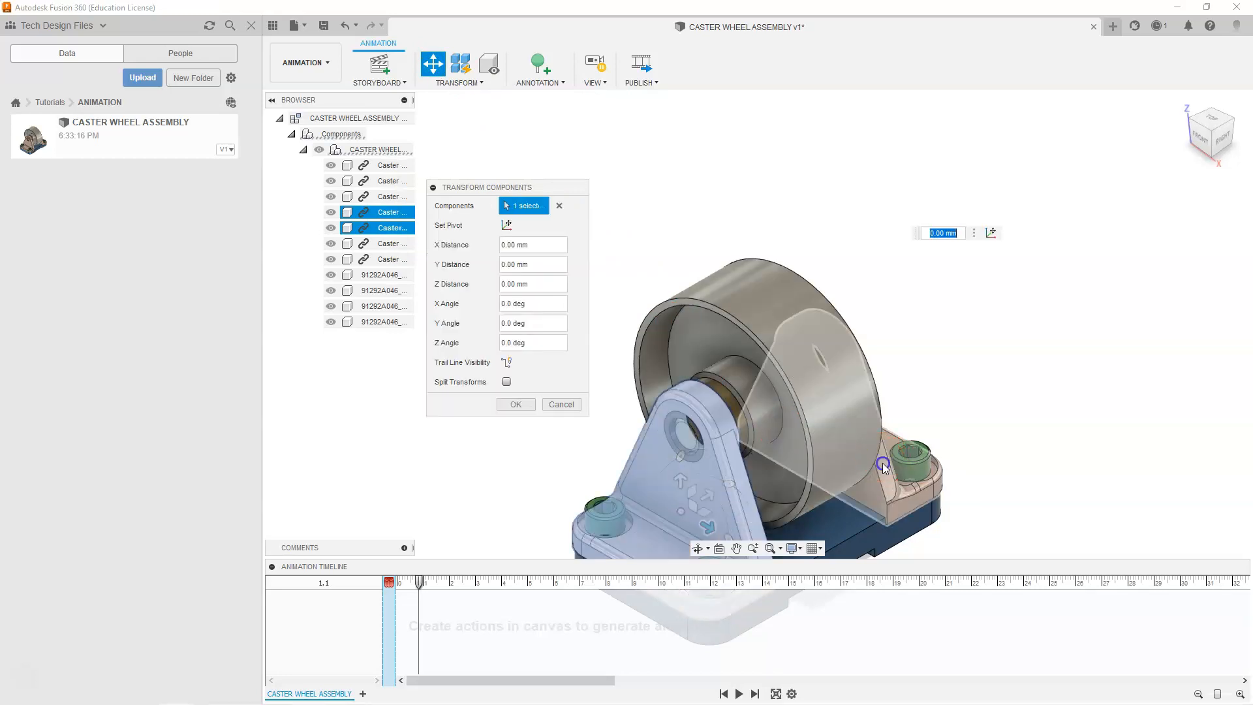
click(726, 330)
click(861, 387)
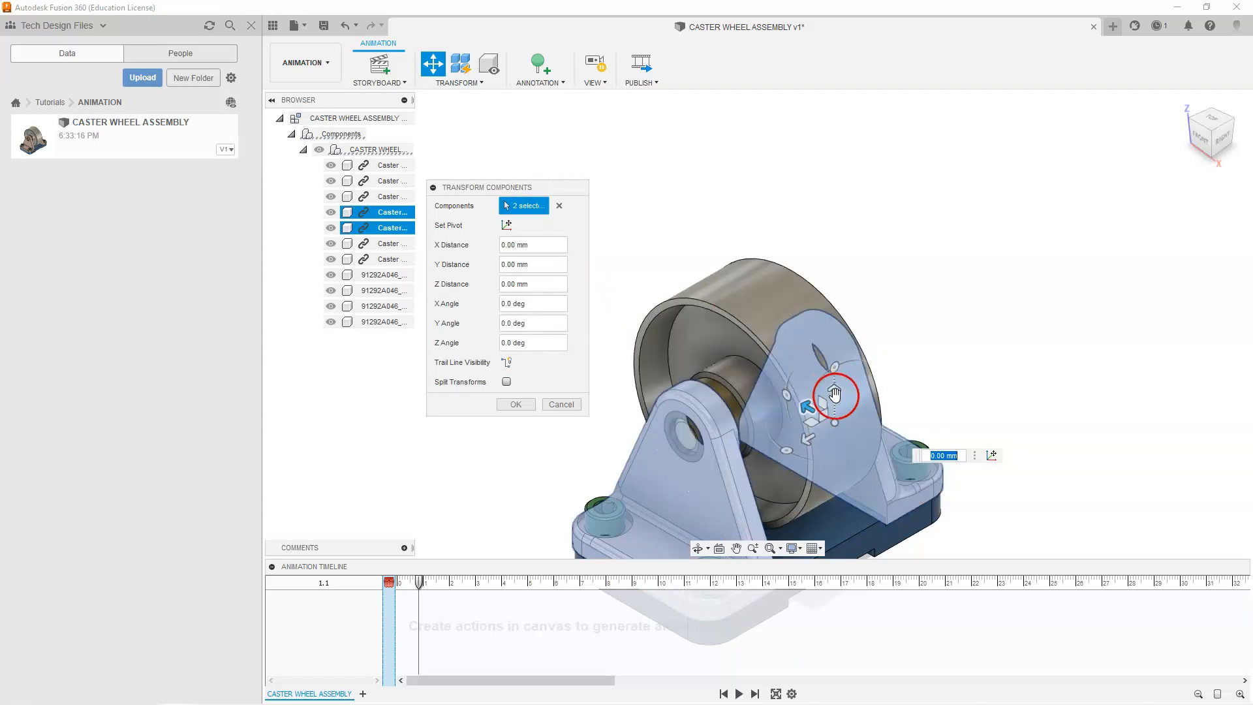
drag(834, 391, 829, 290)
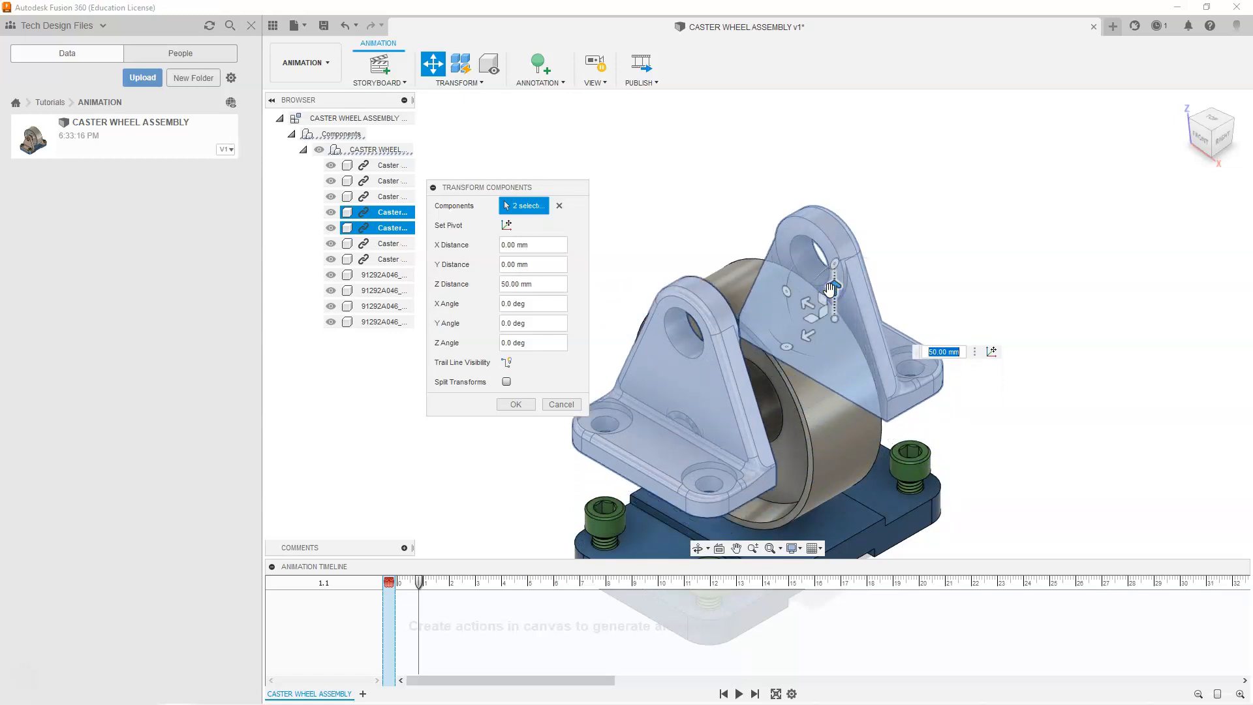
drag(563, 194, 1171, 131)
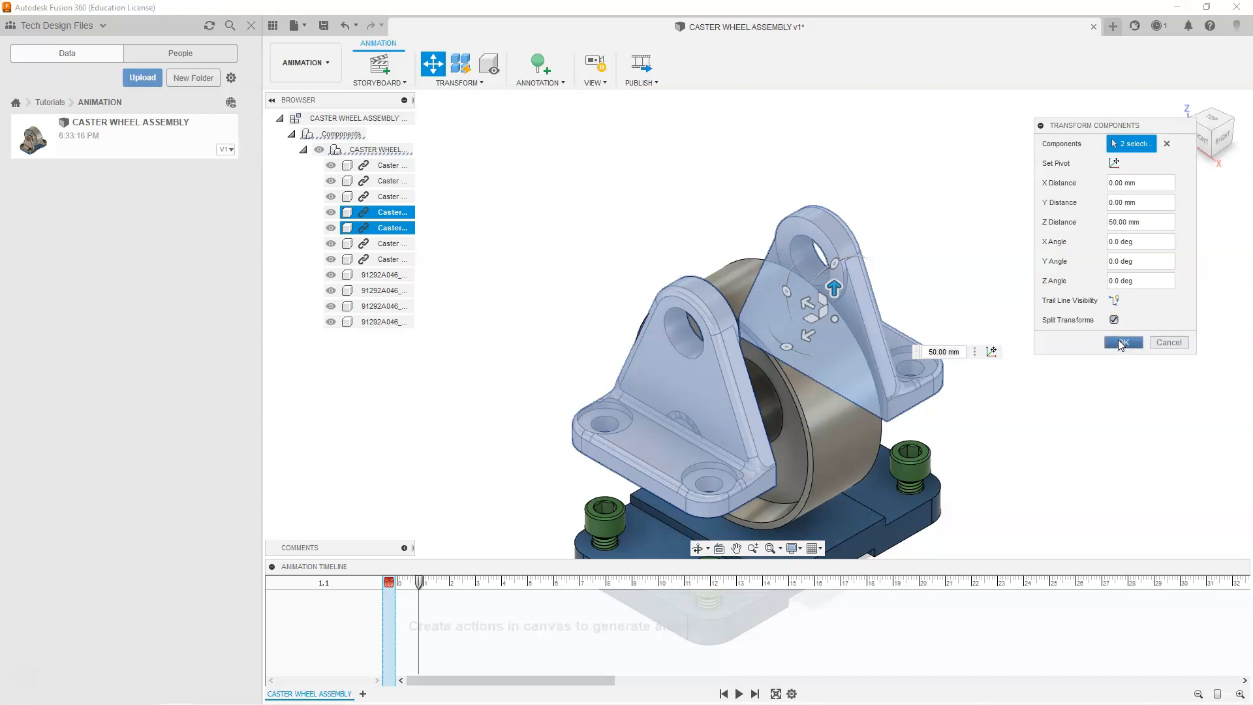
click(1123, 341)
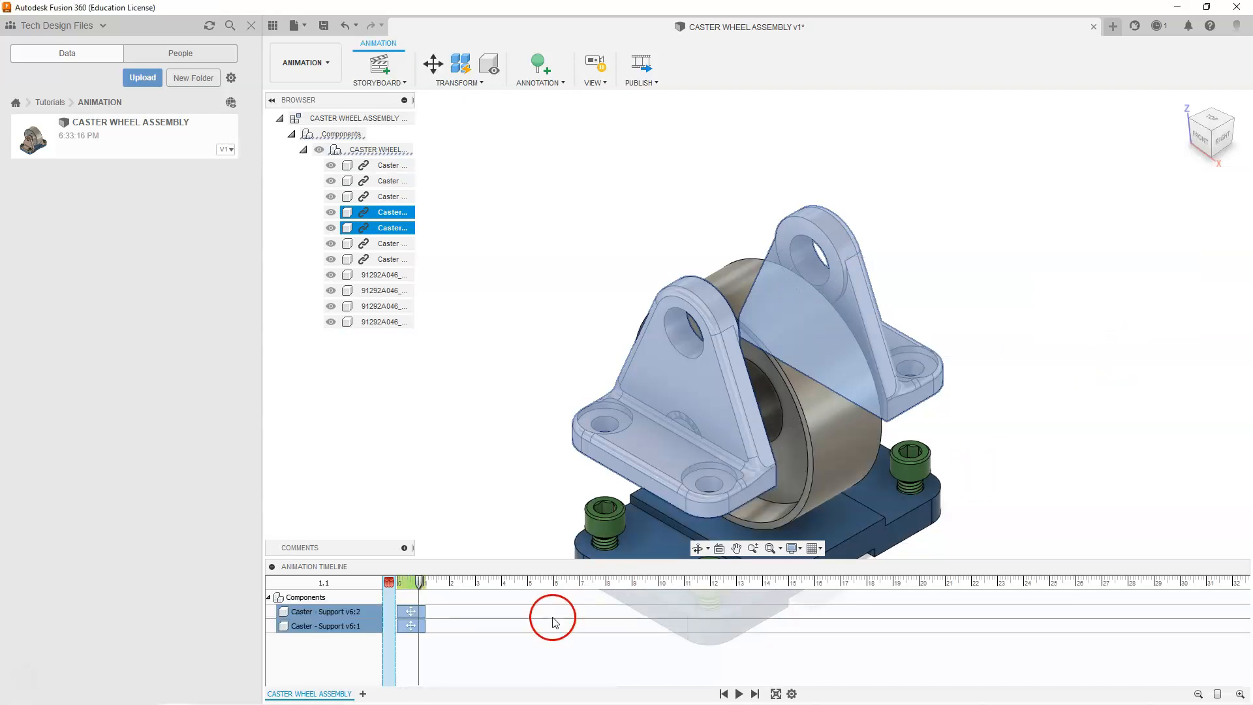
Shift the move actions of both caster supports together along the timeline to start at about 6 s
click(343, 620)
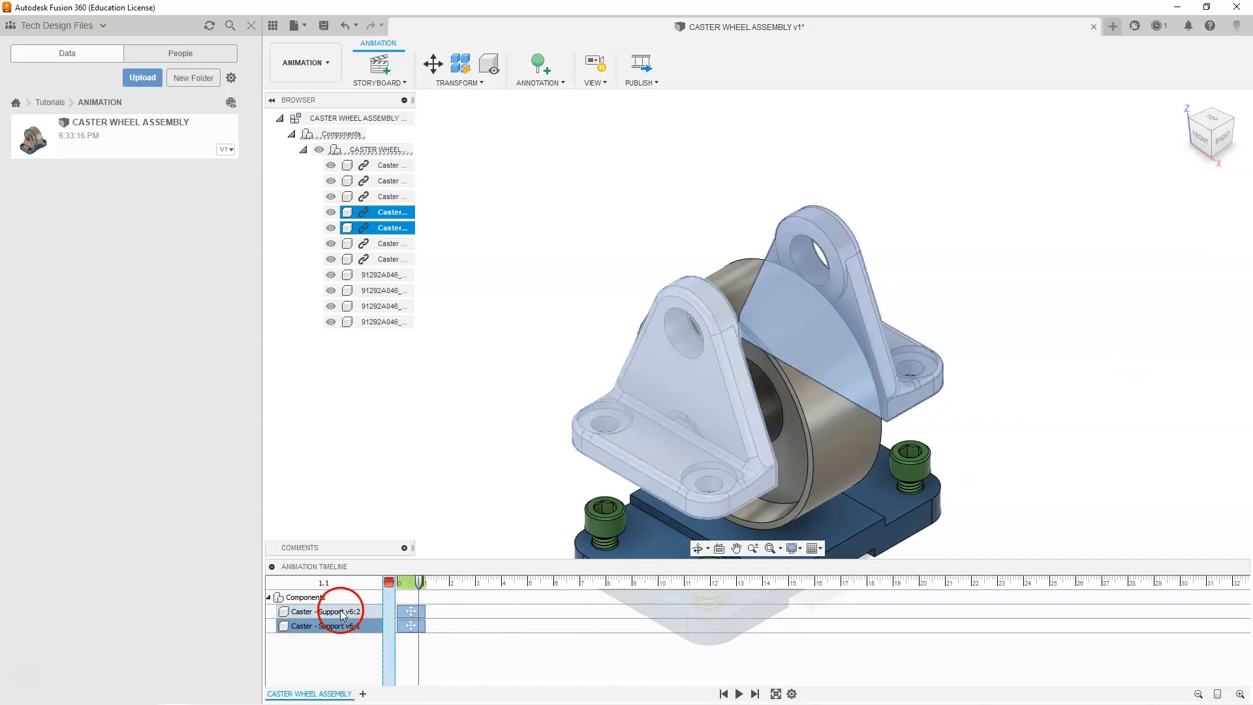
click(342, 612)
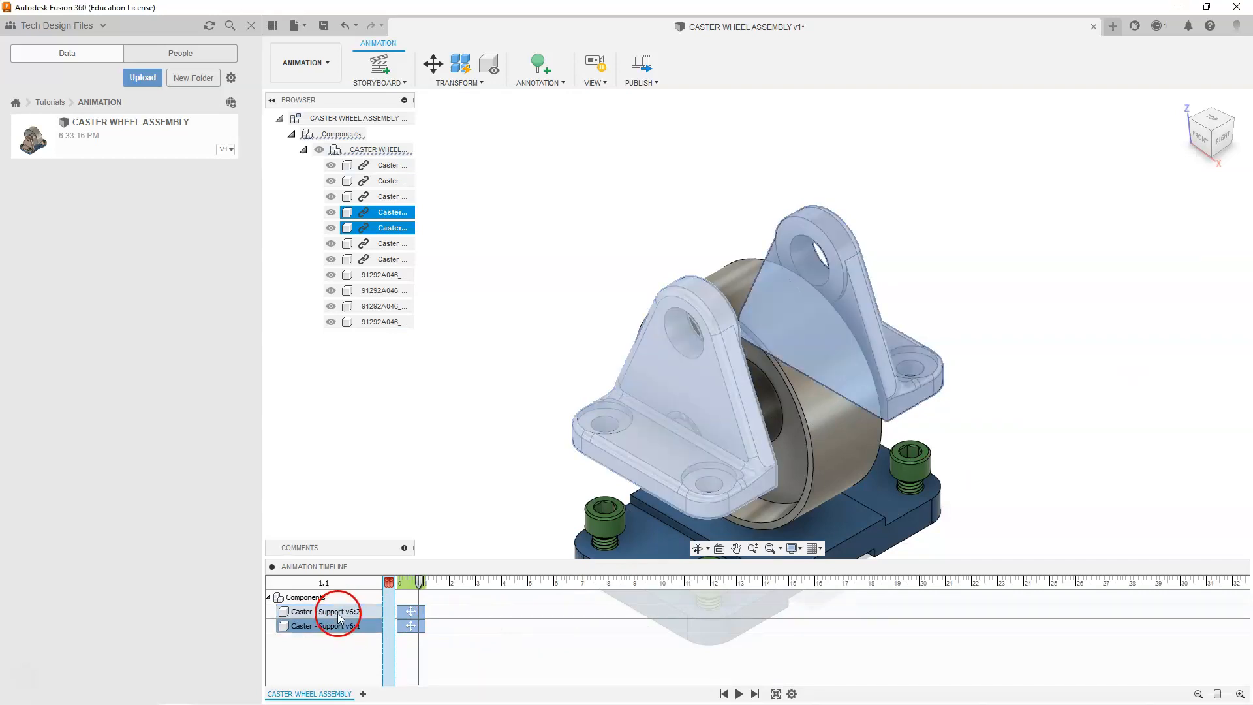
click(408, 626)
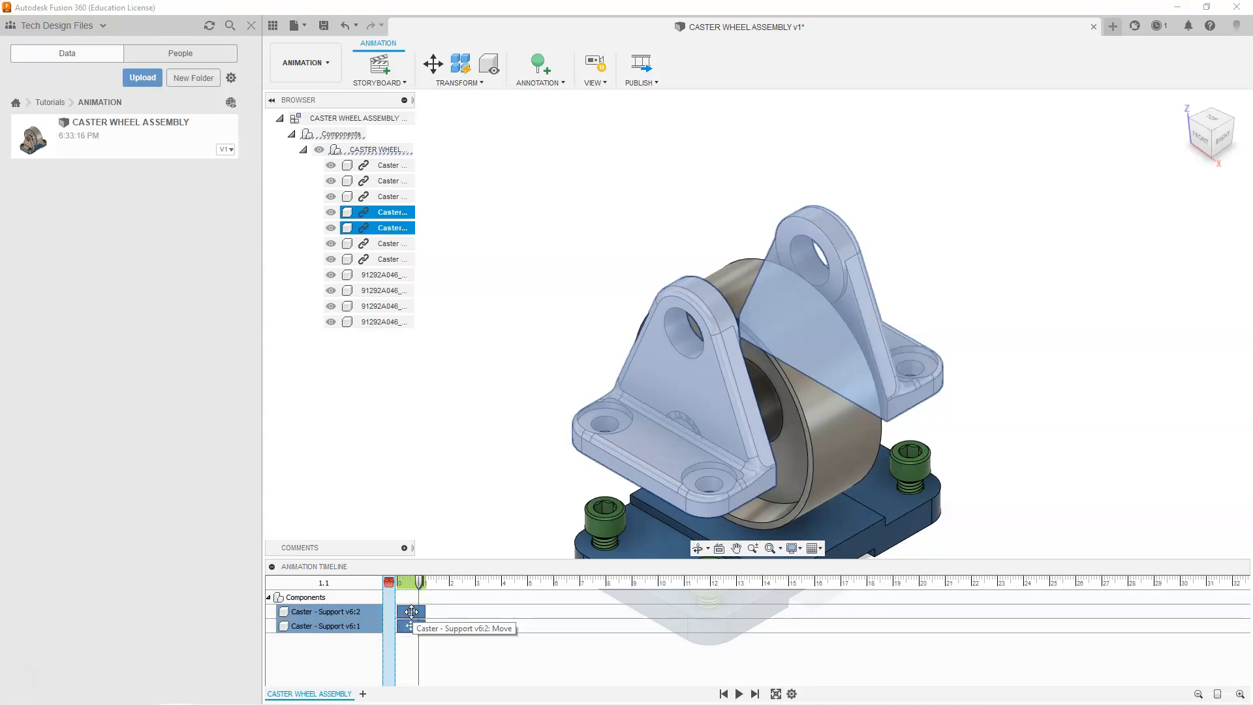
drag(411, 611, 570, 610)
click(509, 501)
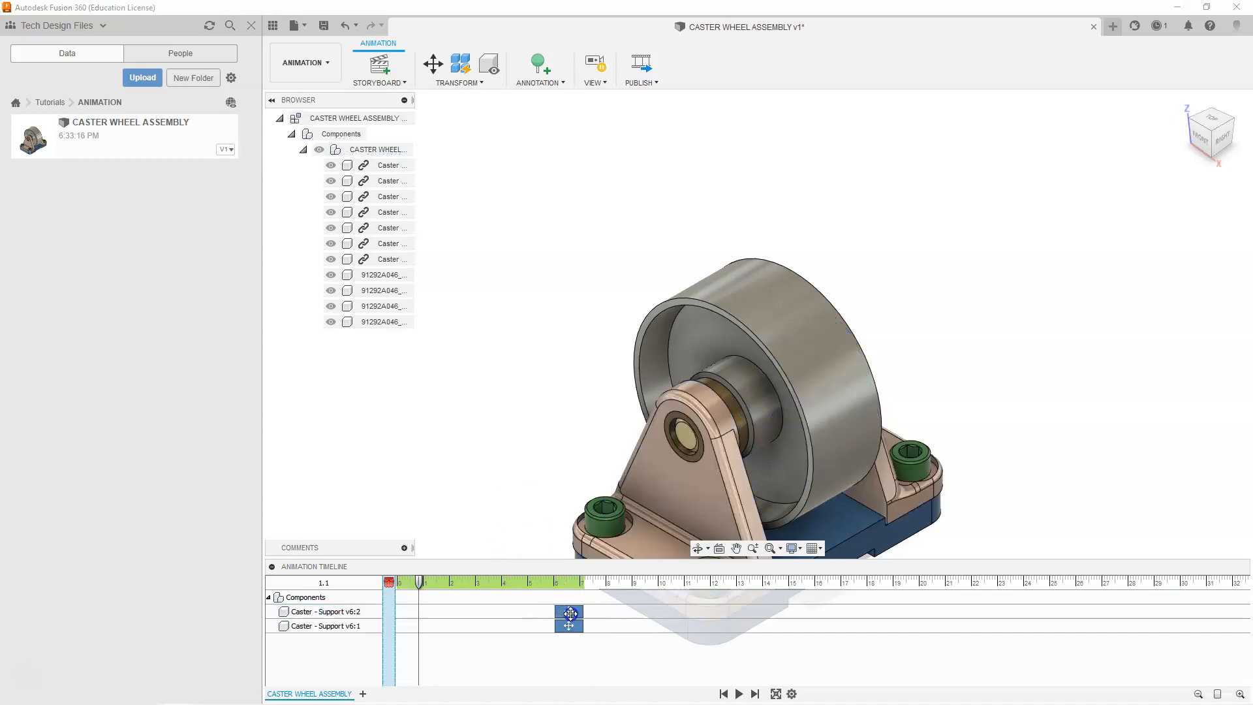
click(569, 612)
click(557, 588)
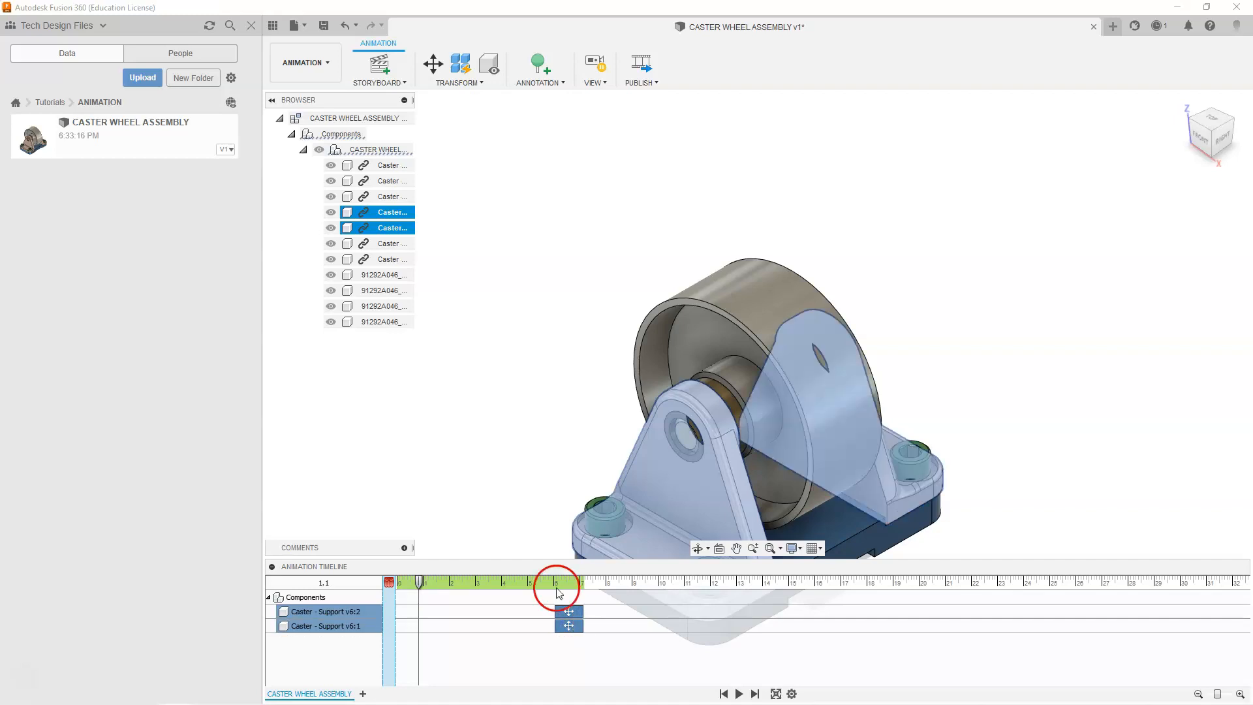
Scrub the playhead to 4.6 s, play part of the animation, and nudge both support move actions slightly later
click(1013, 381)
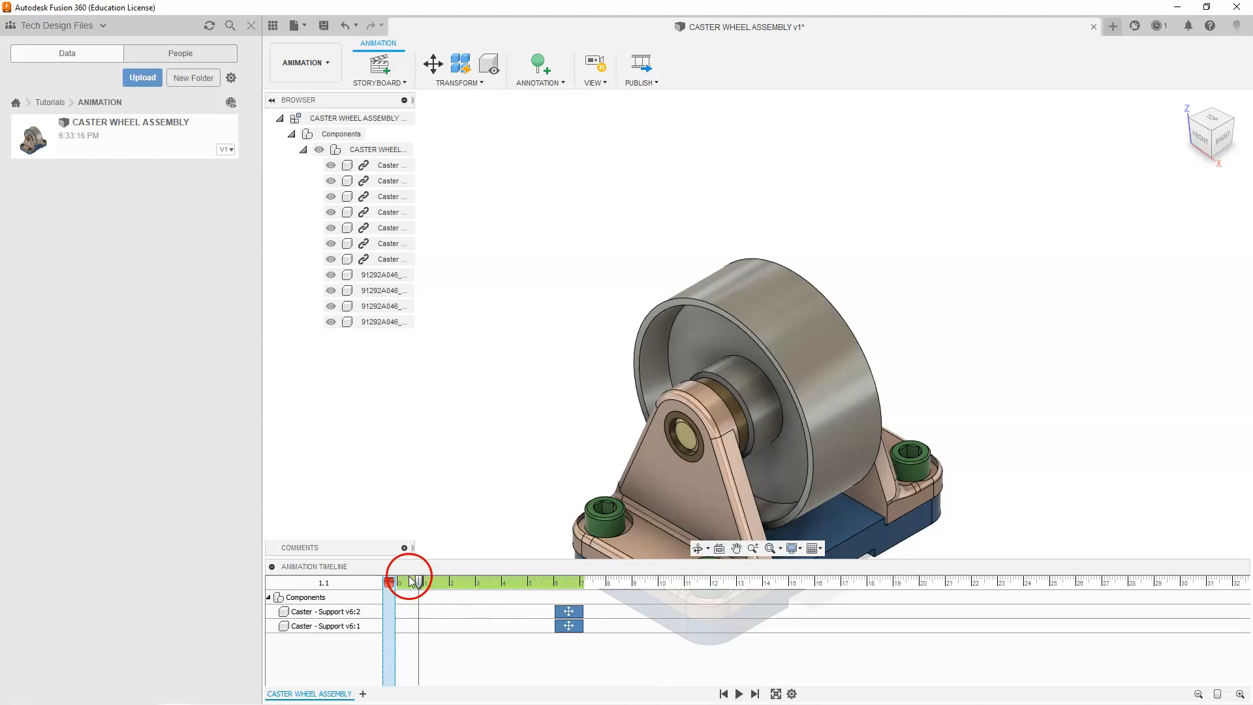
drag(419, 580, 498, 586)
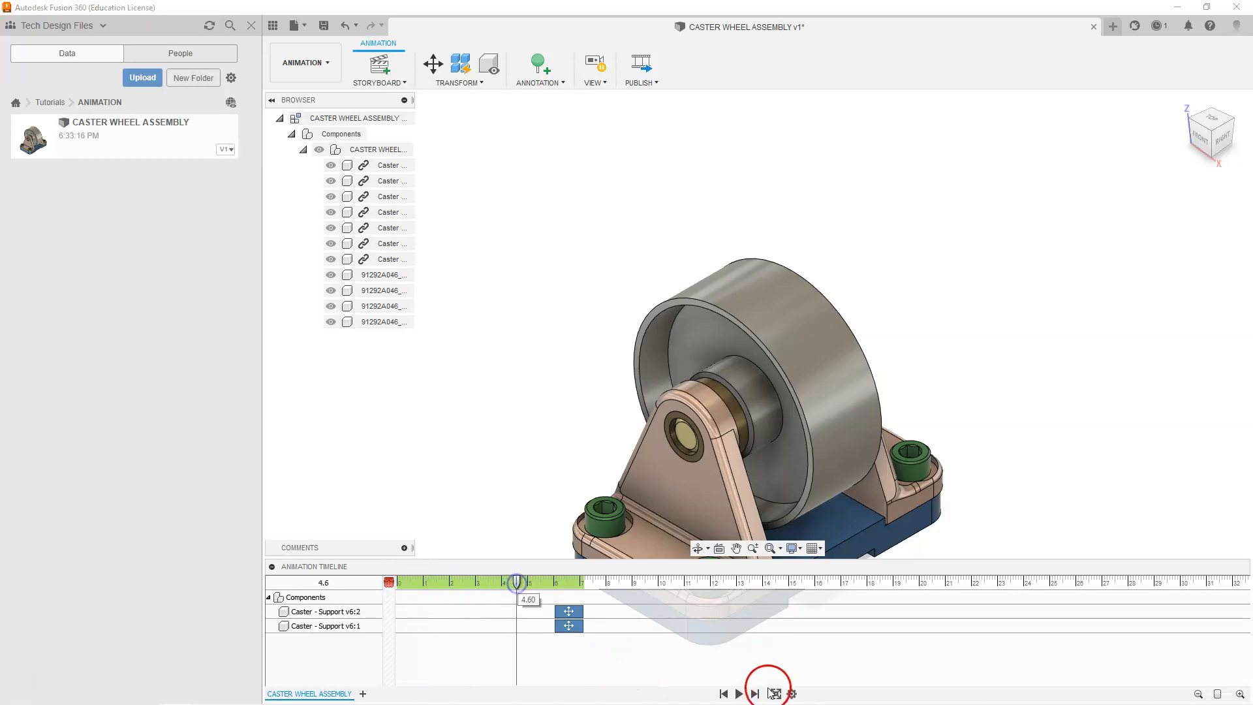
click(739, 694)
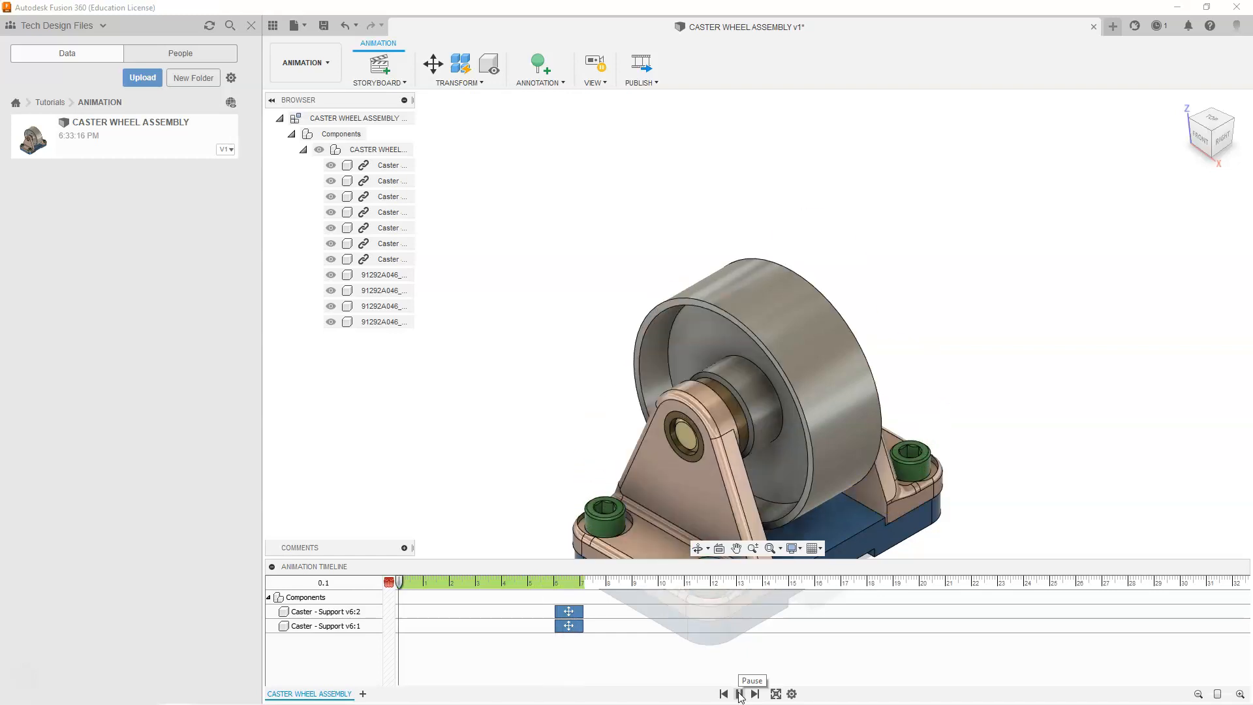
click(739, 693)
click(571, 625)
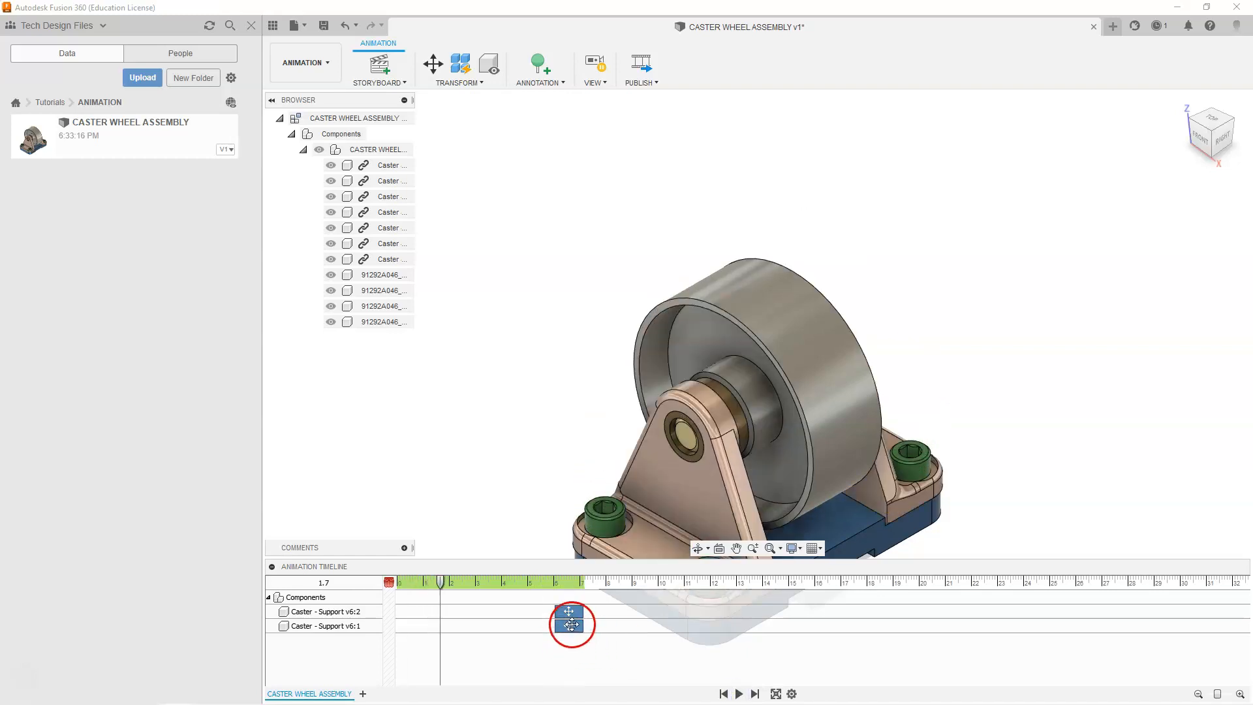
drag(571, 625, 525, 498)
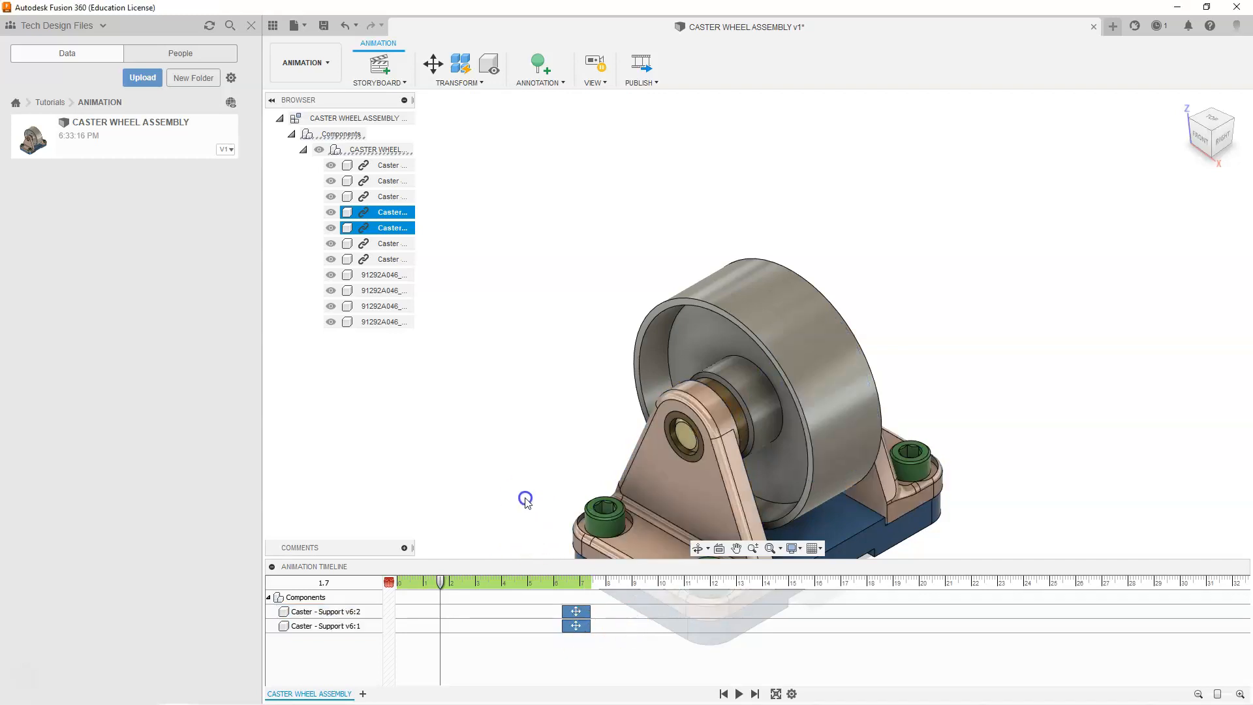
Shift only the Caster - Support v6:1 move action earlier to start at about 5 s, and play the animation
click(574, 624)
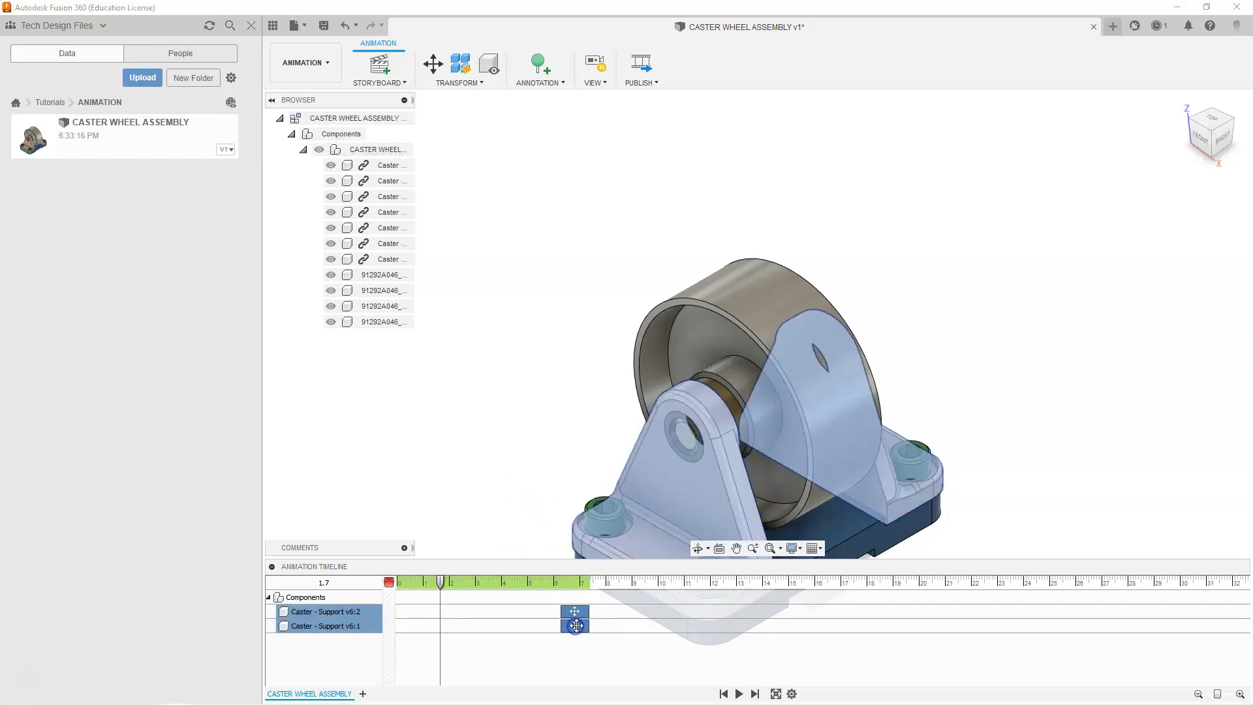
drag(576, 625, 547, 627)
click(754, 696)
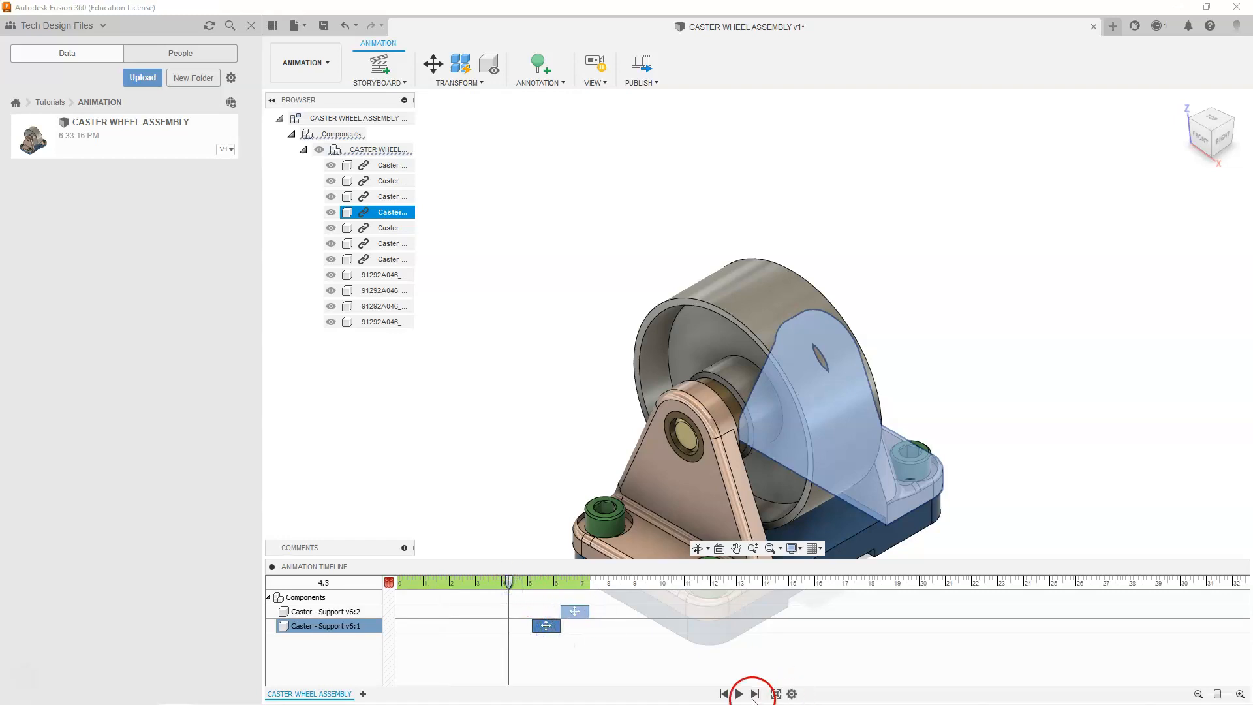
click(740, 694)
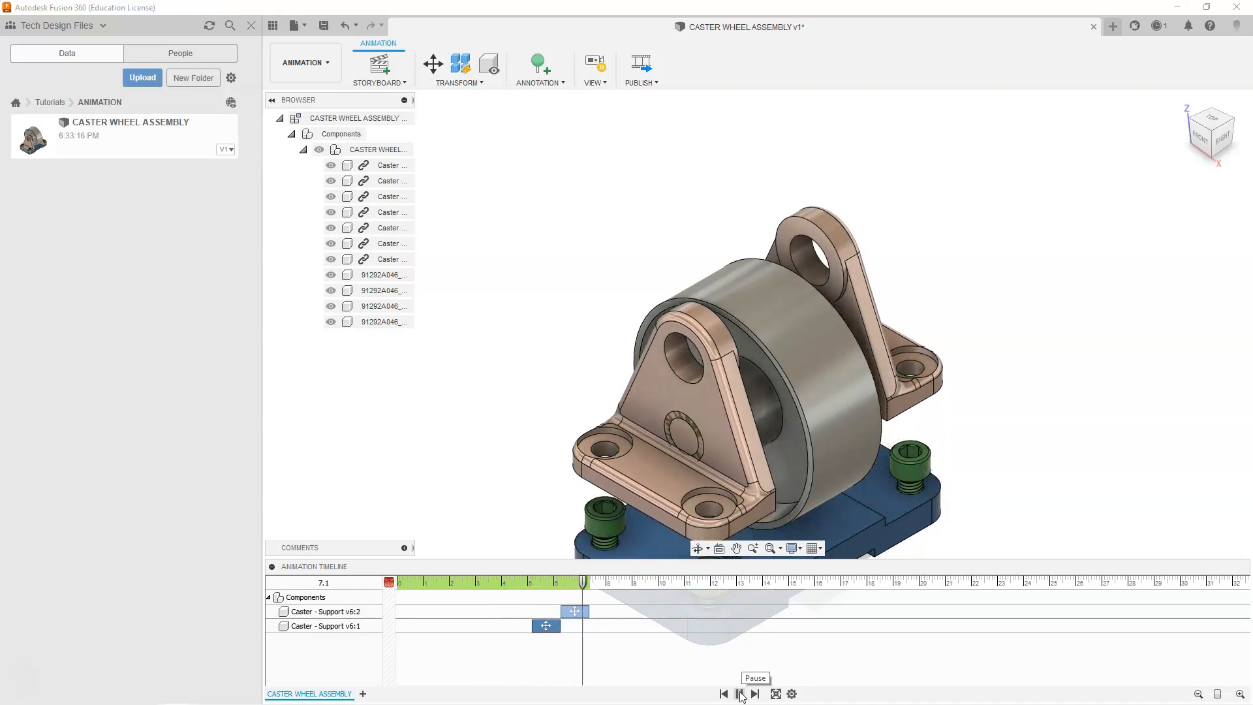
click(740, 694)
Lengthen both support move actions to end at 8 s, and play the animation to check the slower motion
click(588, 613)
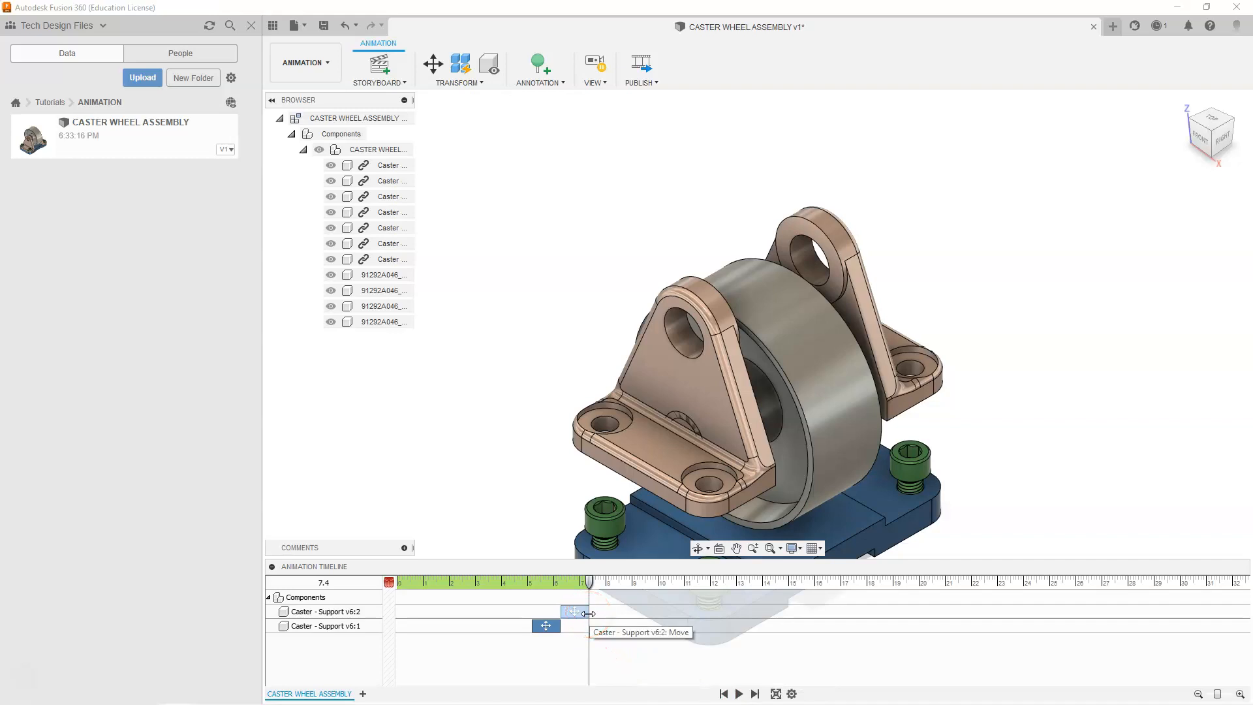
drag(589, 613, 605, 612)
click(560, 625)
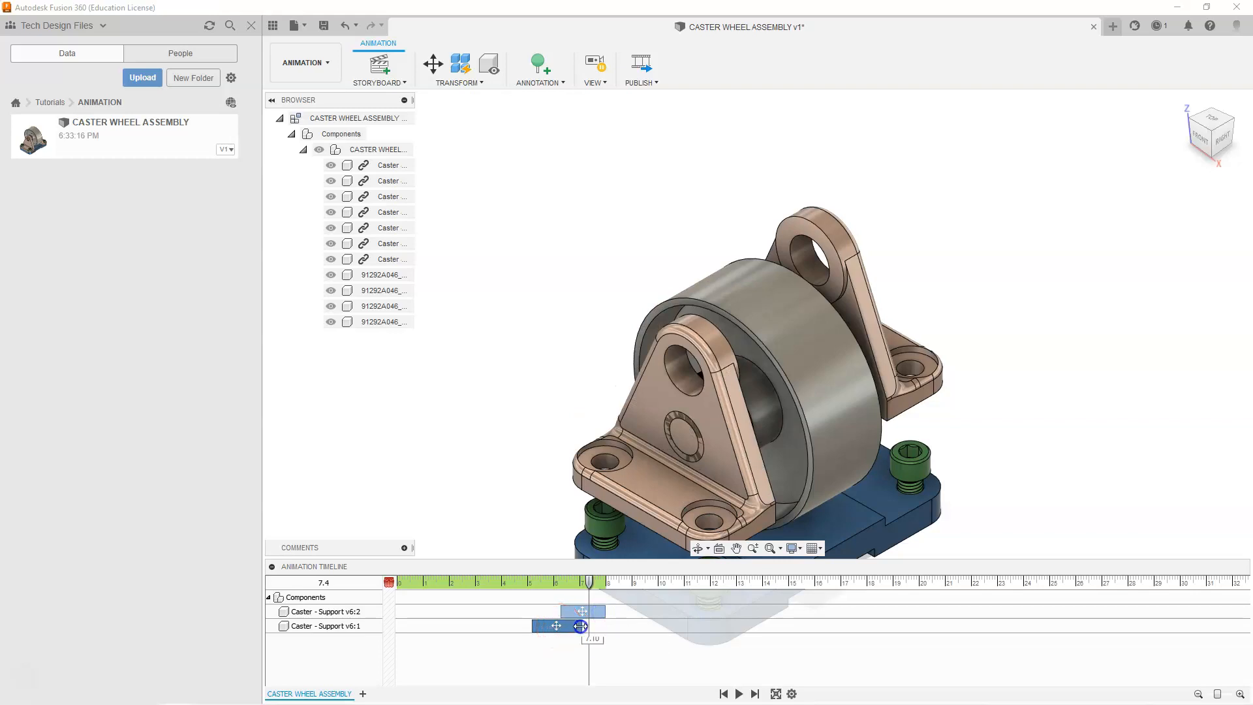
drag(601, 625, 522, 582)
click(739, 694)
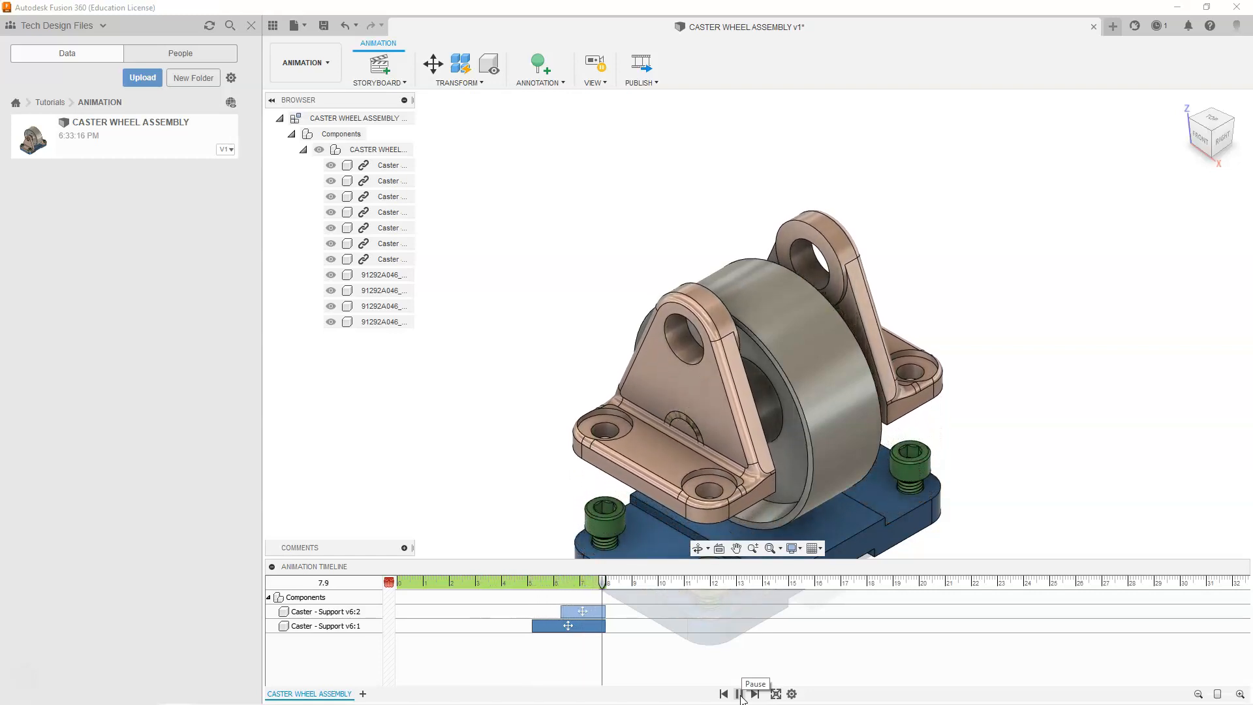
click(741, 697)
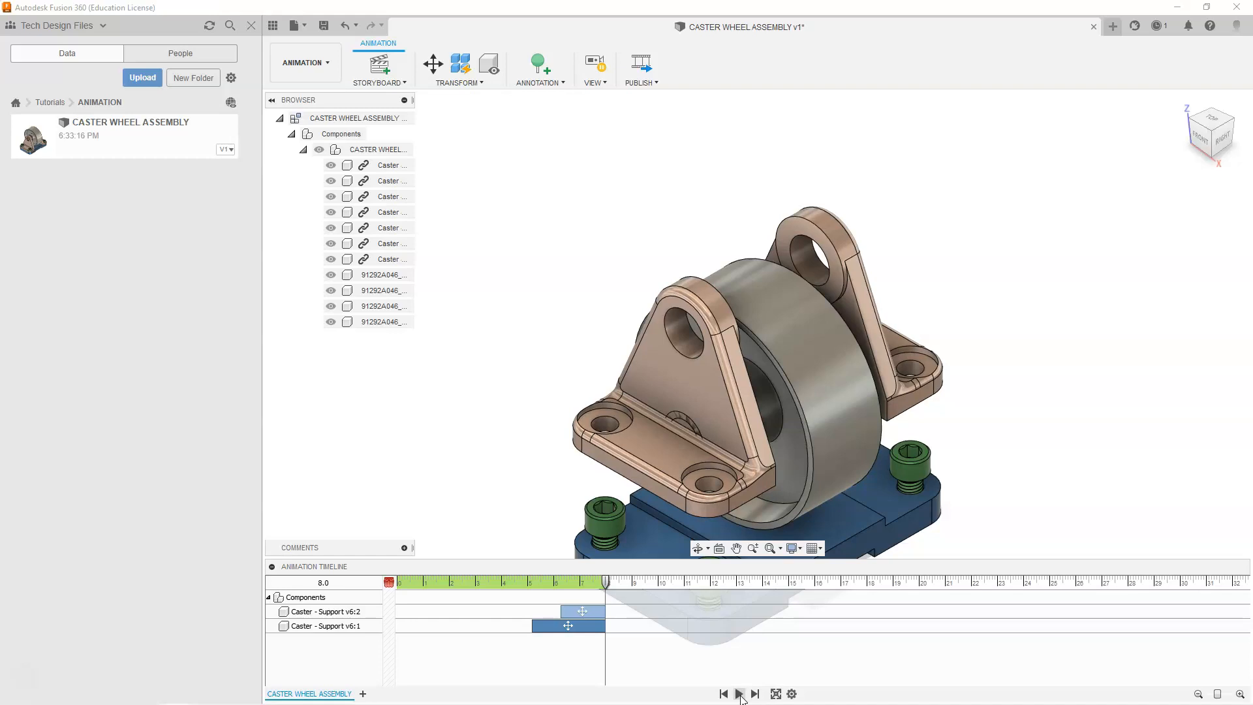
Undo the lengthening of both support move actions and the separate shift of the Caster - Support v6:1 action
scroll(844, 408, up, 1)
middle_drag(844, 408, 878, 418)
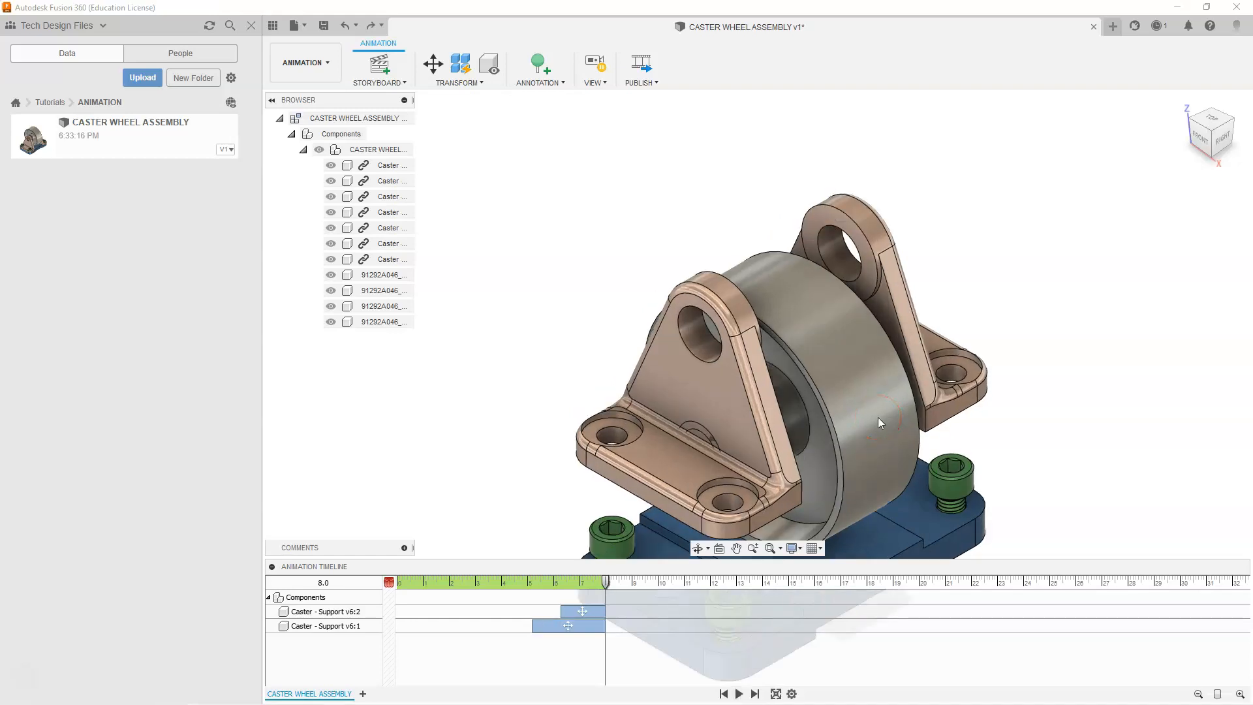
click(1040, 360)
key(ctrl+z)
key(ctrl+z)
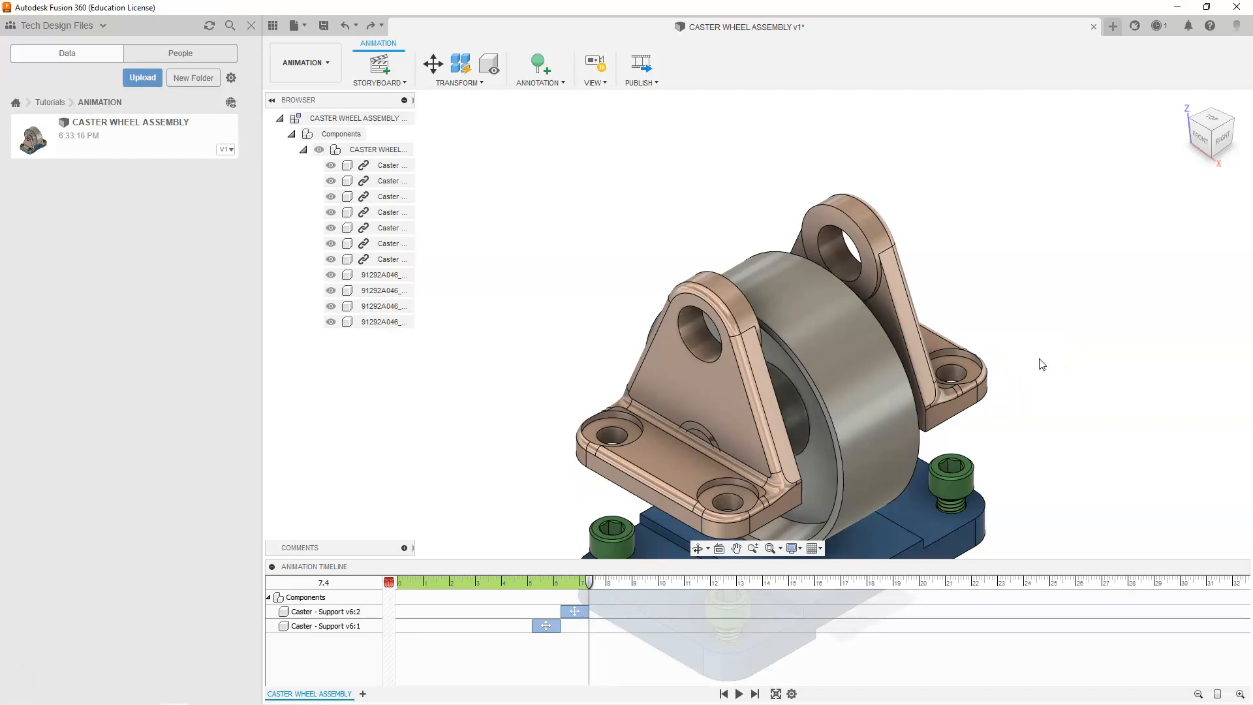
key(ctrl+z)
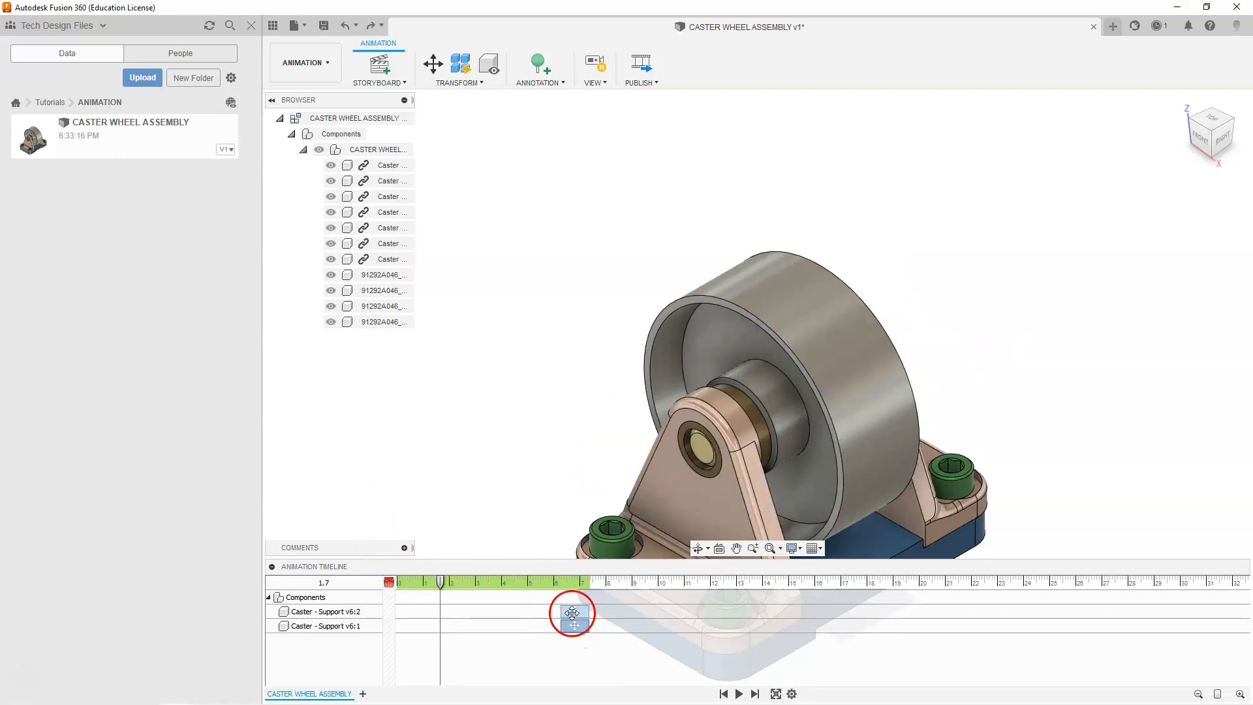
Move Caster - Support v6:1 by -100 mm in Y with Transform Components at the end of the timeline
click(913, 428)
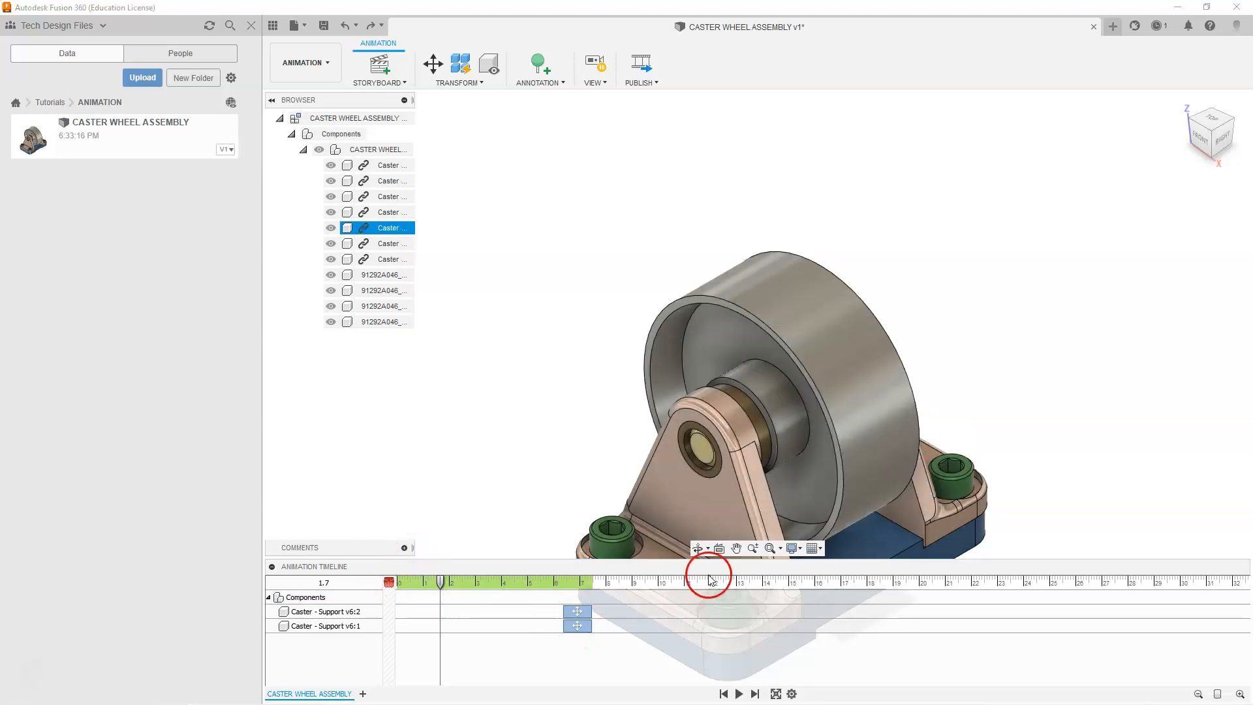
click(755, 693)
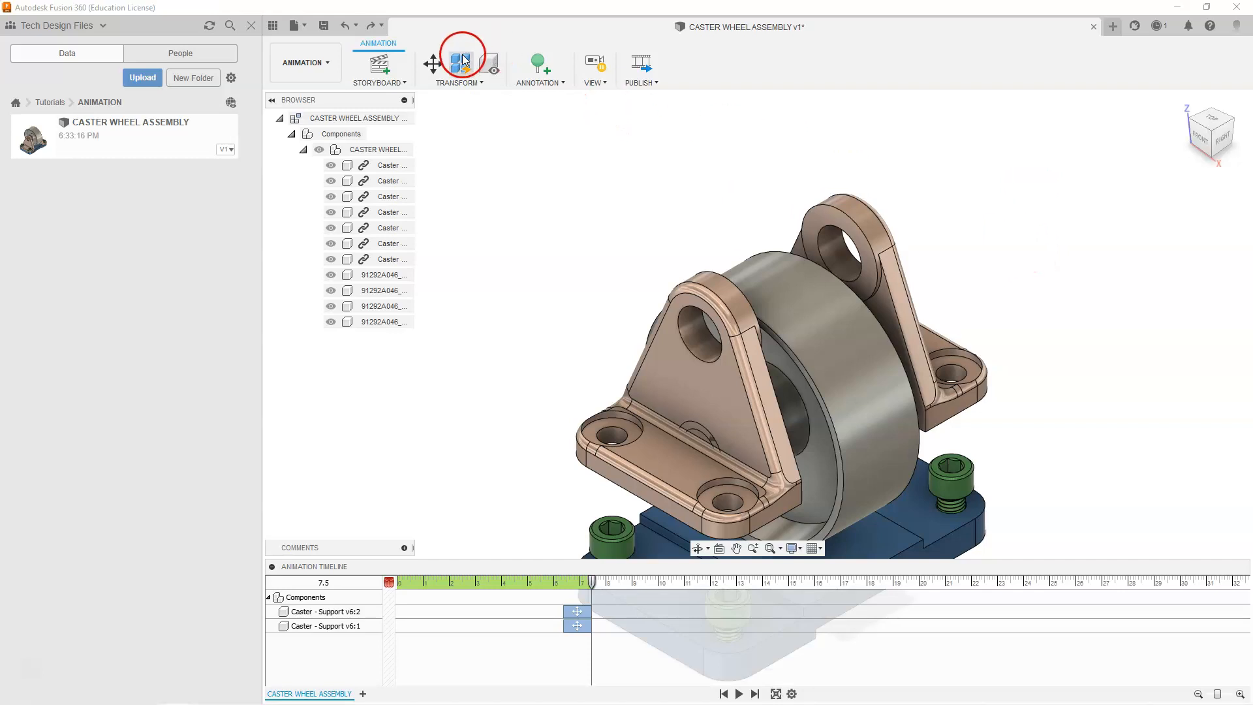
click(433, 63)
click(911, 321)
drag(838, 333, 1040, 226)
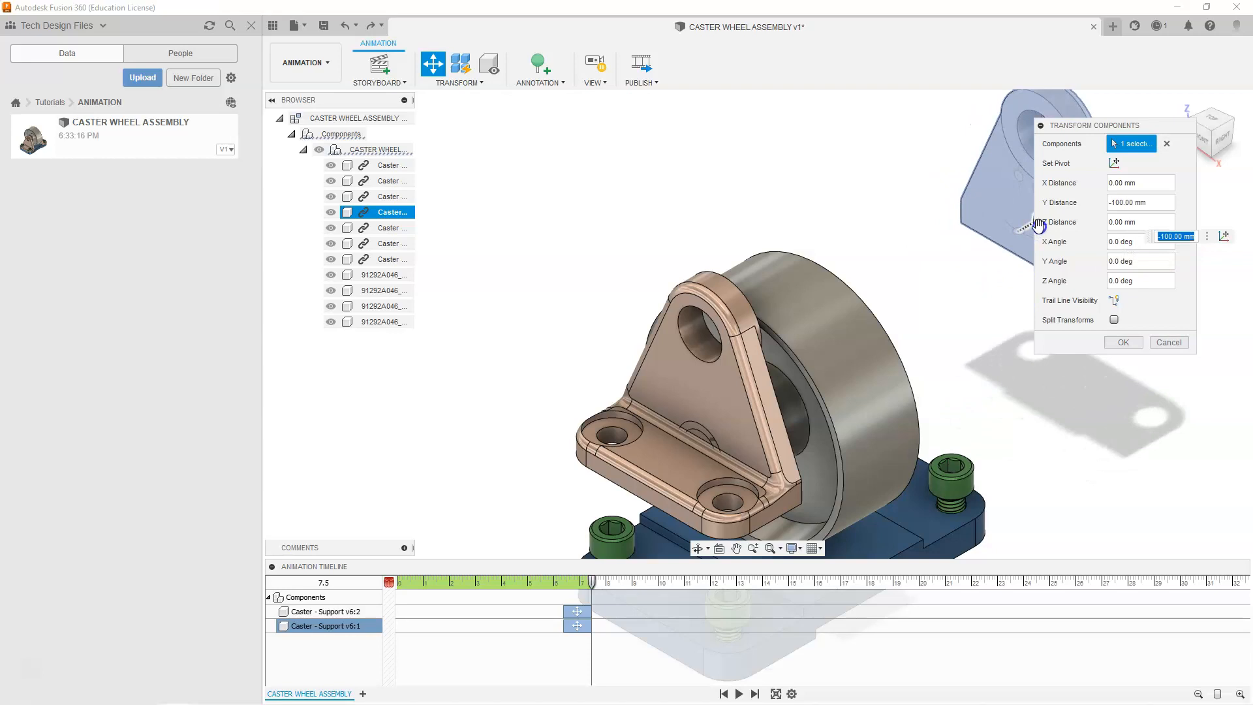
click(1123, 346)
Scrub the playhead back to 5.4 s, before the support move actions, to review the support's movement
click(764, 517)
click(637, 606)
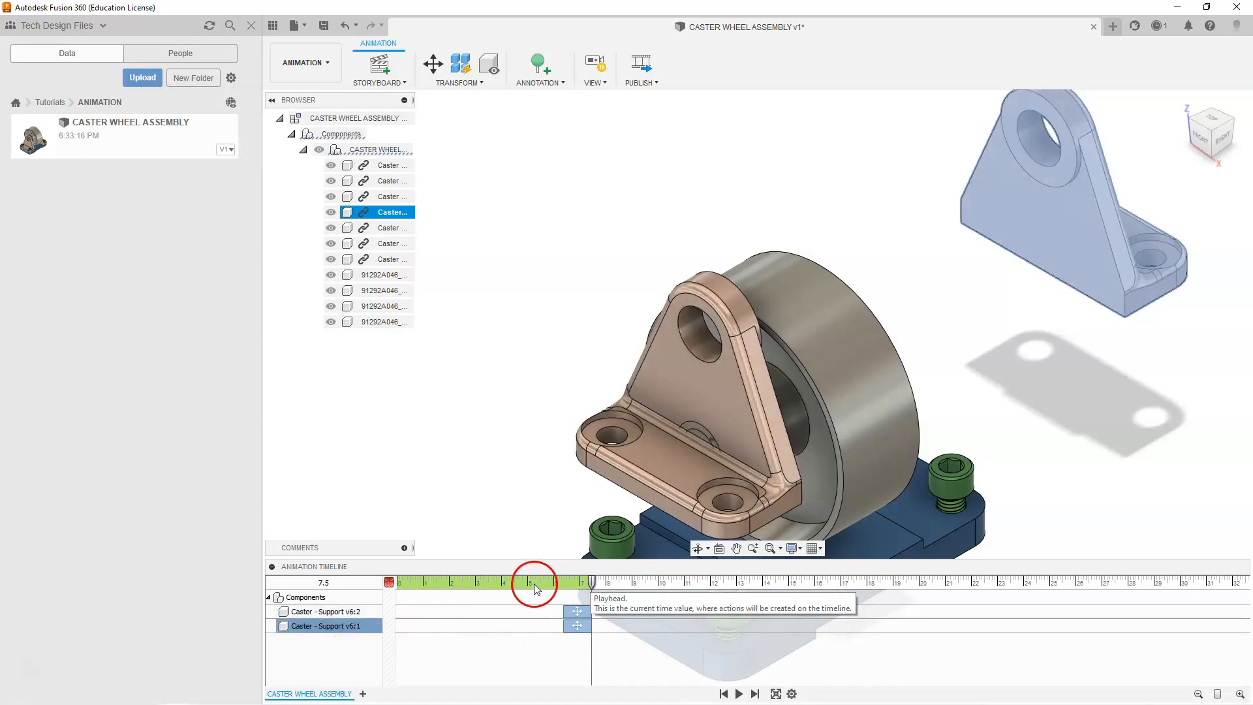
click(1048, 189)
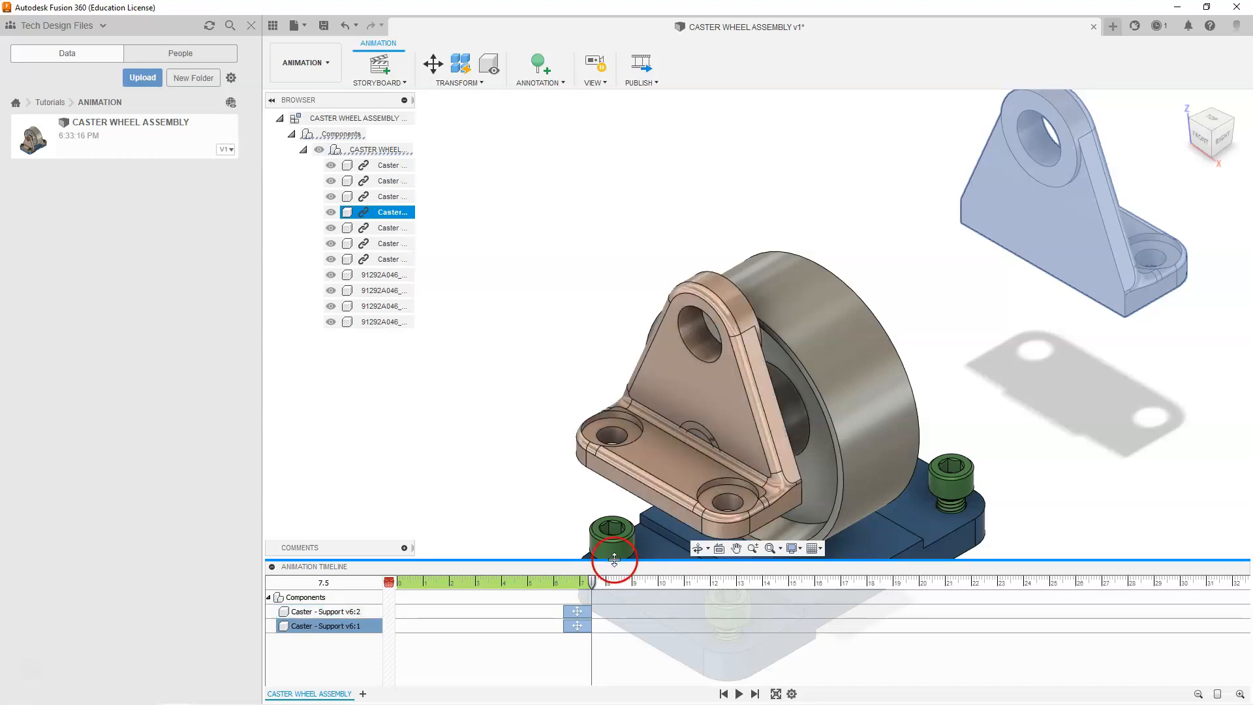
drag(593, 582, 539, 585)
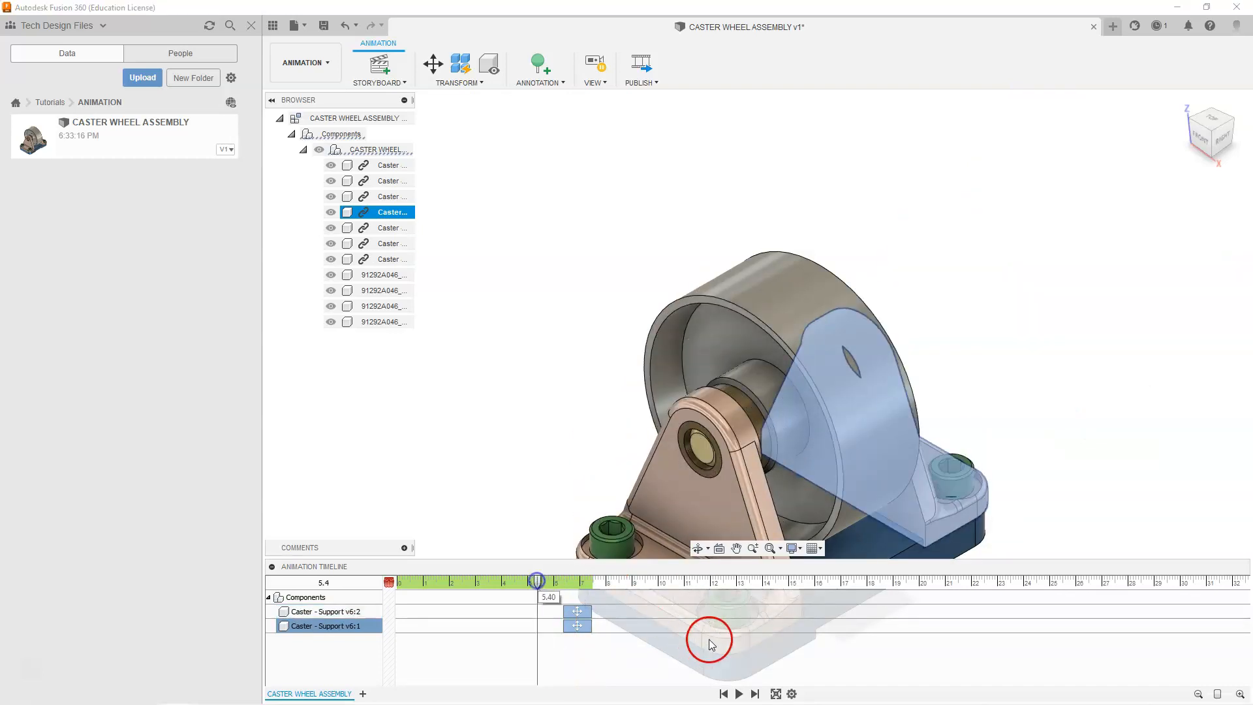
Play the animation to check the combined support motion, and undo the -100 mm Y move of Caster - Support v6:1
click(738, 694)
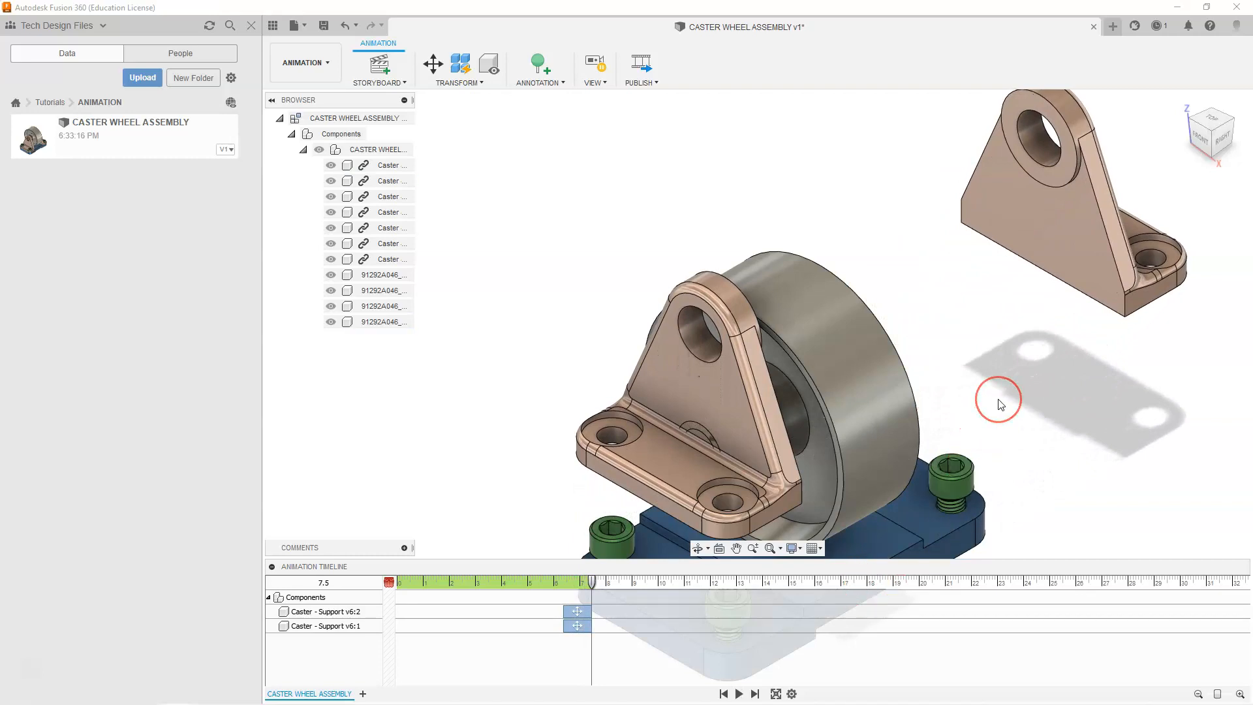
key(ctrl+z)
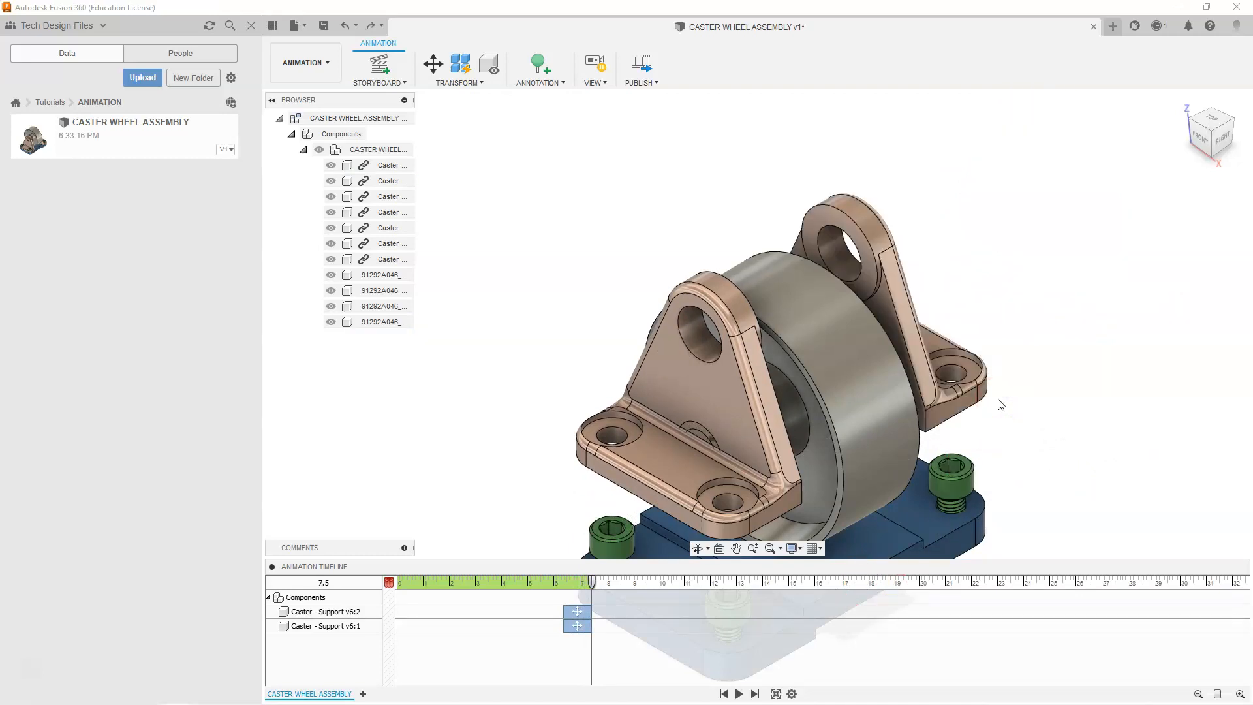
key(ctrl+z)
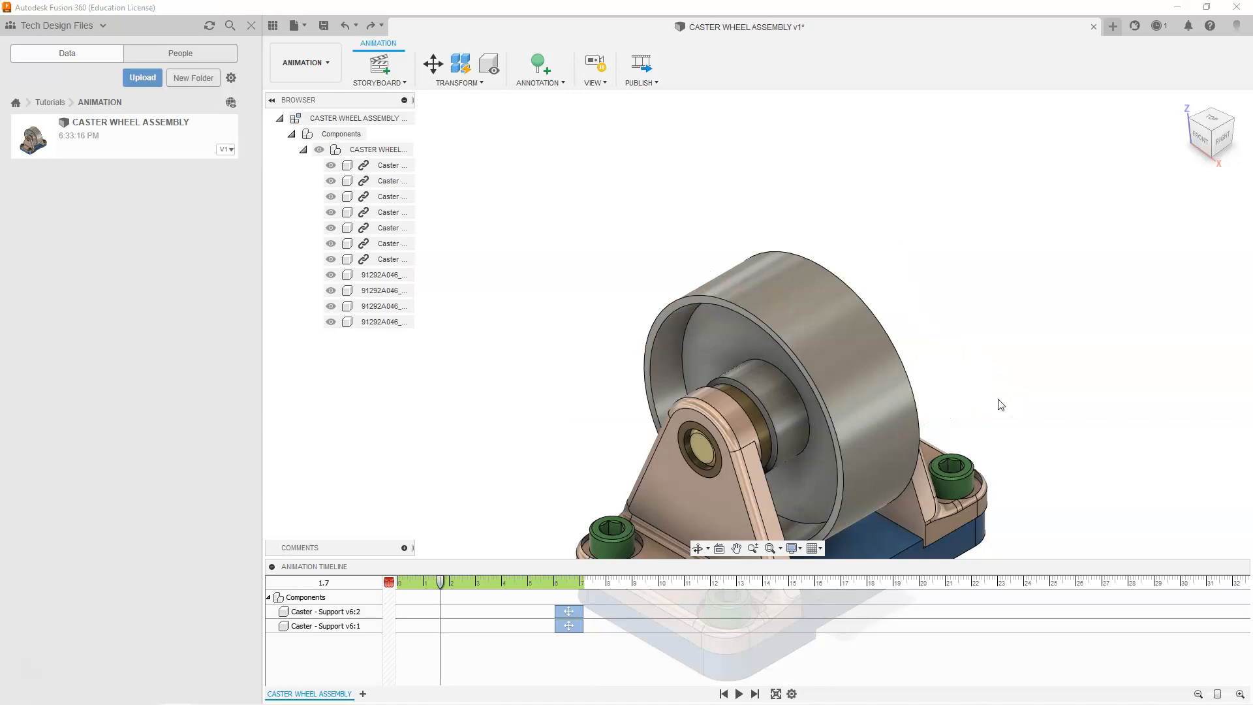
Try moving Caster - Support v6:1 by -100 mm in Y with Split Transforms enabled and the playhead at 8.2 s, and undo it
click(755, 694)
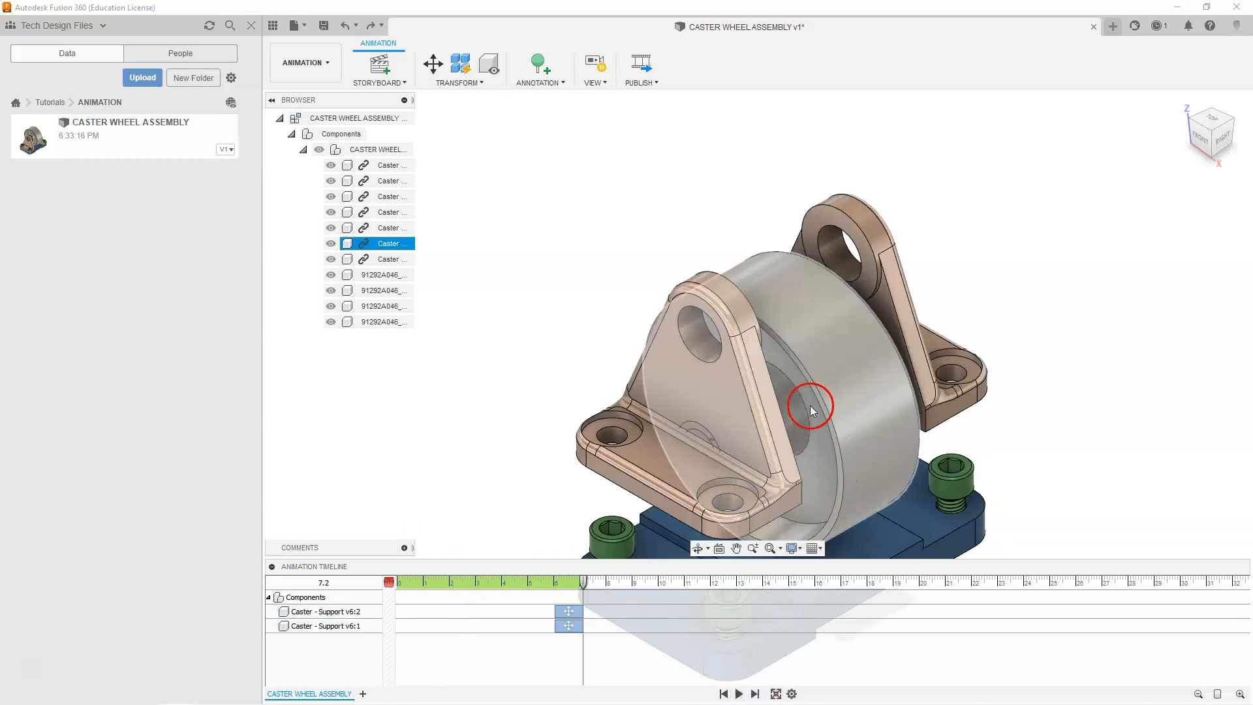
click(433, 62)
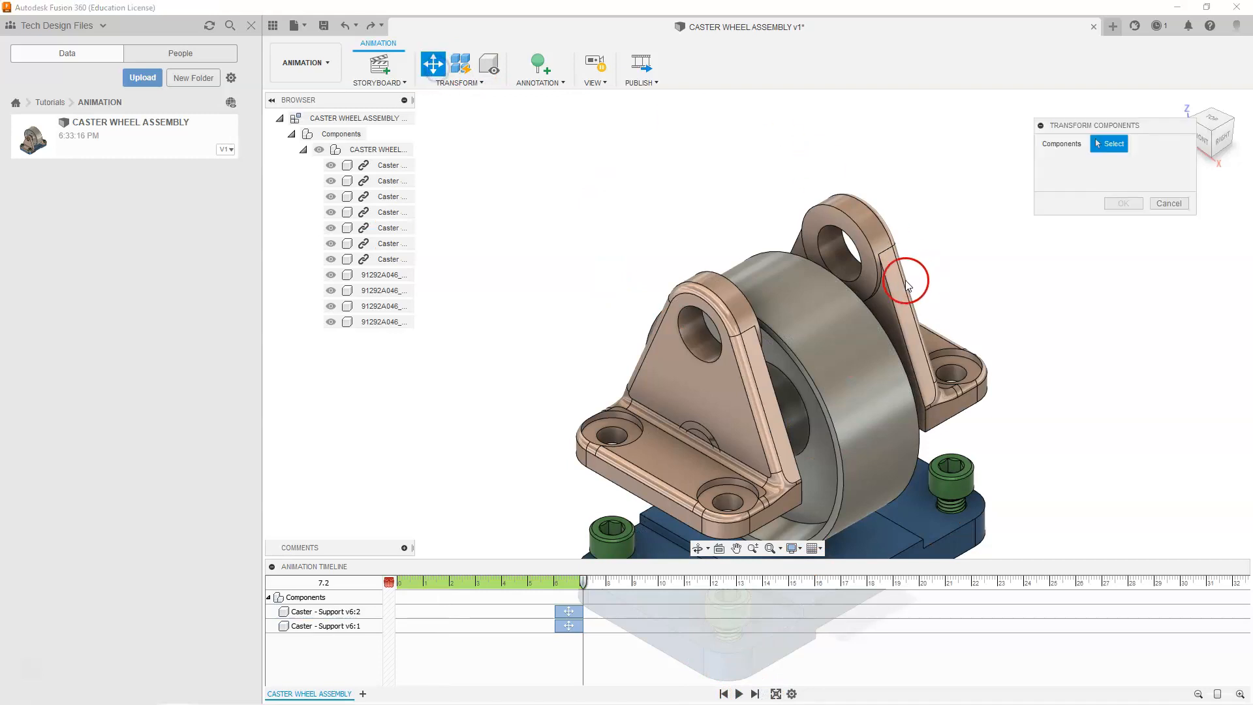
click(872, 282)
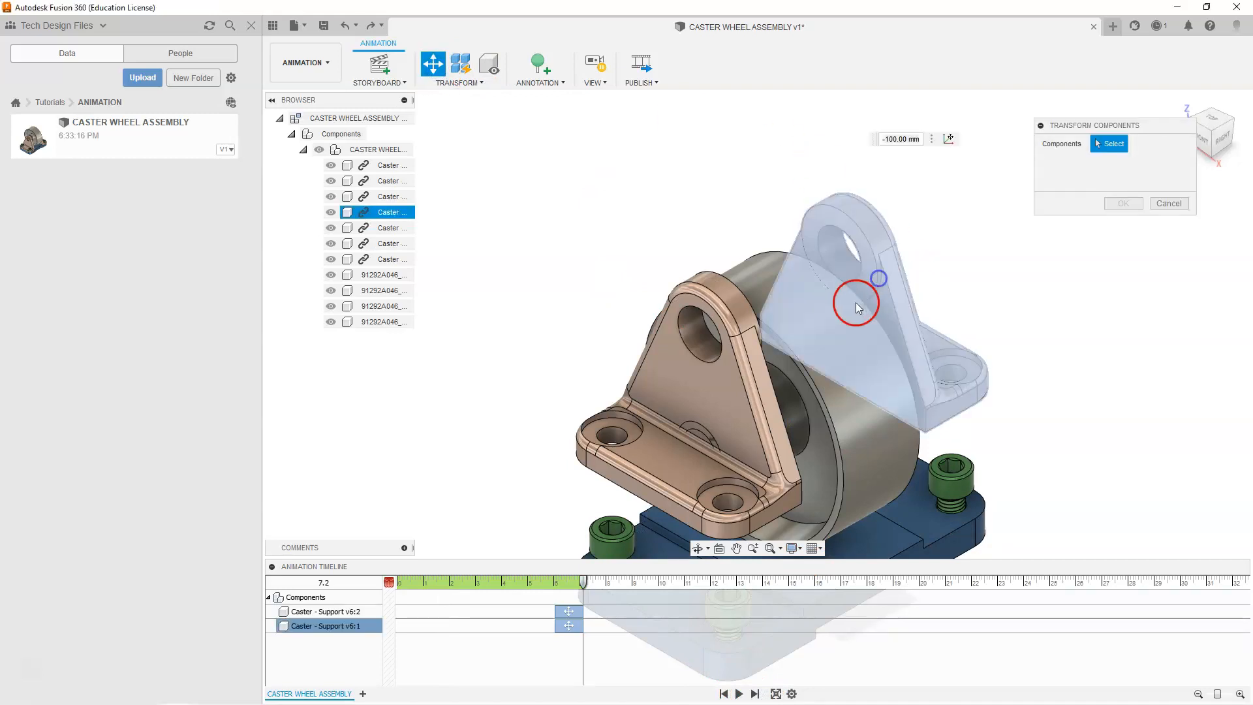
drag(839, 336, 1050, 237)
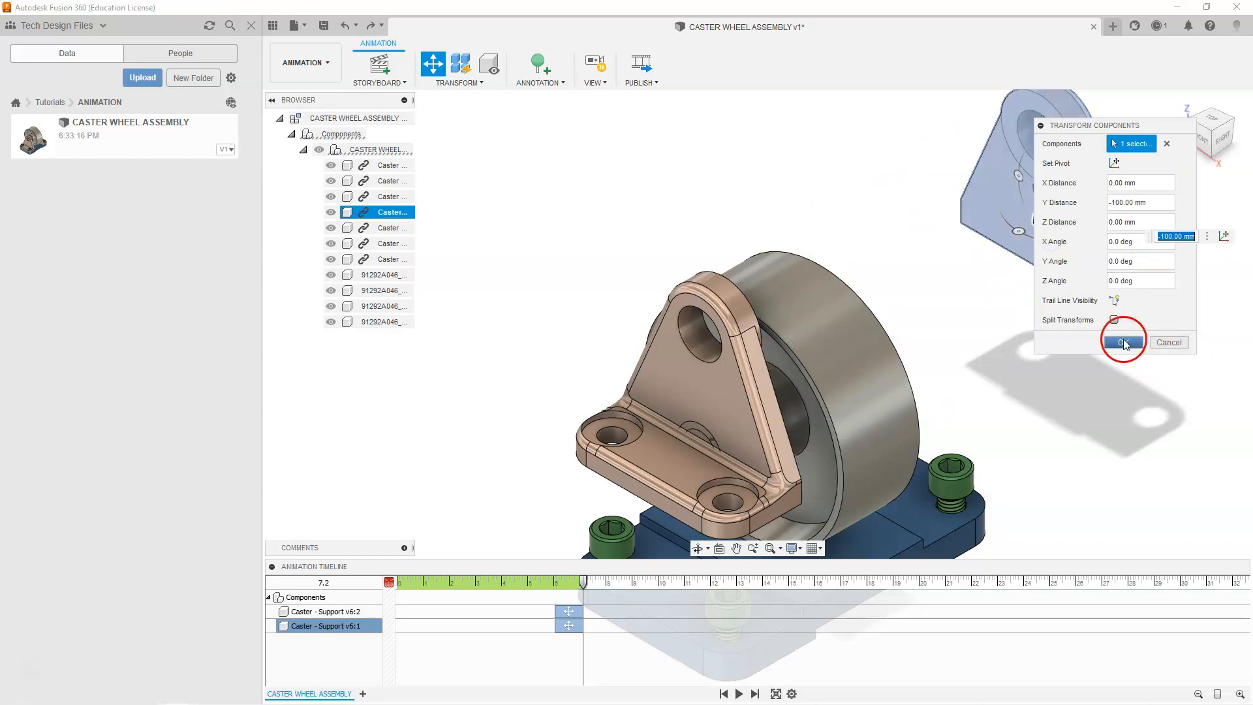
click(1114, 320)
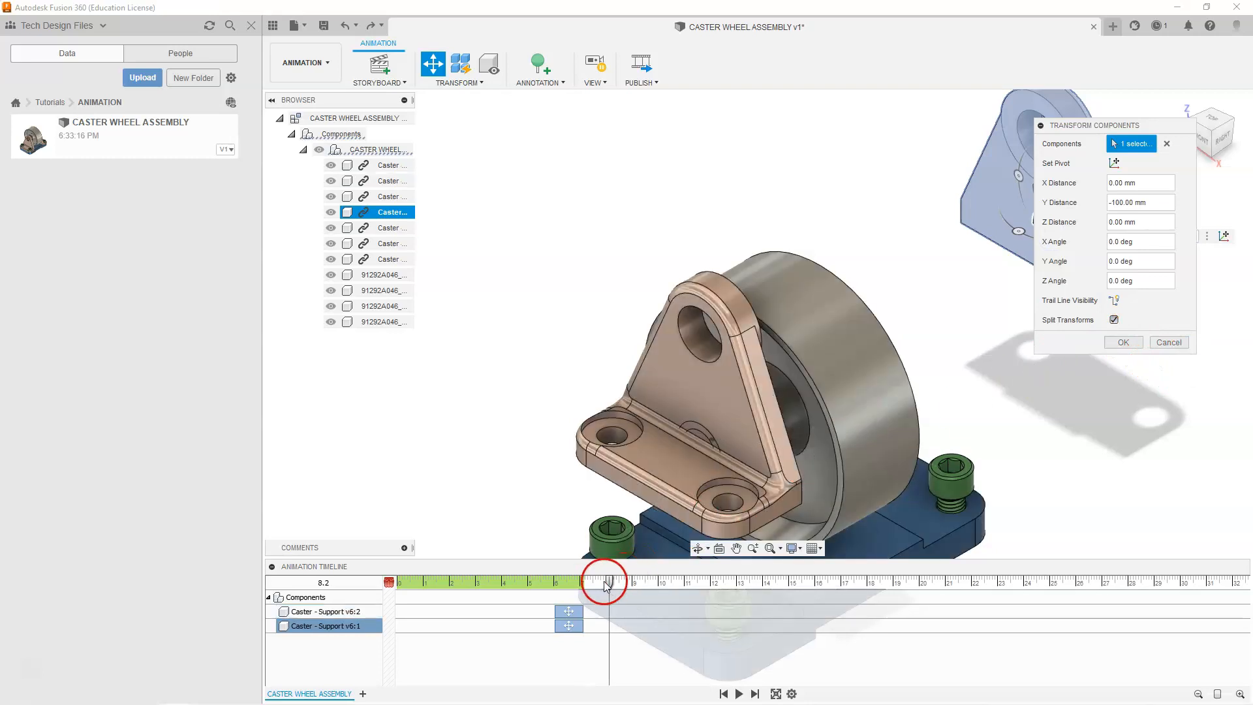
click(1123, 342)
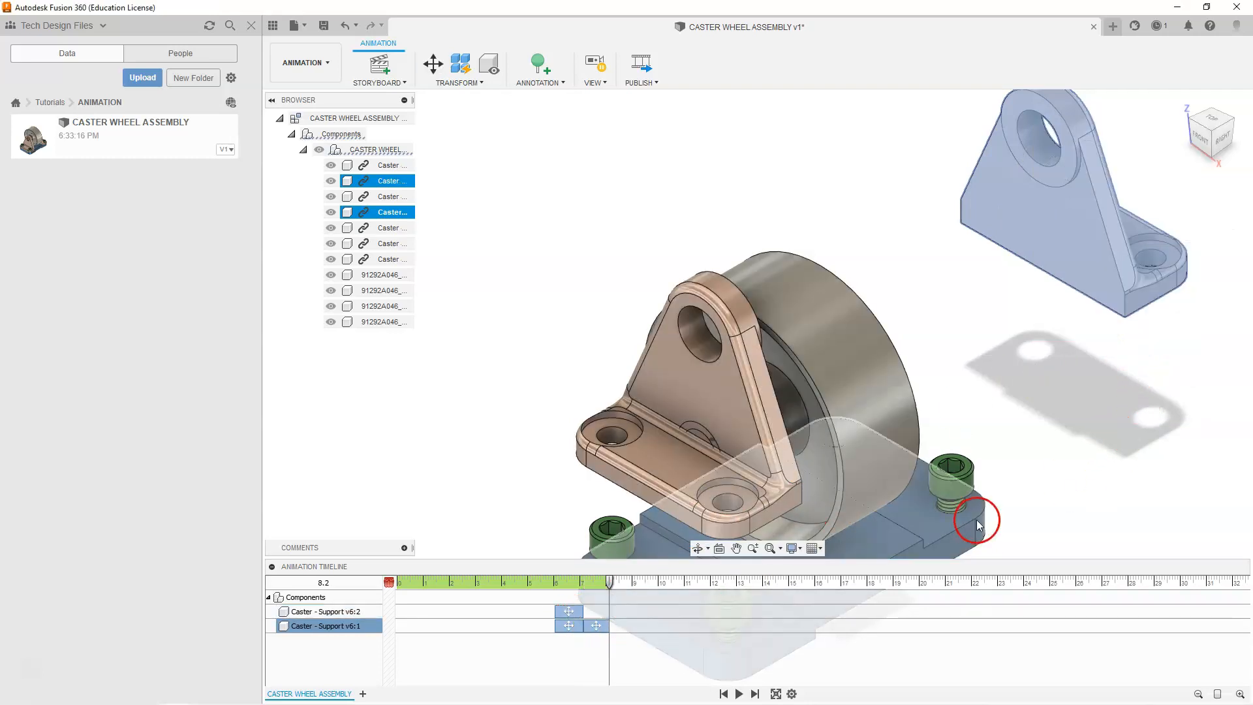
key(ctrl+z)
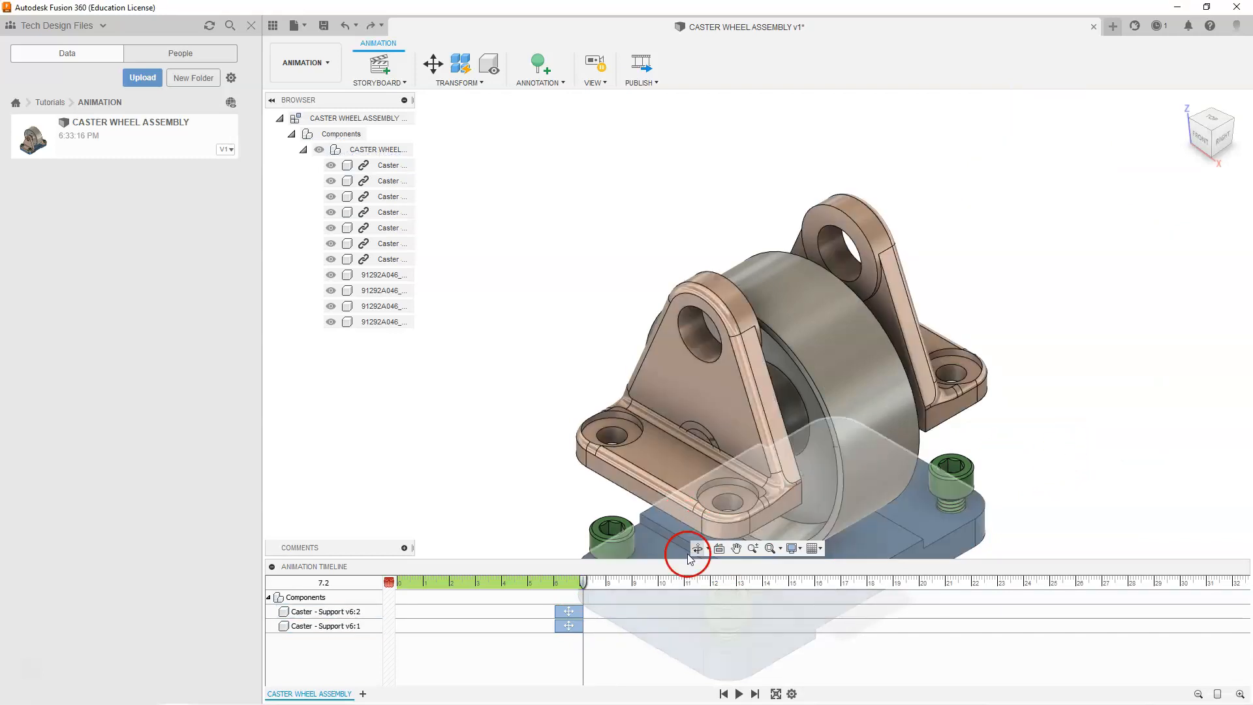
Place the playhead at 8.1 s and move Caster - Support v6:1 by -100 mm in Y with Transform Components
drag(584, 581, 608, 582)
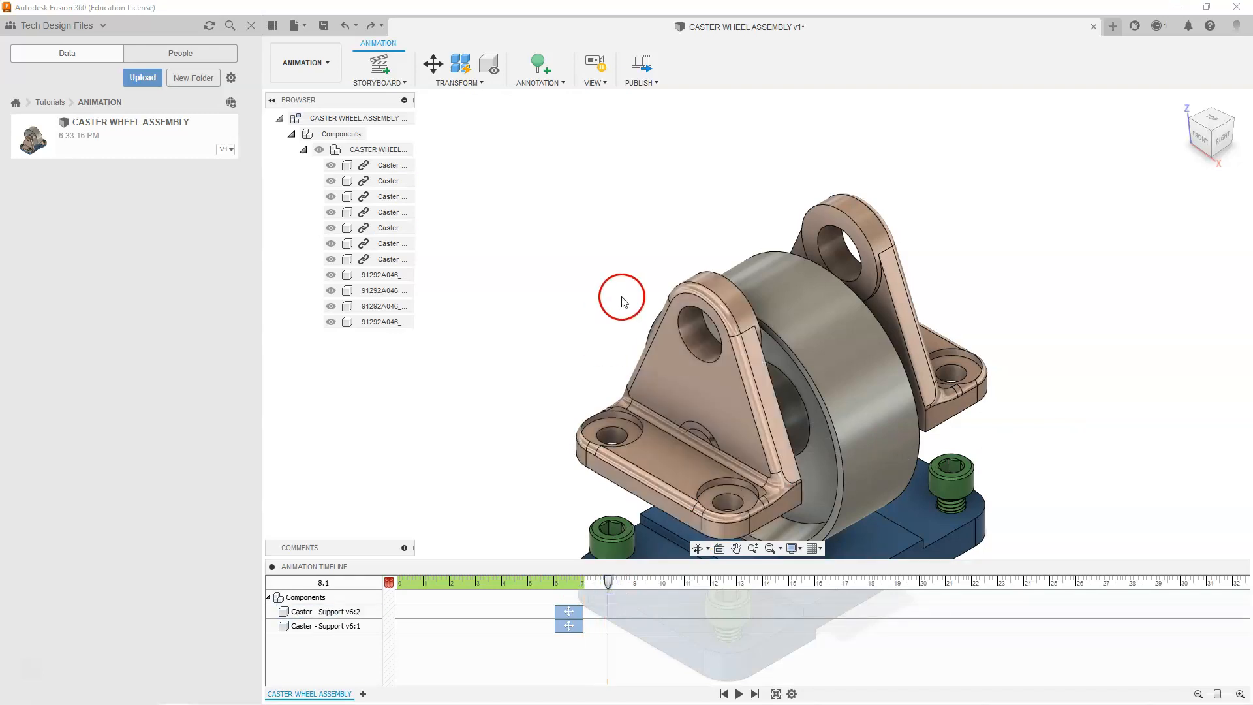
click(433, 63)
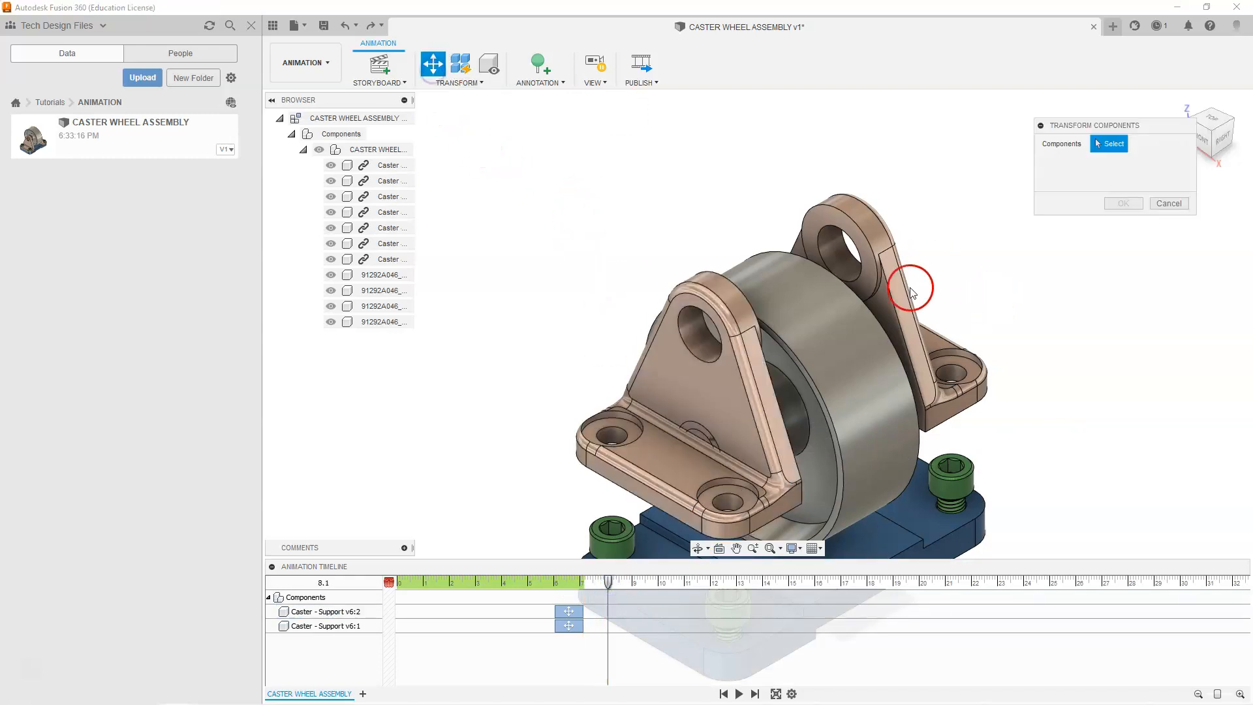
click(896, 288)
drag(839, 333, 1057, 243)
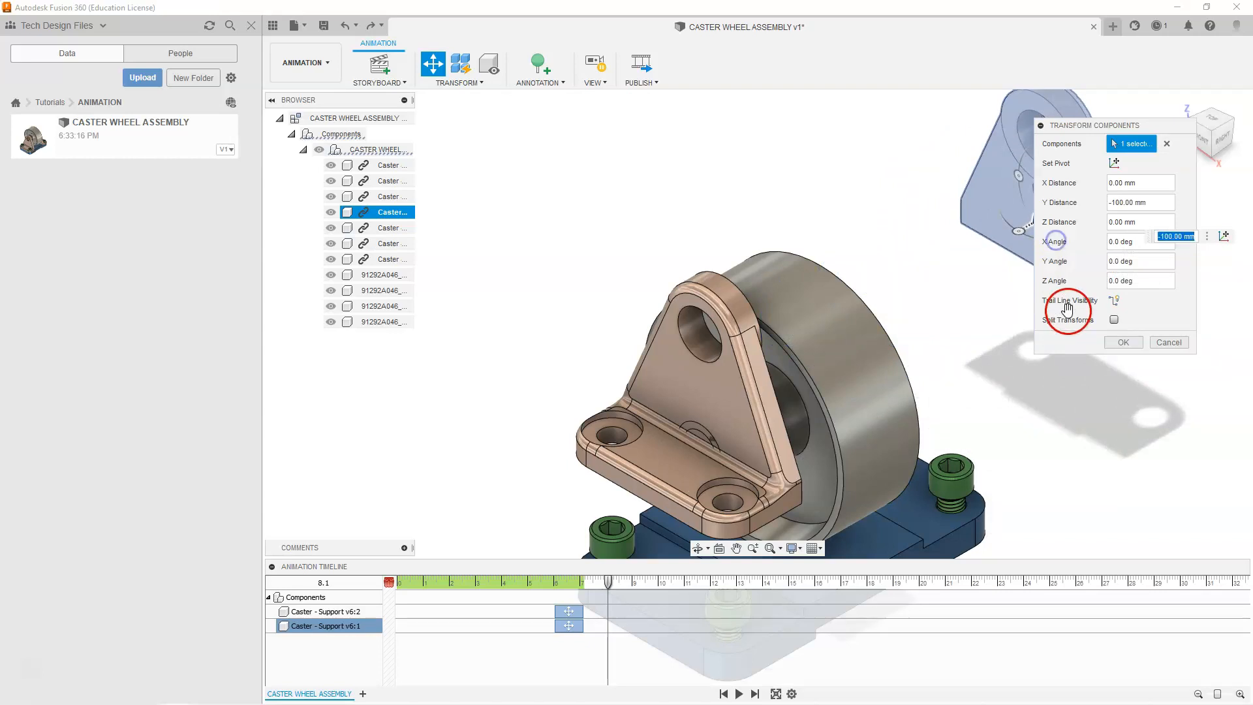
click(1123, 342)
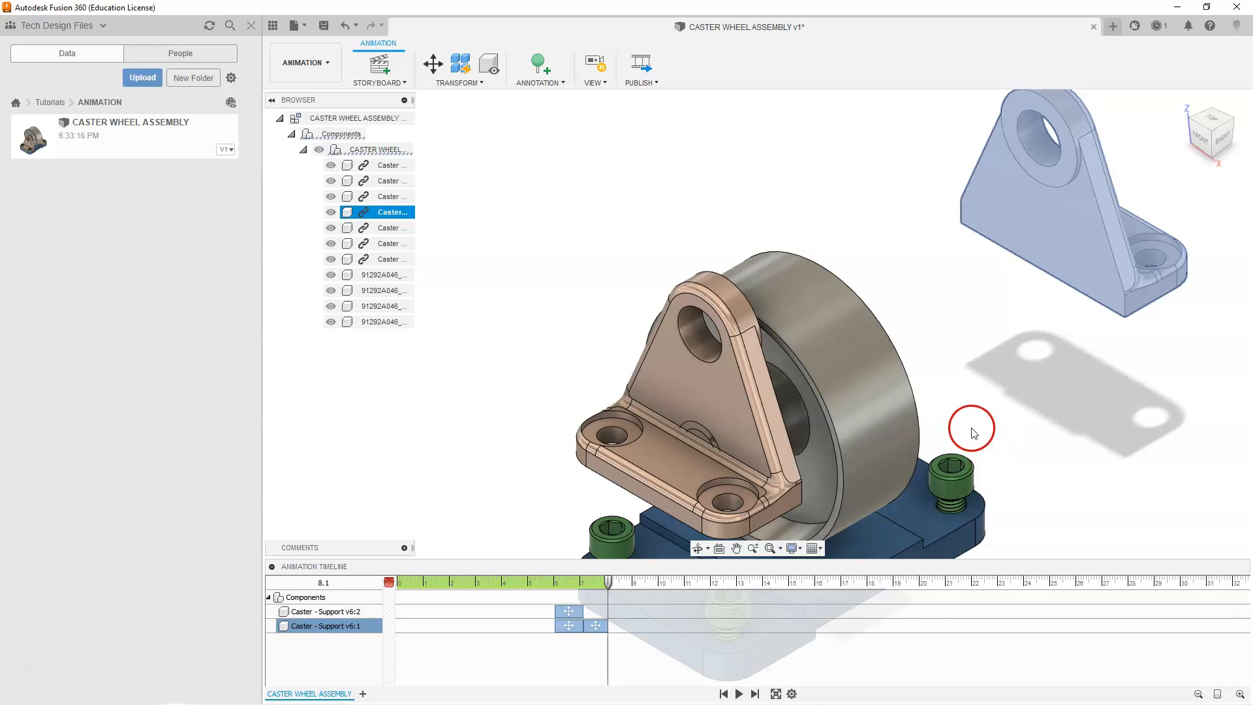
Move Caster - Support v6:2 by -100 mm in Y with Transform Components at 8.1 s
ctrl+click(718, 448)
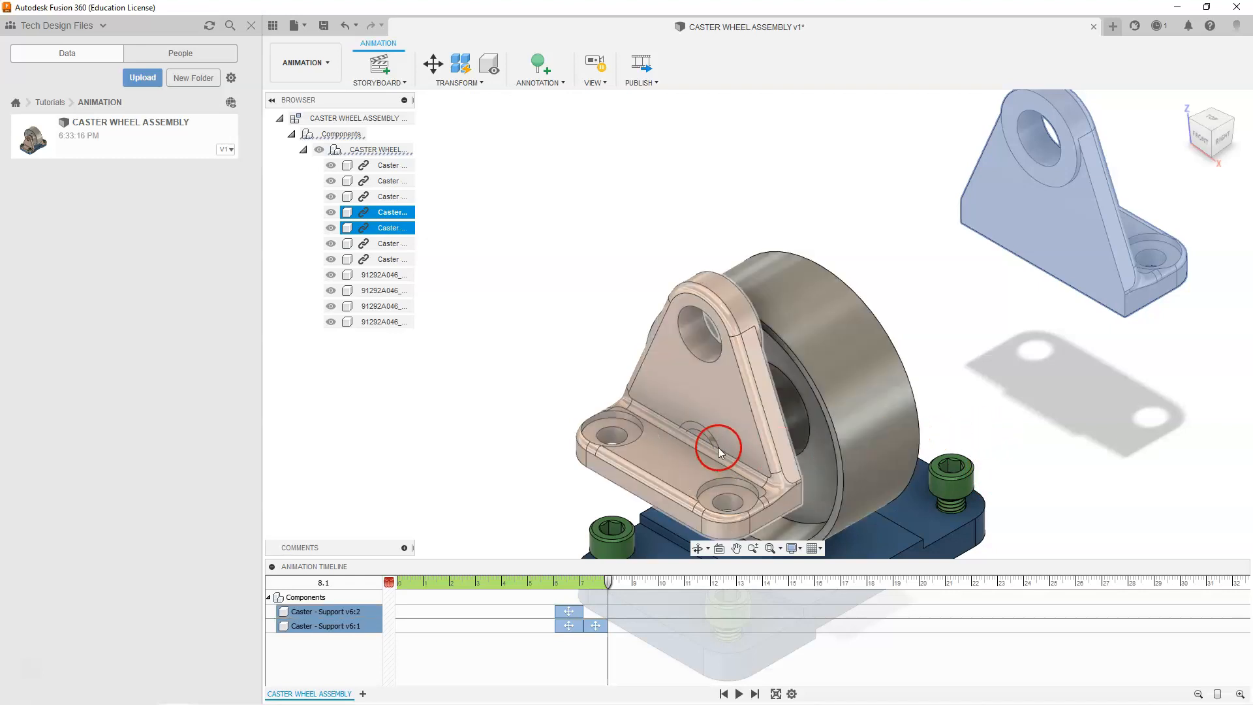
ctrl+click(715, 379)
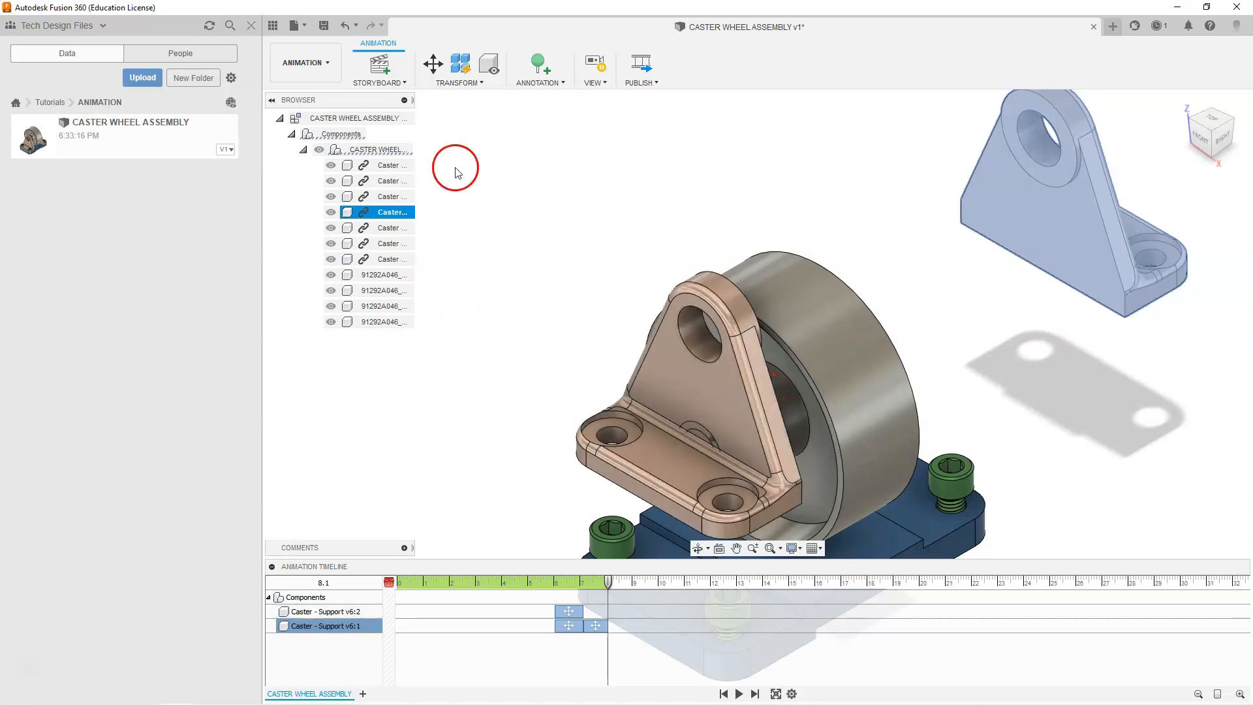
click(430, 61)
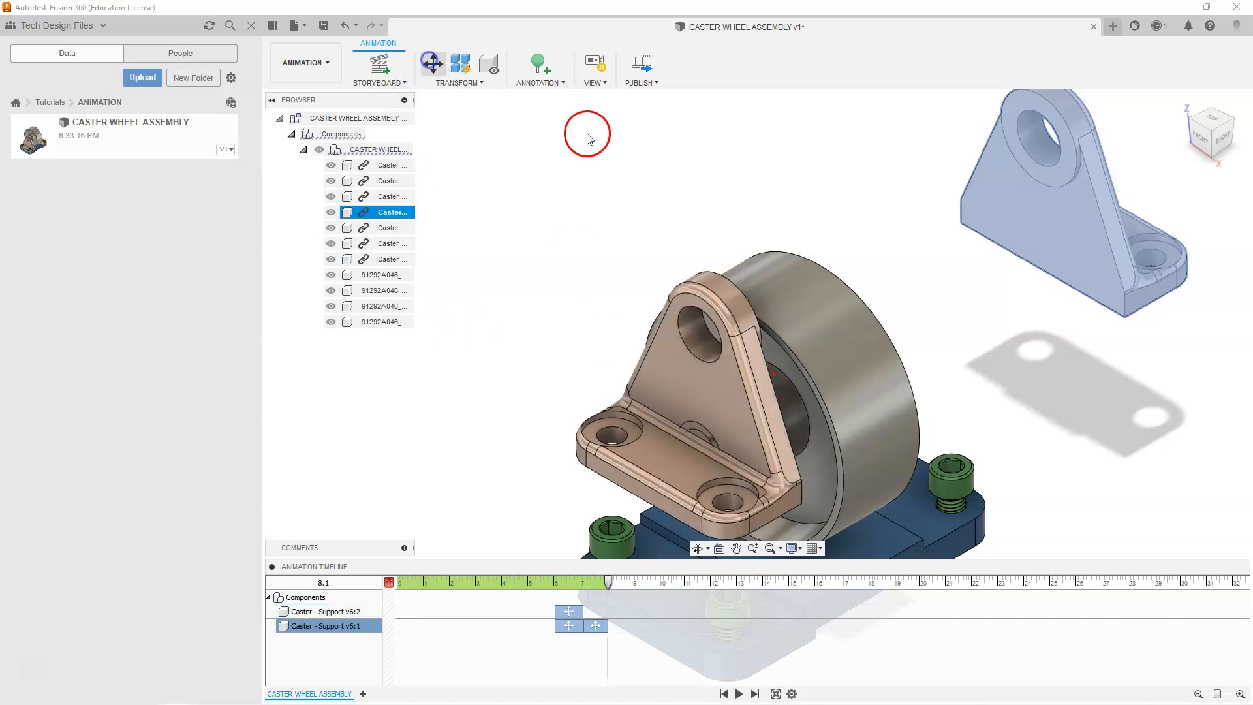
click(726, 392)
drag(725, 403, 494, 467)
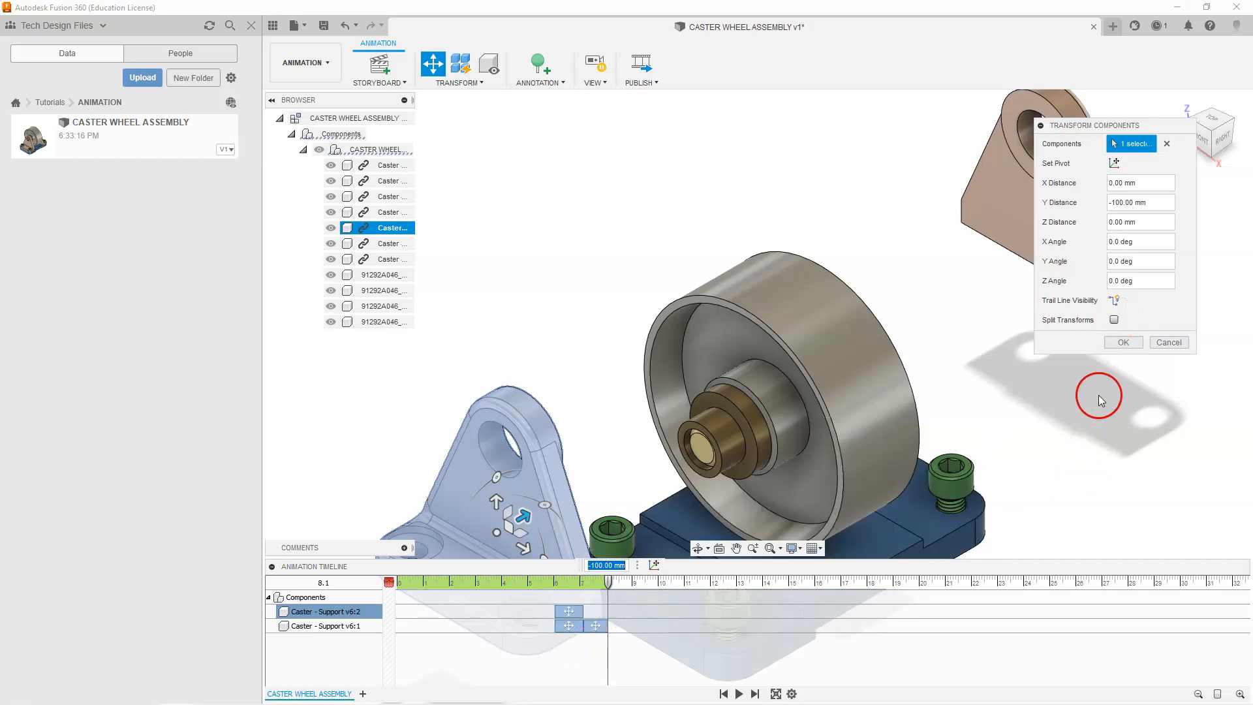
click(1126, 342)
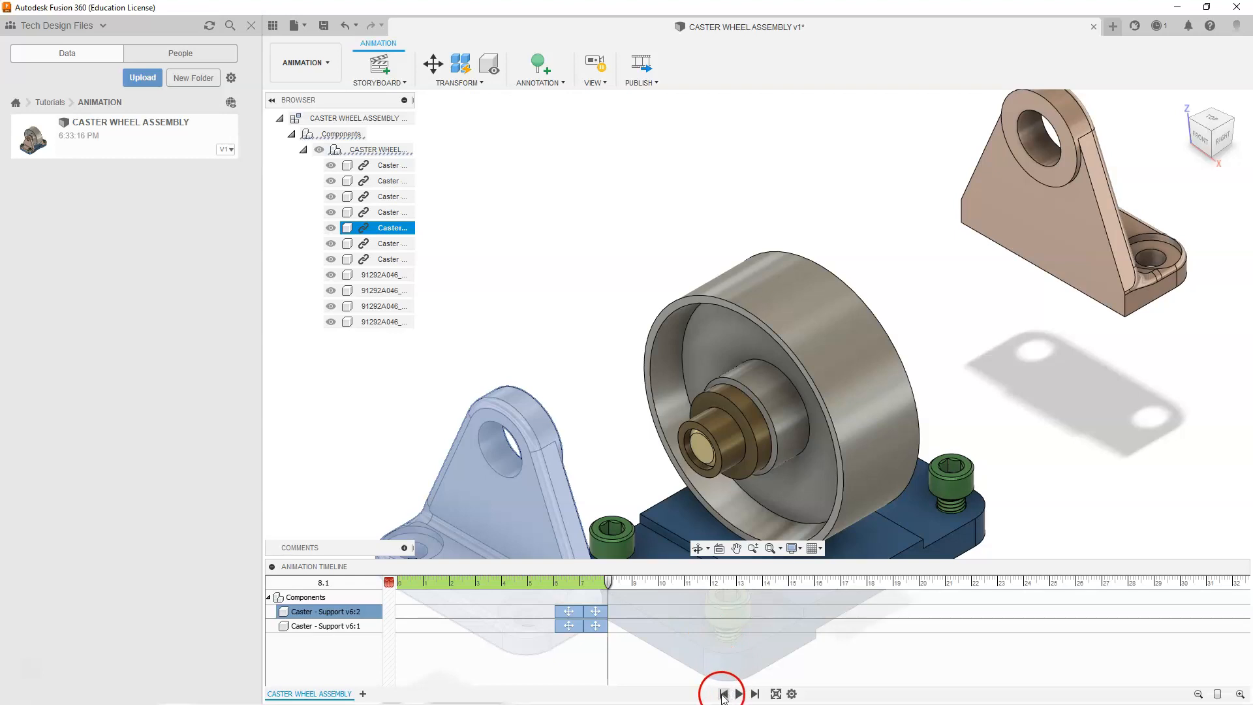
Play the animation from 5.5 s to check the upward and outward motion of both supports
click(539, 582)
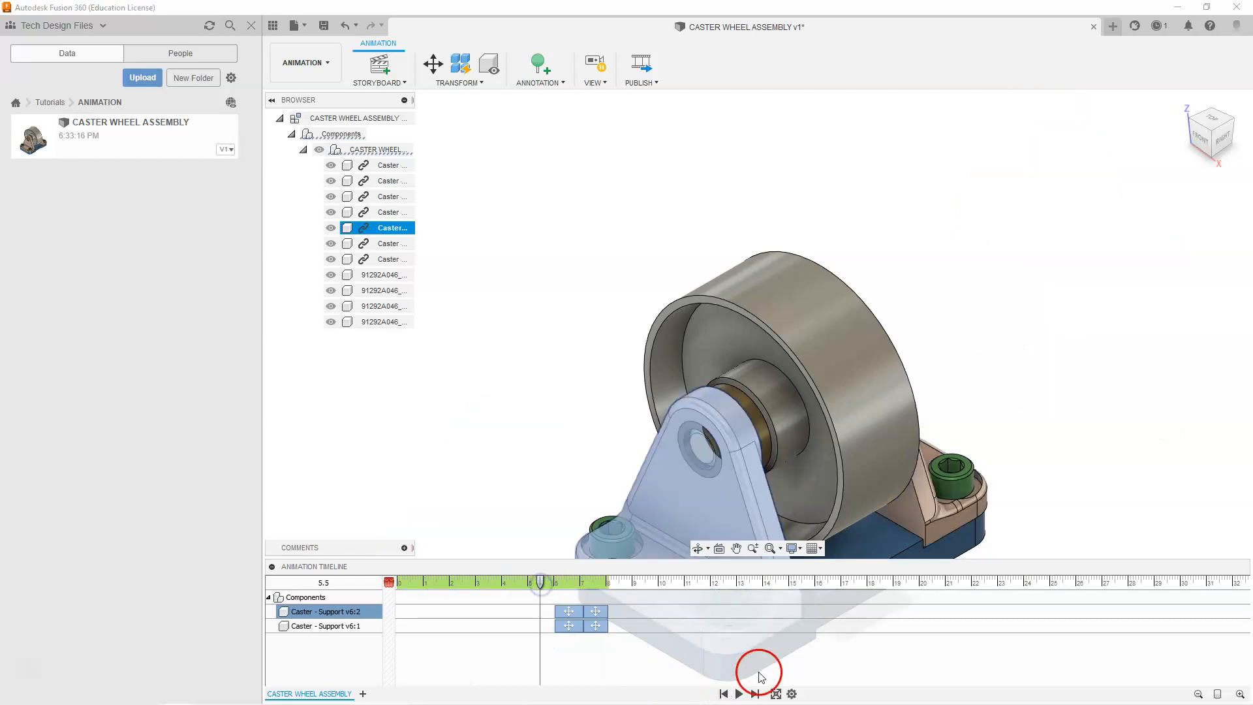
click(740, 693)
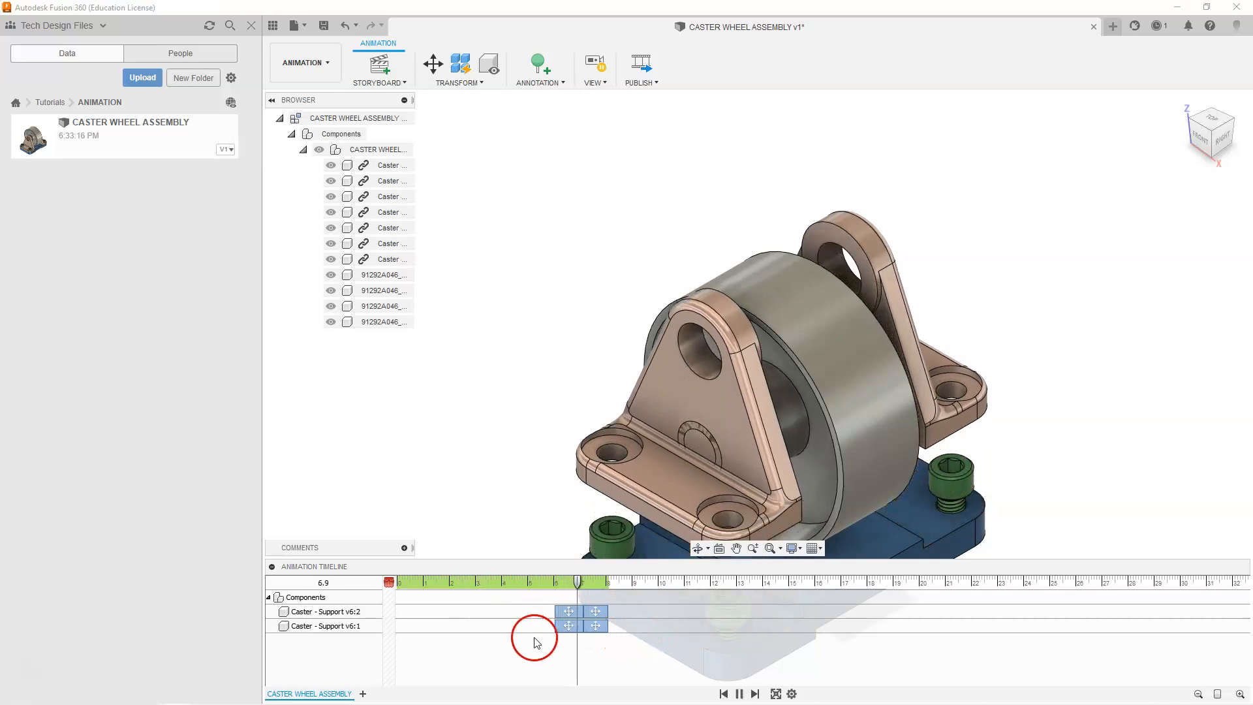
click(740, 694)
click(574, 499)
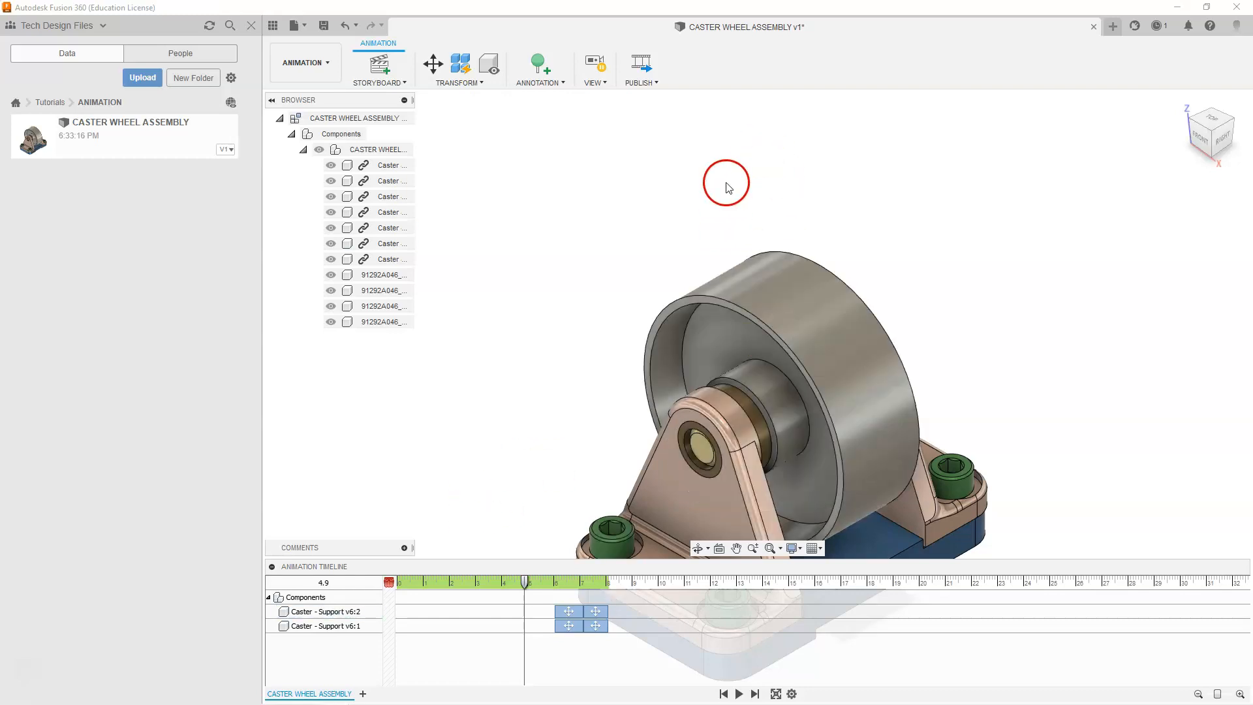
click(714, 436)
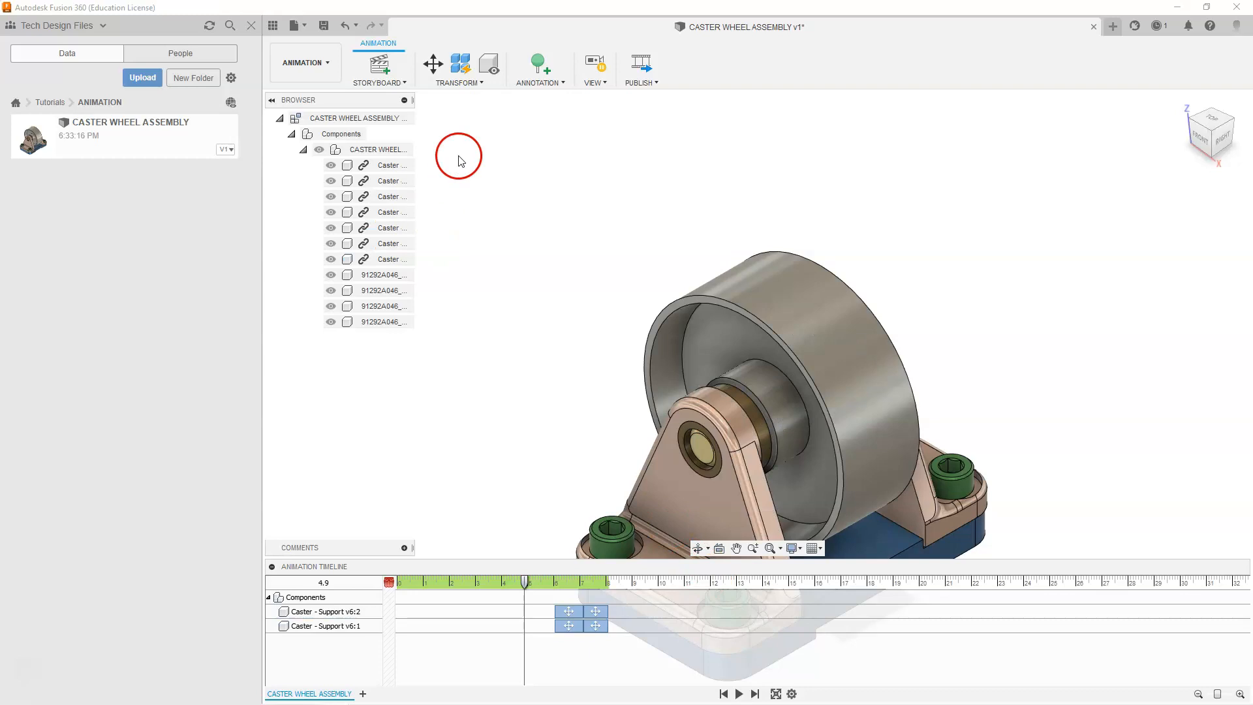
click(431, 65)
click(702, 447)
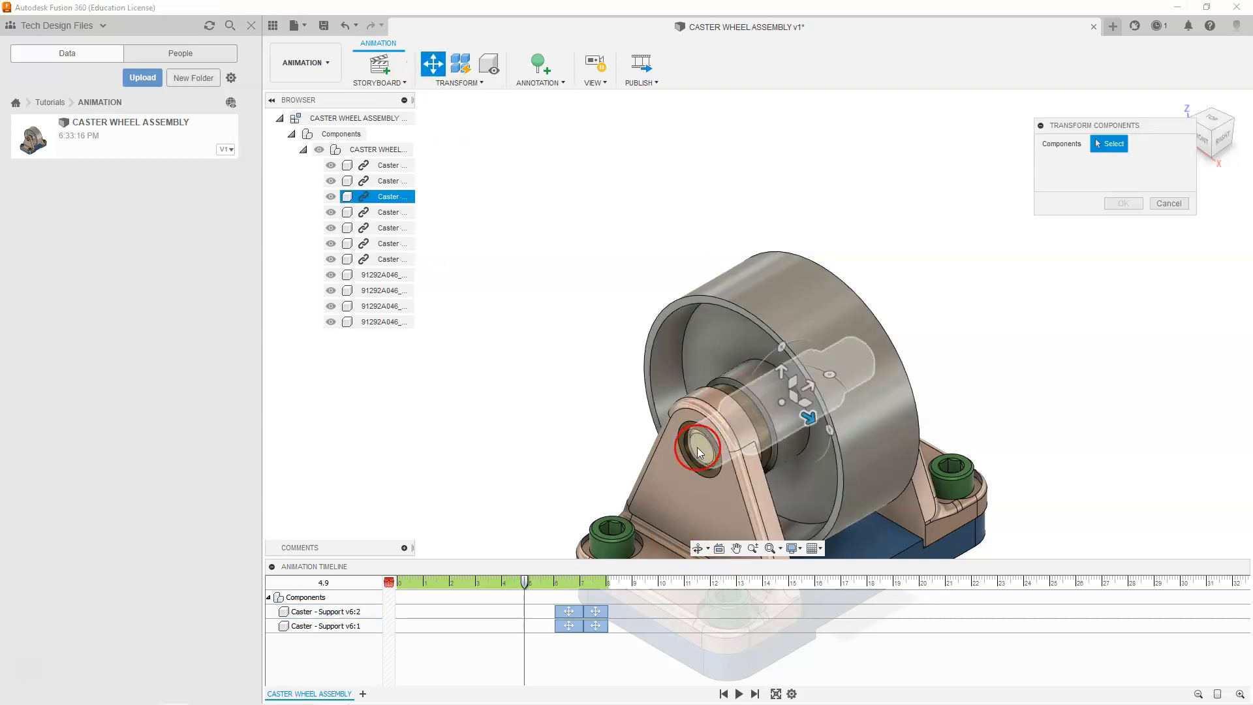
mouse_move(788, 361)
mouse_down()
mouse_move(786, 155)
mouse_move(781, 376)
mouse_up()
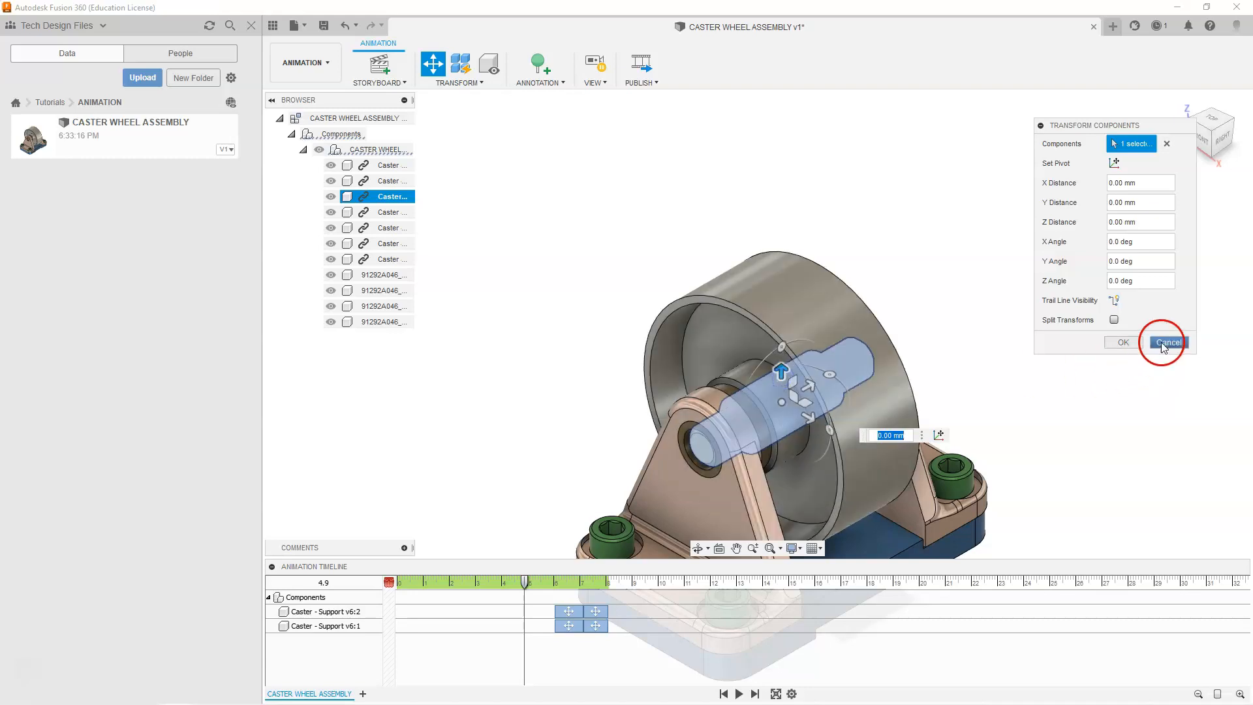
click(1123, 342)
click(1012, 346)
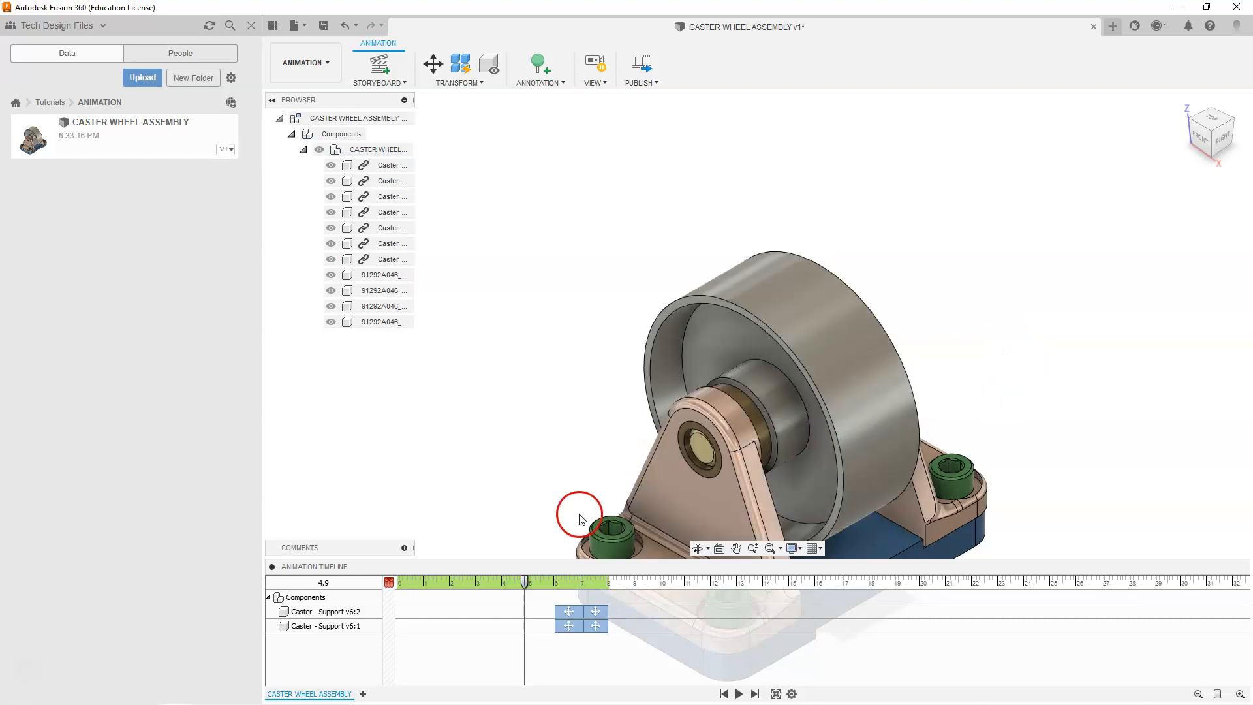
Try moving Caster - Wheel v5:1 by -125 mm in X and rotating it with Transform Components at 8.3 s, and cancel the transform
drag(519, 582, 617, 585)
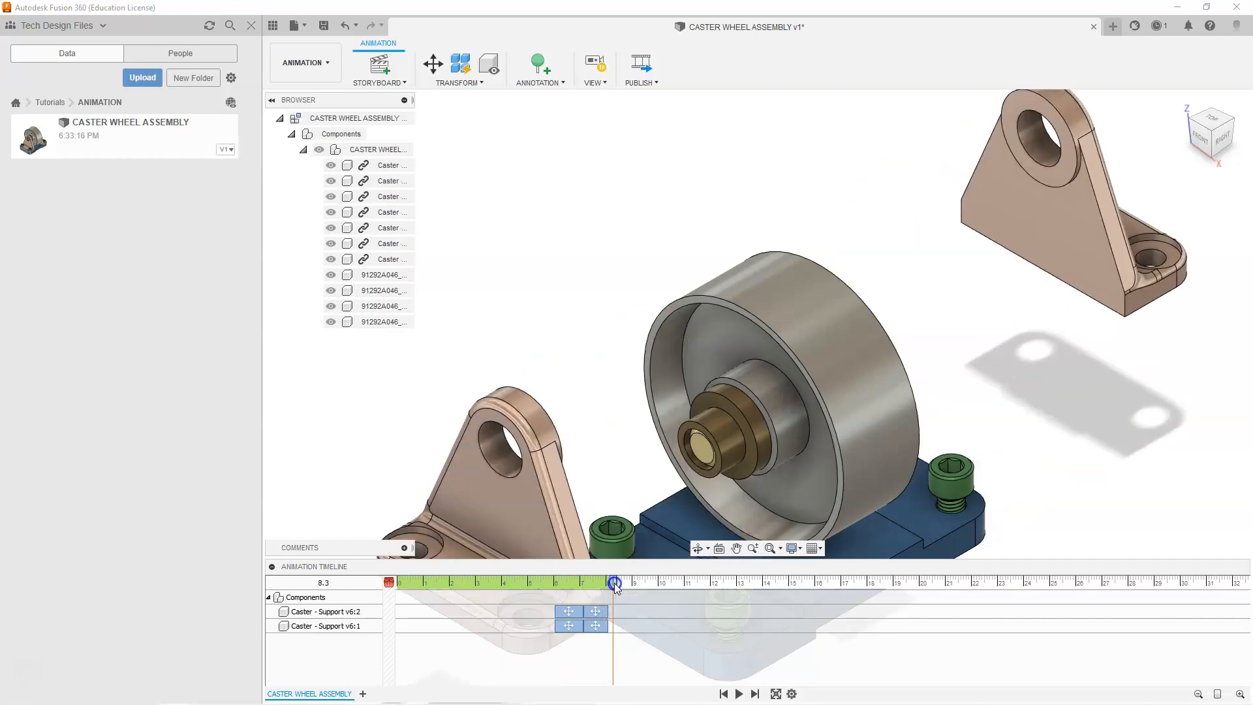
click(771, 499)
click(872, 513)
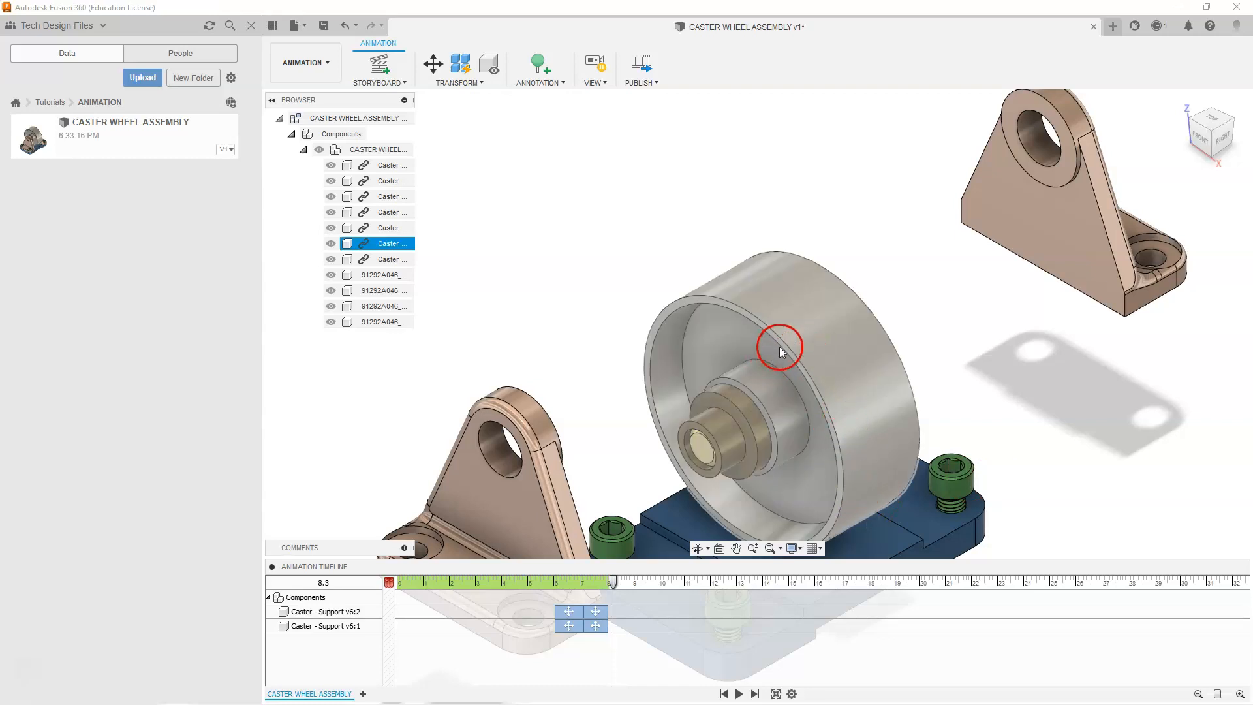
click(522, 232)
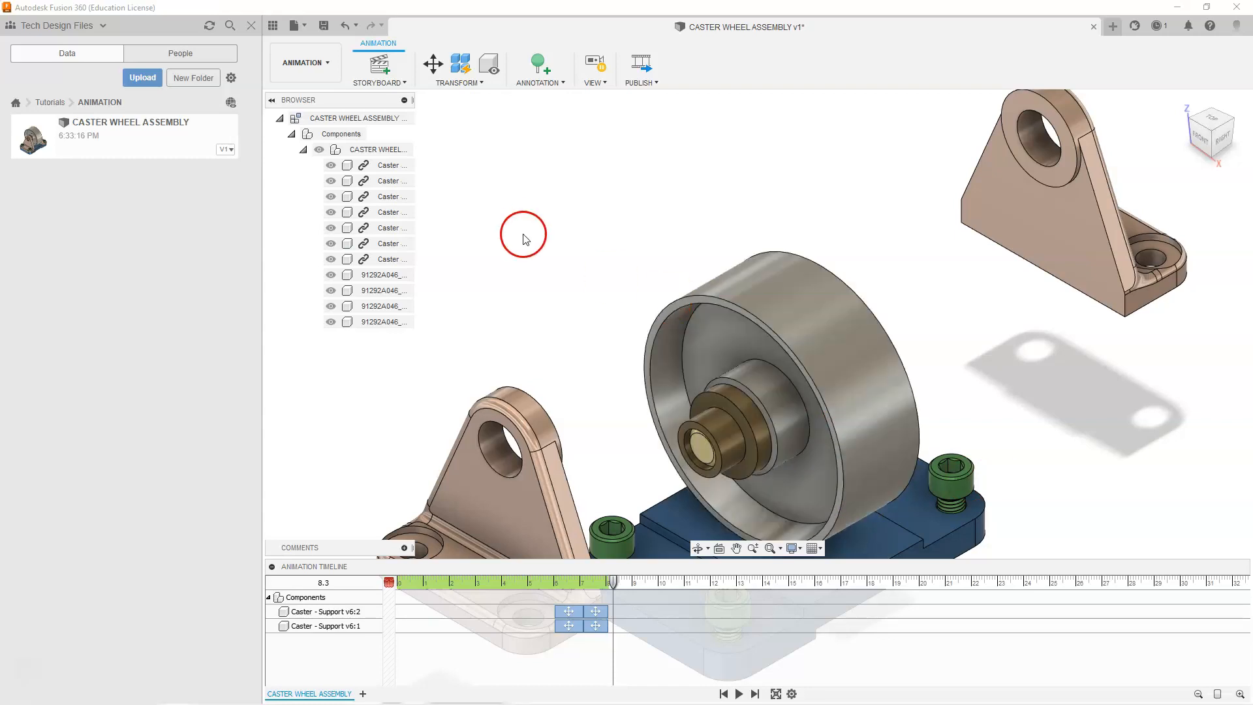
click(432, 63)
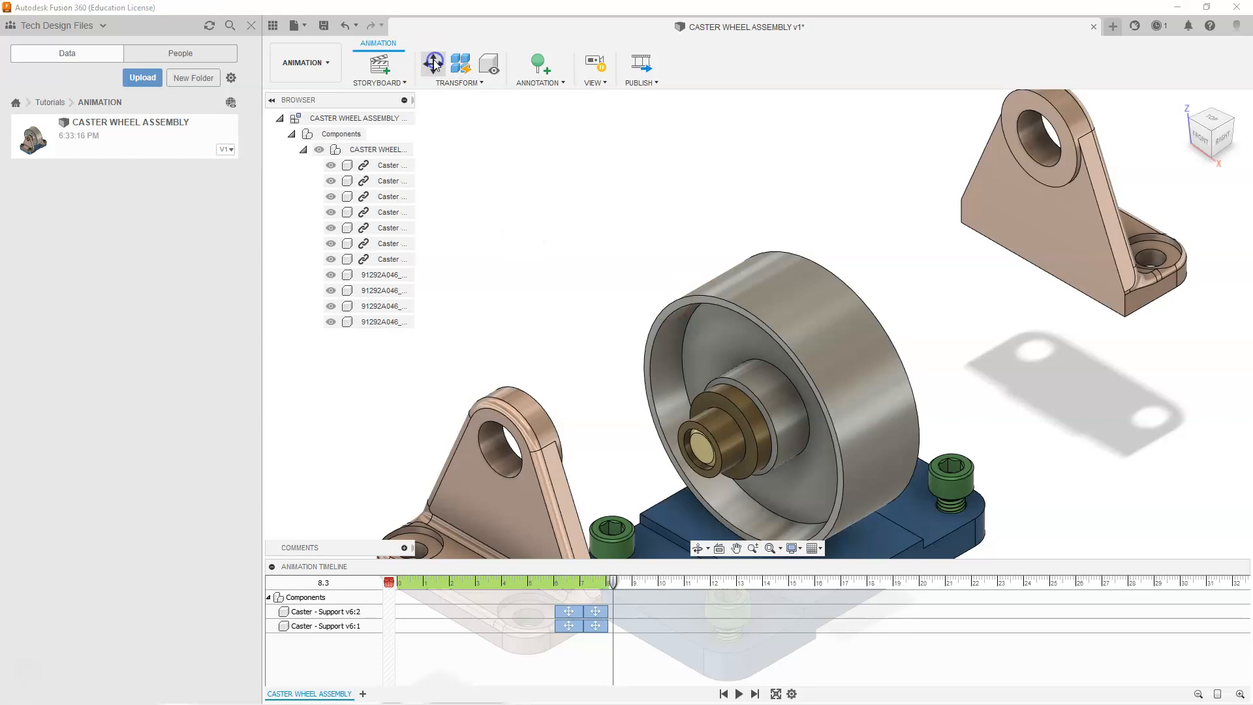
click(776, 298)
click(778, 328)
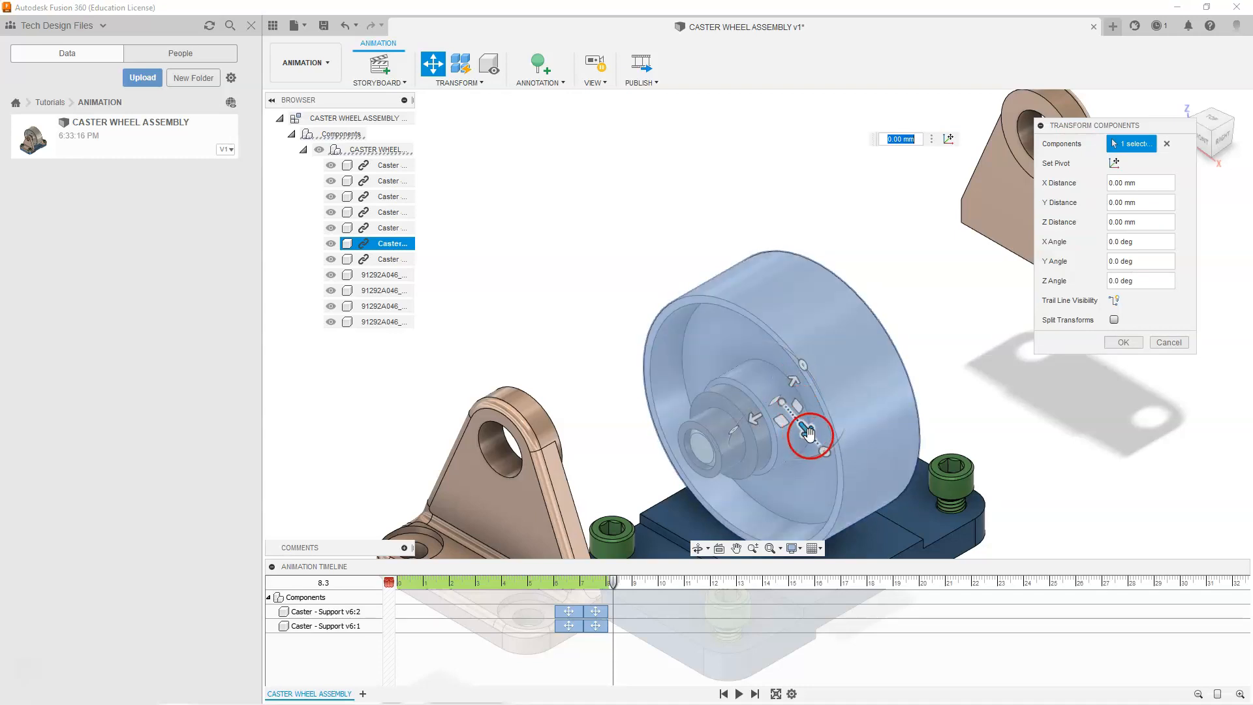
drag(807, 432, 533, 214)
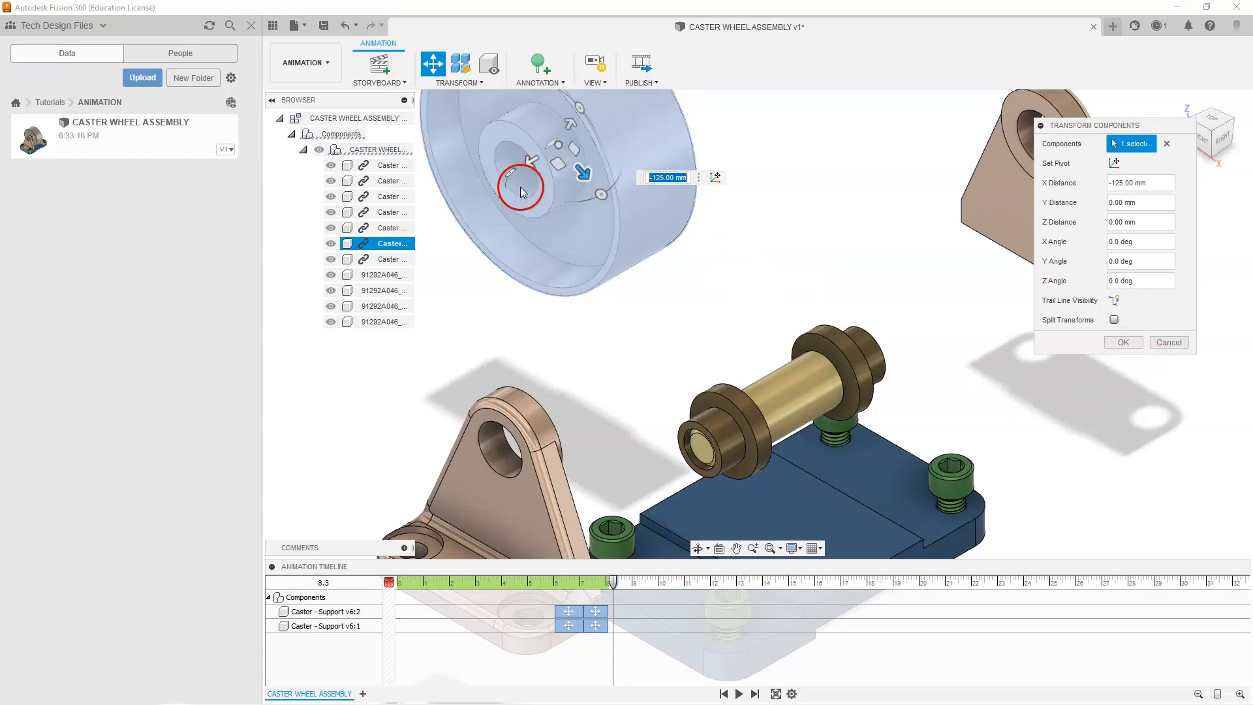
mouse_move(579, 108)
mouse_down()
mouse_move(557, 92)
mouse_move(565, 99)
mouse_up()
drag(587, 163, 582, 163)
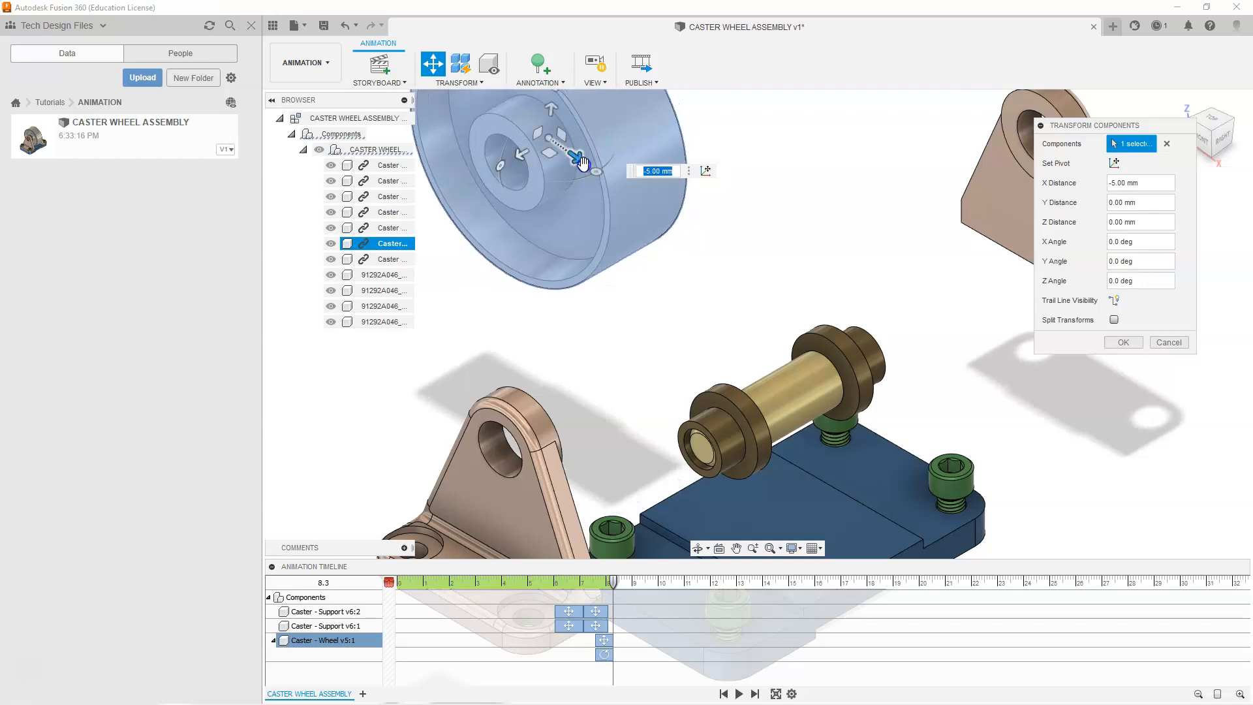
click(1168, 341)
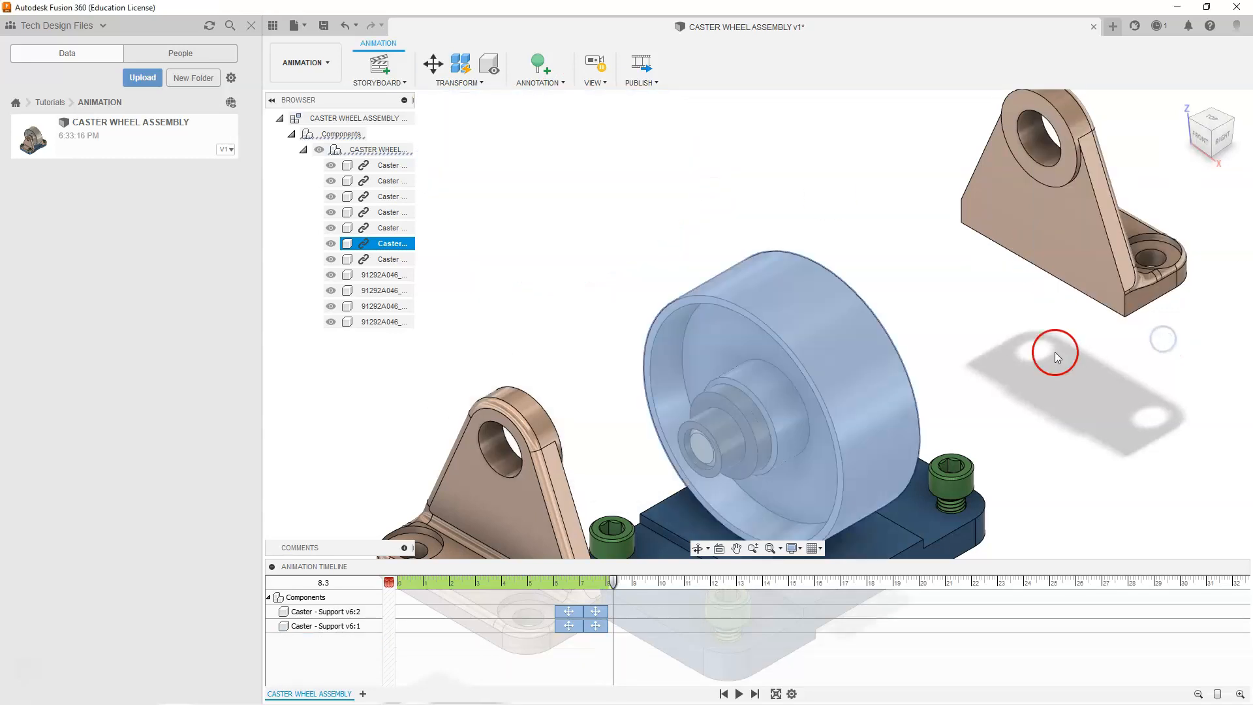
scroll(682, 257, up, 2)
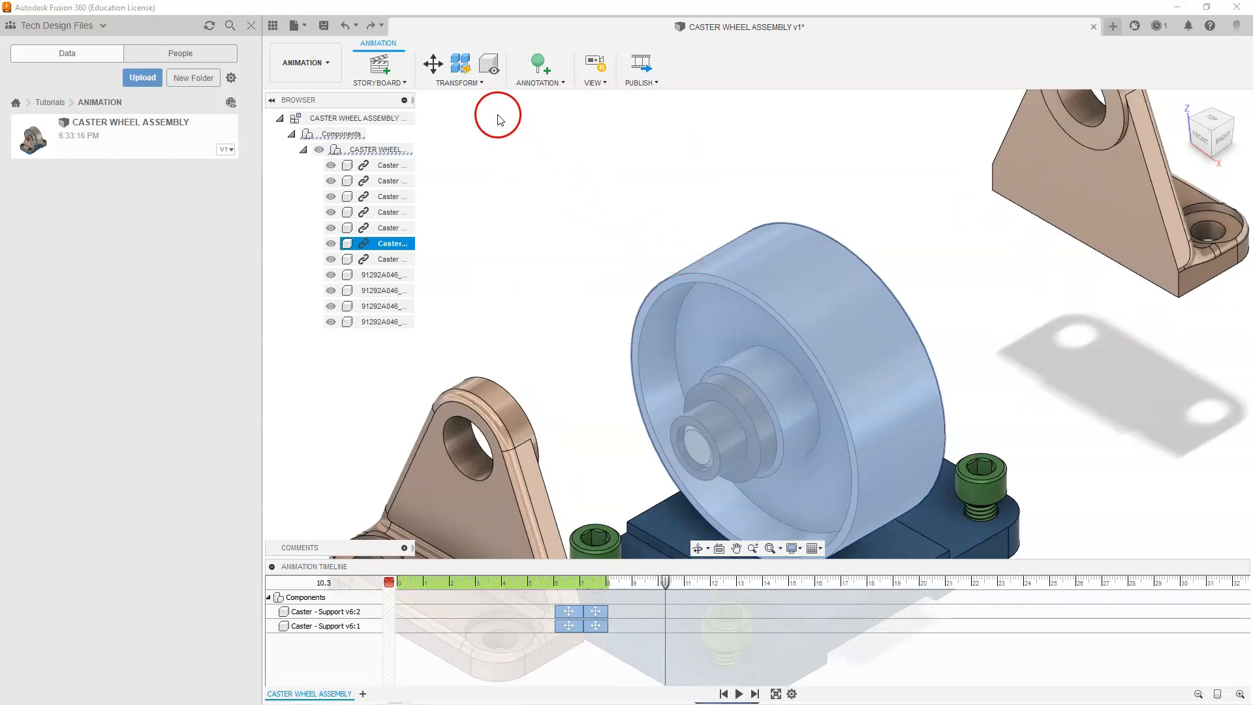
Manually explode Caster - Wheel v5:1 from 10.3 to 11.3 s along negative X, clear of the bushings and axle
click(478, 83)
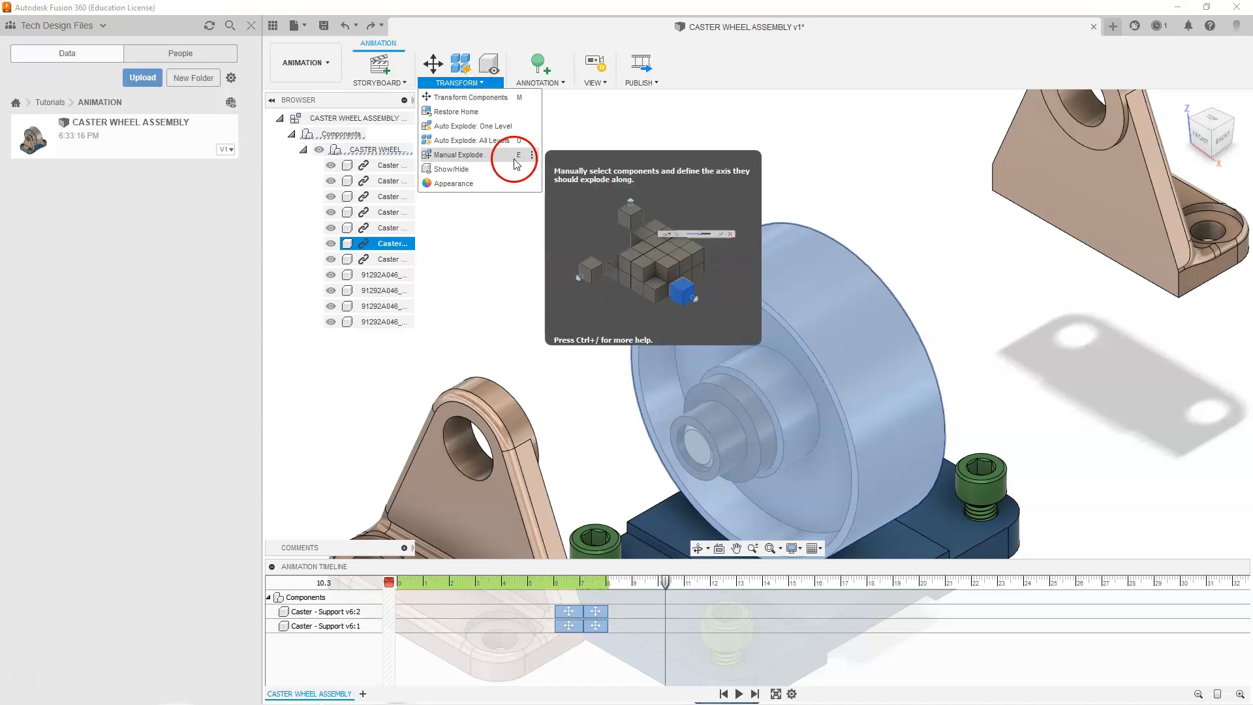
click(491, 154)
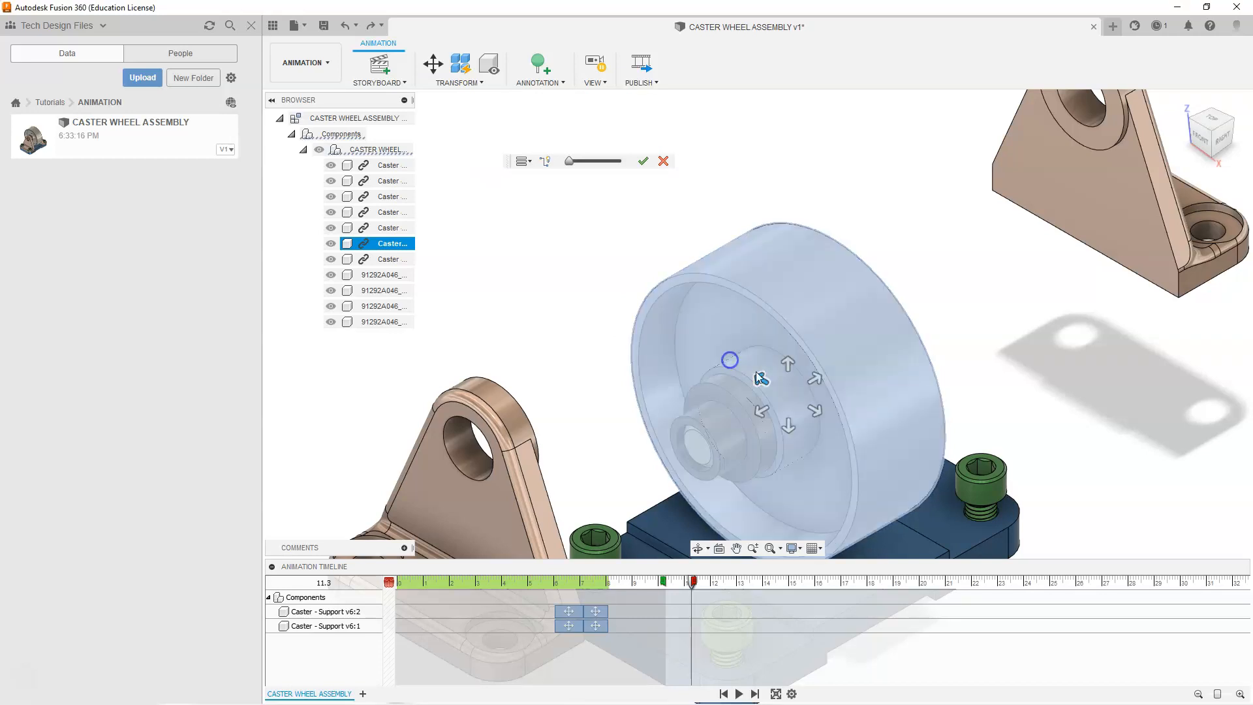
click(762, 382)
click(812, 407)
click(760, 384)
click(759, 378)
drag(572, 169, 583, 167)
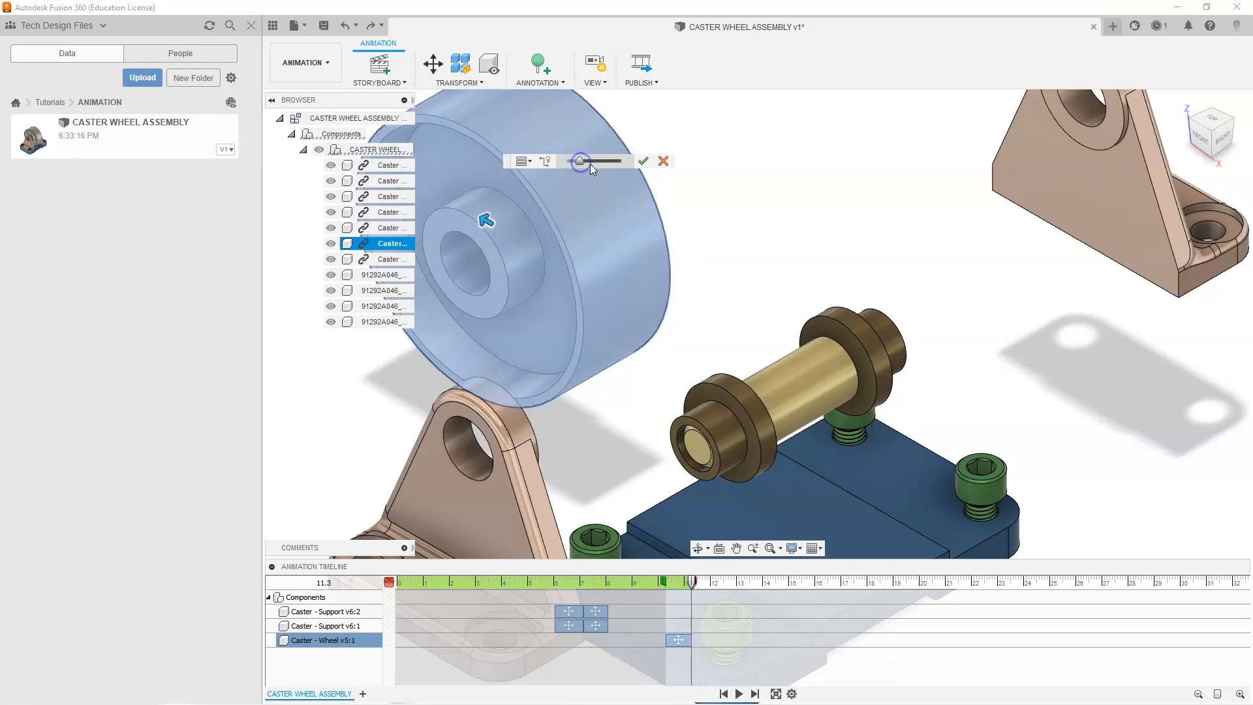
click(644, 164)
click(625, 231)
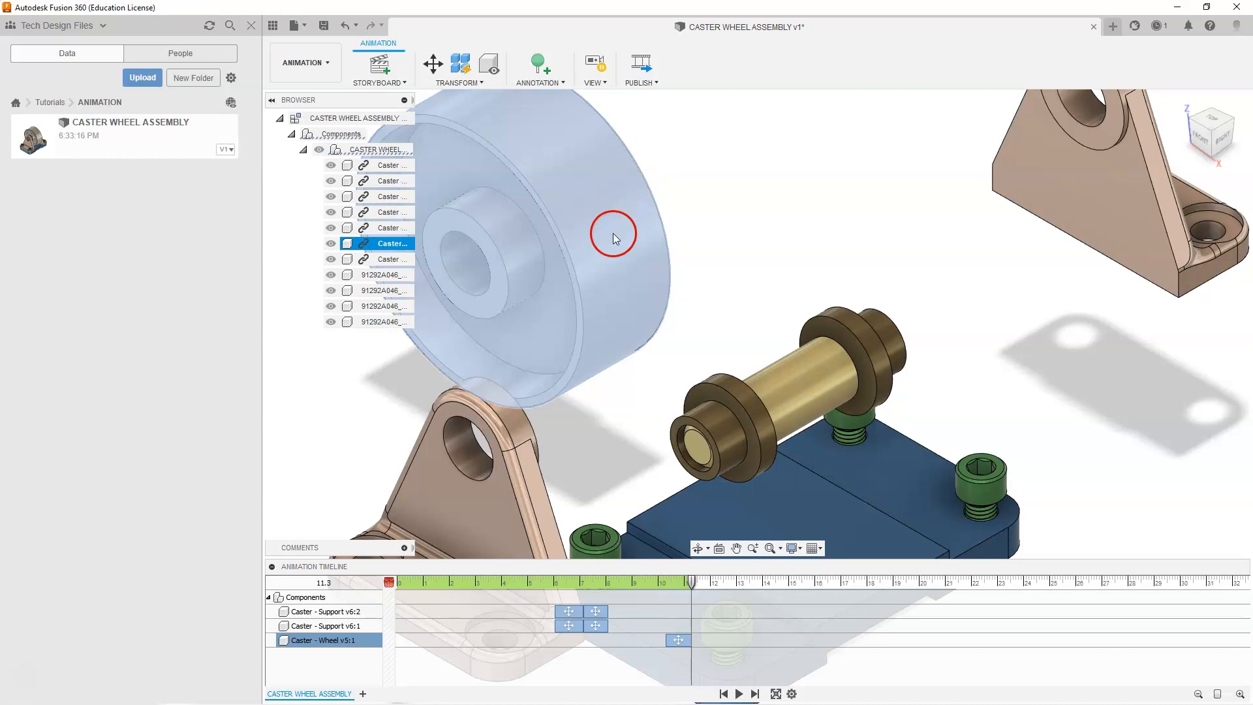
Manually explode Caster - Wheel v5:1 upward from 11.3 to 12.3 s, using a small explosion scale
click(483, 84)
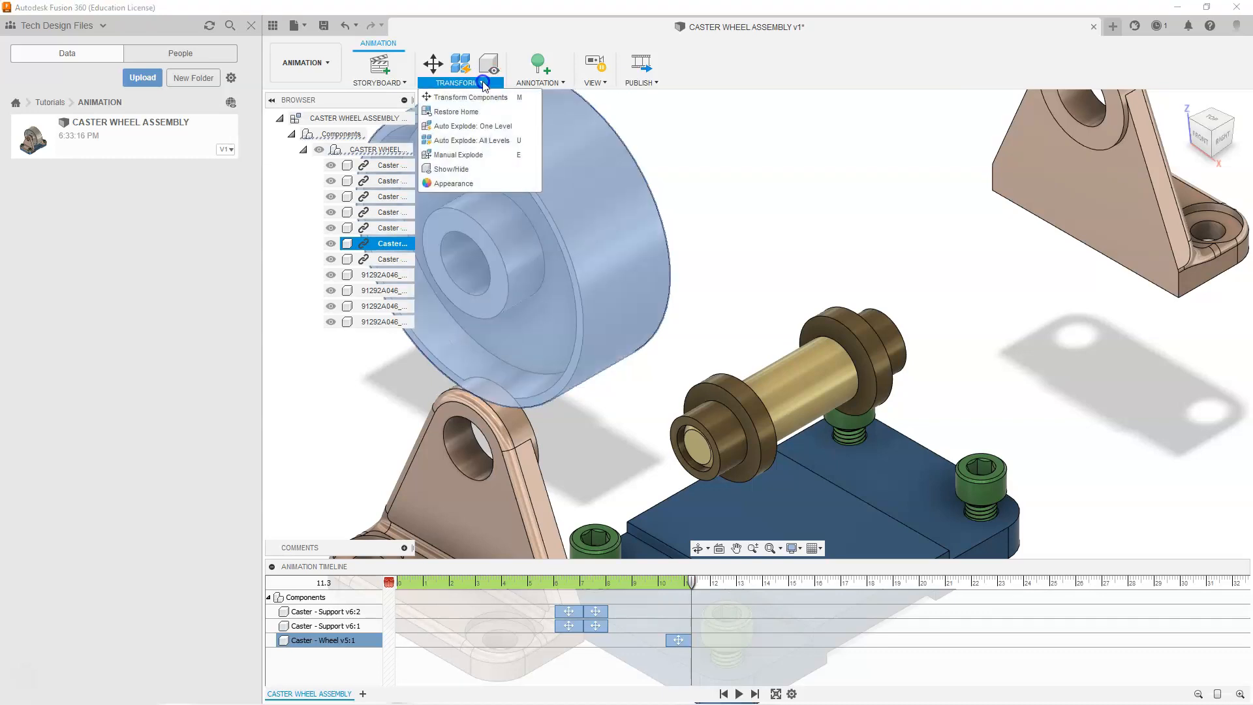
click(474, 156)
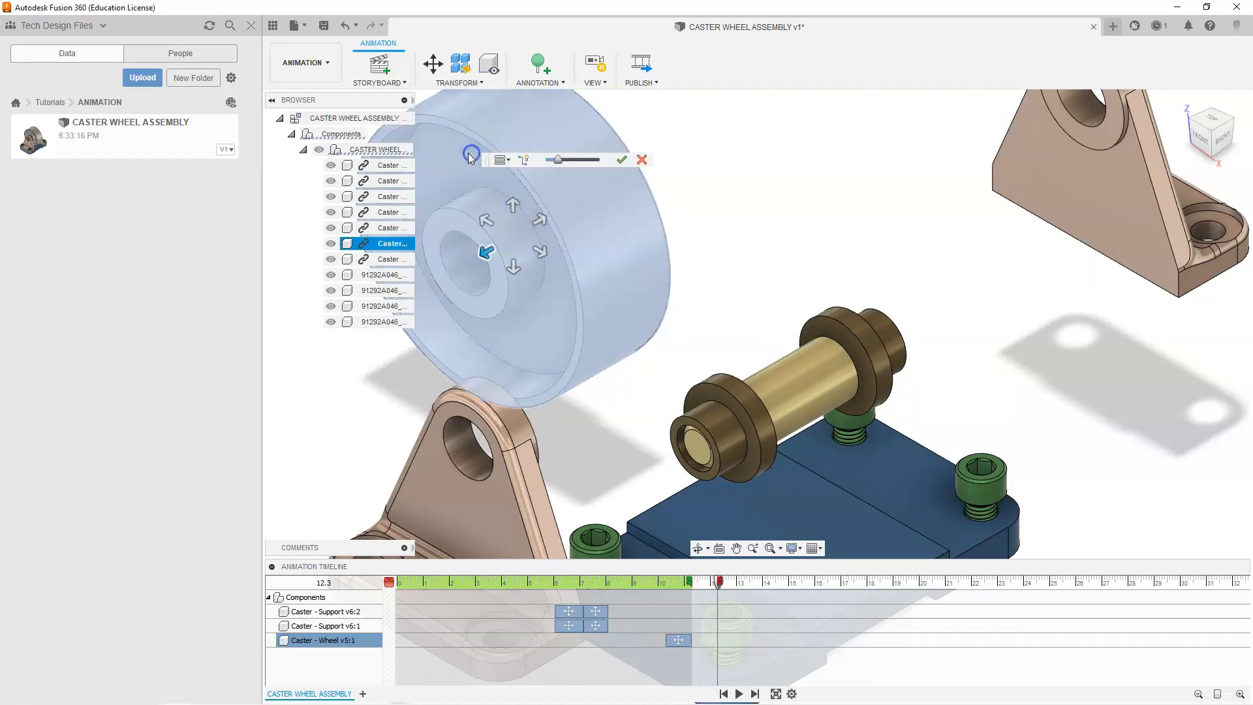
click(512, 206)
click(558, 158)
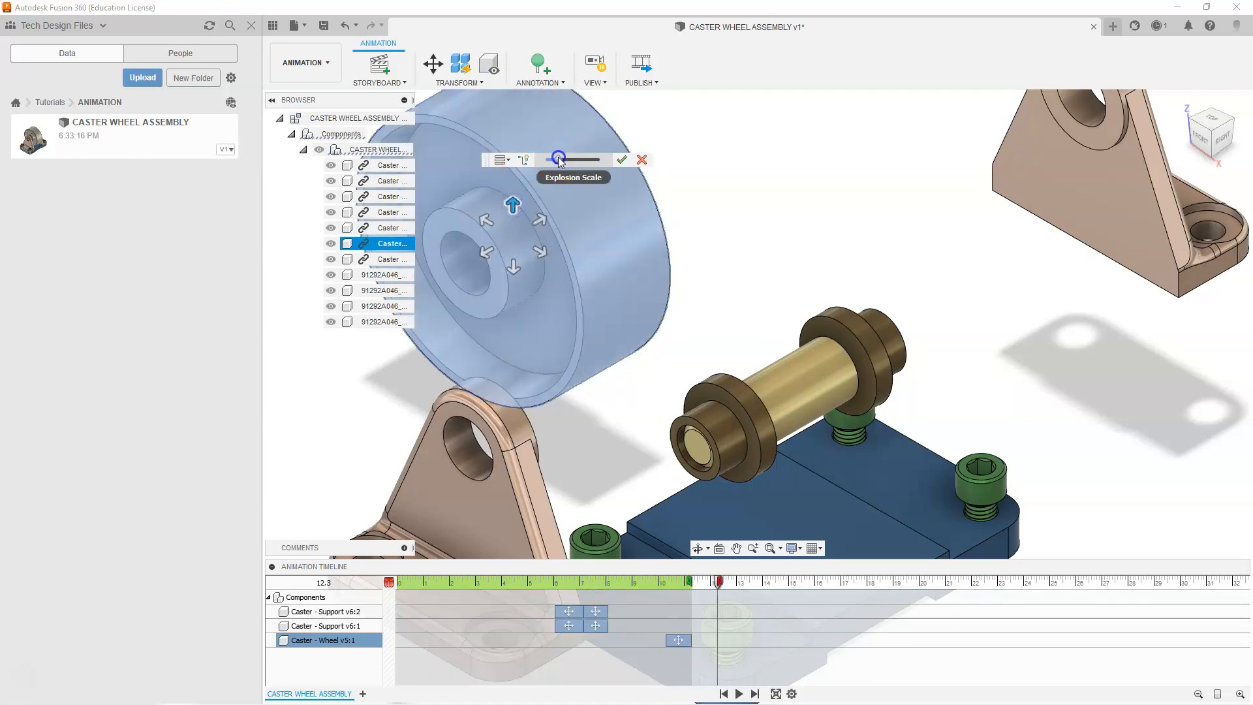
drag(558, 163, 548, 164)
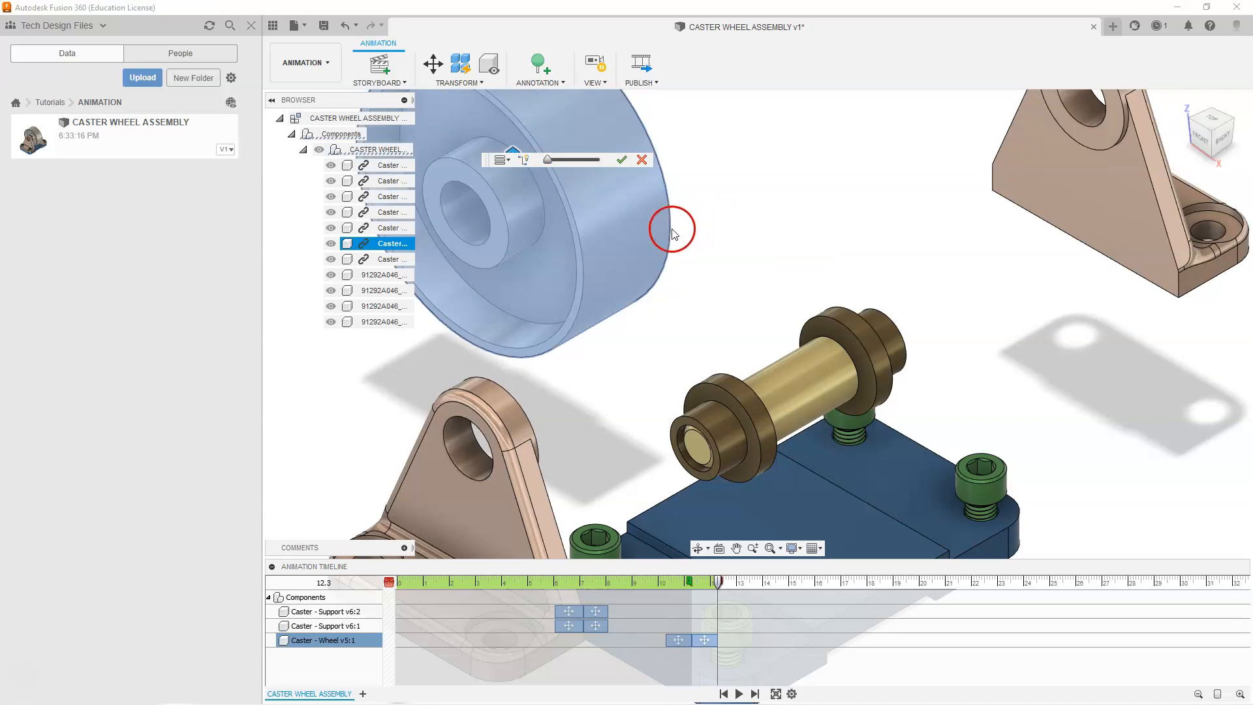
drag(546, 160, 550, 163)
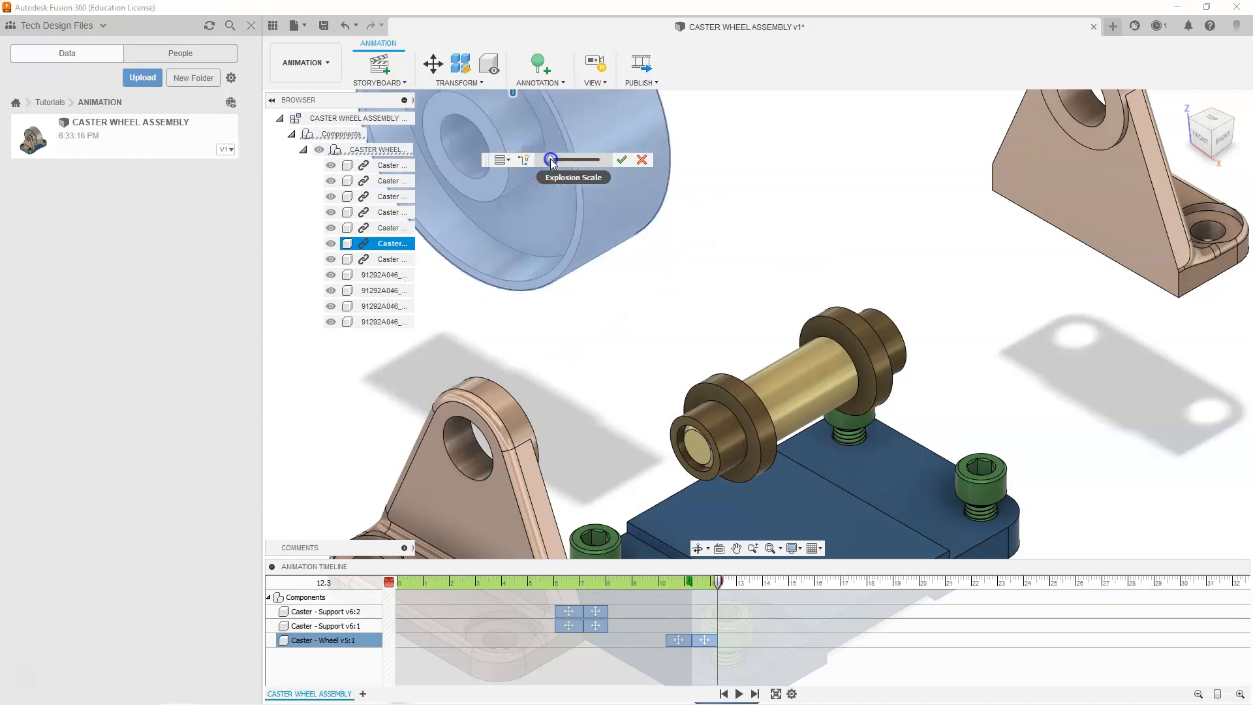
click(624, 160)
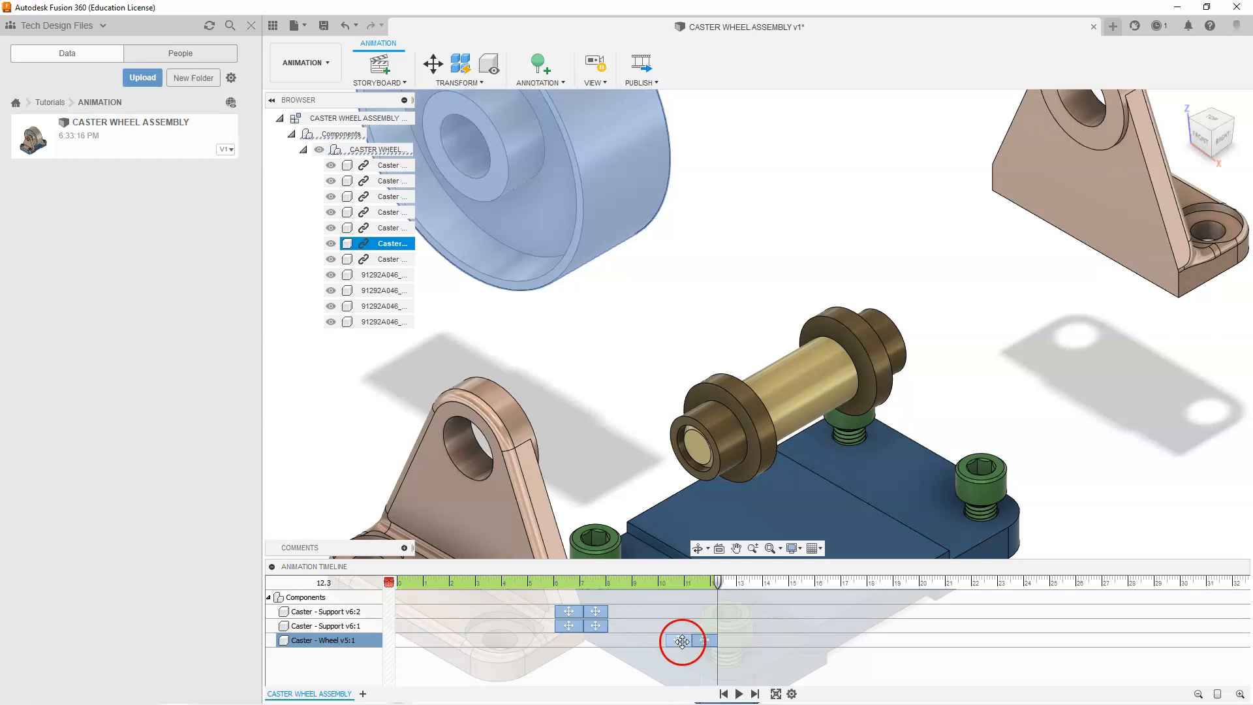
Shift the wheel's two explode actions to start at about 8.5 s and play the animation from about 5 s
mouse_move(675, 644)
mouse_down()
mouse_move(619, 644)
mouse_move(668, 639)
mouse_move(651, 643)
mouse_up()
drag(716, 584, 530, 583)
click(739, 693)
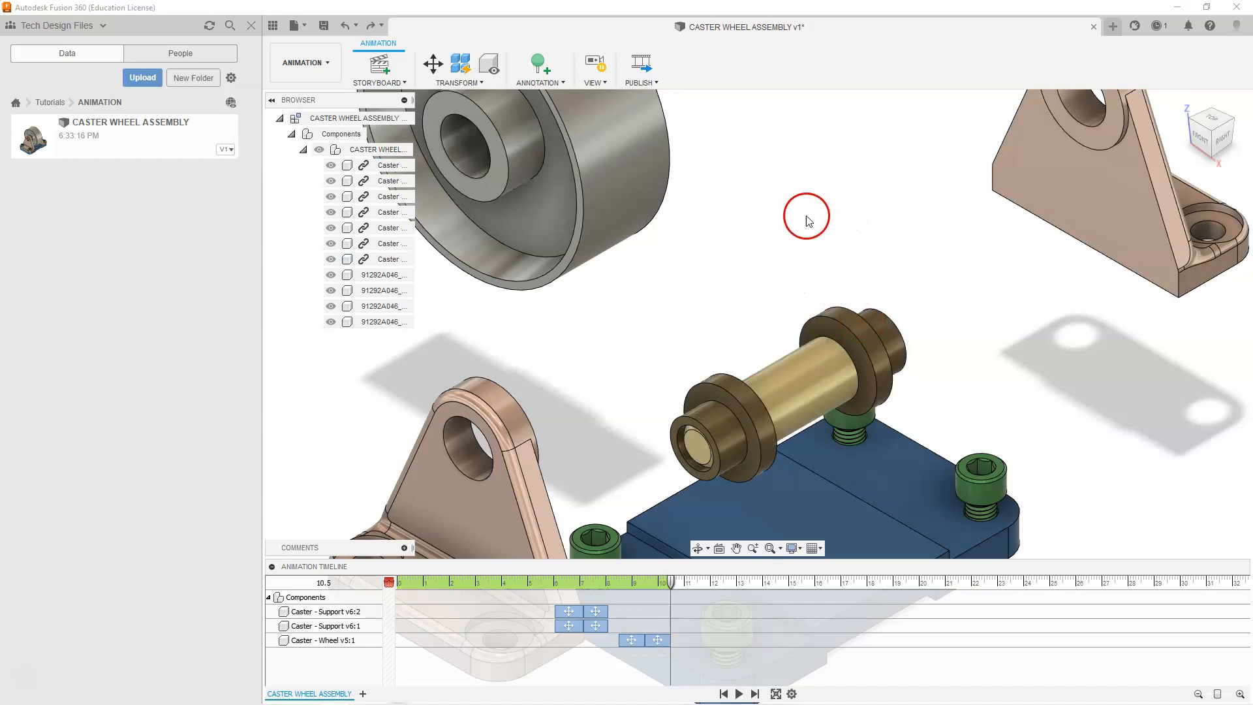
Move Caster - Bushing v4:1 and v4:2 together by -70 mm in Y with Transform Components at 10.5 s
click(719, 401)
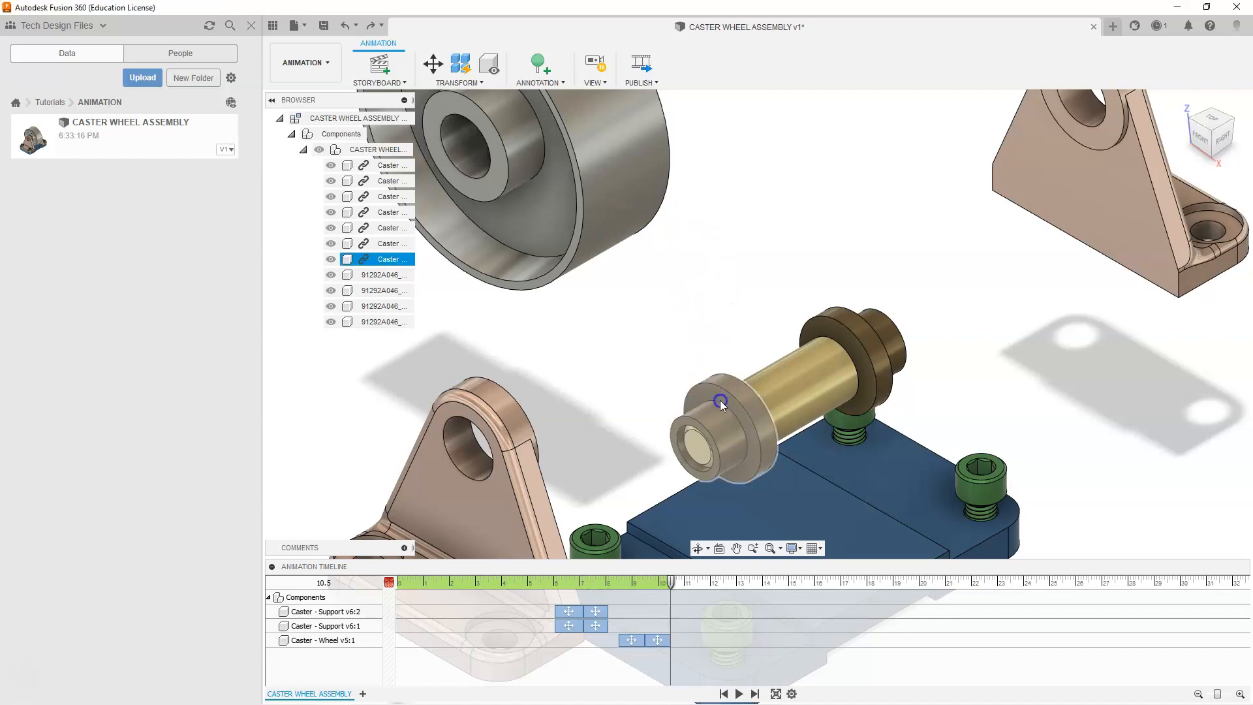
click(860, 338)
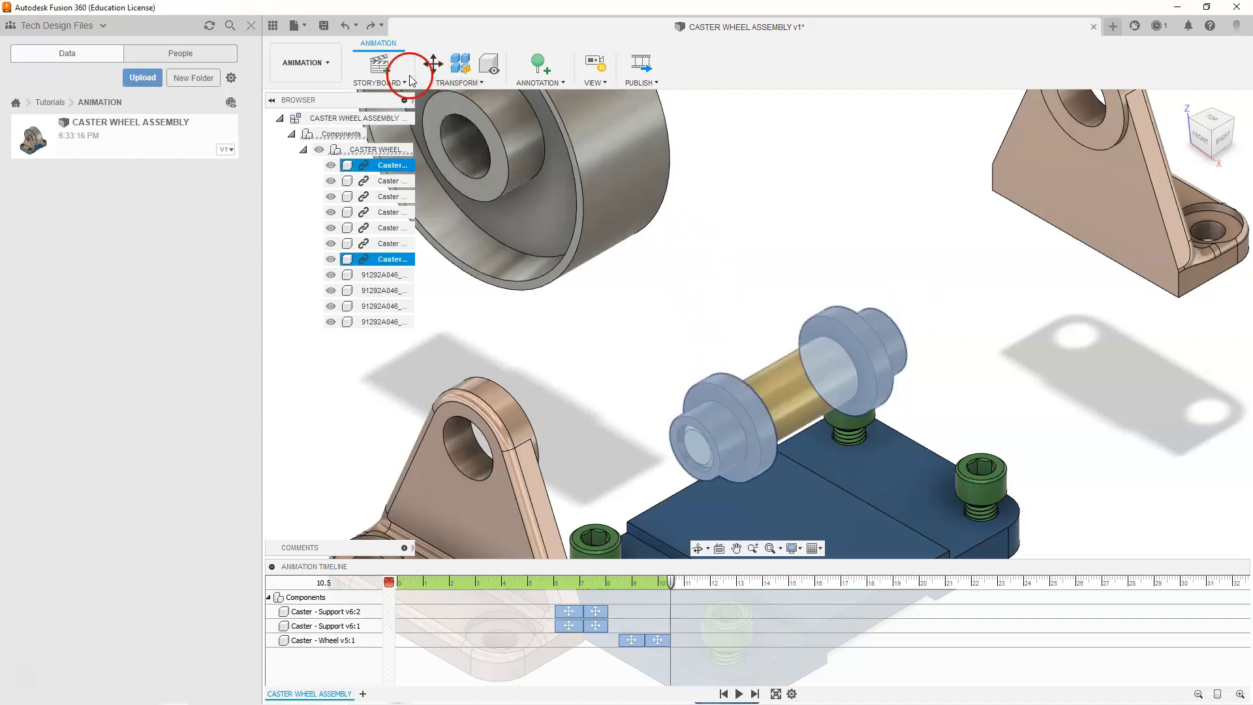
click(432, 64)
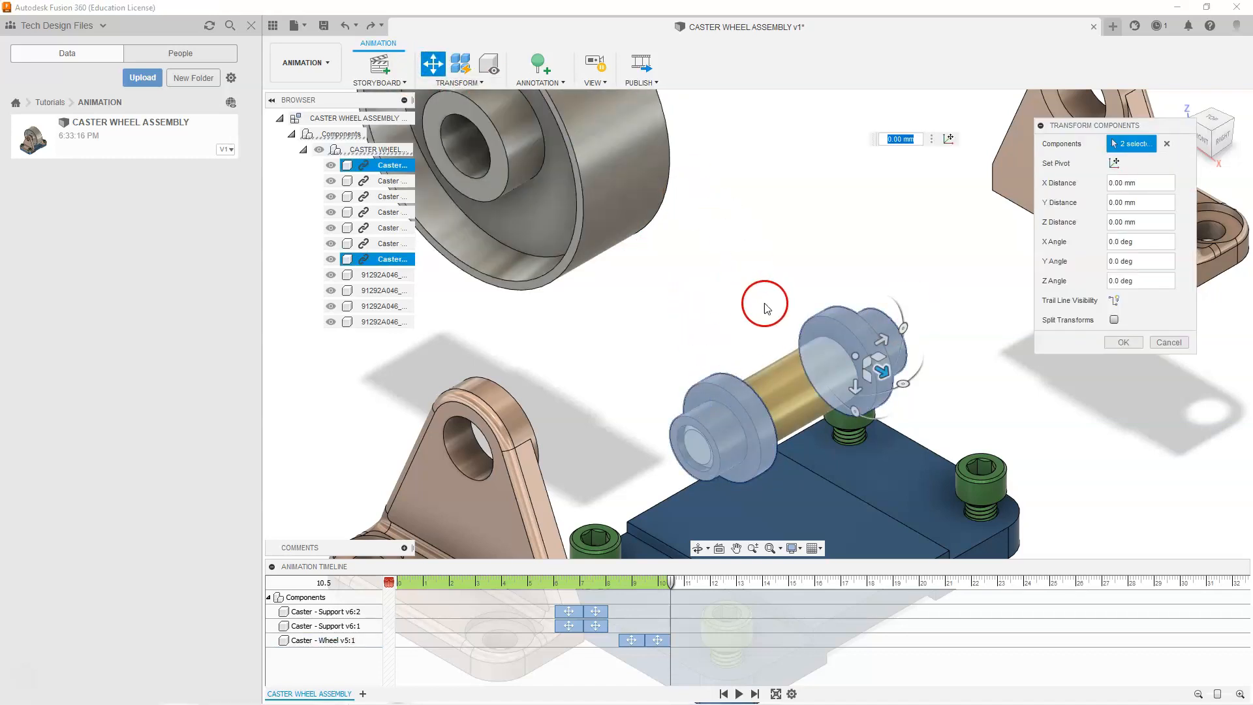
drag(855, 393, 848, 207)
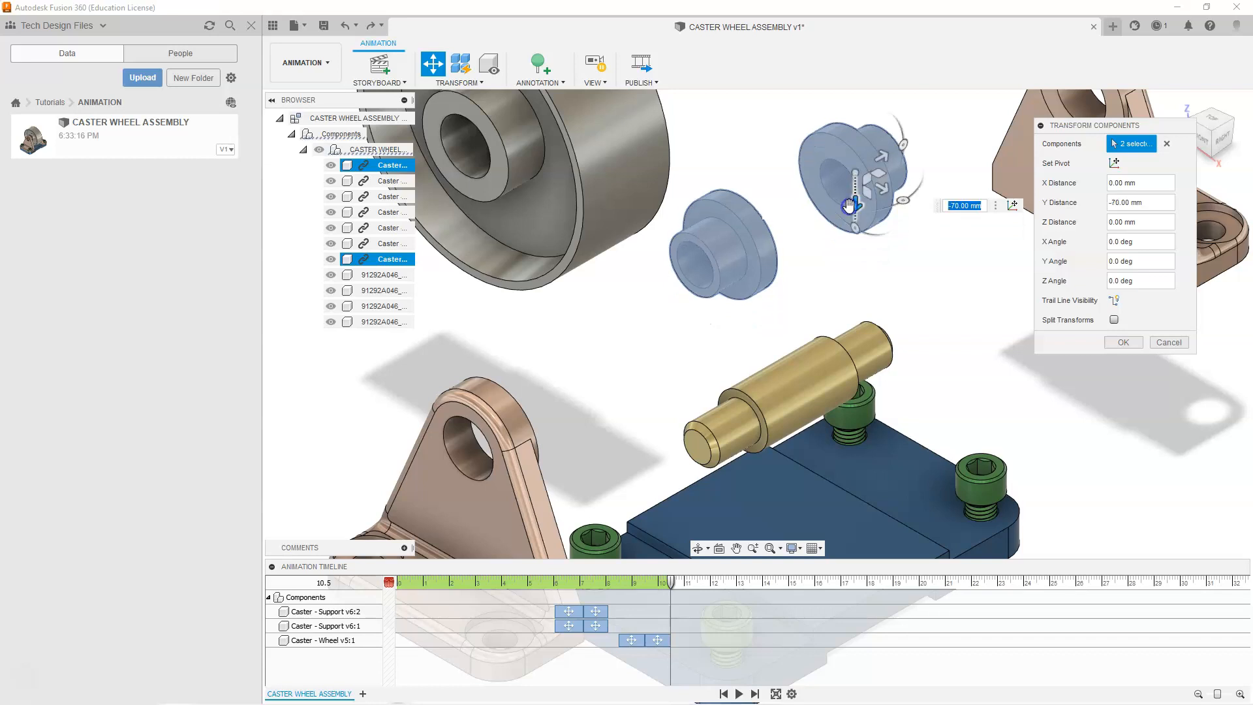
click(1114, 320)
click(1123, 343)
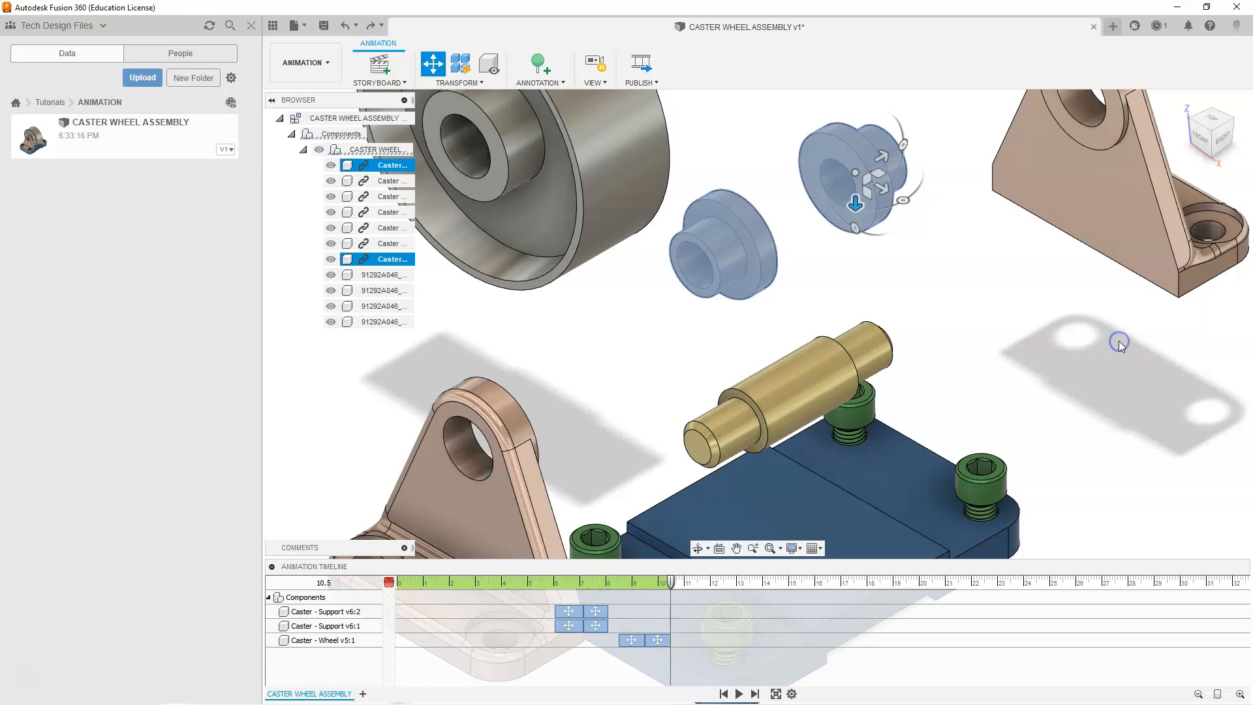
click(946, 391)
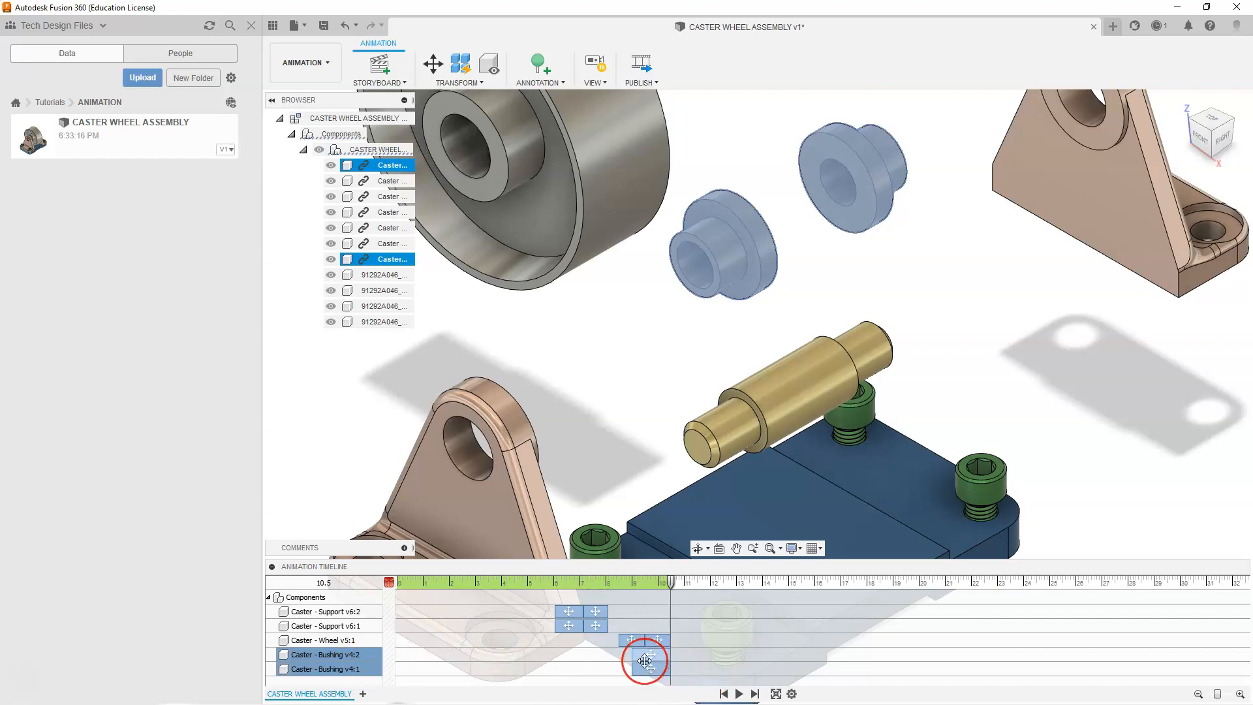
Save the CASTER WHEEL ASSEMBLY design and clear the component selection
click(322, 26)
click(624, 389)
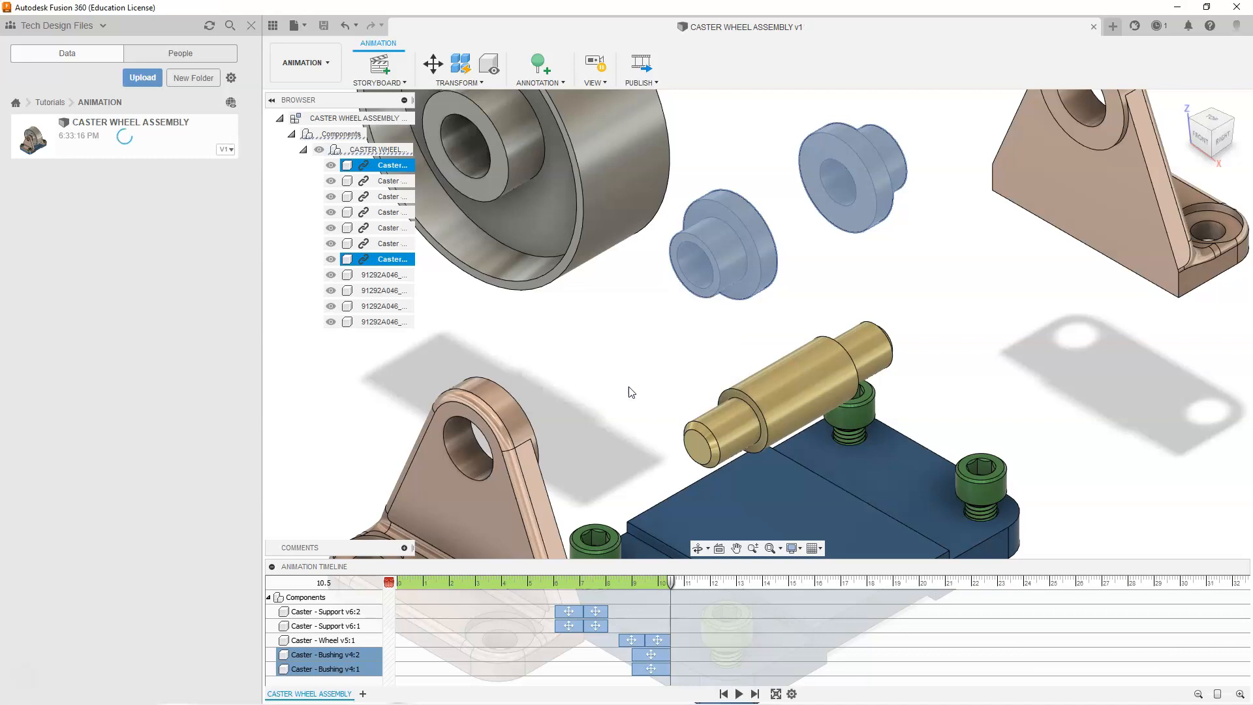
click(742, 317)
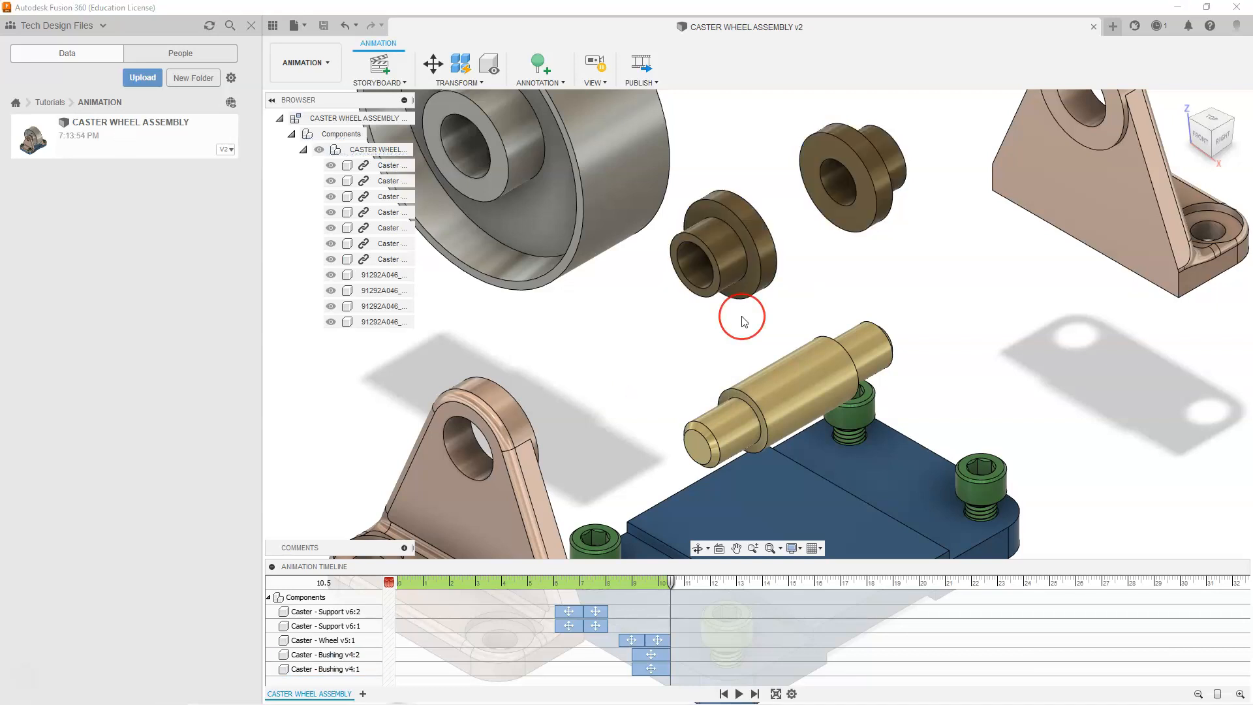
Play the animation from about 5.3 s to check the supports, wheel and bushings moving apart
click(716, 278)
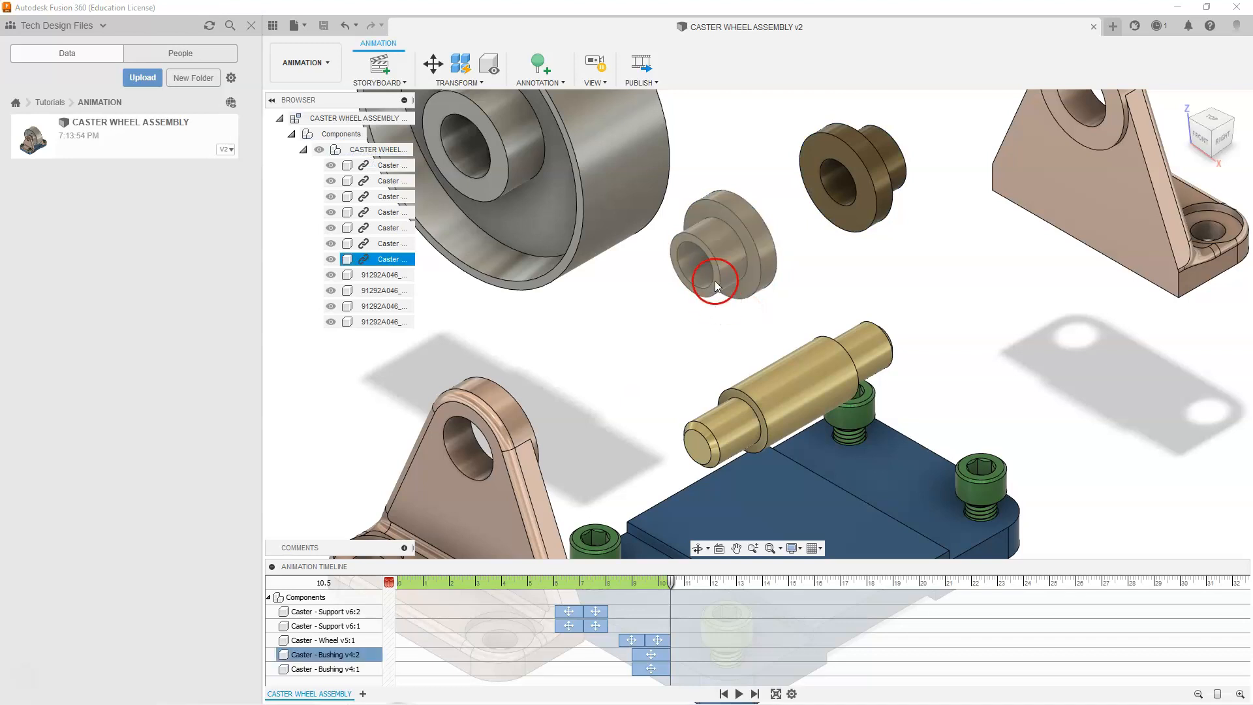
click(697, 329)
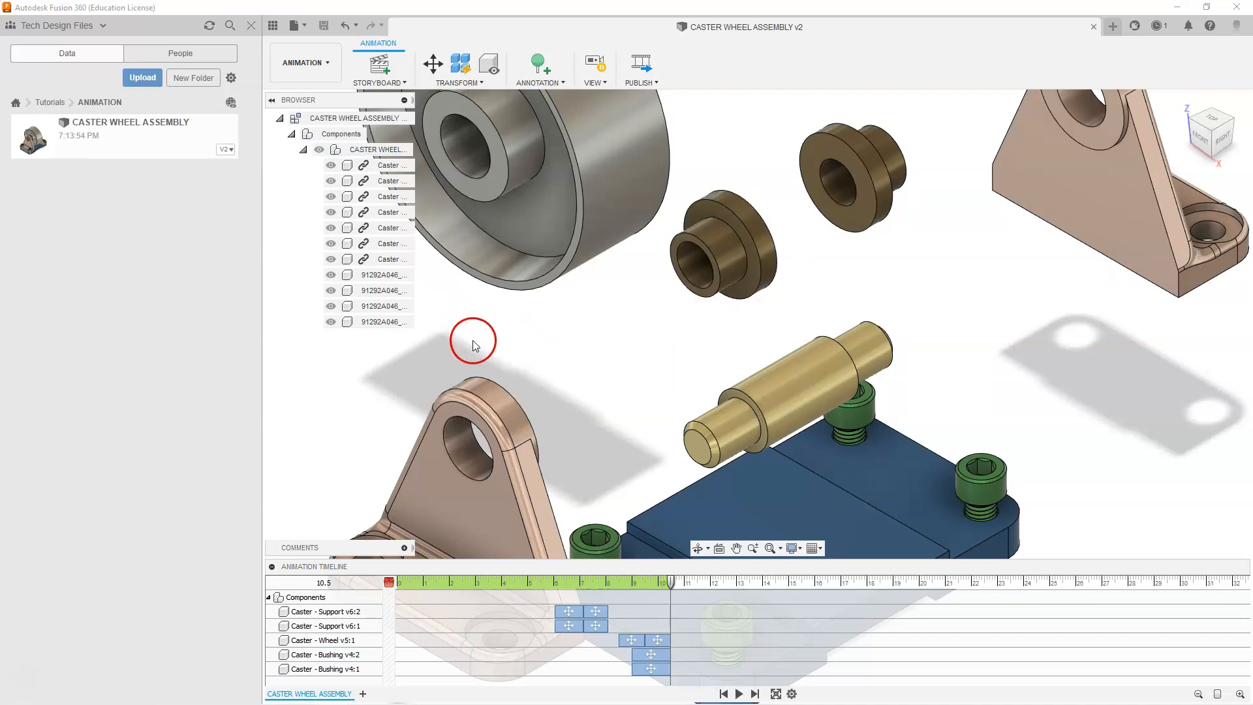
click(479, 393)
drag(671, 579, 539, 582)
click(738, 693)
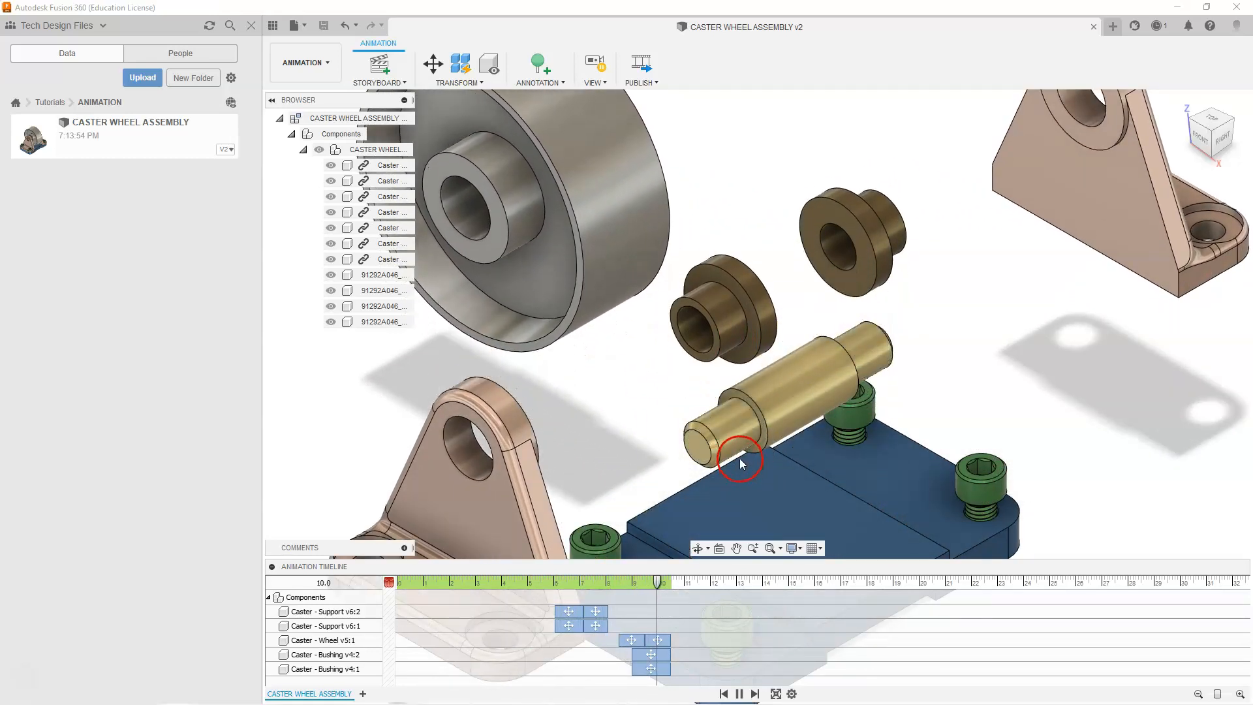
click(746, 241)
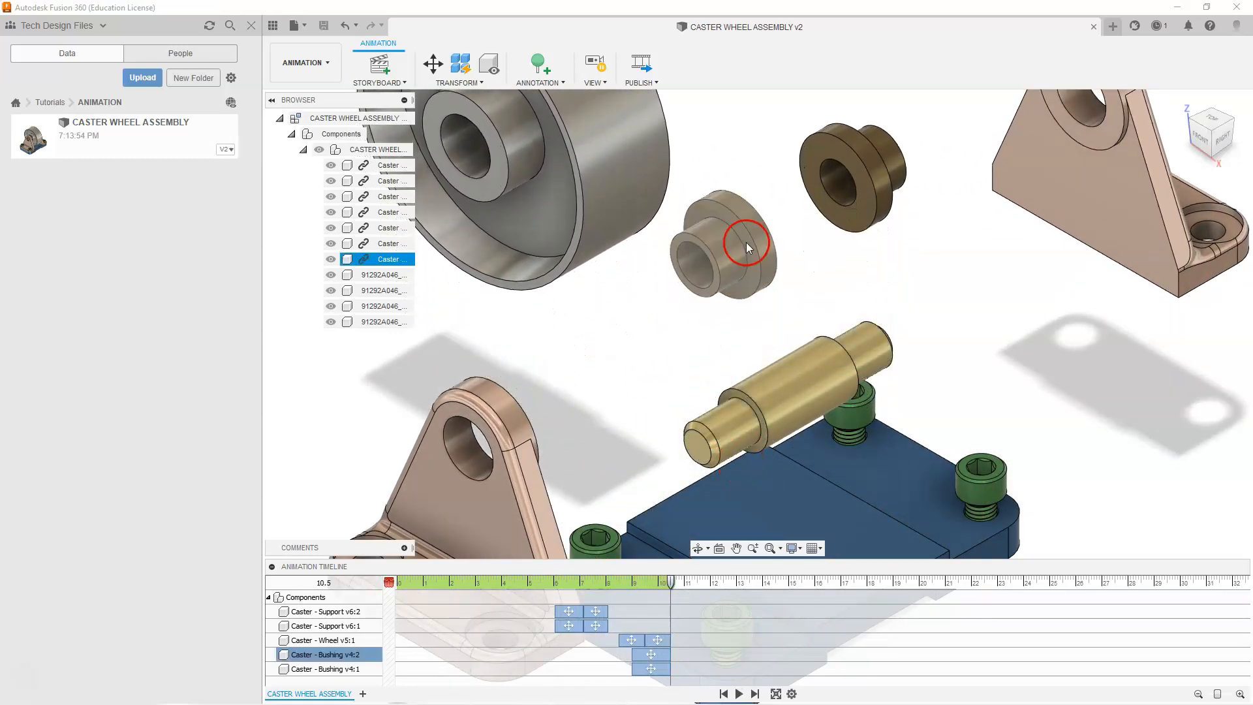
click(515, 417)
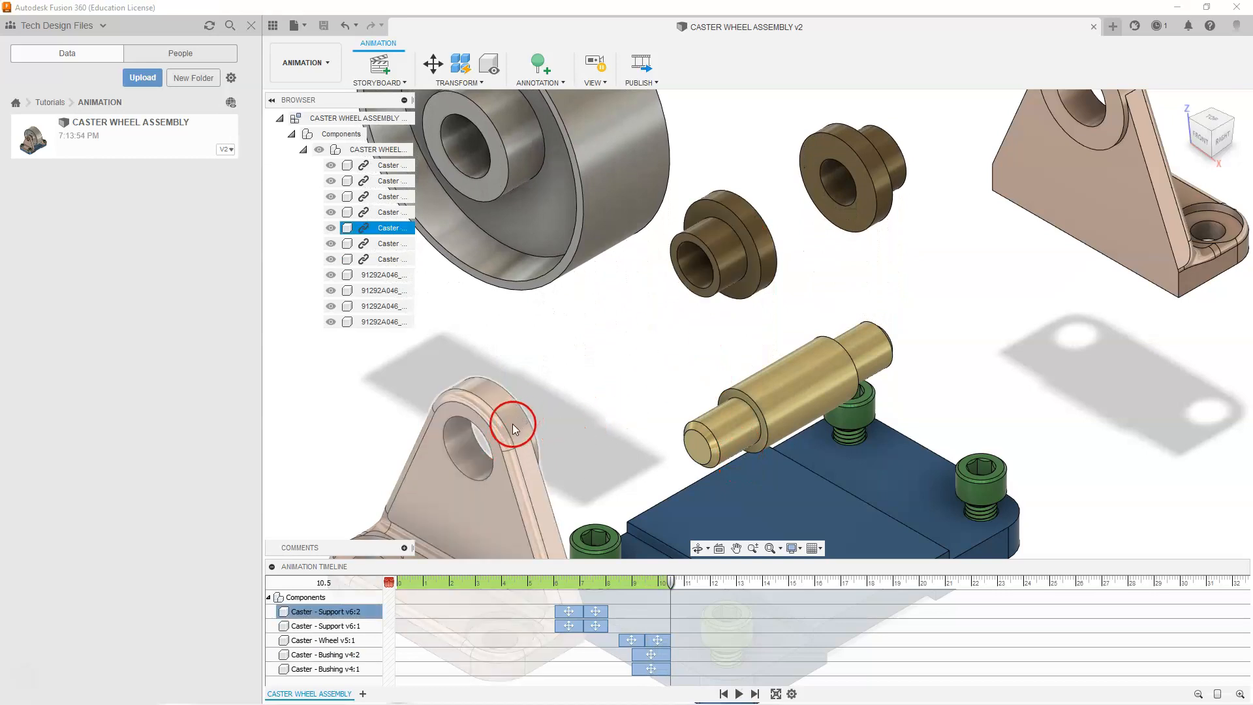
click(713, 340)
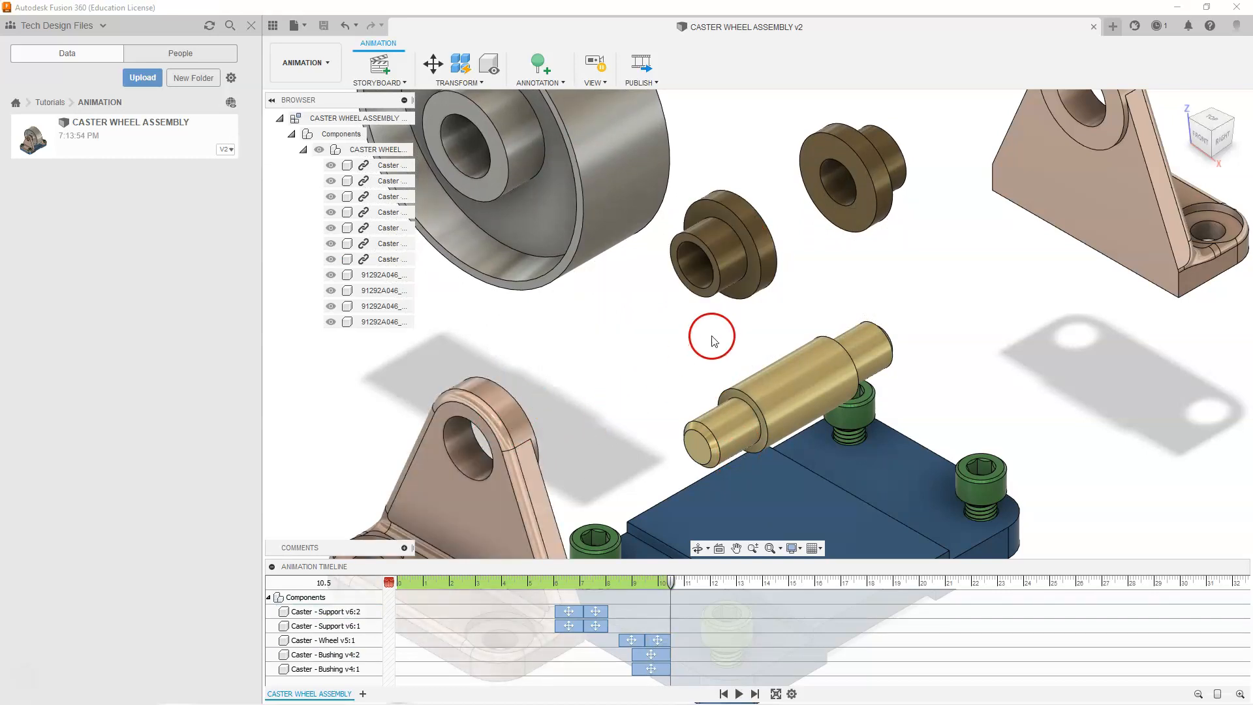
click(748, 254)
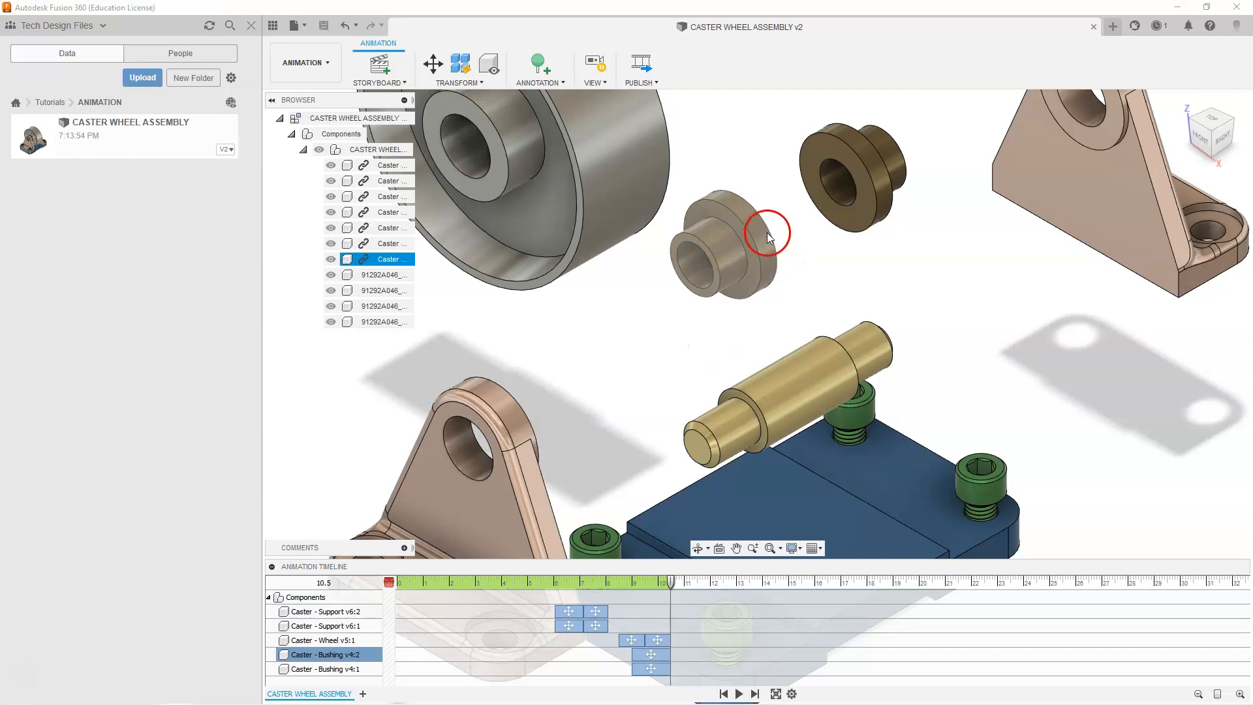
click(793, 227)
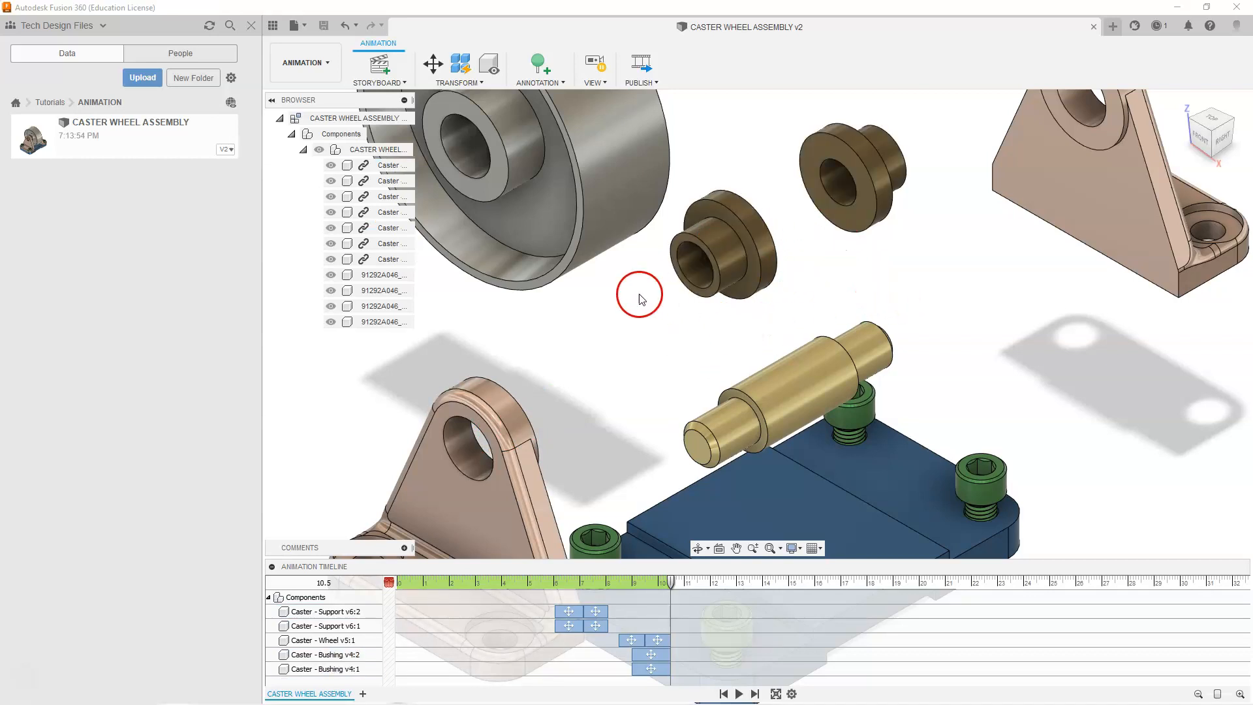
click(476, 130)
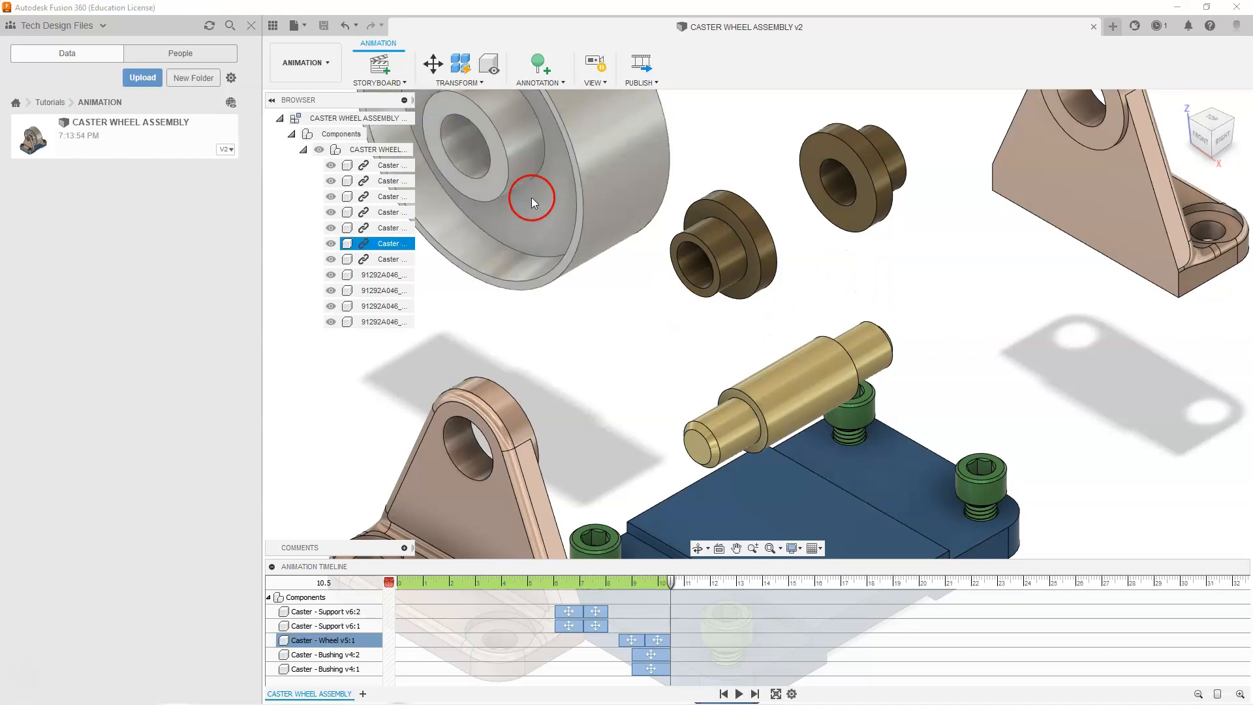
click(567, 298)
click(499, 391)
click(568, 378)
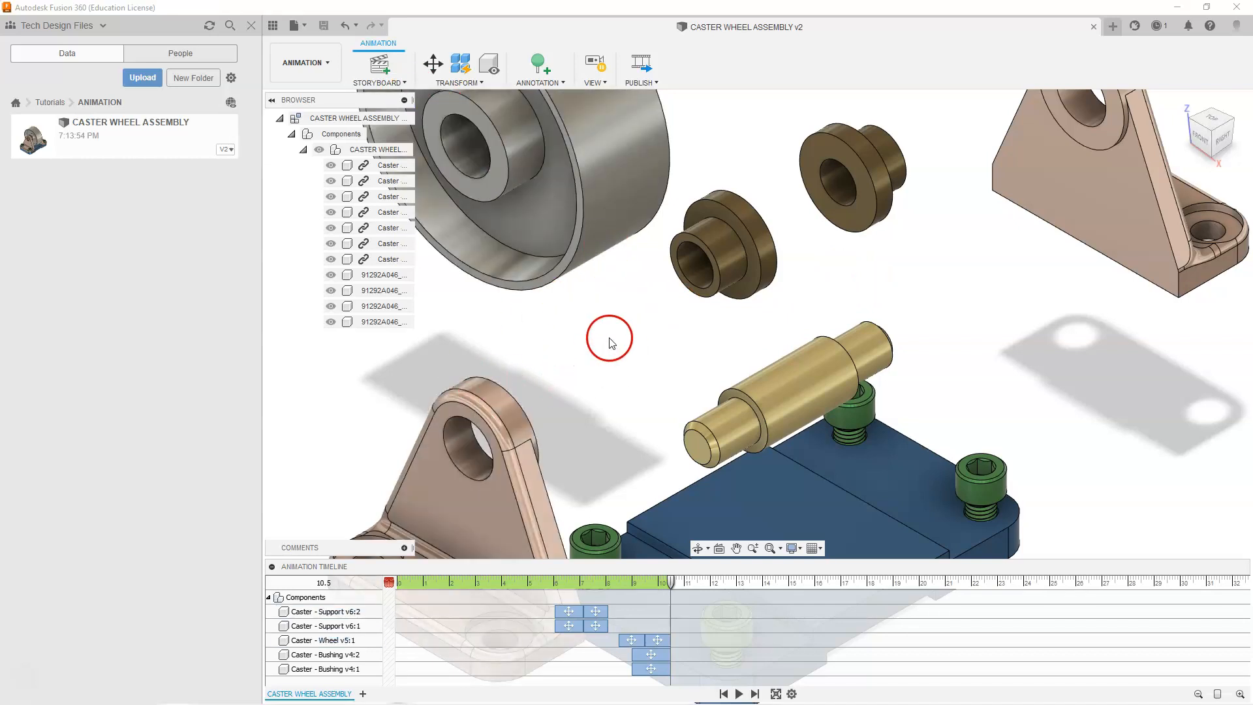
Move Caster - Bushing v4:2 by -12 mm in Z with Transform Components, enabling Split Transforms and ending at 11.5 s
click(433, 64)
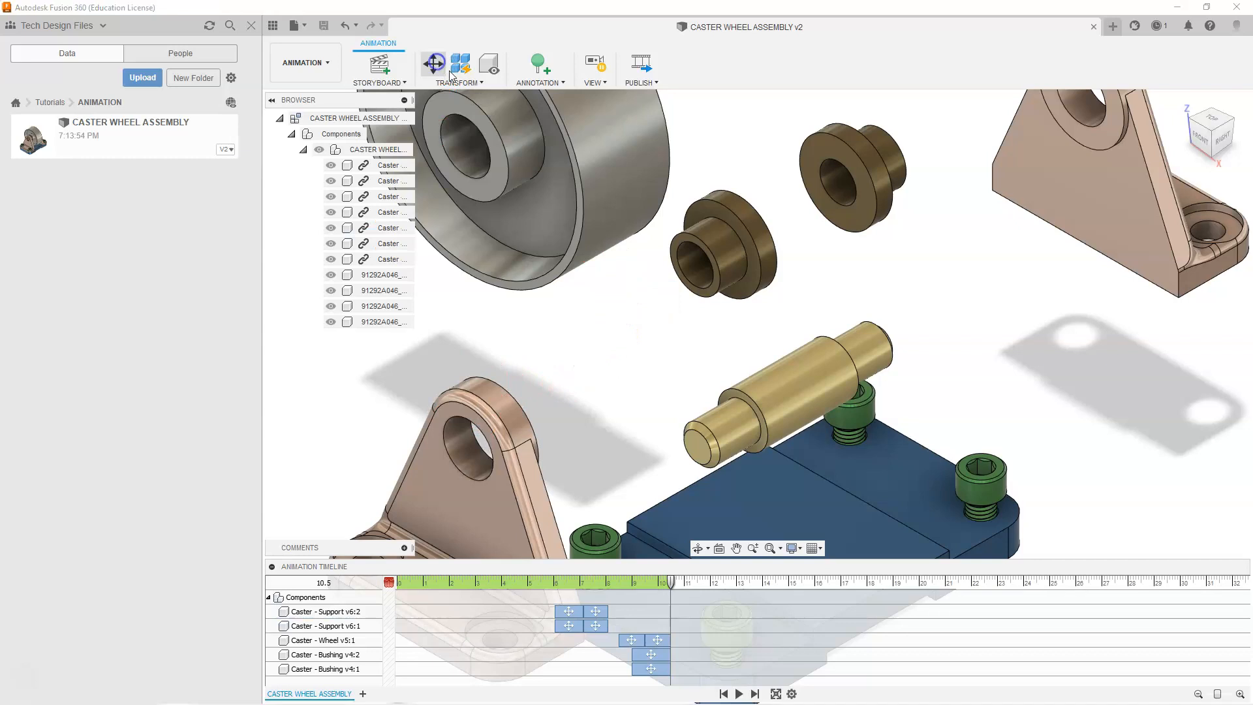
click(727, 242)
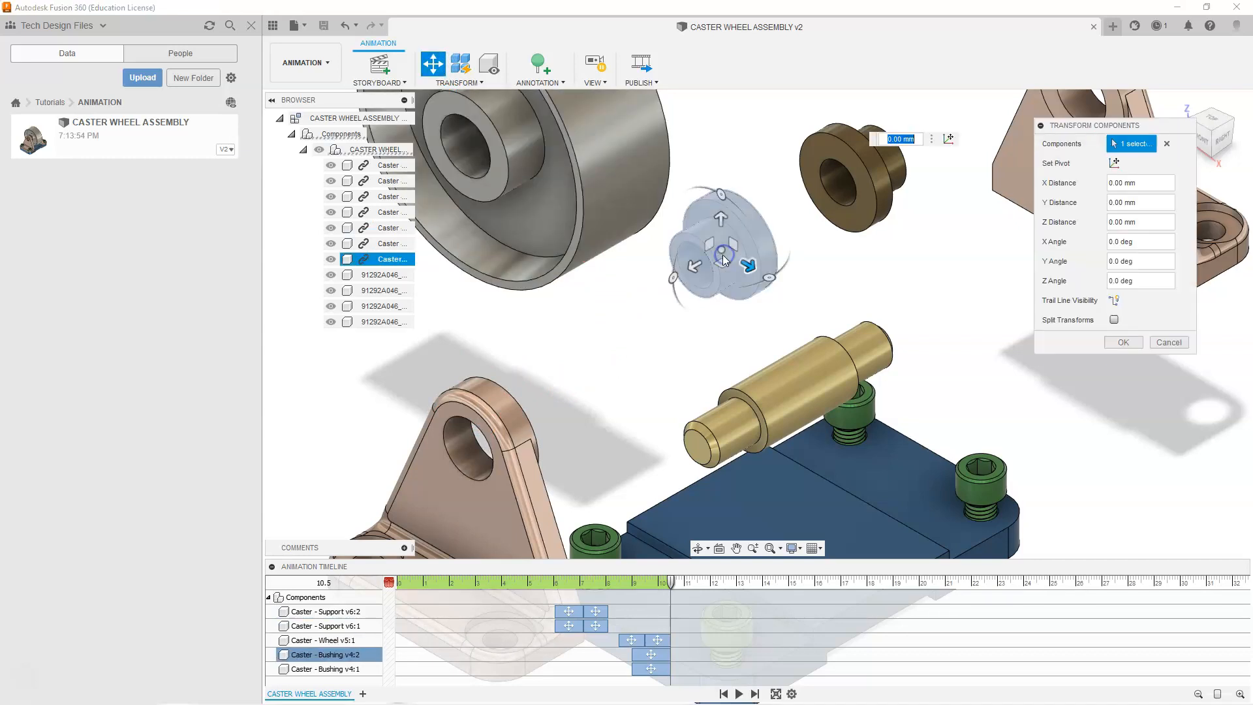
drag(691, 267, 720, 253)
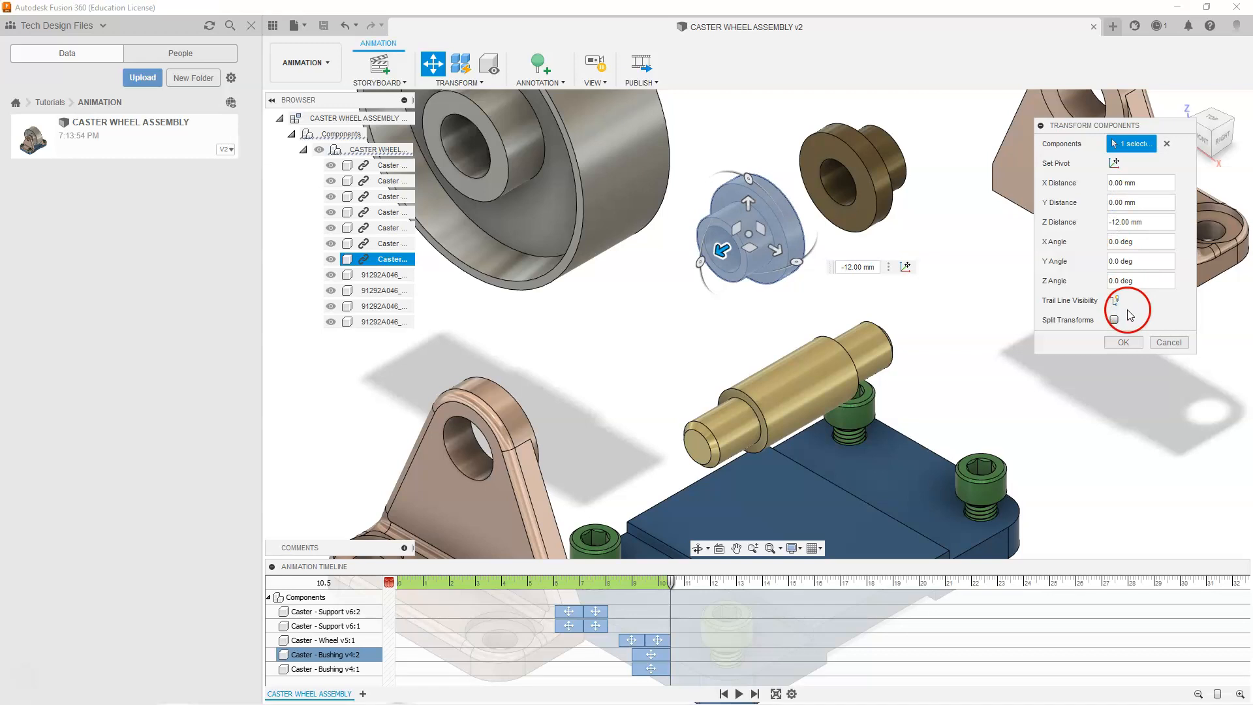
click(1126, 343)
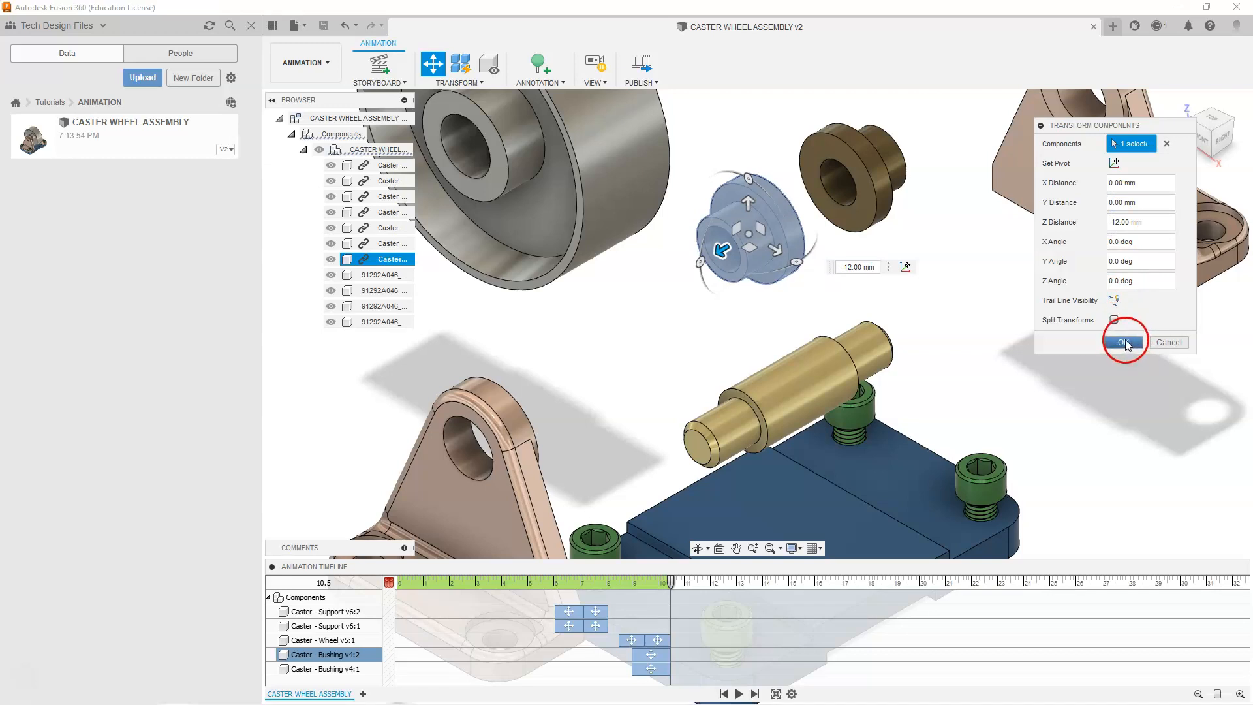
click(1114, 319)
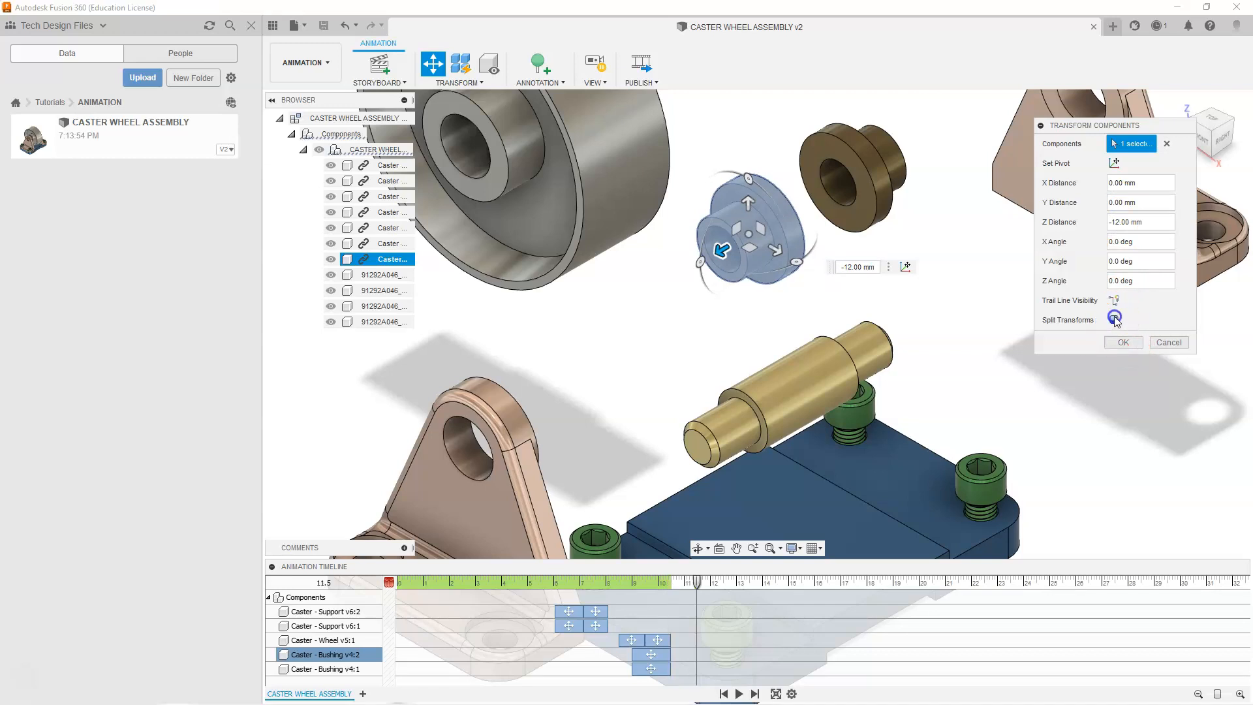
click(1124, 343)
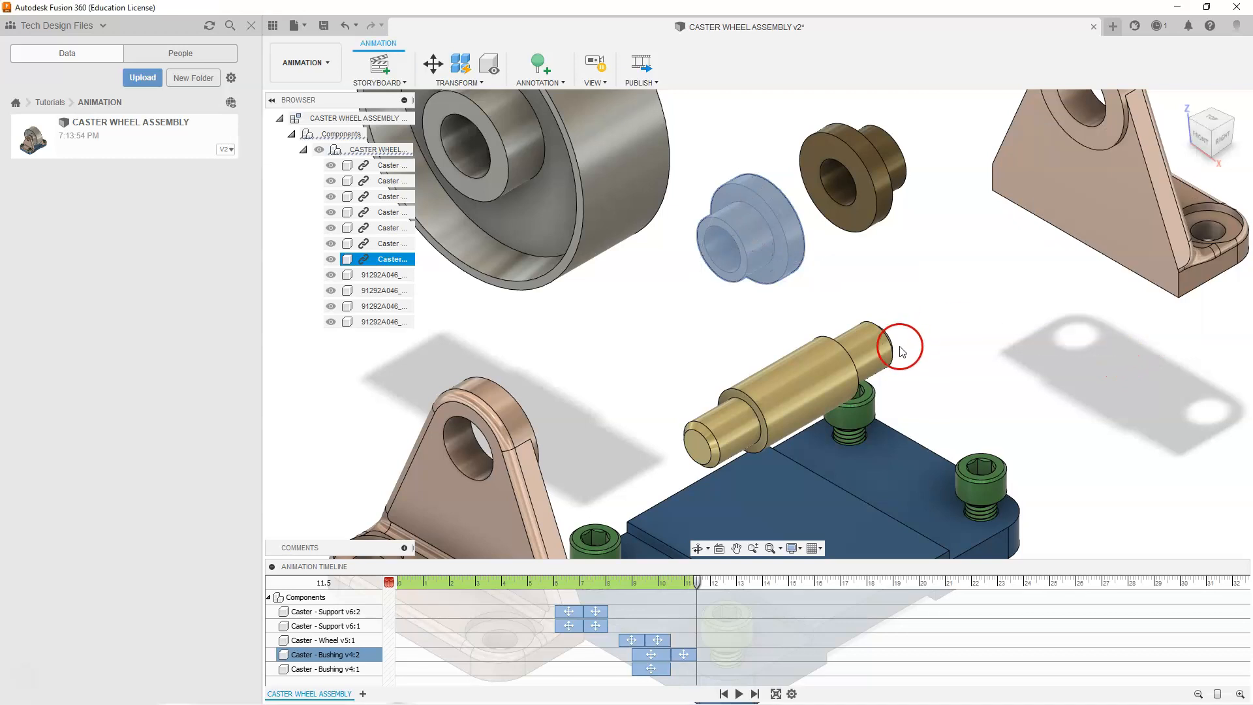
Move Caster - Bushing v4:1 by -12 mm in Z with Transform Components, enabling Split Transforms and ending at 11.5 s
click(875, 202)
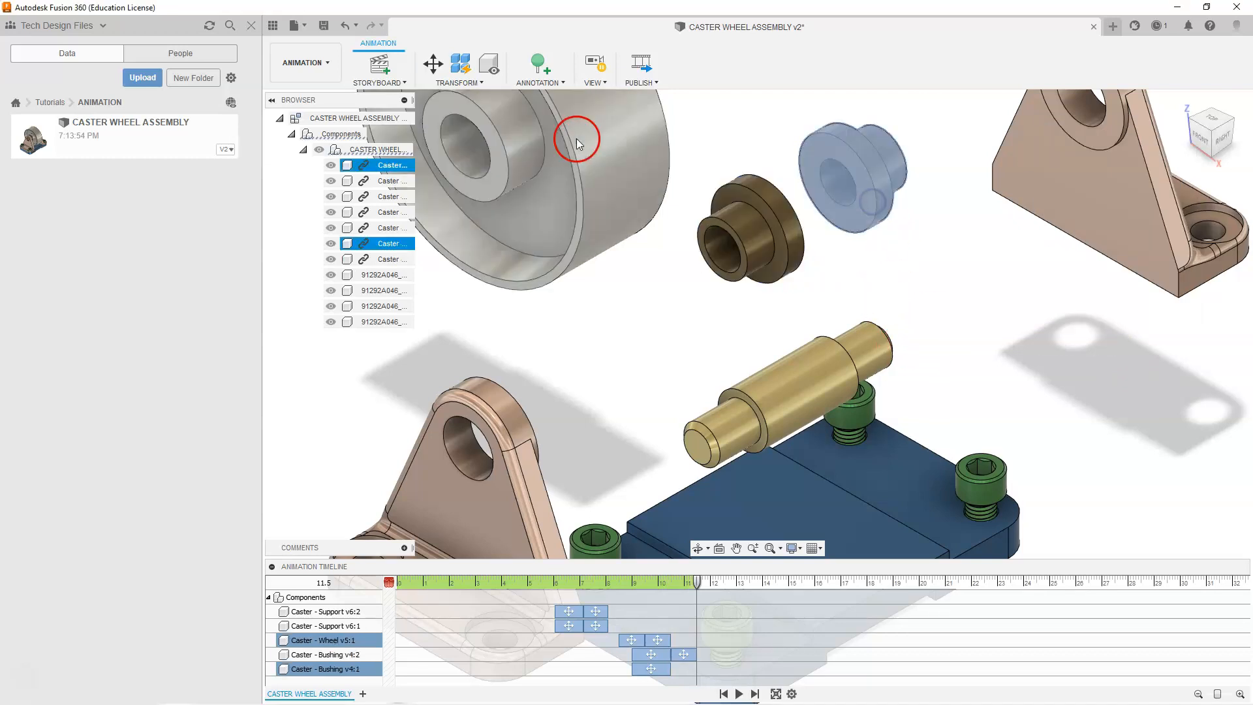
click(434, 63)
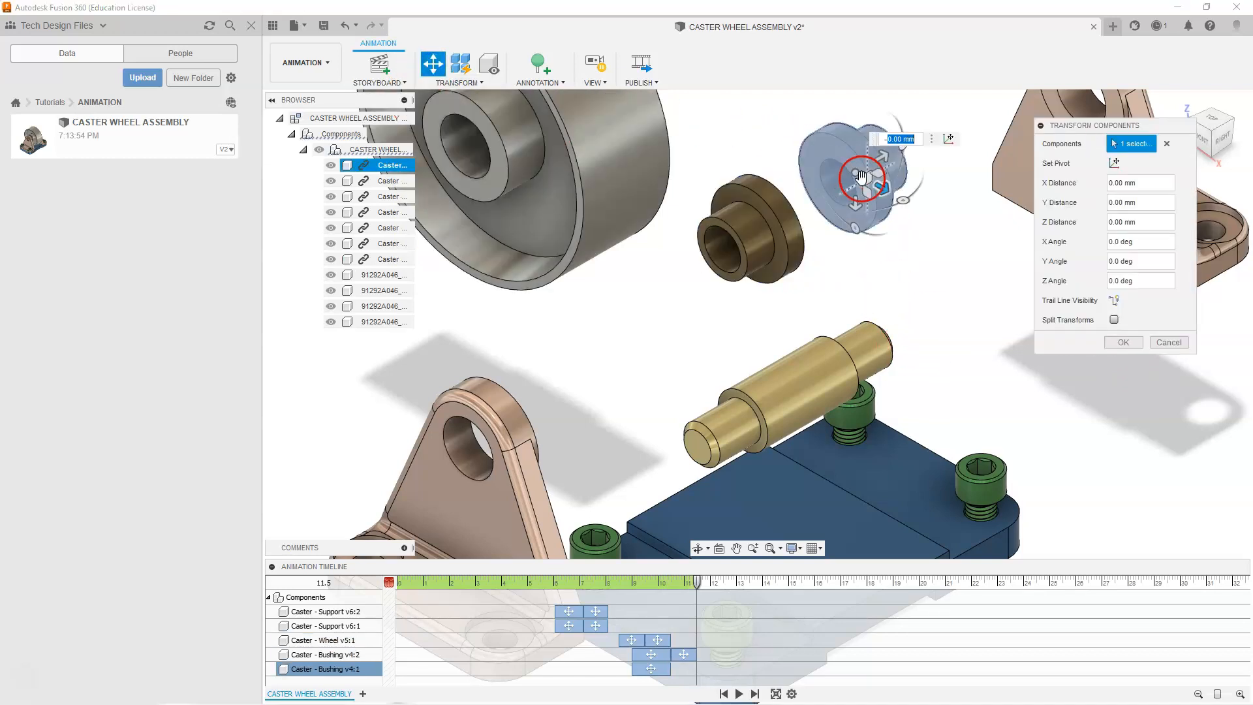
drag(876, 157, 860, 168)
click(1118, 222)
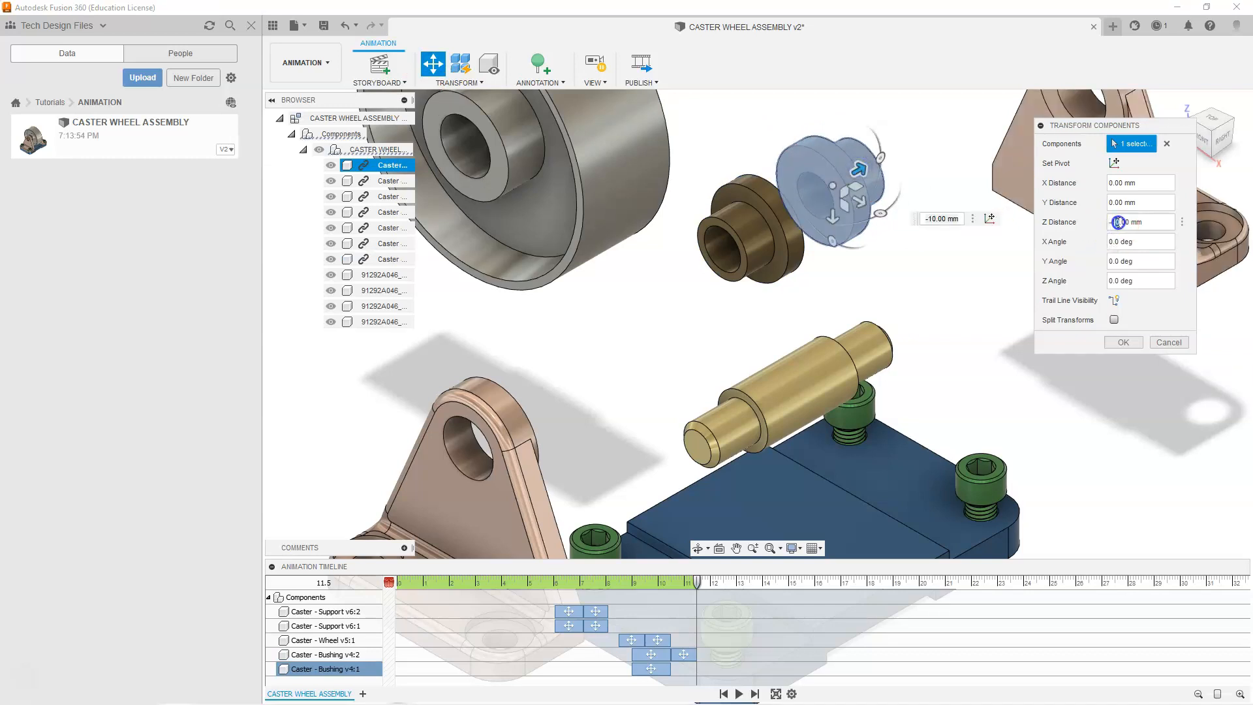
text(12)
click(1113, 319)
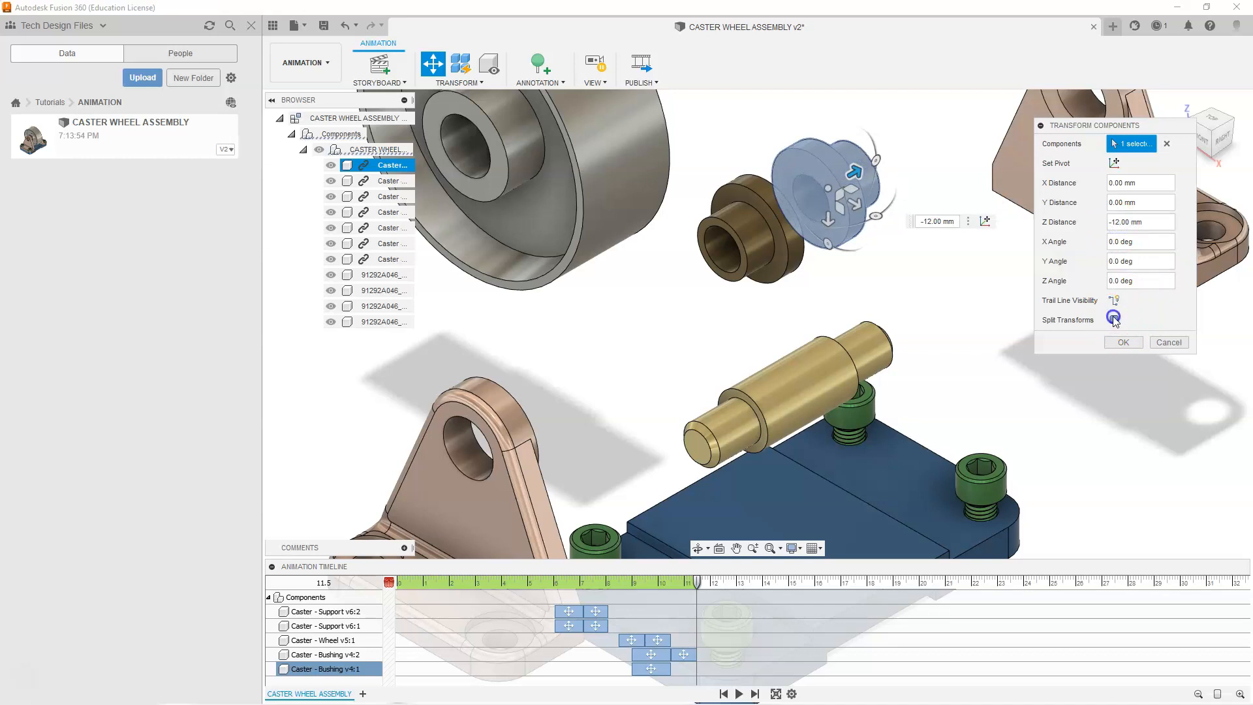
click(1123, 342)
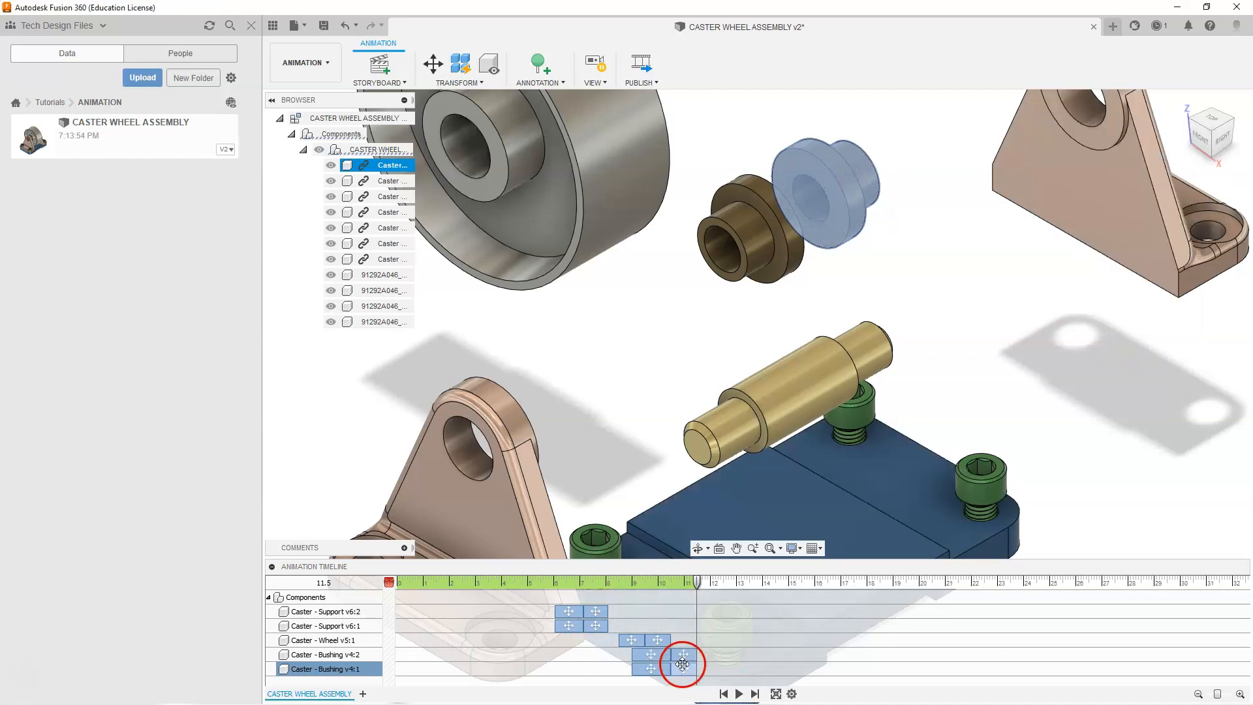
click(568, 330)
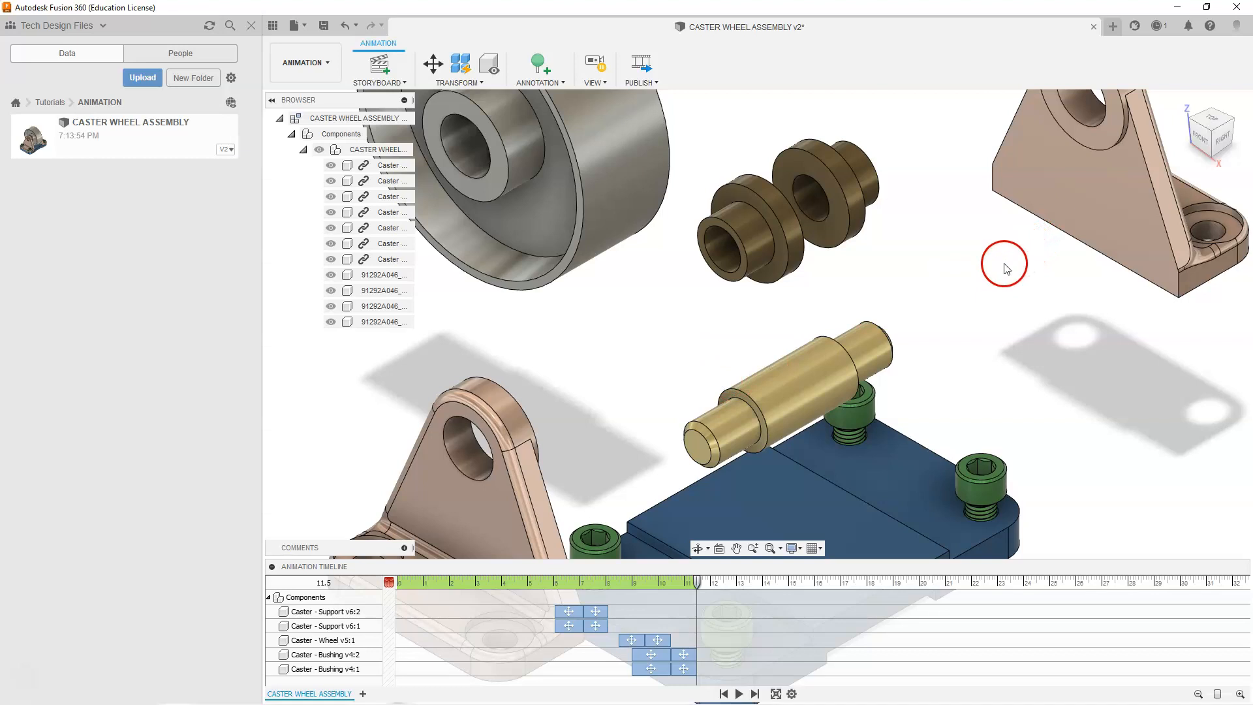
click(518, 414)
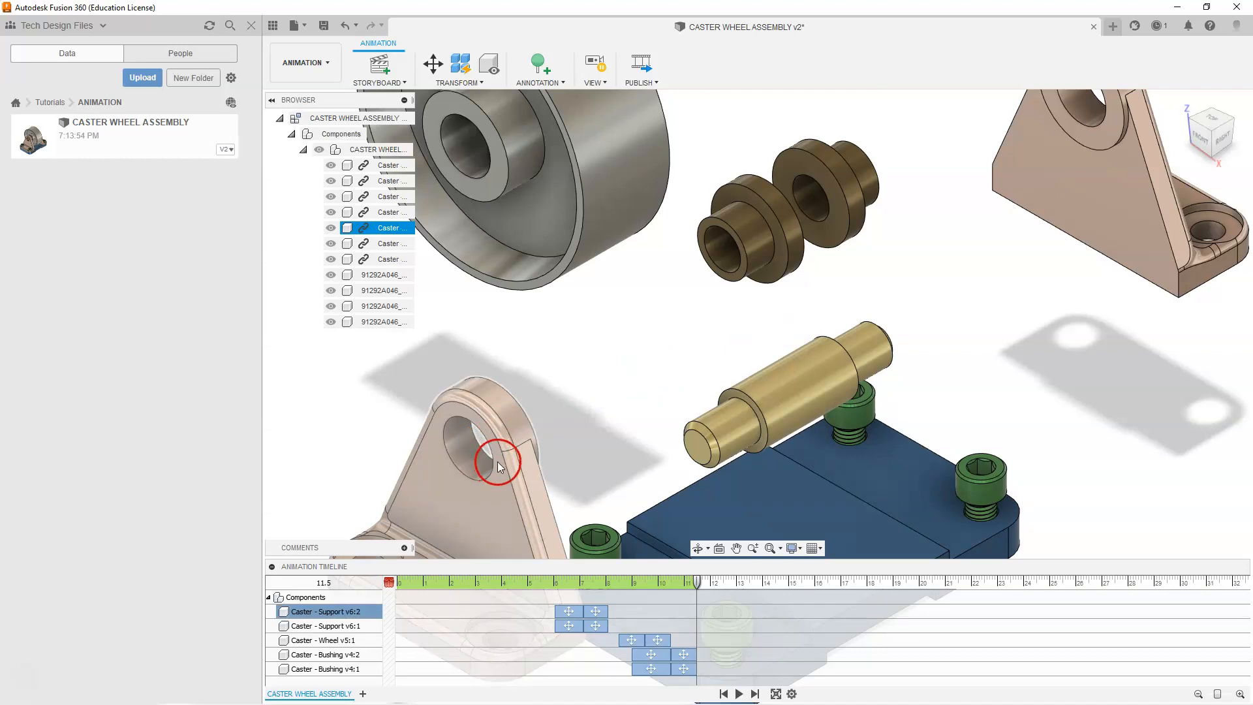
click(625, 501)
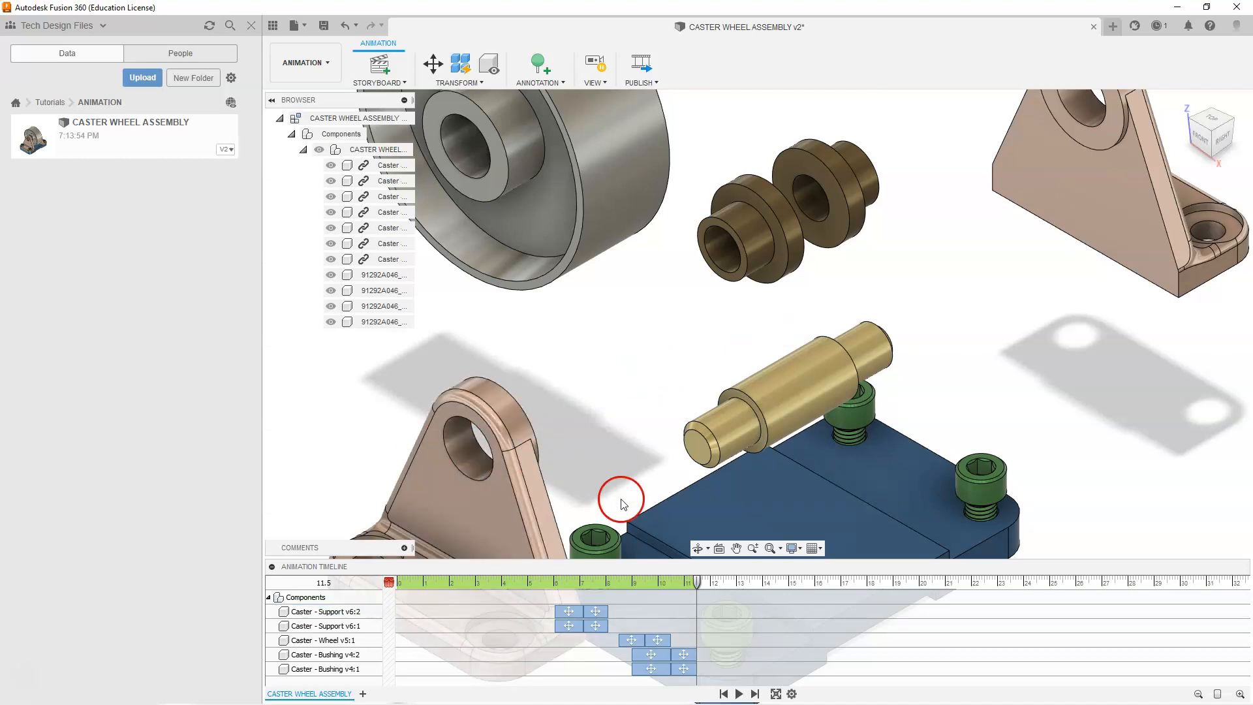
click(785, 253)
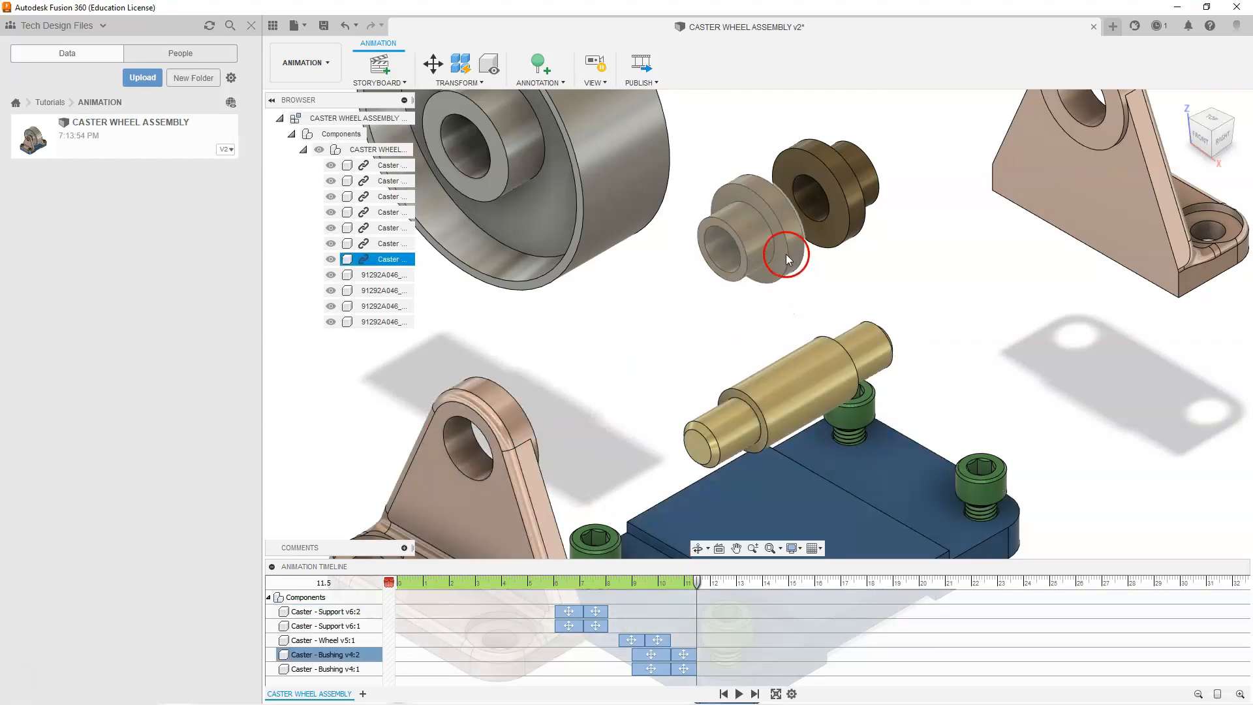
click(514, 421)
click(579, 372)
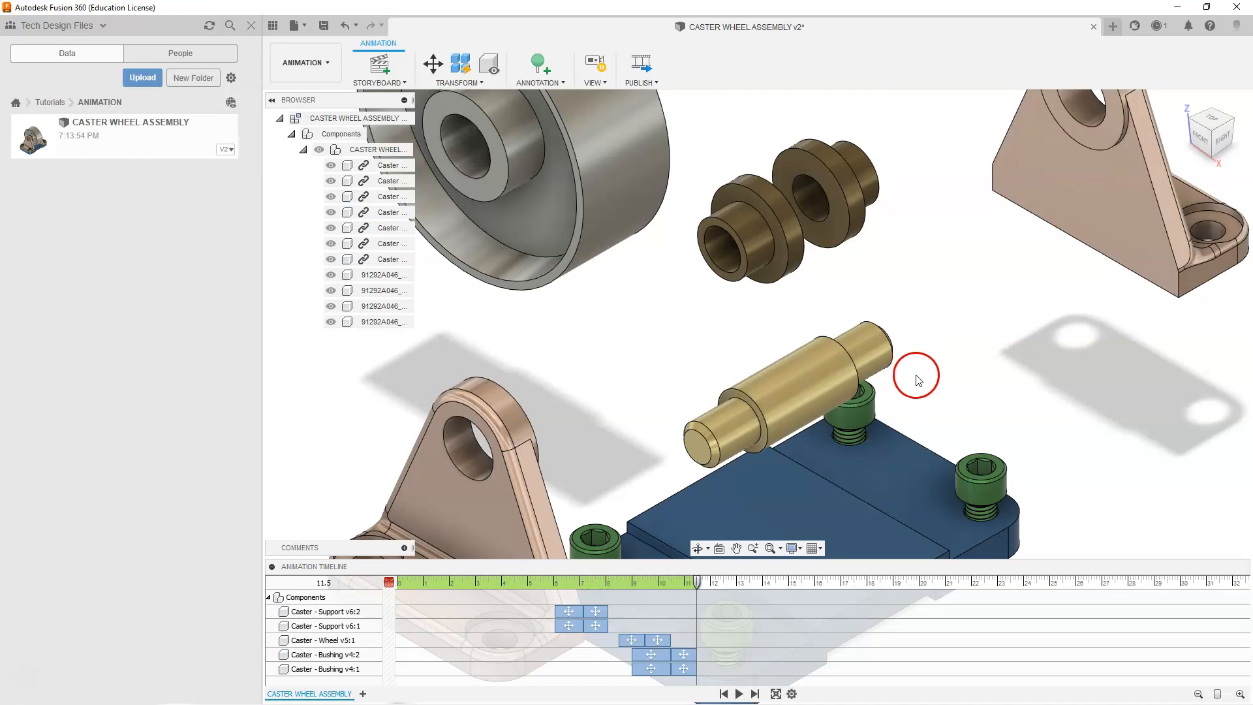
click(1118, 214)
click(1066, 265)
click(968, 297)
Move Caster - Axle v4:1 in positive Y toward Caster - Support v6:1 with Transform Components, ending at 11.5 s
click(432, 63)
click(813, 379)
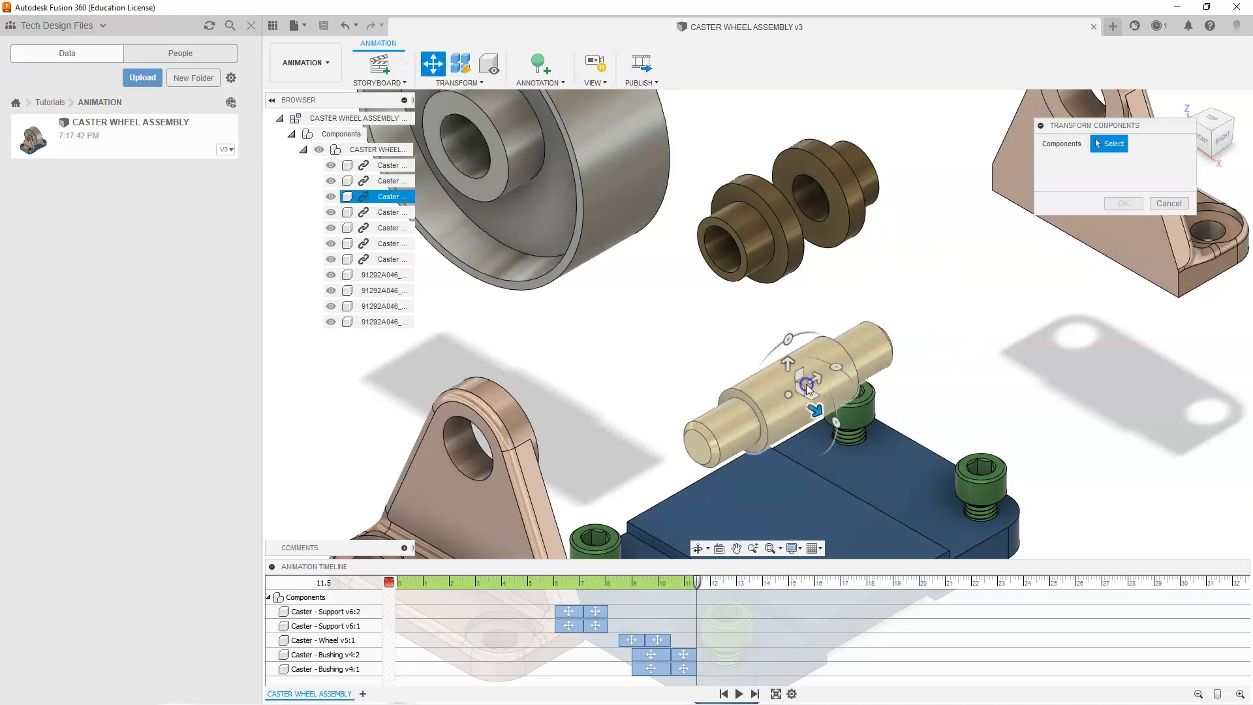
drag(813, 380, 990, 271)
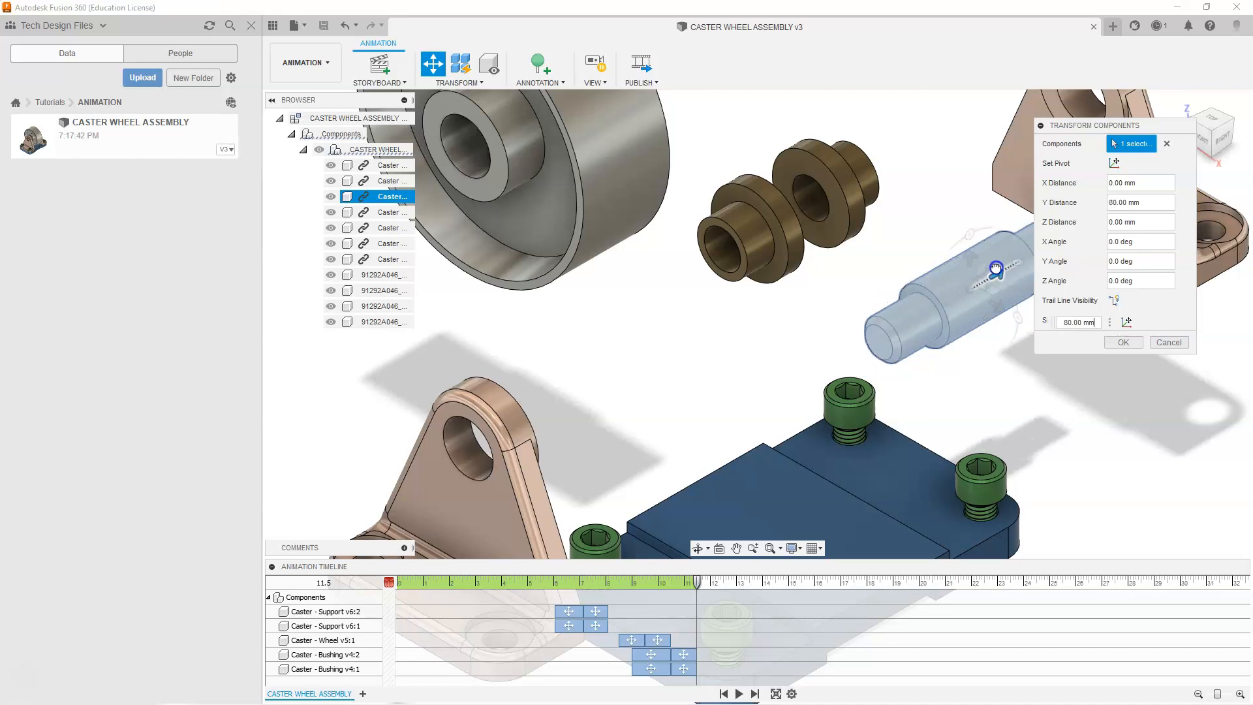
drag(998, 267, 1038, 239)
click(1124, 343)
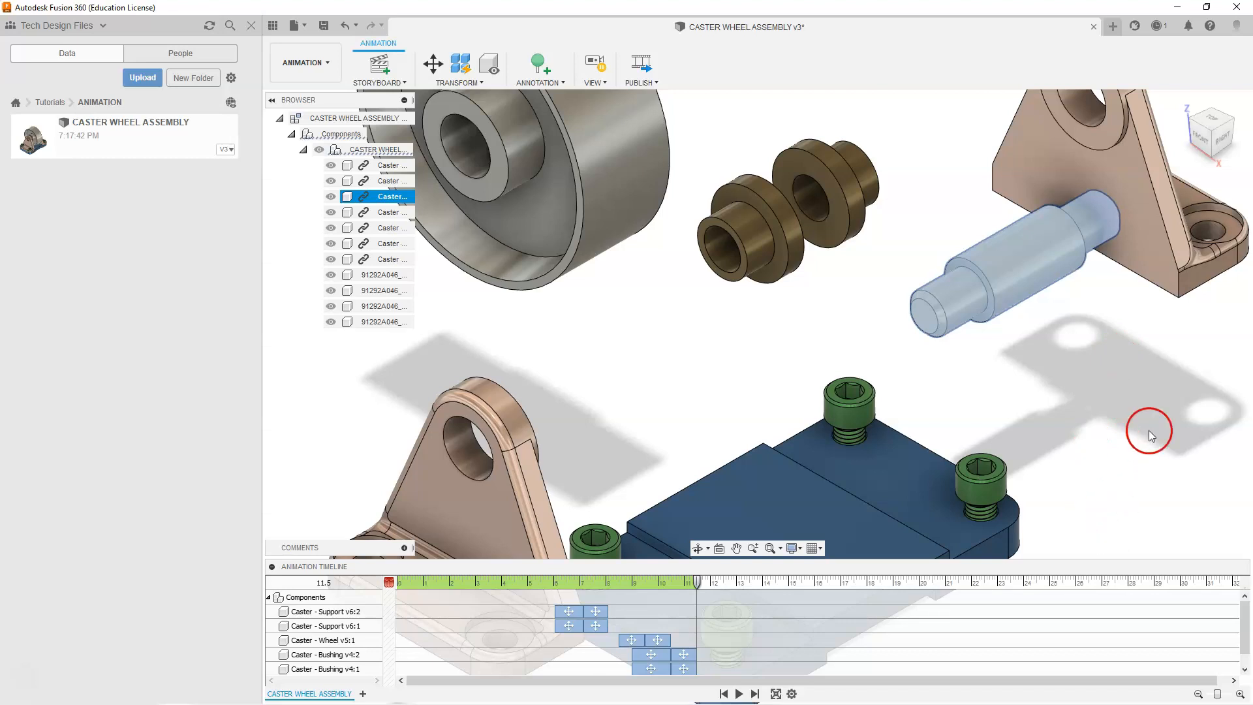
click(803, 287)
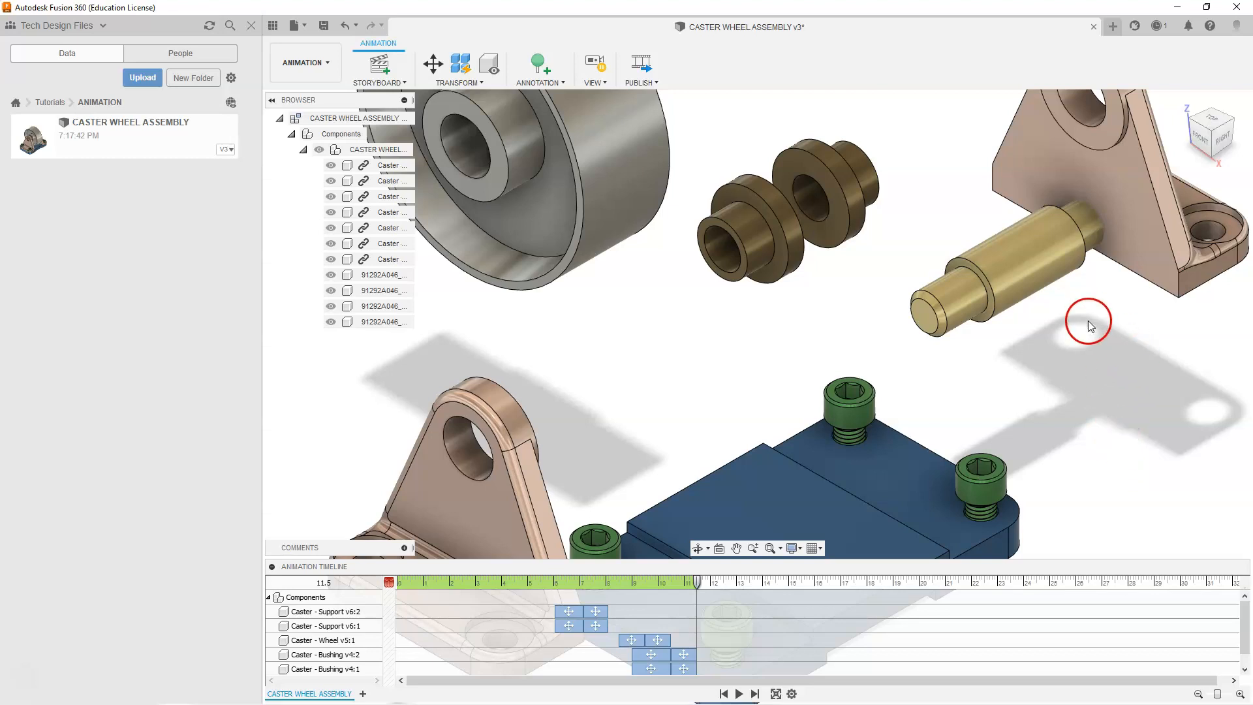
Examine the clearance between the moved axle and Caster - Support v6:1, and pick out both supports for comparison
click(1134, 219)
click(1095, 247)
click(1096, 312)
click(1165, 244)
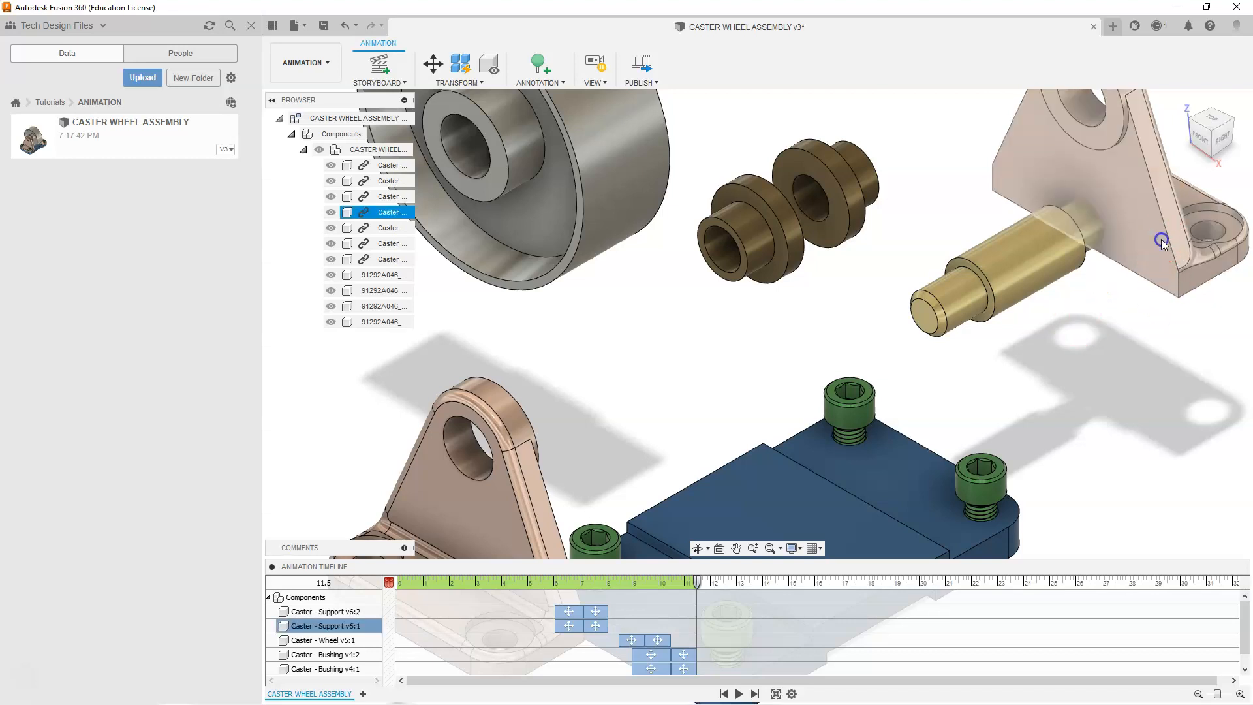
ctrl+click(511, 414)
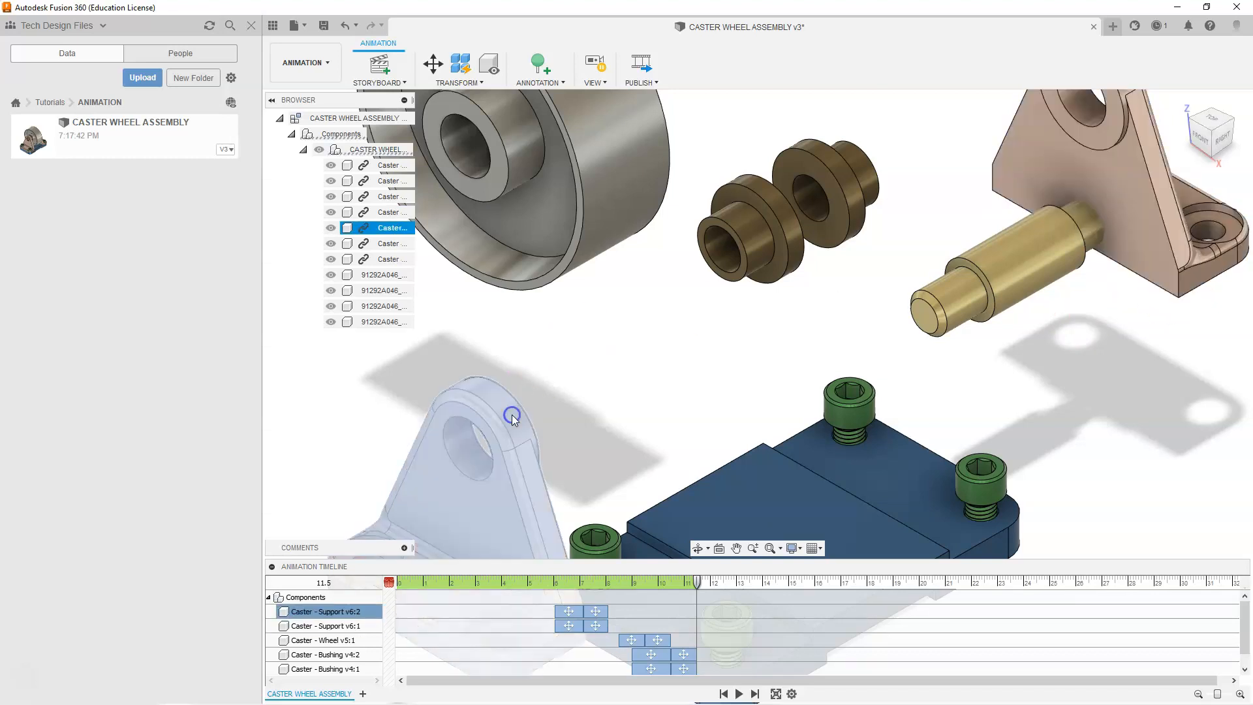
ctrl+click(1124, 210)
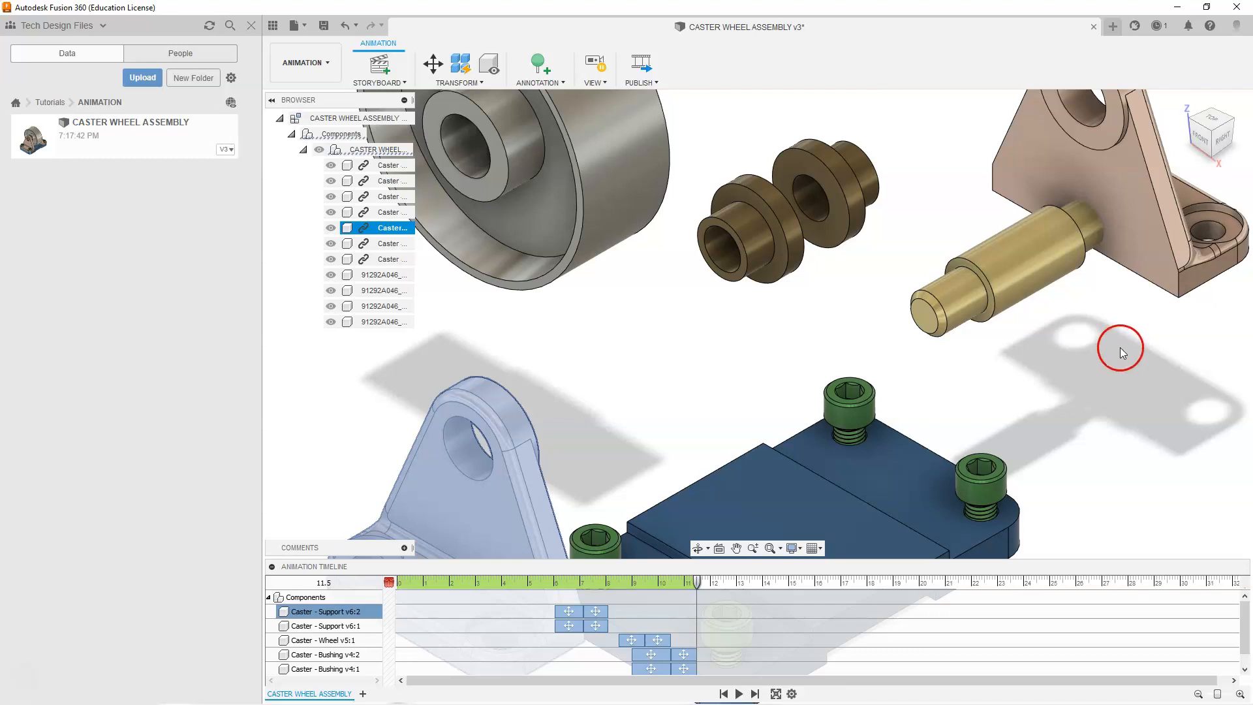
ctrl+click(1108, 193)
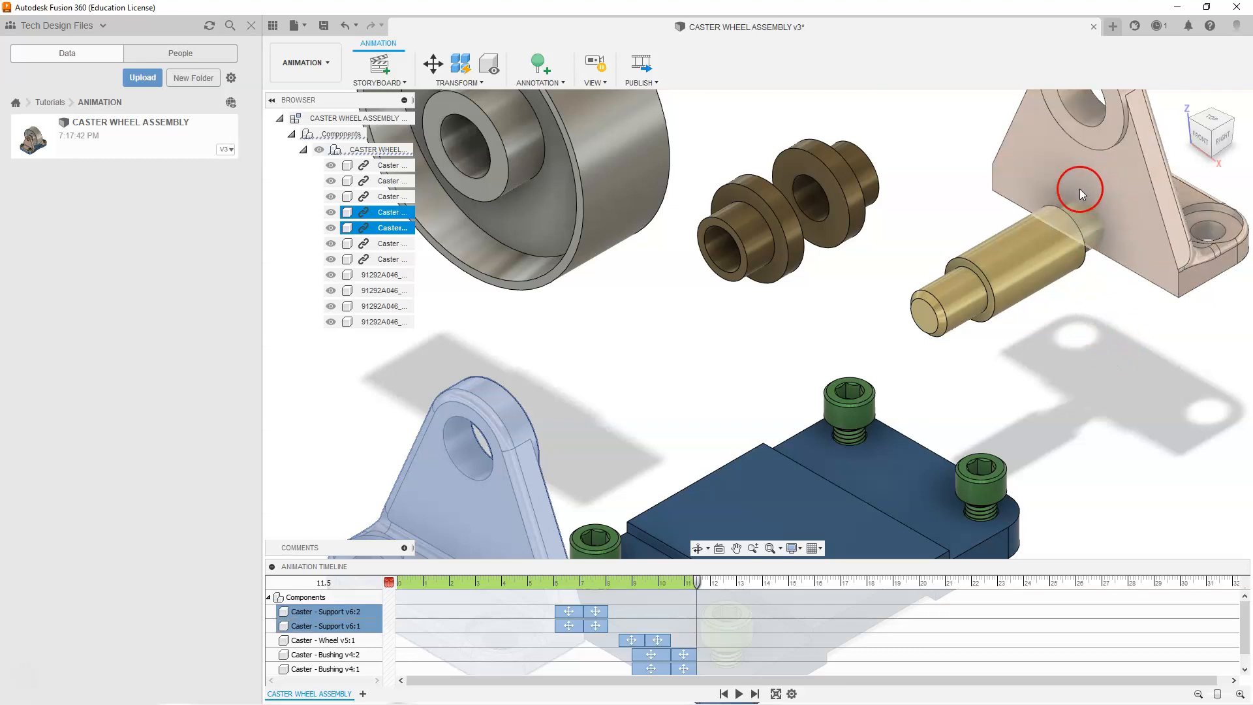
ctrl+click(1097, 208)
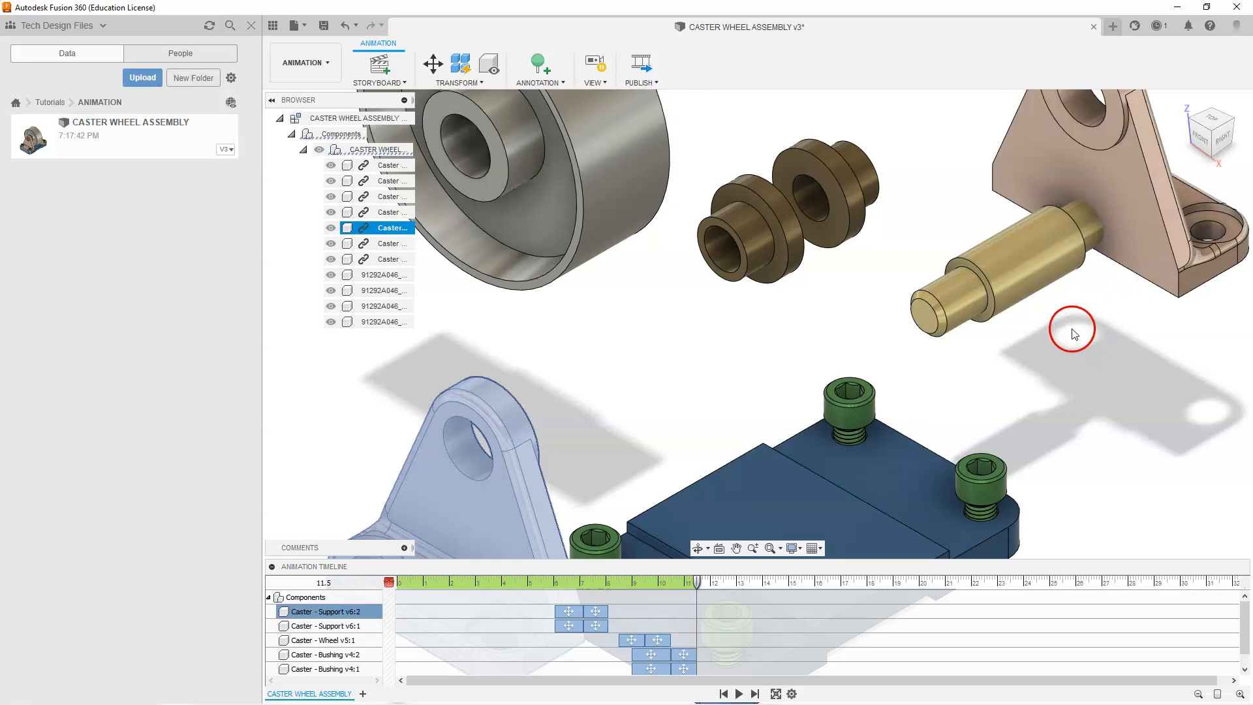
Edit the first move action of Caster - Support v6:2, setting its Z distance to 70 mm
mouse_move(695, 580)
mouse_down()
mouse_move(559, 586)
mouse_move(707, 582)
mouse_up()
click(569, 612)
click(581, 609)
click(573, 611)
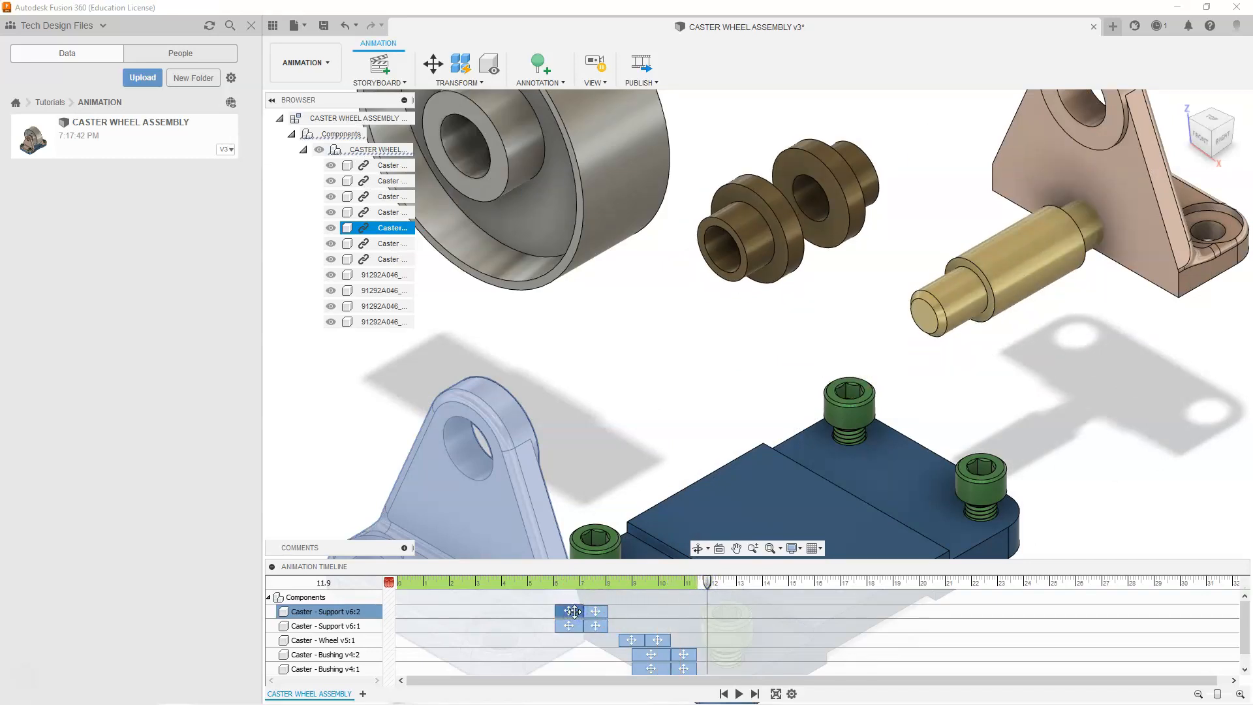
right_click(574, 612)
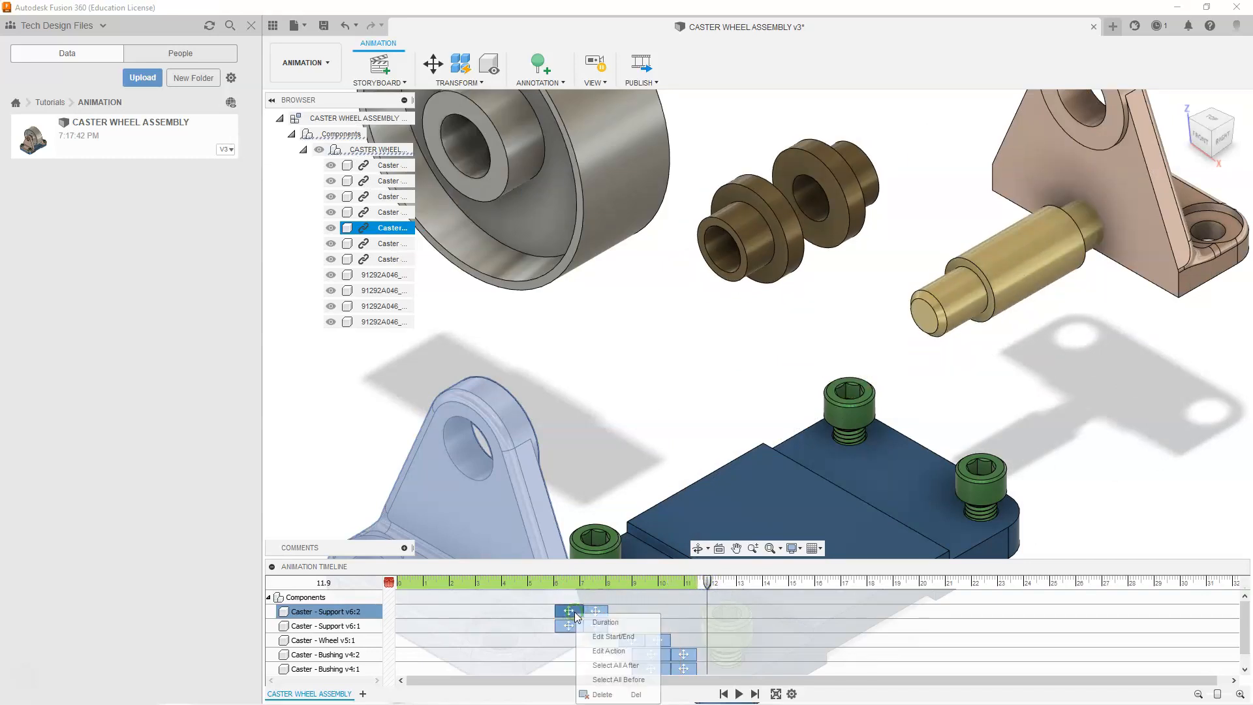
click(610, 651)
click(950, 318)
click(1112, 203)
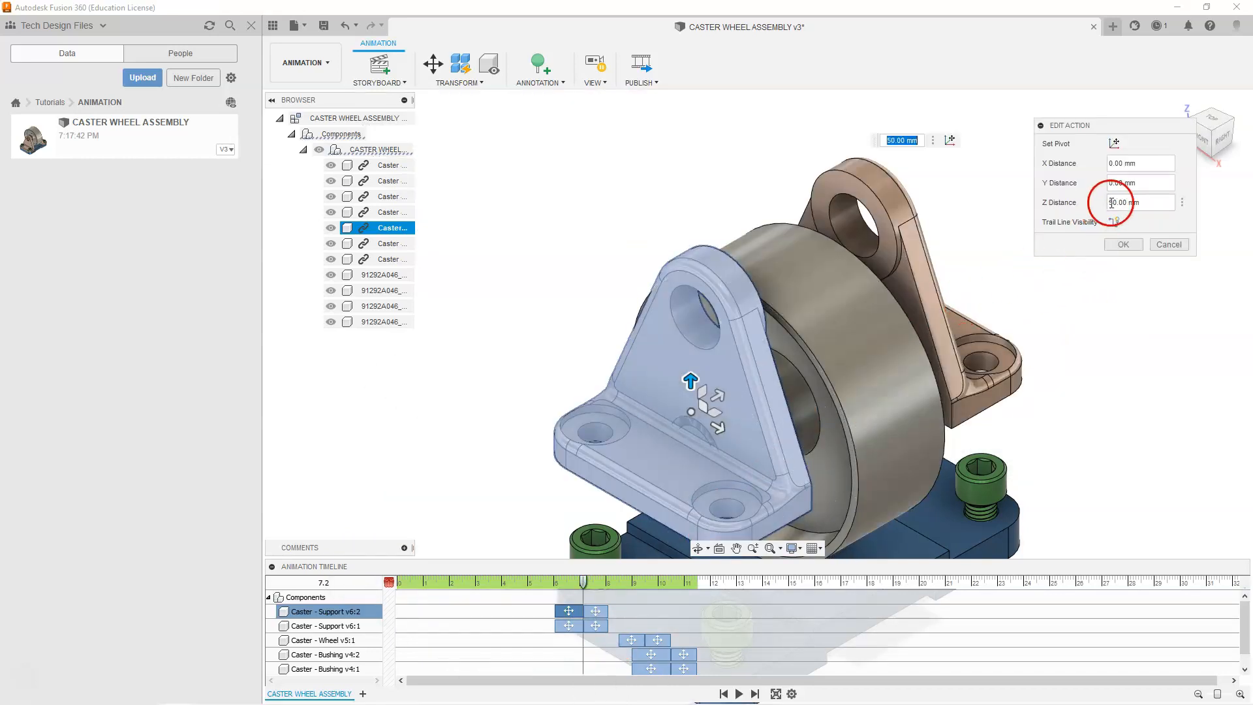
double_click(1109, 202)
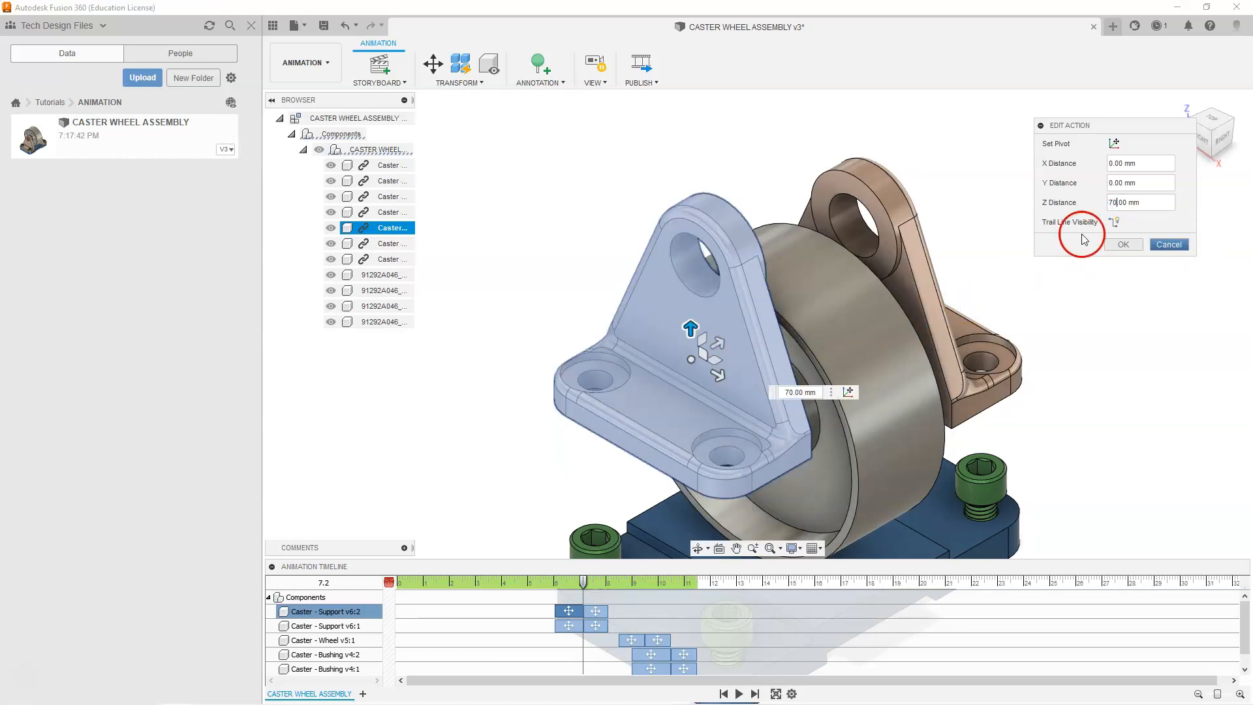
click(1123, 244)
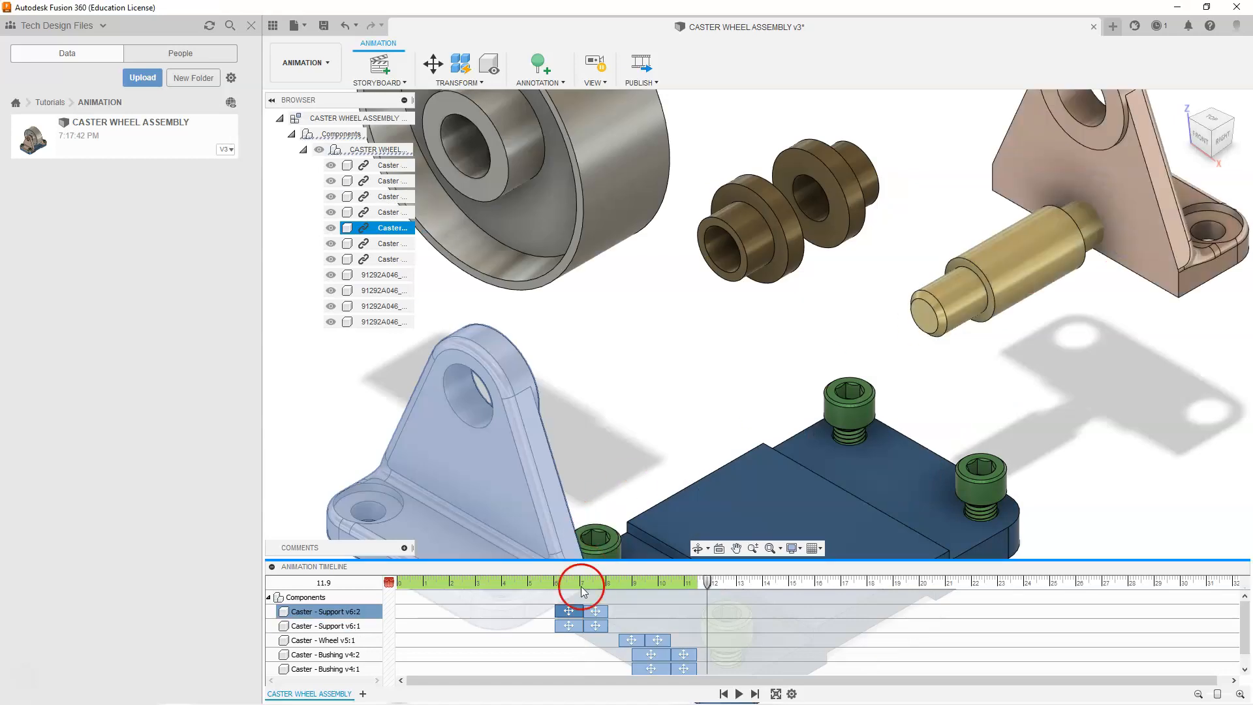
Edit the first move action of Caster - Support v6:1, setting its Z distance to 70 mm
right_click(571, 624)
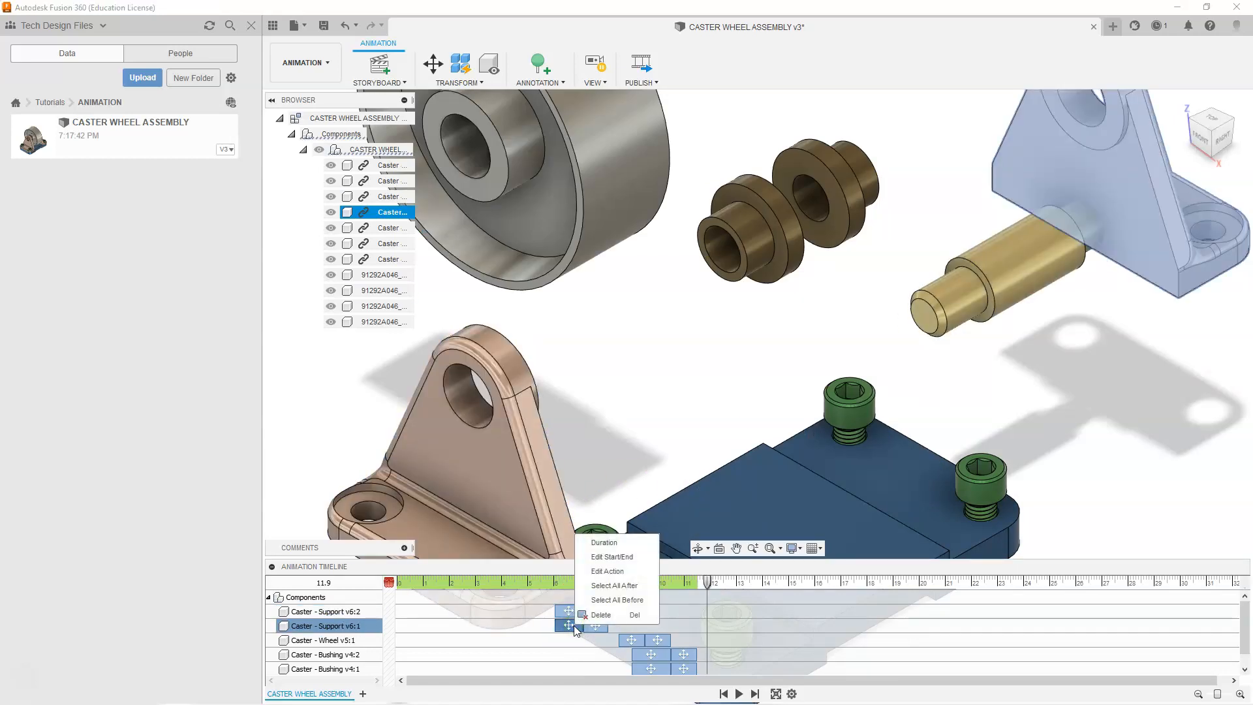
click(607, 571)
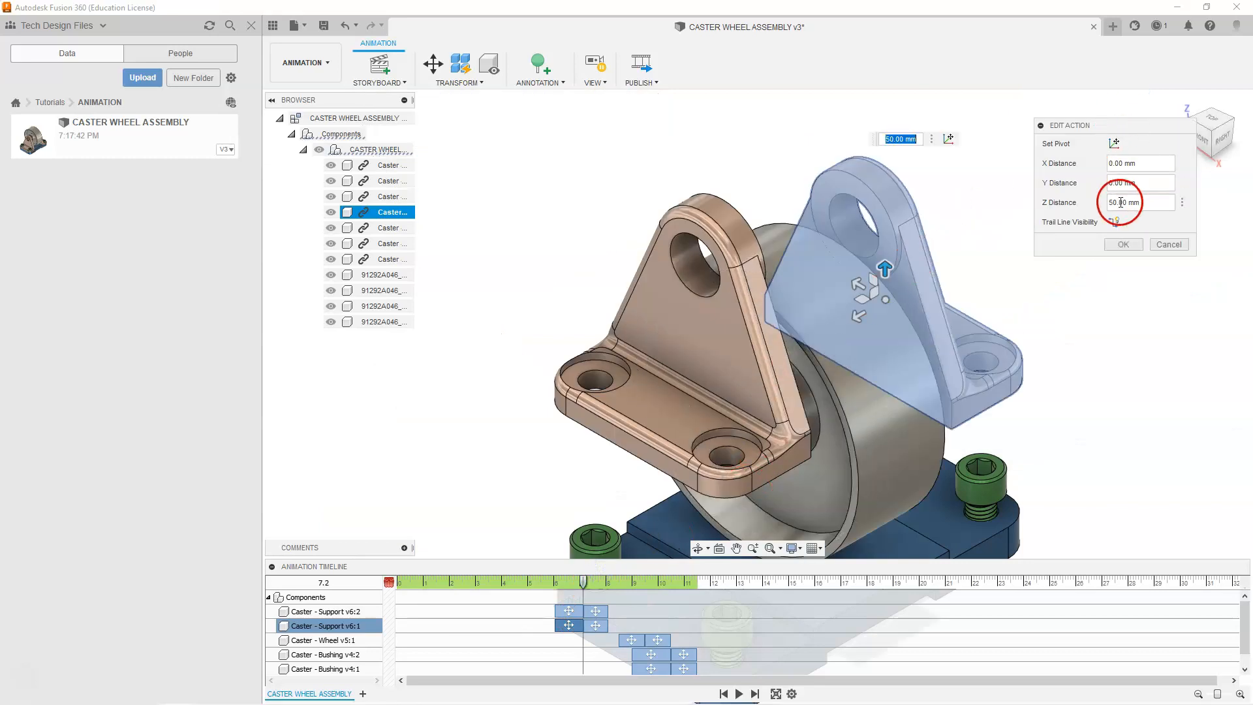
drag(1117, 203, 1085, 209)
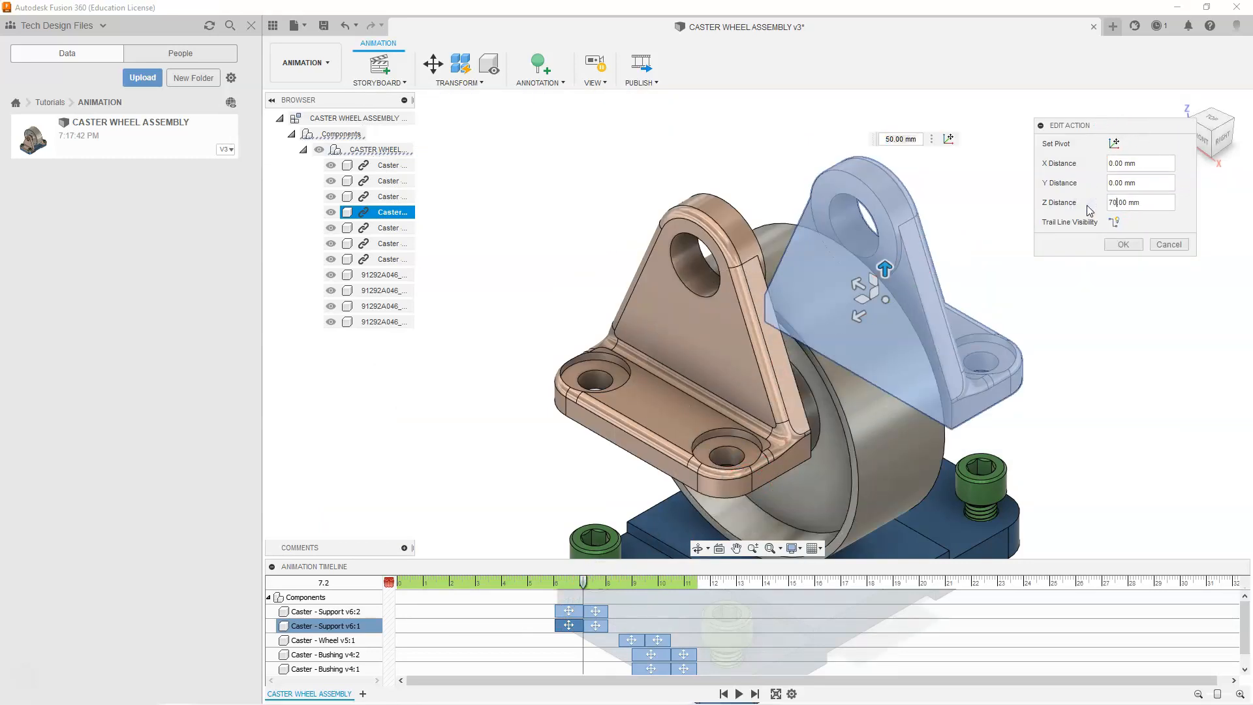
click(1122, 244)
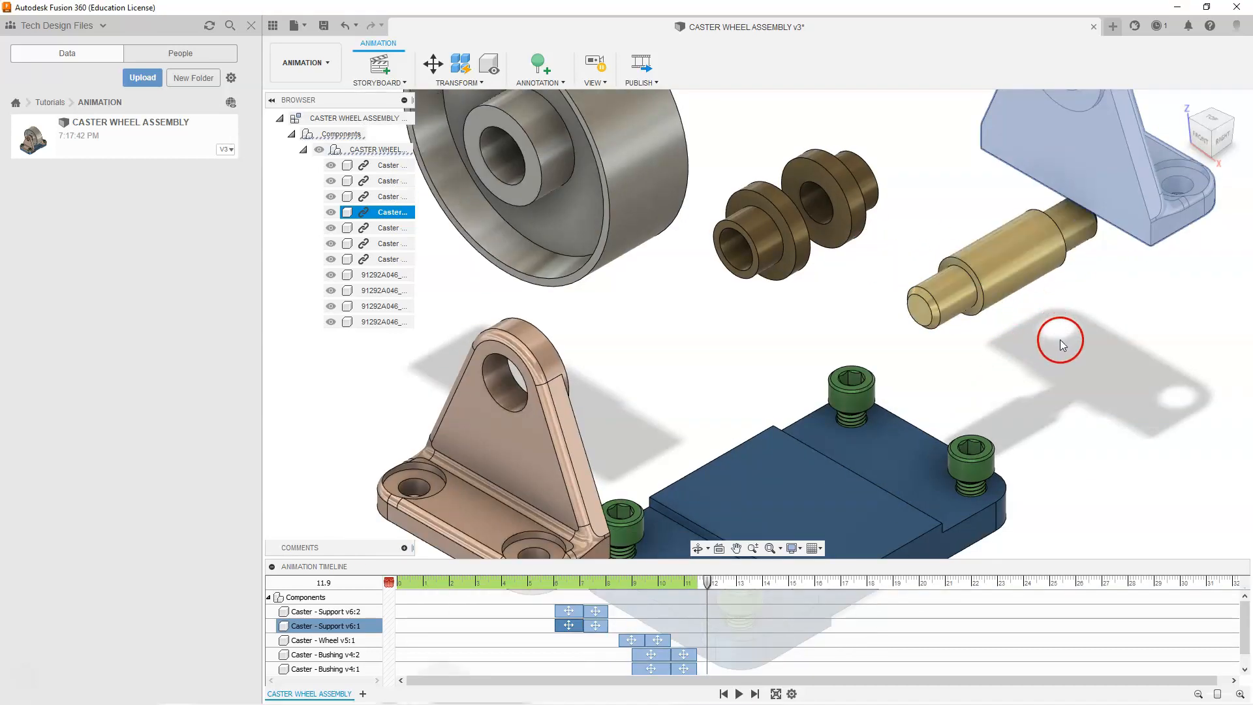
Select Caster - Axle v4:1 alone and enlarge the animation timeline enough to show the axle's action row
shift+middle_drag(1075, 393, 1022, 363)
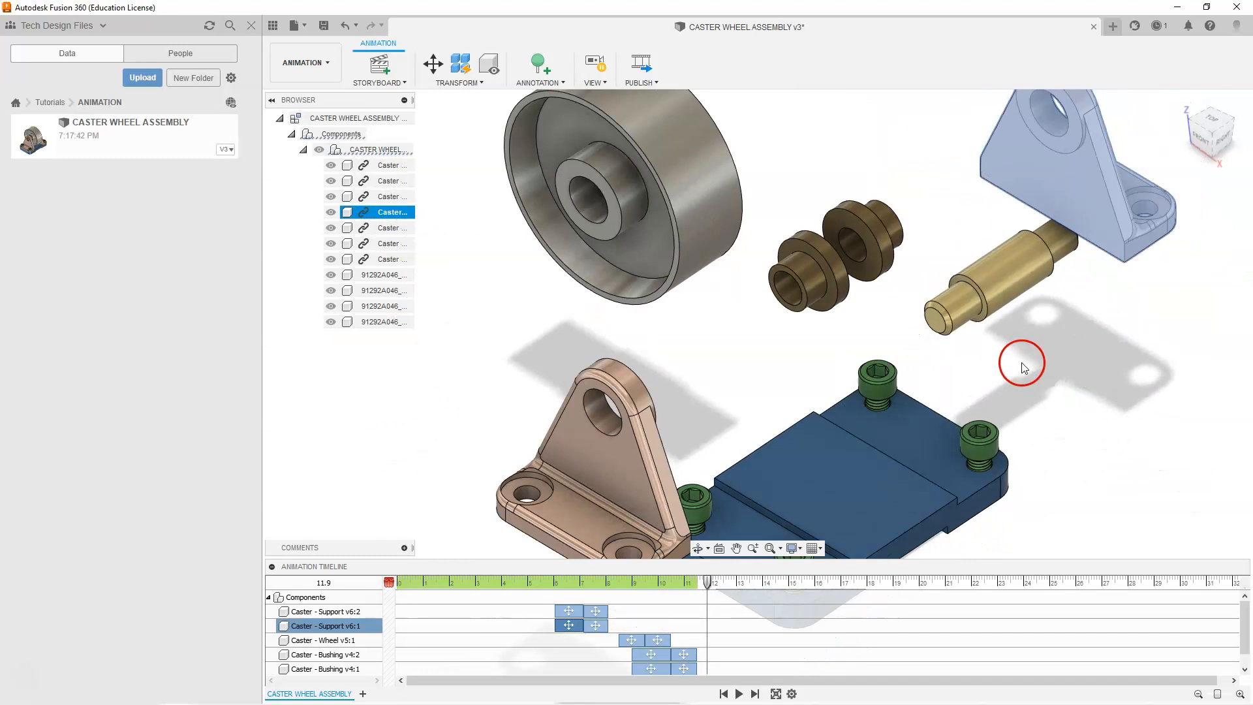
scroll(1022, 363, down, 2)
ctrl+click(1001, 292)
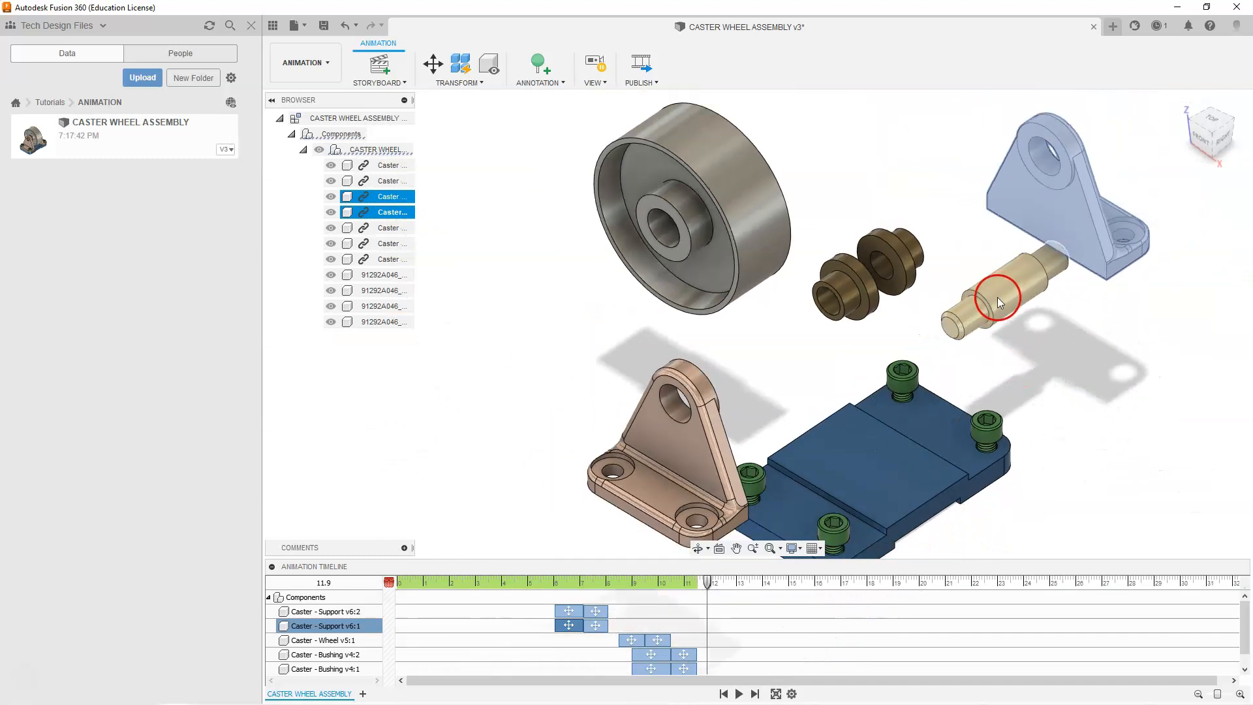
click(997, 296)
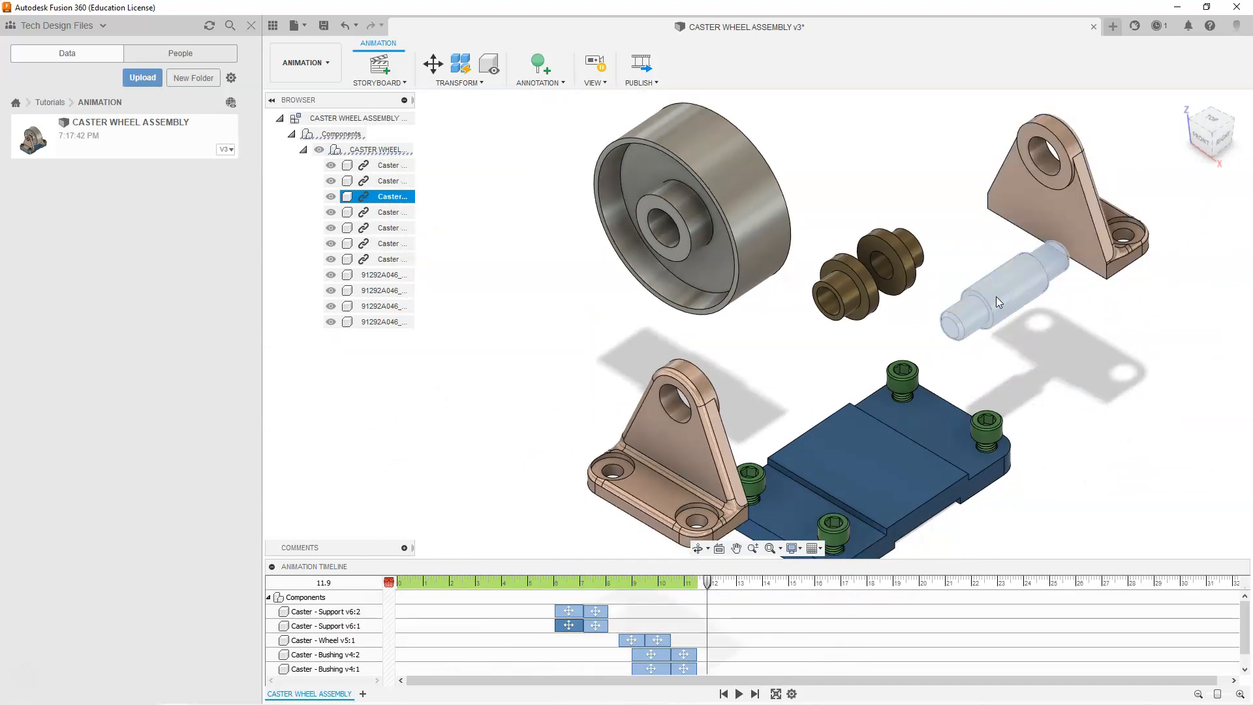
click(1033, 358)
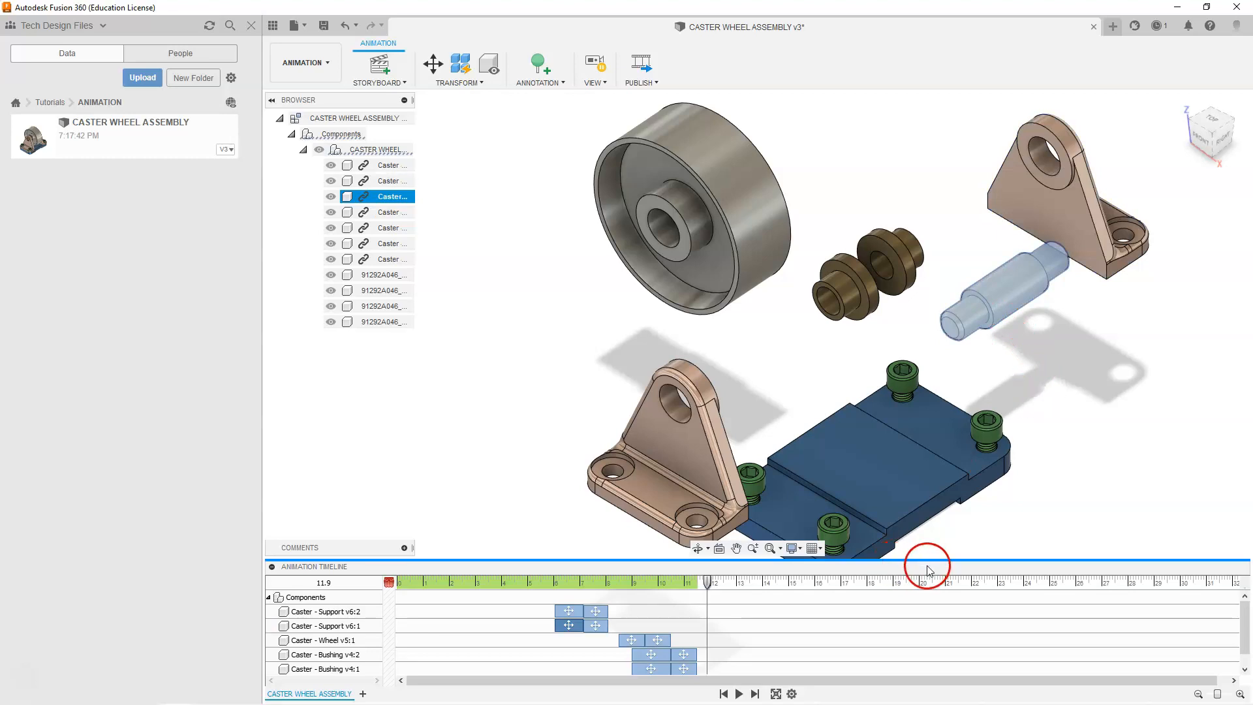
drag(929, 559, 928, 519)
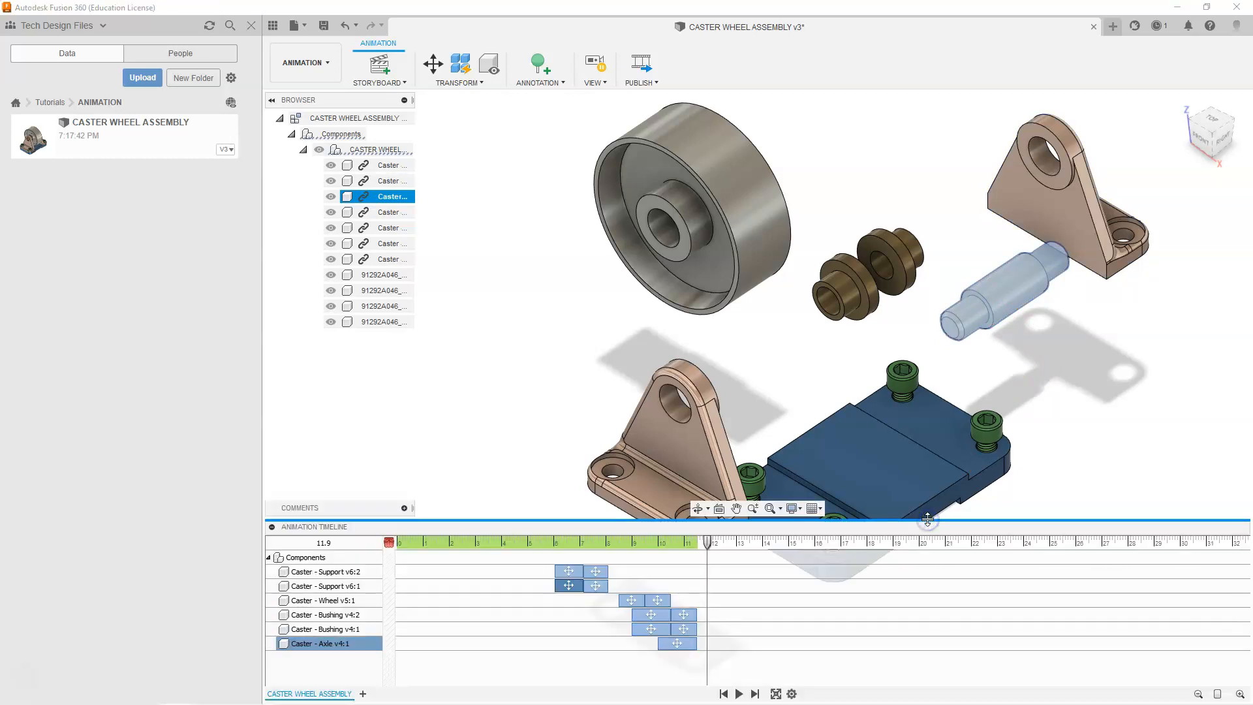
Edit the move action of Caster - Axle v4:1, setting its Y distance to 85 mm
click(679, 645)
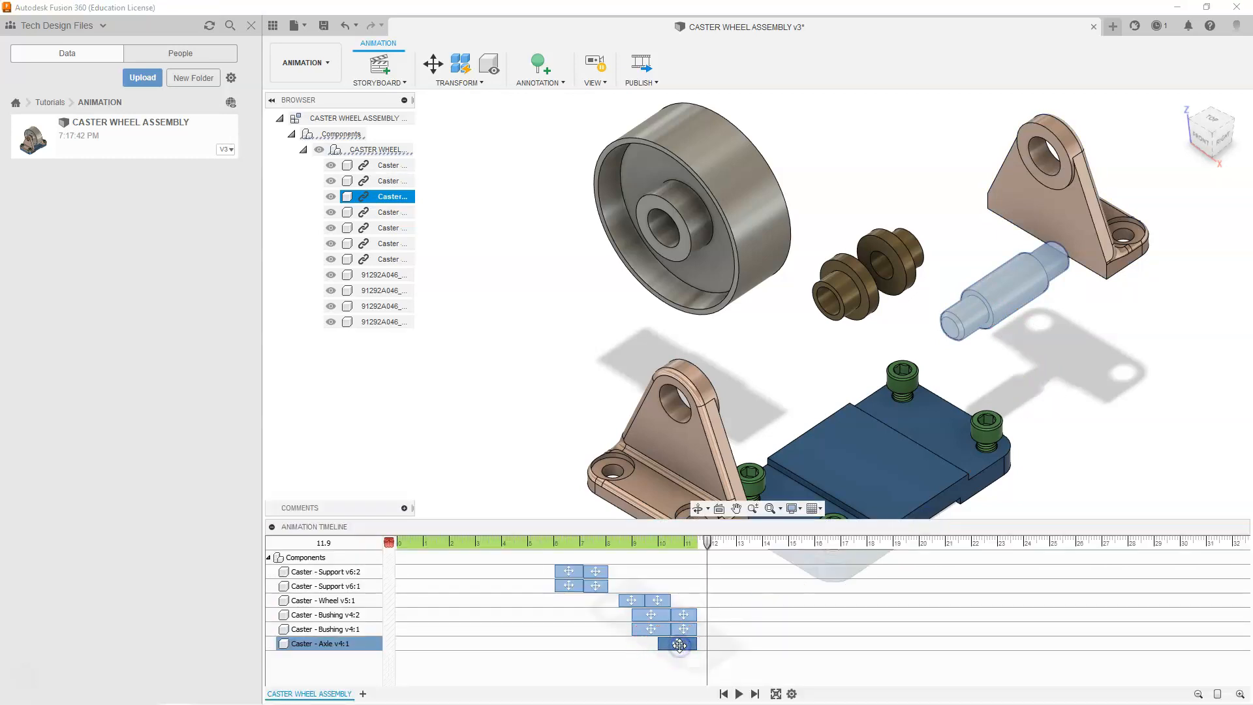
right_click(680, 644)
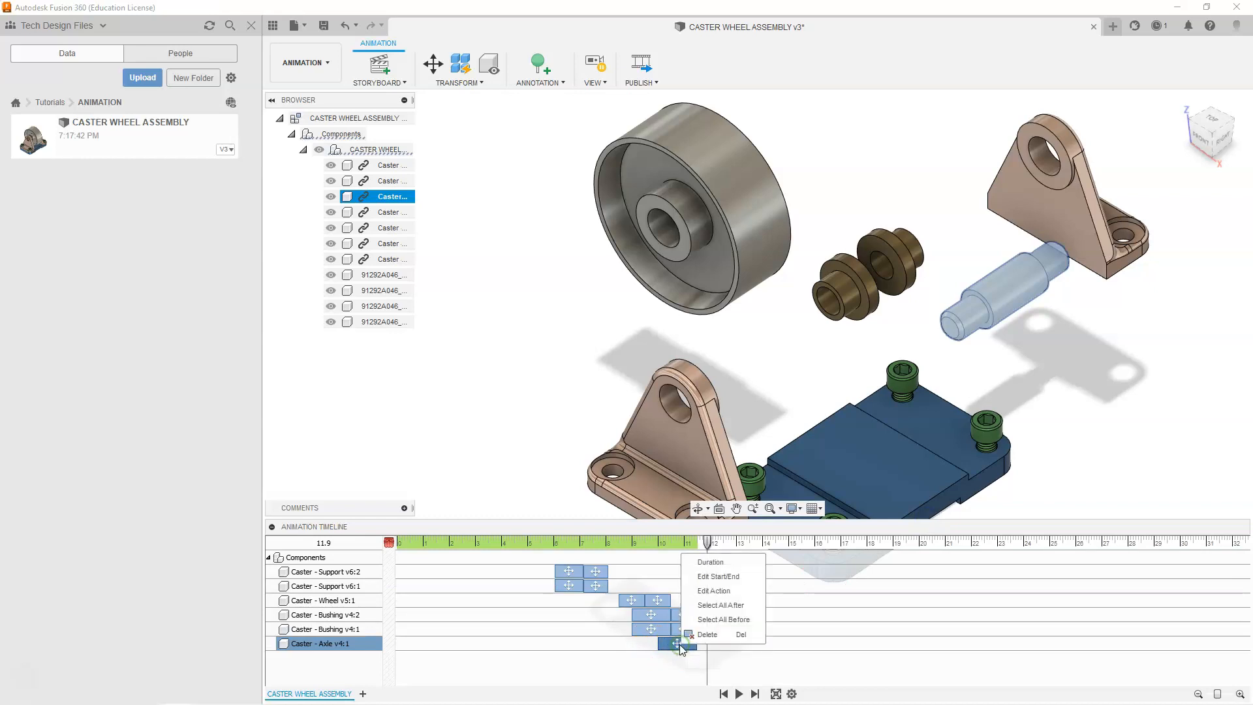
click(713, 591)
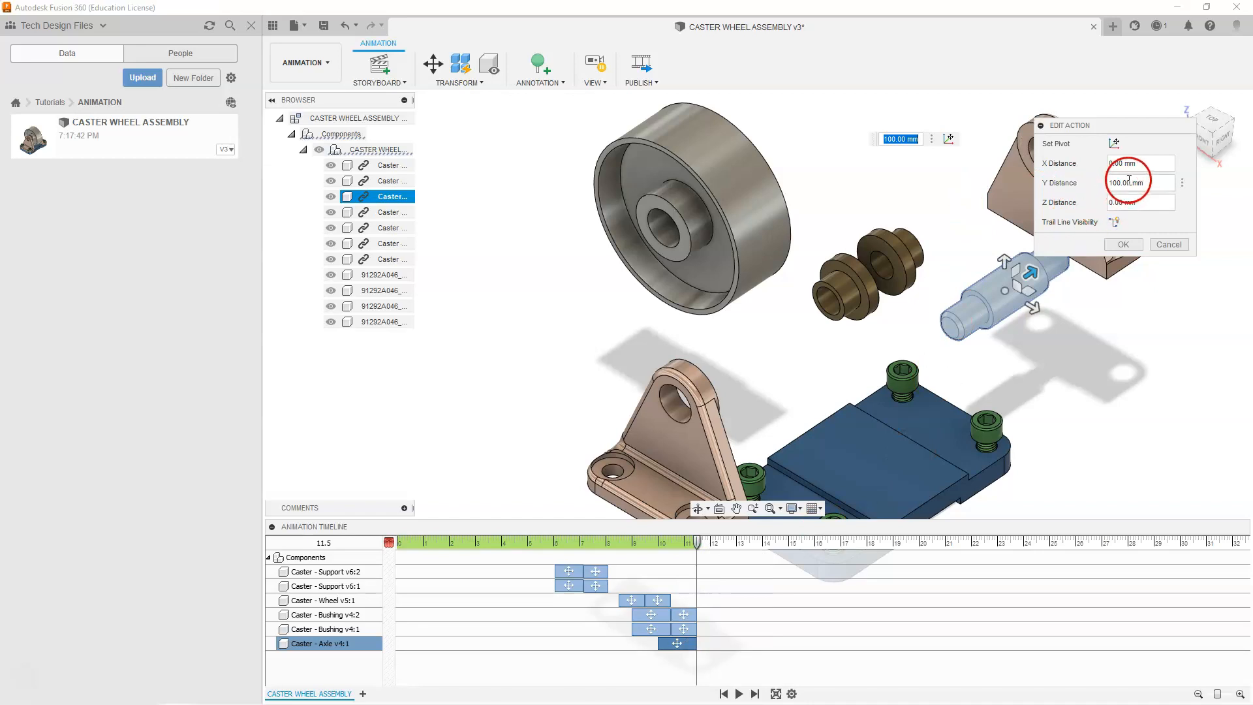
click(1121, 183)
drag(1121, 182, 1074, 178)
text(85)
click(1122, 245)
scroll(1008, 368, down, 2)
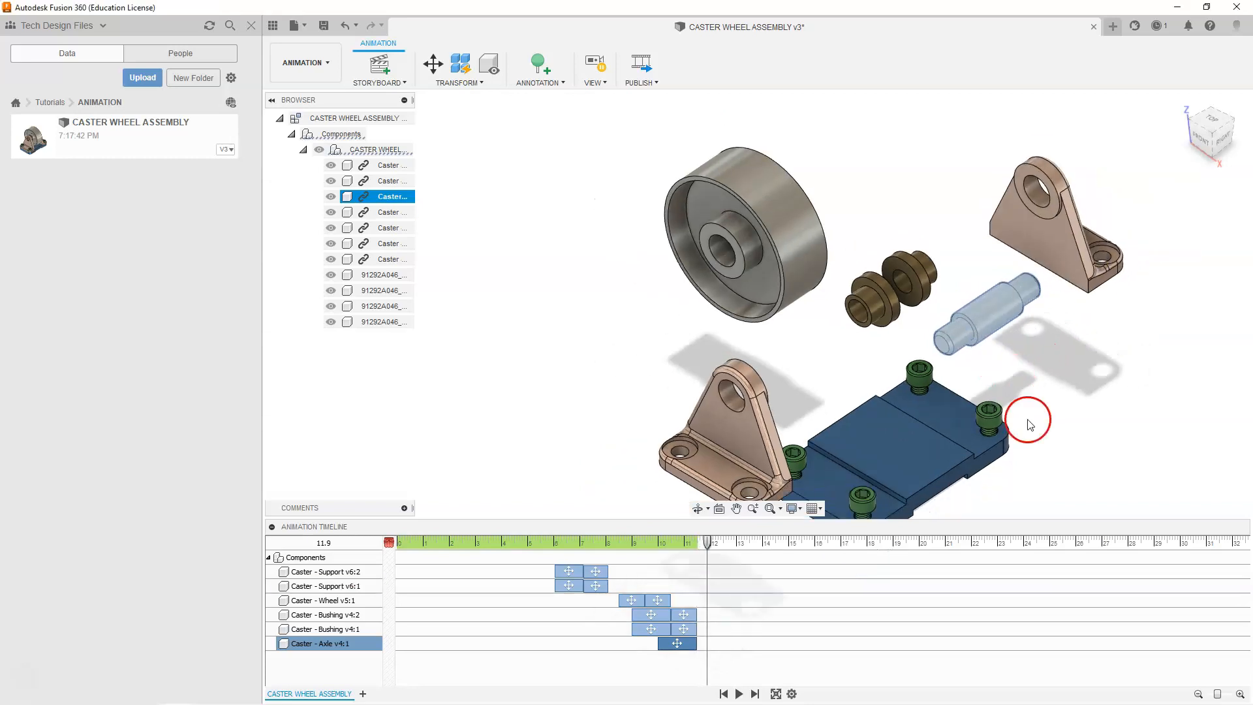
Return to the home view and examine the spacing of the exploded components around the base plate
scroll(1133, 431, up, 1)
scroll(1085, 433, up, 1)
scroll(1030, 411, down, 1)
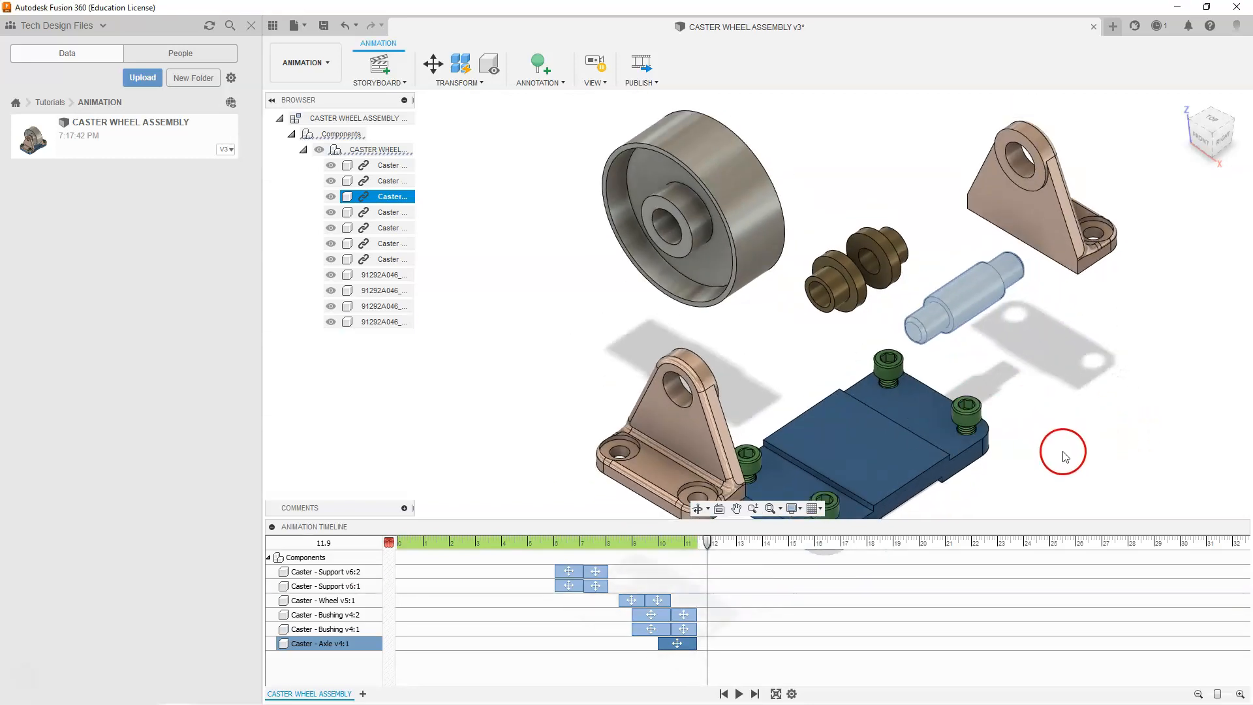
scroll(1065, 456, down, 1)
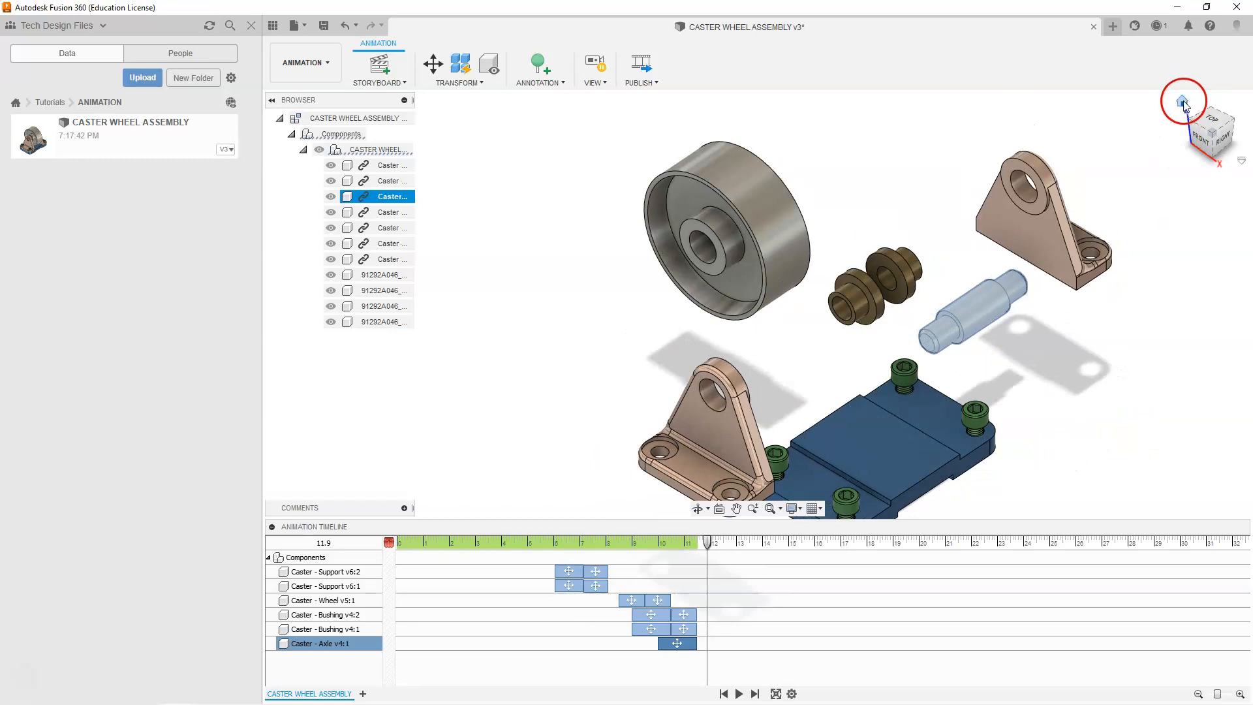
click(1181, 103)
ctrl+click(832, 377)
scroll(833, 385, down, 3)
scroll(833, 470, up, 2)
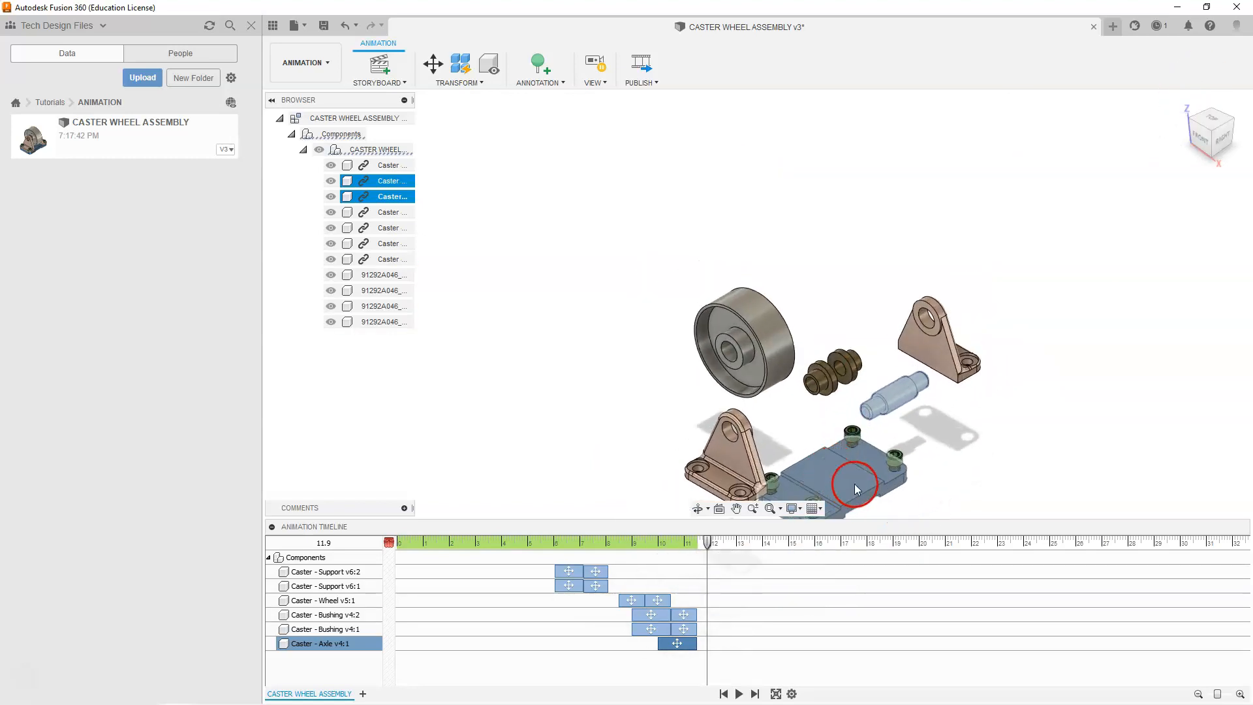
scroll(853, 483, up, 2)
scroll(852, 482, up, 3)
scroll(725, 300, down, 3)
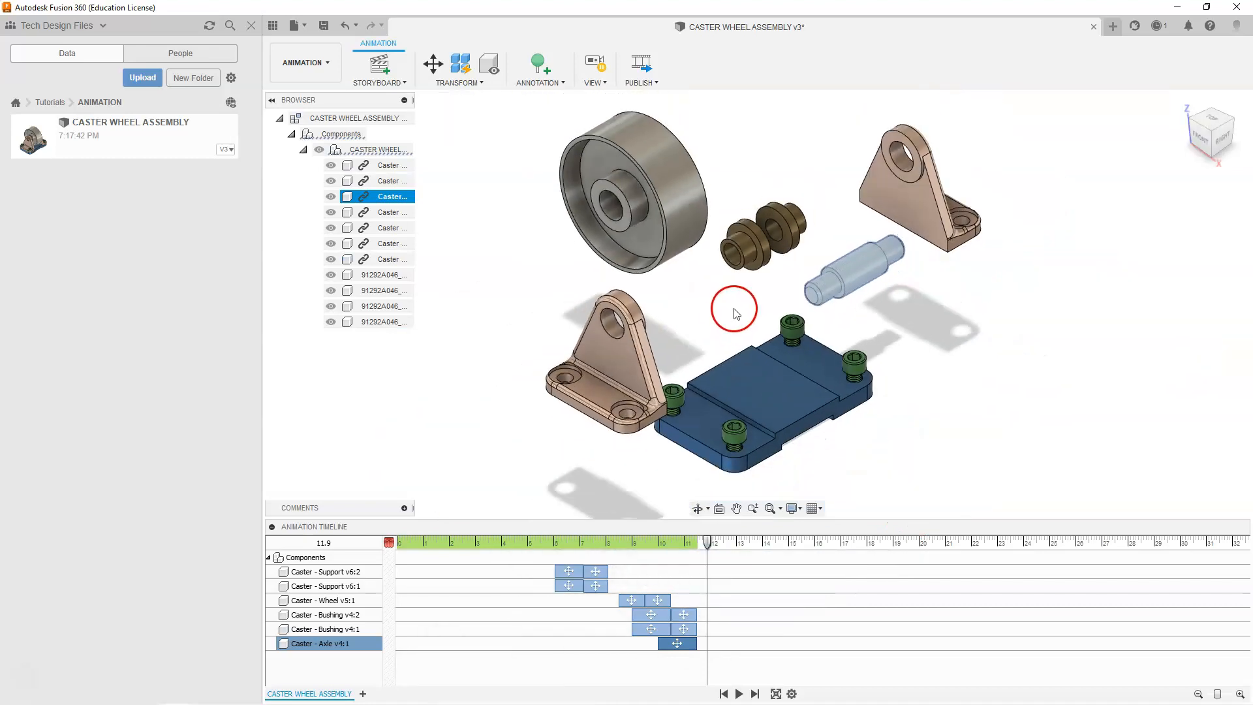
scroll(716, 172, up, 1)
scroll(879, 423, down, 1)
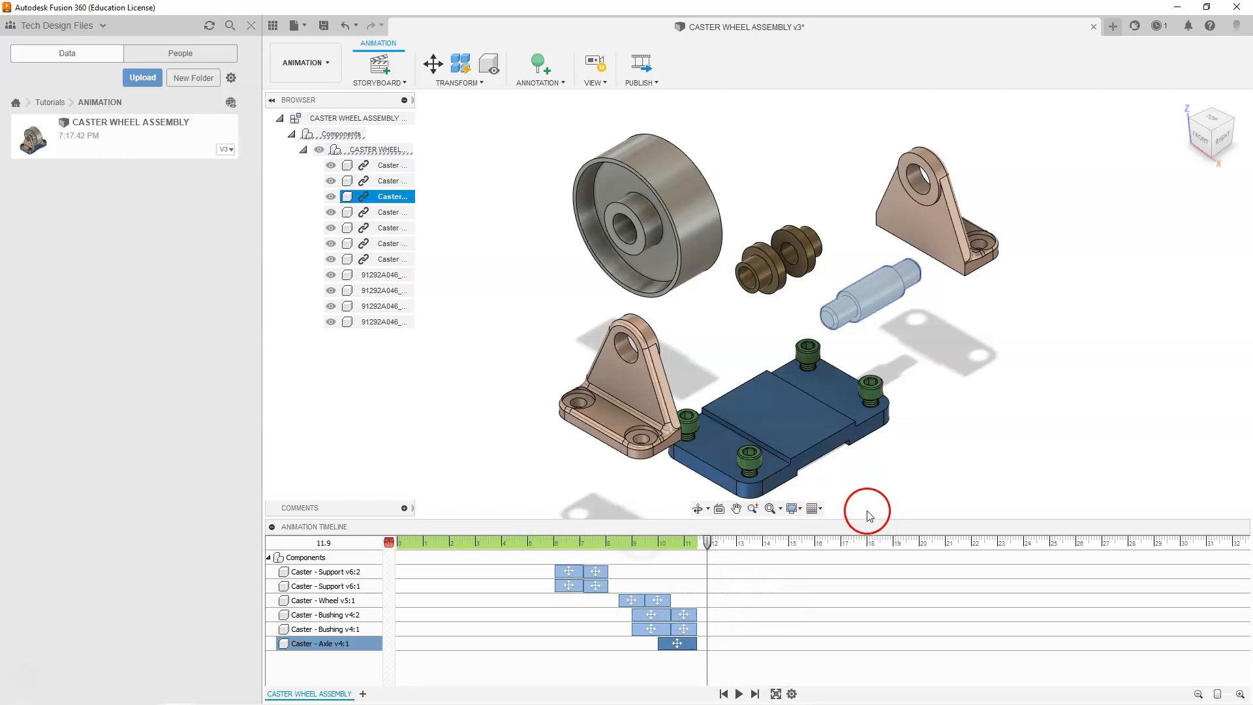
Move the four 91292A046 screws together by -40 mm in Z with Transform Components, with Split Transforms enabled
click(793, 419)
click(479, 312)
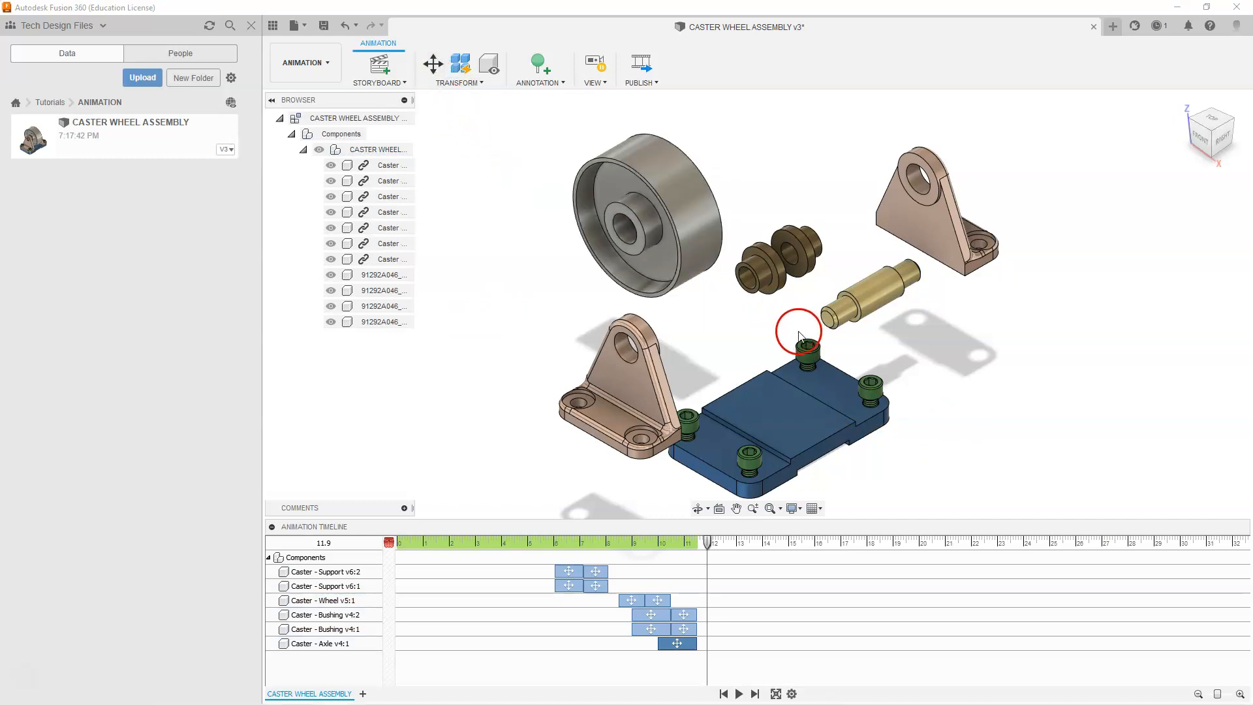
click(806, 354)
ctrl+click(870, 387)
ctrl+click(749, 455)
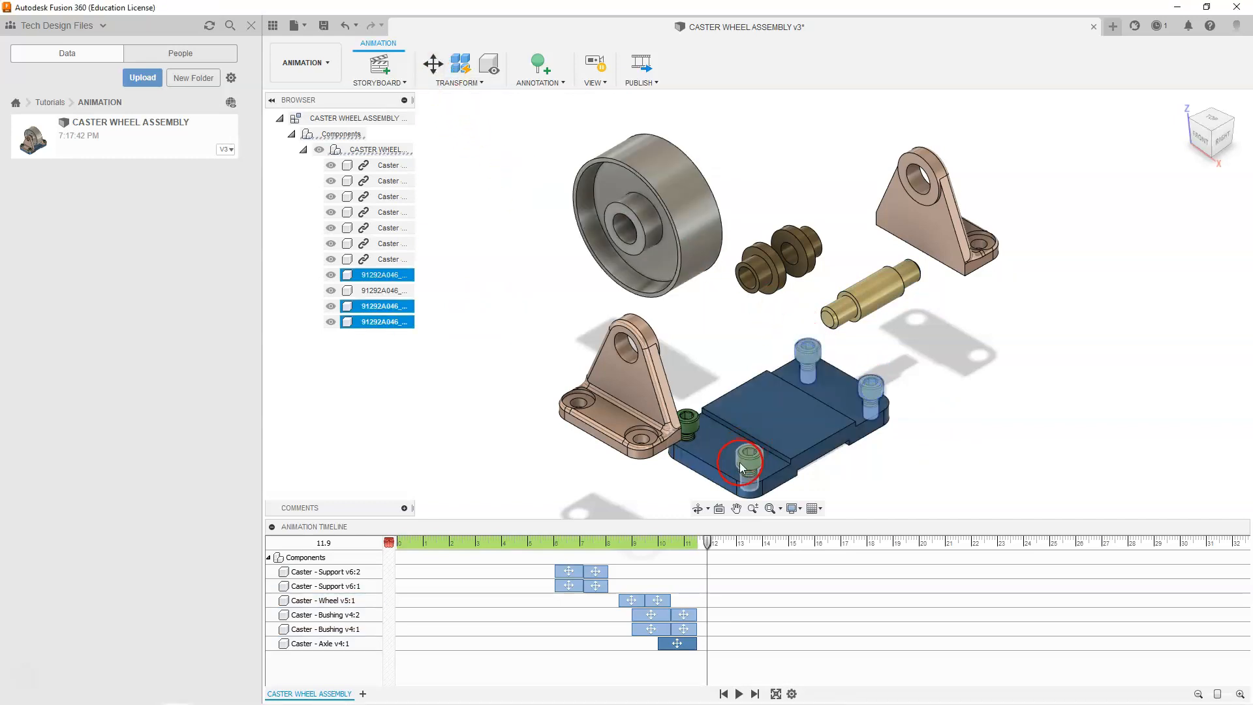
ctrl+click(687, 424)
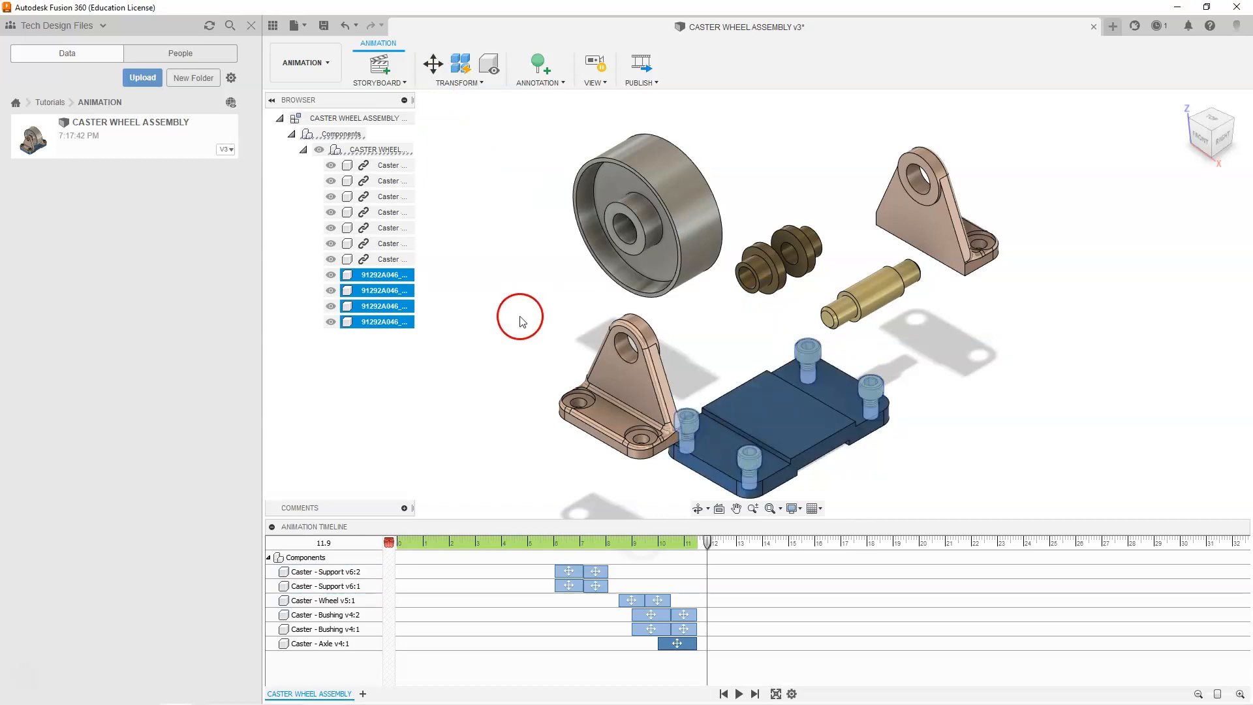
click(433, 65)
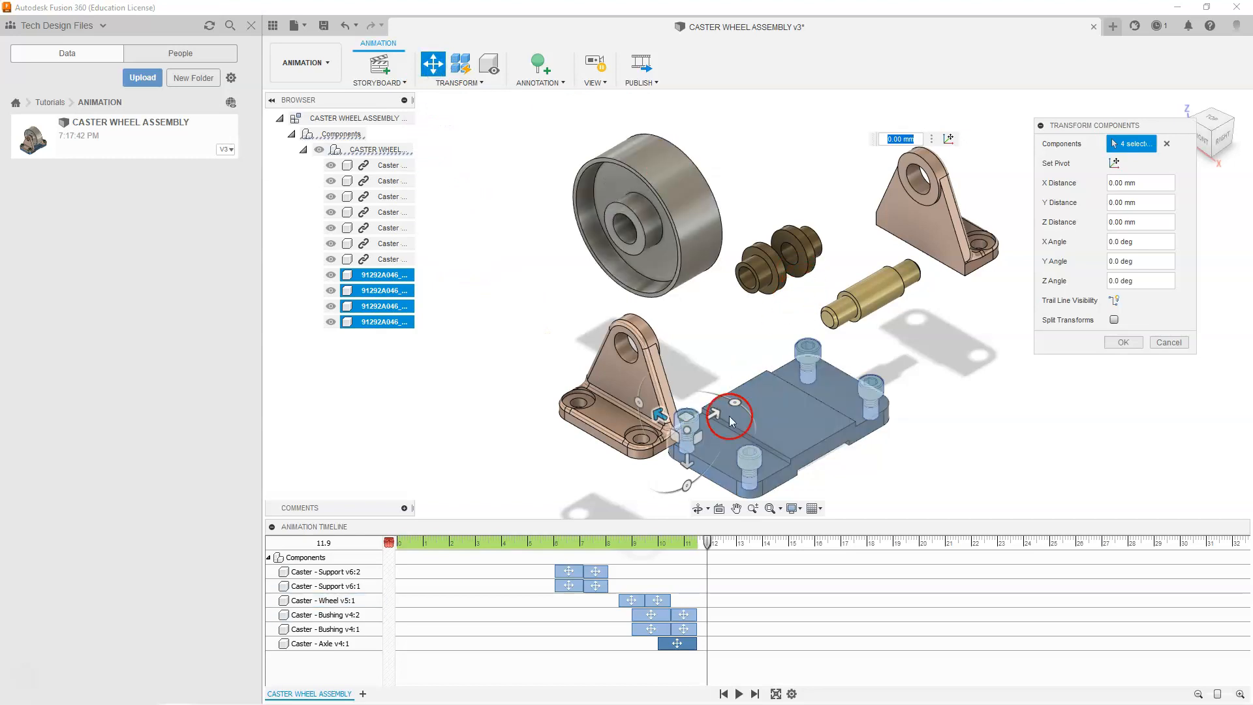
drag(684, 446, 683, 434)
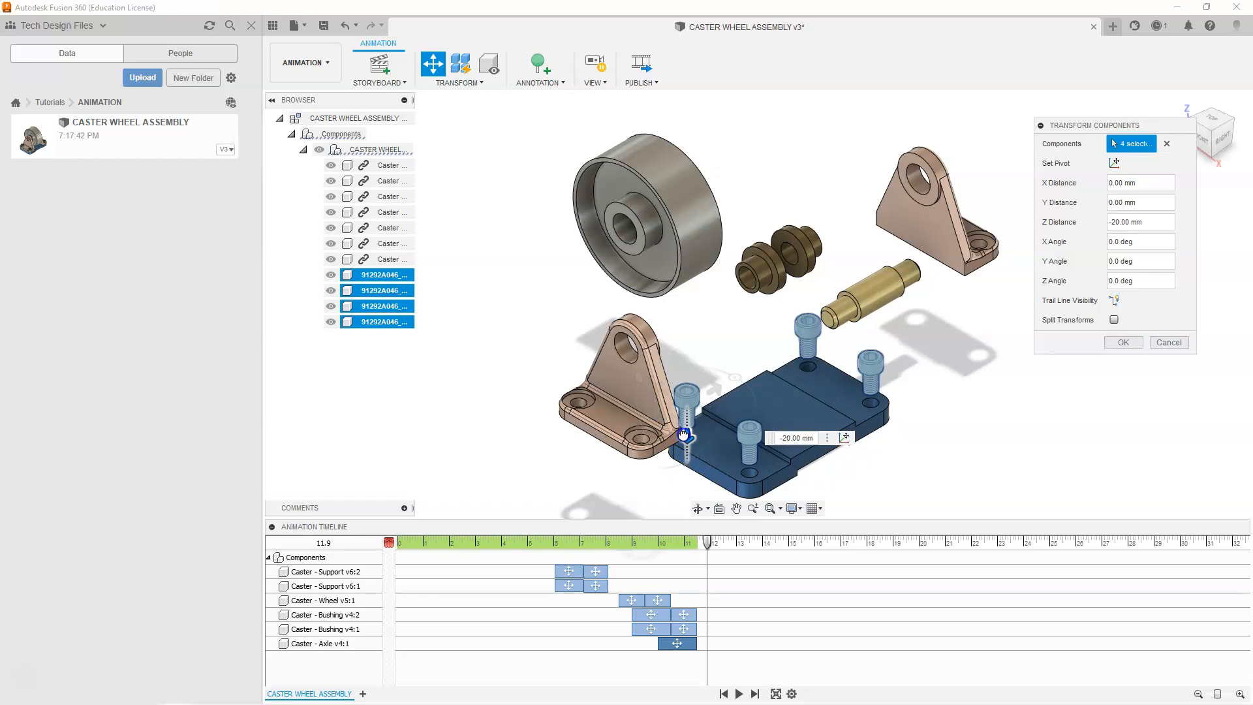
click(663, 449)
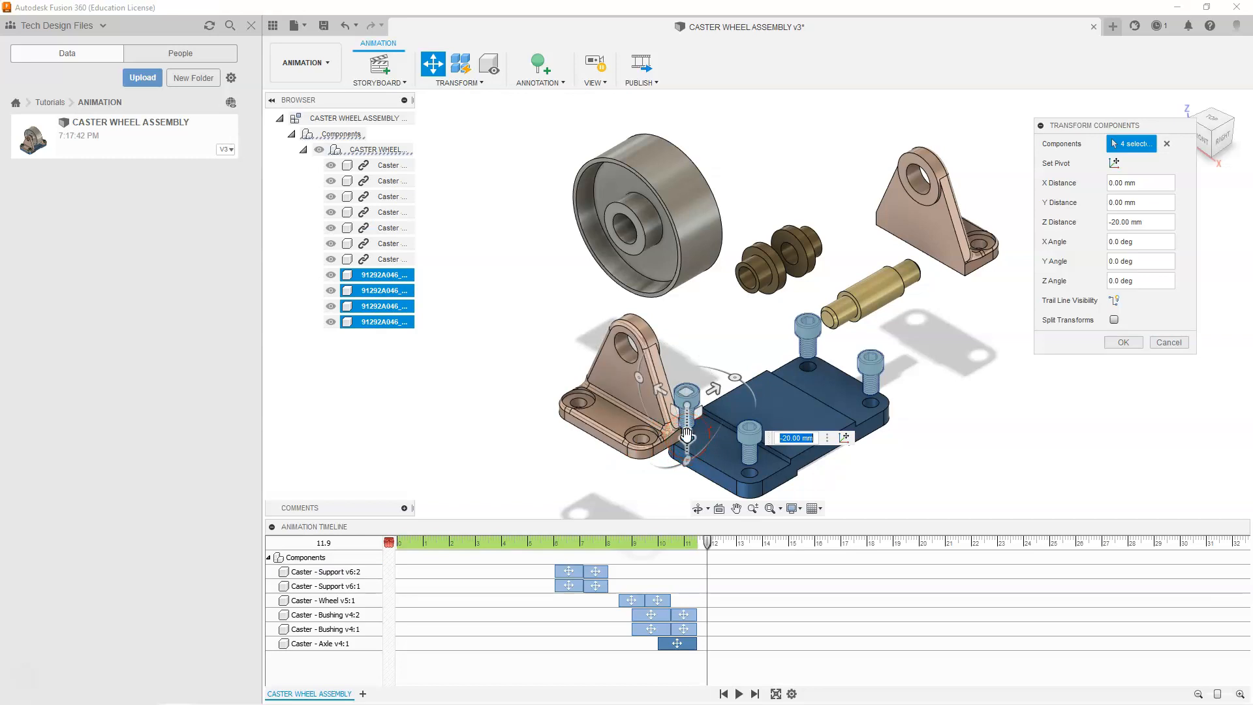
drag(687, 434, 685, 412)
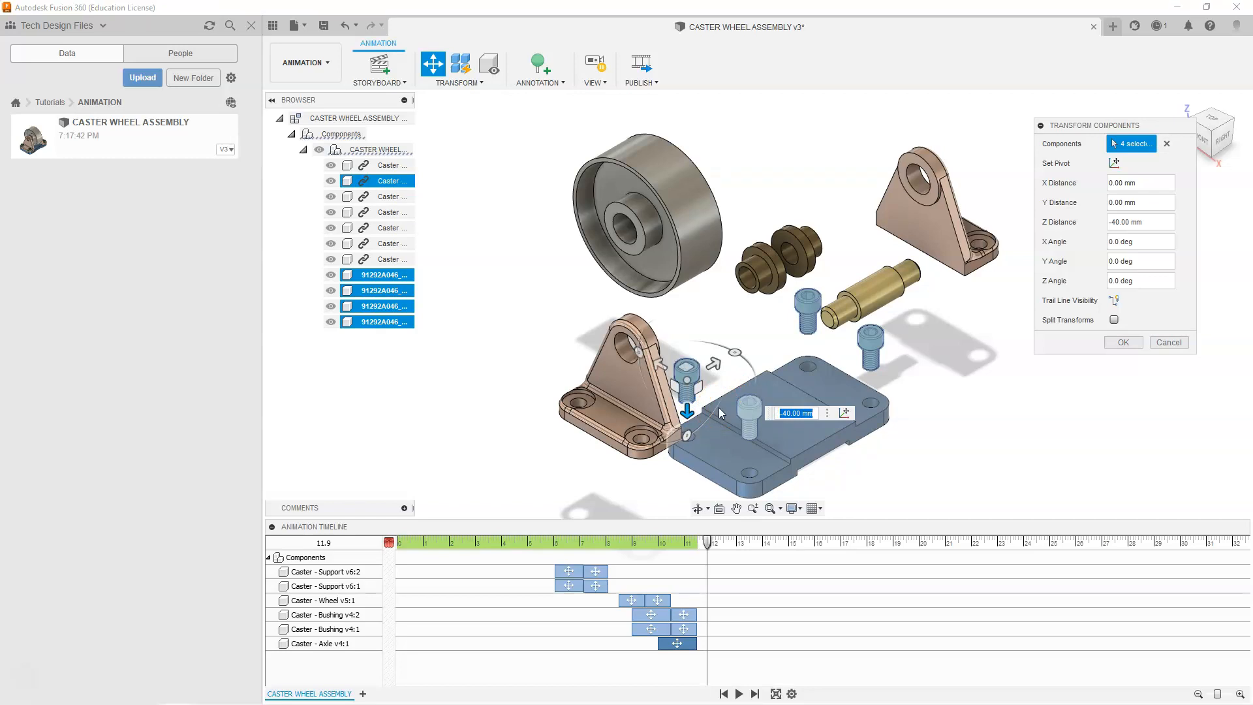
scroll(725, 418, down, 1)
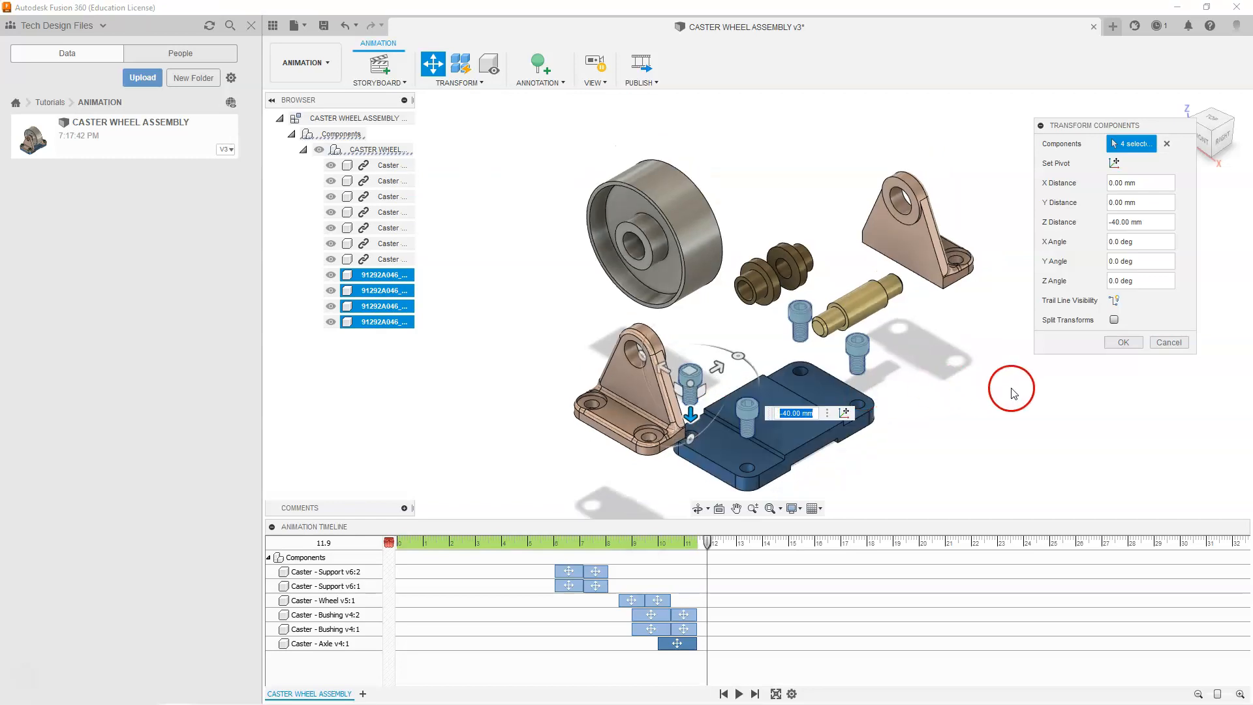
click(1114, 319)
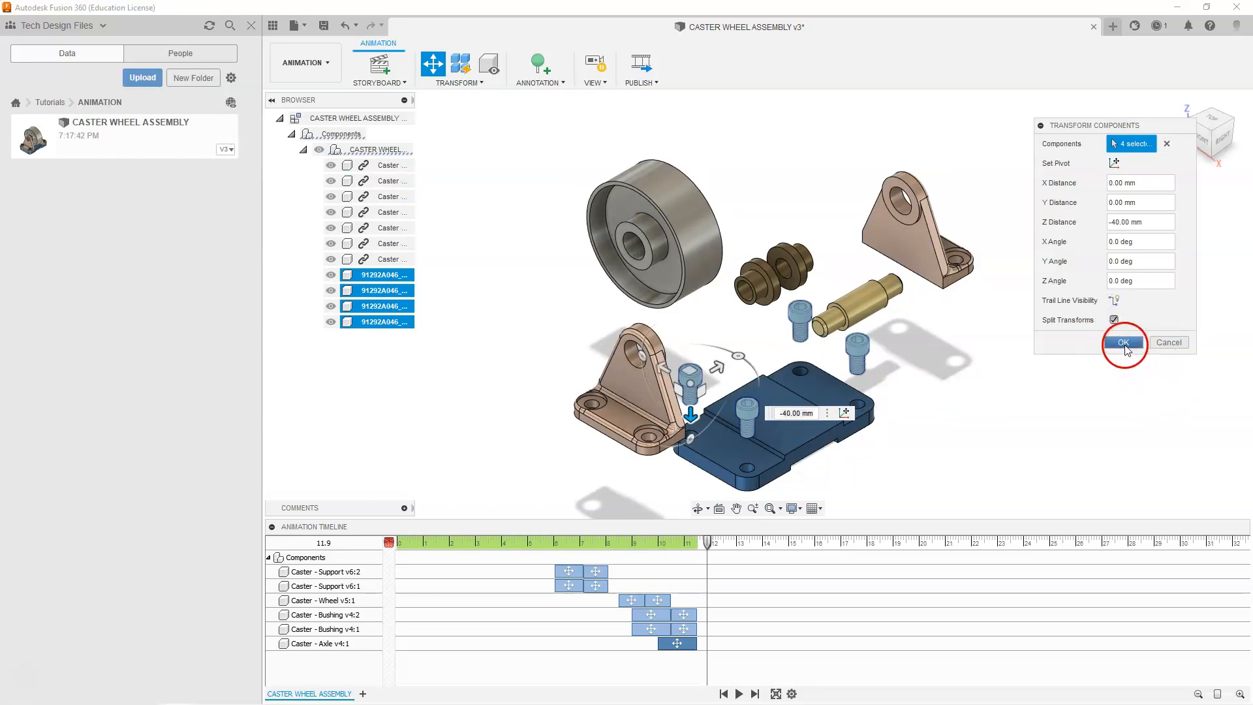
Apply the -40 mm Z transform with split transforms to the four socket head screws and clear the selection
click(1123, 344)
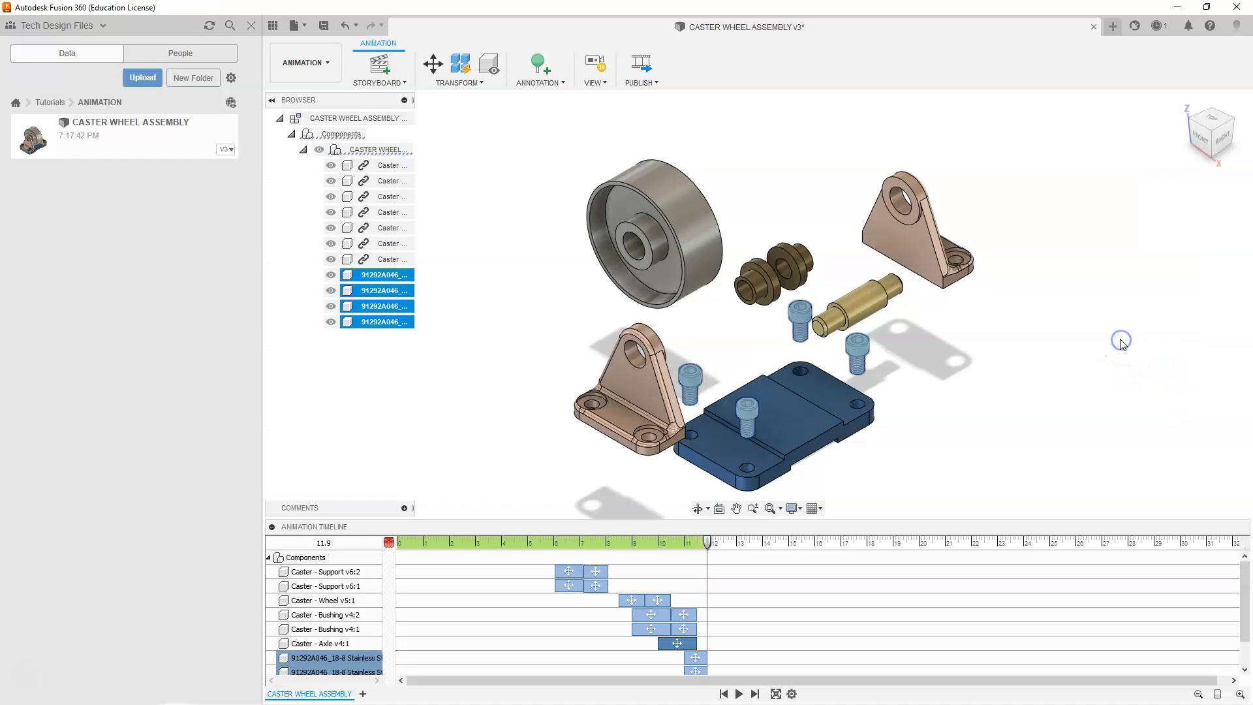
scroll(431, 604, down, 2)
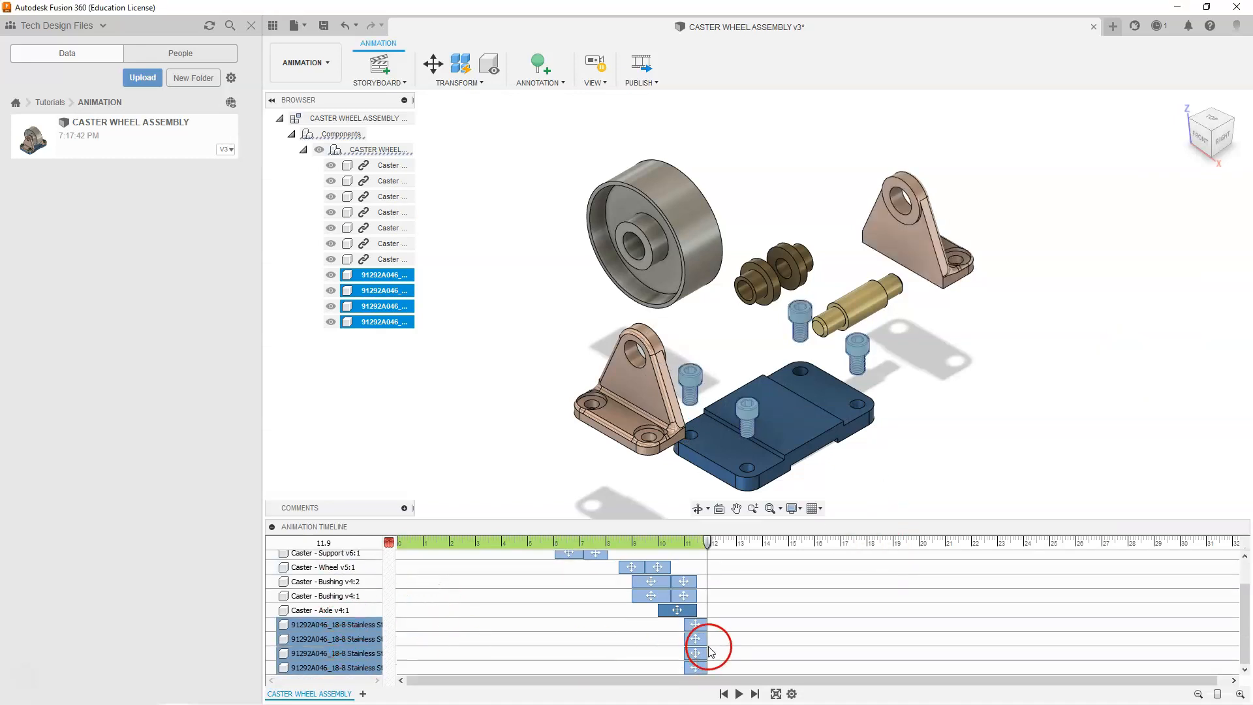
click(896, 485)
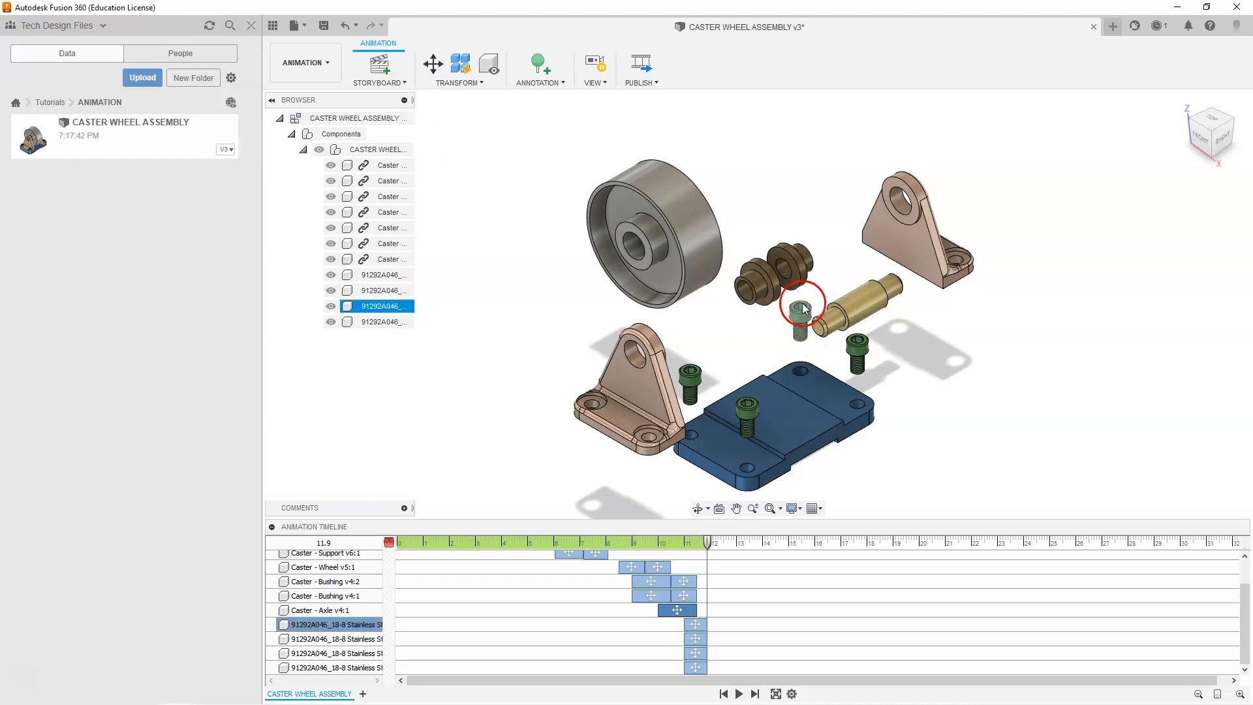
Move the two socket head screws nearest the axle outward by 170 mm along Y with Transform Components
click(434, 63)
click(798, 316)
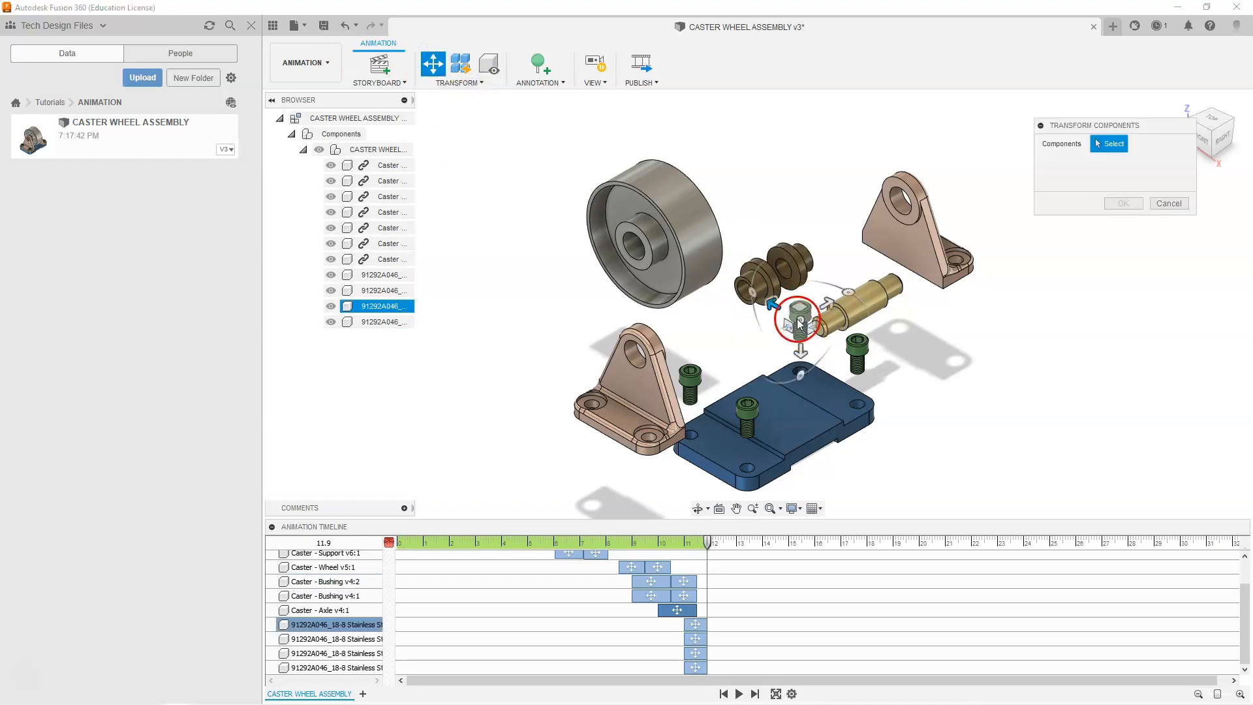
click(855, 346)
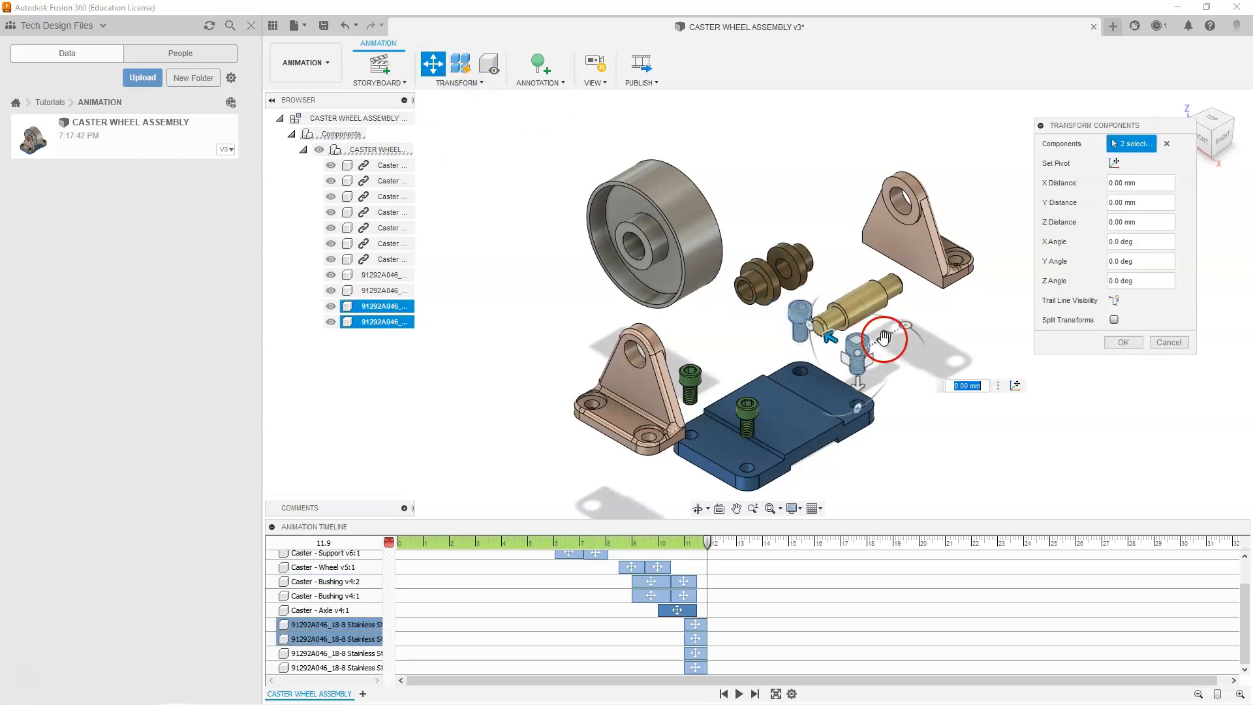
drag(885, 336, 1028, 196)
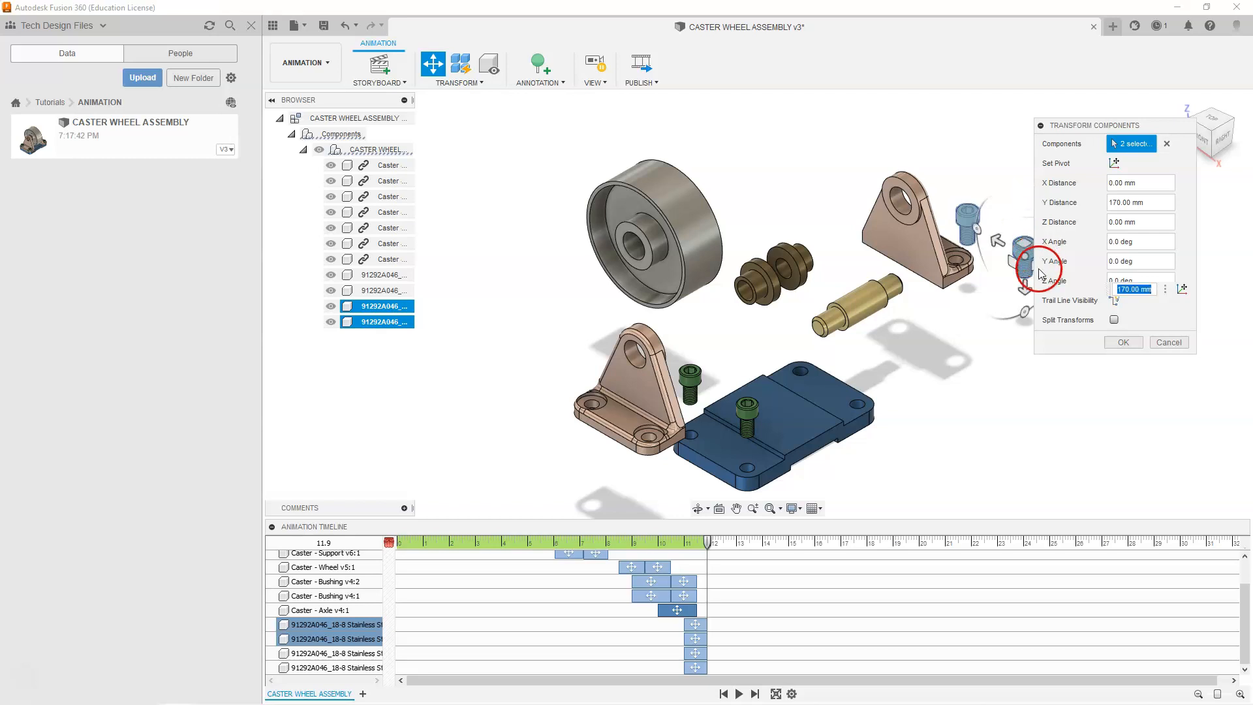
click(1122, 342)
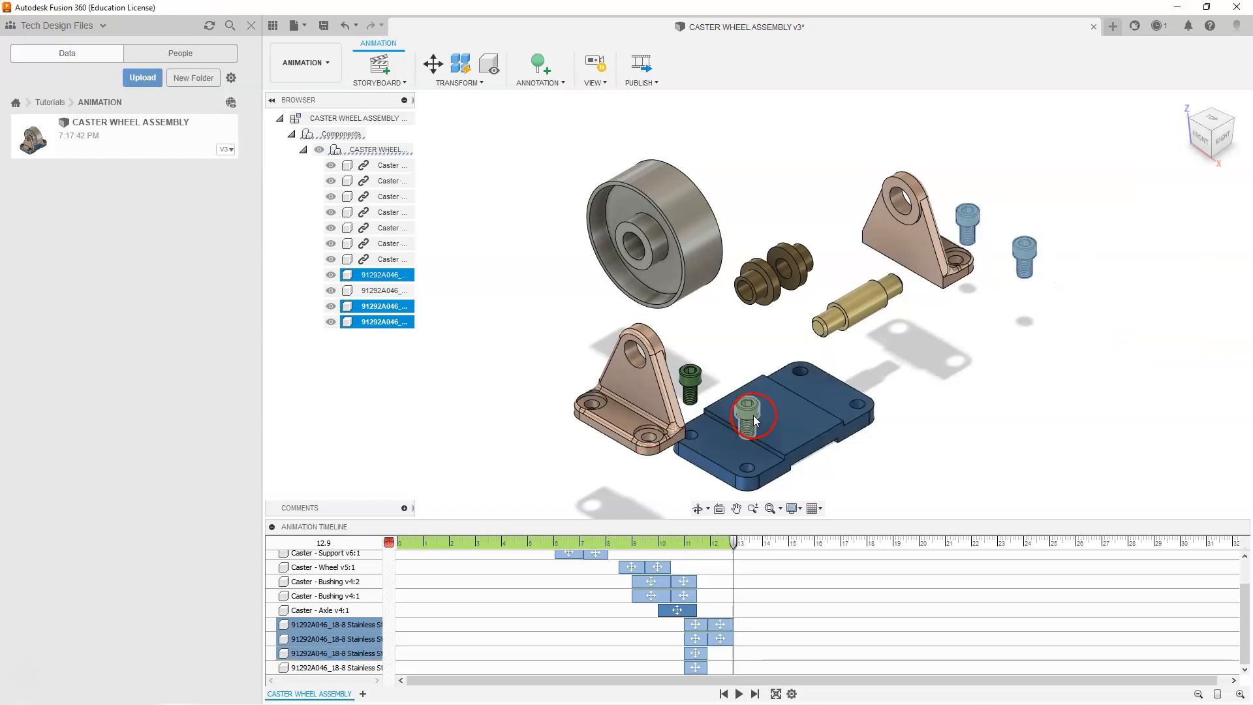
click(950, 402)
Move the remaining two socket head screws outward along negative Y, opposite the first pair and by a matching distance
click(689, 381)
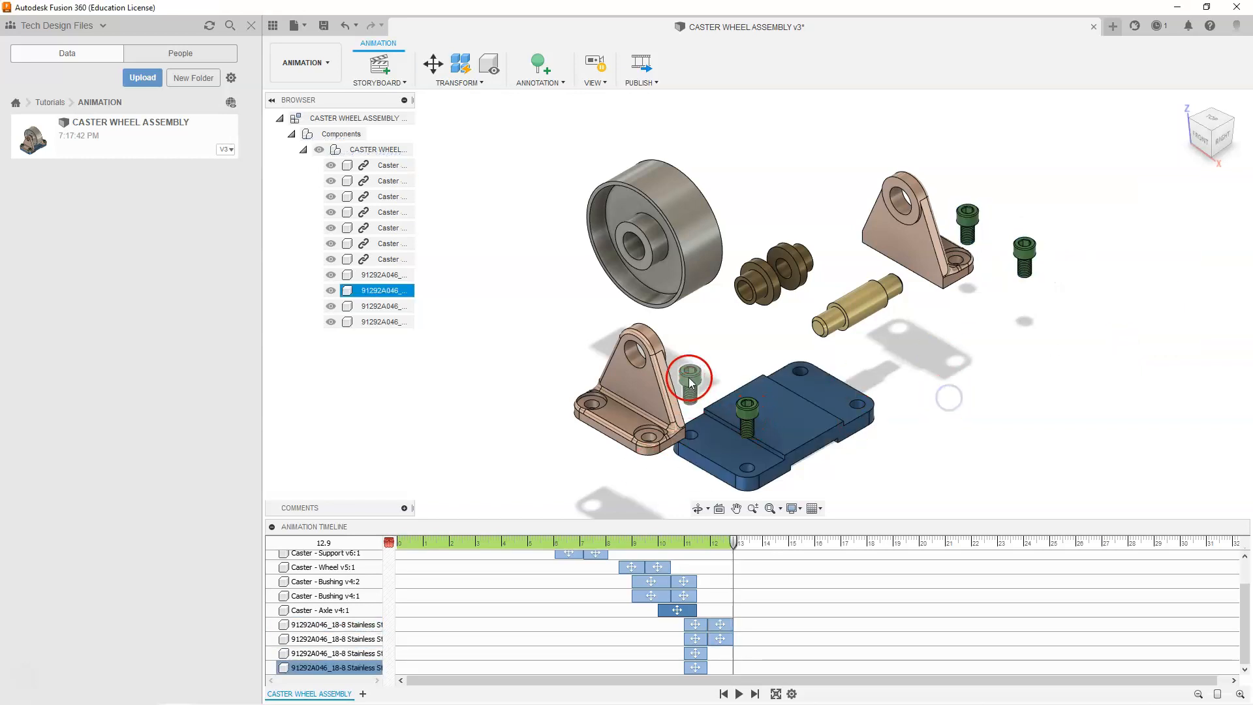
click(433, 63)
click(690, 377)
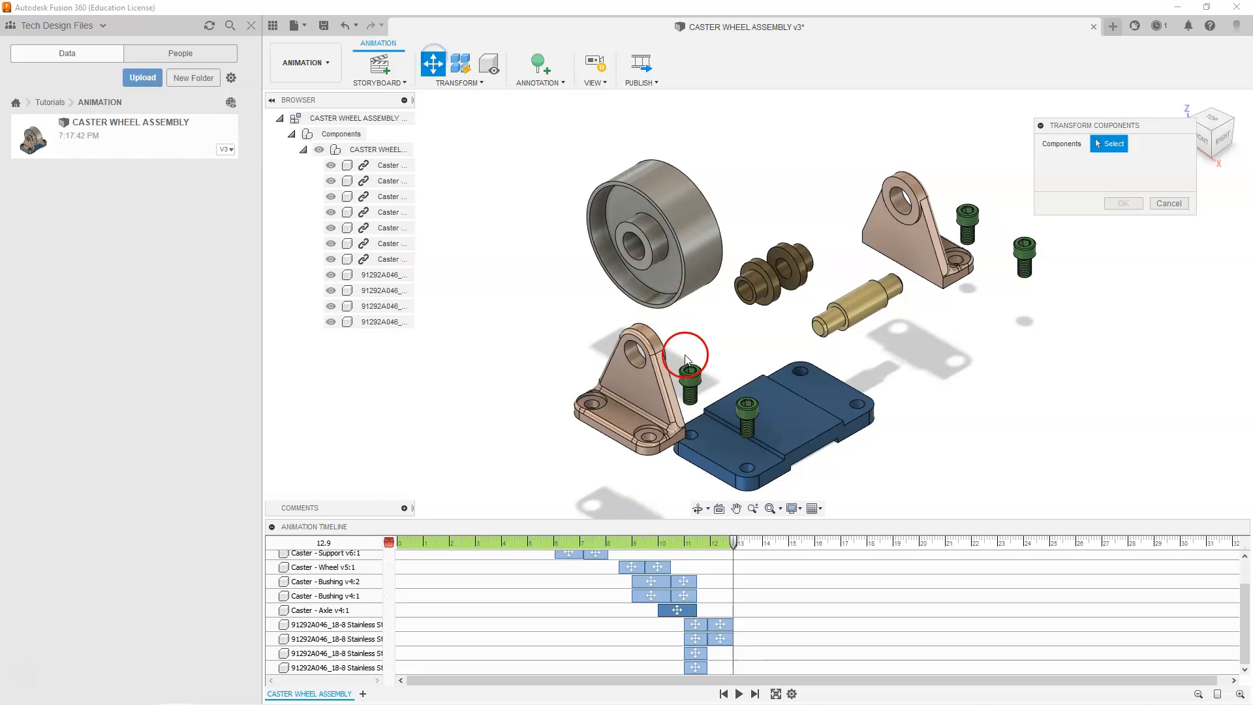
click(755, 417)
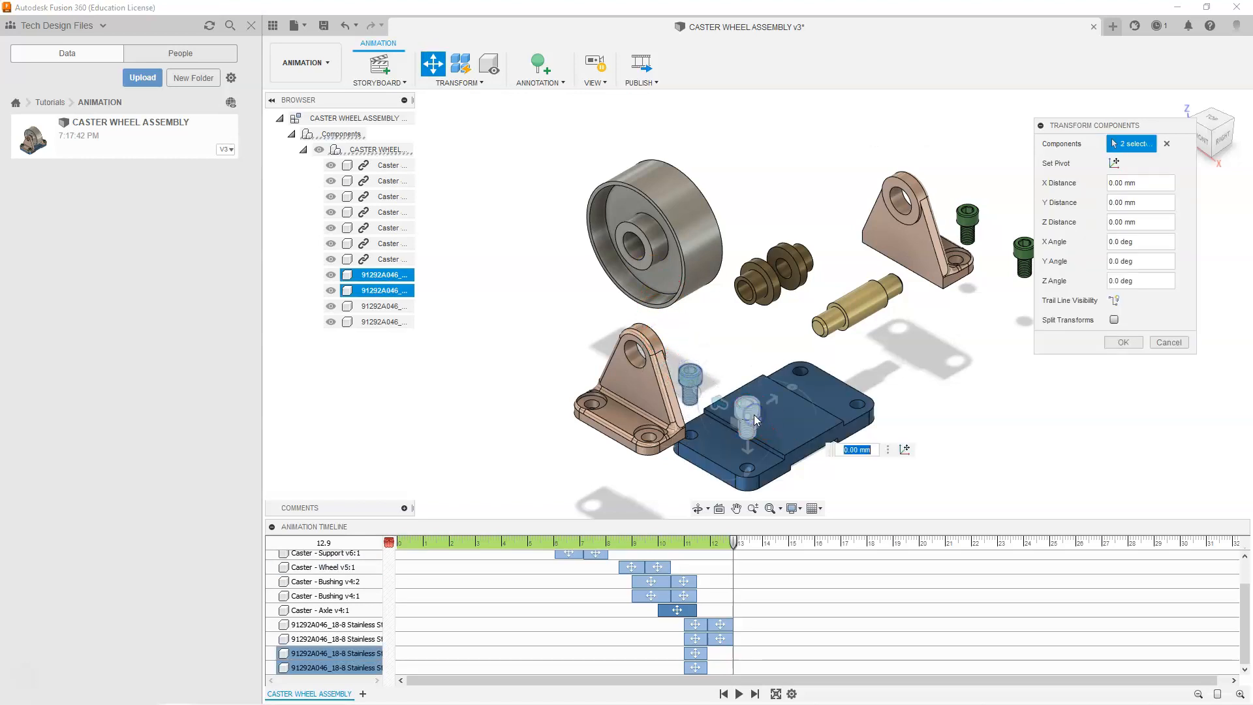
drag(775, 398, 697, 457)
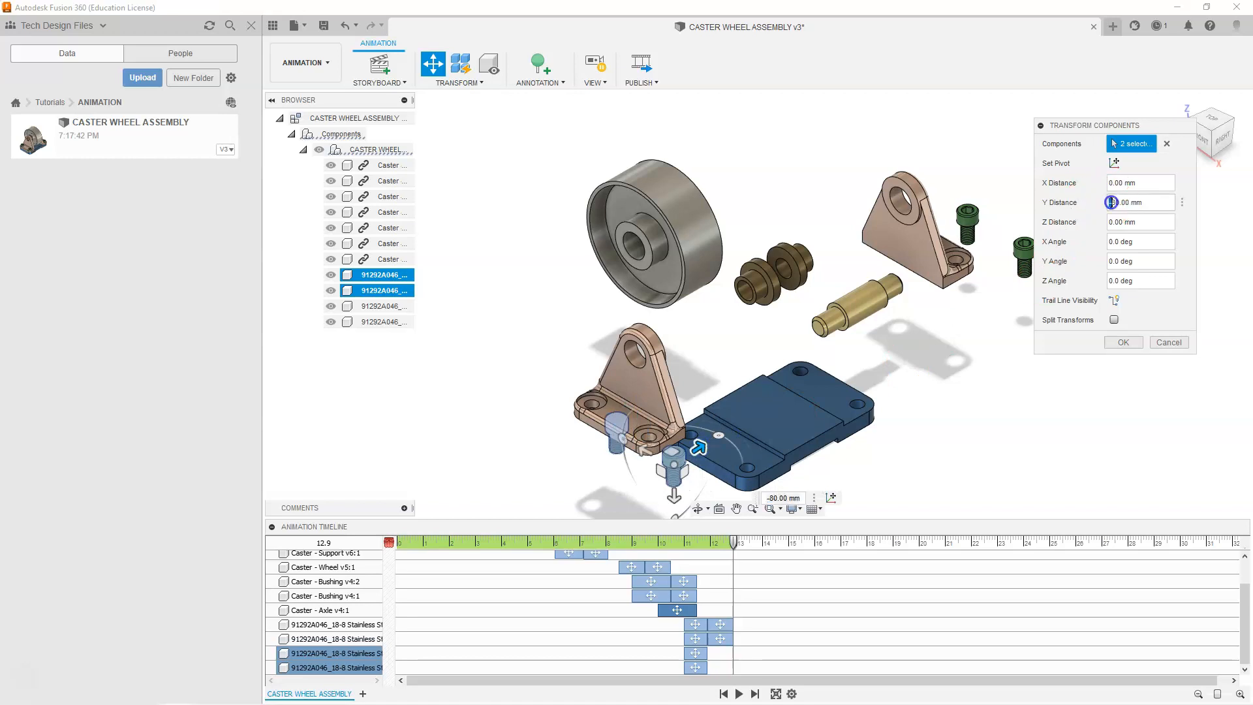
click(1123, 342)
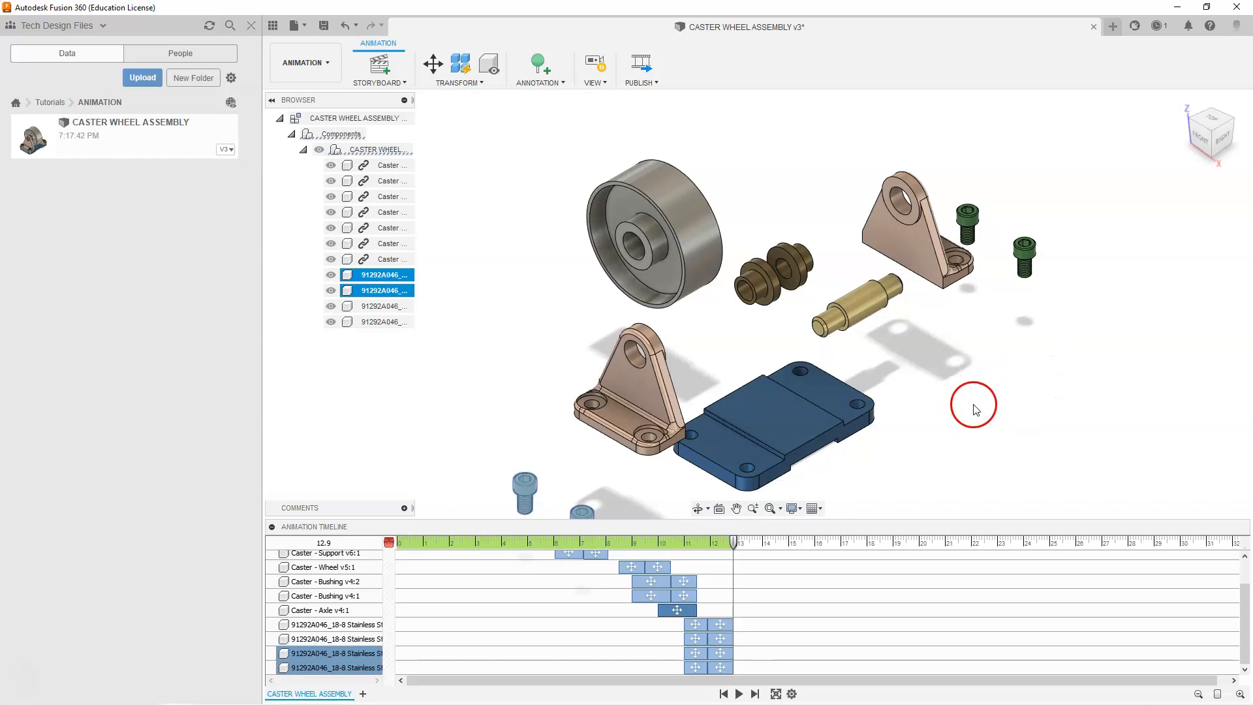
click(902, 464)
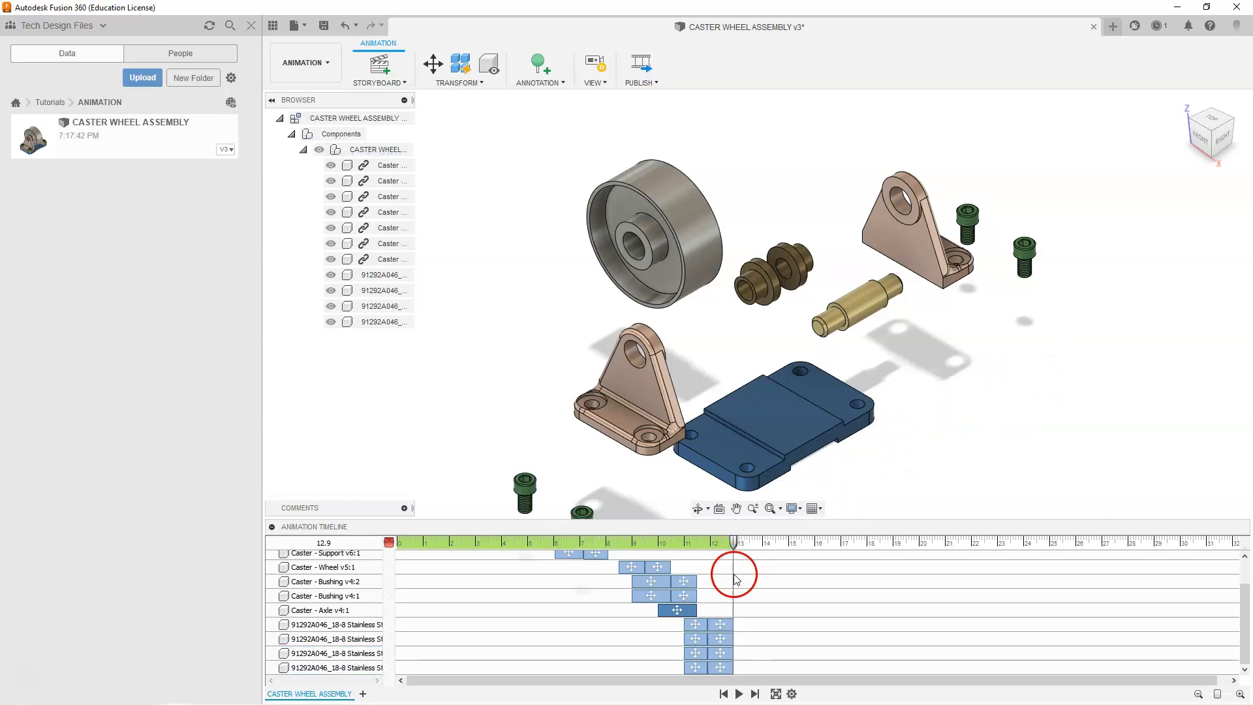
Save the caster wheel assembly with its exploded-view animation as a new version
mouse_move(728, 699)
click(546, 542)
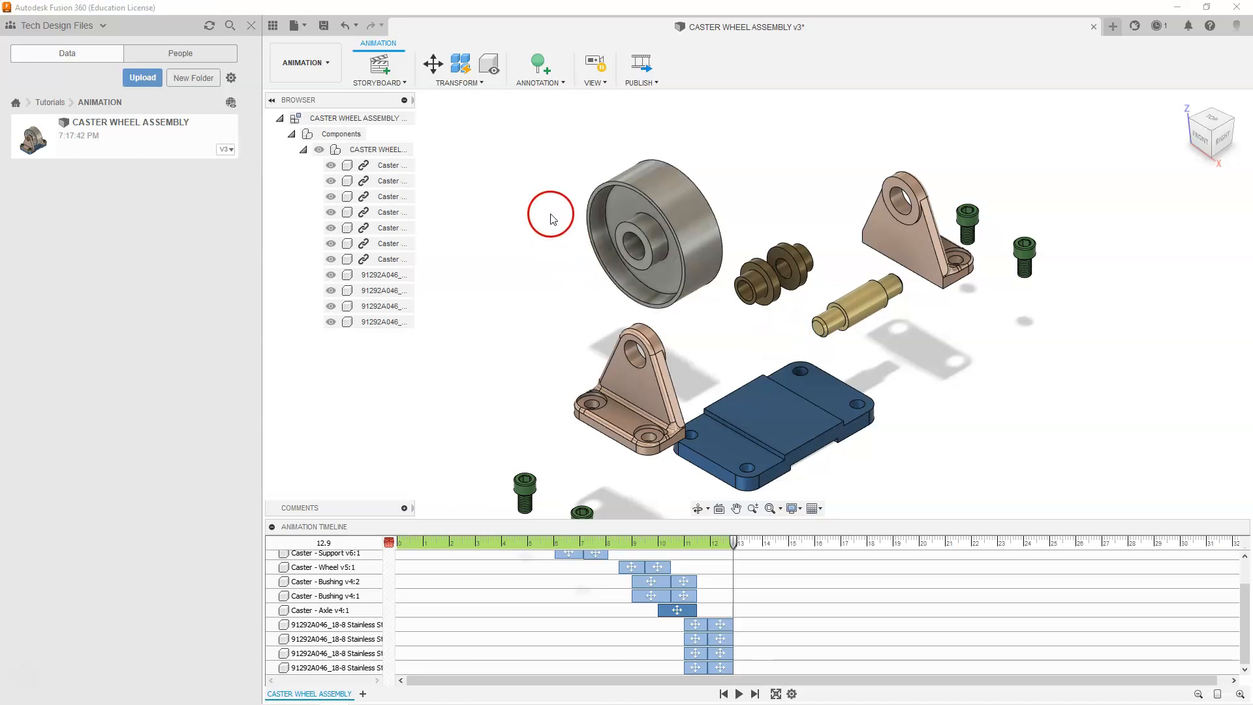
click(324, 26)
click(625, 389)
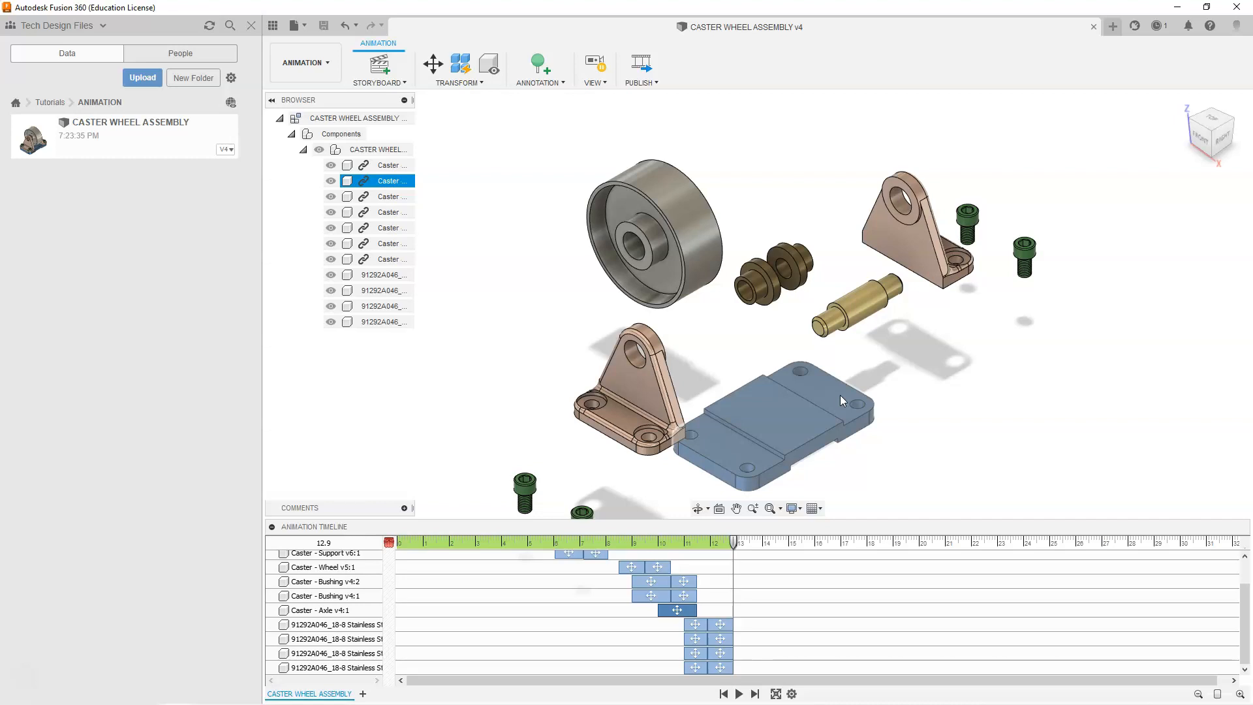
Reverse the CASTER WHEEL ASSEMBLY storyboard so the parts assemble instead of exploding
click(842, 397)
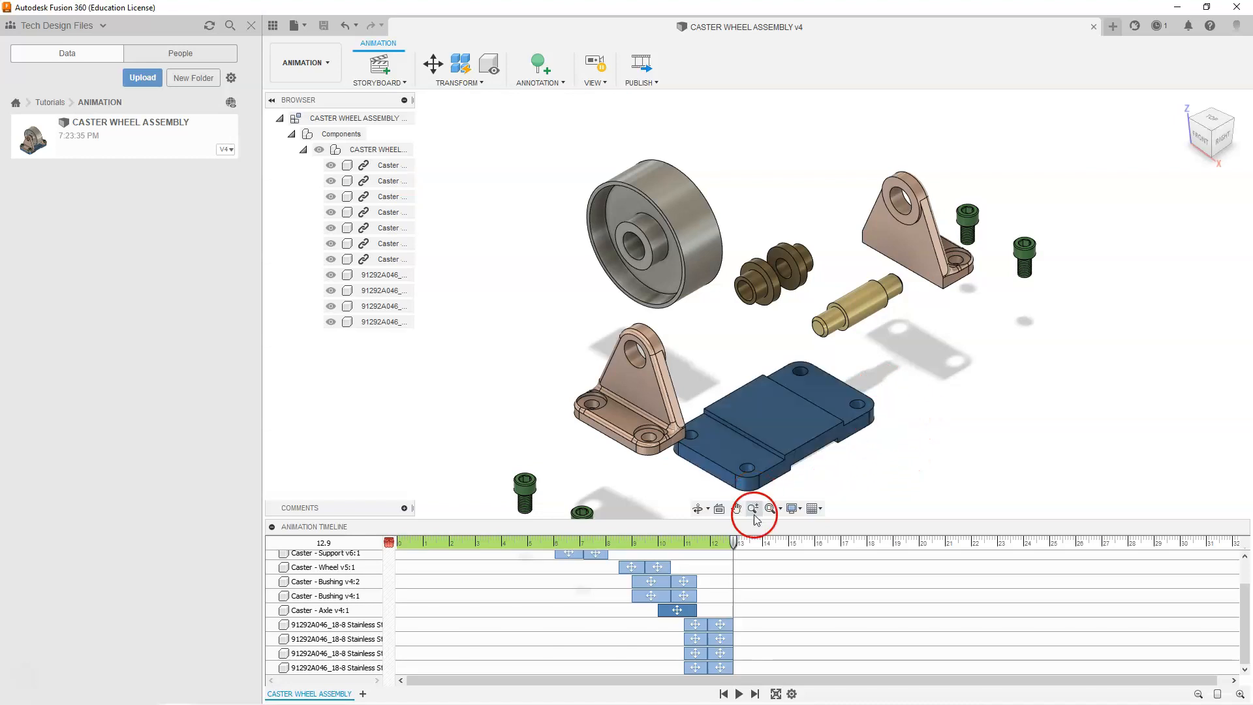
right_click(319, 697)
click(346, 666)
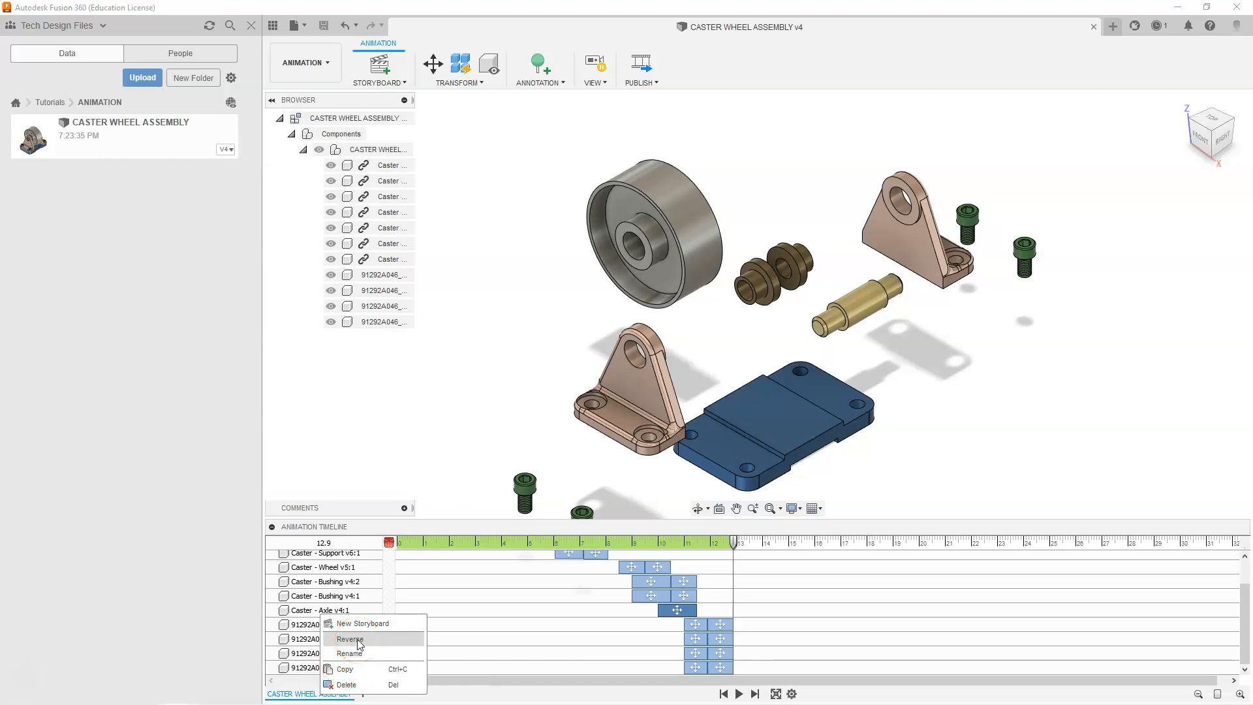
click(358, 642)
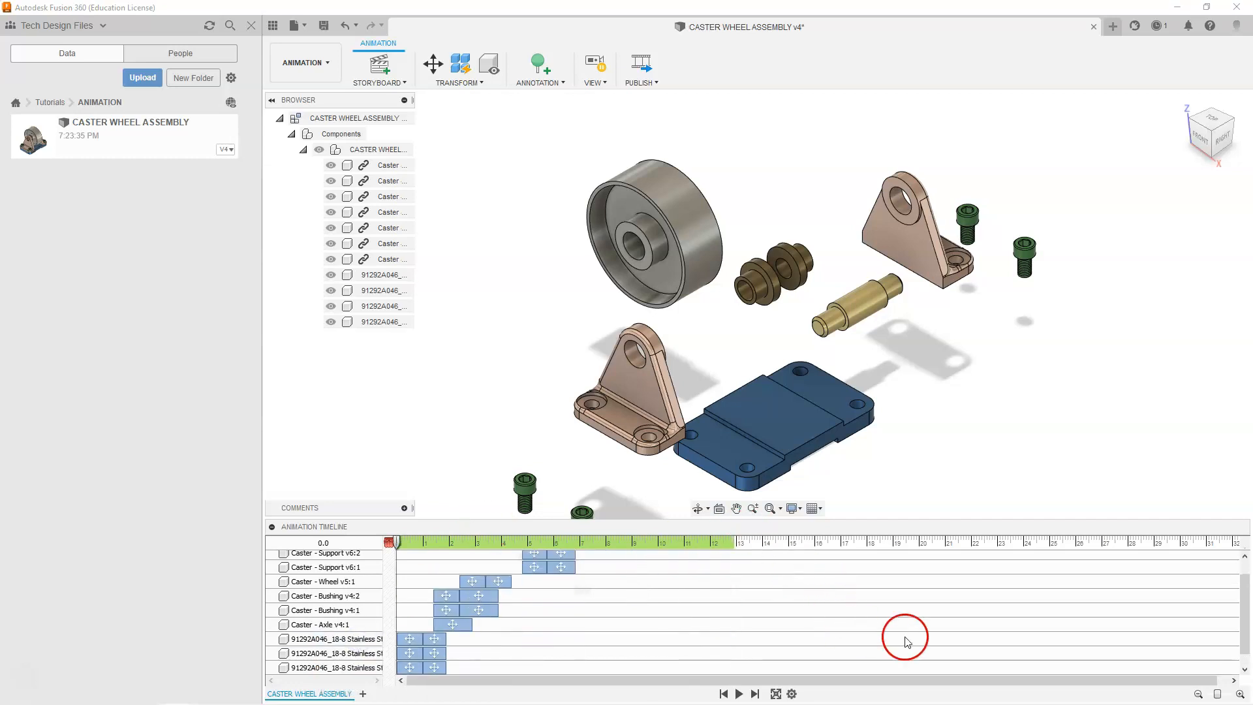
Review the component tracks of the reversed storyboard and play its animation
scroll(742, 607, up, 1)
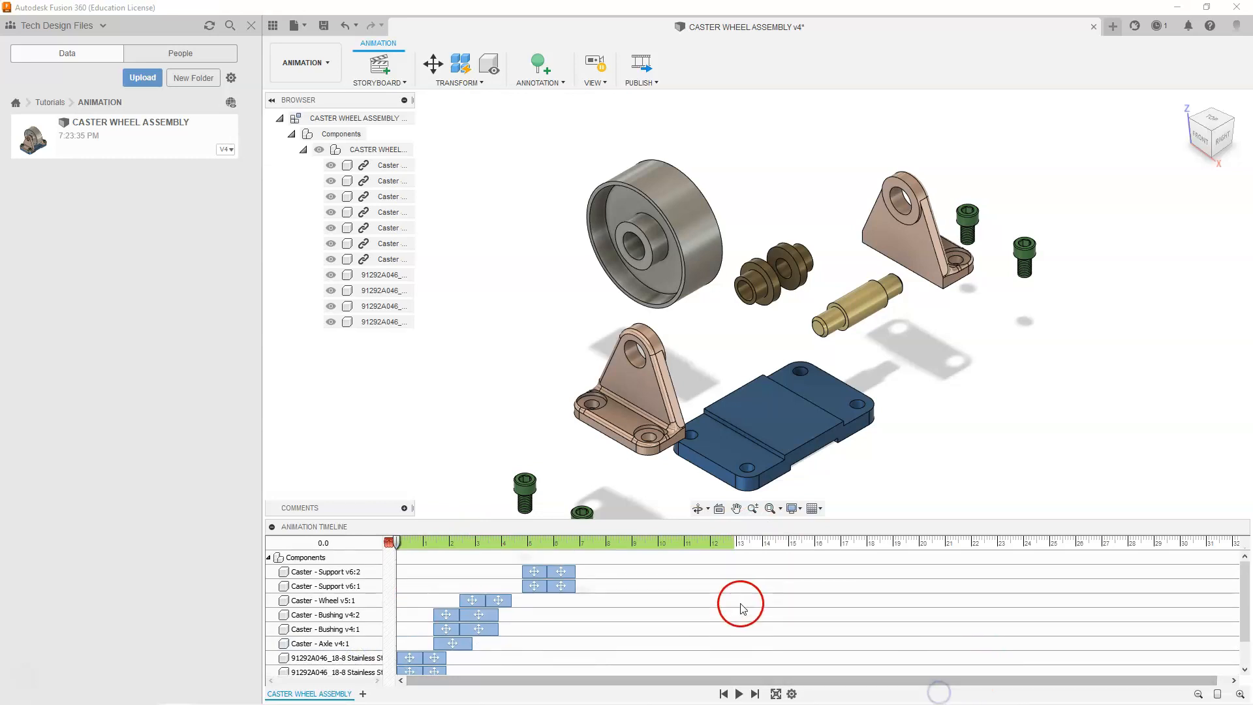
scroll(743, 607, down, 2)
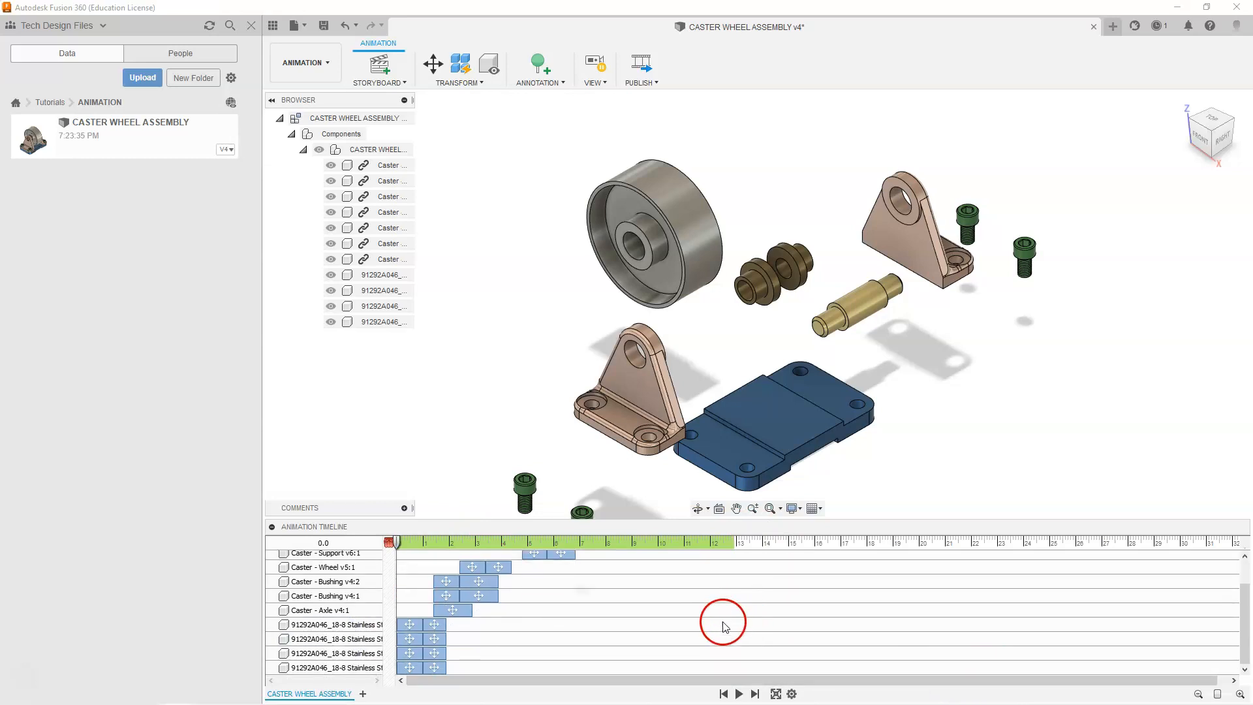
click(740, 694)
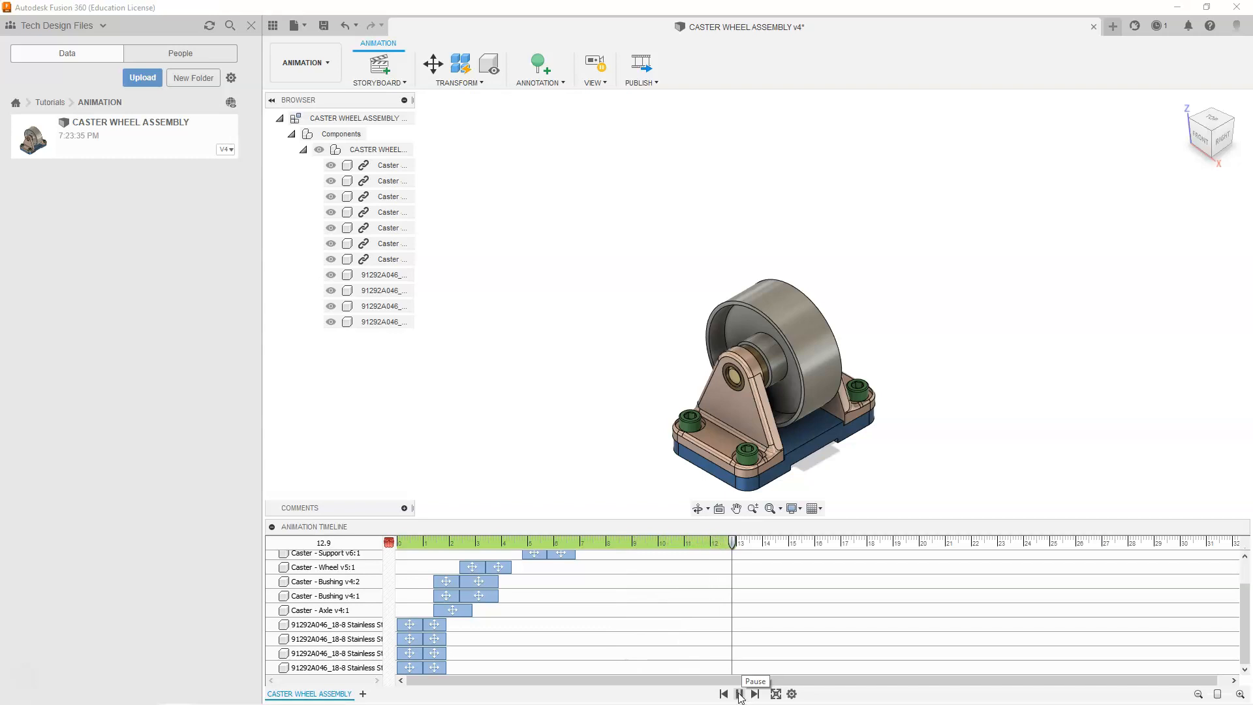
click(744, 697)
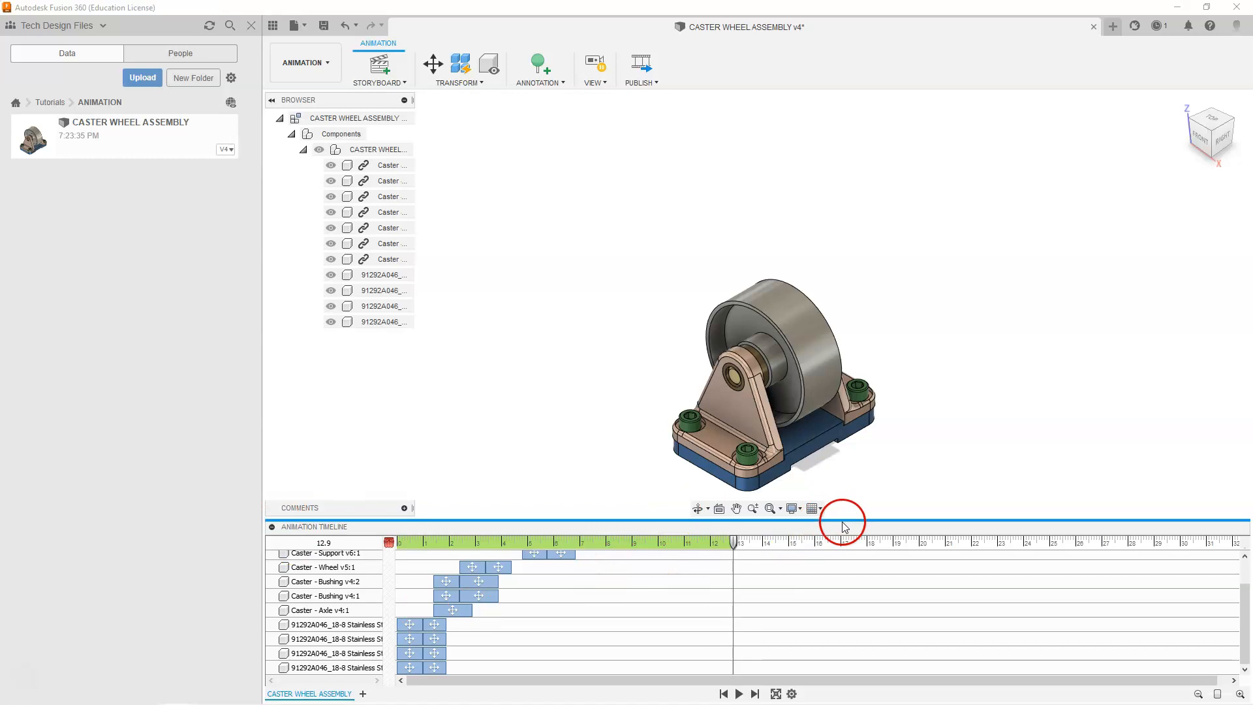
Shift both move actions of all four socket head screws to start at about 8 s, after the support moves
drag(842, 520, 854, 434)
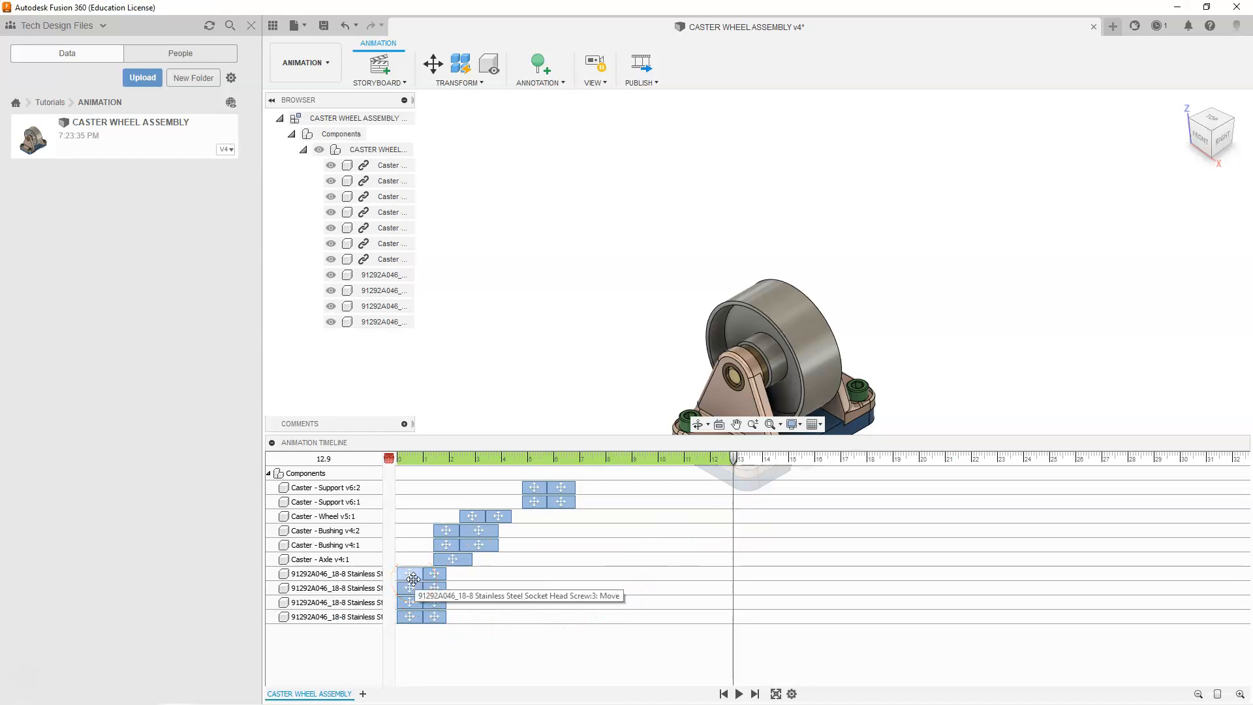
click(413, 576)
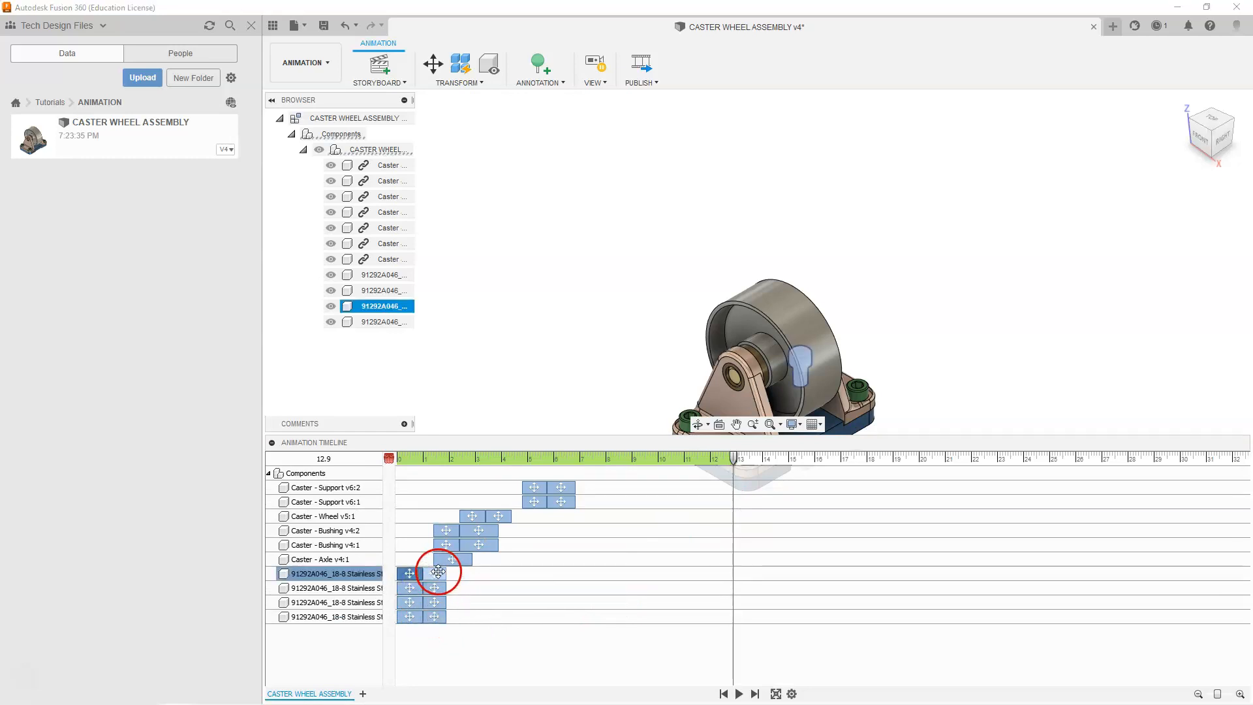
shift+click(431, 617)
click(432, 574)
drag(487, 572, 635, 559)
click(947, 273)
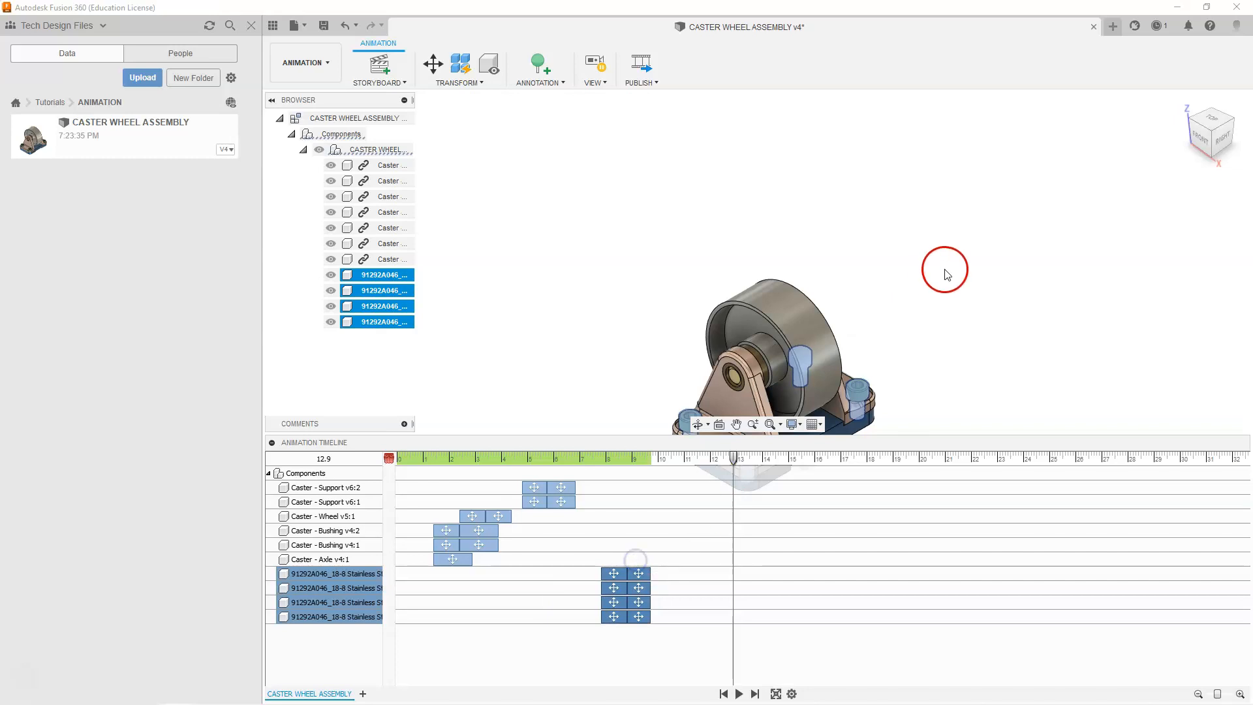
Play the animation from the beginning to check the new screw timing
drag(909, 433, 915, 574)
click(725, 694)
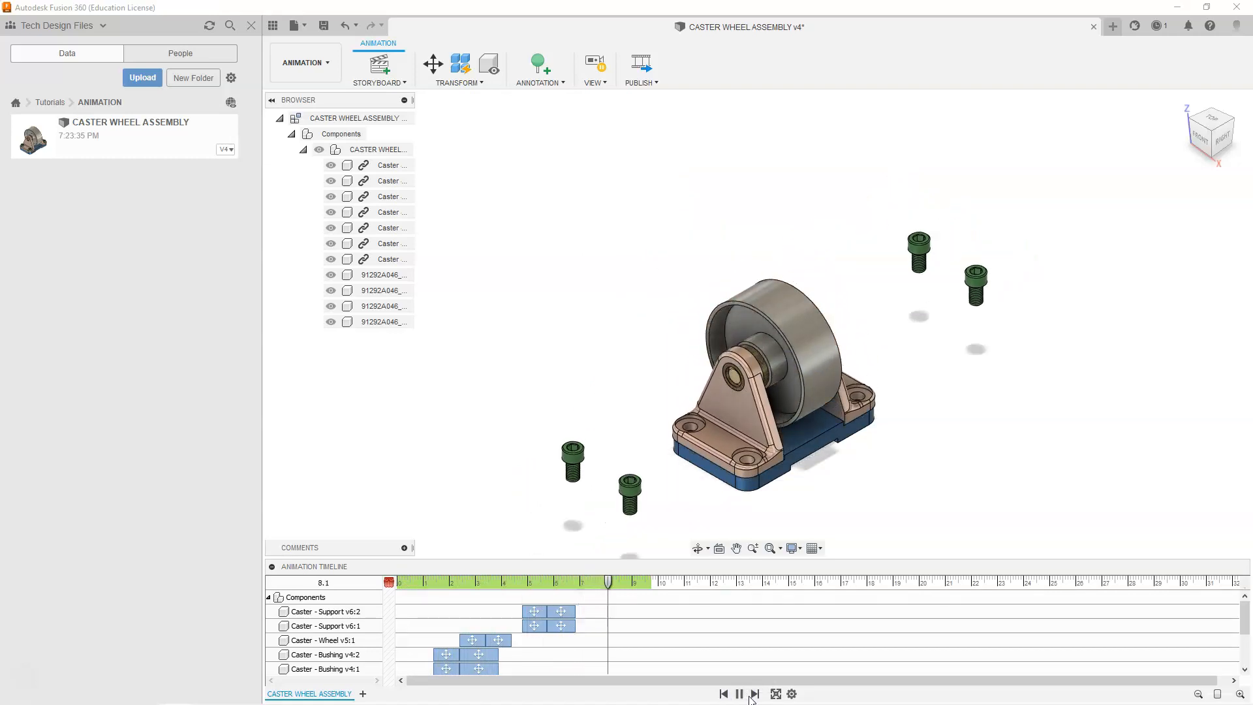
click(738, 695)
click(738, 694)
Shift all component actions together along the animation timeline so the first ones start at about 9 s
drag(867, 560, 875, 390)
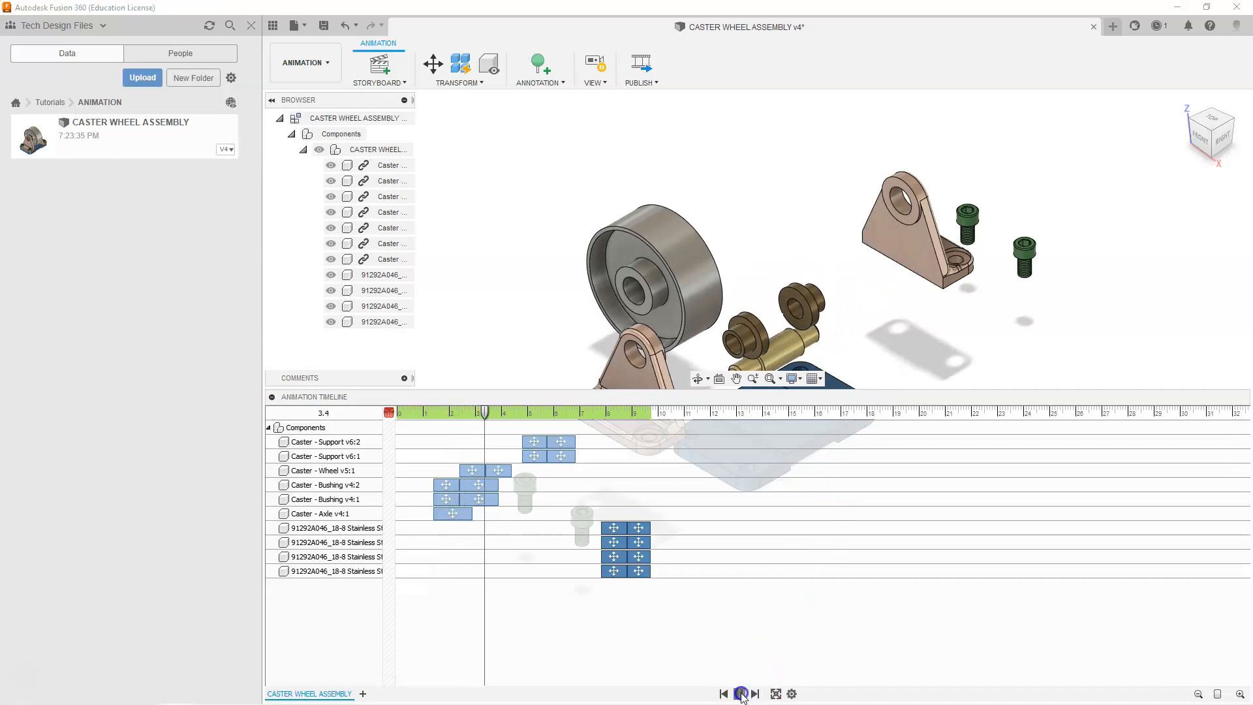
click(529, 443)
click(532, 442)
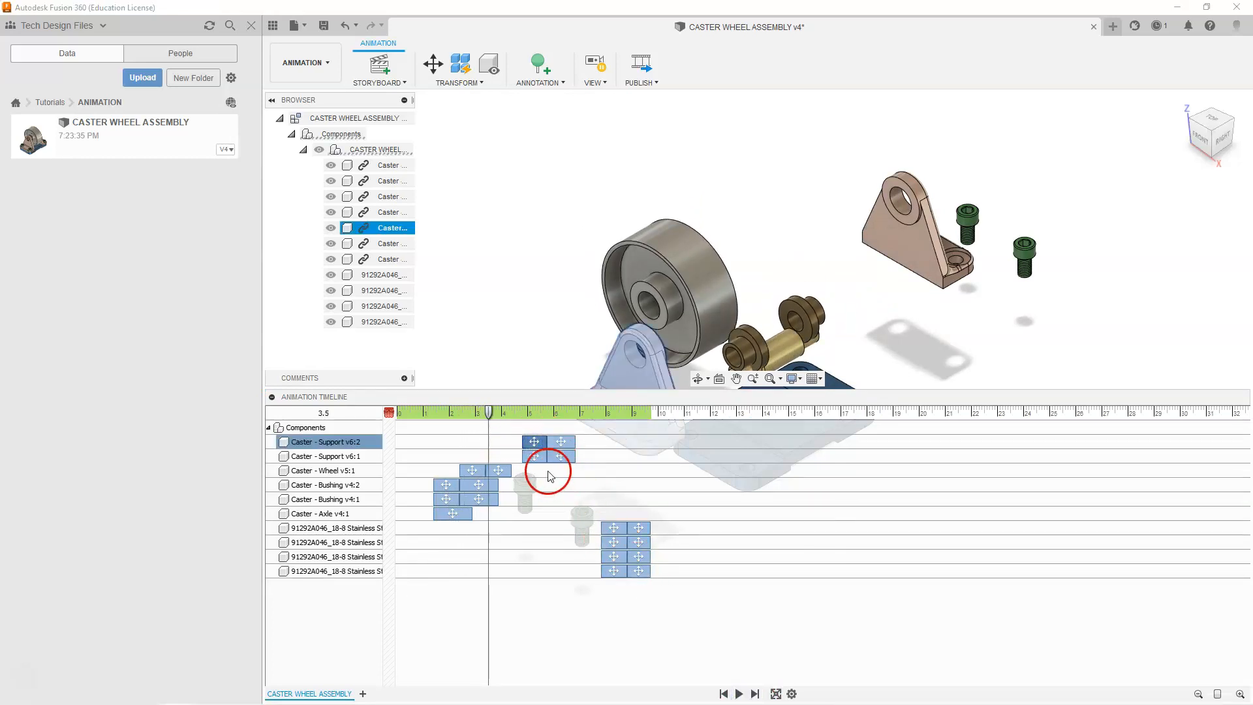
shift+click(639, 573)
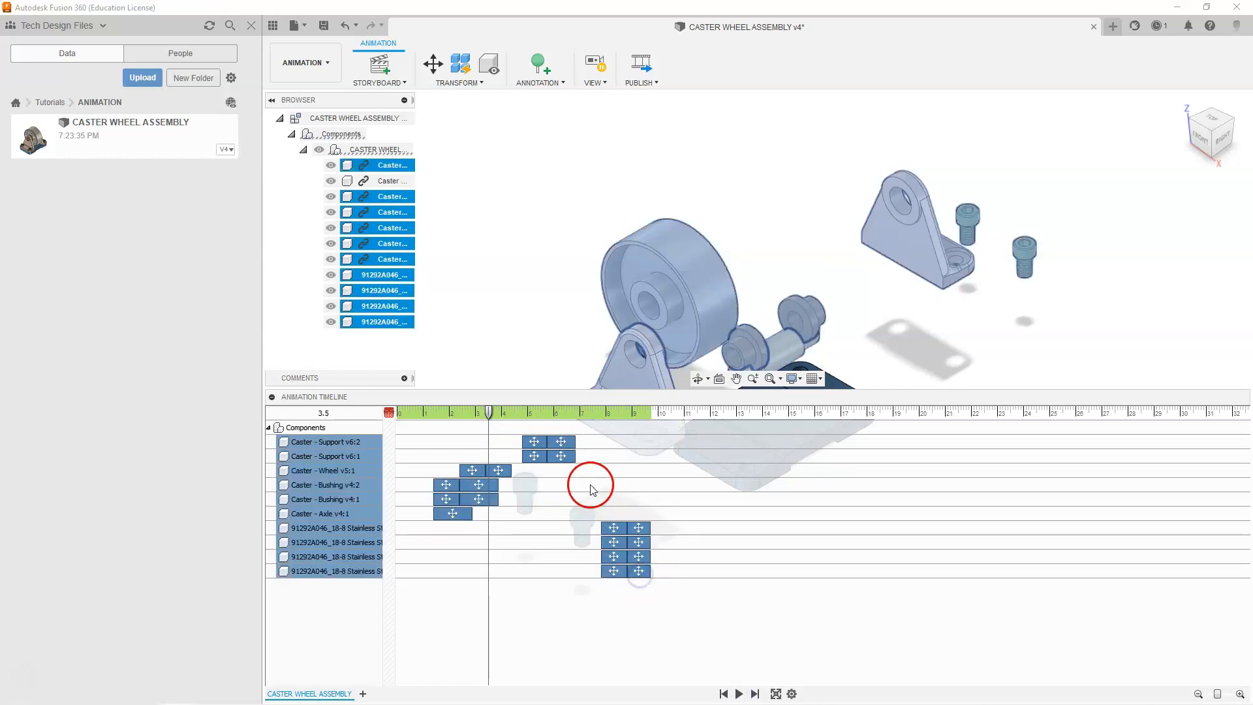
drag(607, 442, 755, 444)
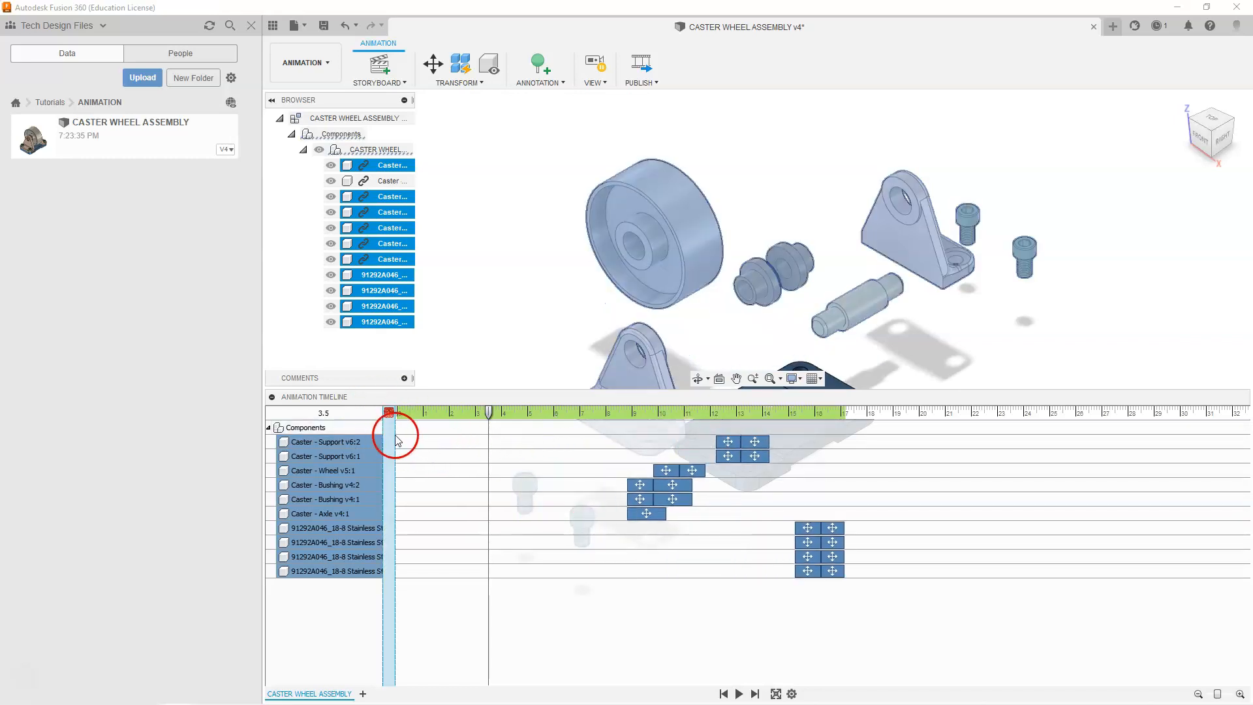
click(456, 359)
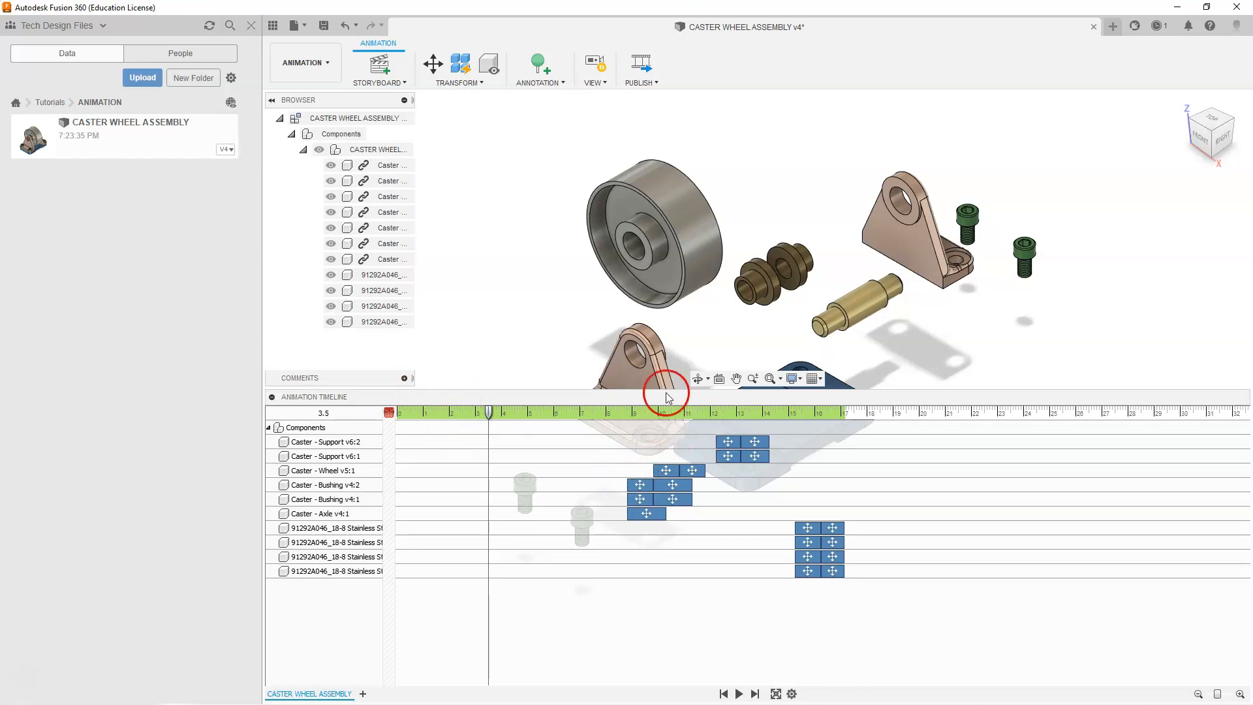
Move both Caster - Support v6:2 actions to the beginning of the timeline, starting at about 1 s
click(628, 381)
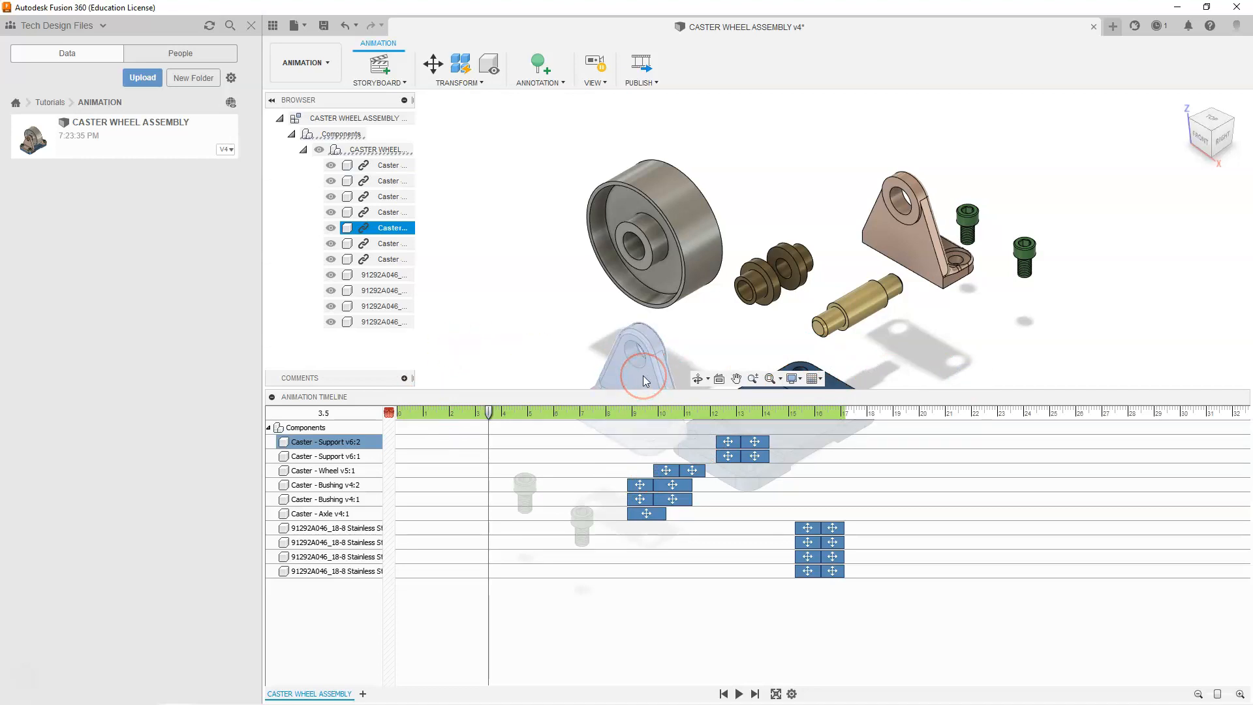
click(730, 444)
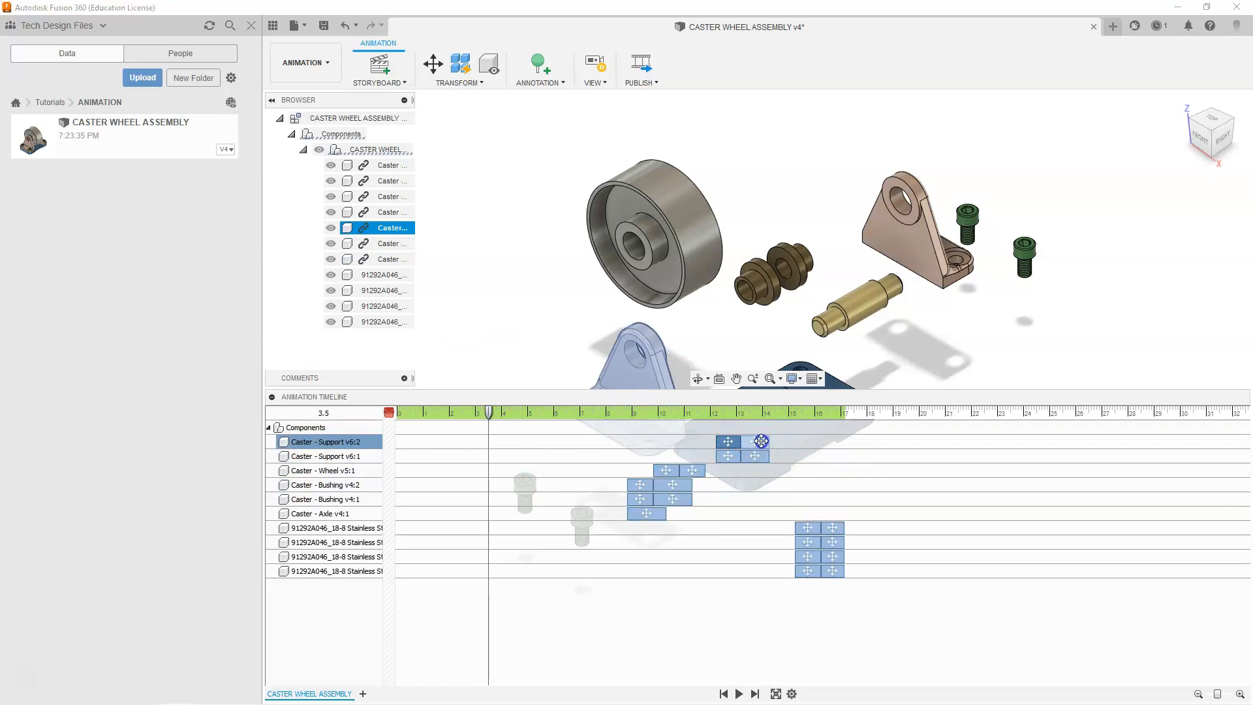
click(731, 441)
drag(731, 441, 434, 443)
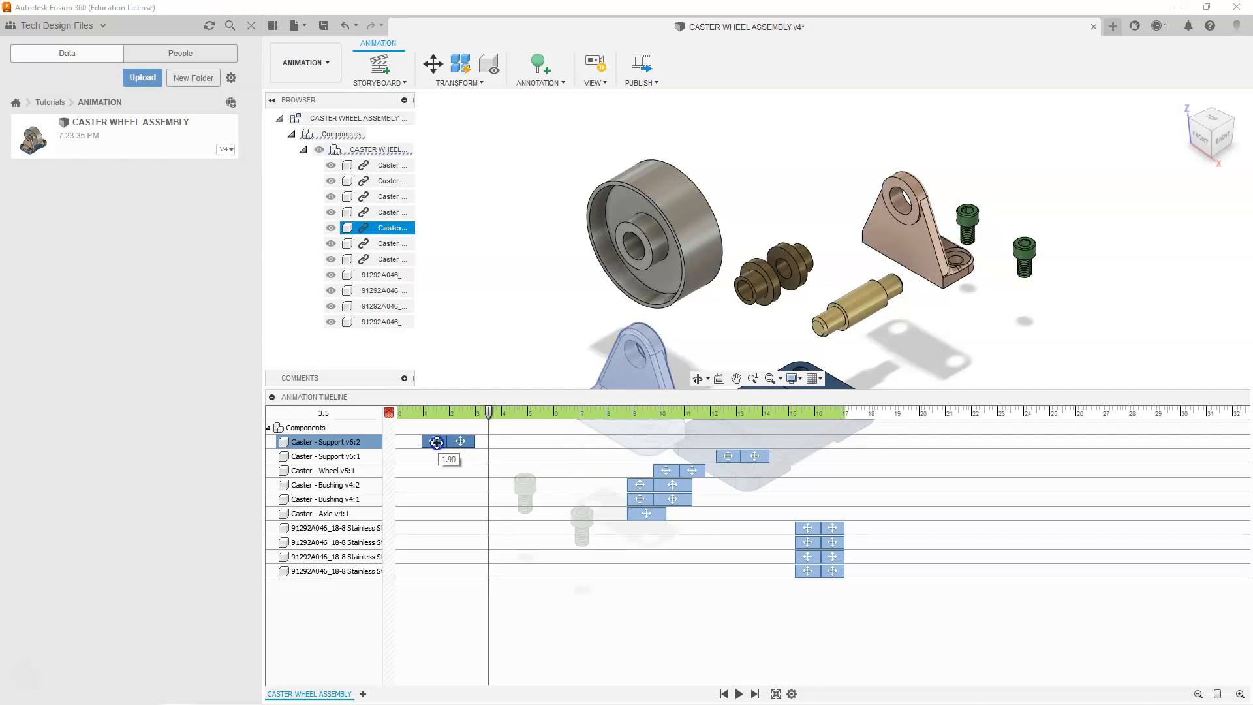
drag(436, 443, 435, 443)
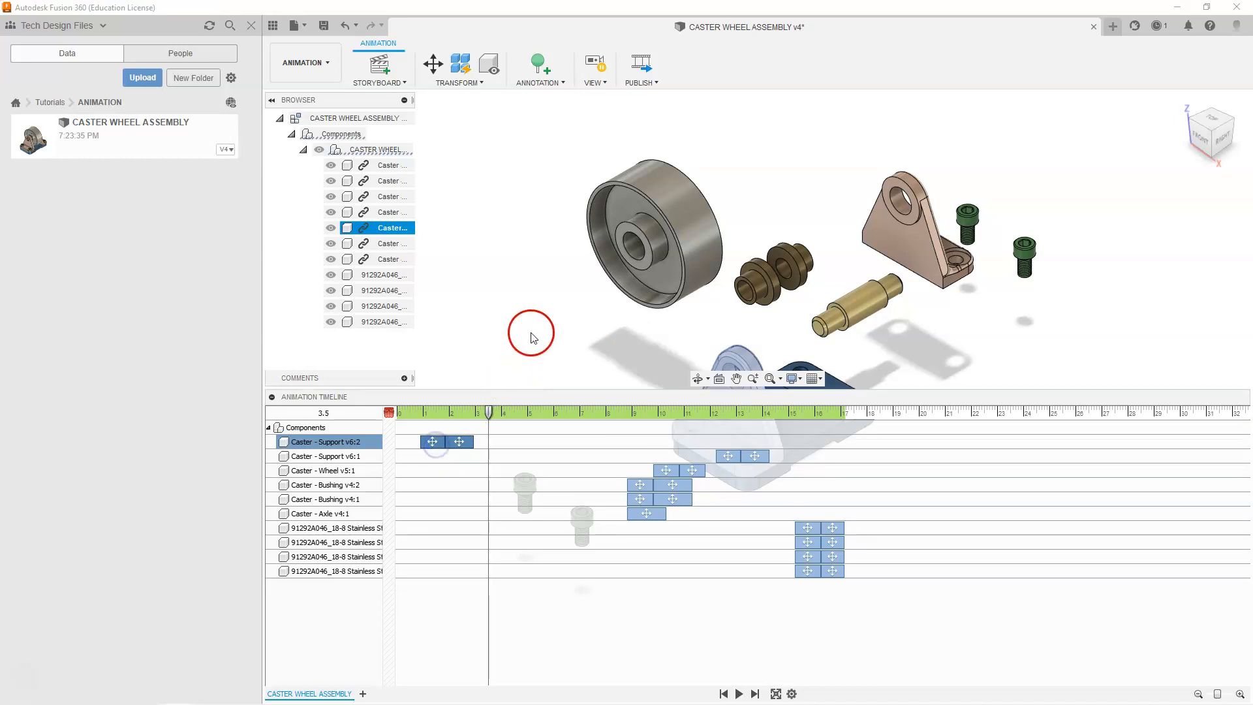
Play the animation from the beginning to check the support's new timing, and enlarge the model view above the timeline
click(723, 694)
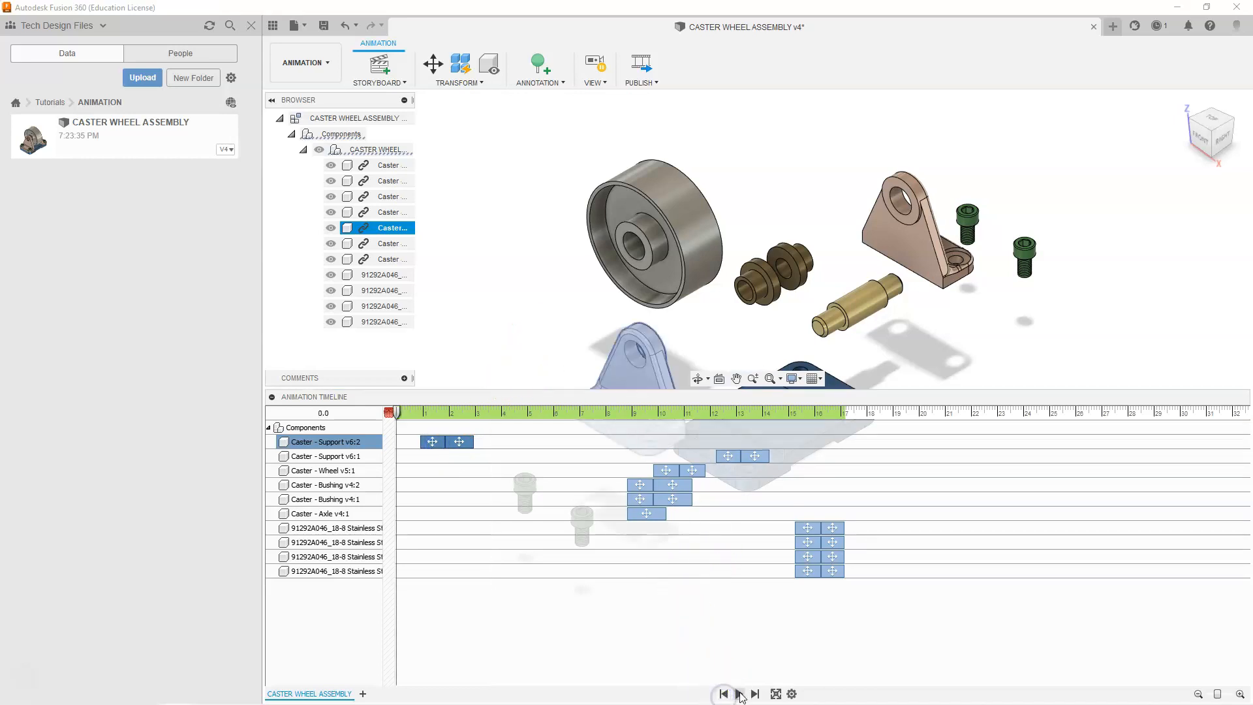
click(740, 695)
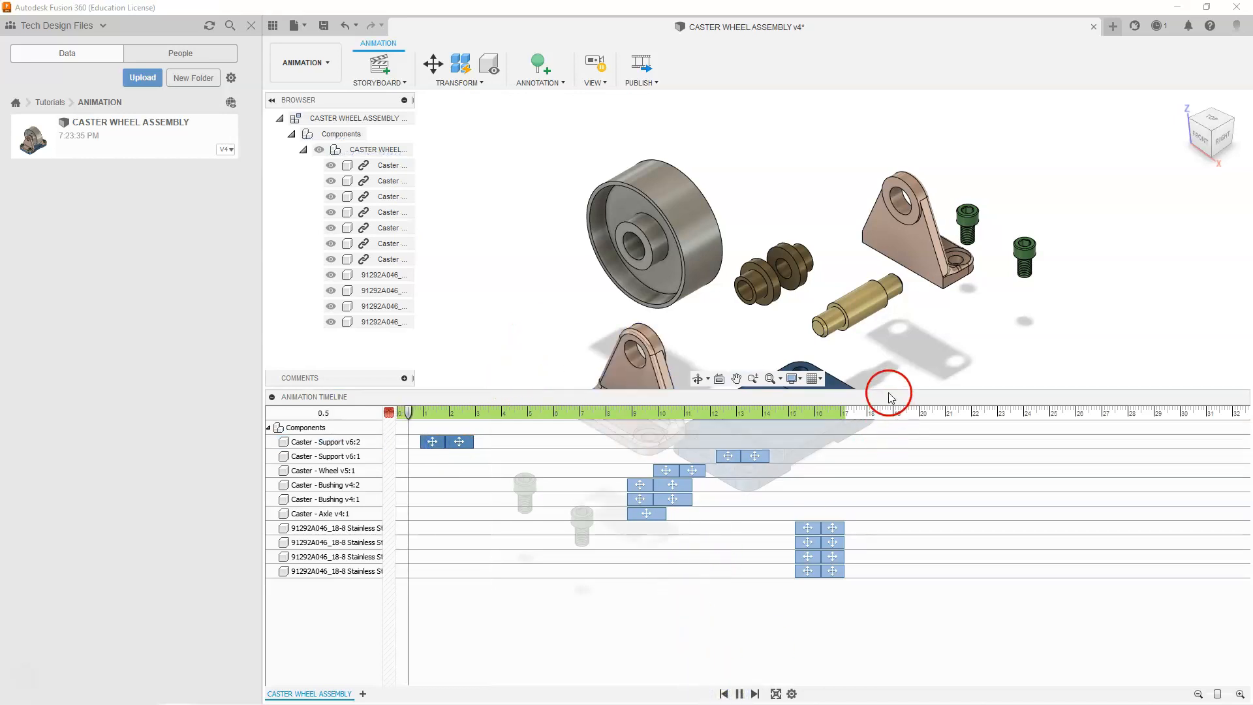
drag(888, 393, 885, 463)
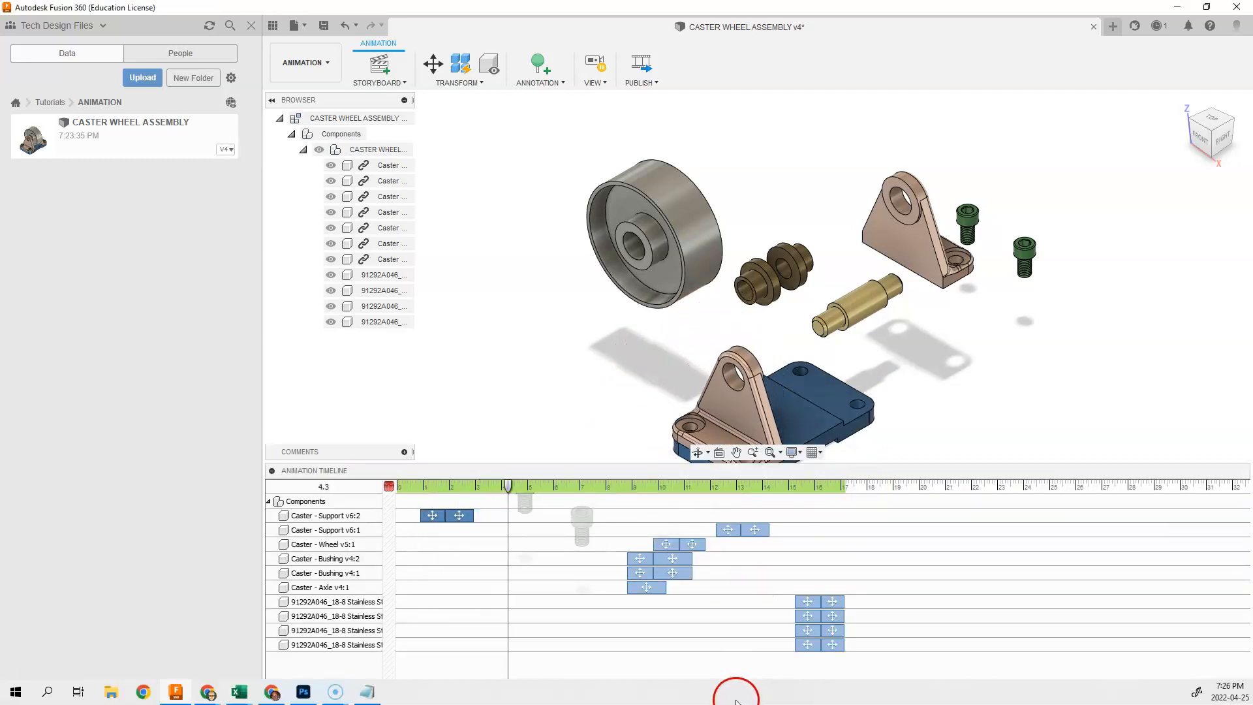
click(740, 695)
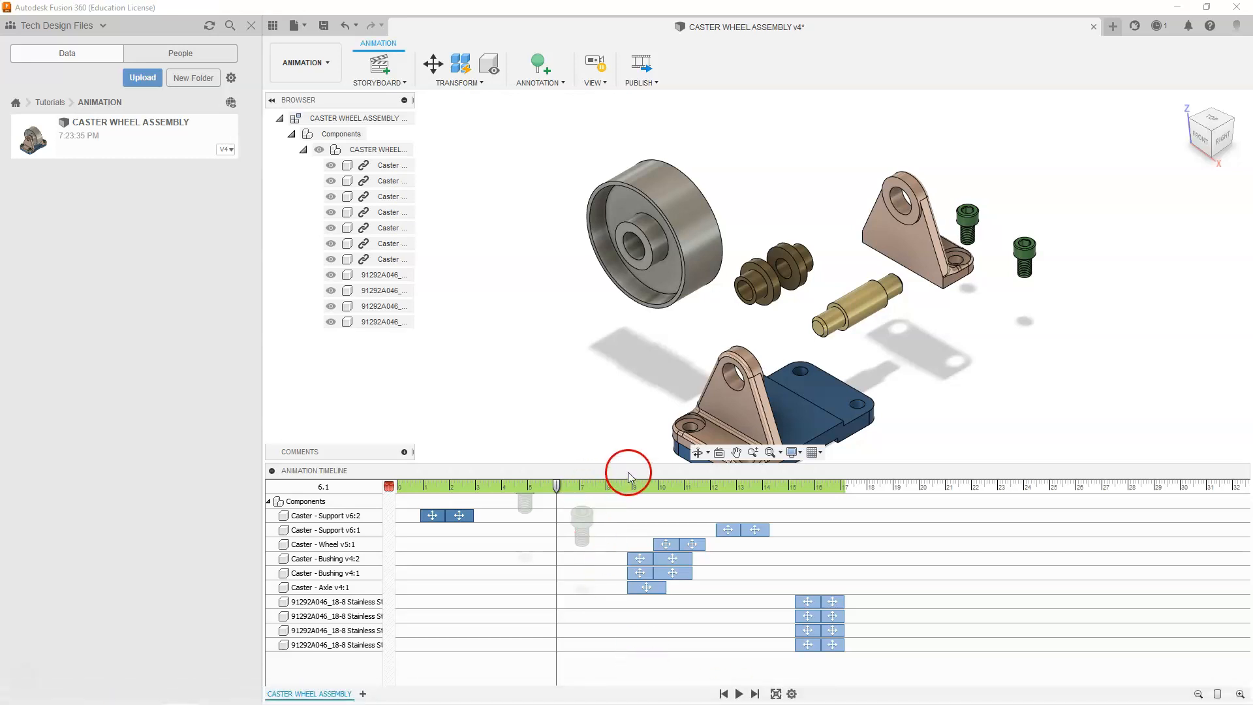
Move both actions of the two front socket head screws to start at about 2.9 s, directly after the Support v6:2 moves
click(731, 425)
click(898, 410)
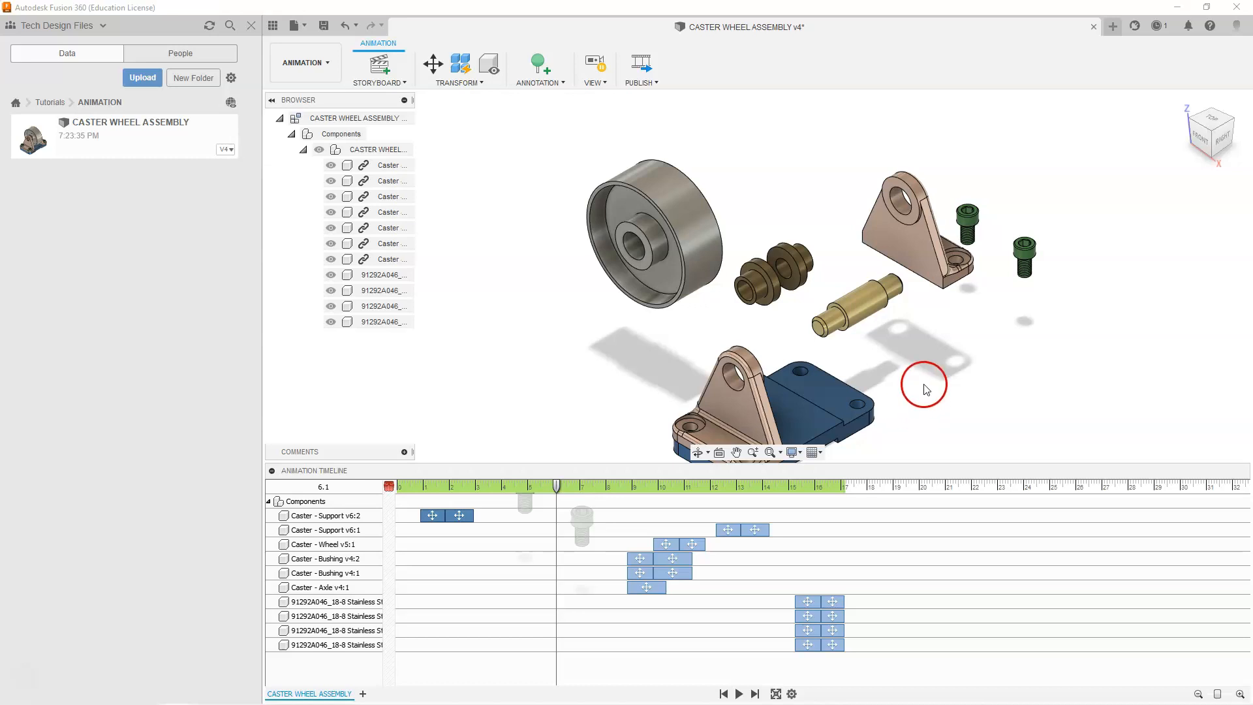
scroll(871, 400, down, 2)
scroll(861, 391, down, 2)
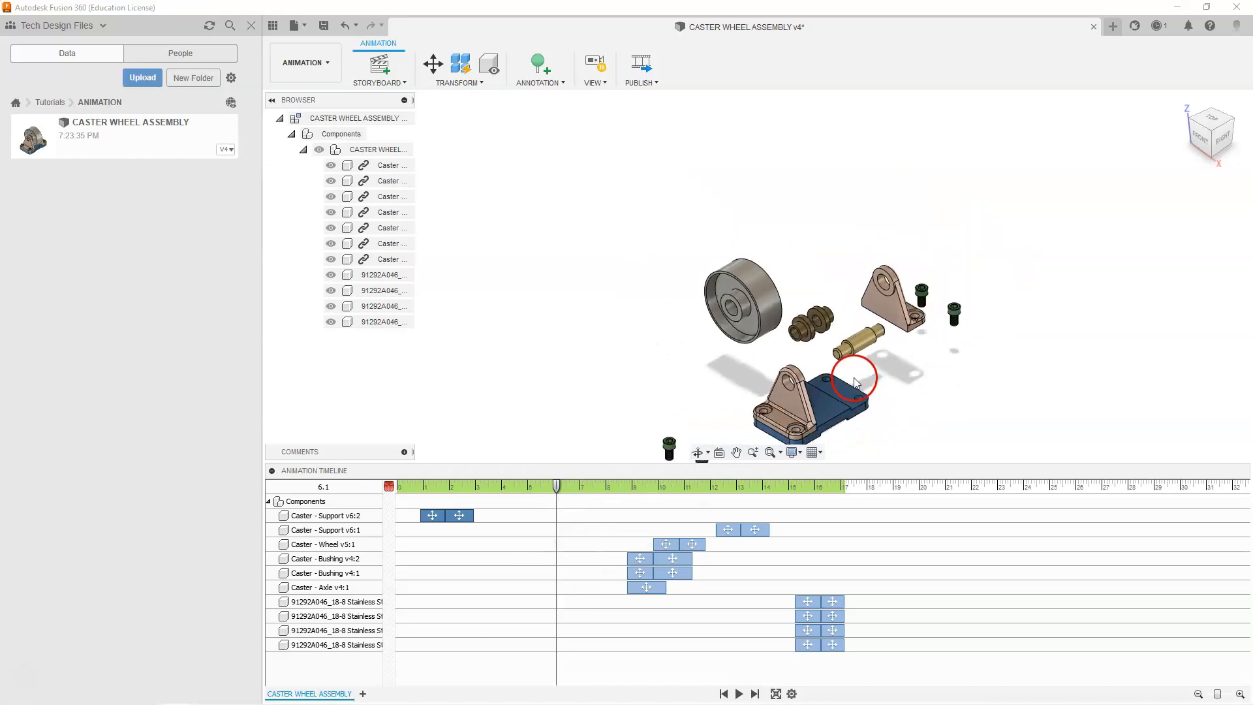
scroll(809, 436, up, 2)
scroll(809, 424, up, 2)
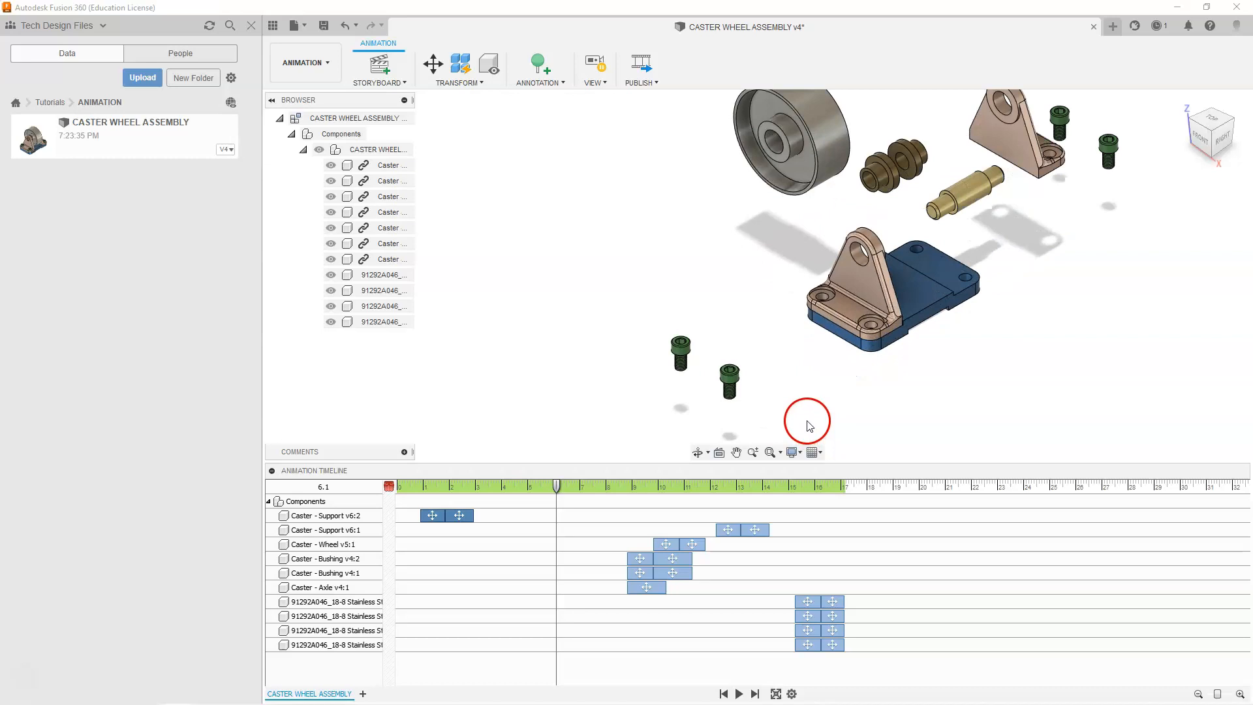
click(680, 351)
ctrl+click(730, 385)
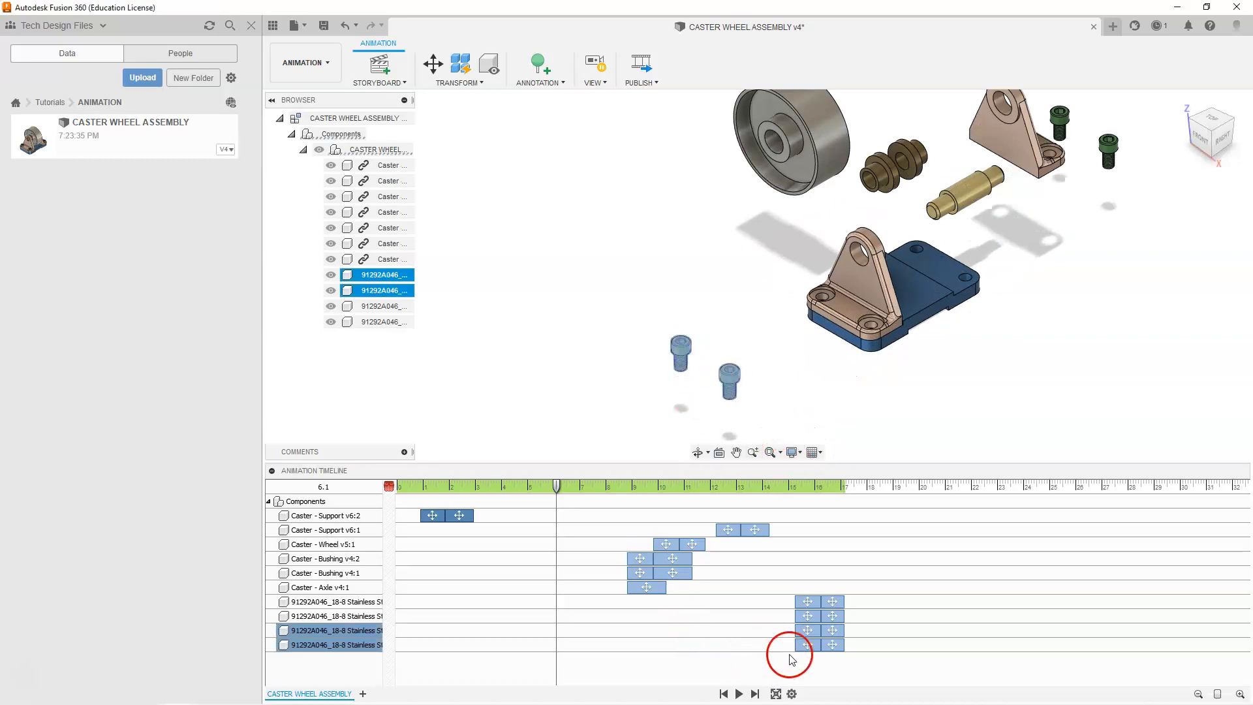
click(808, 631)
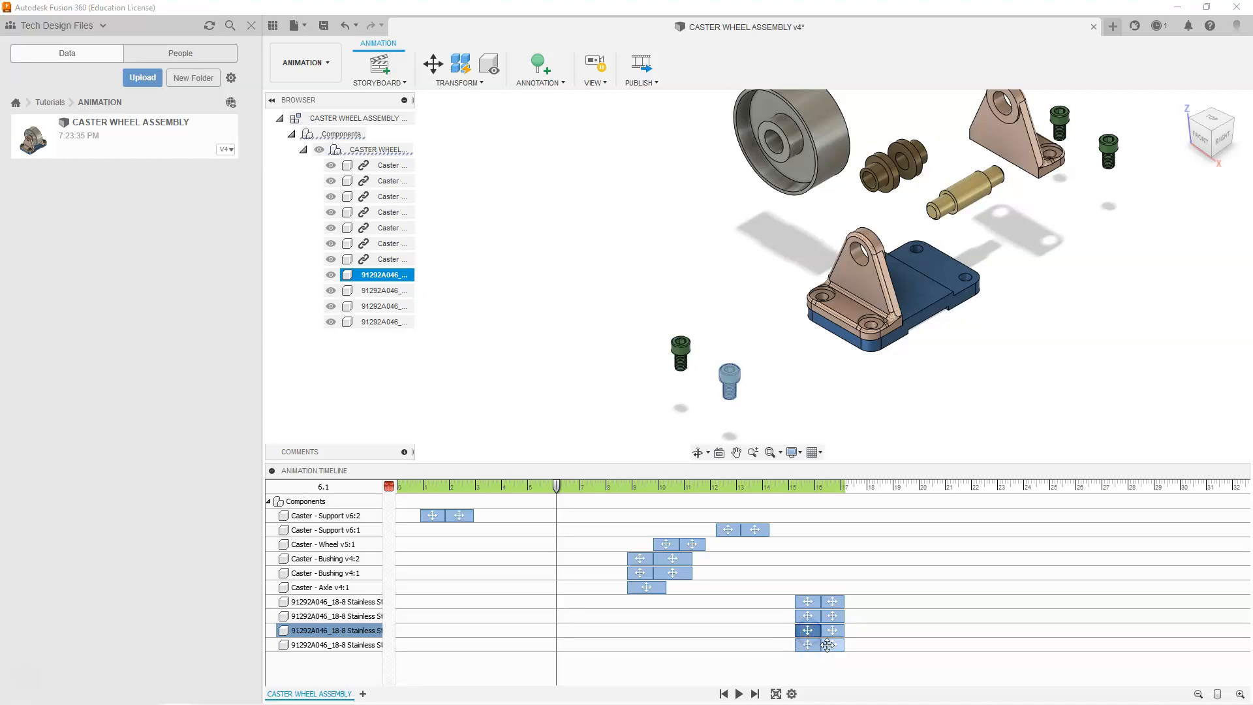
ctrl+click(826, 645)
drag(810, 632, 487, 628)
drag(556, 486, 472, 489)
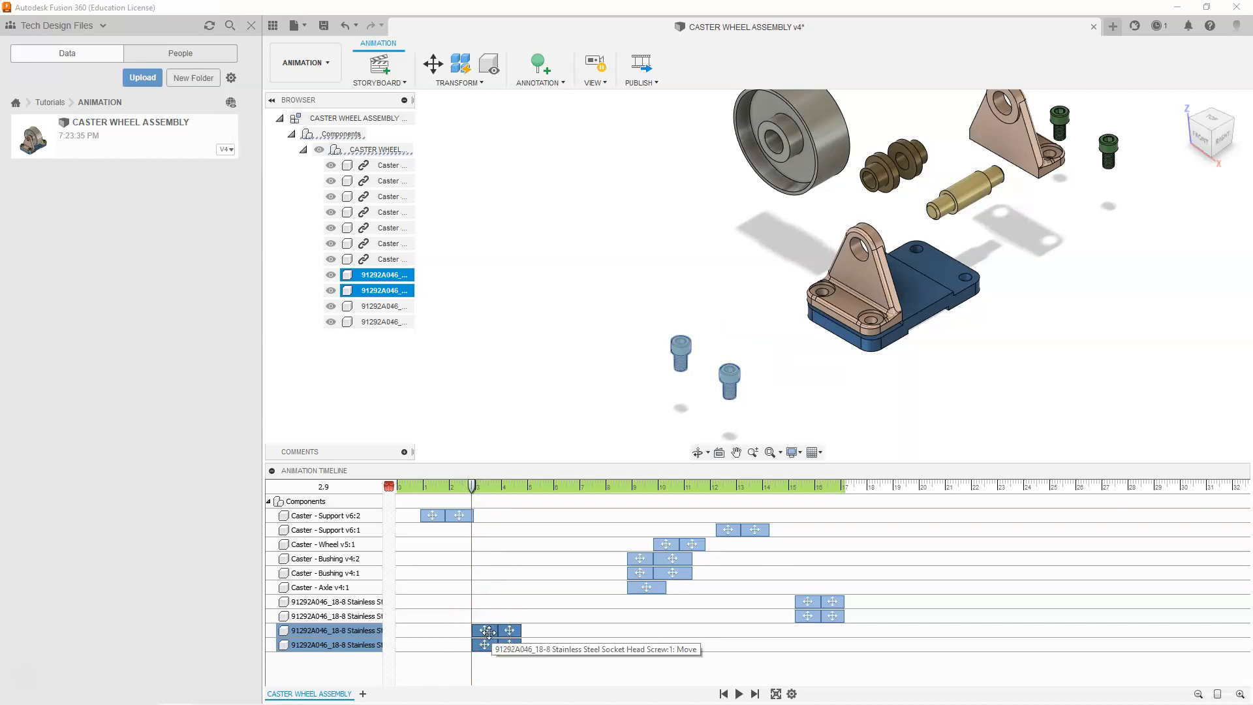
Play the animation from the beginning and pause at about 7 s to check the front screws' timing
click(723, 694)
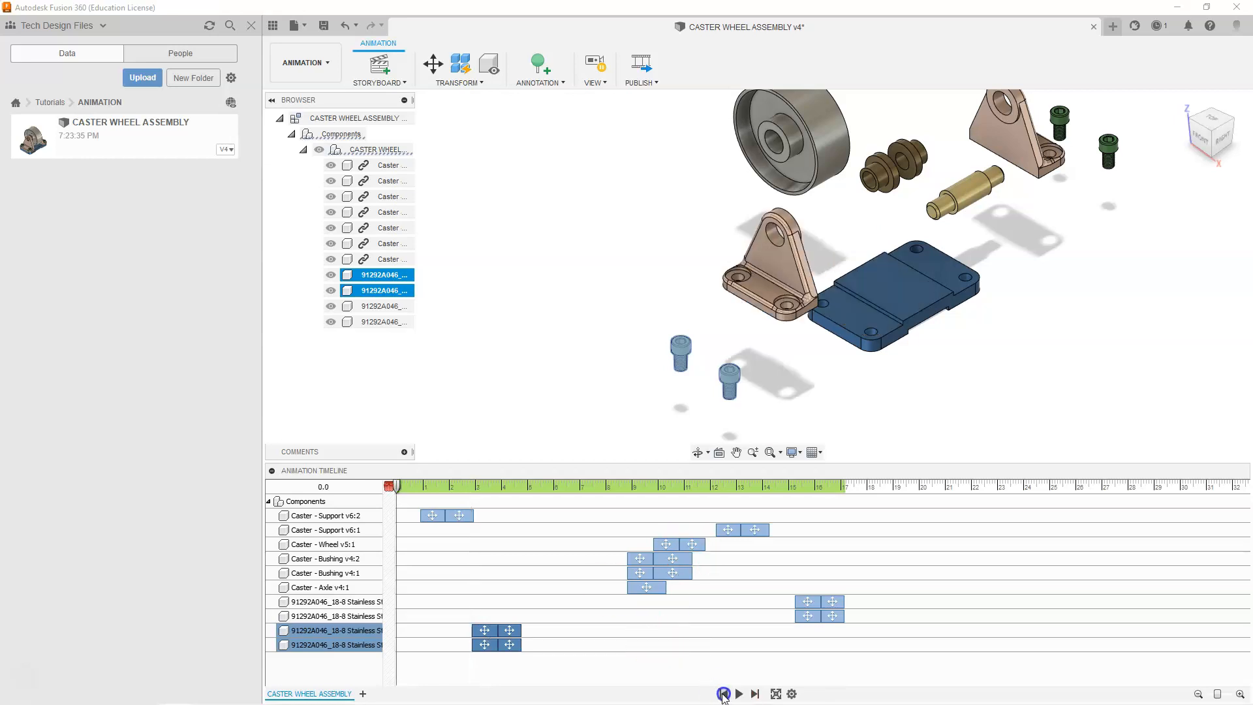
click(738, 694)
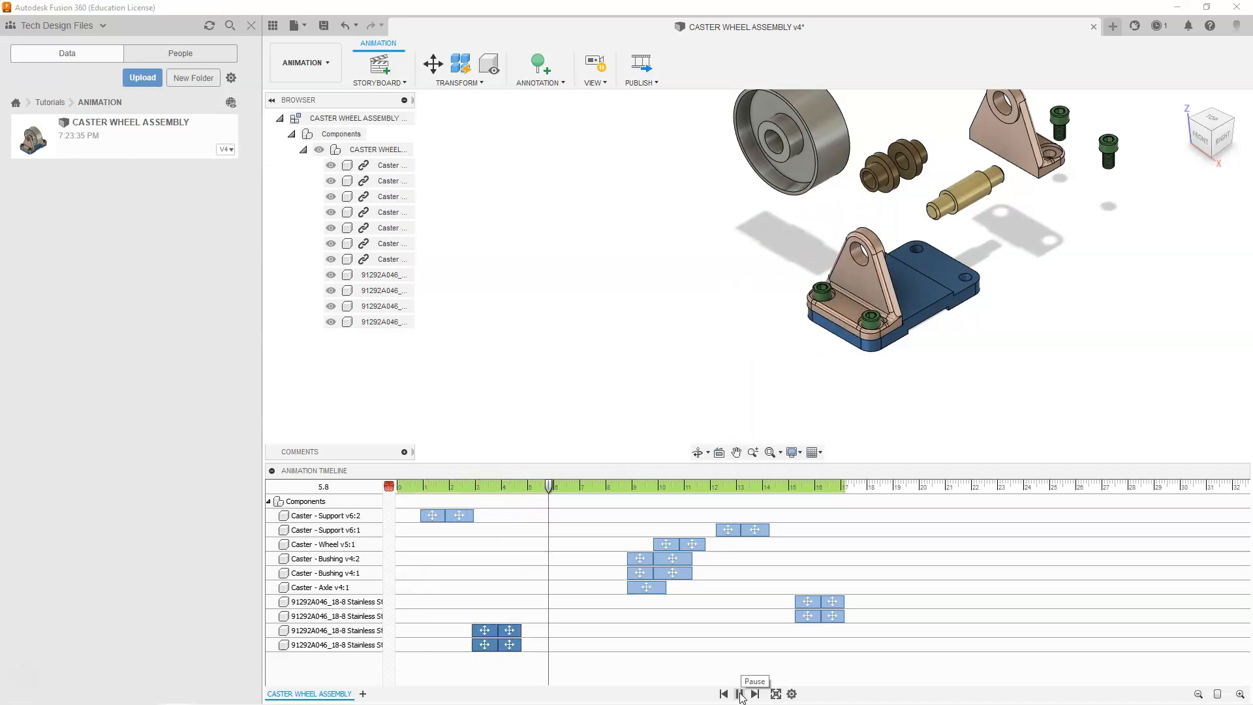
click(739, 693)
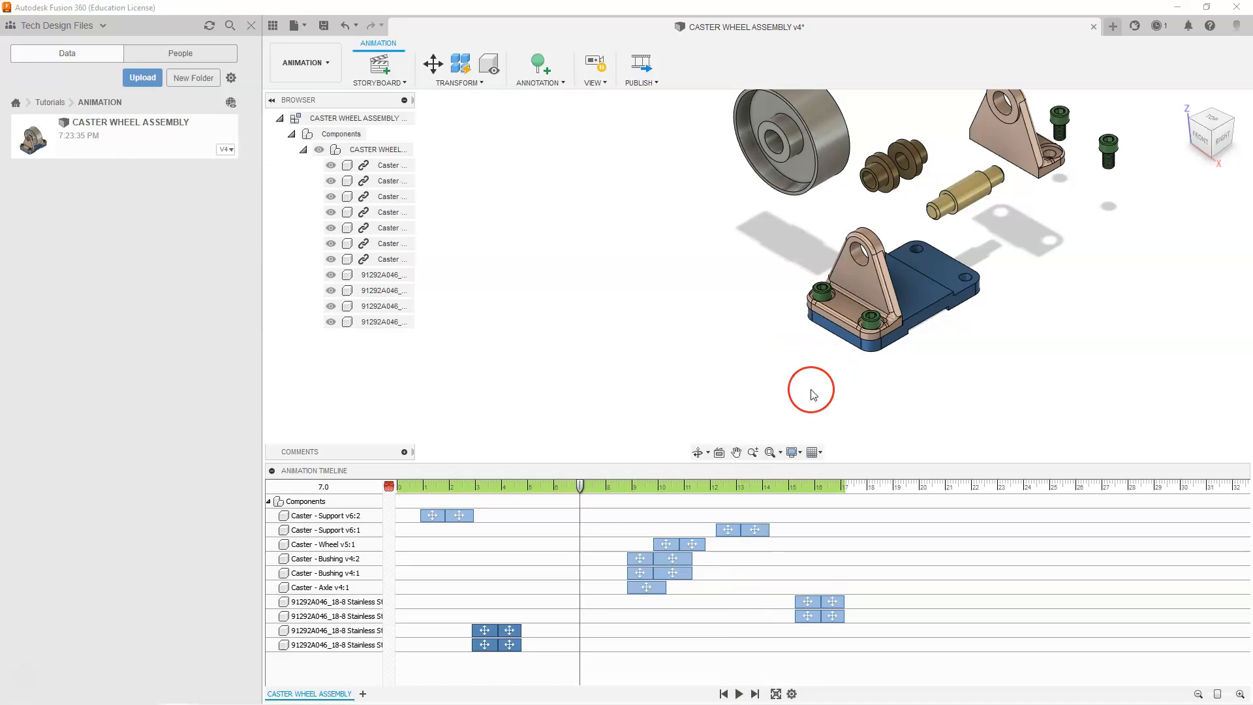
Shift both Caster - Bushing v4:2 actions to start at about 4.7 s, after the front screws, and scrub the timeline to check the motion
scroll(811, 390, down, 1)
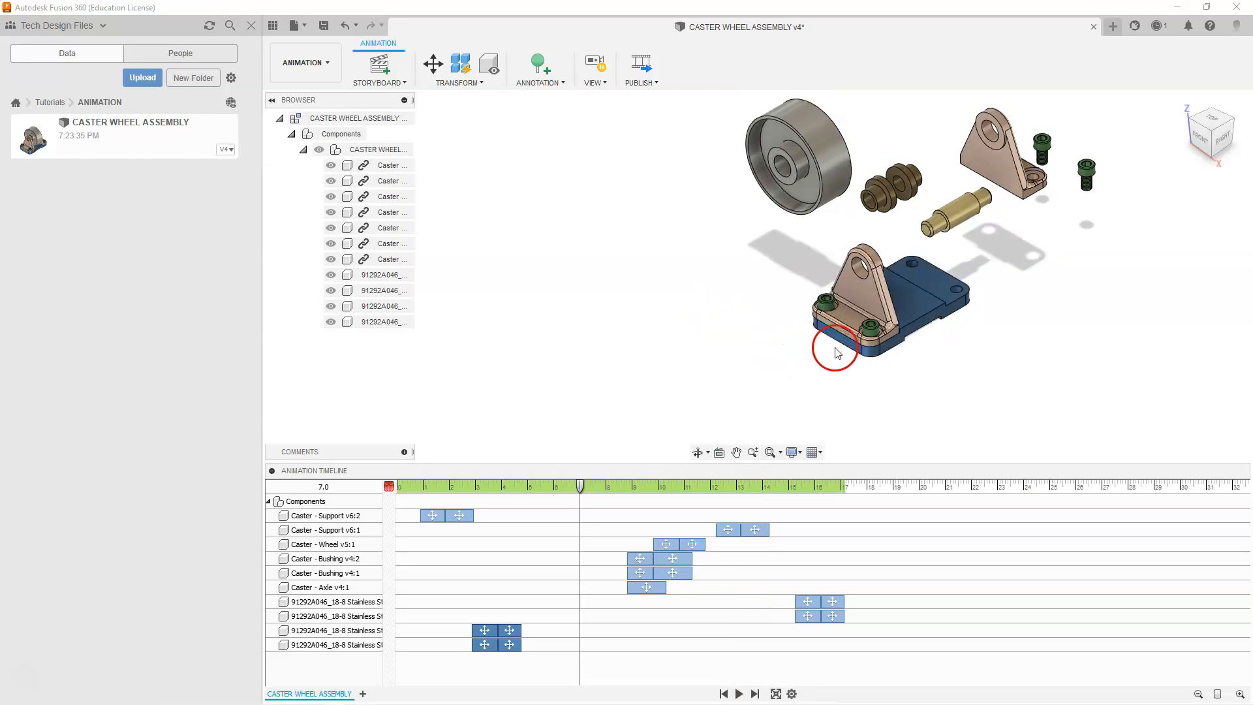
click(872, 196)
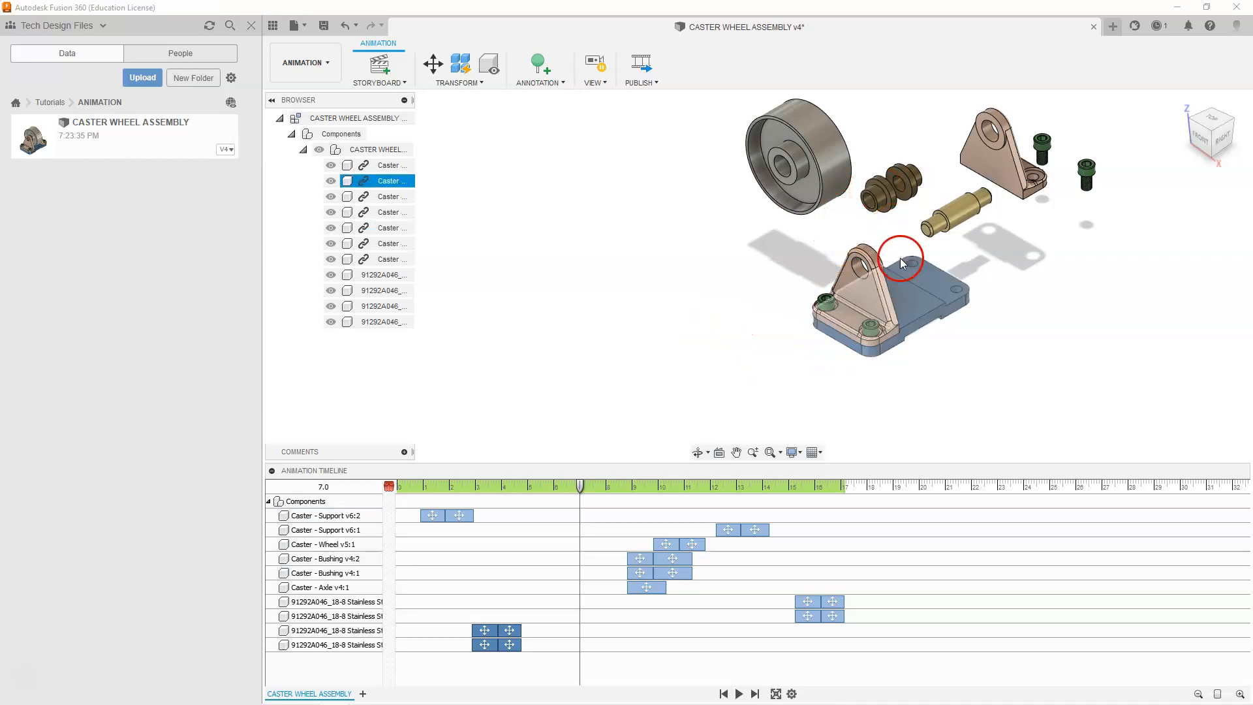
click(856, 279)
click(785, 163)
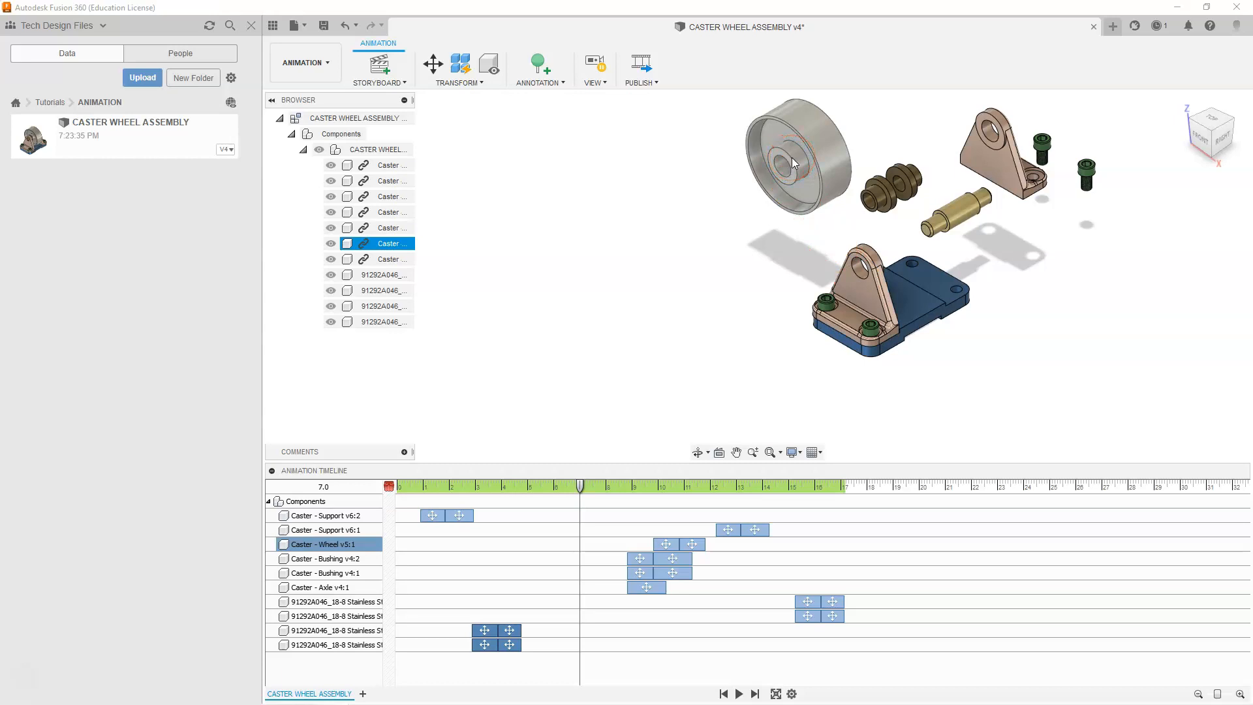
click(874, 197)
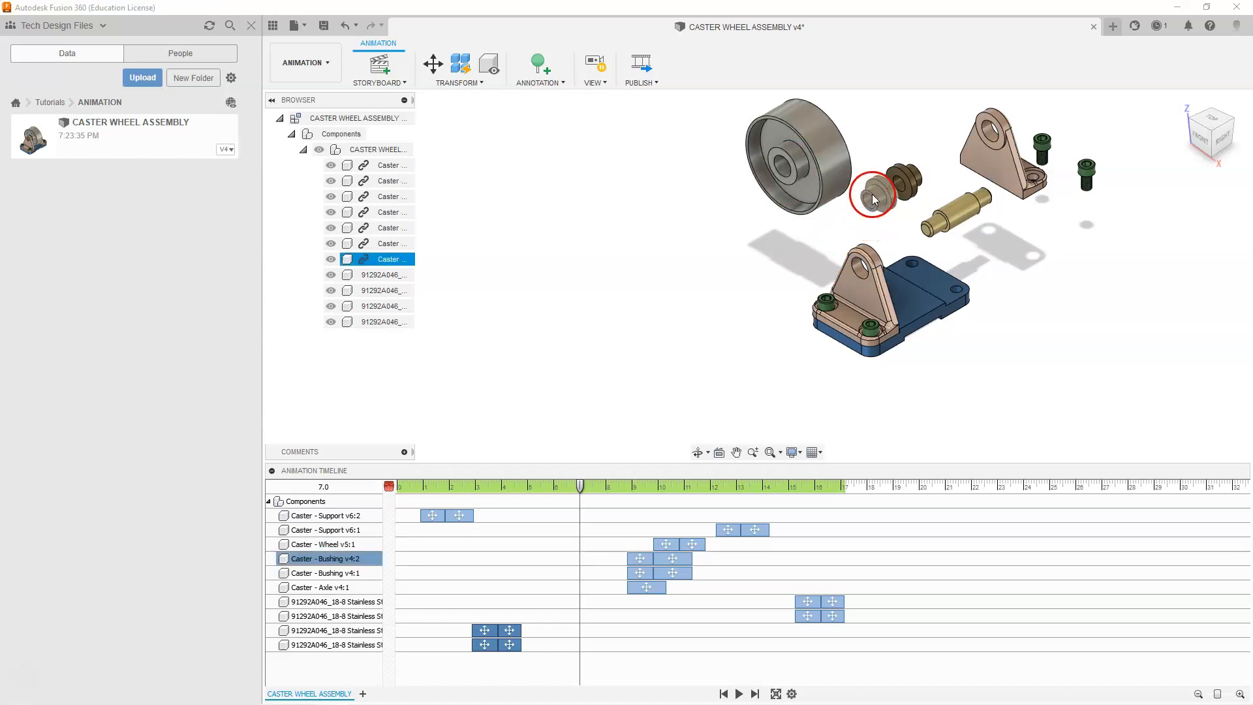
right_click(875, 194)
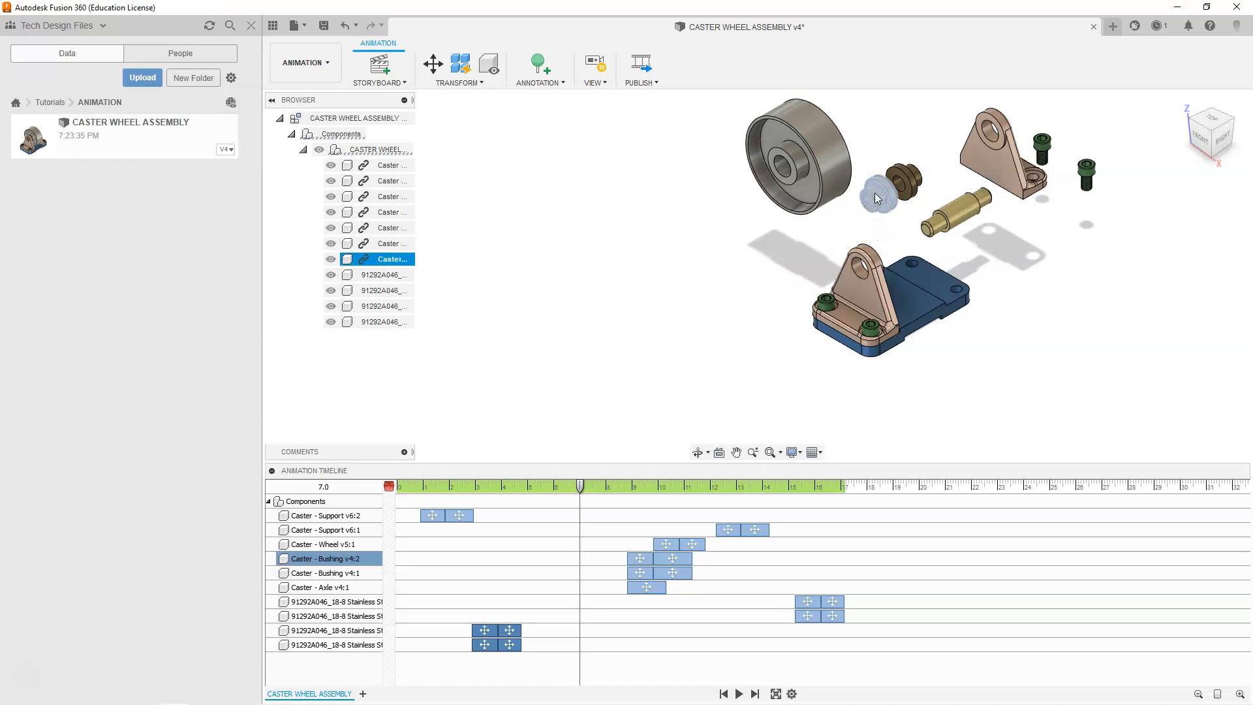
click(301, 559)
click(638, 556)
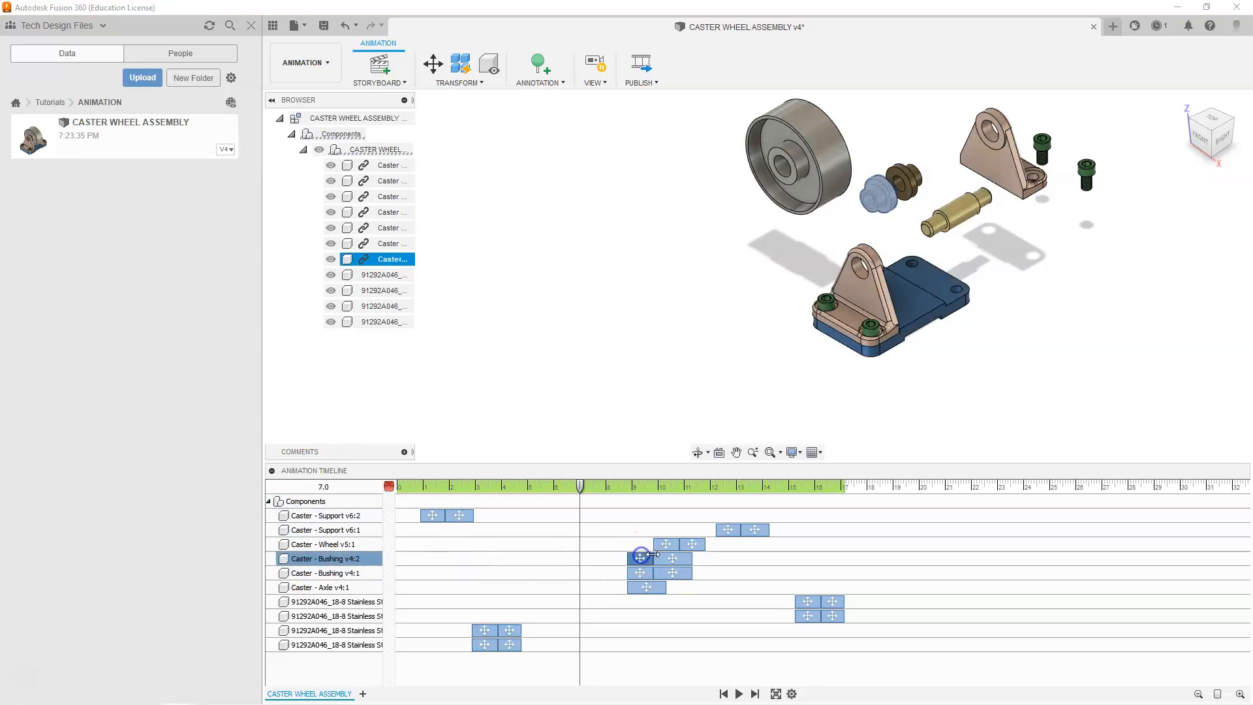
ctrl+click(677, 557)
drag(643, 559, 539, 559)
click(569, 414)
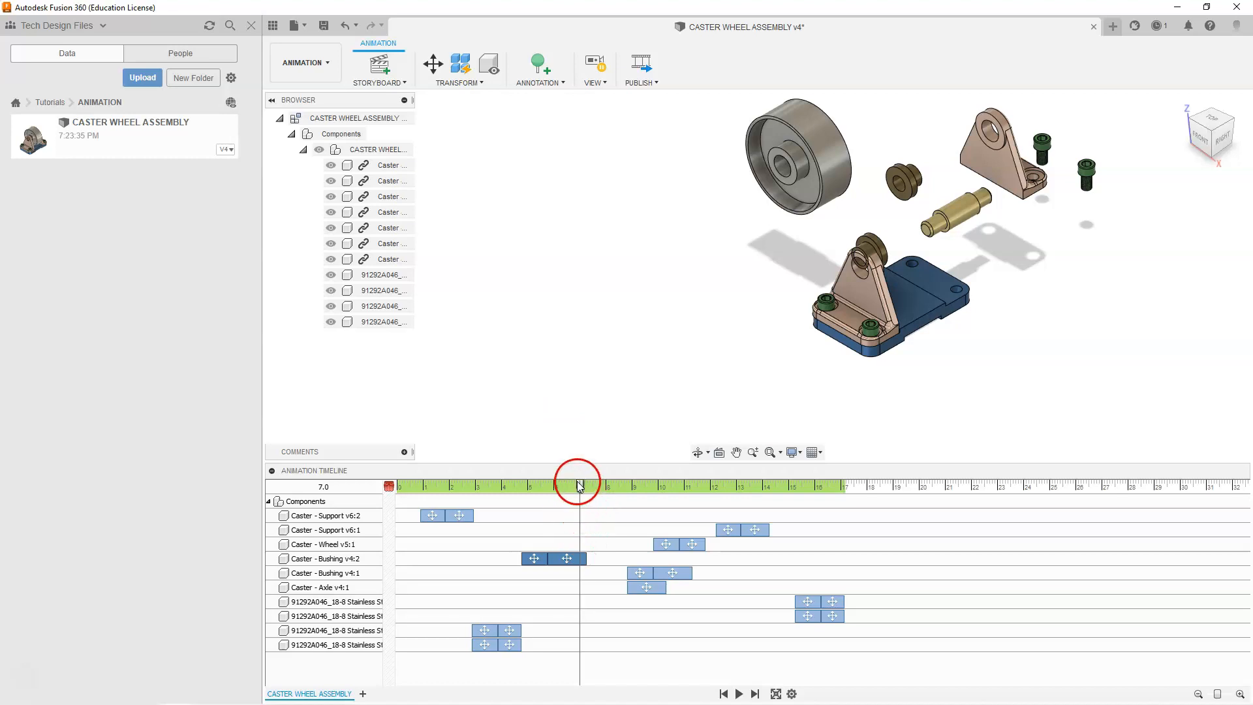
drag(581, 486, 522, 512)
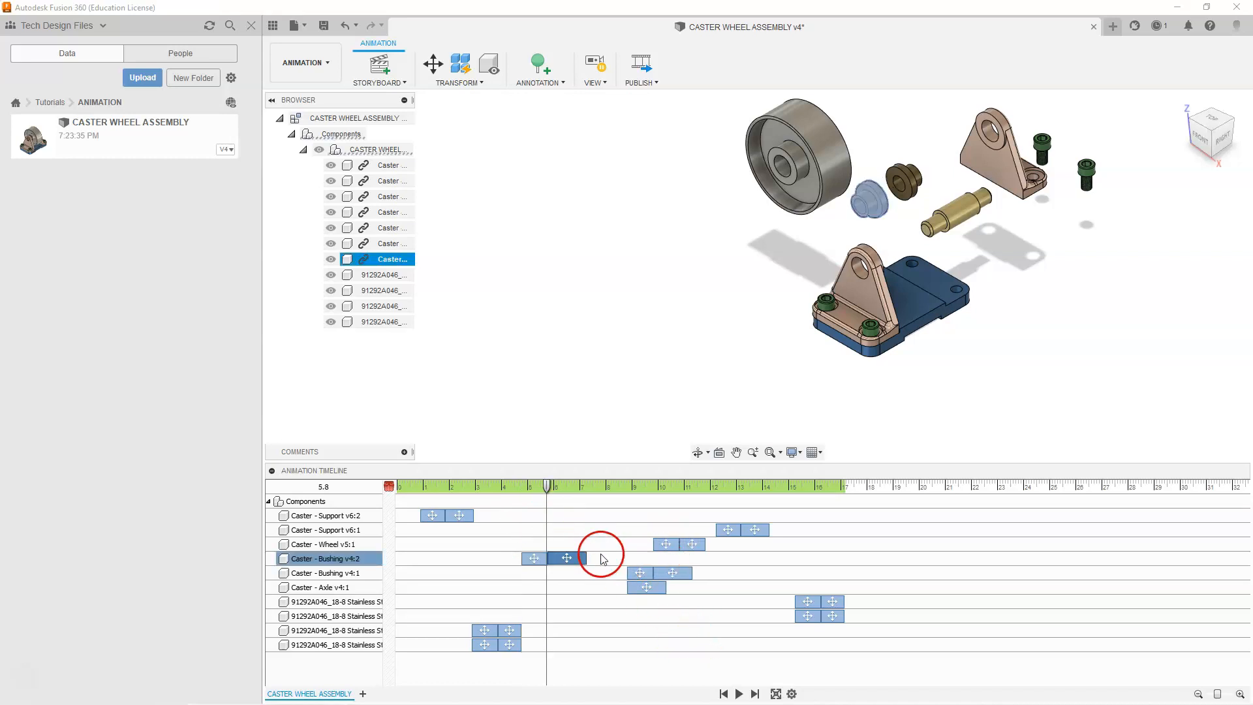
Set the second Caster - Bushing v4:2 move action to start at 0:2.0 and end at 0:3.0
mouse_move(569, 558)
mouse_down()
mouse_move(632, 558)
mouse_move(569, 558)
mouse_up()
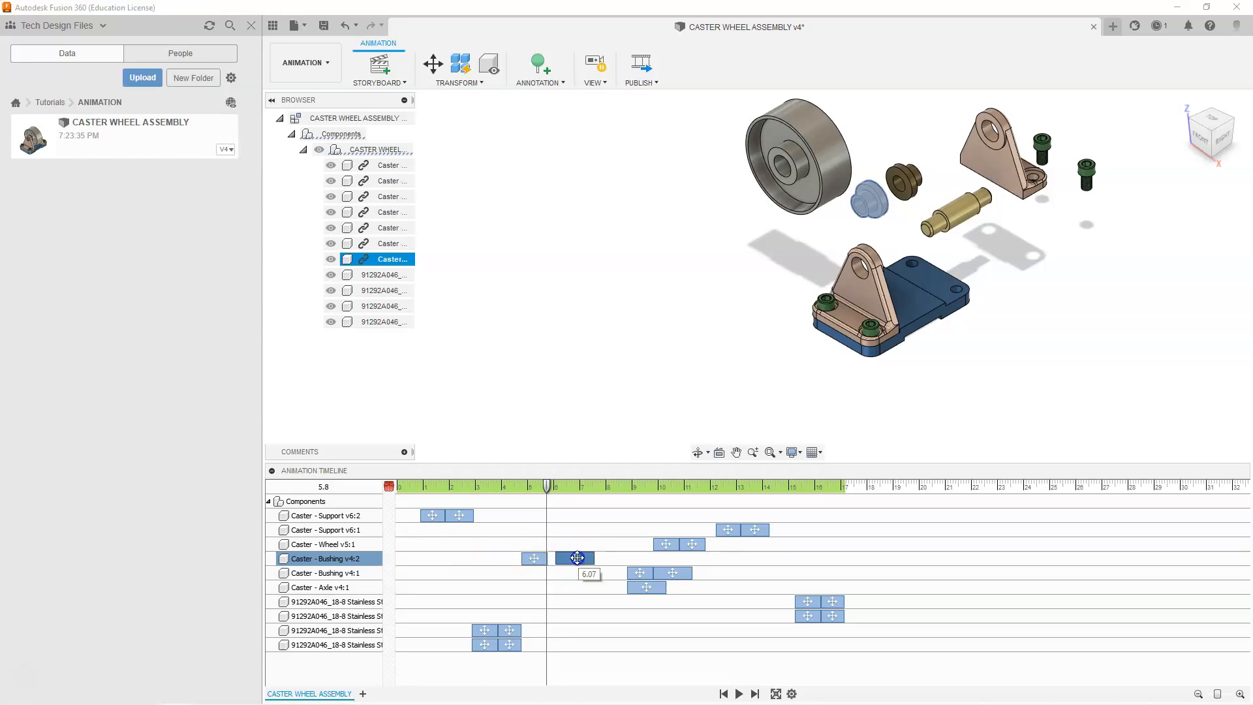
right_click(575, 558)
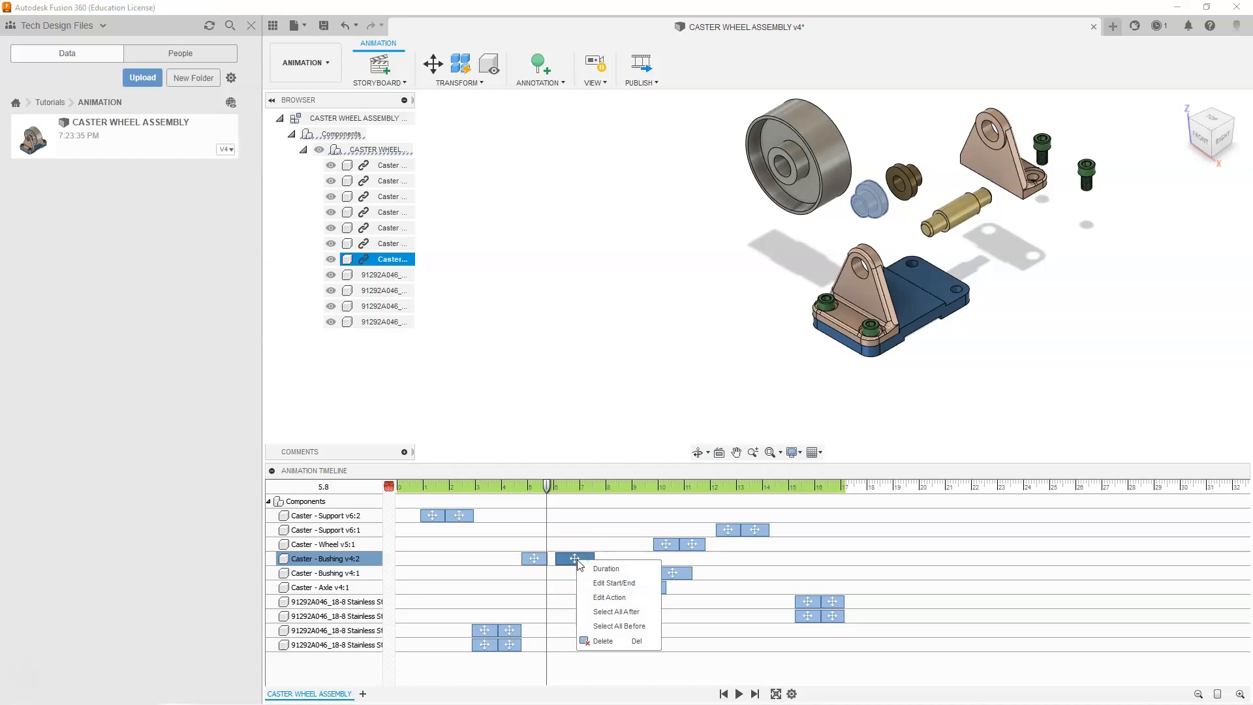
click(604, 583)
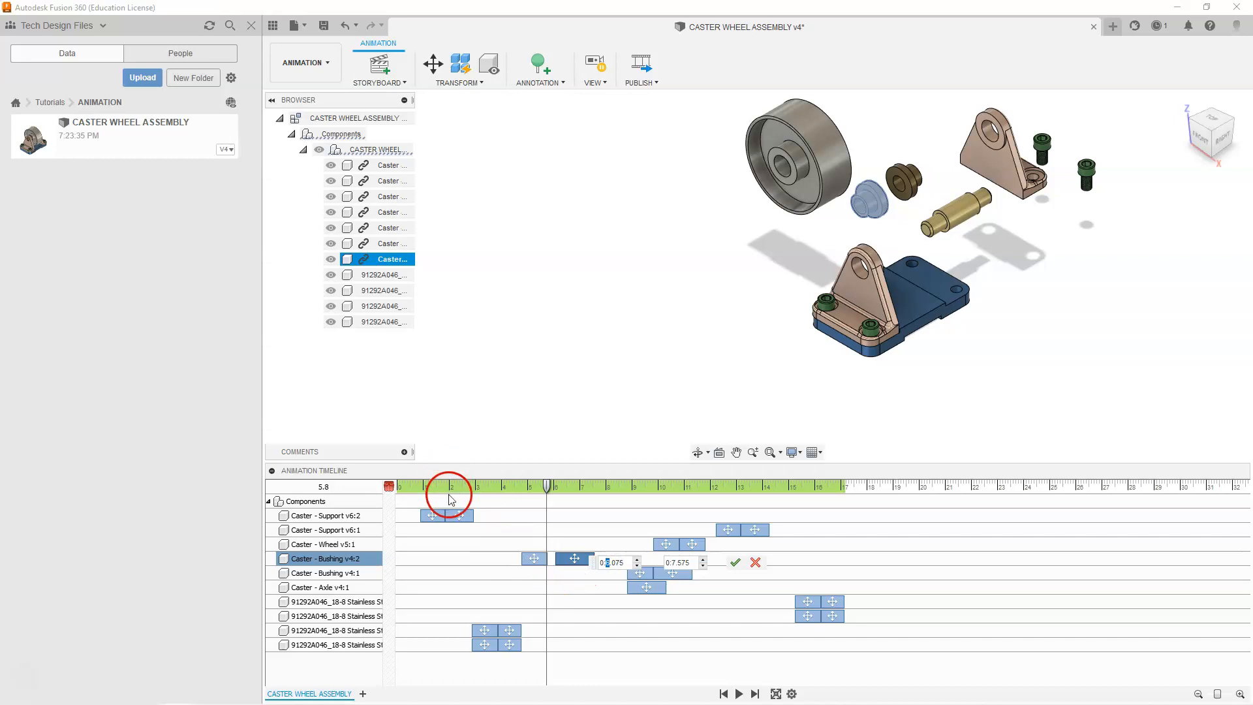
text(2)
click(672, 563)
double_click(683, 562)
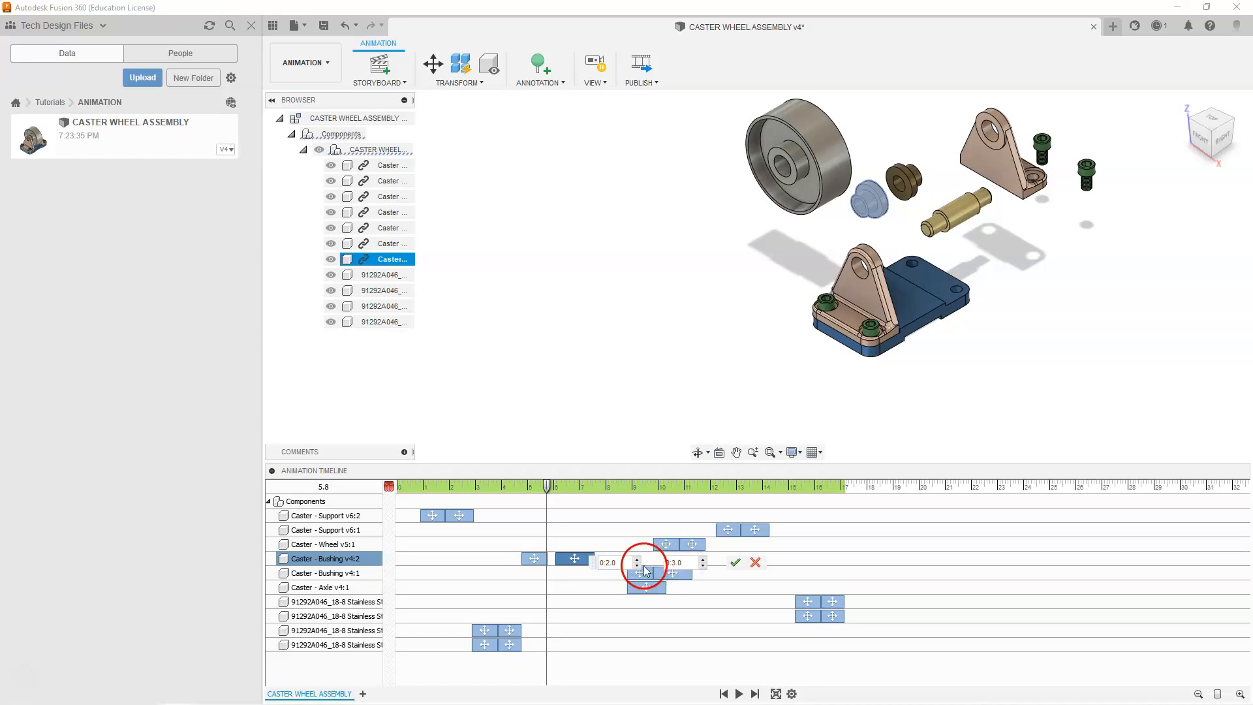
click(735, 564)
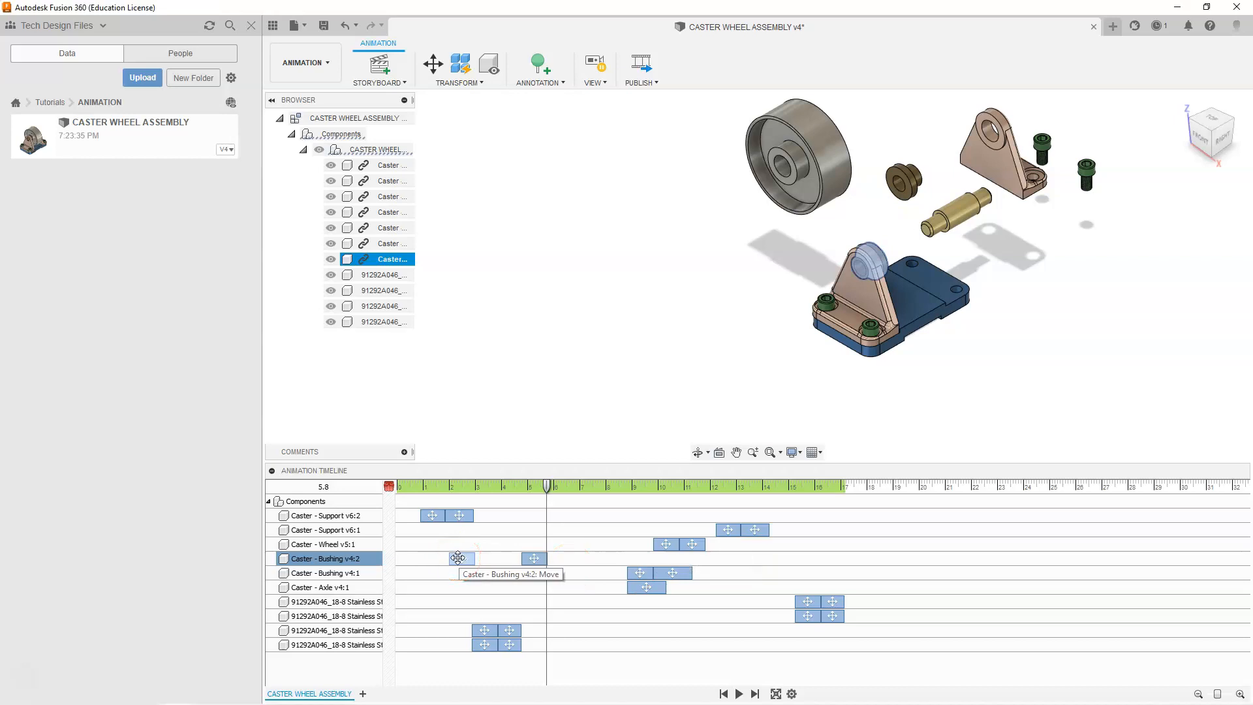
Place the shortened Bushing v4:2 action directly before its other action, and shift both to start at about 4.7 s
drag(459, 558, 503, 560)
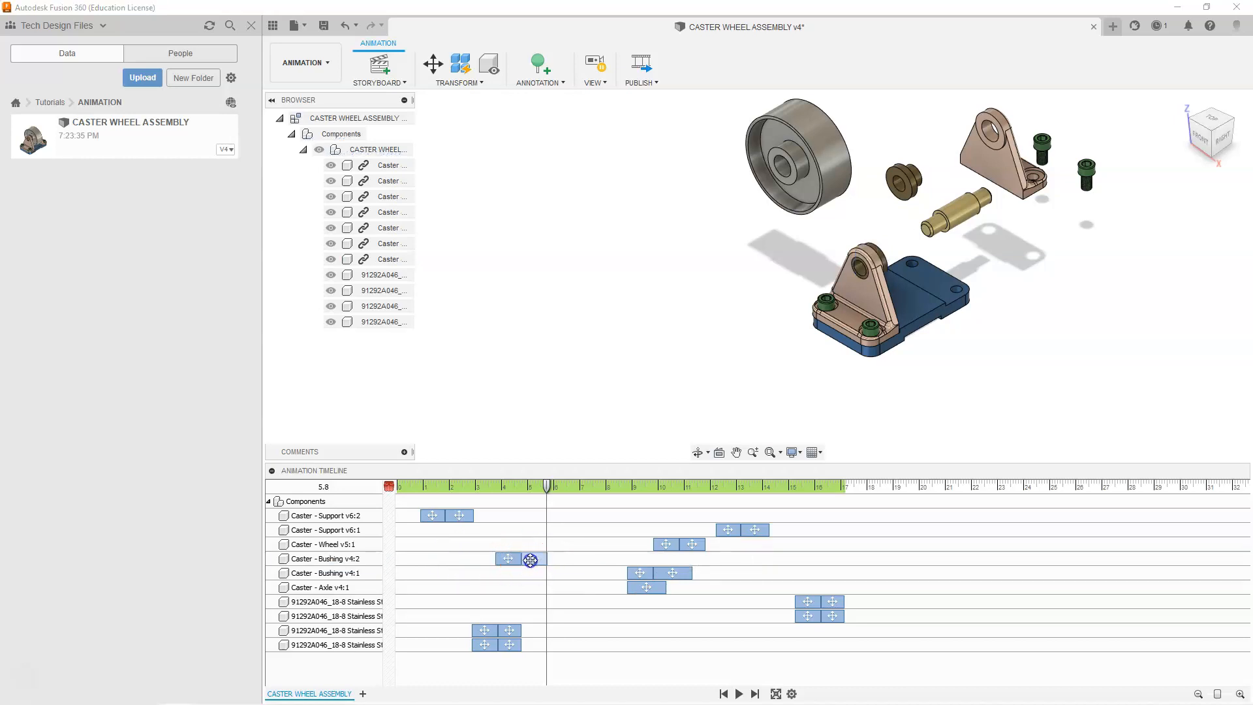
click(530, 560)
drag(509, 558, 533, 558)
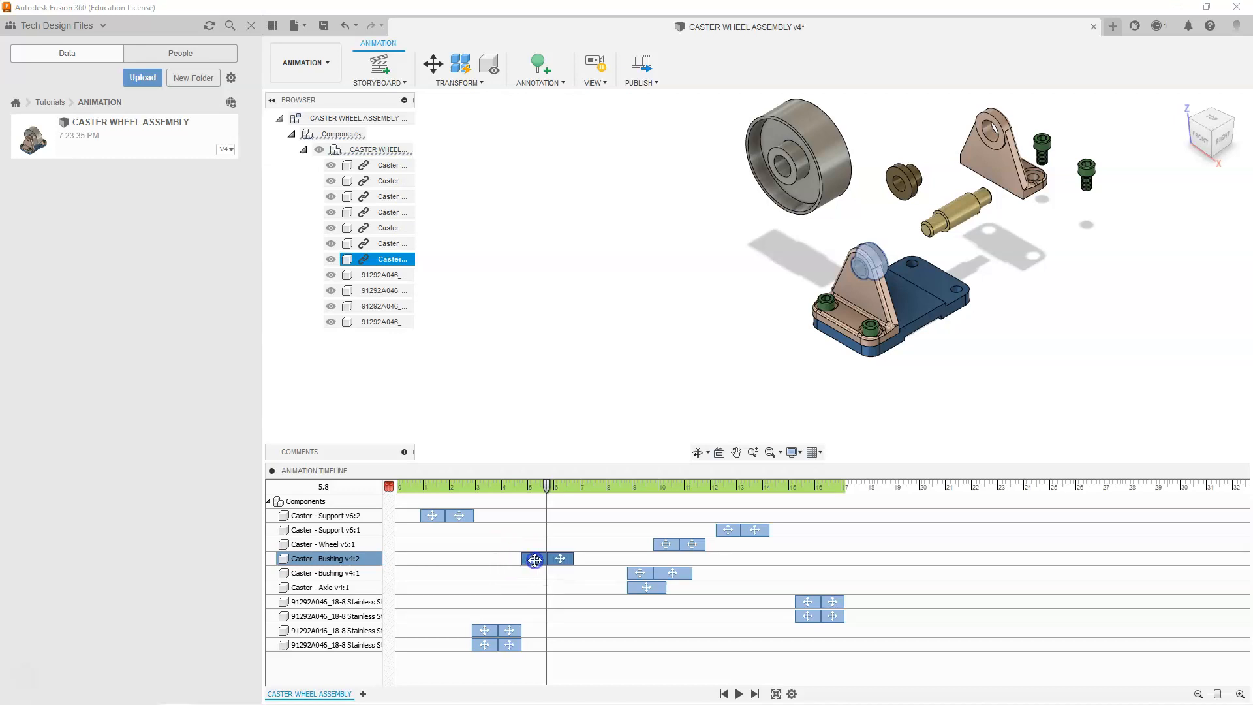
Set the second Caster - Bushing v4:1 action to run from 2 s to 3 s, and place it directly before its other action
click(690, 544)
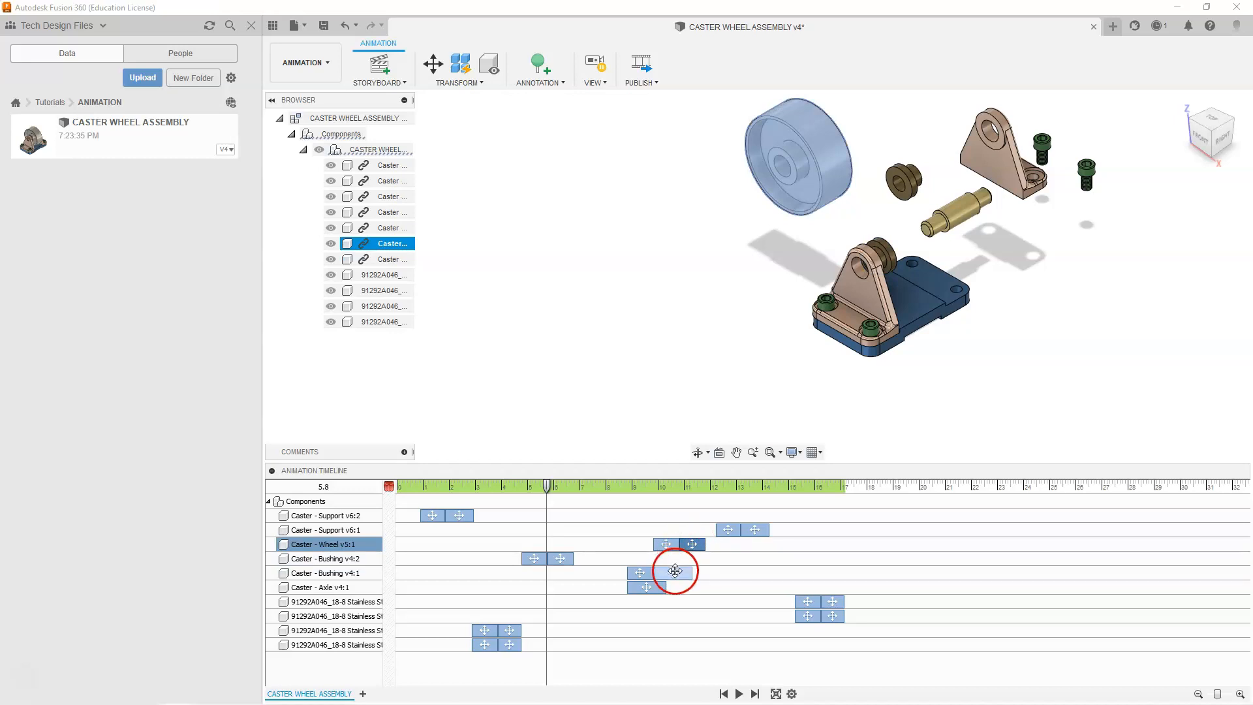
click(674, 571)
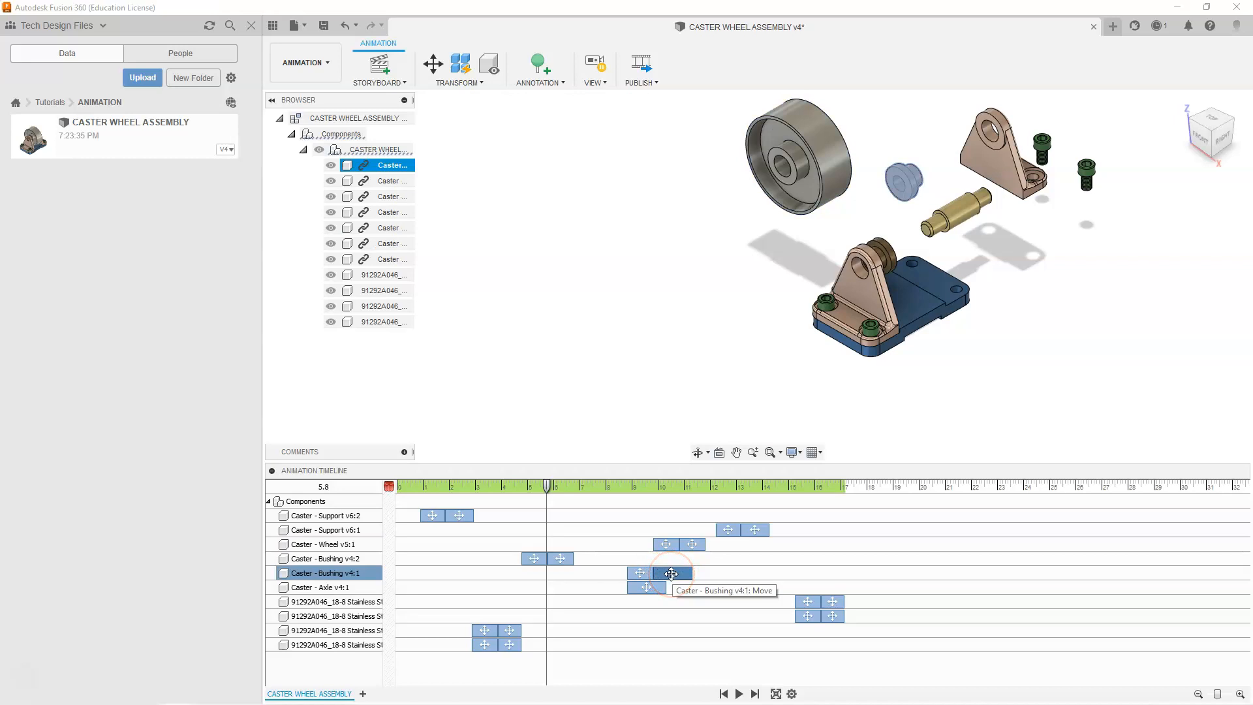
right_click(671, 573)
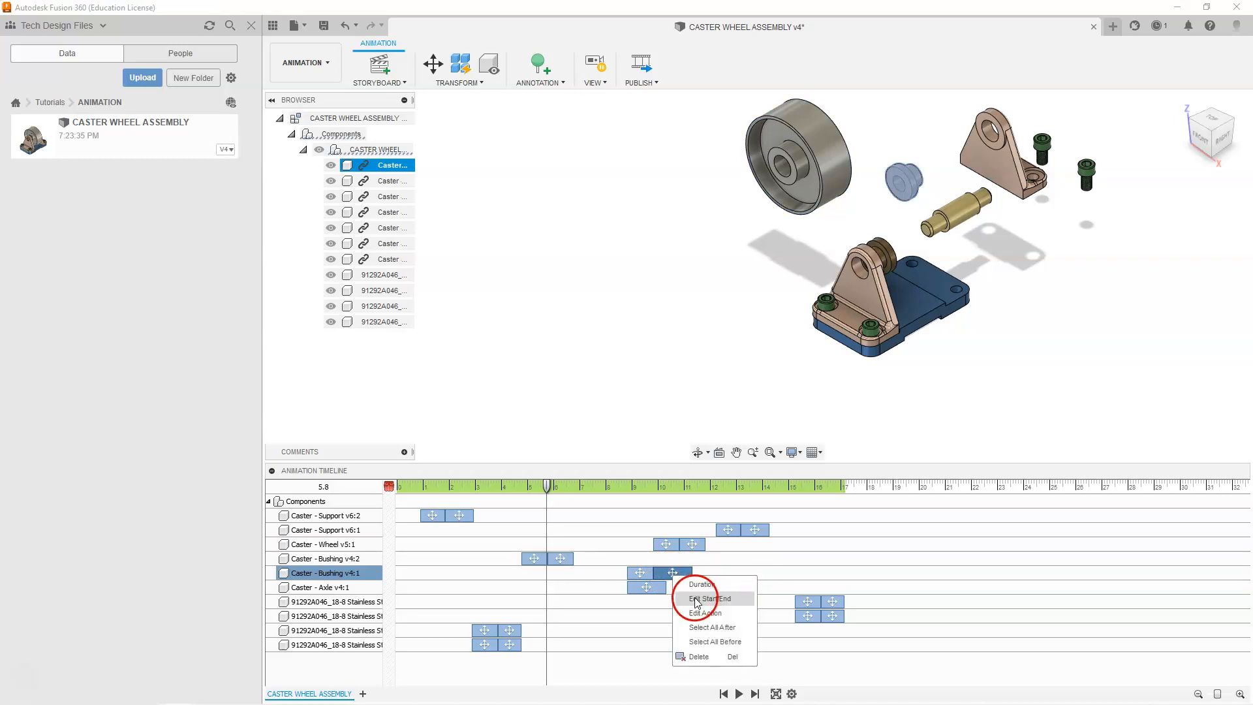
click(696, 599)
click(696, 577)
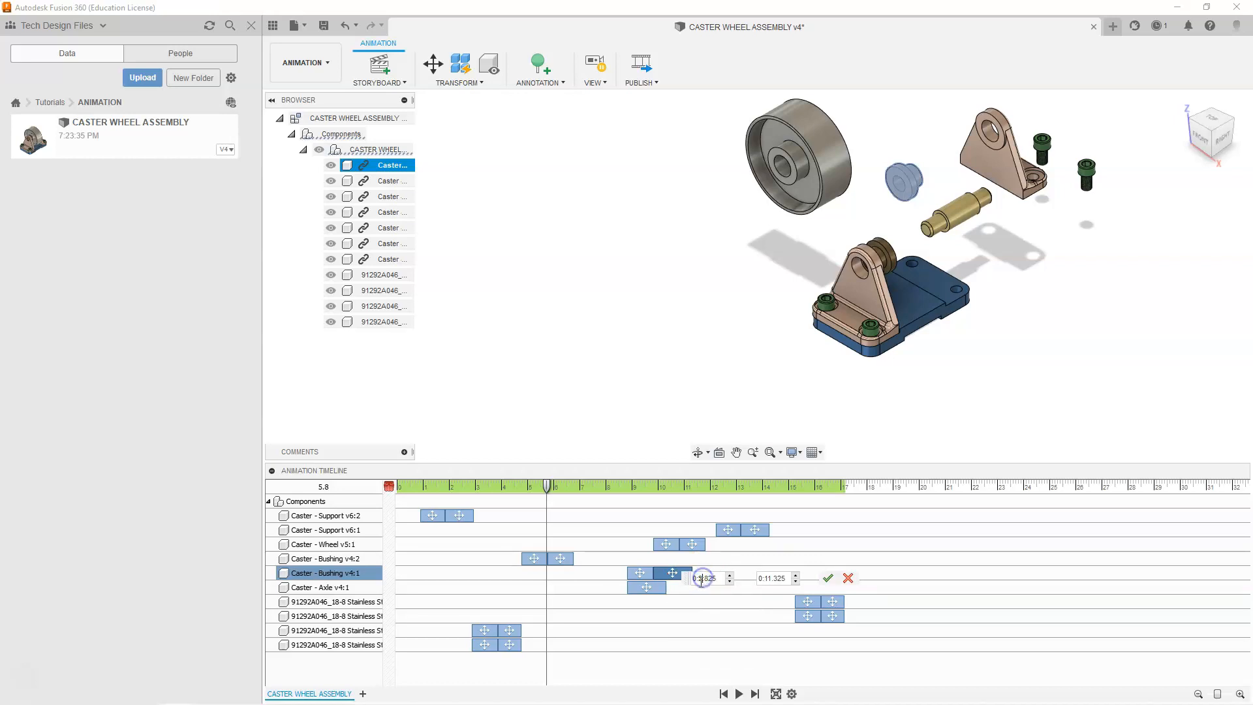
text(0:2.0)
click(765, 578)
click(827, 578)
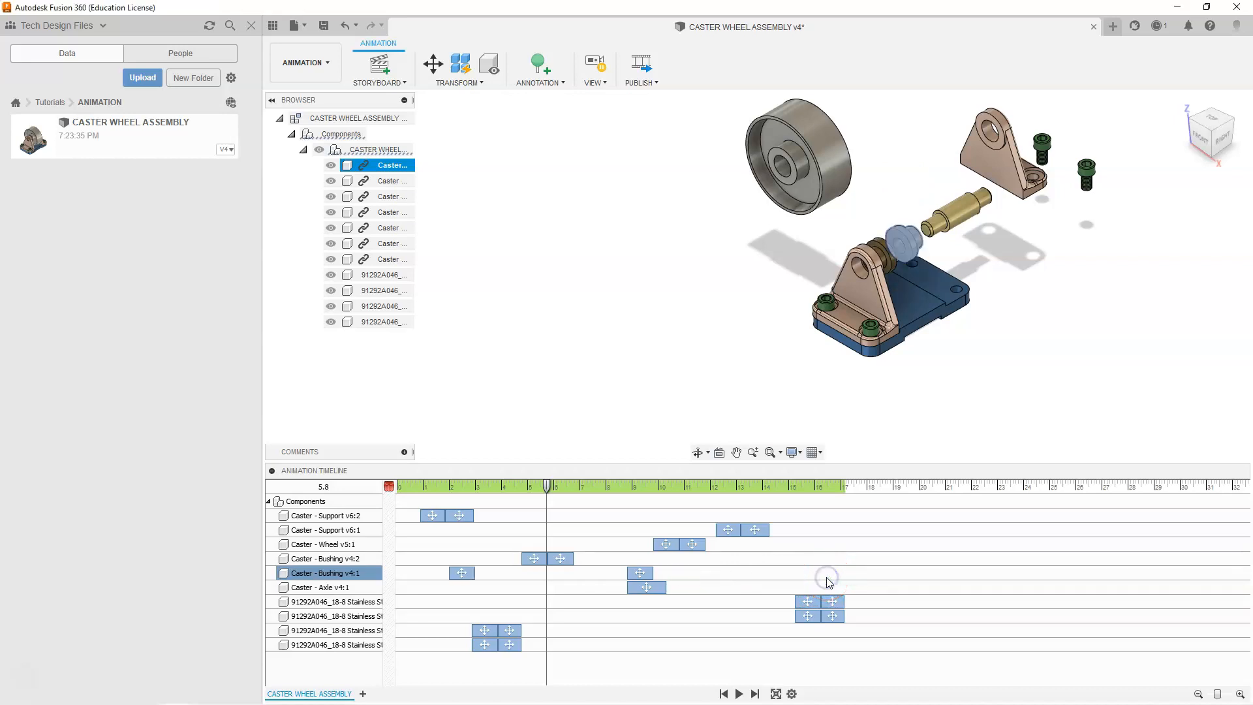
drag(466, 574, 613, 581)
Play the animation from about 0.7 s and review the front support, screw and bushing motions
drag(547, 489, 421, 488)
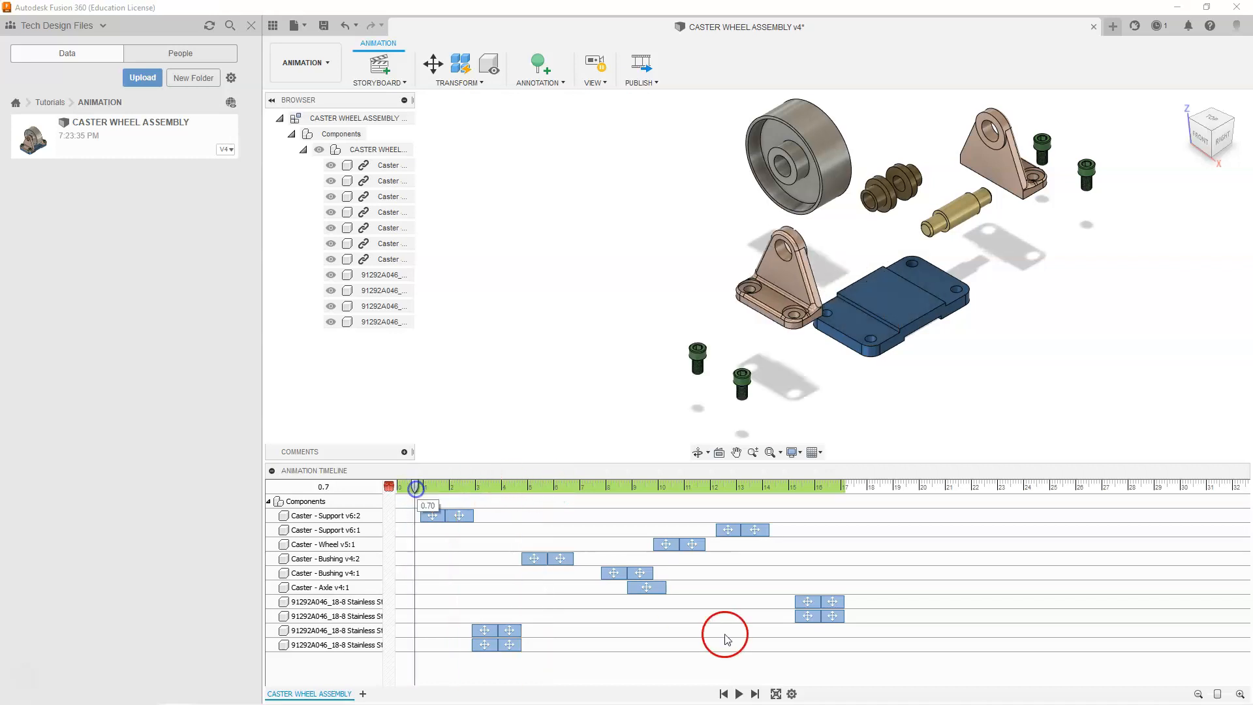
click(739, 694)
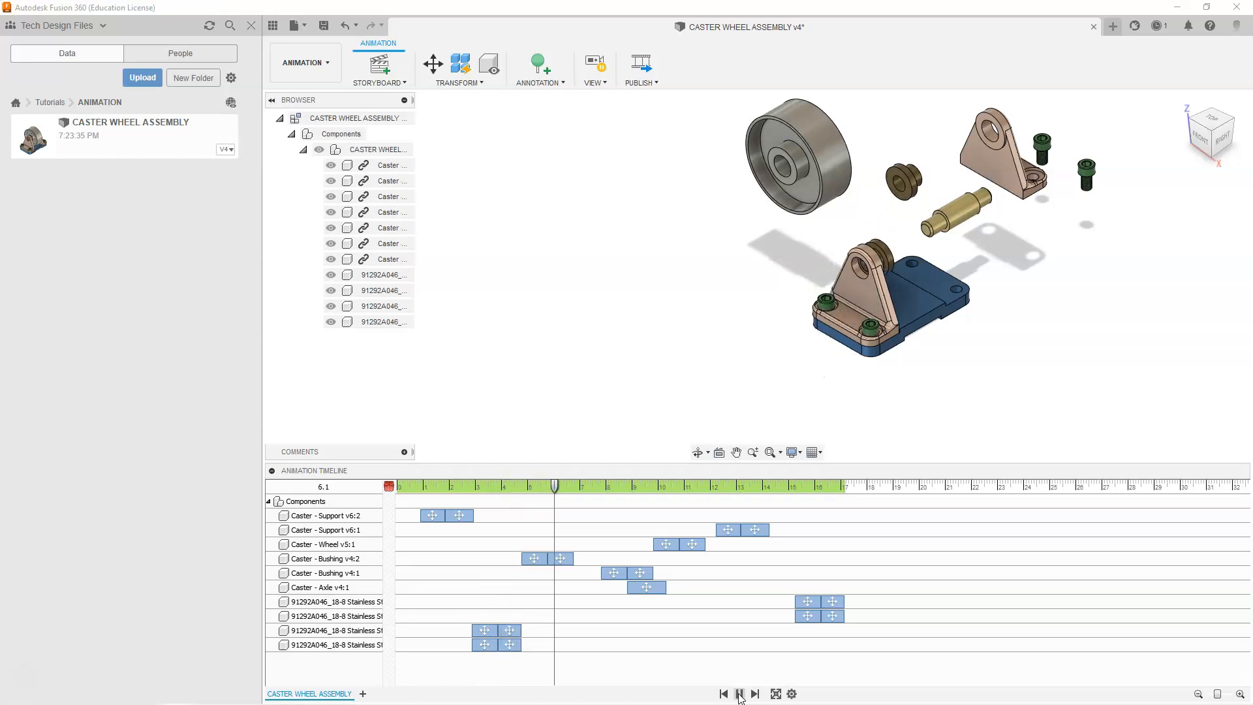
click(739, 694)
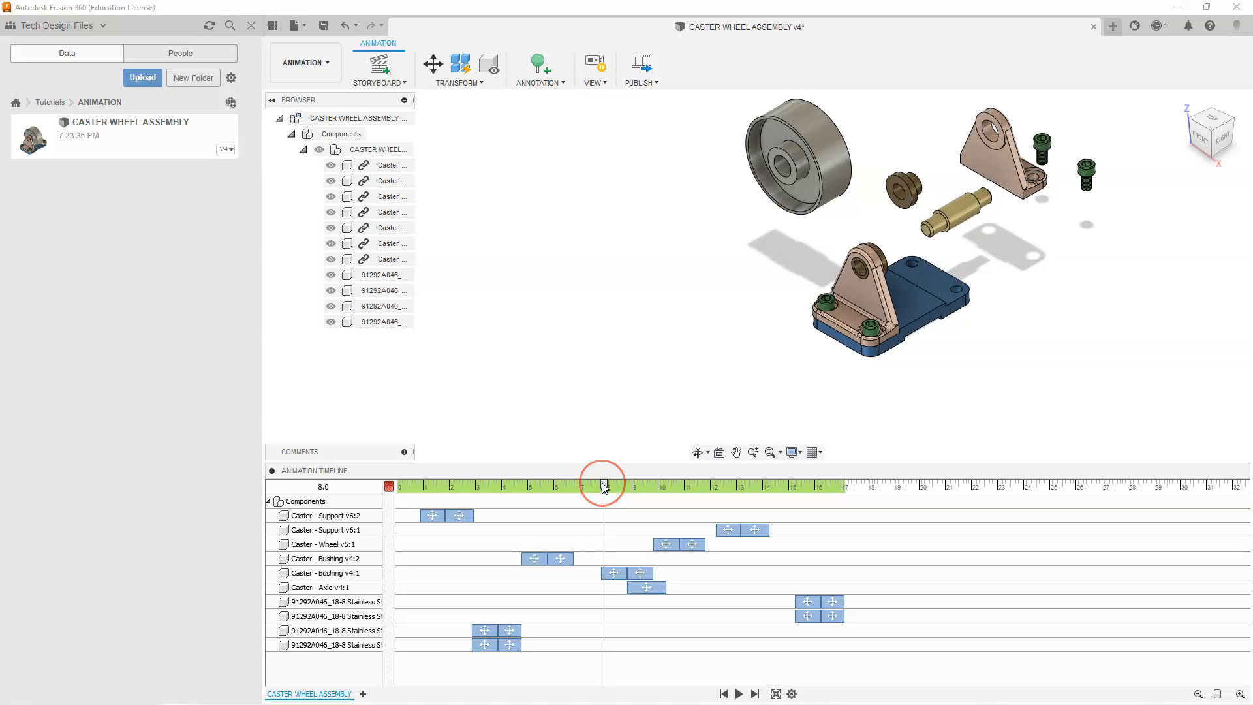
drag(603, 485, 561, 488)
click(740, 406)
click(984, 184)
click(889, 324)
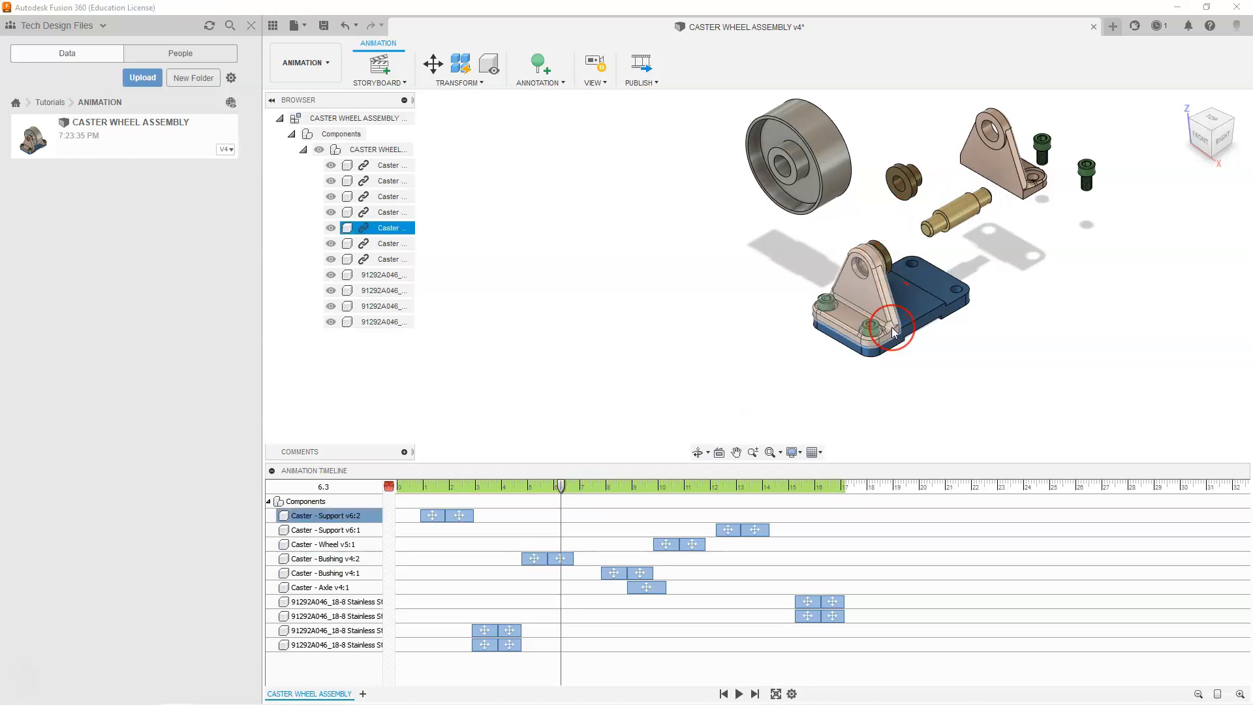
click(881, 323)
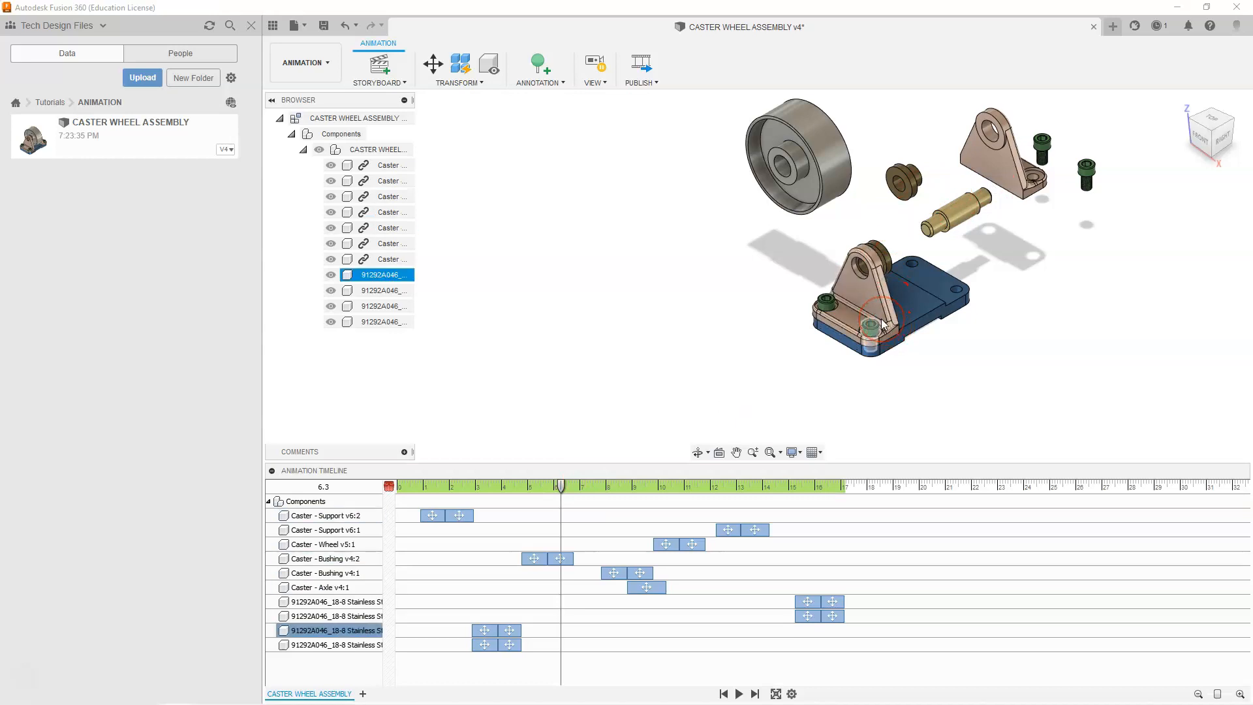
click(797, 383)
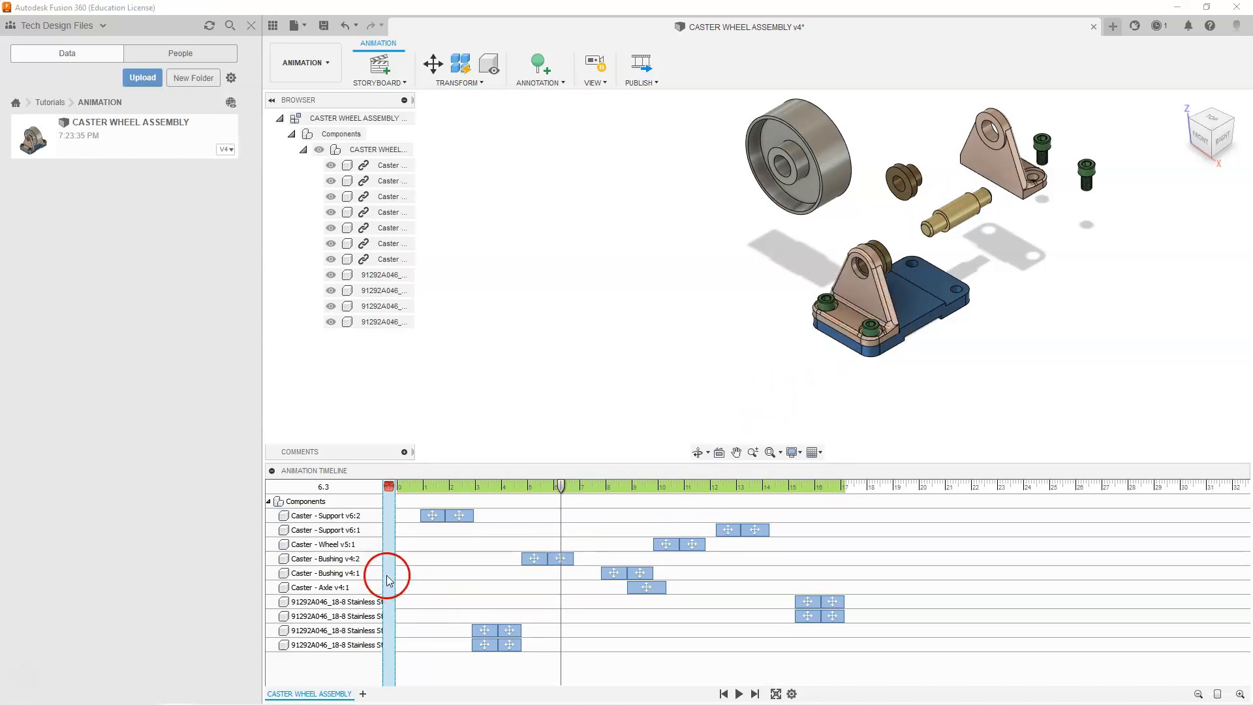
Try placing both Caster - Wheel v5:1 actions at about 6.8 s, with the Bushing v4:1 and Axle v4:1 actions starting after them
click(341, 545)
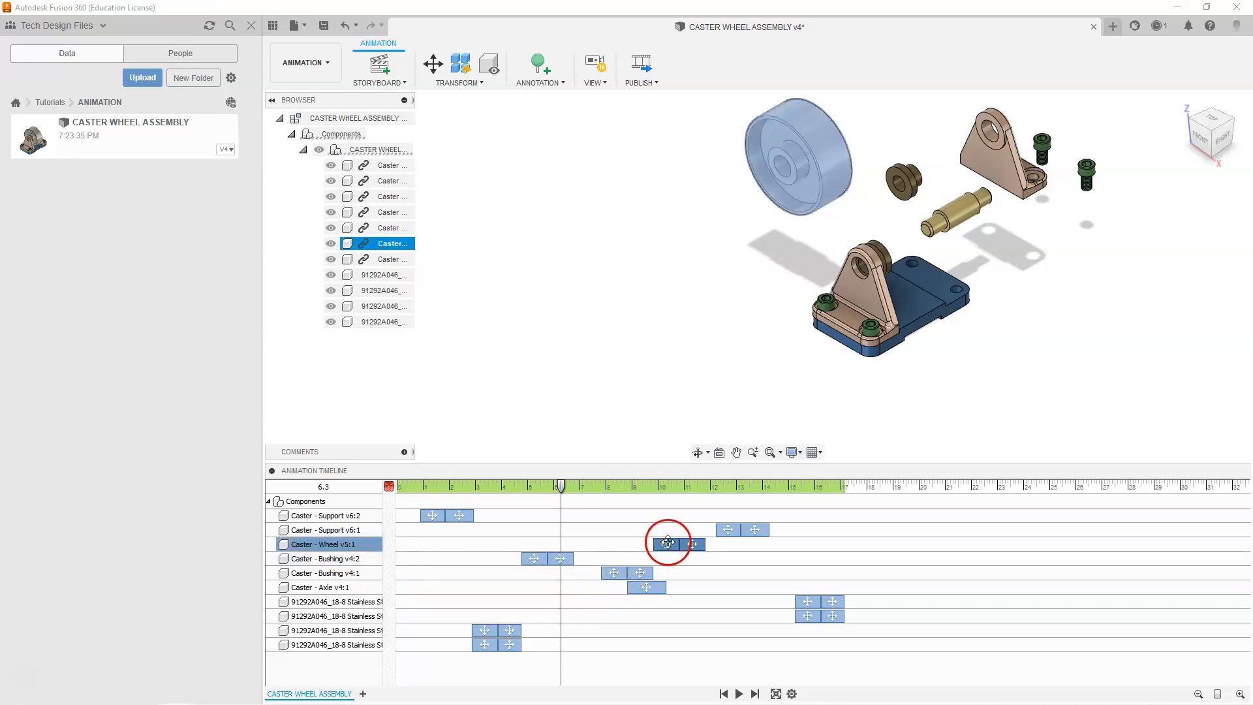
drag(669, 543, 693, 573)
click(614, 572)
ctrl+click(646, 586)
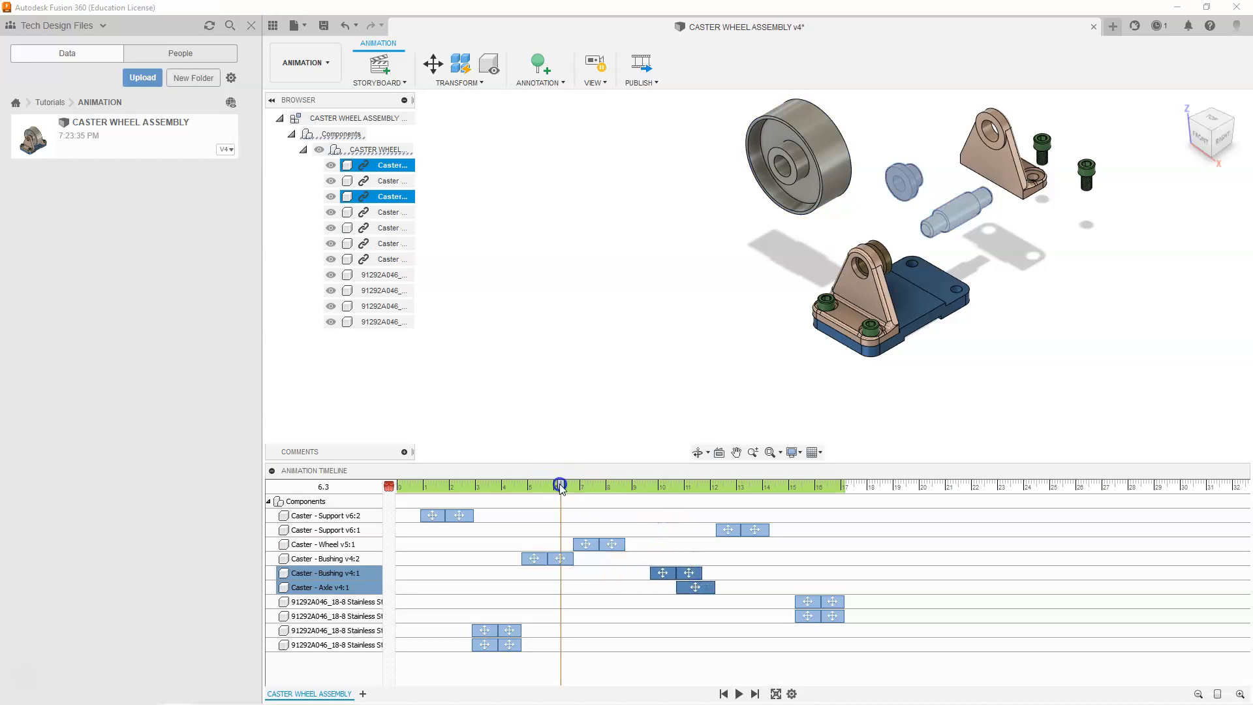
Play back the wheel and second bushing motions from about 4 s, and examine how the bushing passes the mounted wheel
drag(559, 484, 506, 485)
click(739, 693)
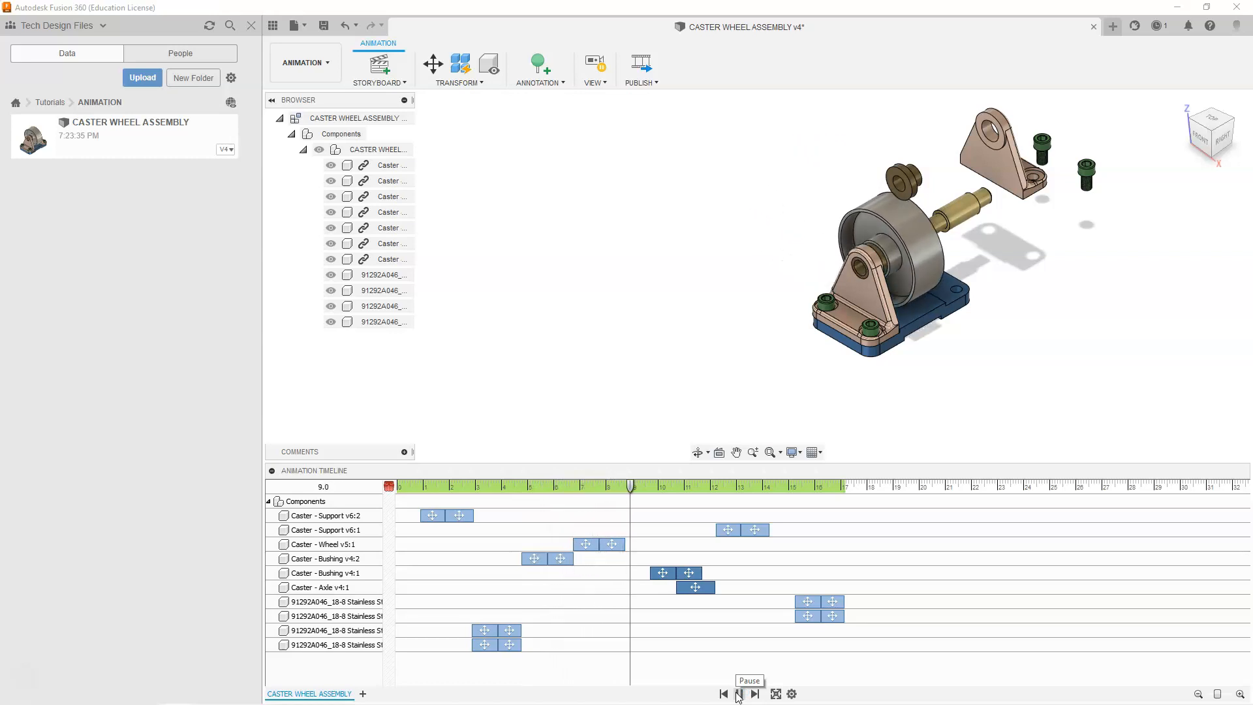
click(738, 693)
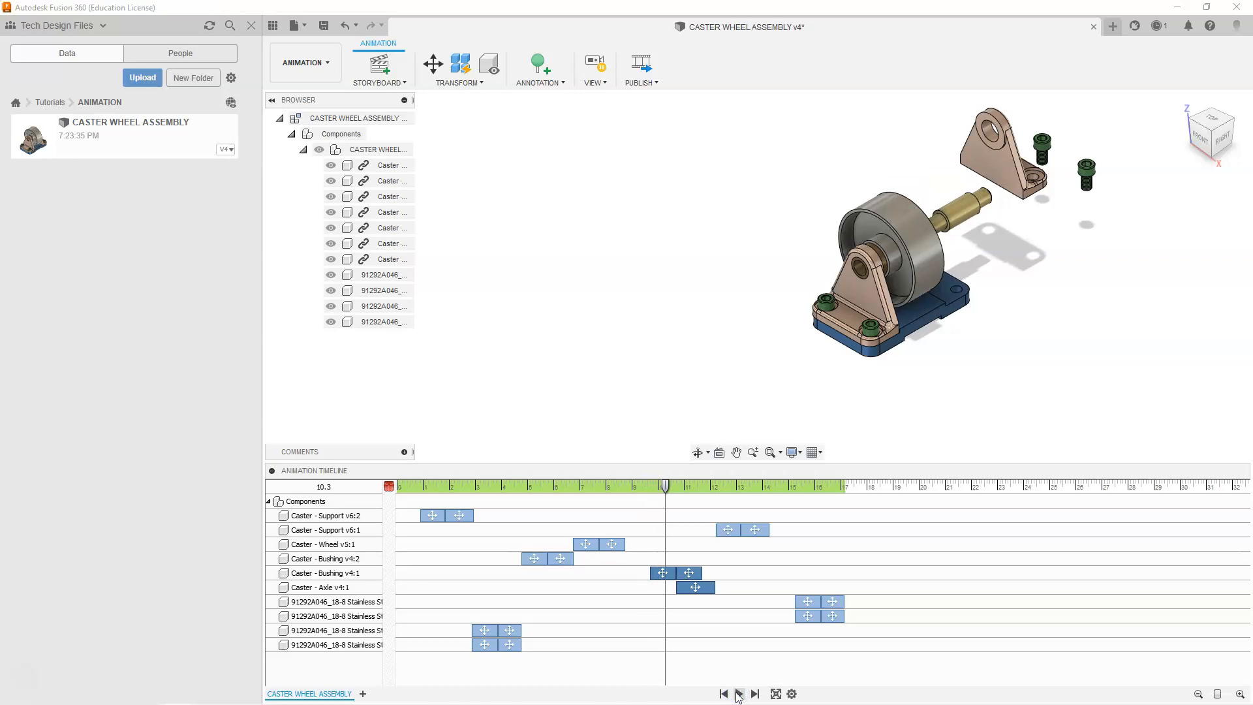
click(932, 253)
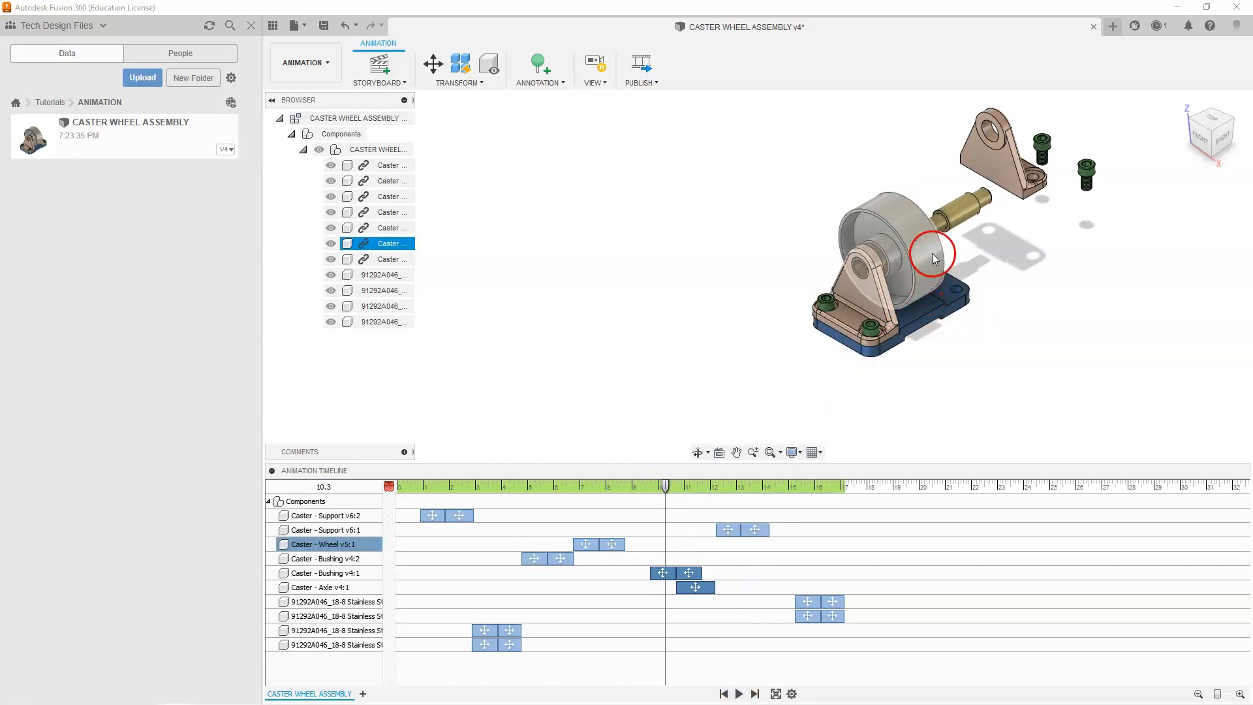
click(932, 253)
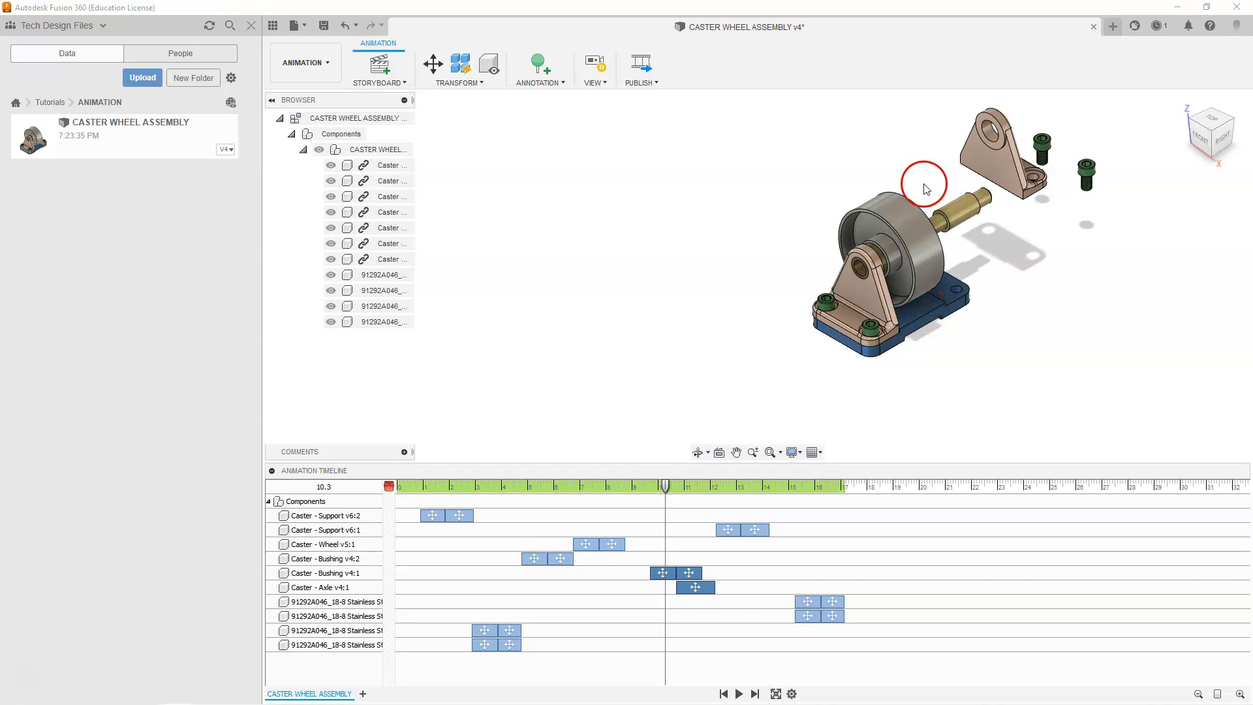
click(945, 240)
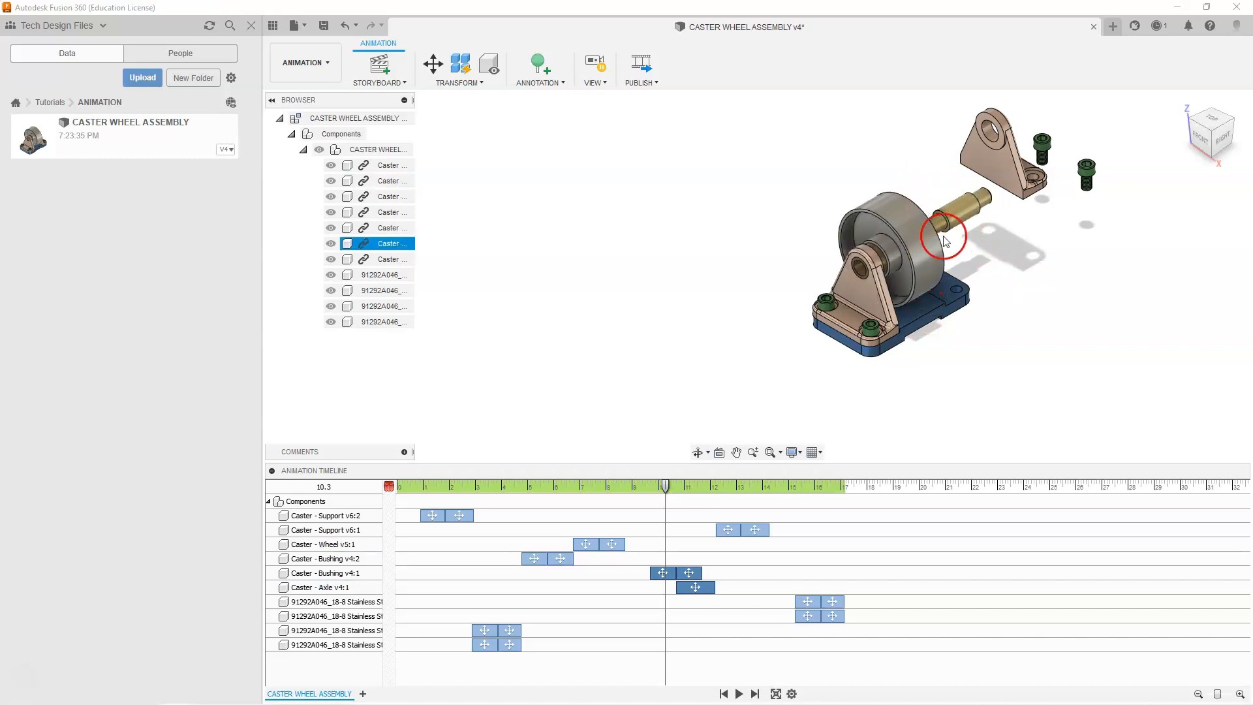
click(980, 149)
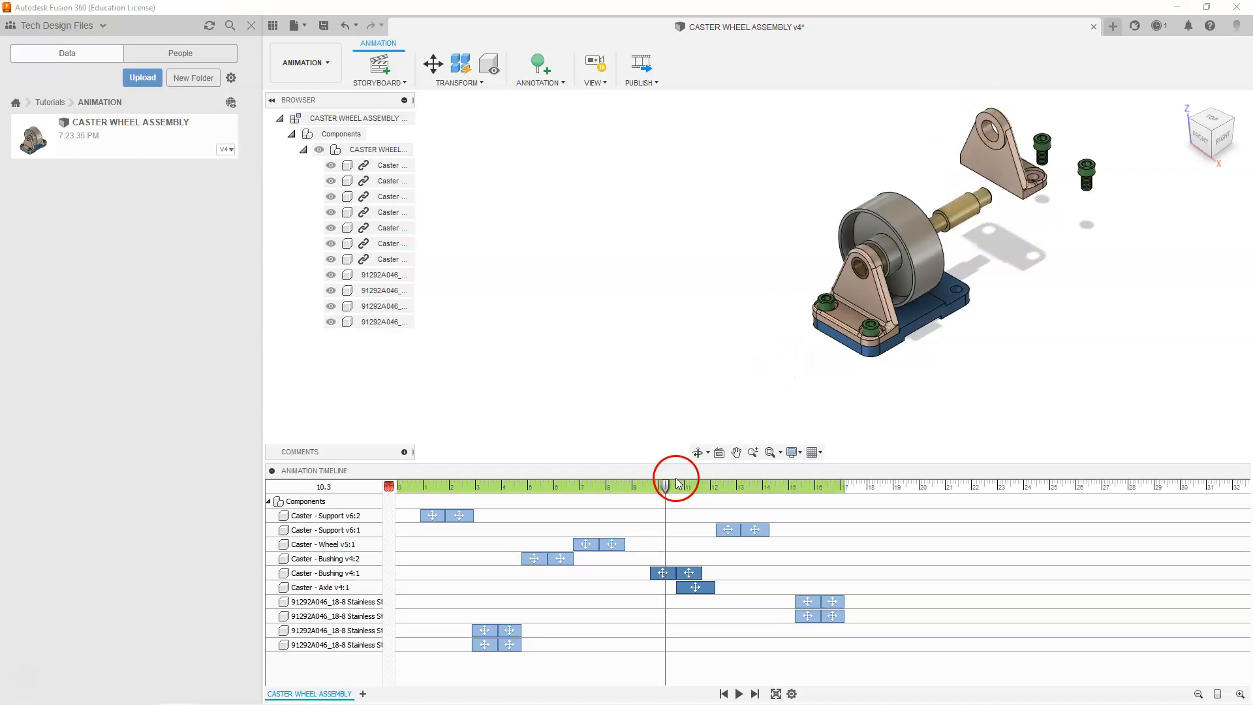
drag(667, 489, 637, 491)
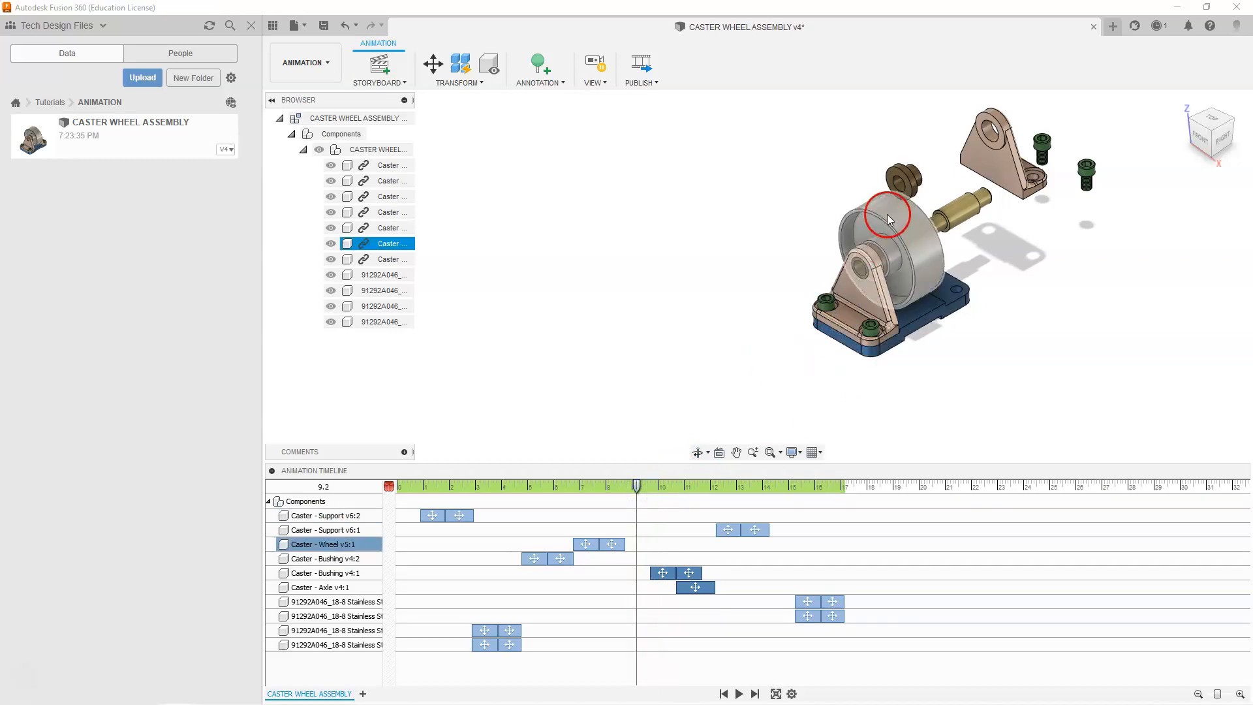
click(903, 171)
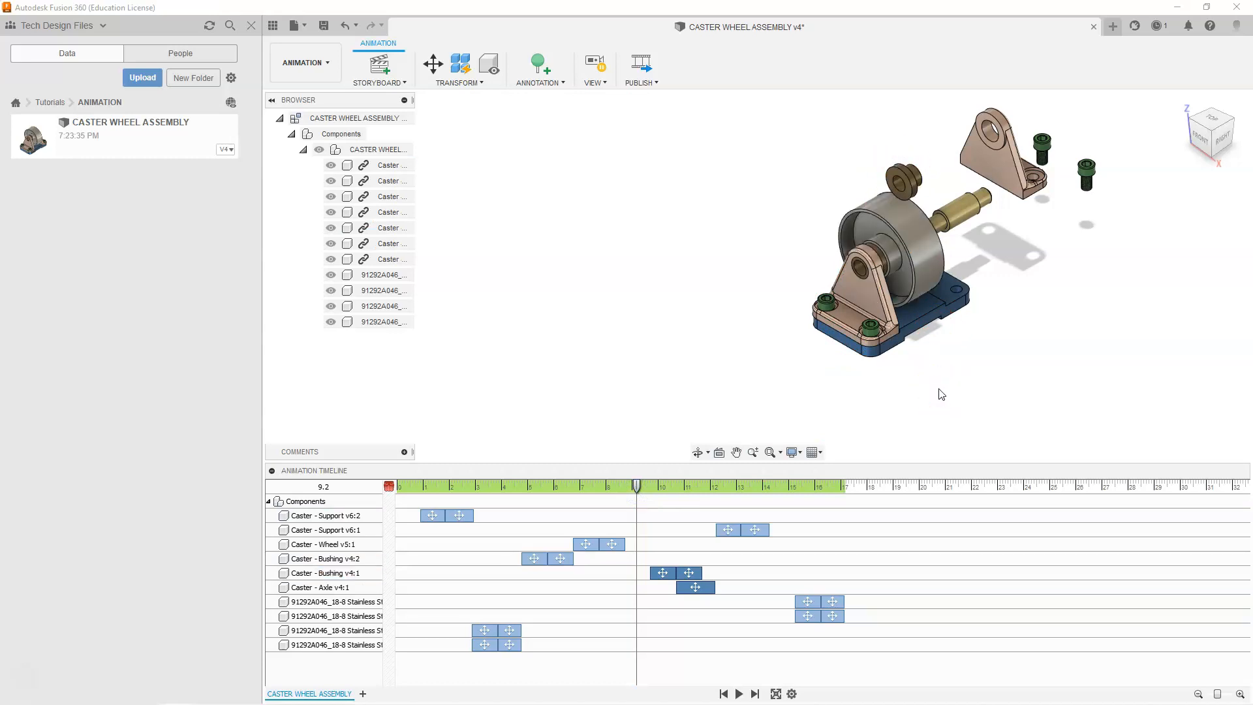
click(908, 251)
Shift both Caster - Wheel v5:1 actions to start at about 11.3 s, after the first Bushing v4:1 action
click(535, 508)
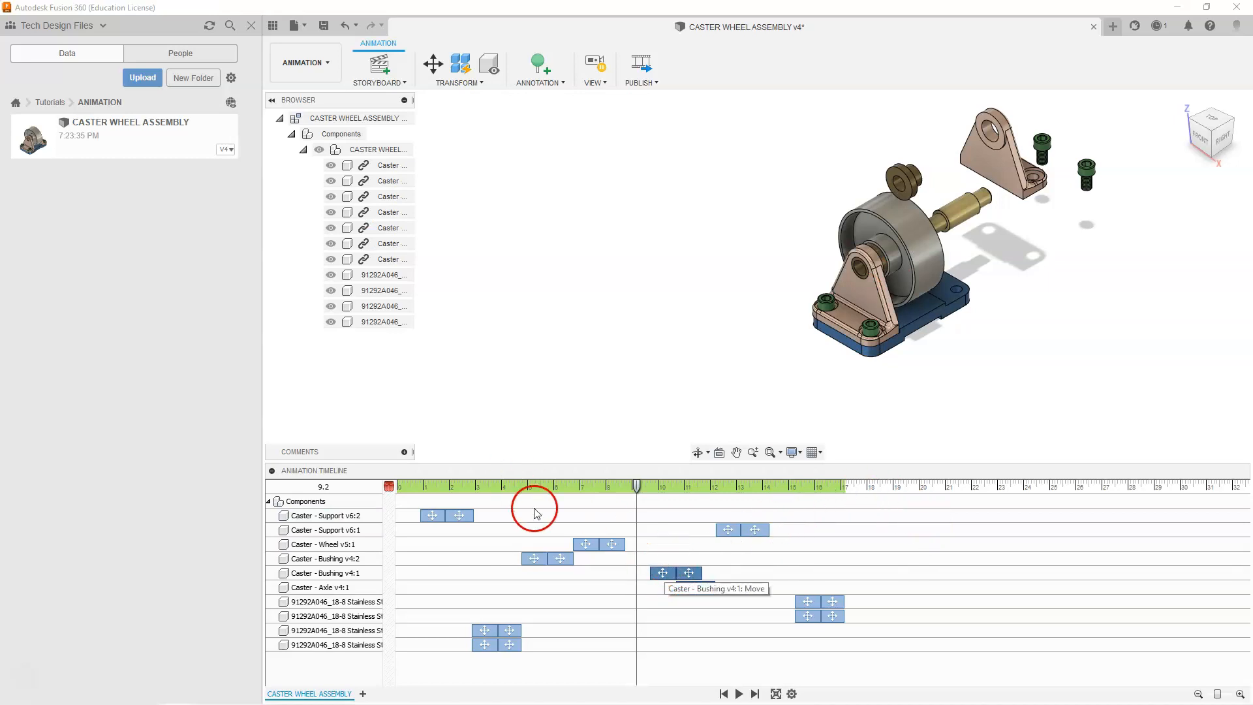
click(590, 544)
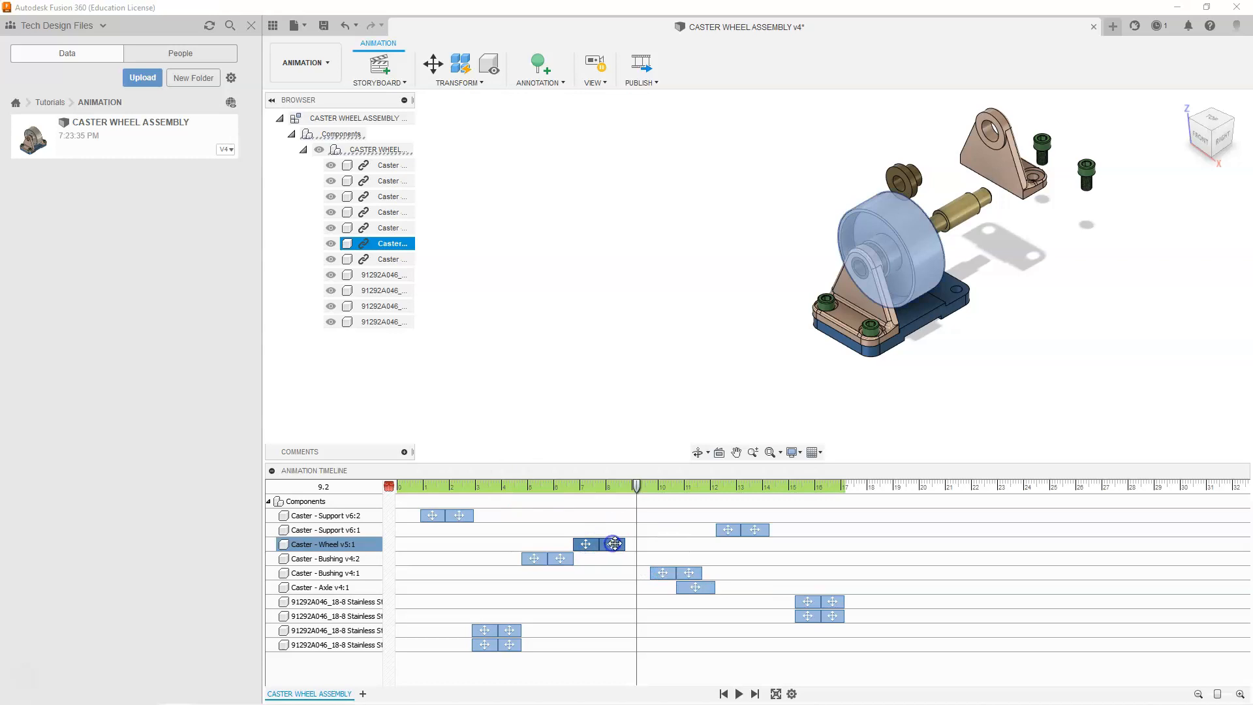
drag(615, 543, 731, 554)
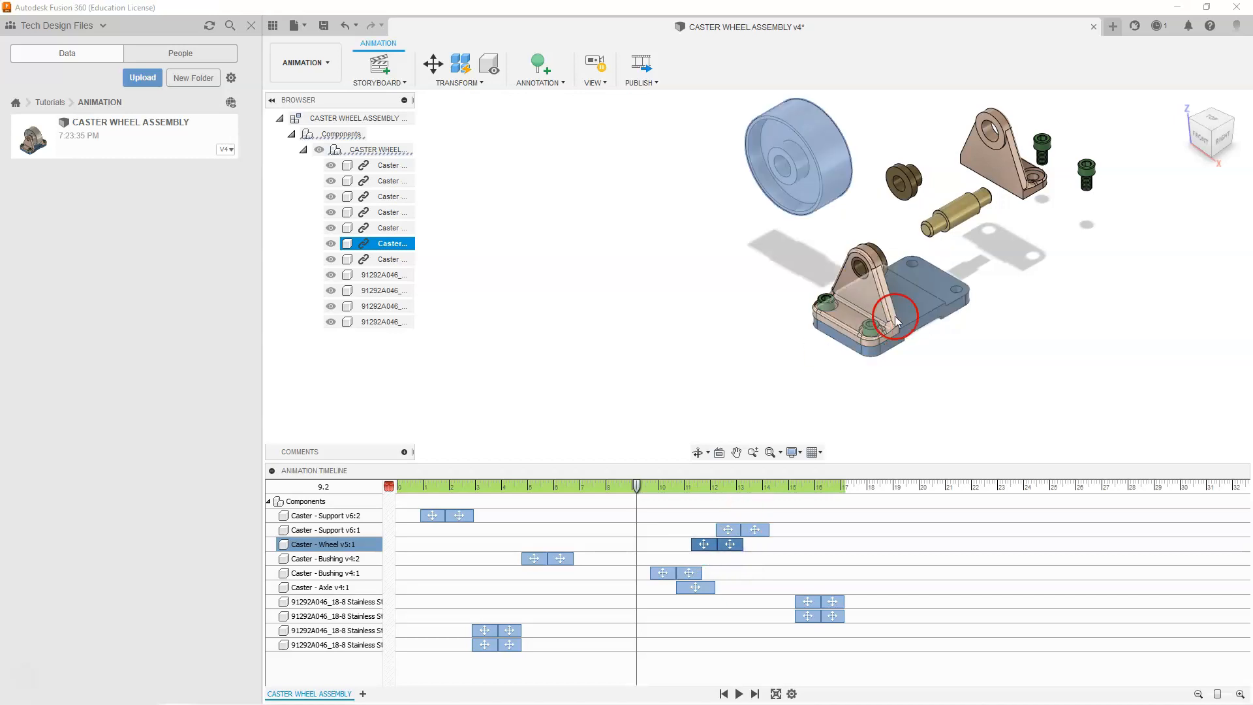
ctrl+click(978, 158)
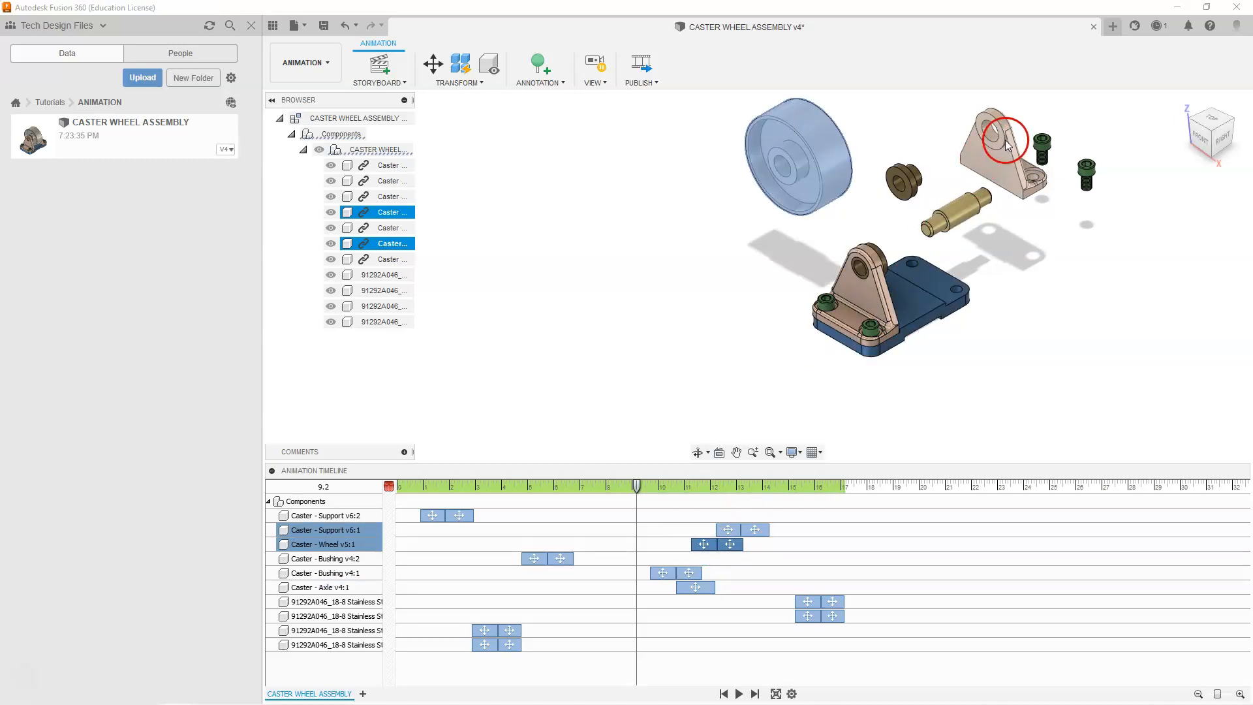
ctrl+click(1004, 143)
ctrl+click(908, 186)
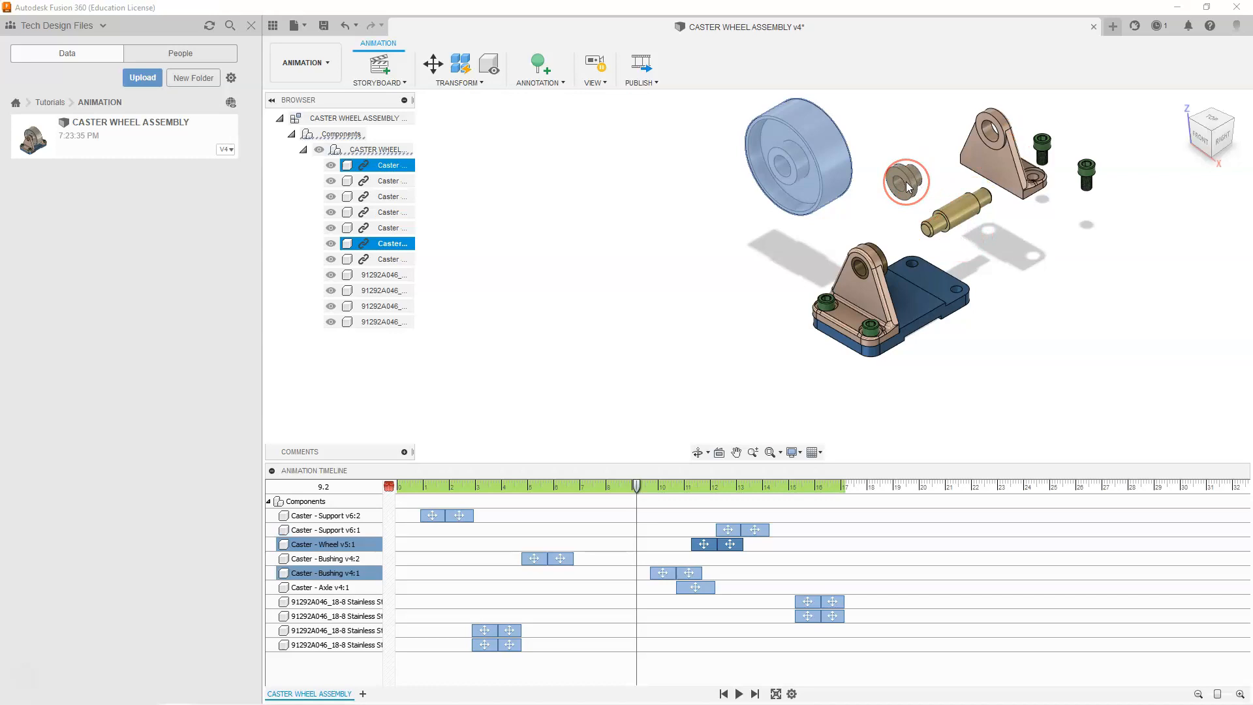
ctrl+click(908, 187)
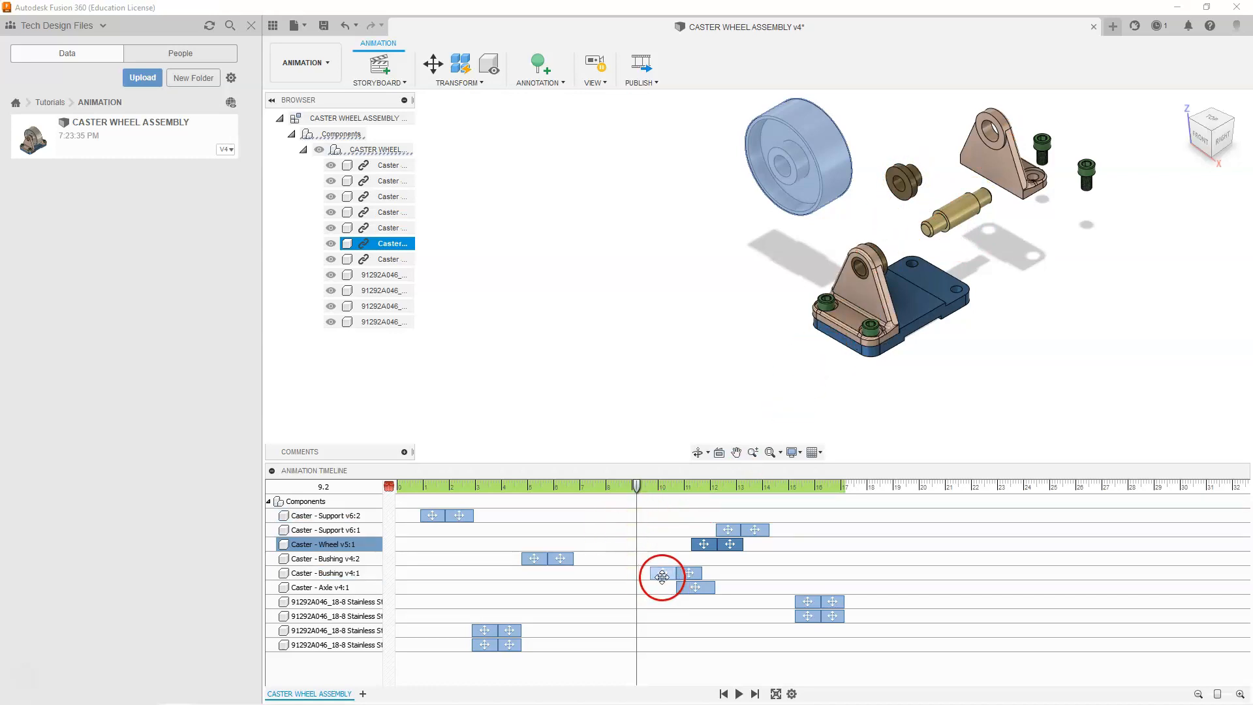
Shift both Caster - Support v6:1 actions to start at about 6.8 s, directly after the Bushing v4:2 actions
click(1011, 189)
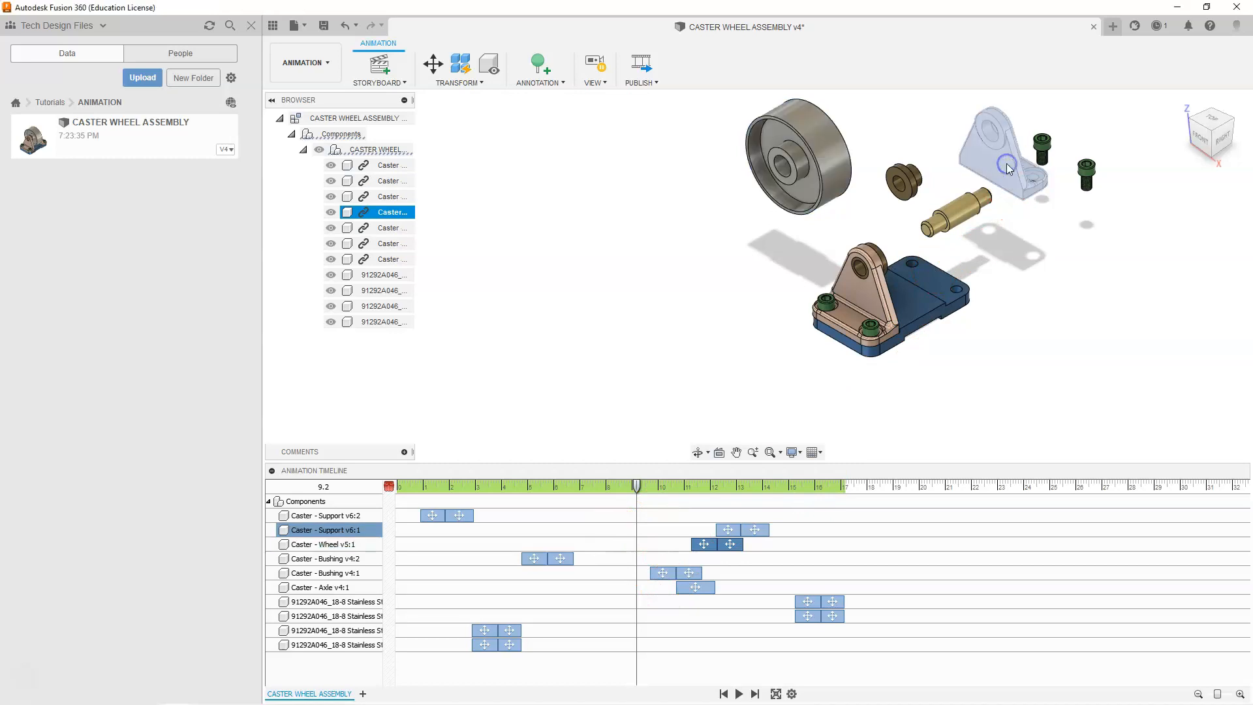
ctrl+click(967, 226)
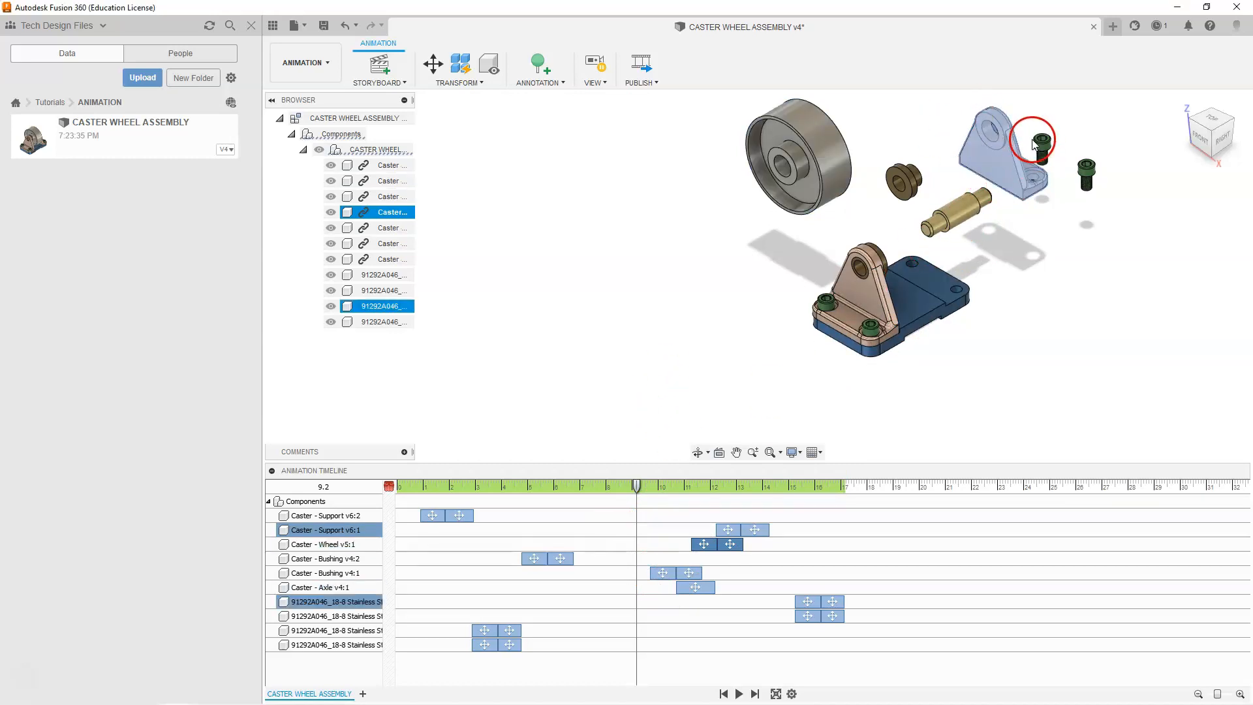
click(333, 529)
click(729, 529)
ctrl+click(753, 531)
drag(731, 530, 587, 526)
Play the animation from about 5 s to check the second support's motion after the first bushing
click(637, 486)
drag(636, 487, 526, 489)
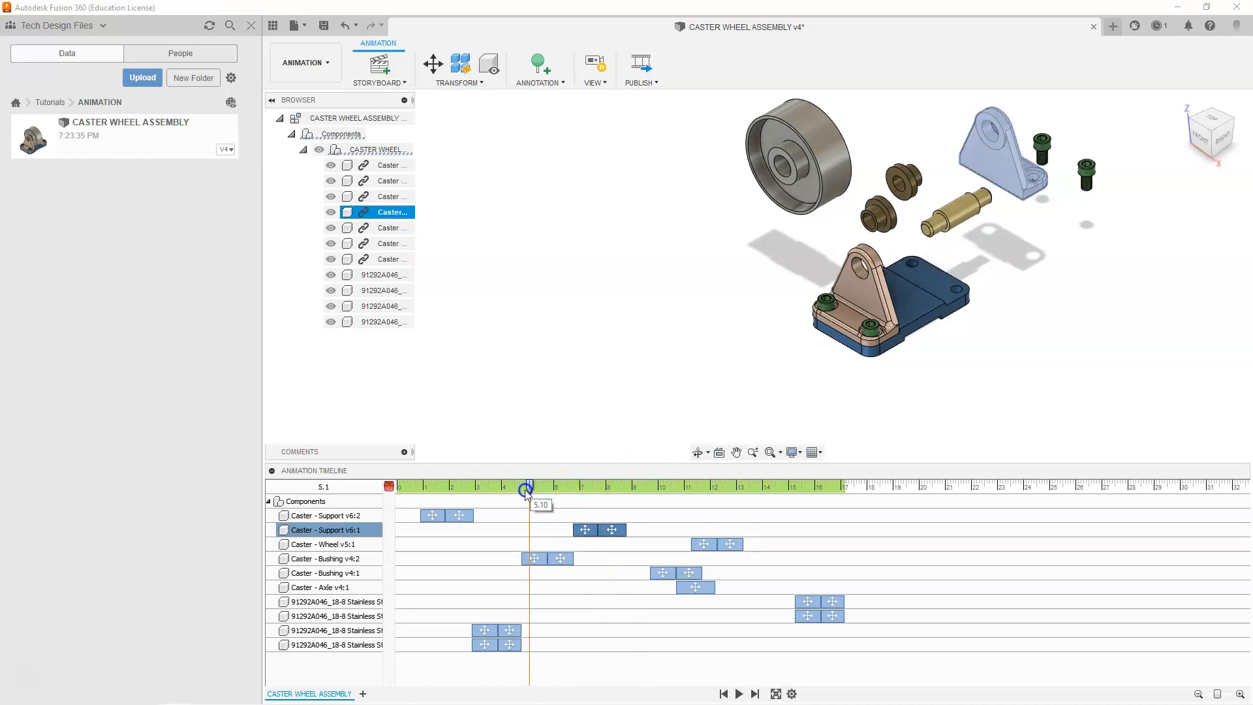
click(739, 693)
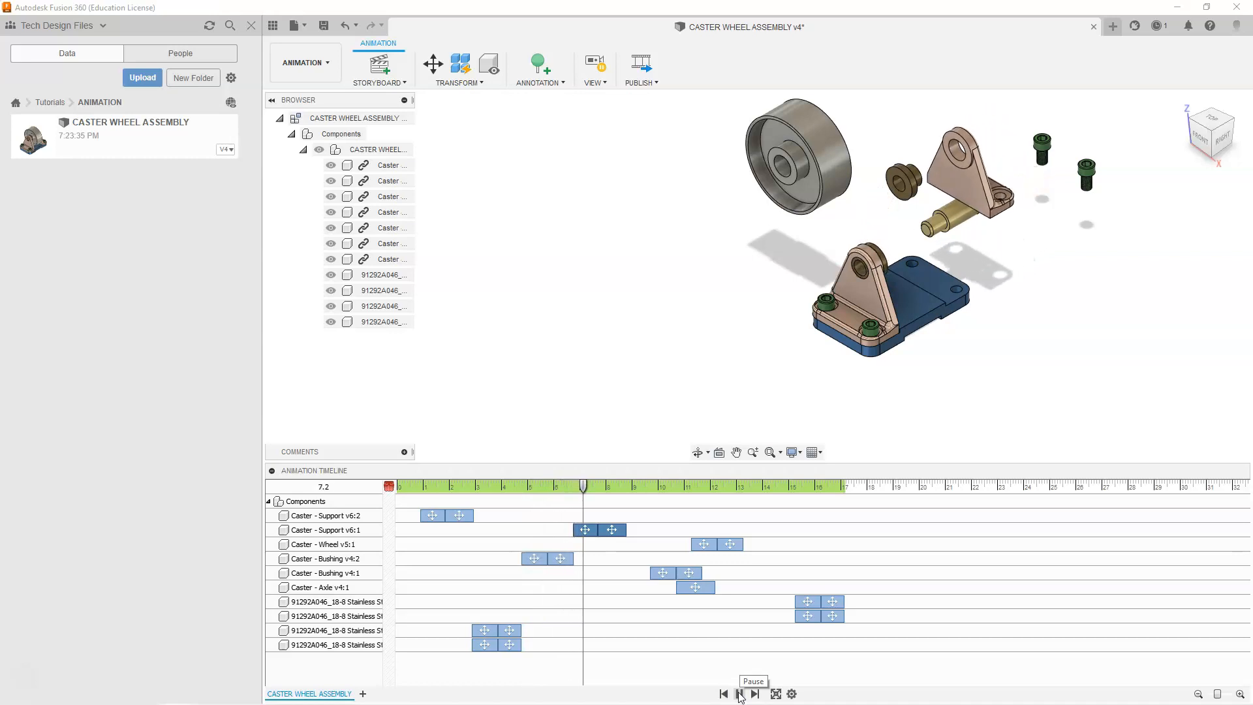
click(740, 693)
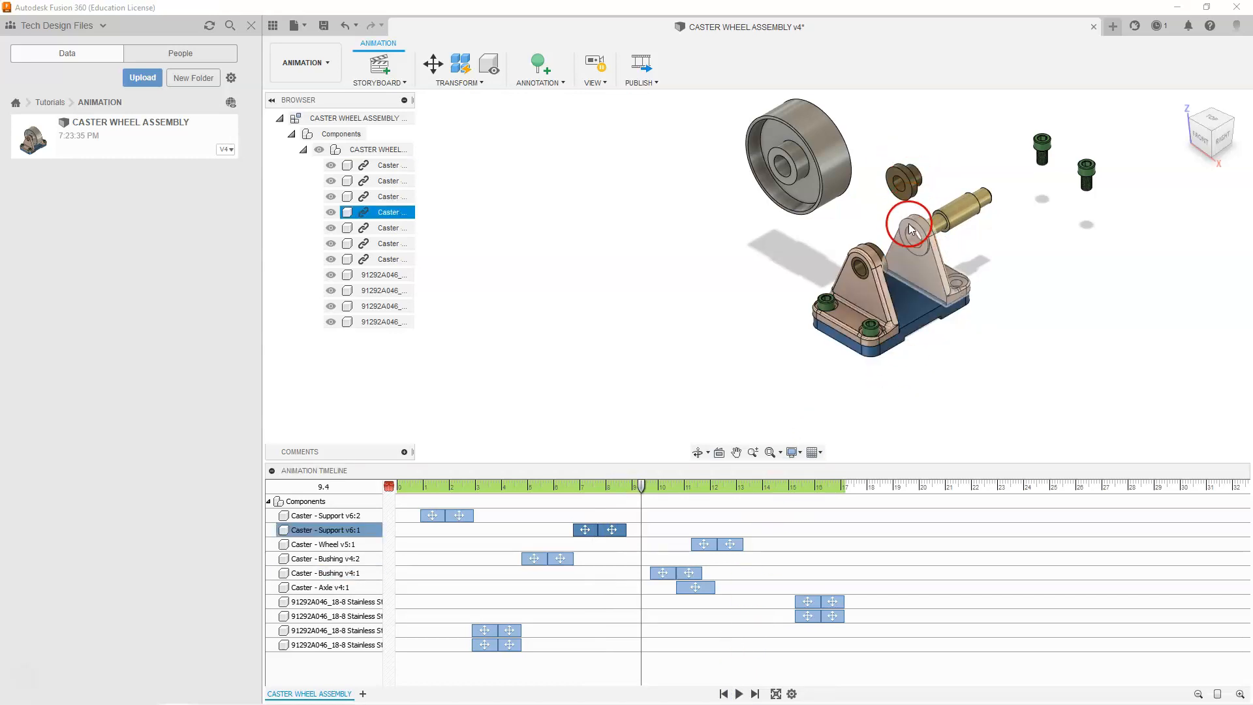
Shift both Caster - Bushing v4:1 actions to start at about 8.8 s and the Caster - Axle v4:1 action to start at about 11.6 s
click(904, 186)
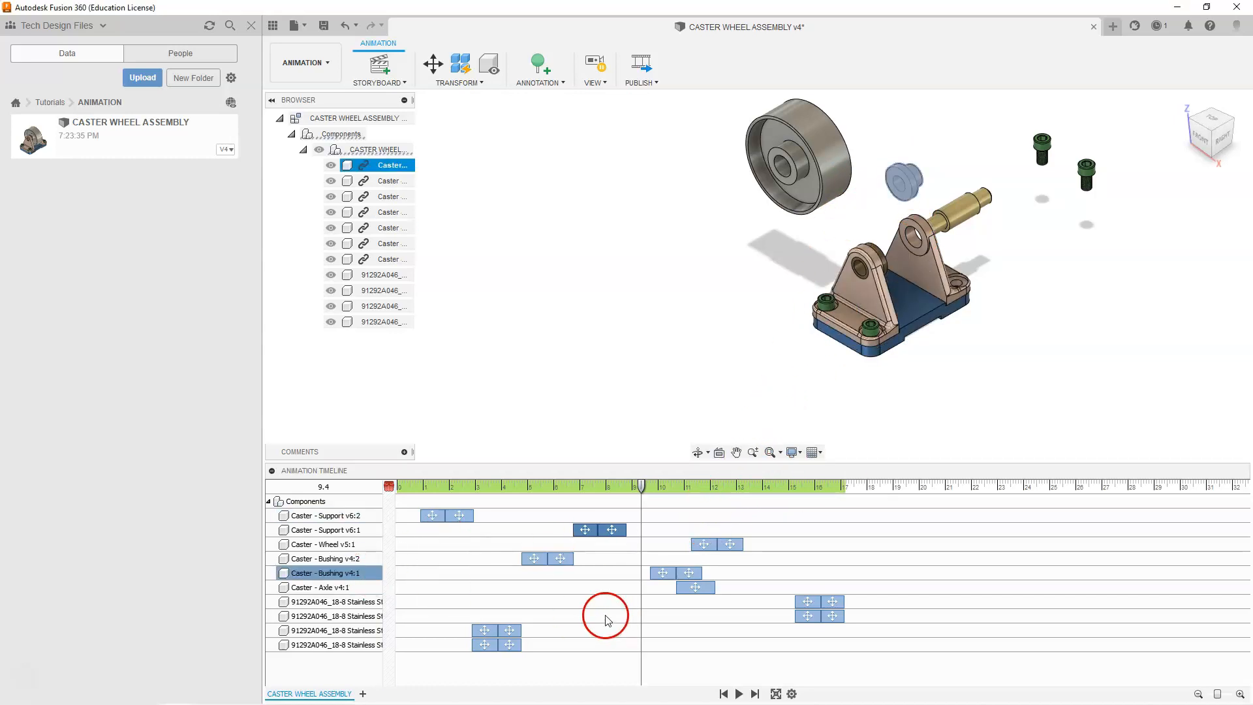
click(670, 574)
click(691, 574)
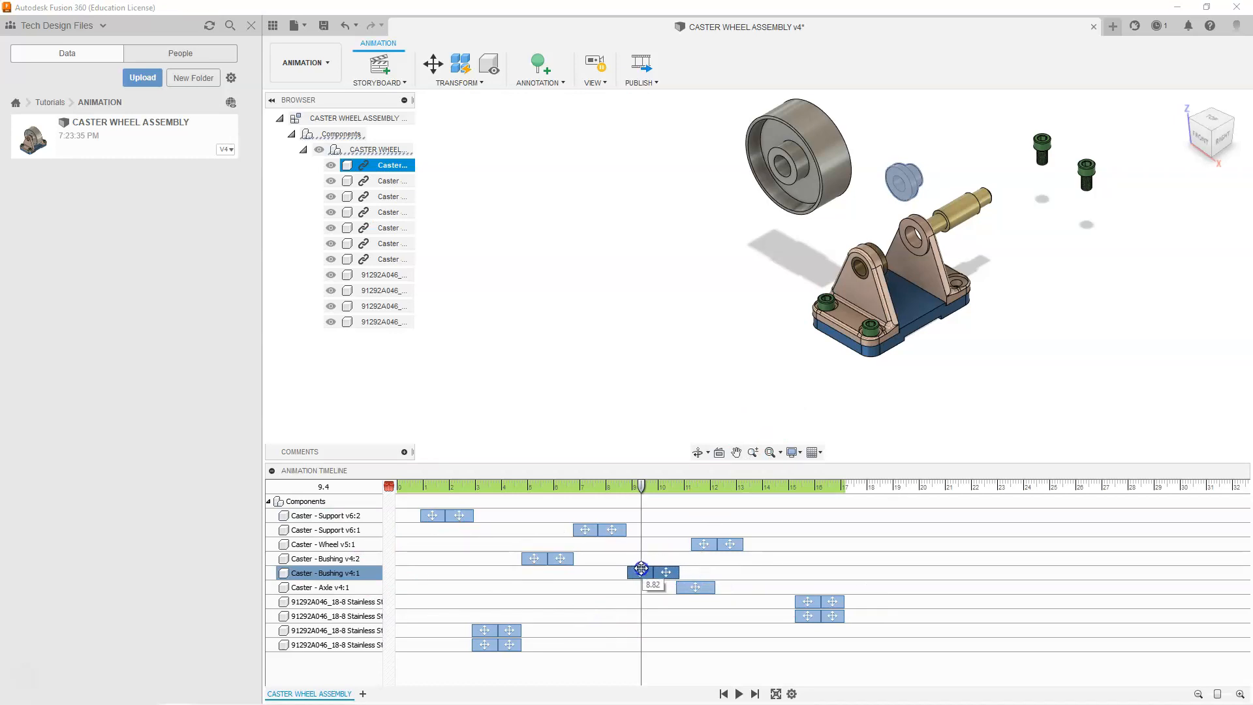
drag(641, 568, 641, 568)
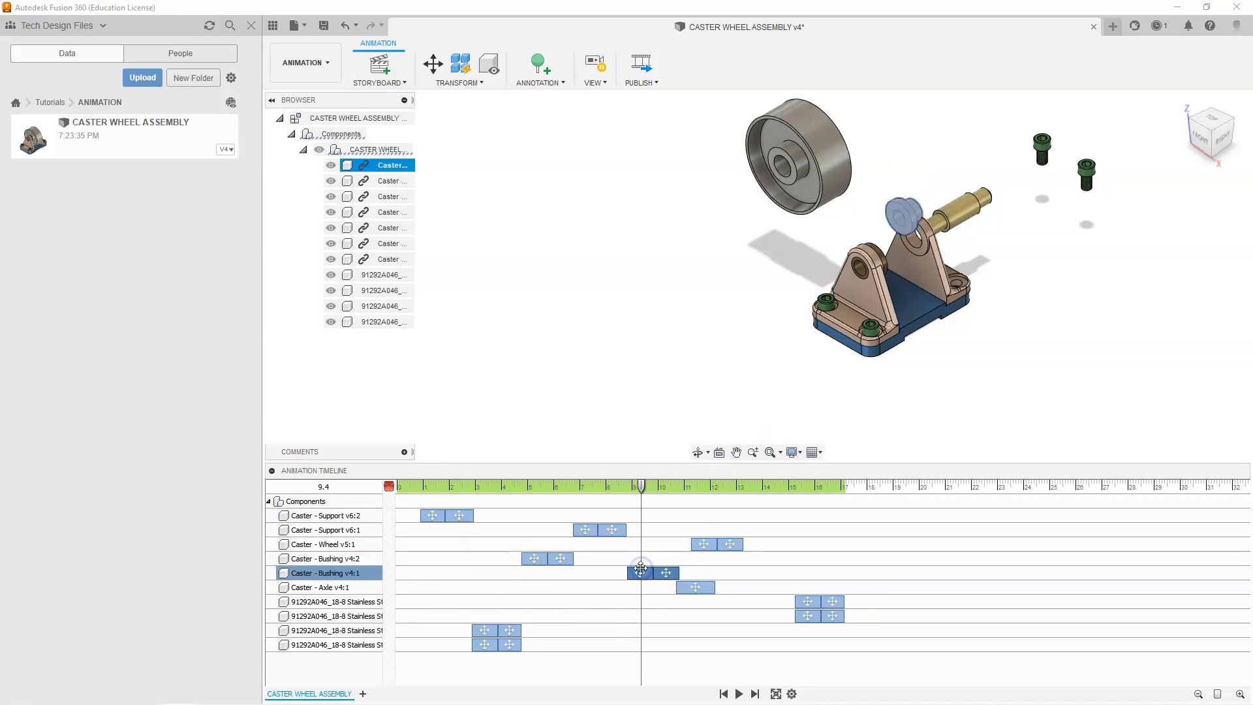
click(719, 588)
Play the animation from about 4.8 s to check the support and second bushing sequence up to the wheel's motion
drag(644, 486, 521, 483)
click(740, 693)
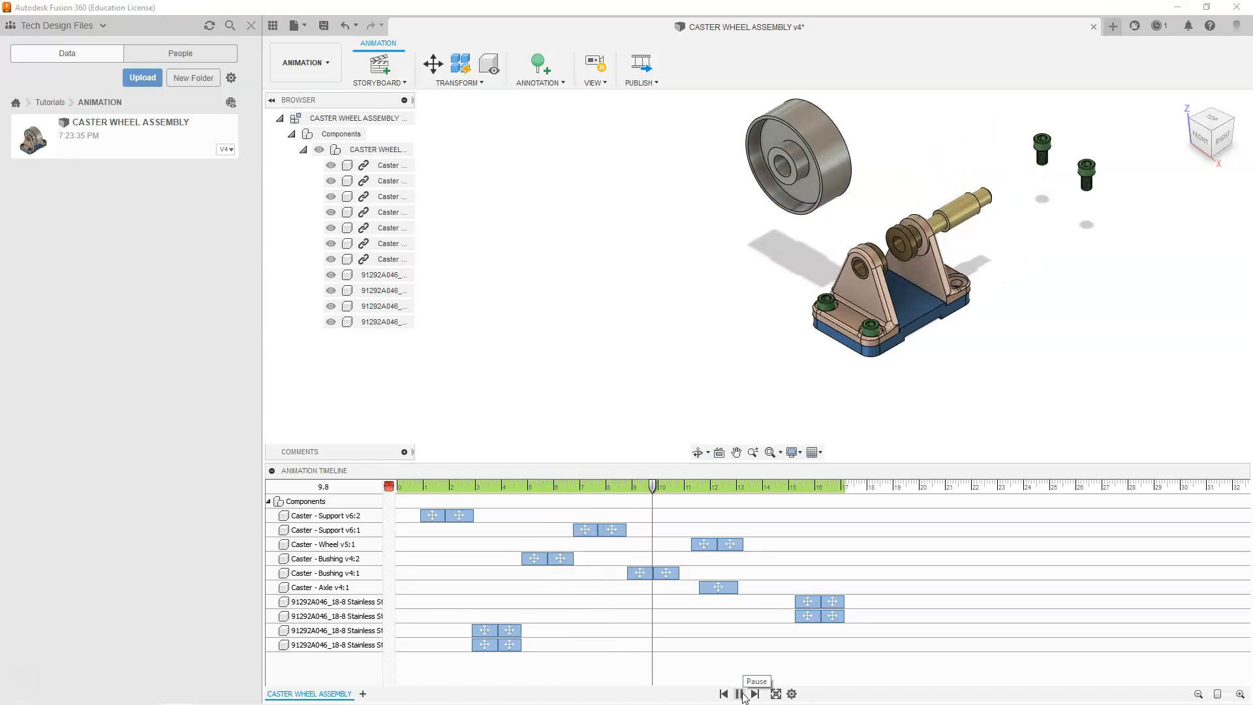
click(741, 694)
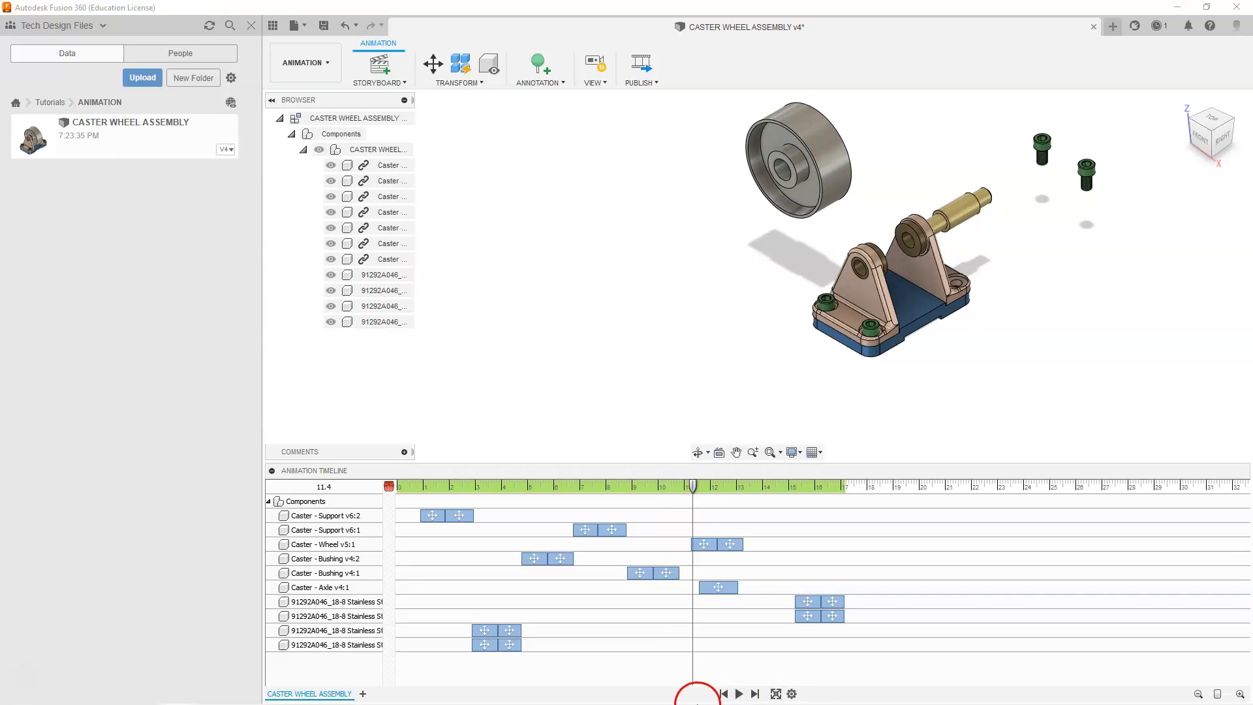
Shift both Caster - Wheel v5:1 actions to start at about 10.8 s, and place the Caster - Axle v4:1 action directly after them at about 12.8 s
click(702, 544)
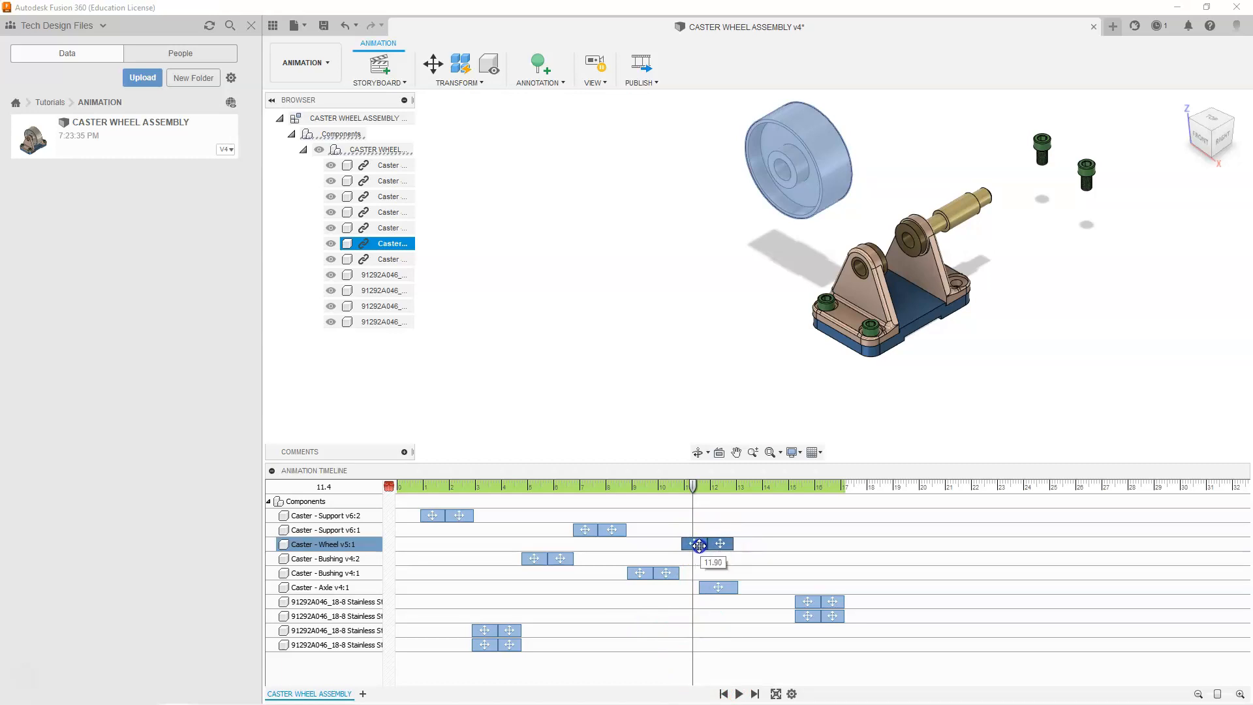
drag(697, 546, 697, 545)
click(719, 590)
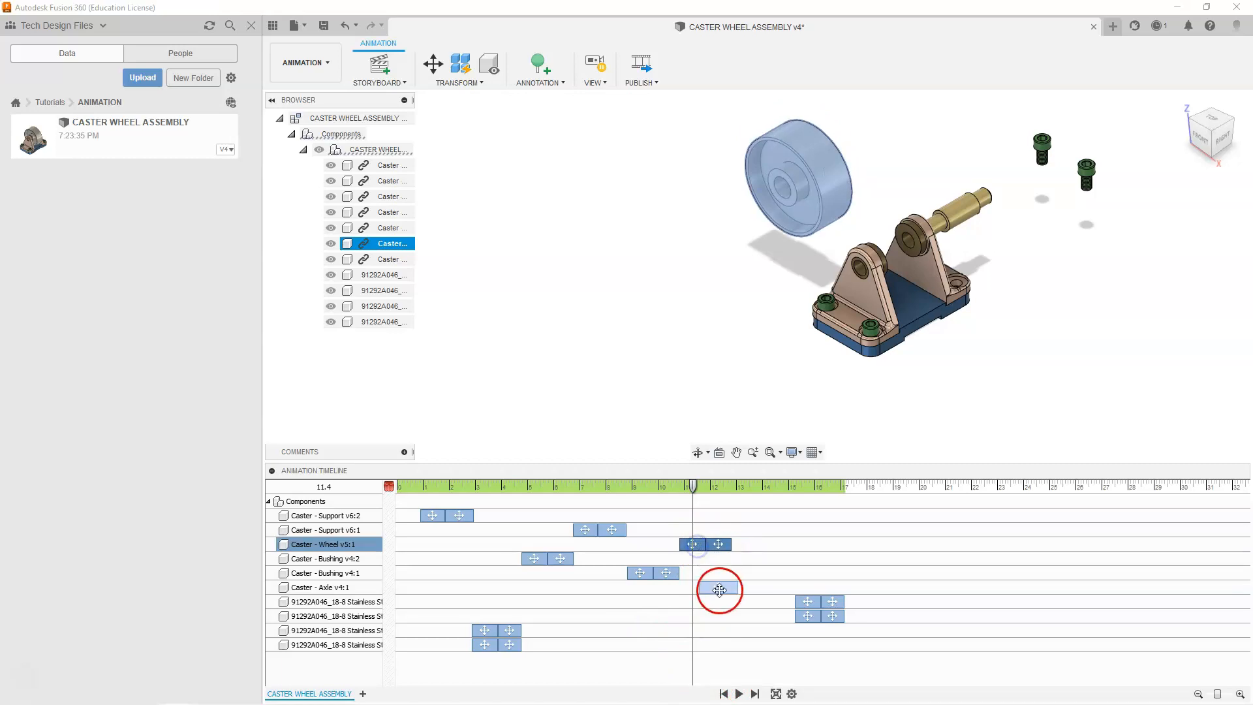
right_click(722, 588)
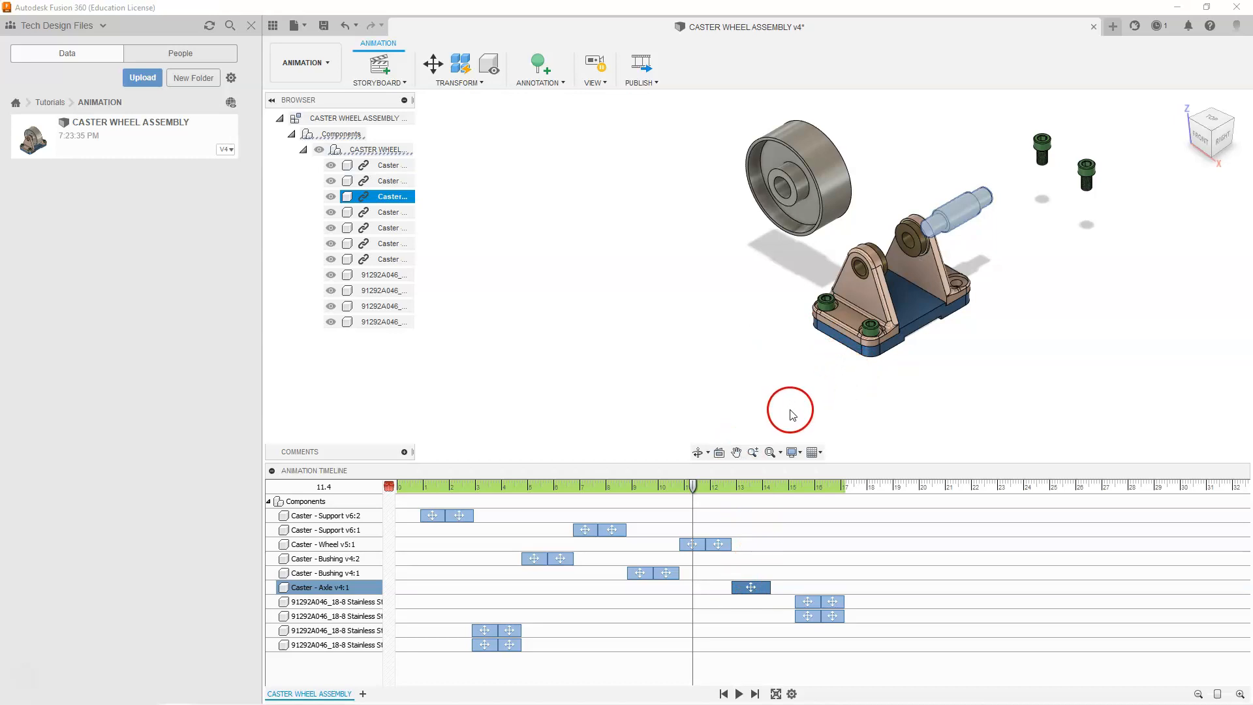
Play the animation from about 9.4 s to check the second bushing, wheel and axle sequence
drag(684, 488, 631, 485)
click(740, 693)
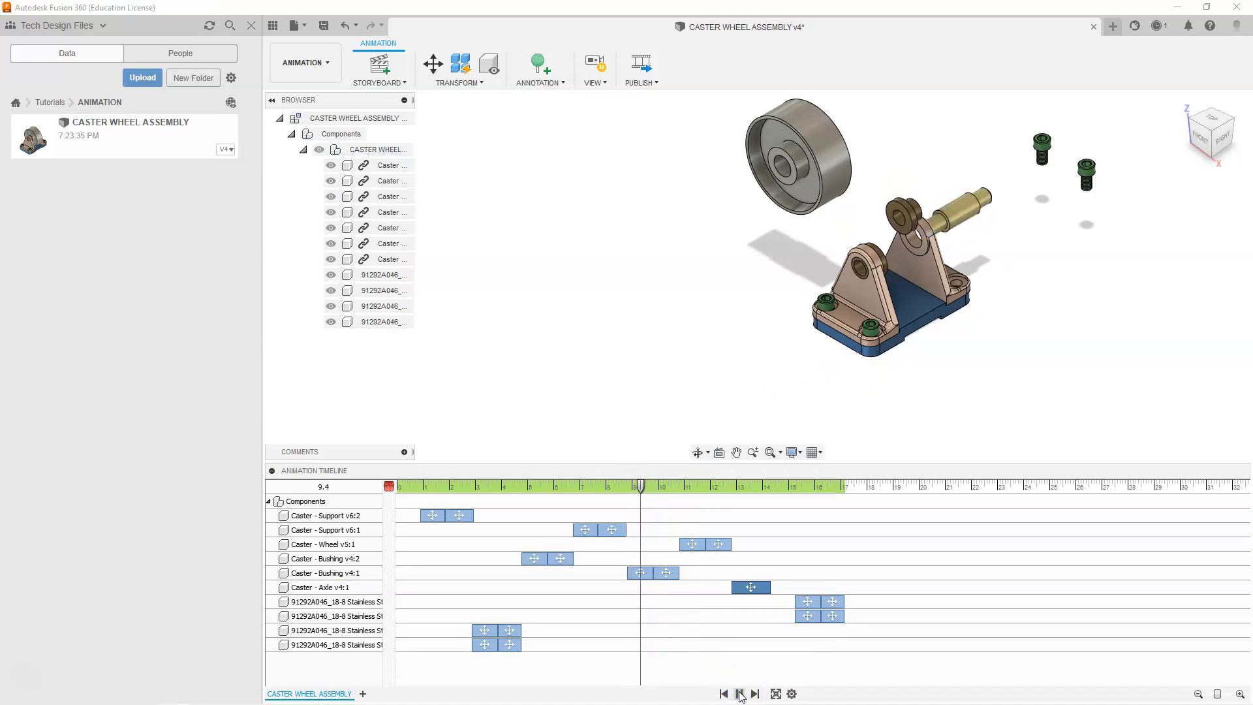
click(744, 695)
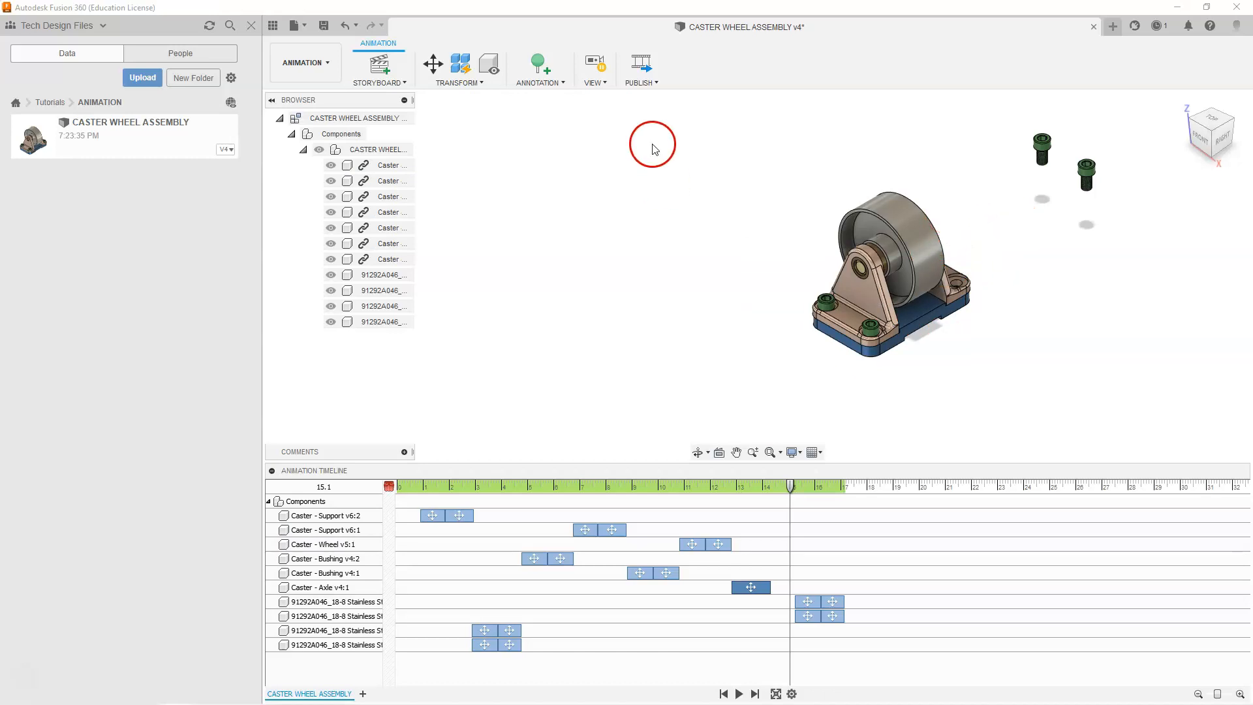
Turn on view recording at 15.1 s and record a camera move orbiting to the opposite side of the assembly
click(601, 70)
shift+middle_drag(1013, 325, 921, 339)
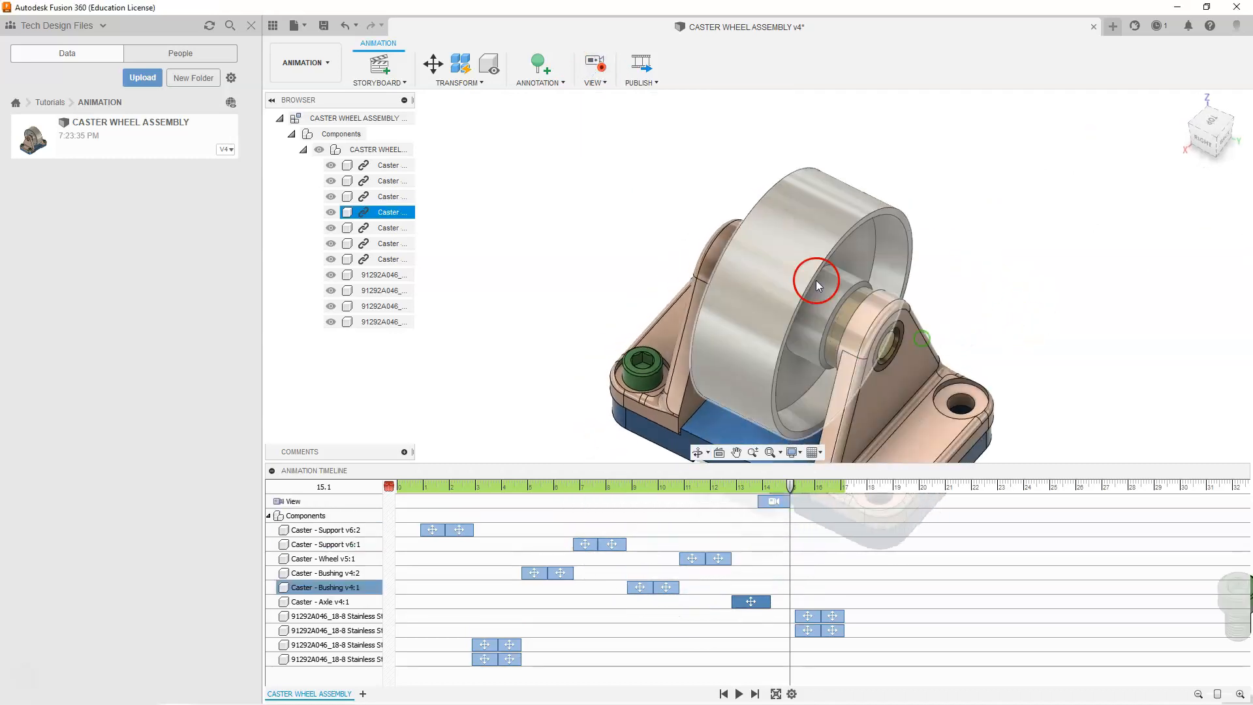
scroll(805, 273, down, 5)
scroll(939, 318, down, 2)
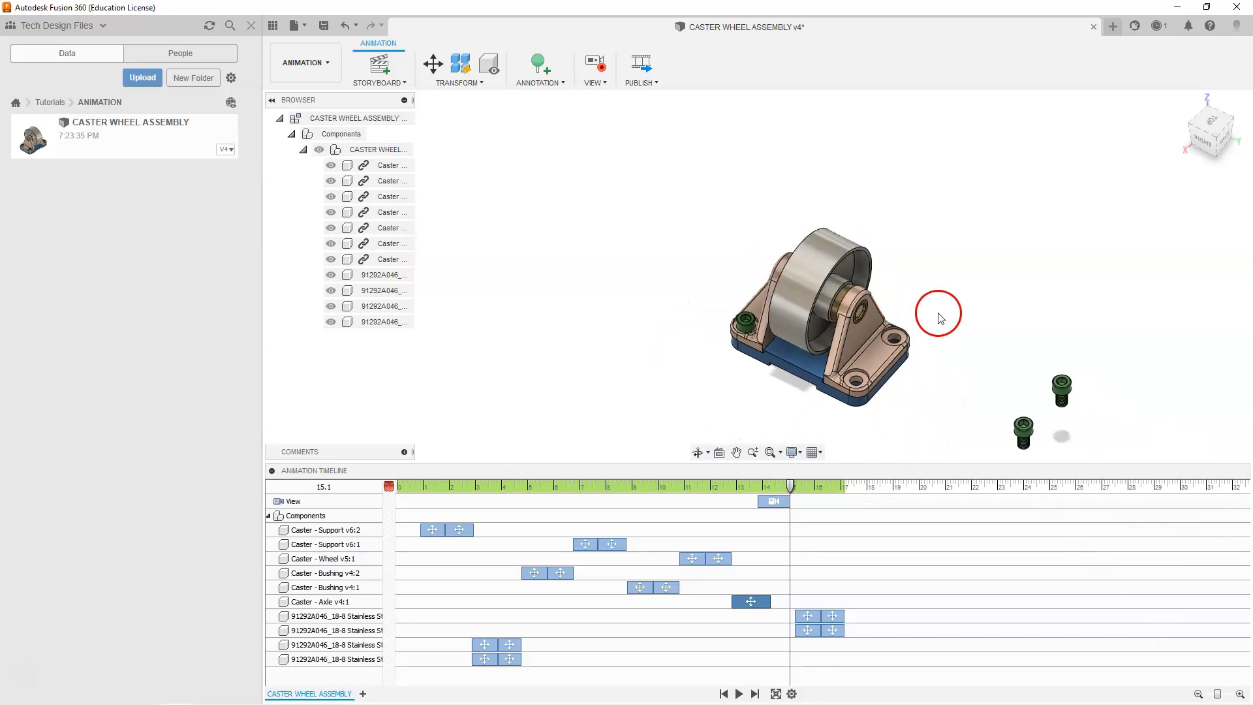
scroll(943, 321, up, 3)
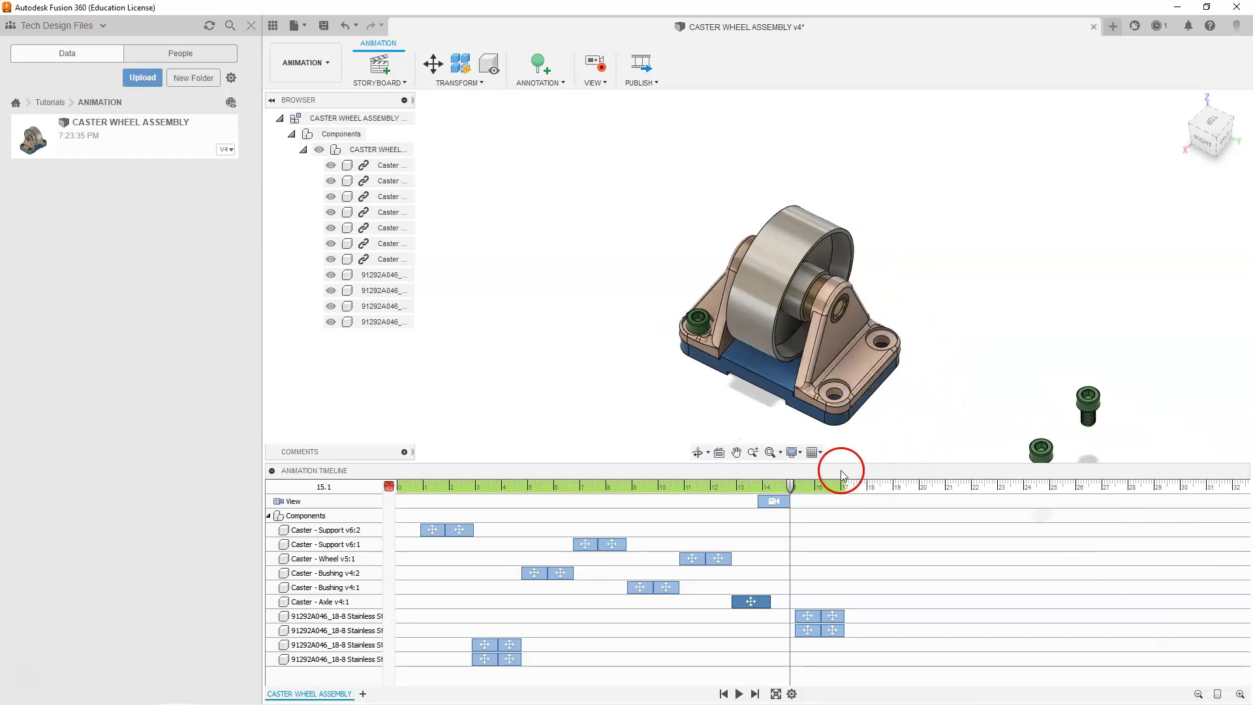
Shift the recorded view action earlier to start at about 11.8 s, overlapping the wheel's second action
click(773, 502)
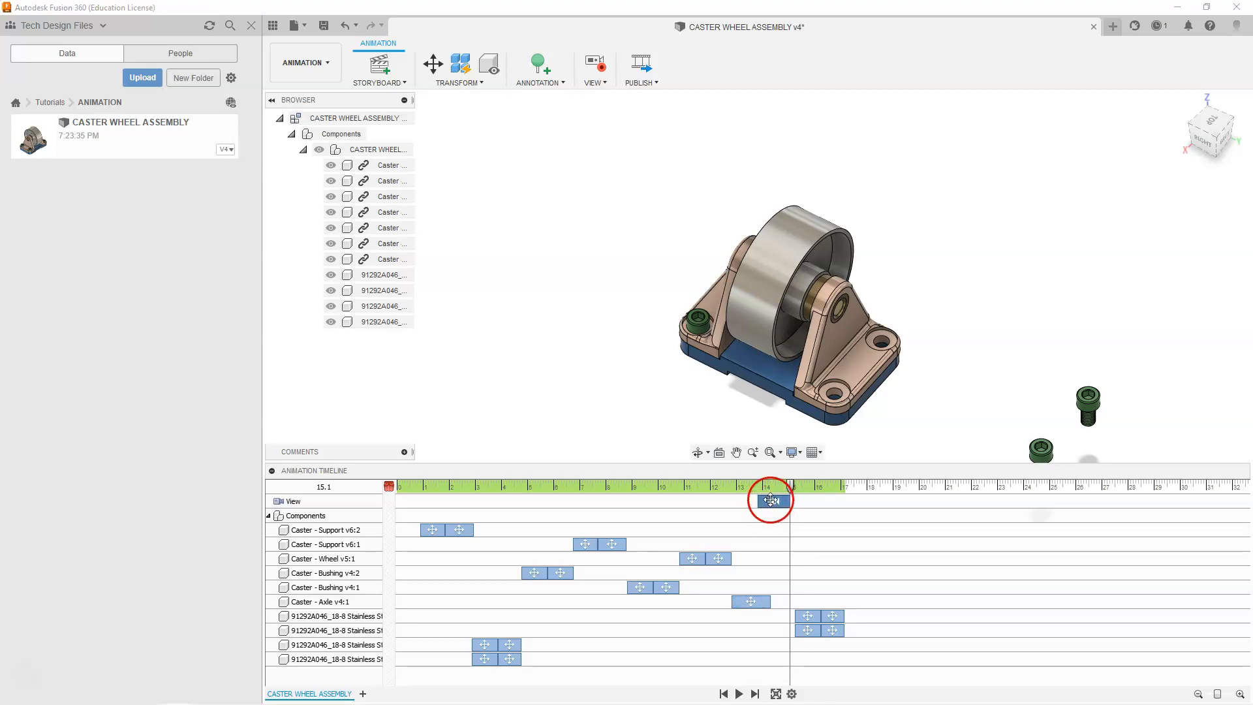
click(752, 600)
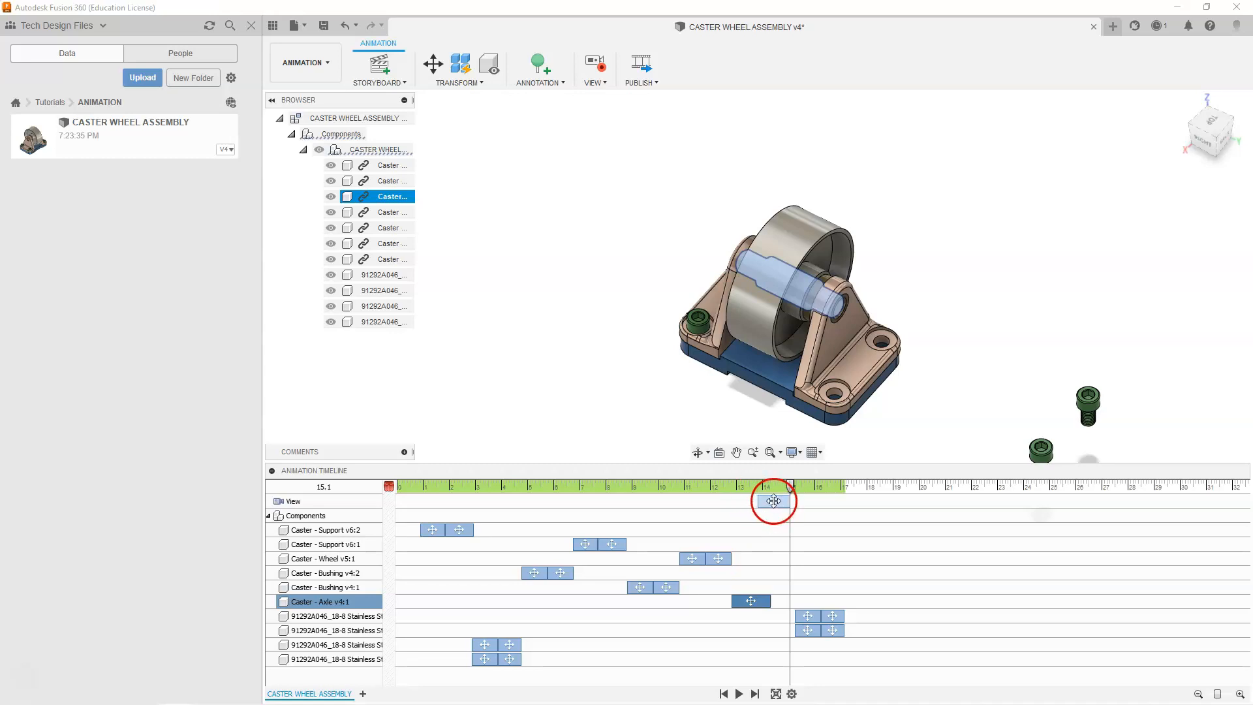
drag(771, 501, 753, 498)
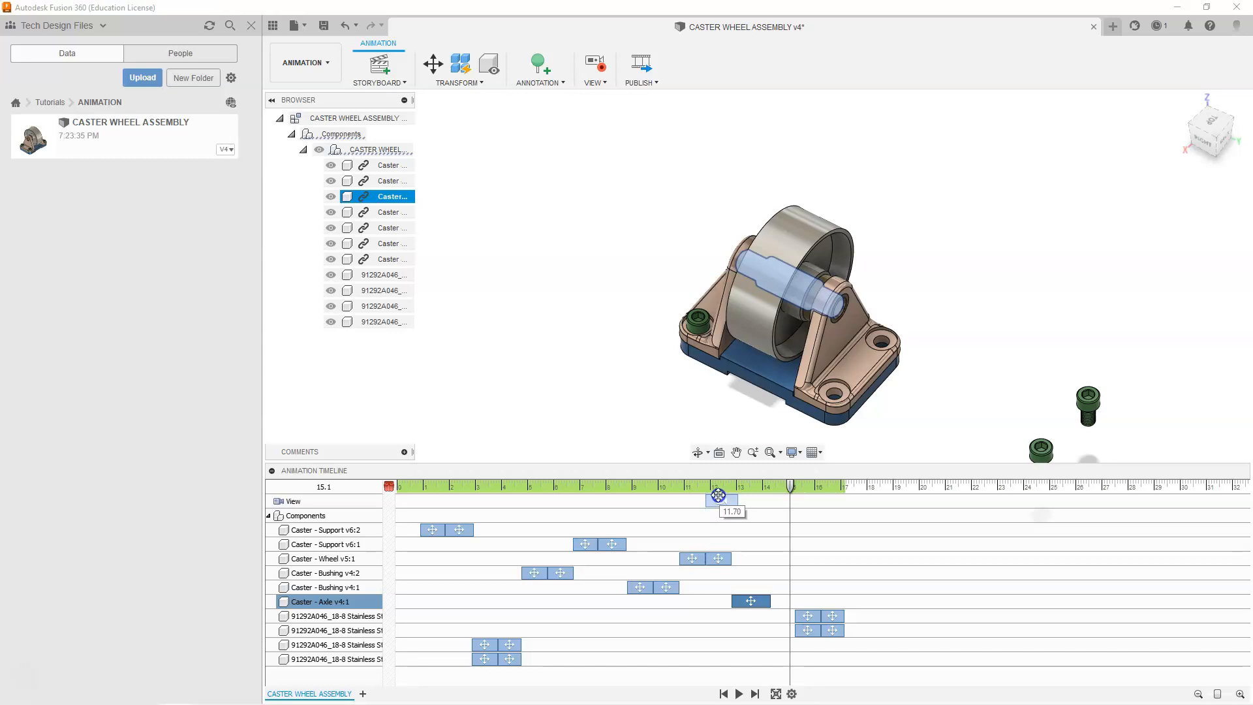
Play the animation from about 10.7 s to check the camera move against the wheel and axle motion
drag(720, 493, 675, 482)
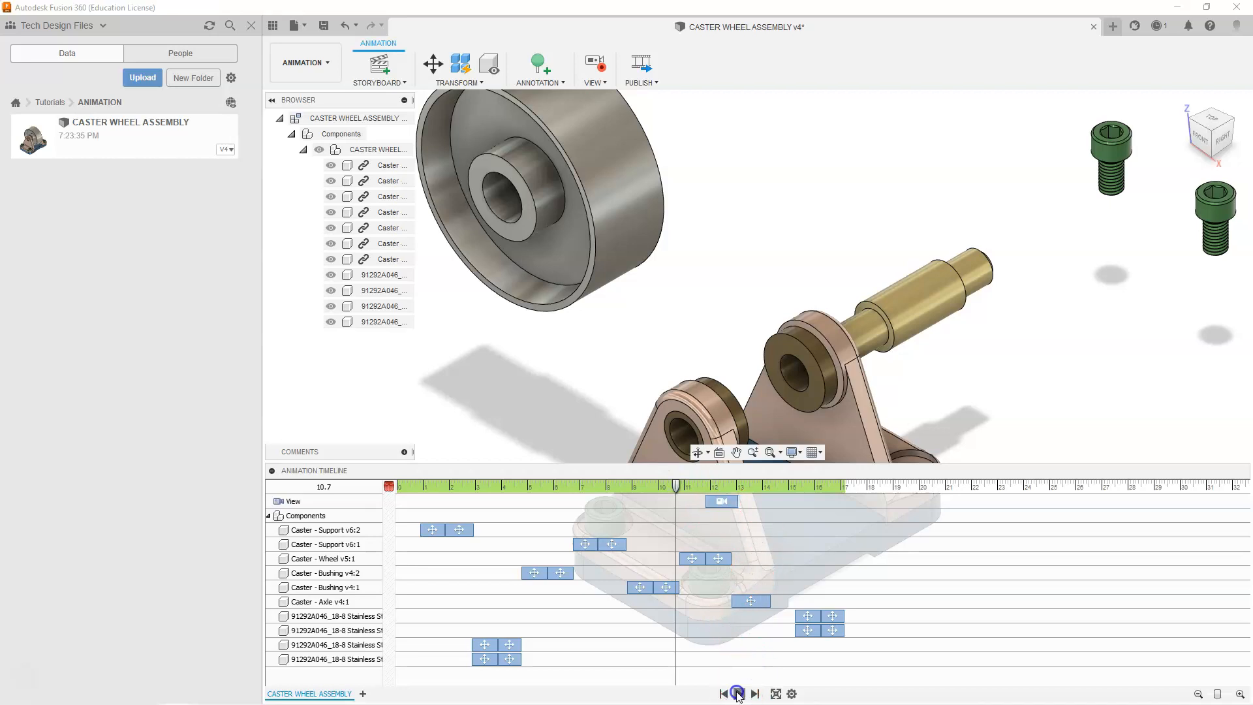
click(738, 694)
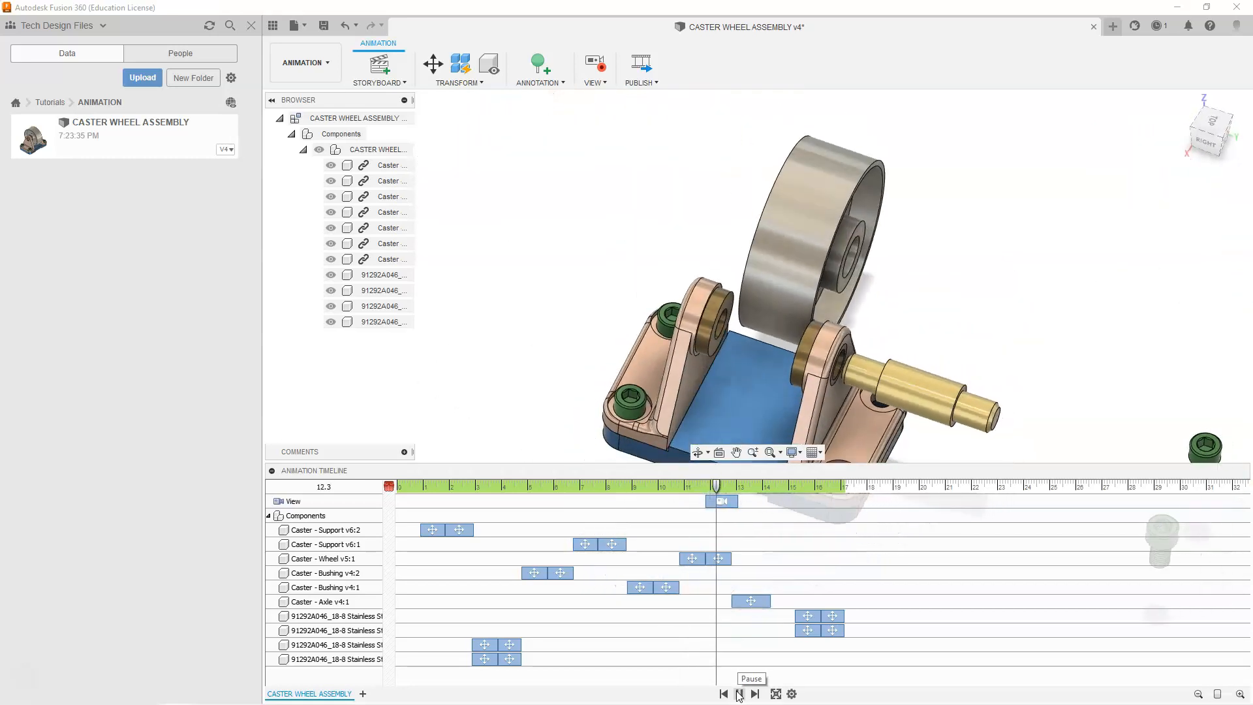
click(738, 694)
Delay the Caster - Axle v4:1 action to start at about 13.3 s and extend the view action to end at about 14 s
click(742, 601)
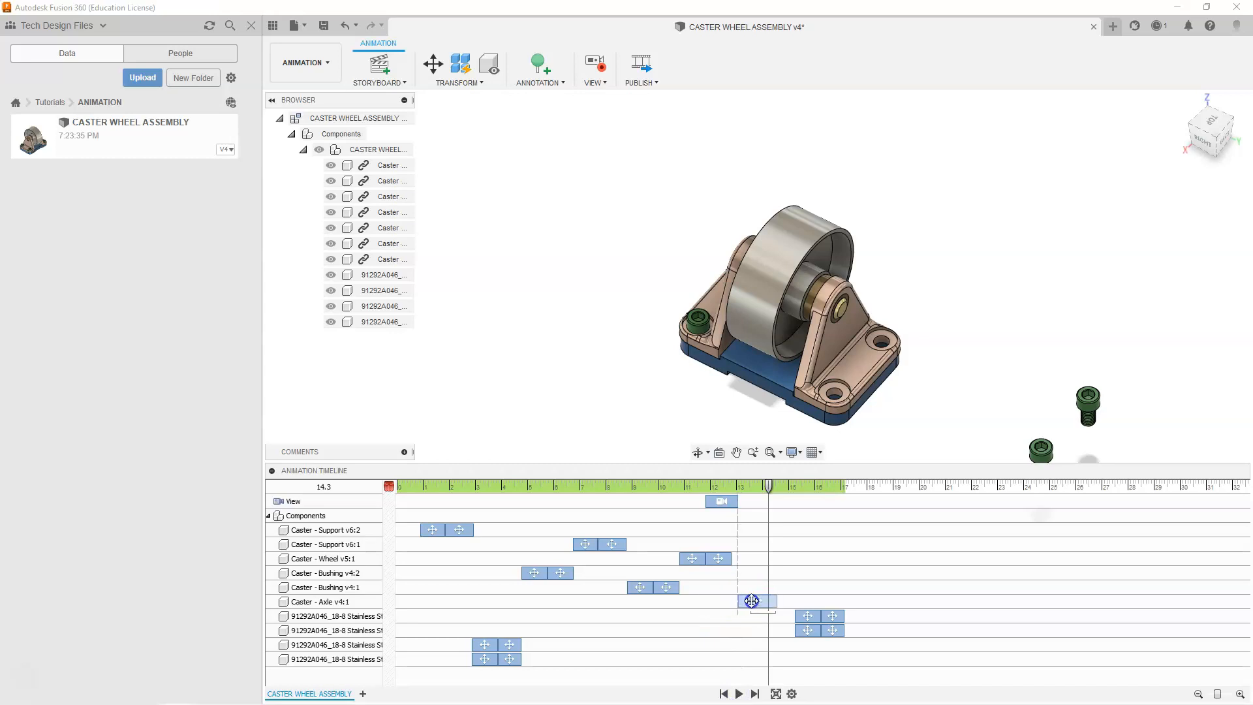
drag(765, 602, 765, 602)
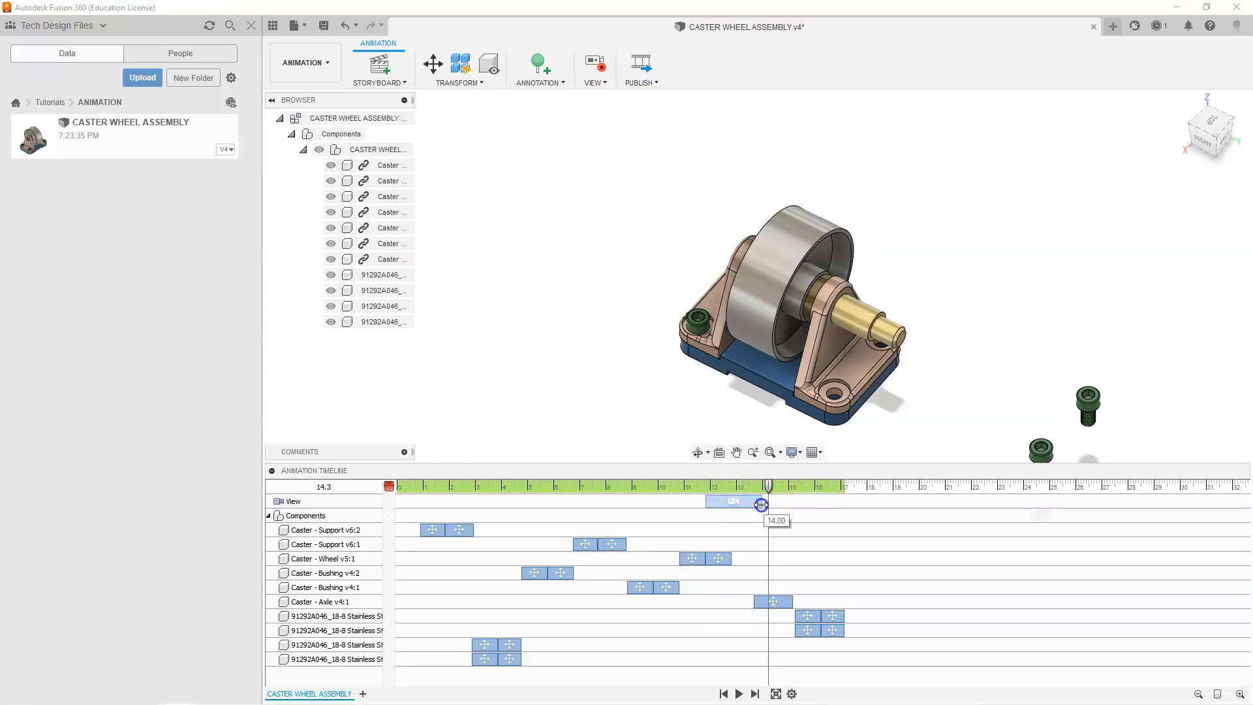
click(780, 604)
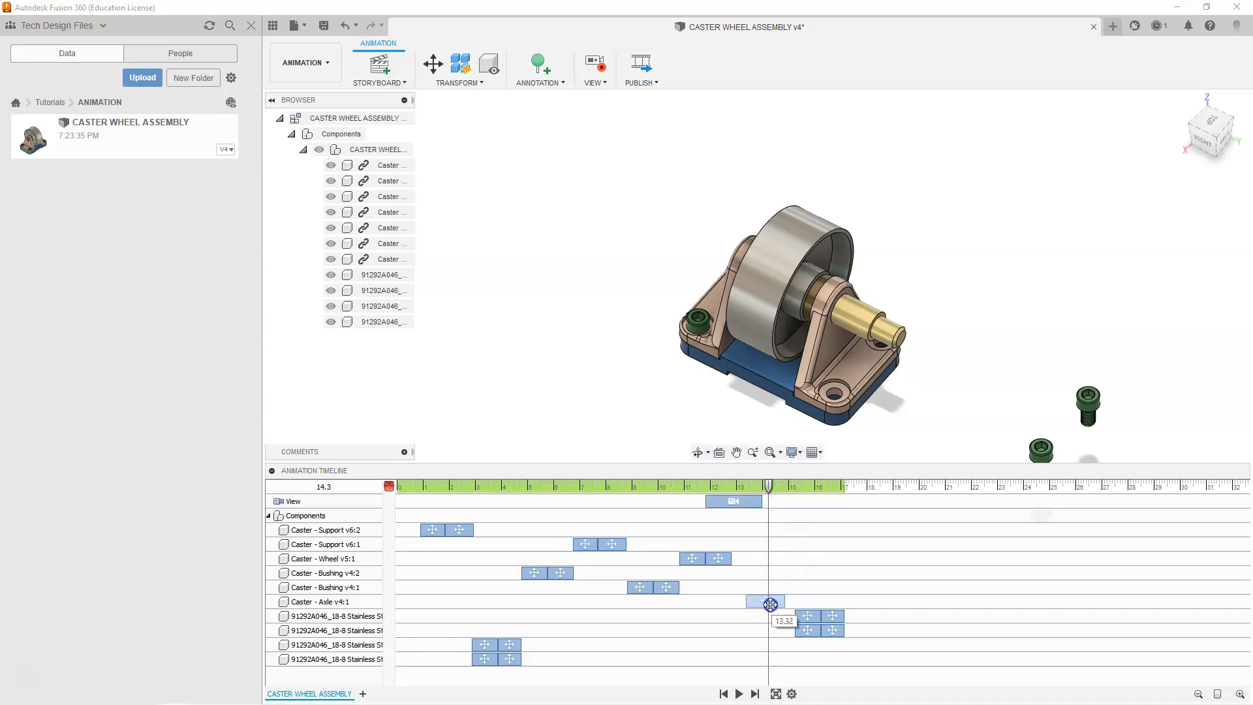
drag(769, 604, 770, 605)
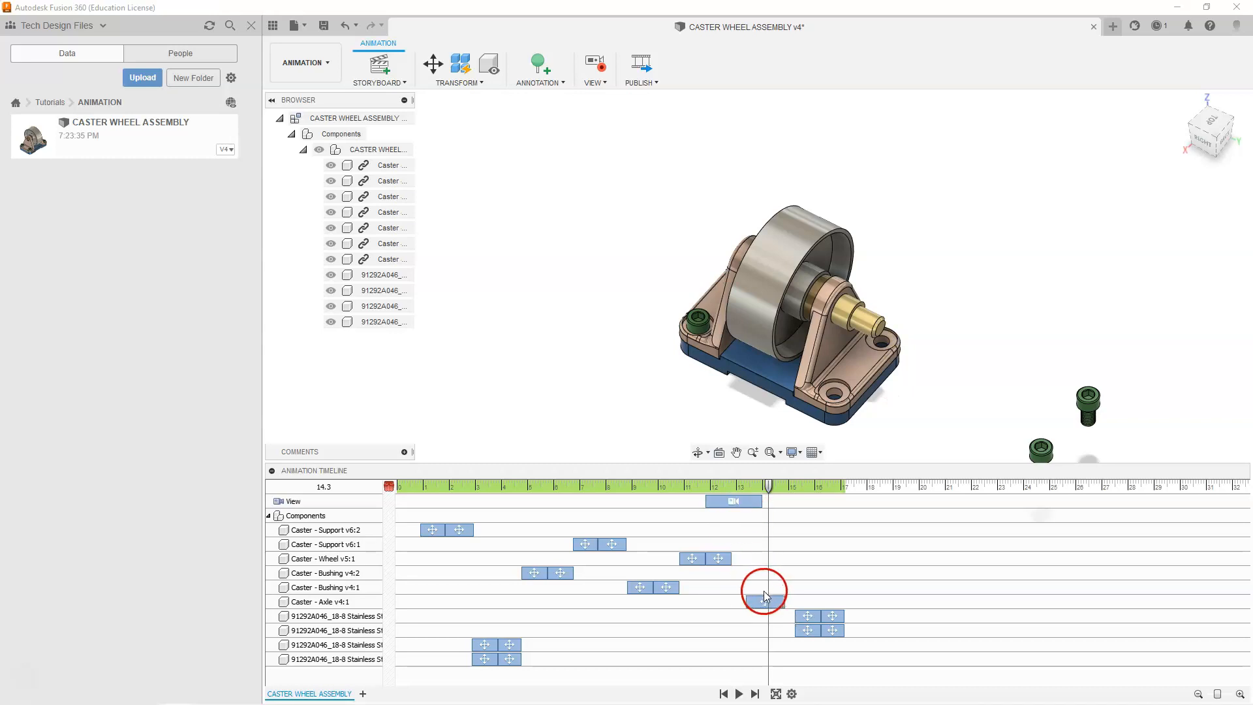
Play back the retimed animation and extend the view action to start at about 10.8 s, with the playhead at 9.8 s
drag(768, 486, 686, 487)
click(739, 693)
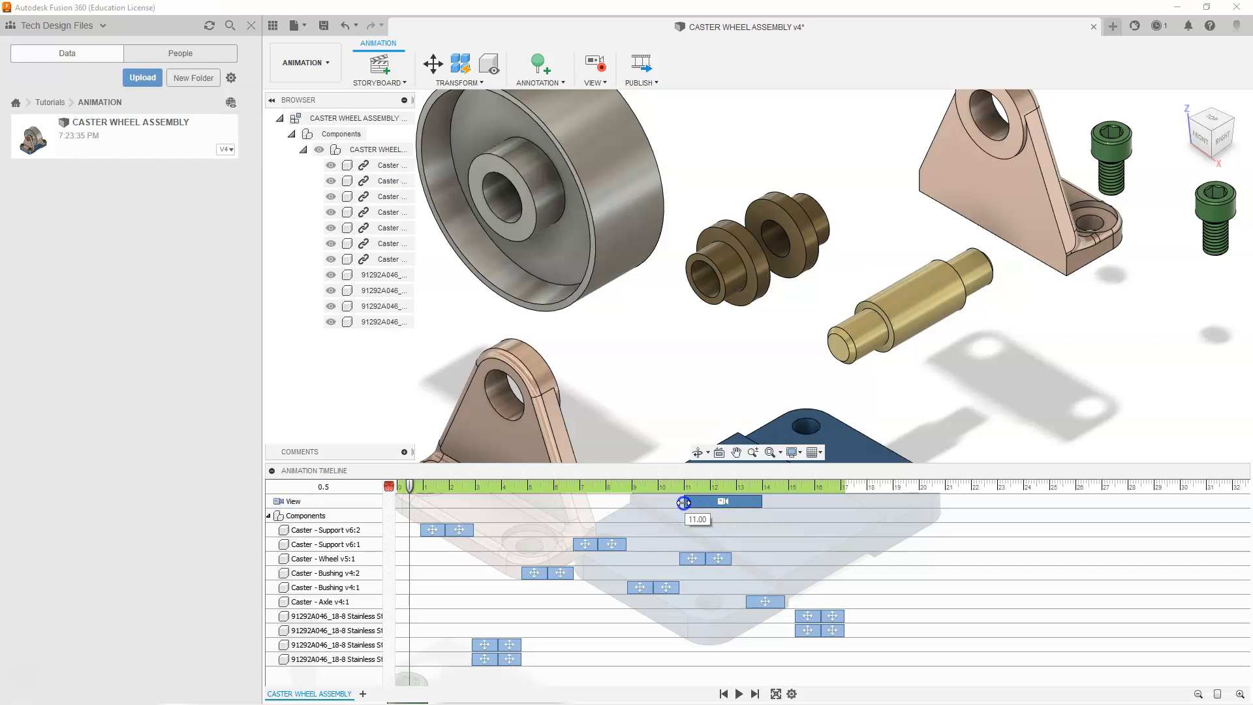
drag(410, 486, 655, 506)
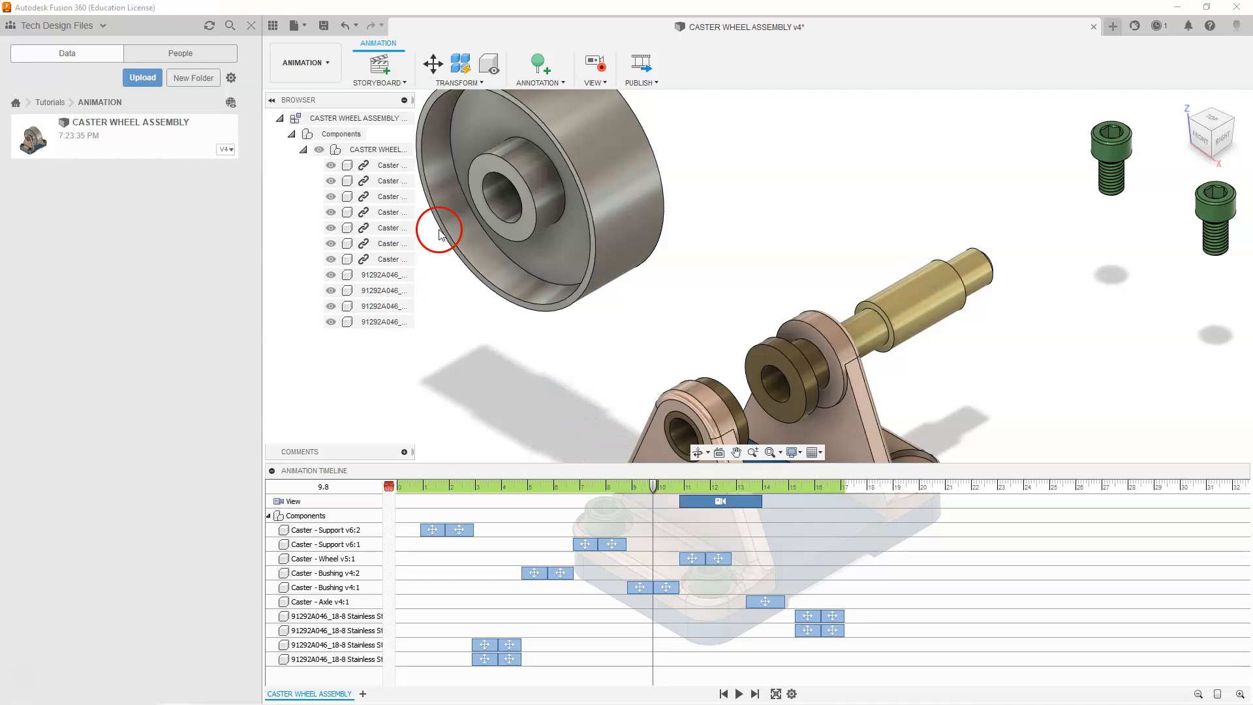
Save the caster wheel assembly as a new version with the description User Saved
scroll(439, 233, up, 1)
click(325, 30)
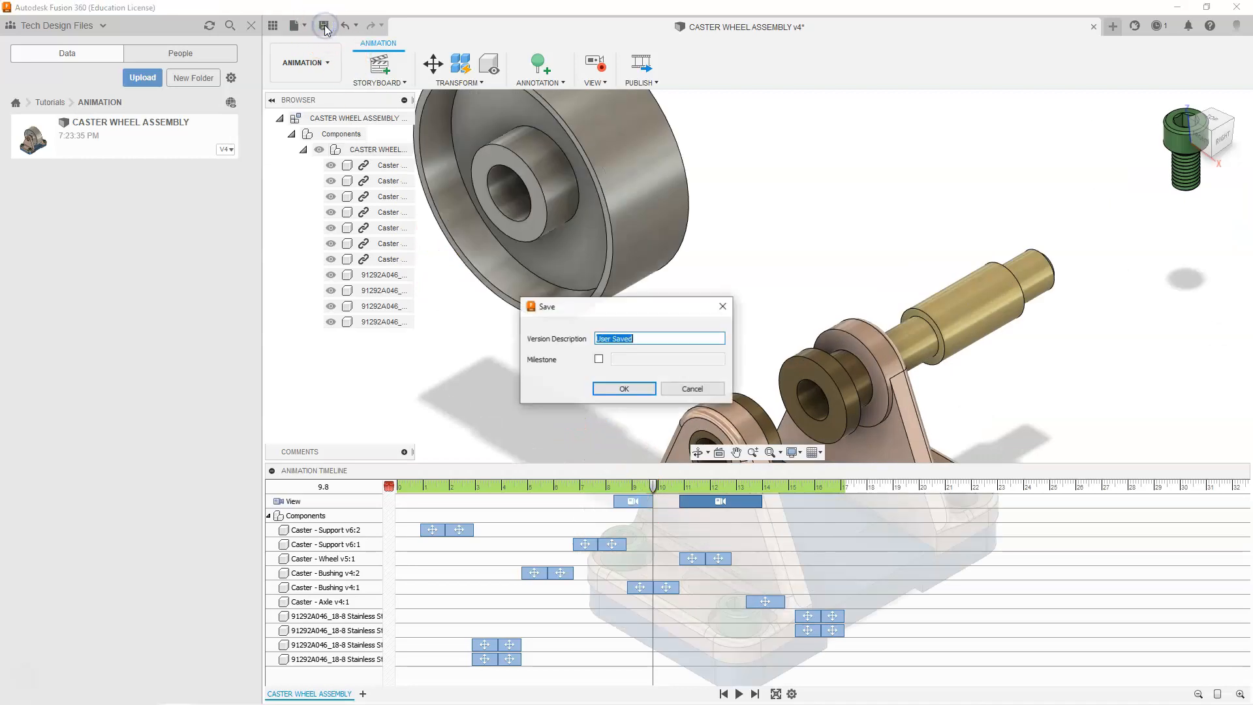
click(623, 388)
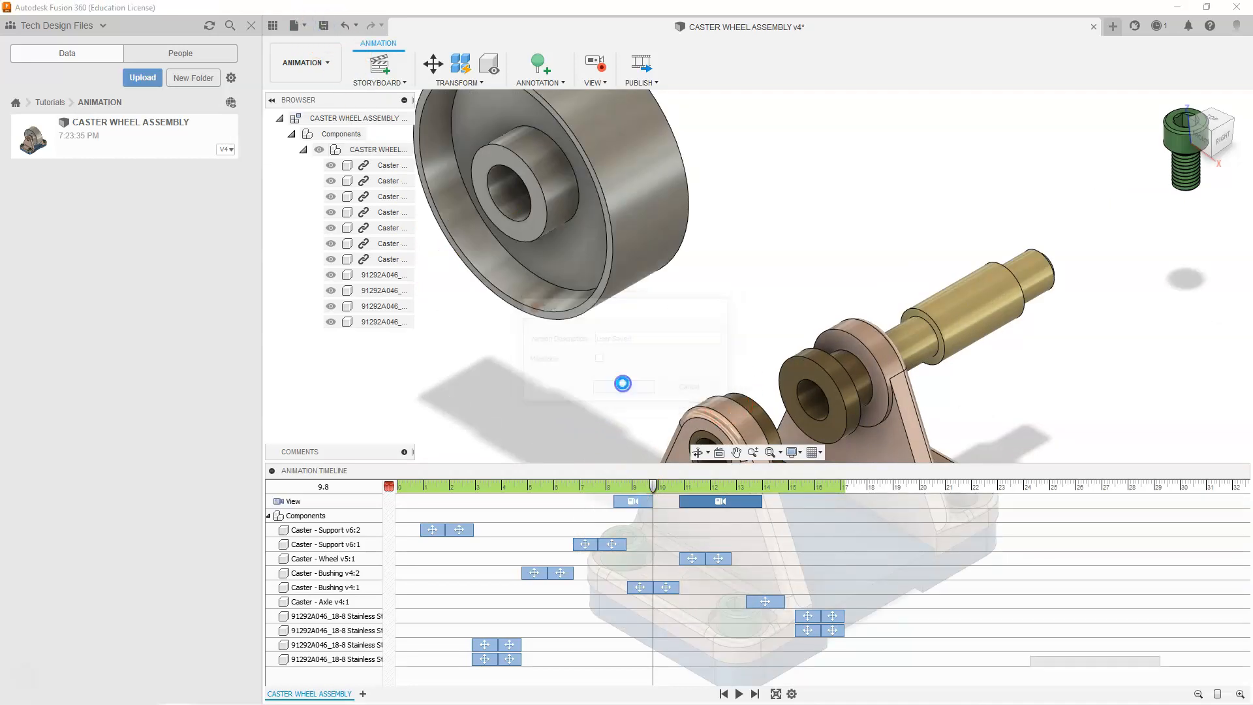
Shrink the animation timeline to give the model more room and frame the assembly together with the raised screws
click(675, 497)
click(703, 399)
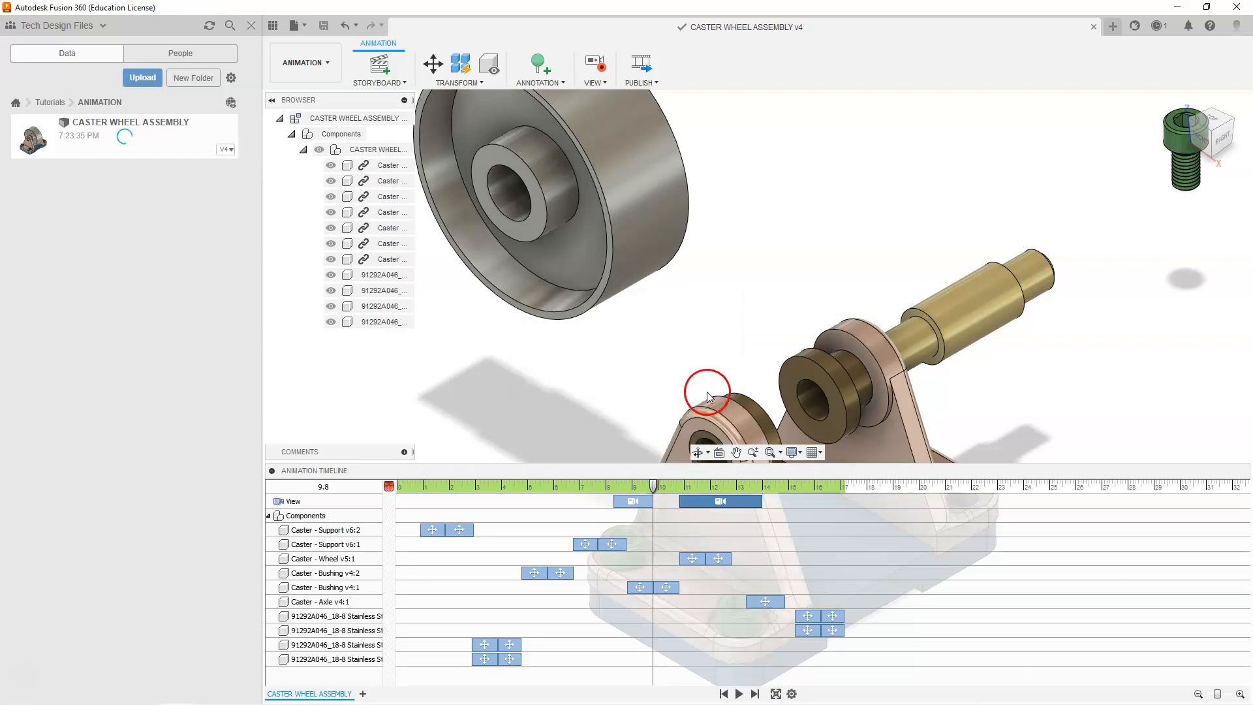
drag(897, 465, 911, 578)
scroll(780, 313, down, 5)
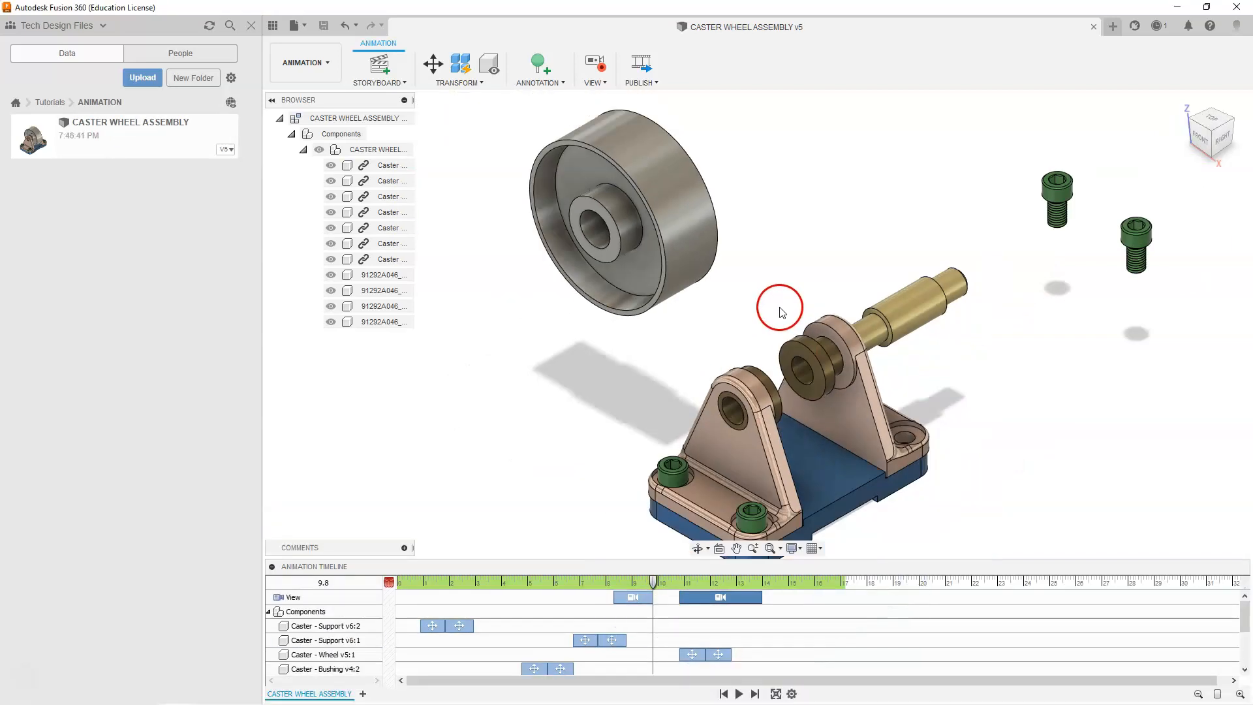
scroll(982, 459, up, 3)
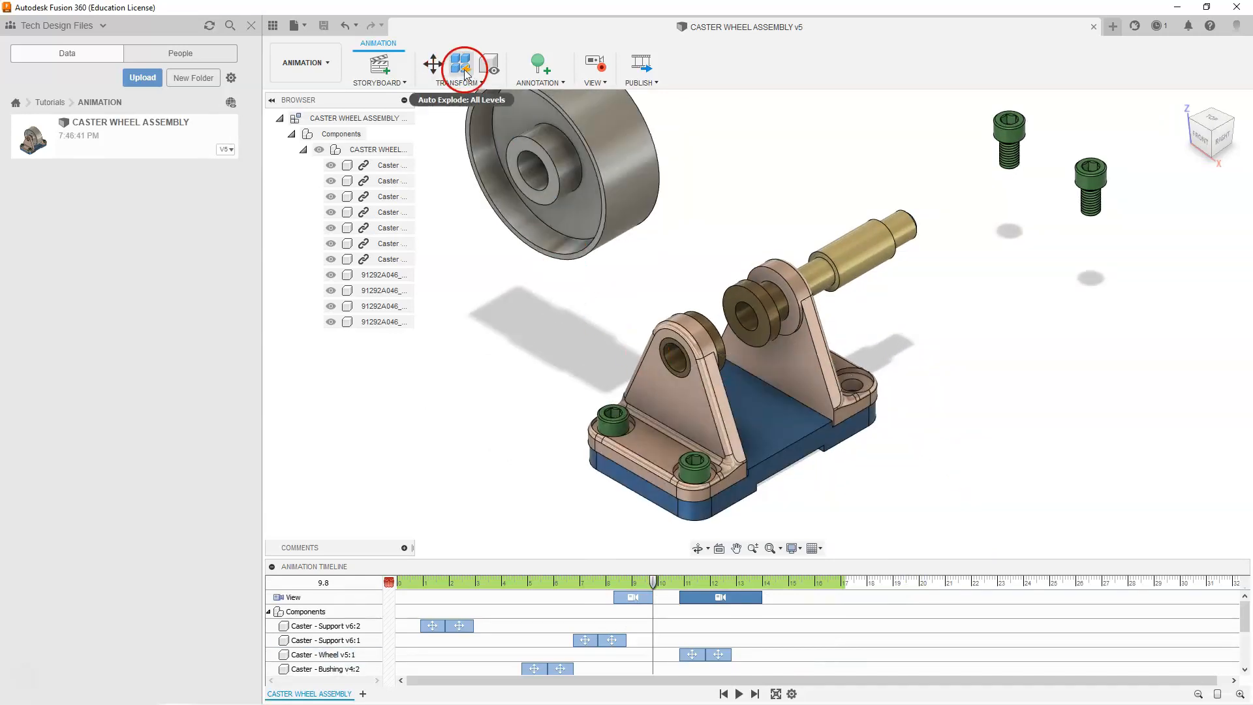
Use Transform Components at 9.8 s to rotate the front seated screw 2880 degrees about Z
click(431, 63)
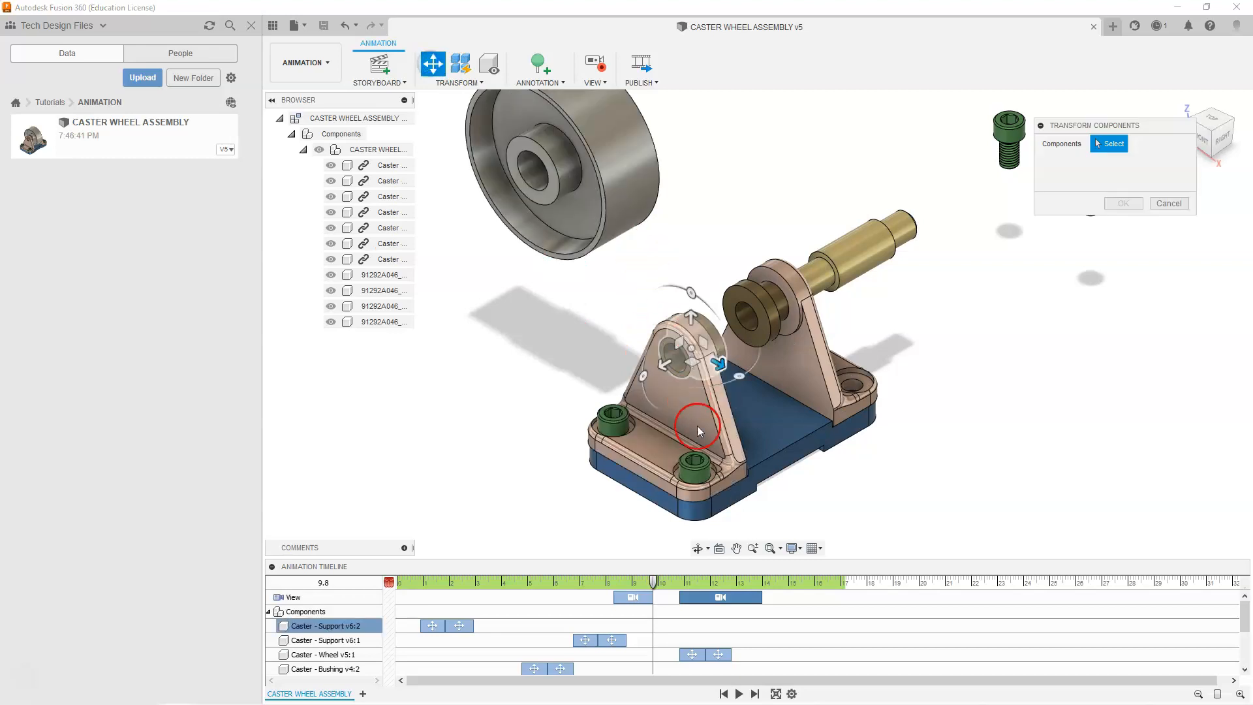
click(703, 470)
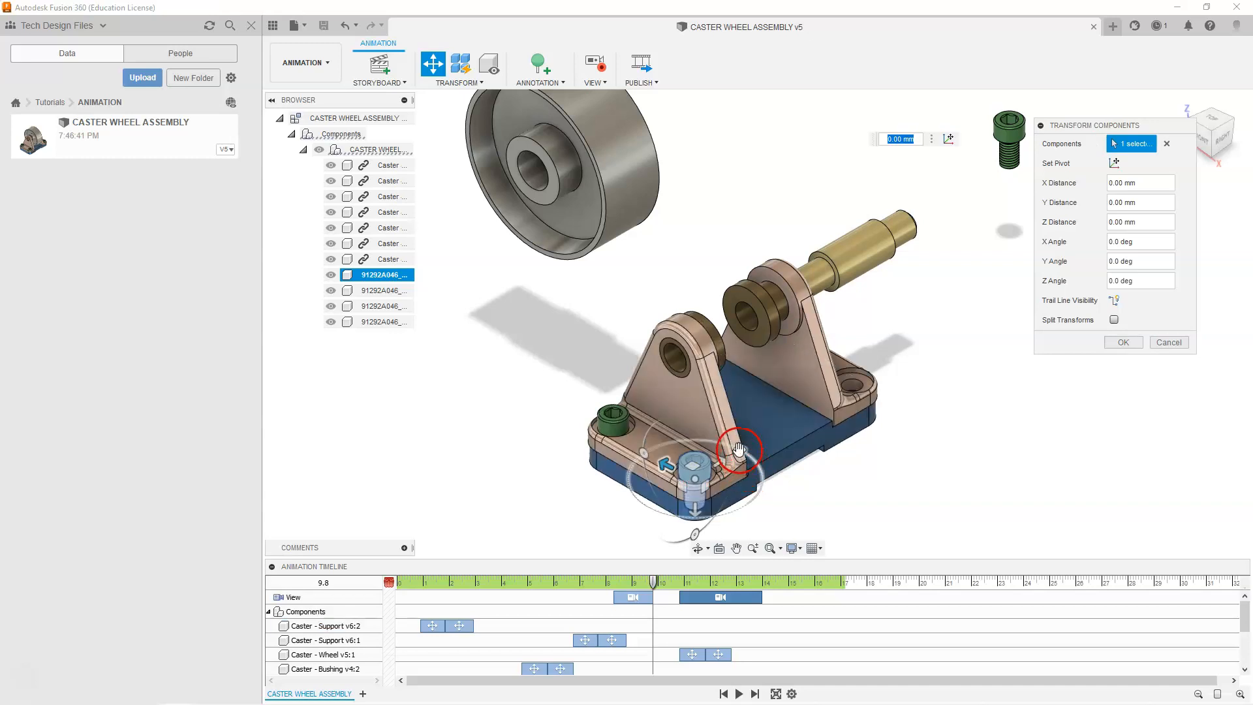
drag(739, 449, 750, 461)
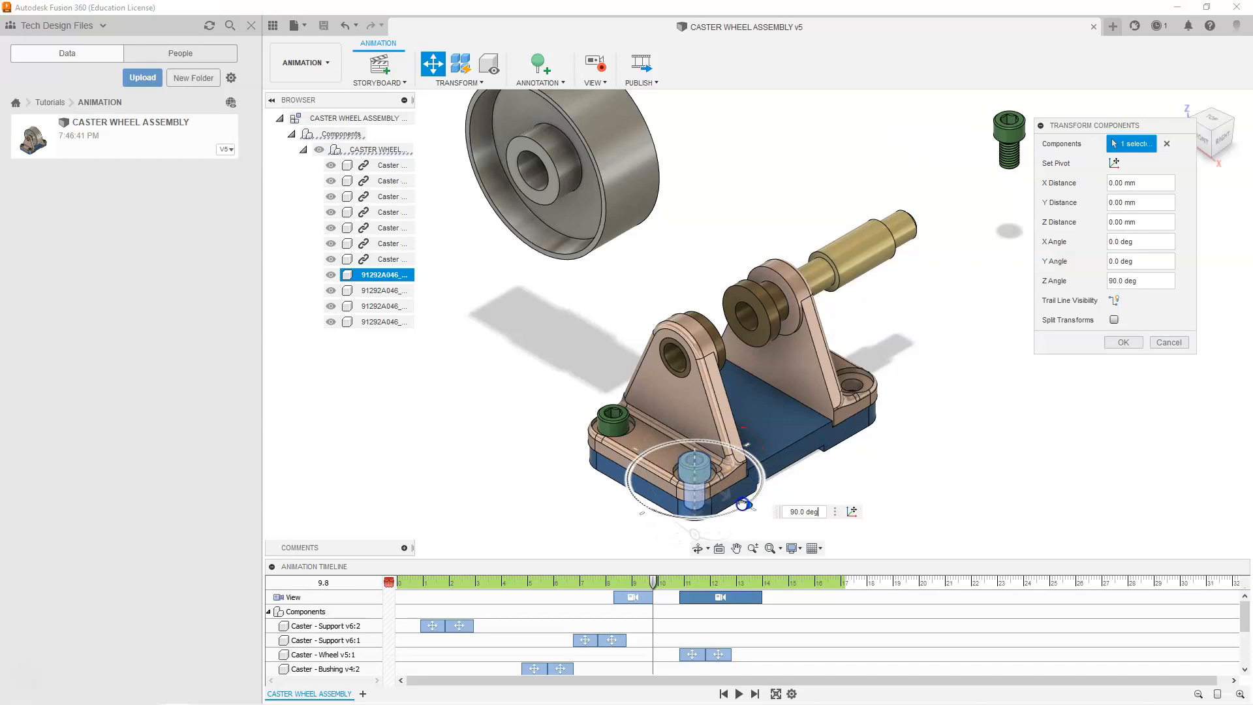
drag(697, 517, 662, 447)
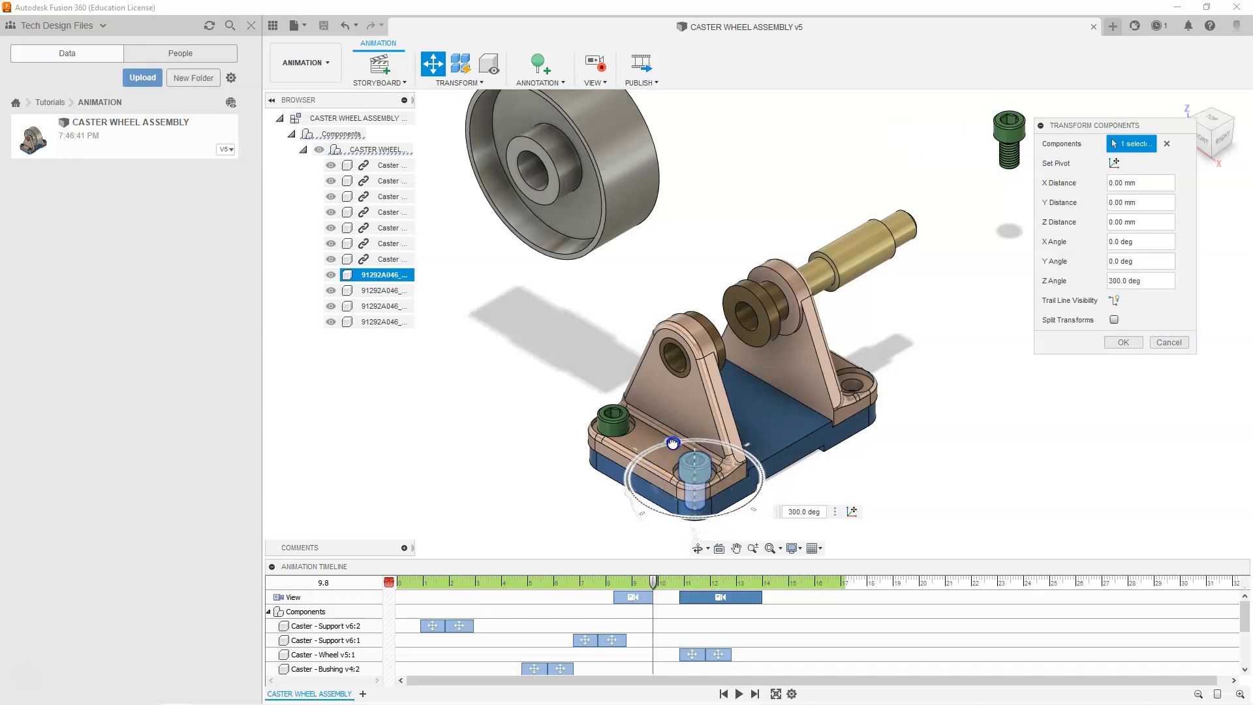
drag(720, 452, 717, 499)
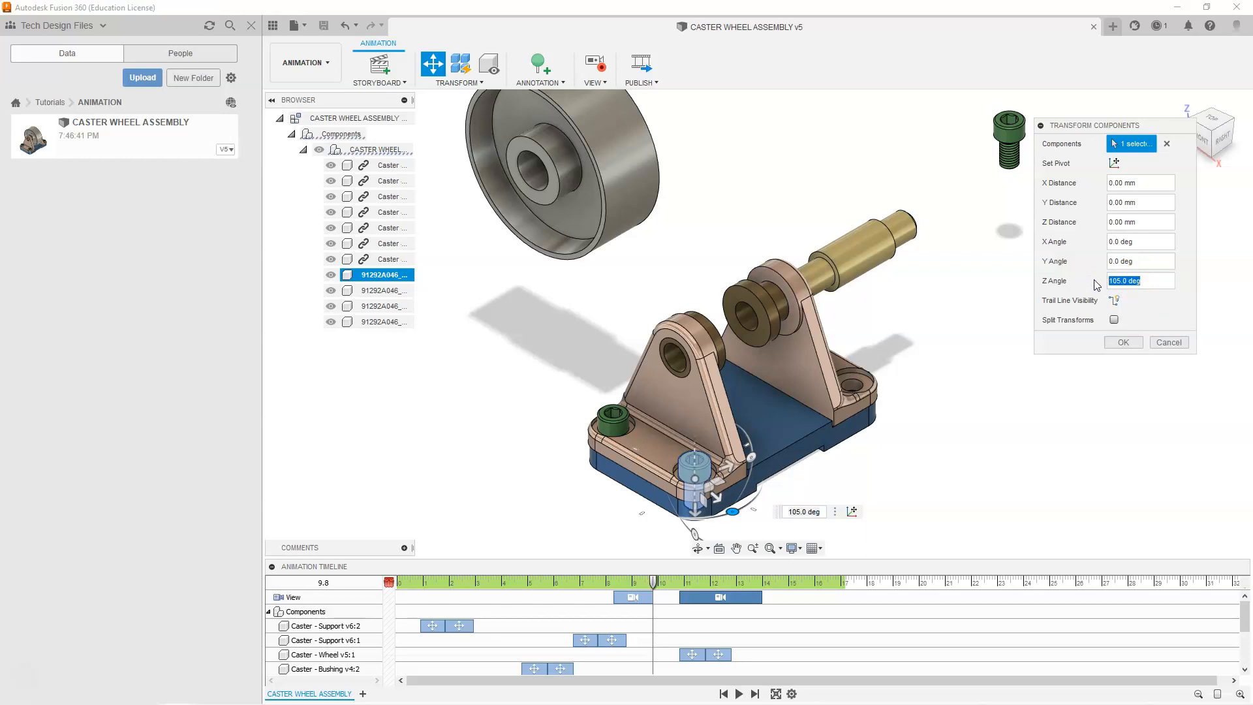
click(1149, 291)
text(2880)
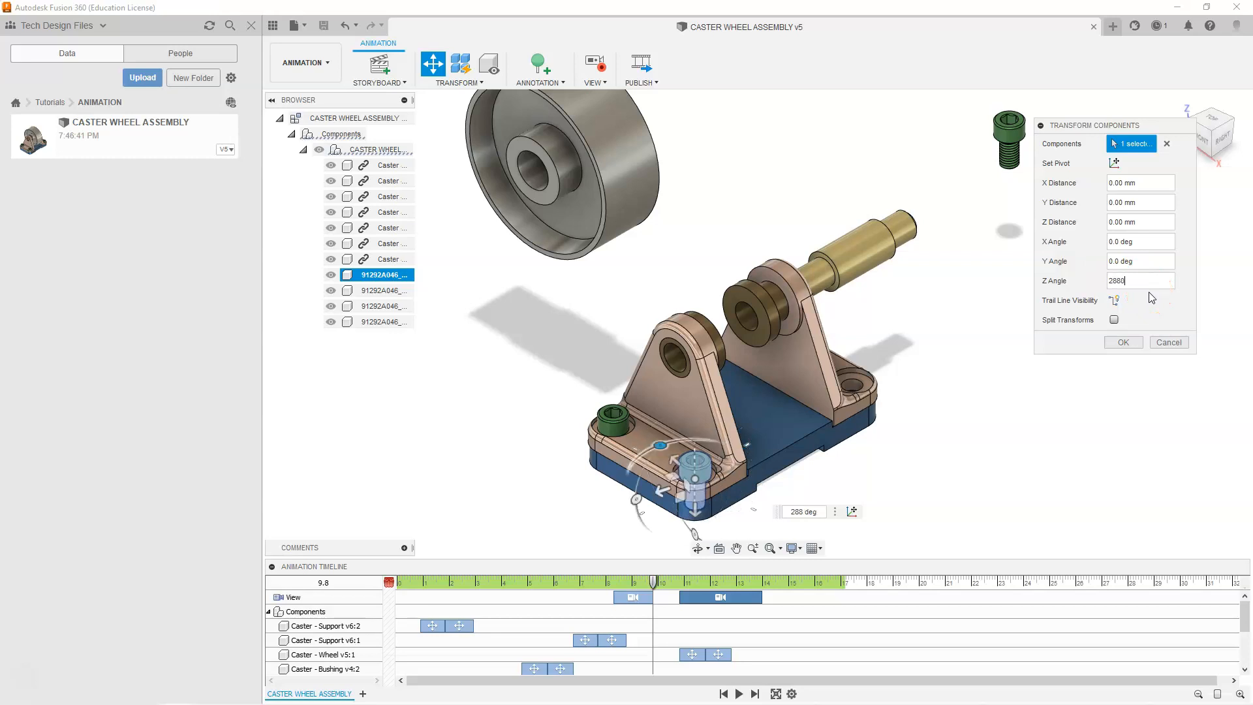
click(1123, 343)
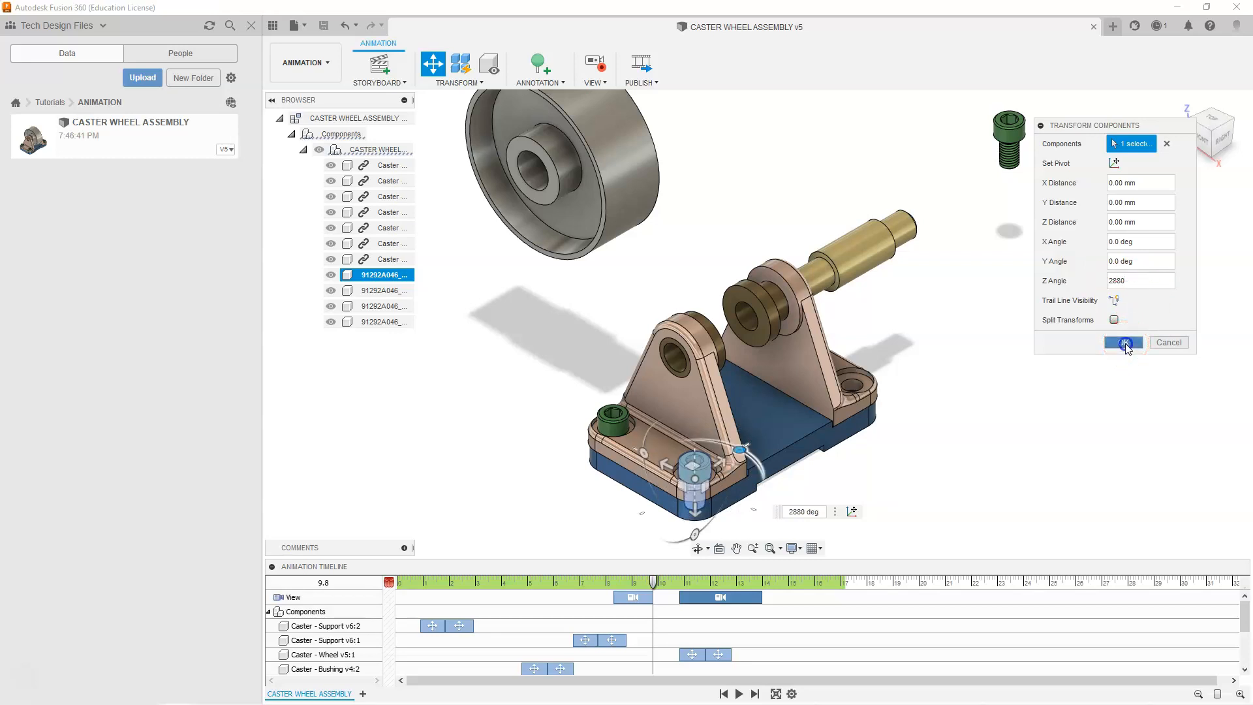
click(1124, 343)
scroll(924, 624, down, 5)
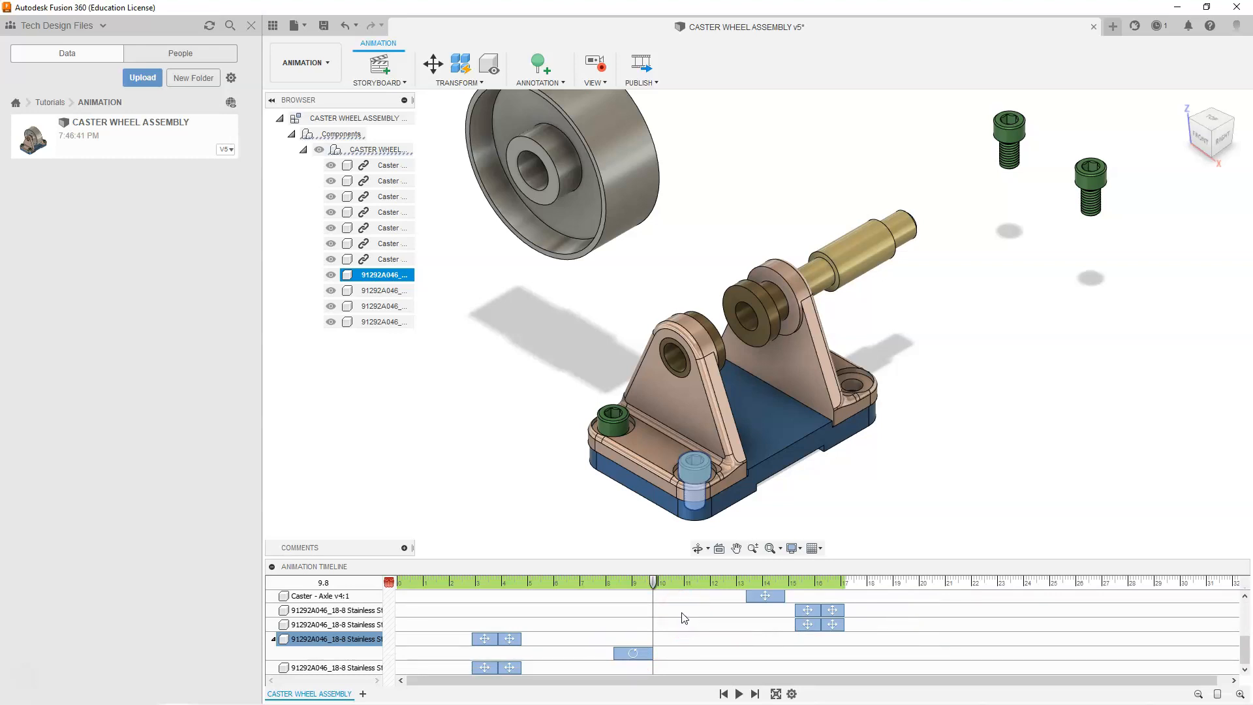
Rotate the other seated screw on the same support 2880 degrees about Z with Transform Components
click(433, 63)
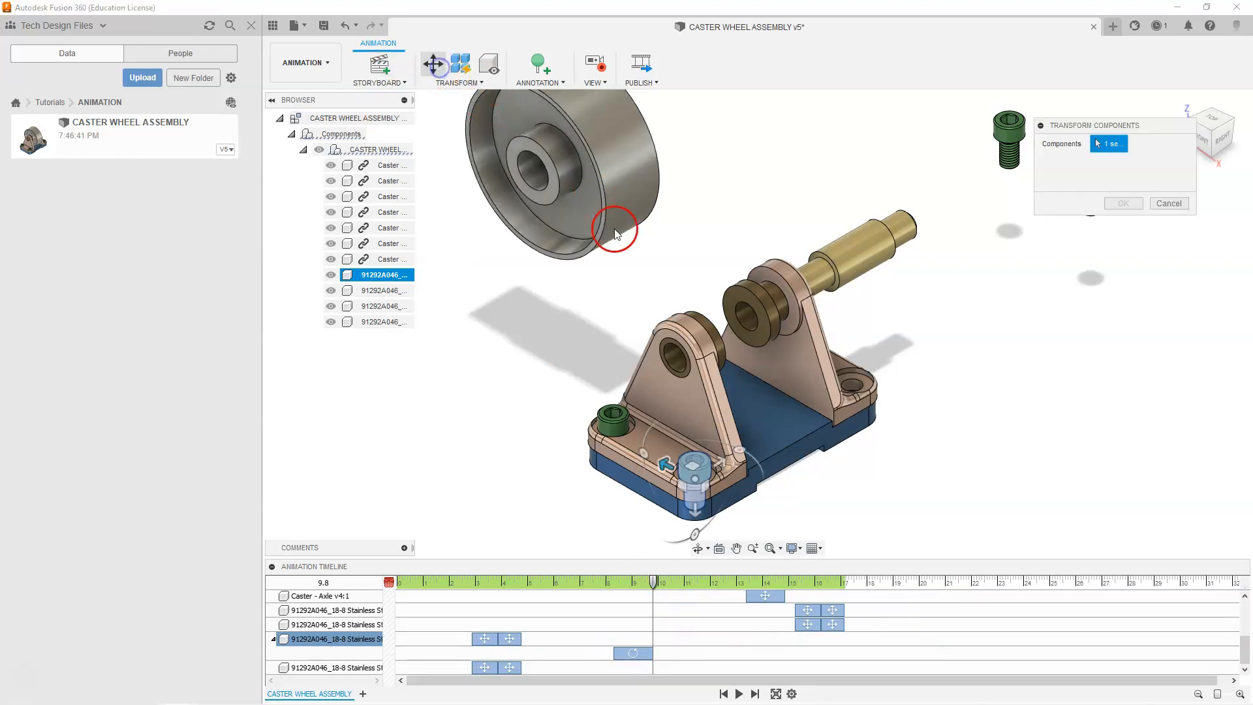
click(617, 419)
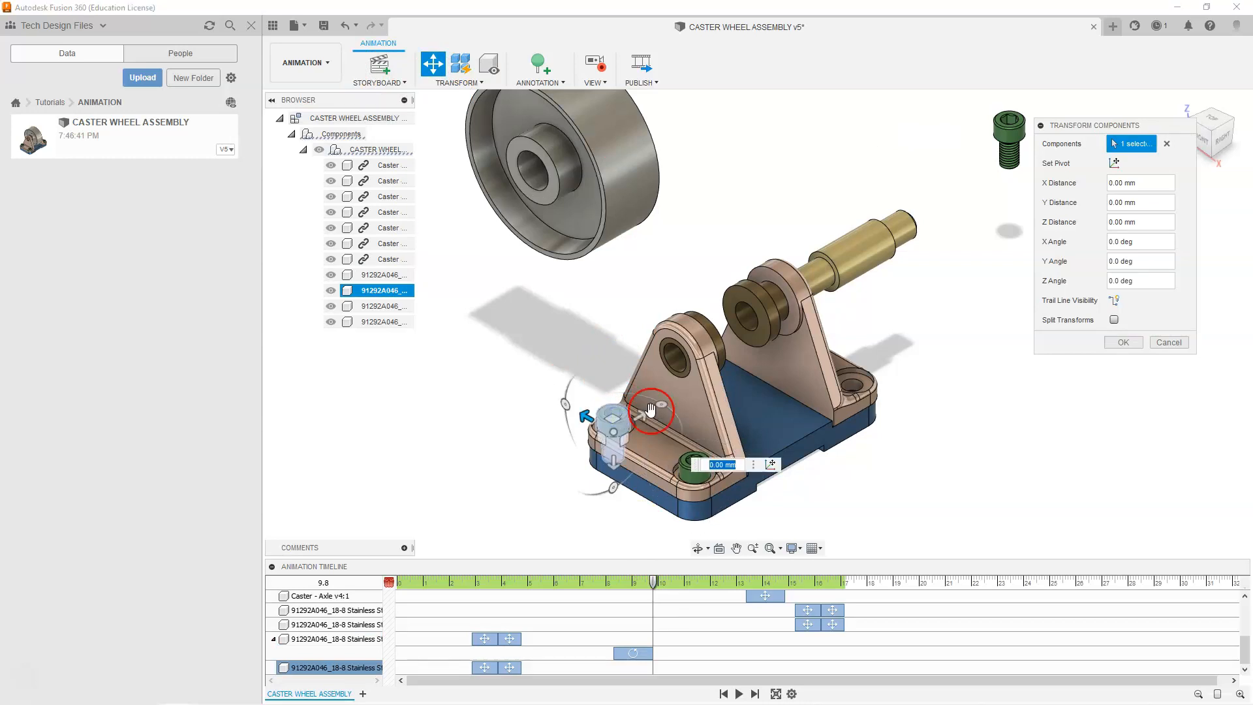
drag(651, 409, 681, 432)
drag(1117, 281, 1092, 285)
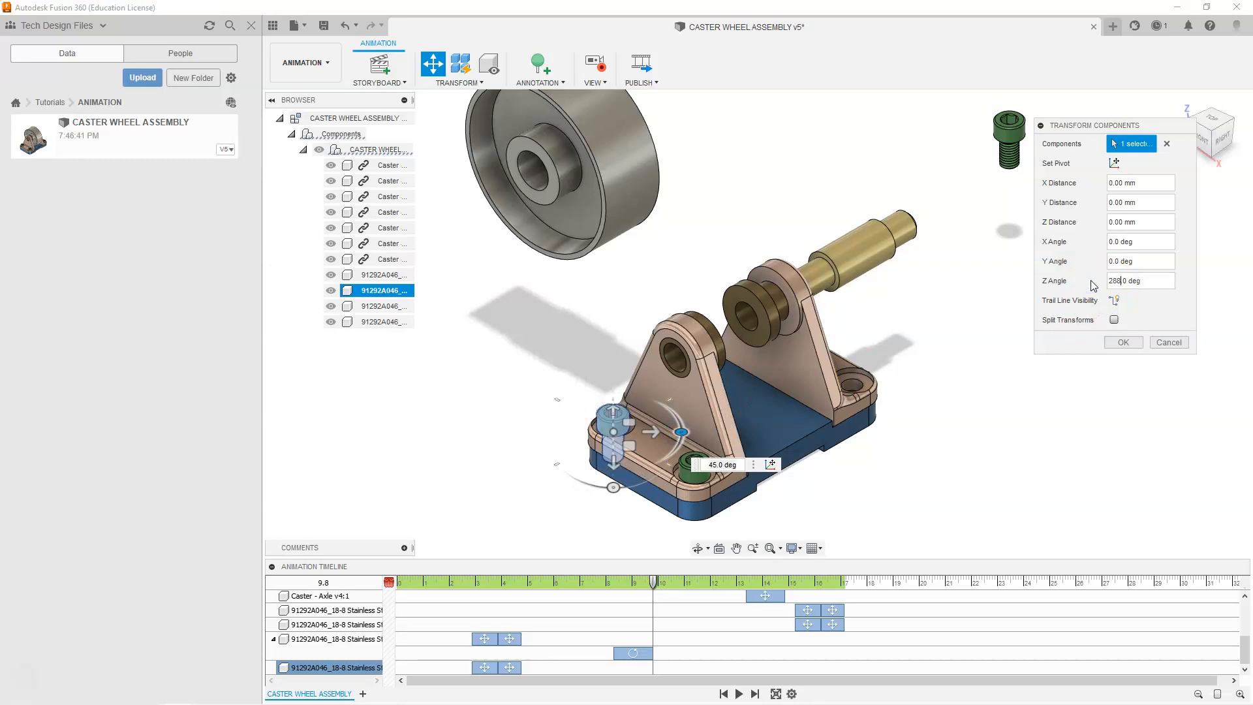
click(1124, 341)
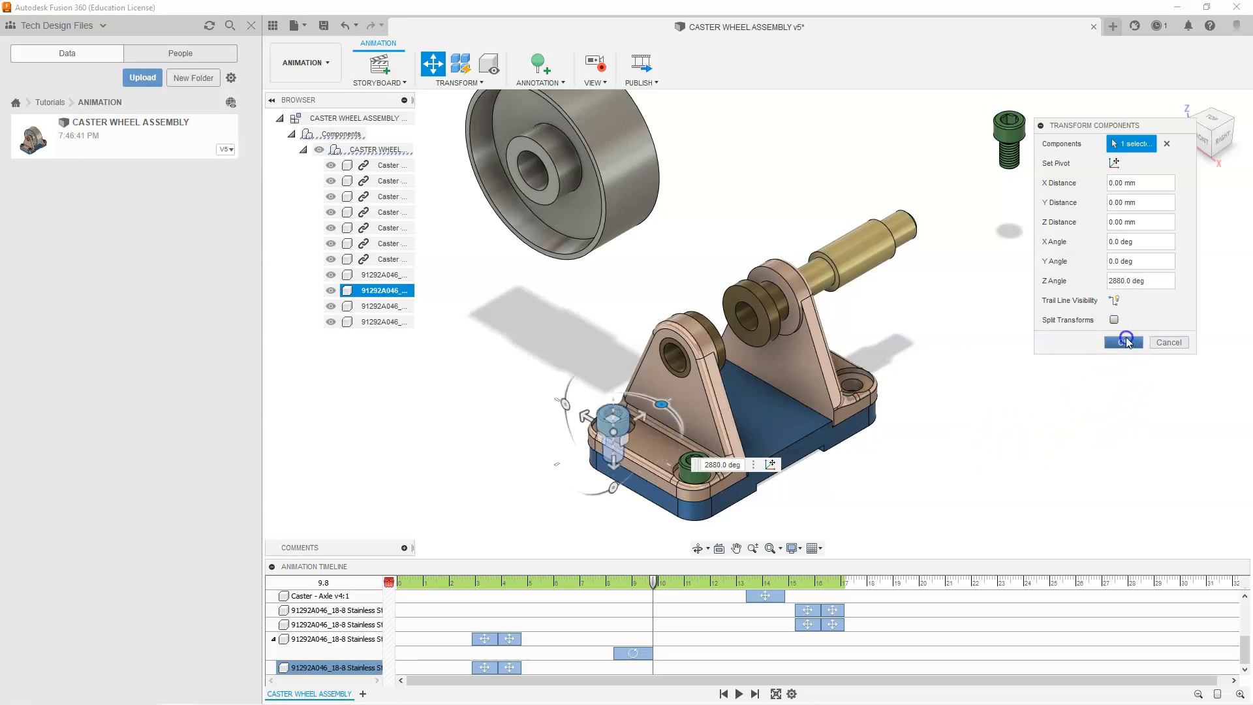
Rotate the raised screw farther back about Z with Transform Components at 9.8 s
click(432, 63)
click(1007, 134)
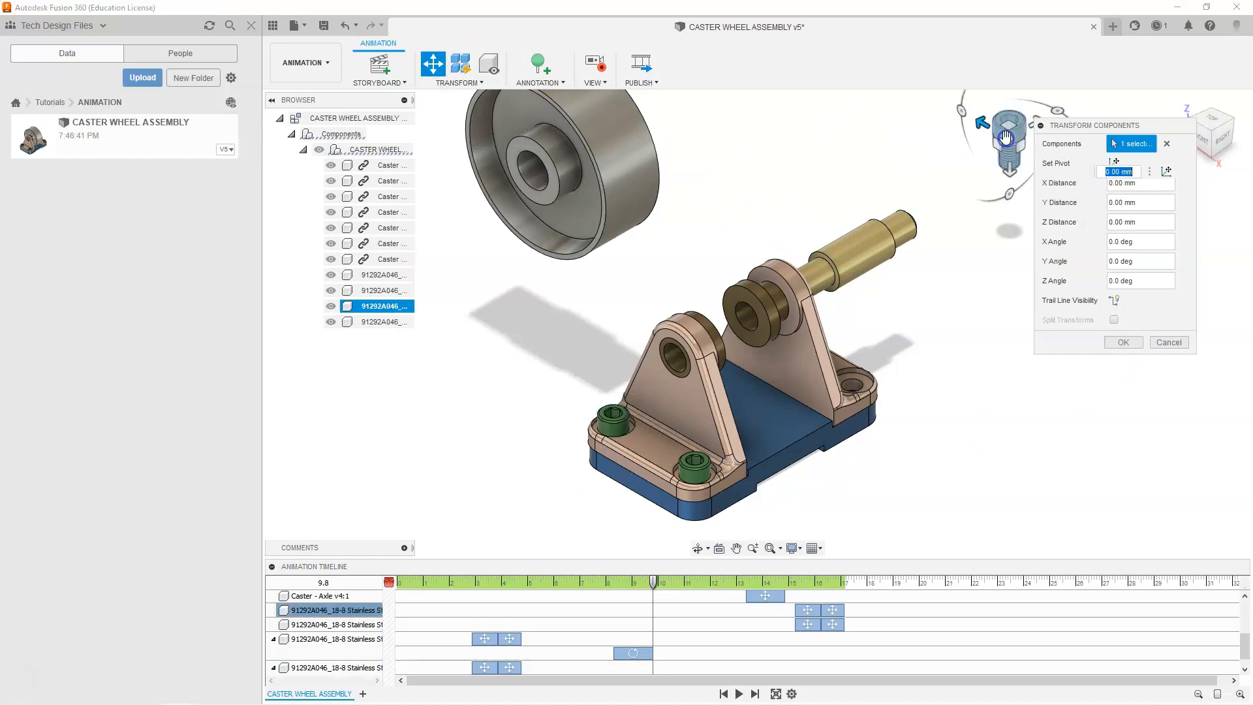
click(1122, 280)
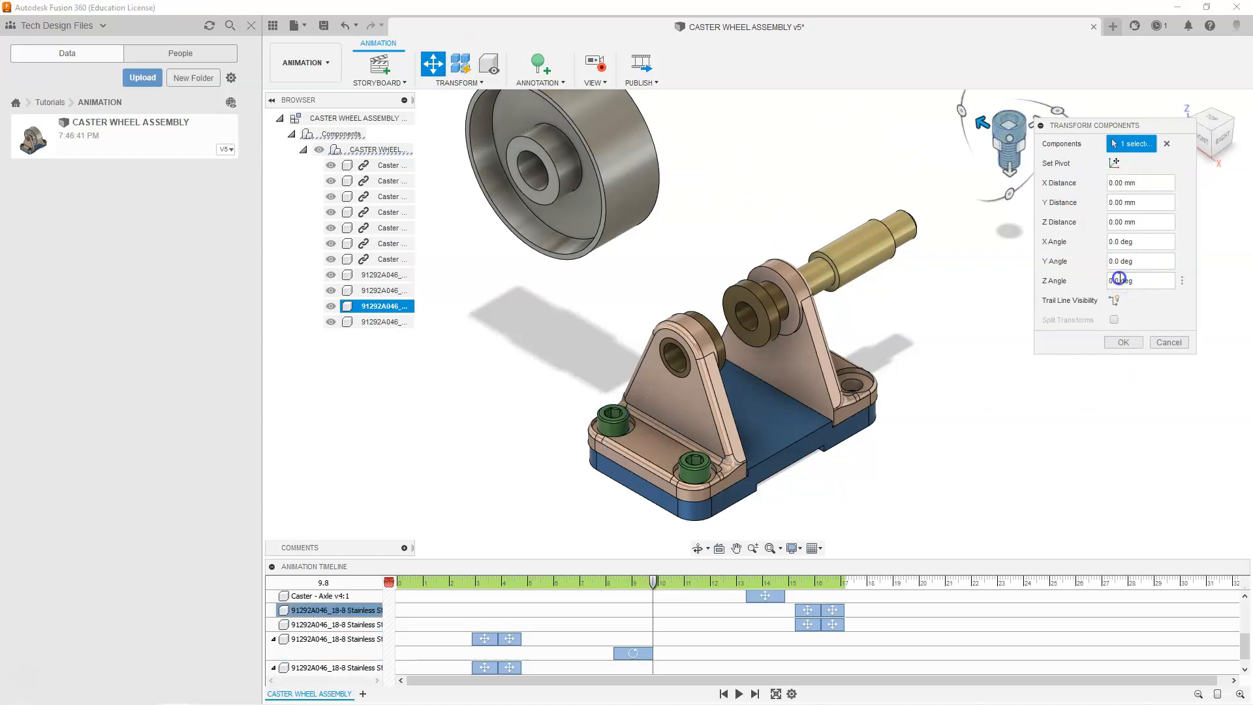
click(1122, 341)
Rotate the remaining raised screw 2880 degrees about Z with Transform Components
click(1096, 195)
click(578, 119)
click(433, 63)
click(1124, 286)
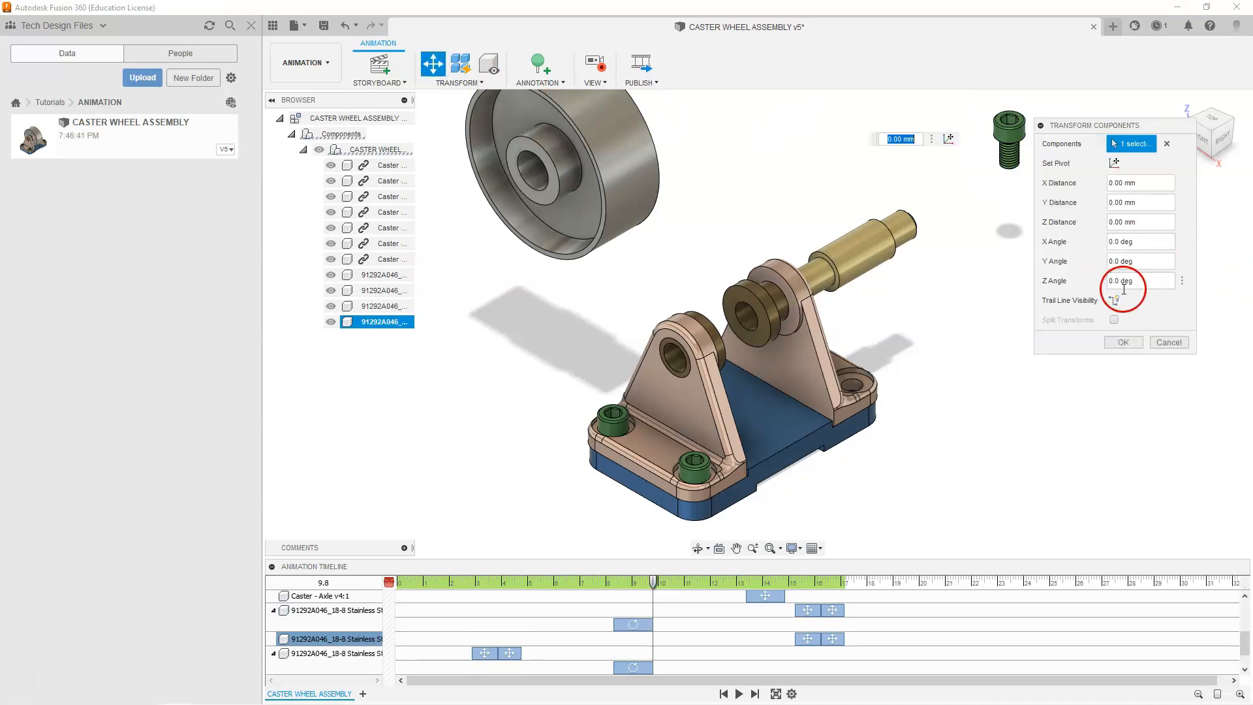
drag(1124, 289, 1132, 280)
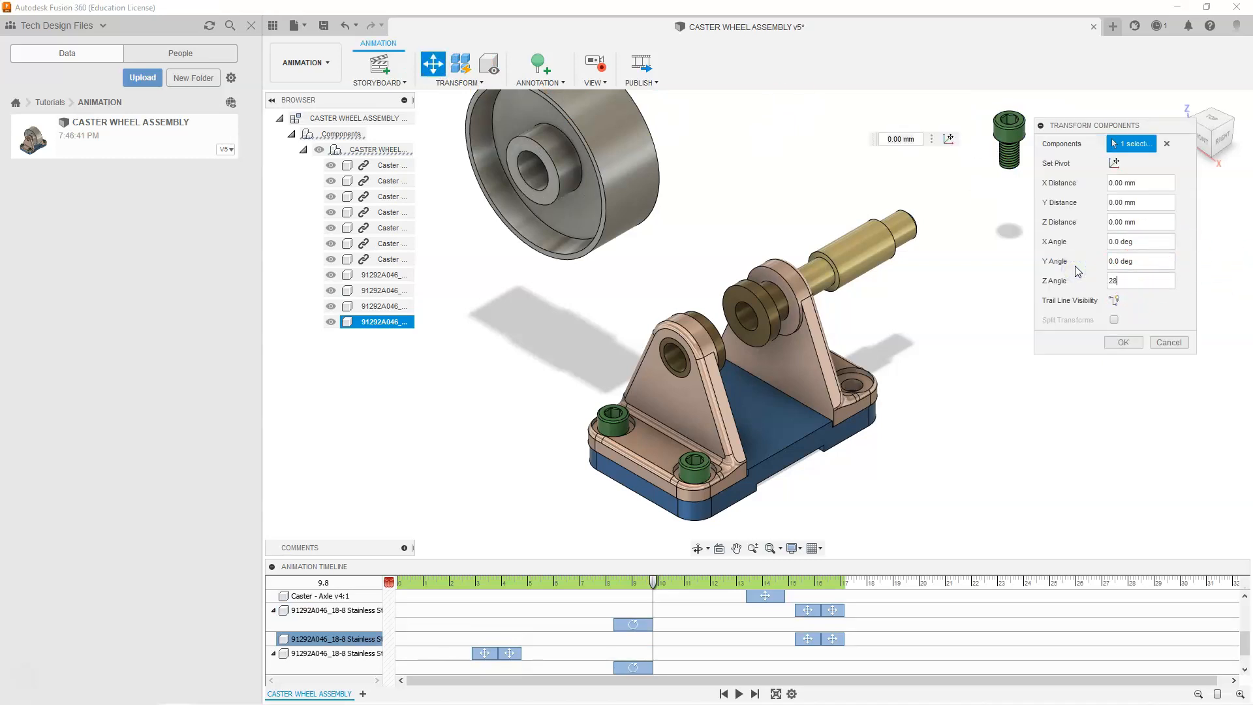
text(2880)
key(Return)
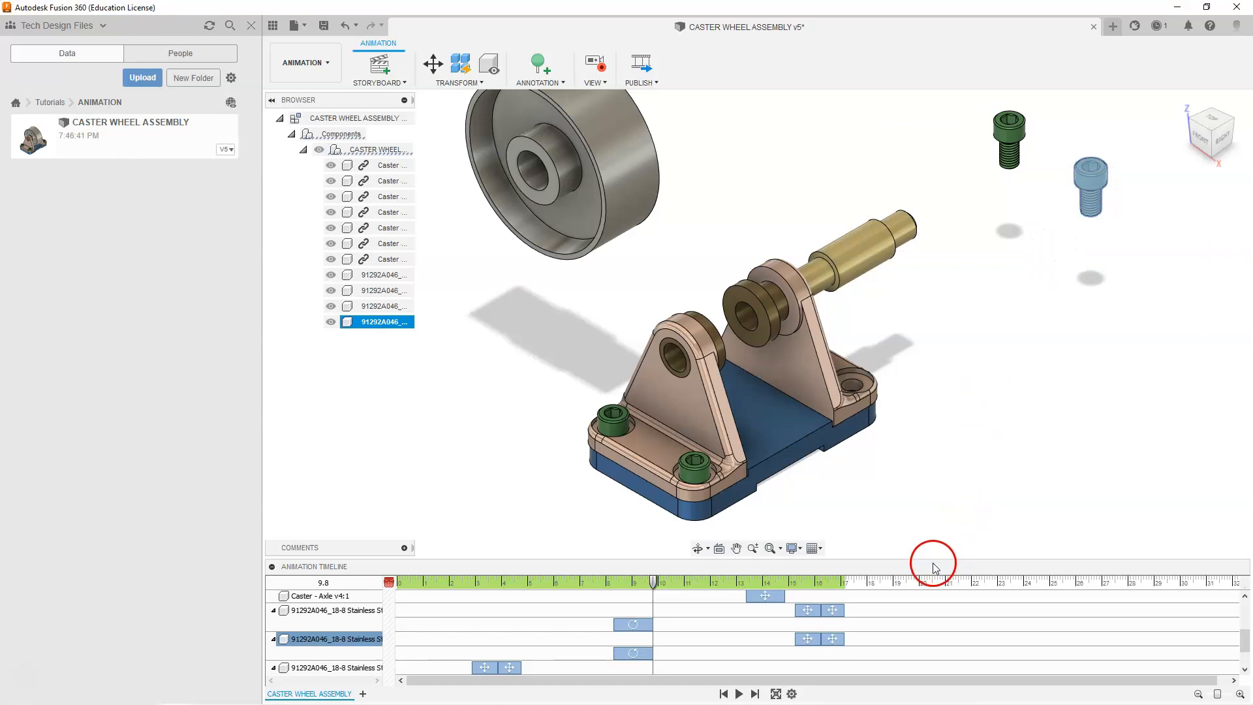
Enlarge the animation timeline and check which track belongs to each of the four screws
drag(932, 559, 921, 420)
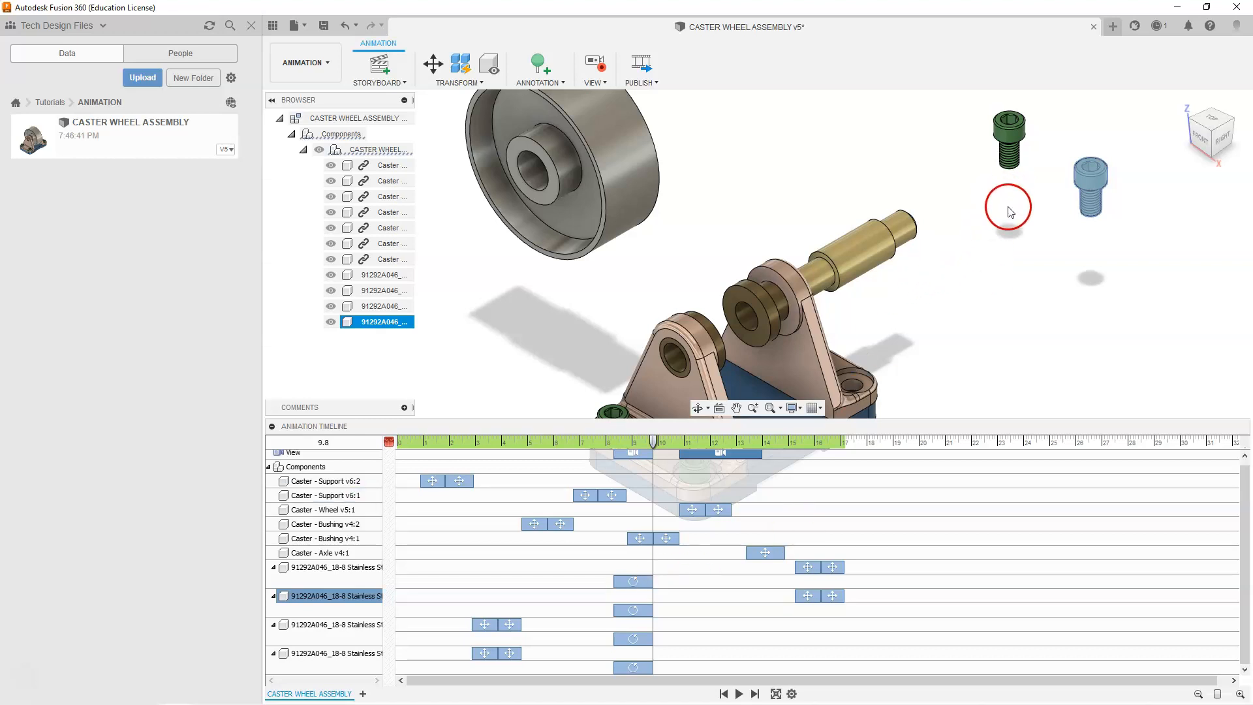
ctrl+click(362, 577)
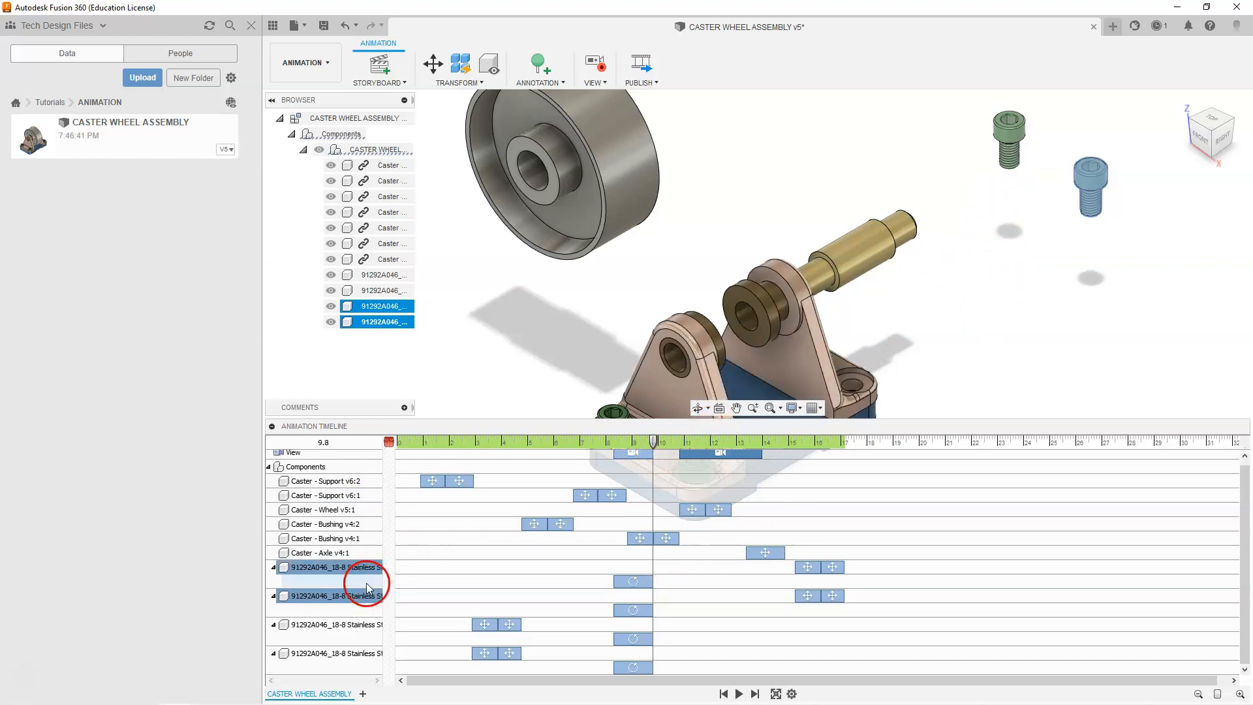
click(346, 570)
click(637, 466)
click(375, 653)
click(355, 627)
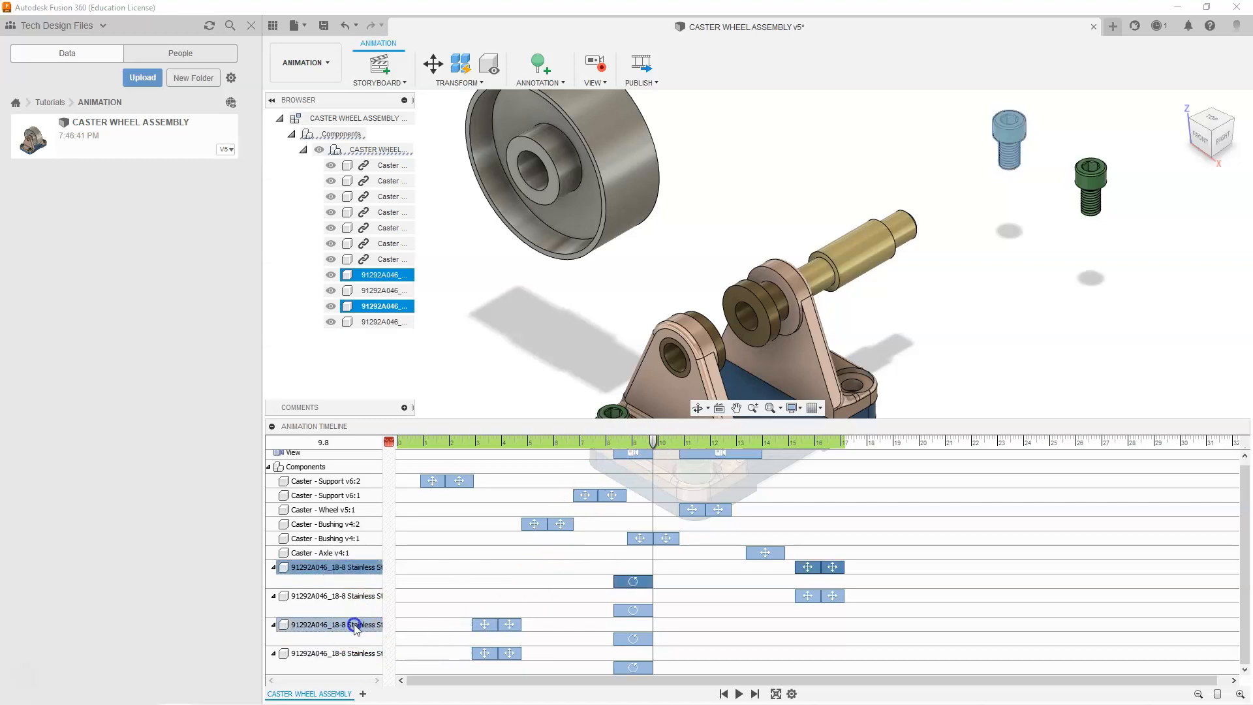
Set the playhead to 3.1 s and frame the two front screws beside the base plate and its support
drag(653, 444, 479, 445)
scroll(725, 320, up, 2)
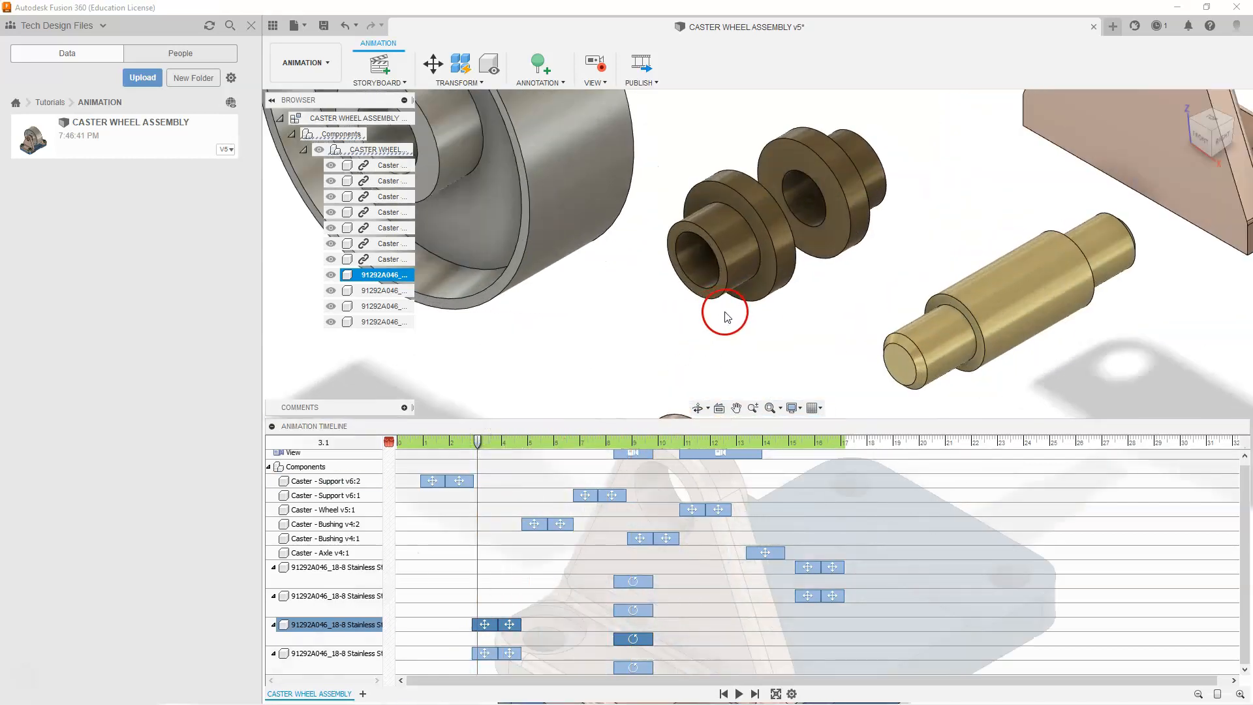
scroll(728, 312, down, 8)
scroll(657, 358, up, 2)
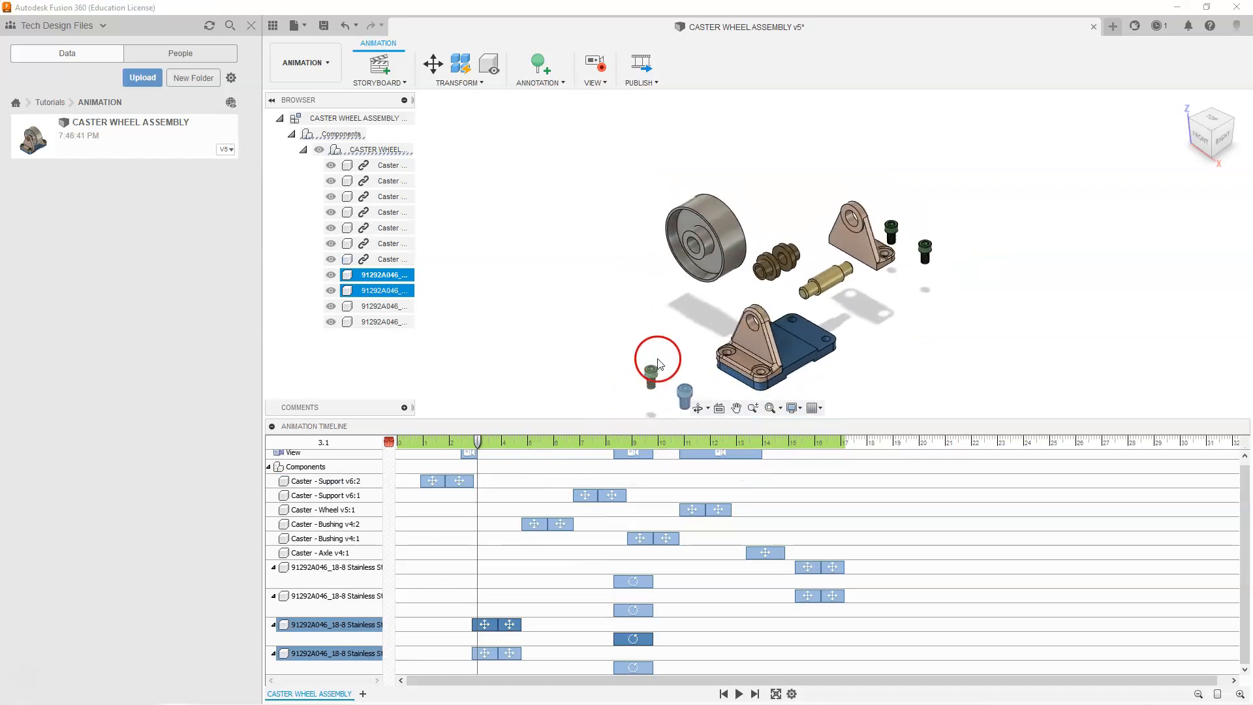
scroll(646, 389, down, 3)
scroll(645, 372, up, 3)
scroll(656, 353, up, 5)
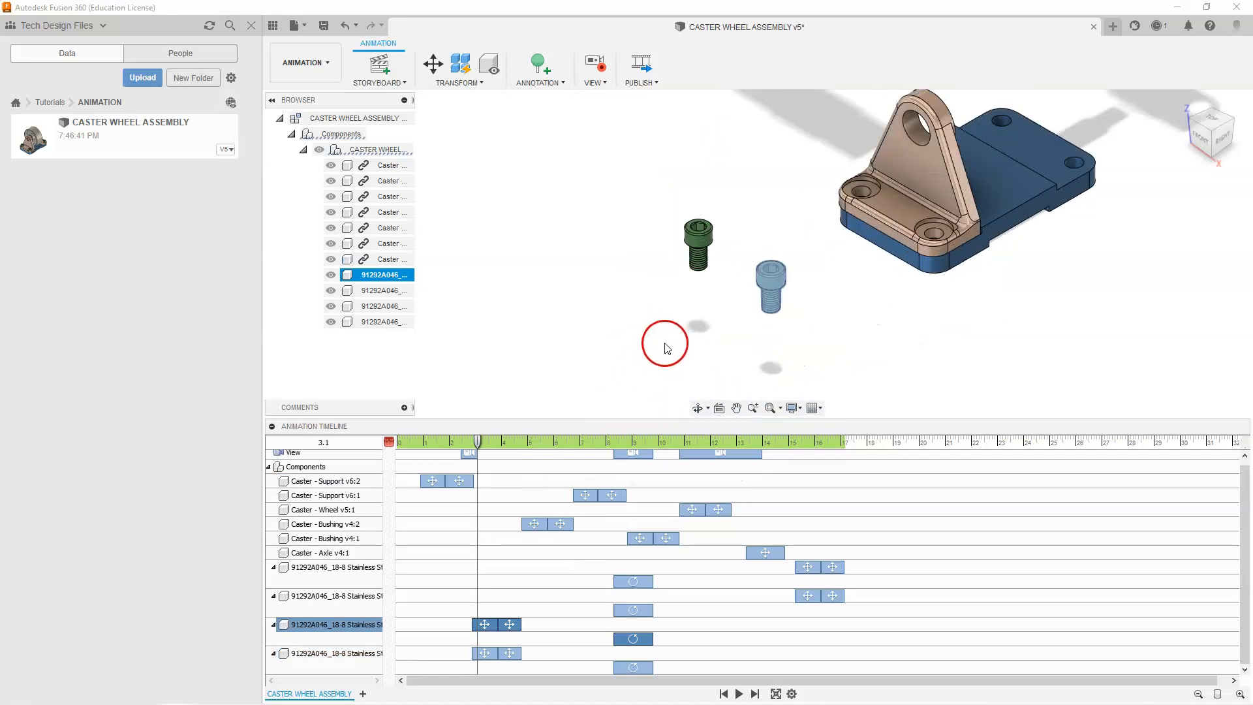
Shift both front screws' rotation actions to line up with their second move and trim them to the same duration, using 4.4 s as reference
drag(483, 455, 515, 458)
drag(632, 640, 517, 635)
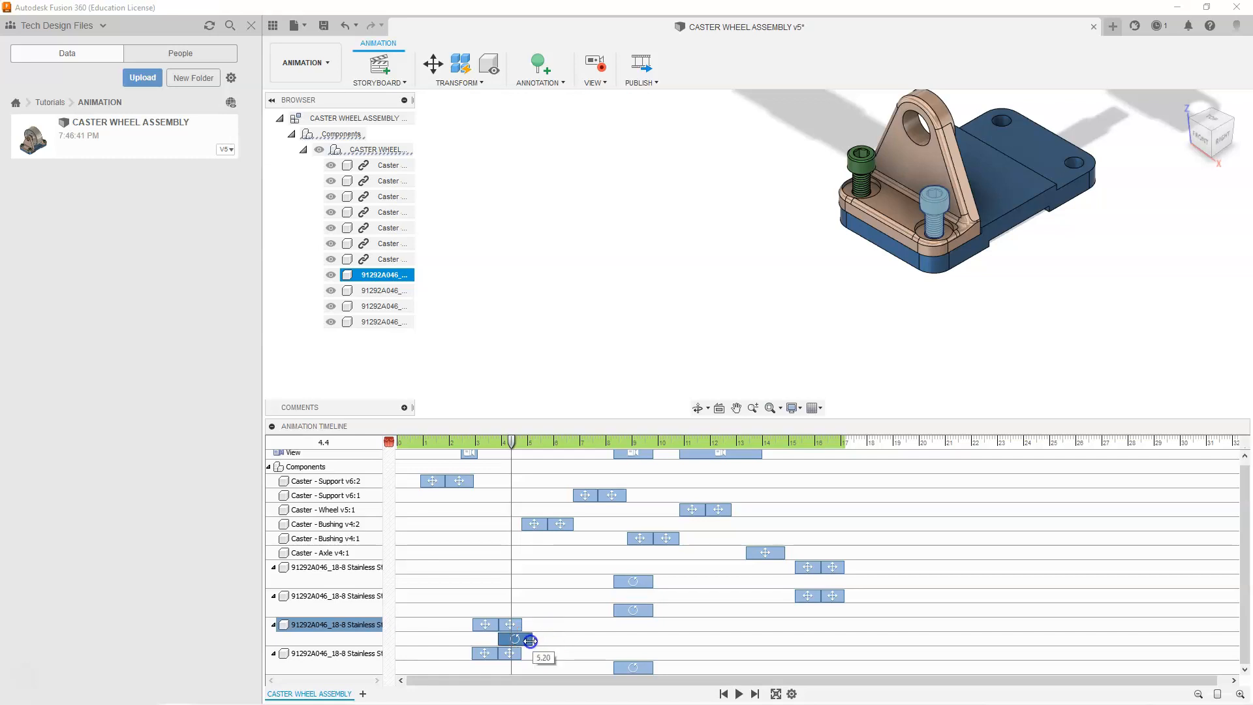
drag(521, 641, 521, 640)
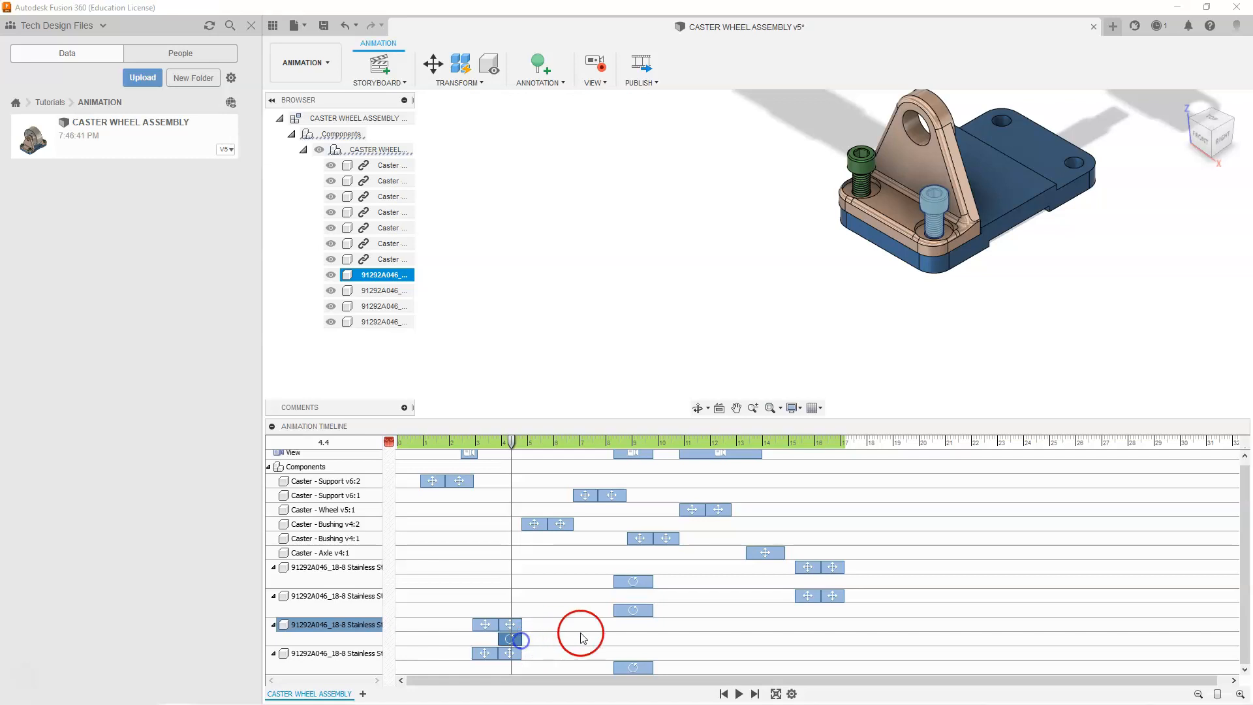
click(632, 670)
drag(635, 670, 525, 673)
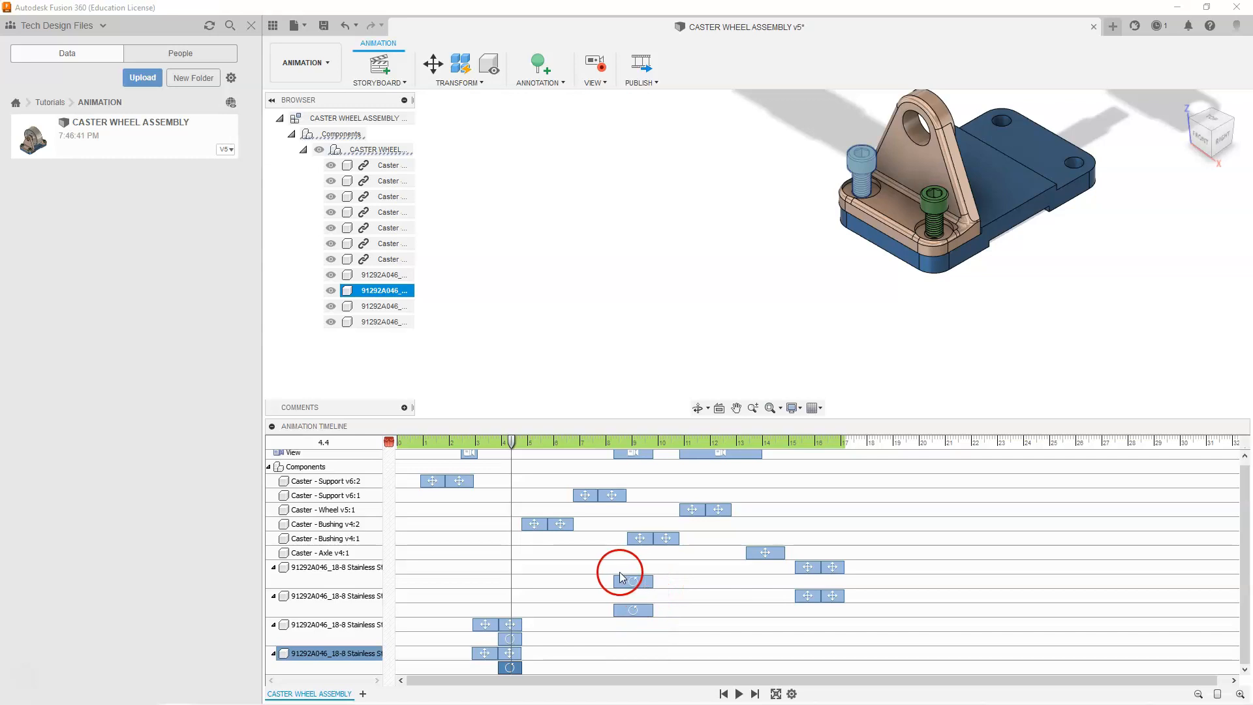
Shift the other two screws' rotation actions to line up with their final moves and match those moves' duration
drag(637, 584, 822, 583)
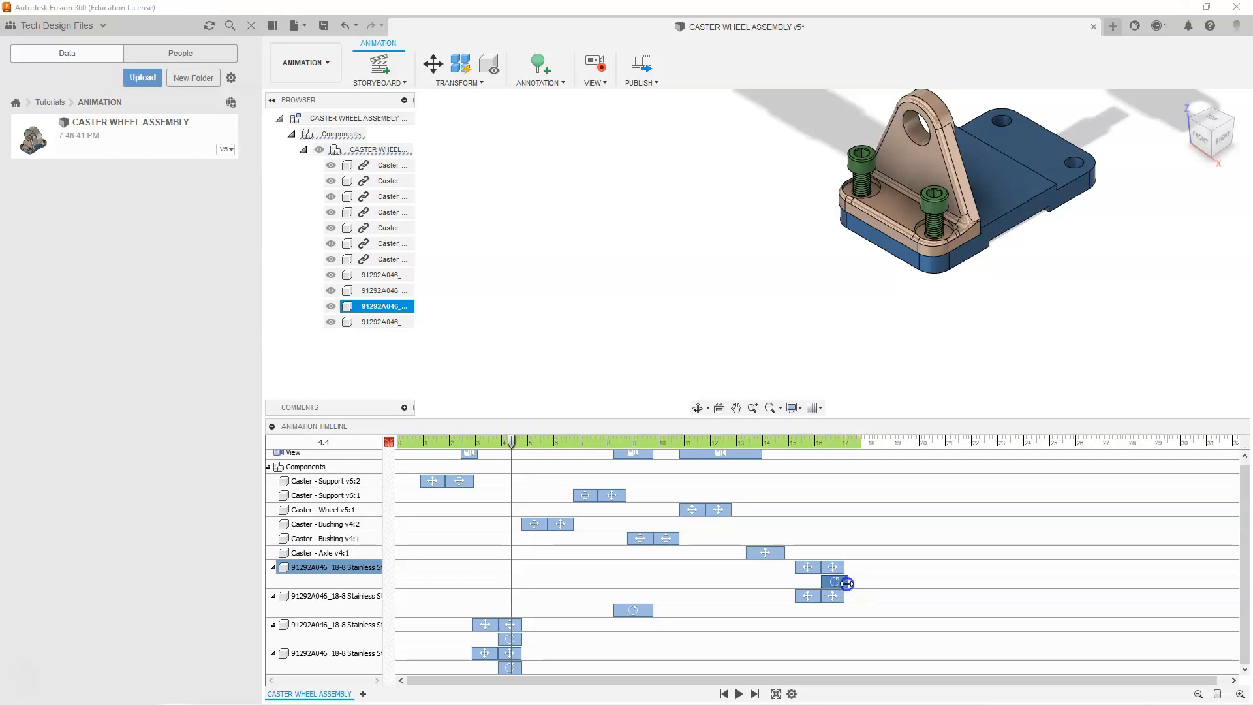
click(651, 610)
drag(652, 609, 842, 622)
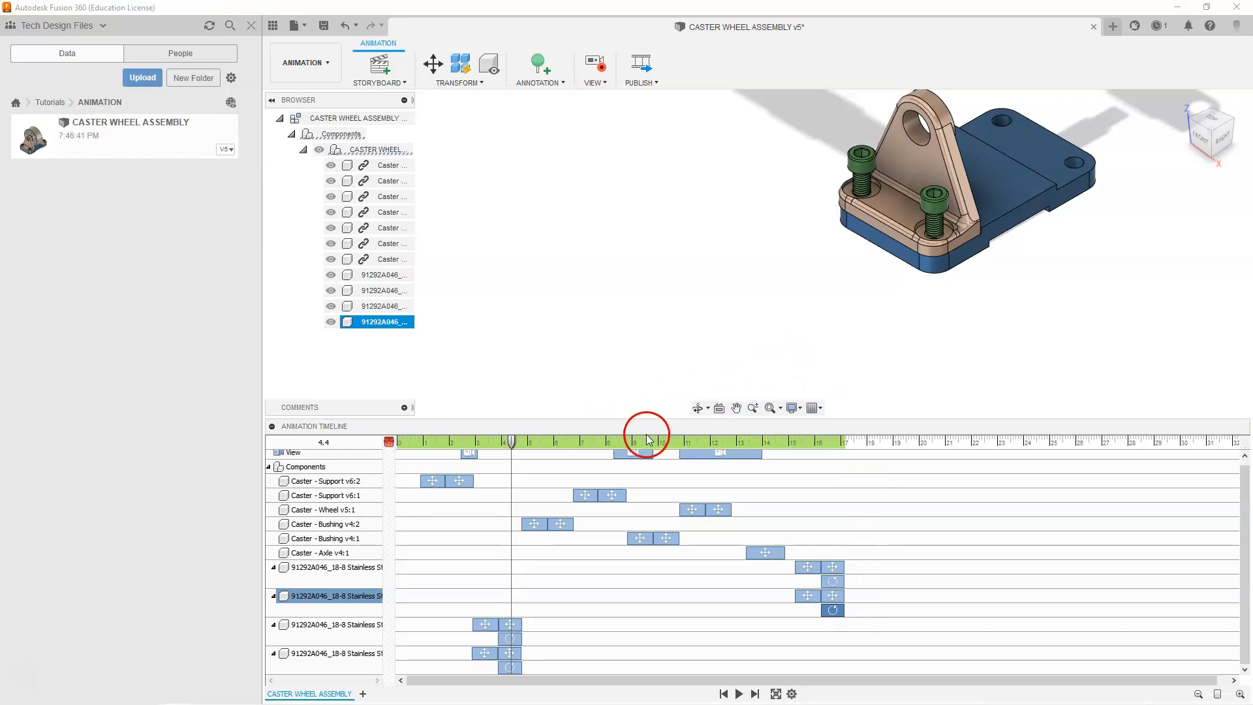
Play the whole animation full screen to check the screw rotations, and return to the timeline
click(775, 695)
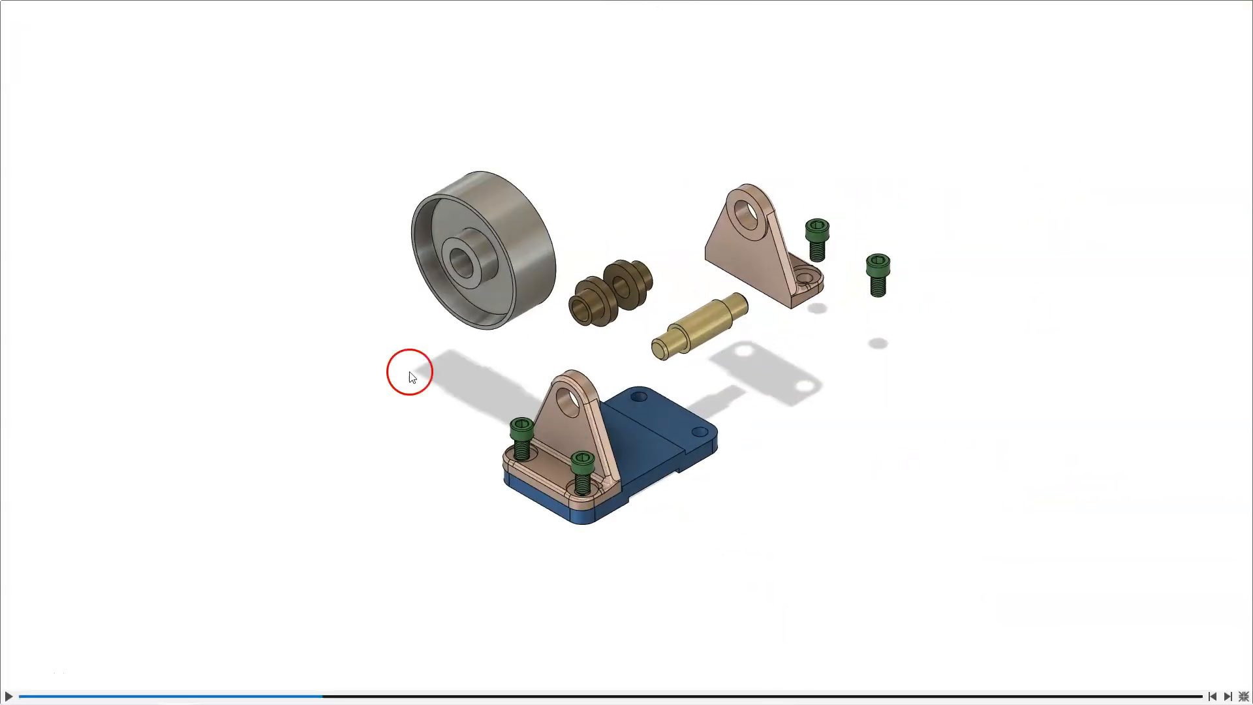
click(7, 696)
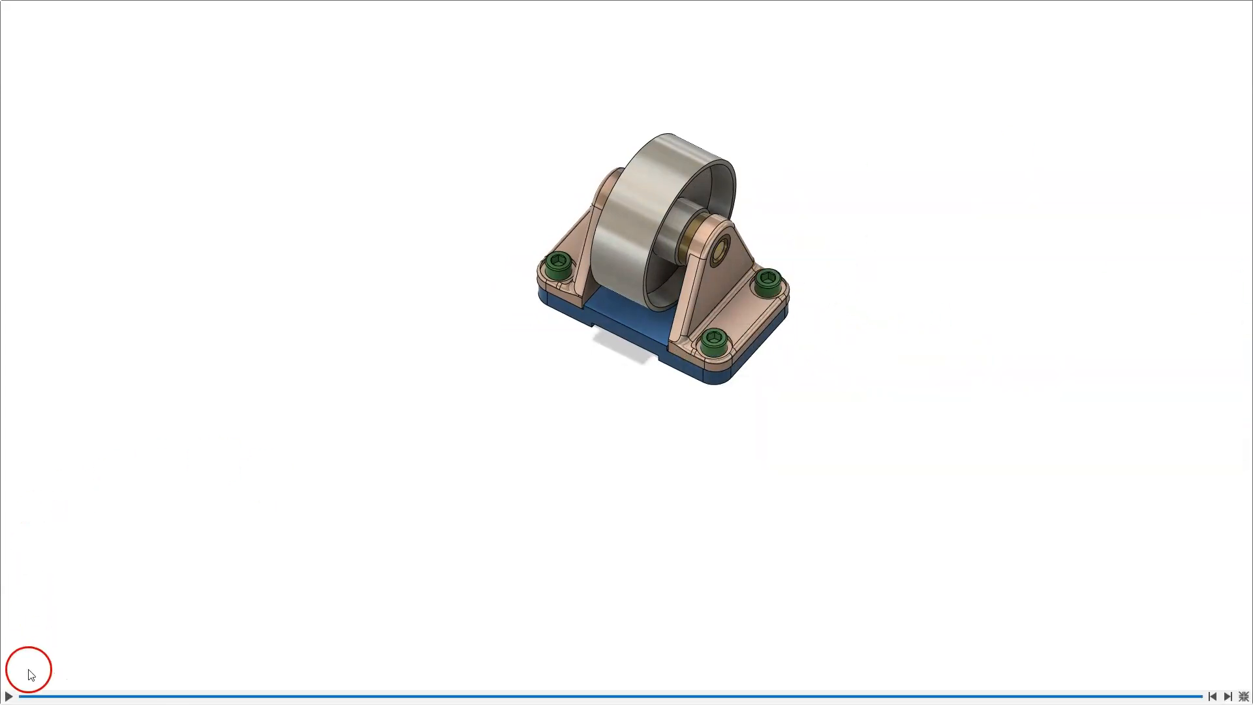
click(511, 439)
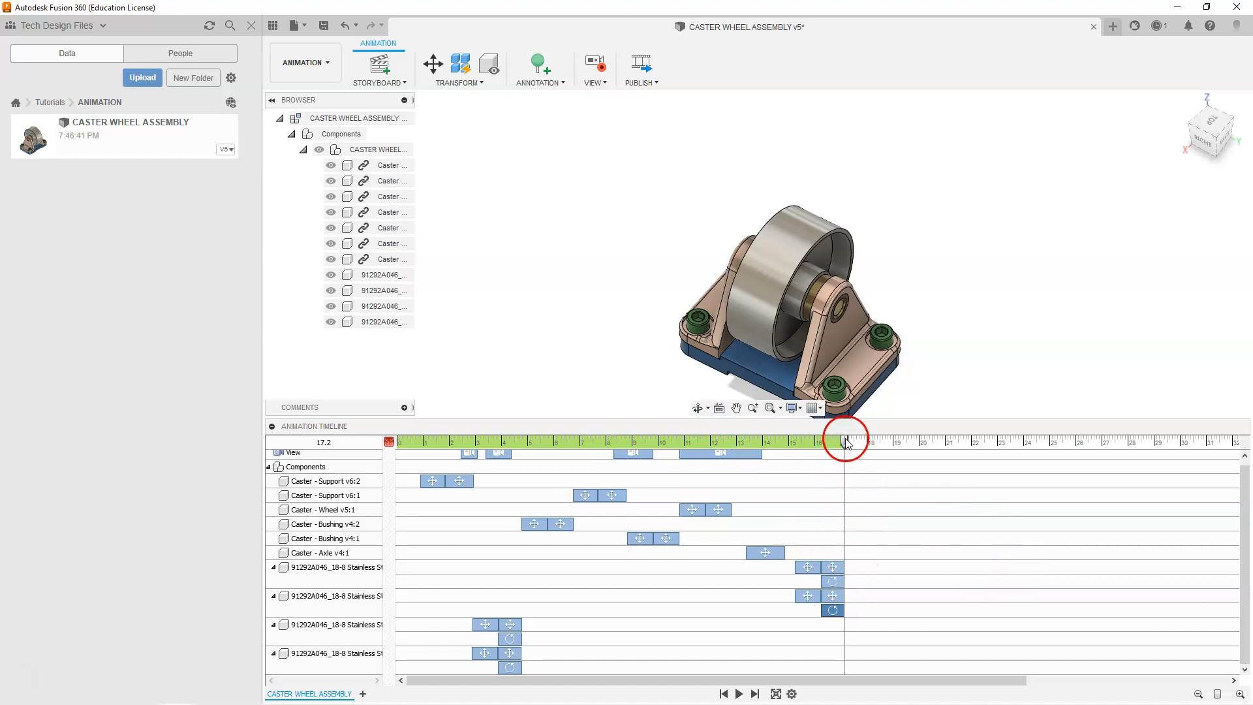
Scrub back to 16.4 s and delete the rotation actions of the two screws inserted last
drag(841, 441, 830, 442)
mouse_move(834, 444)
mouse_down()
mouse_move(850, 444)
mouse_move(825, 452)
mouse_up()
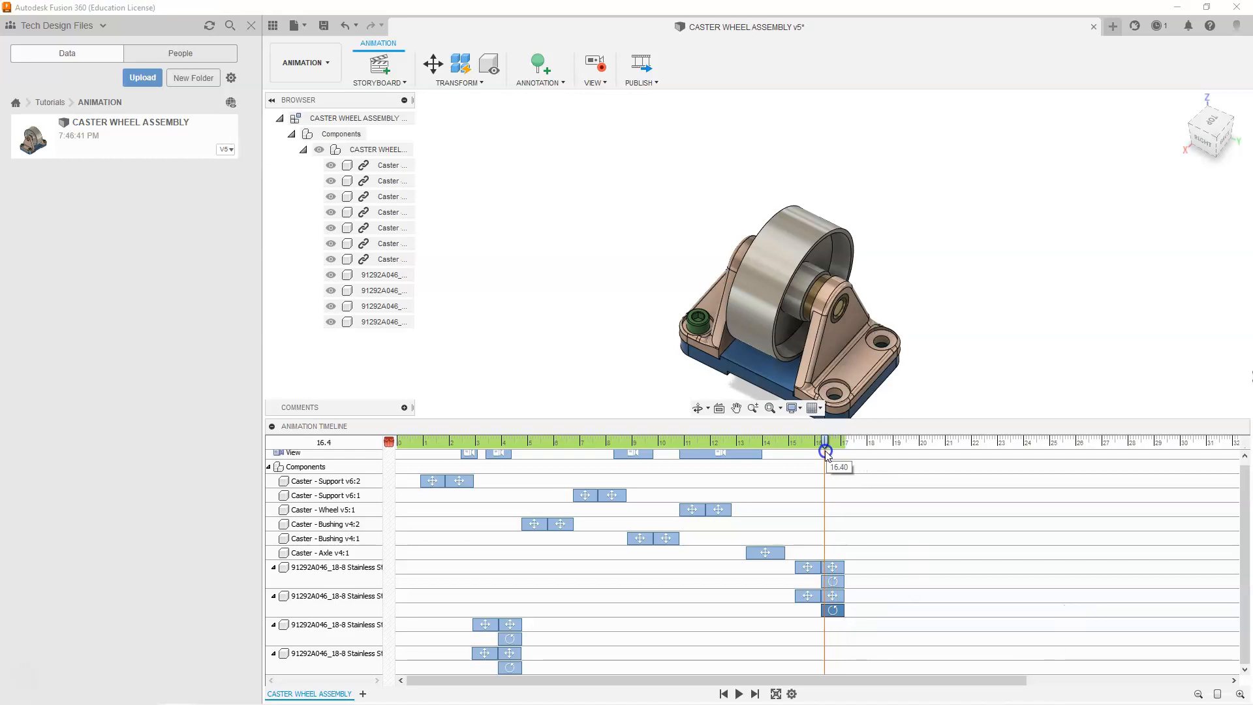
click(831, 582)
right_click(832, 583)
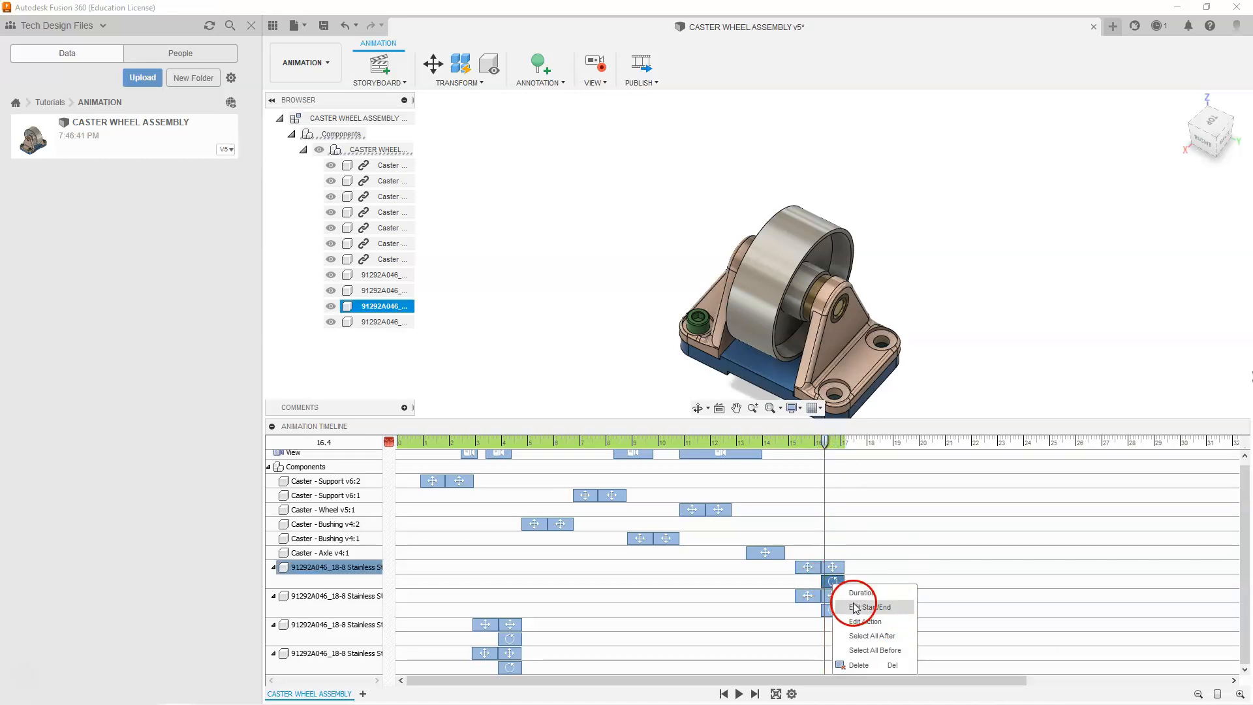
click(870, 665)
click(828, 598)
right_click(837, 599)
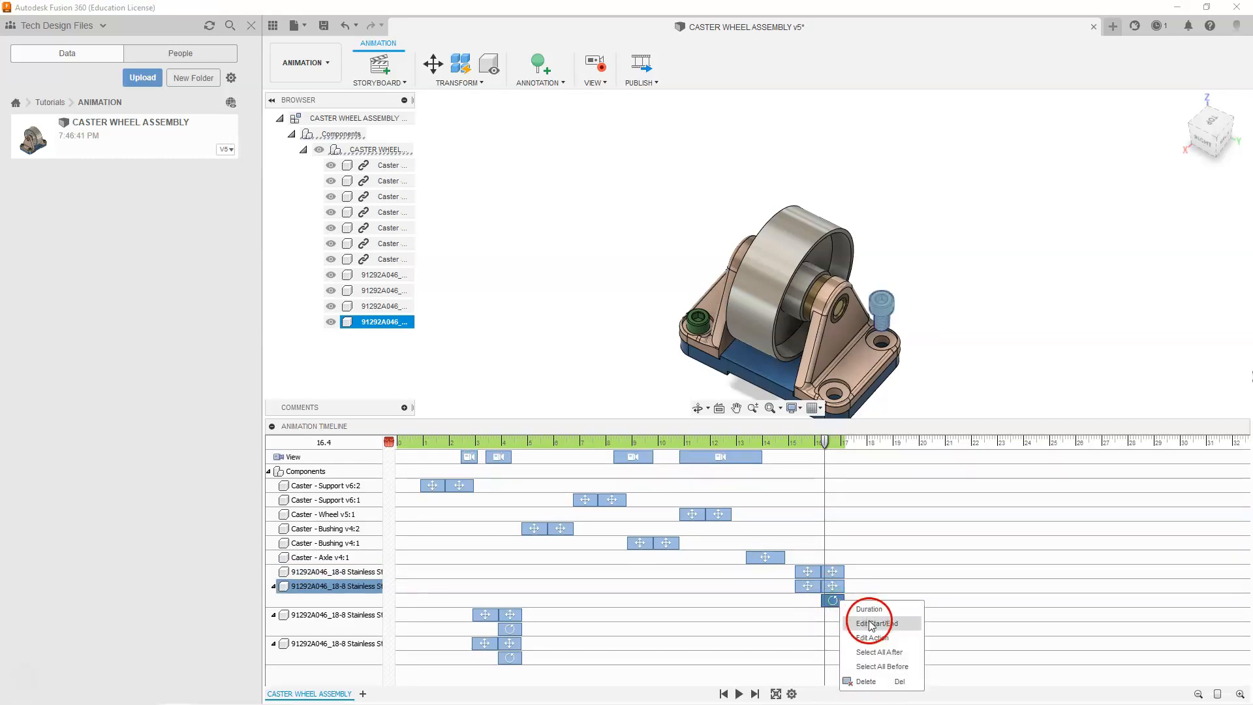
click(863, 686)
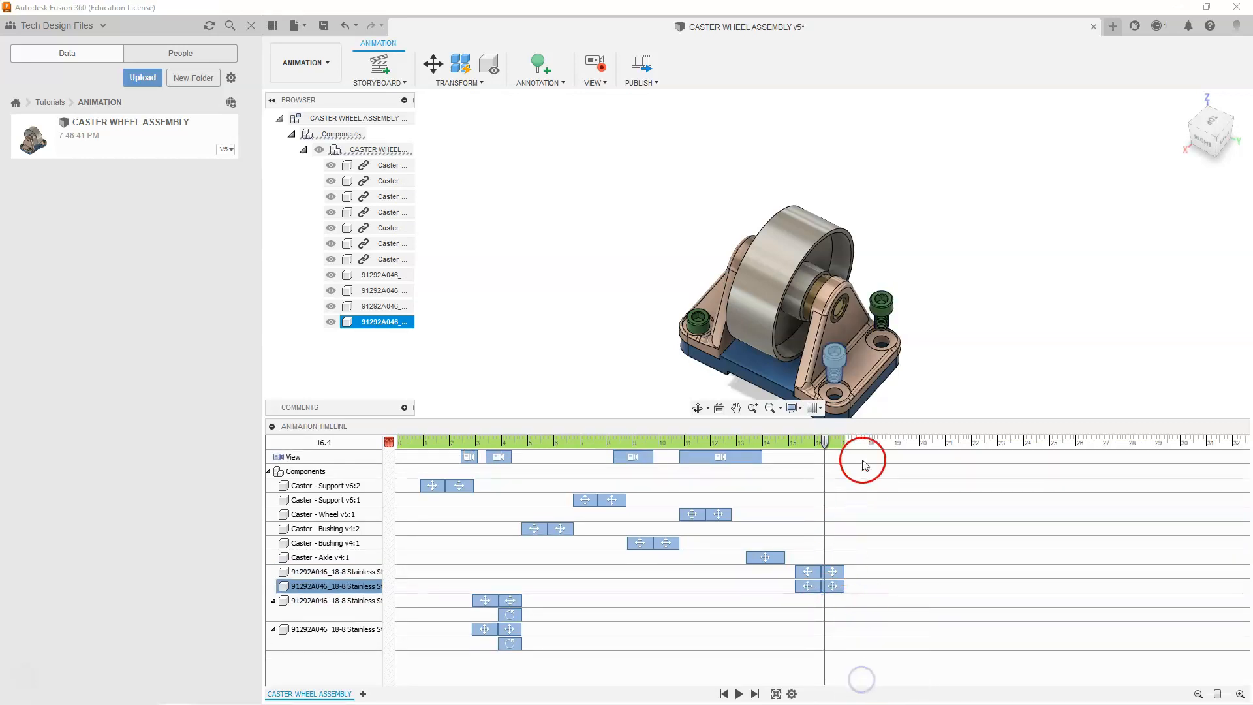
Rotate the nearest of the two last-inserted screws about Z with Transform Components at 17.9 s
click(824, 440)
drag(825, 442, 863, 444)
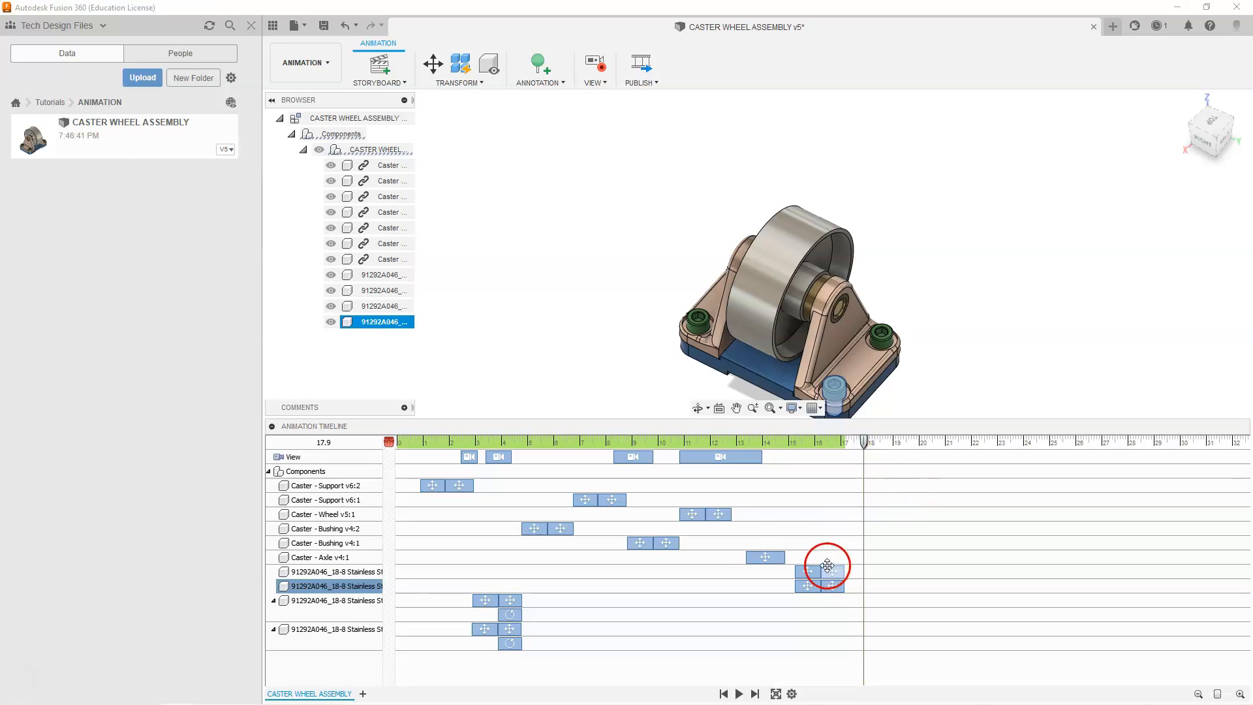
click(897, 478)
click(432, 64)
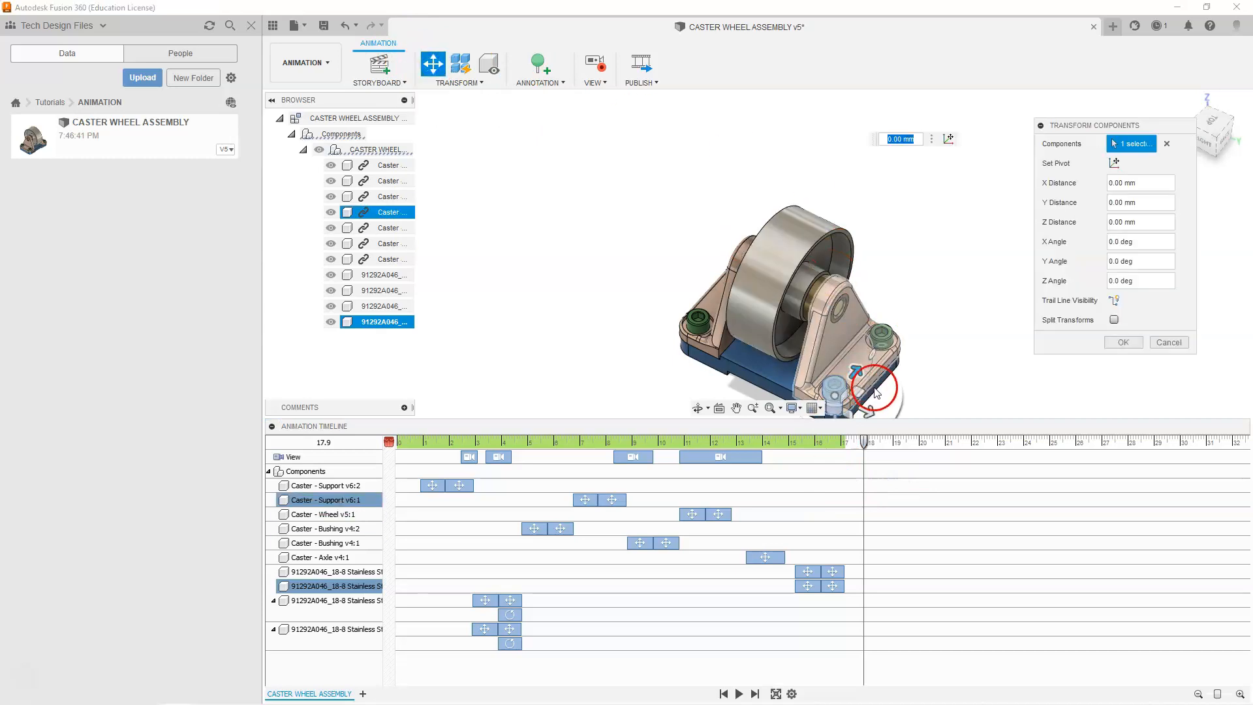
scroll(912, 354, down, 4)
drag(926, 393, 901, 410)
click(1139, 282)
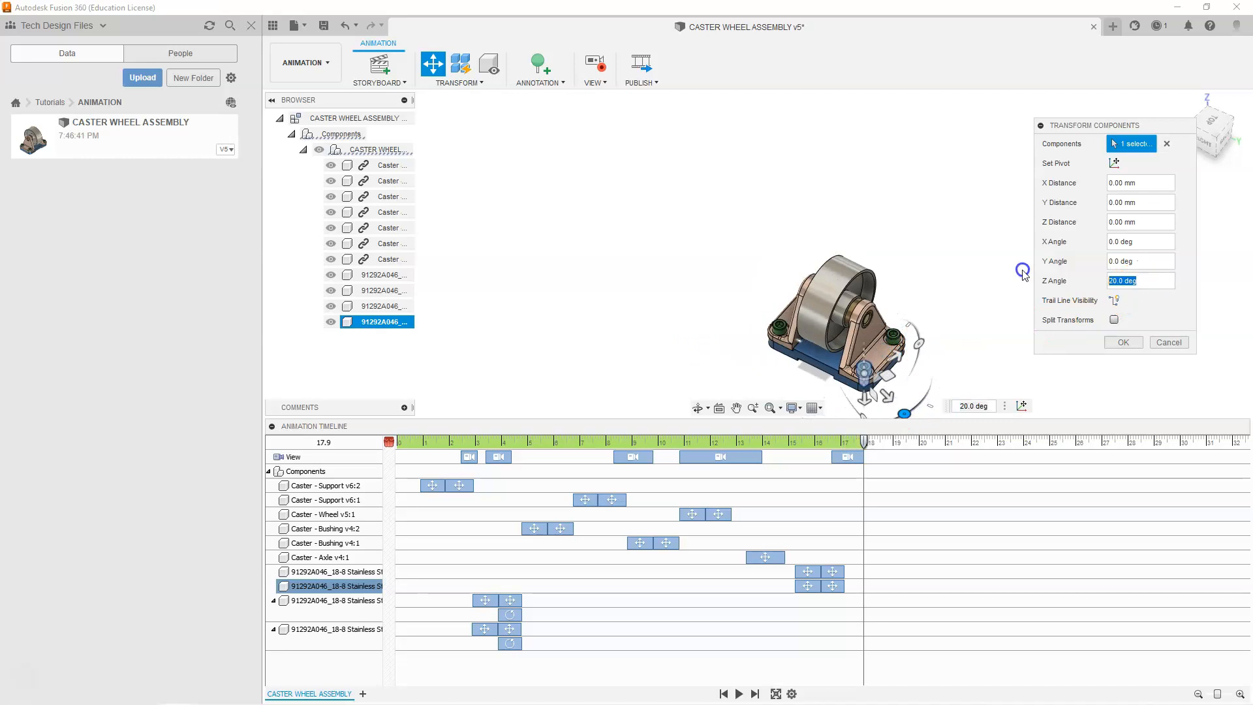
text(288)
key(Return)
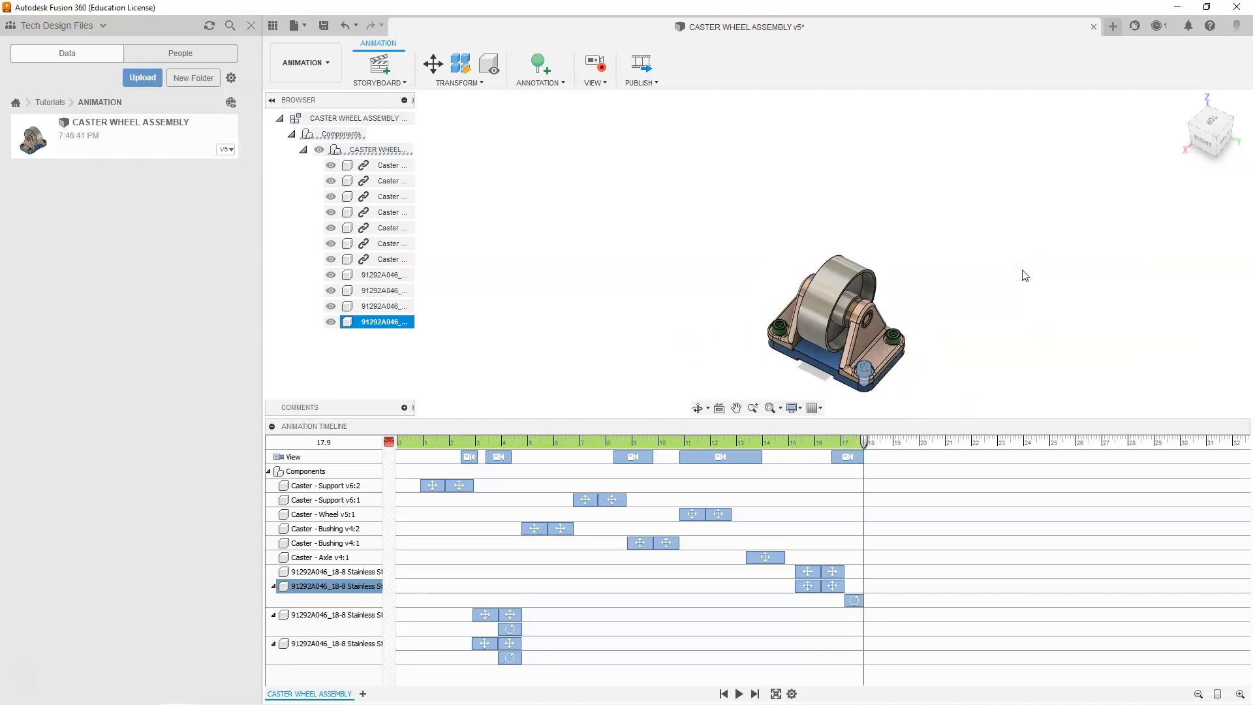
Rotate the other screw on the same support 2880 degrees about Z, with the playhead set to 18.6 s
click(432, 64)
click(889, 334)
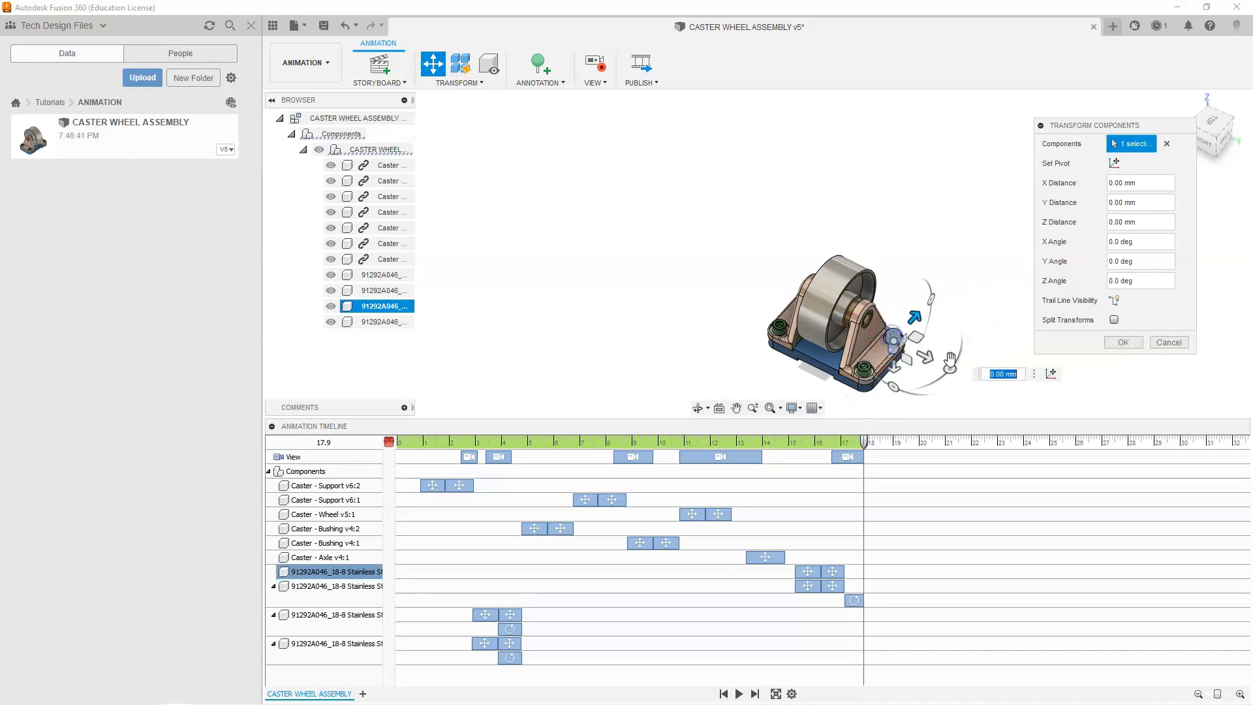
drag(951, 369, 907, 389)
click(1150, 280)
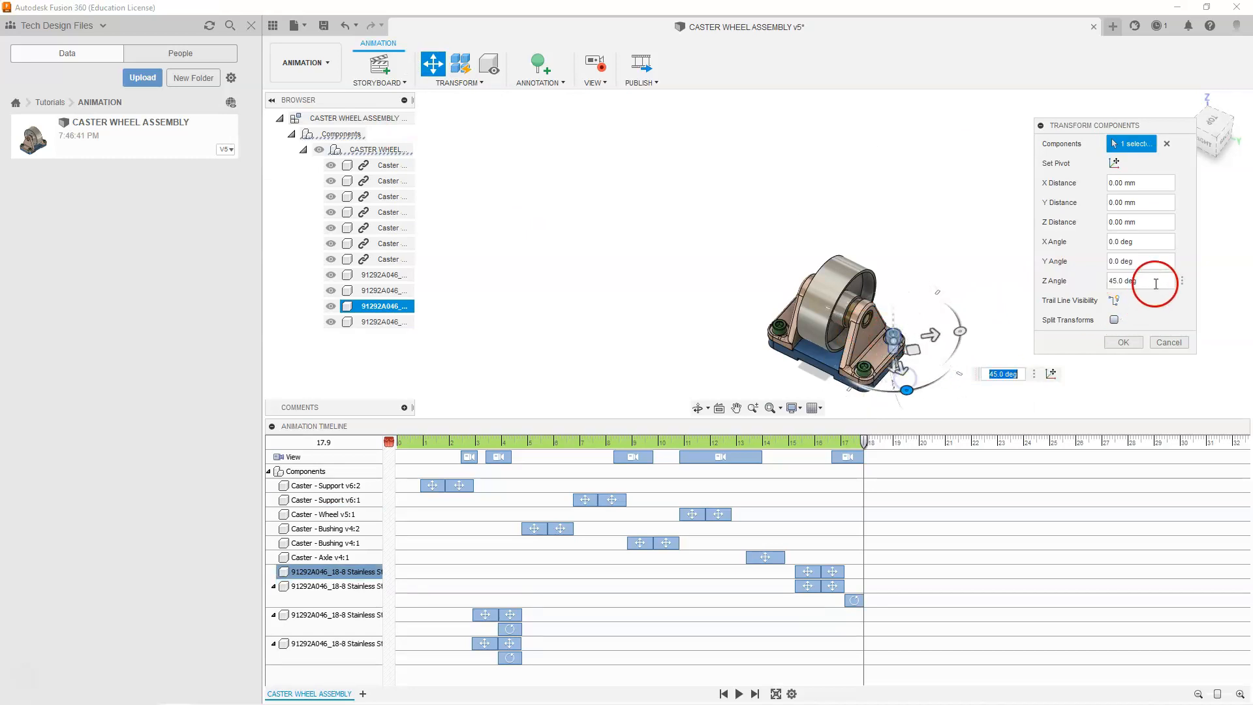
text(288)
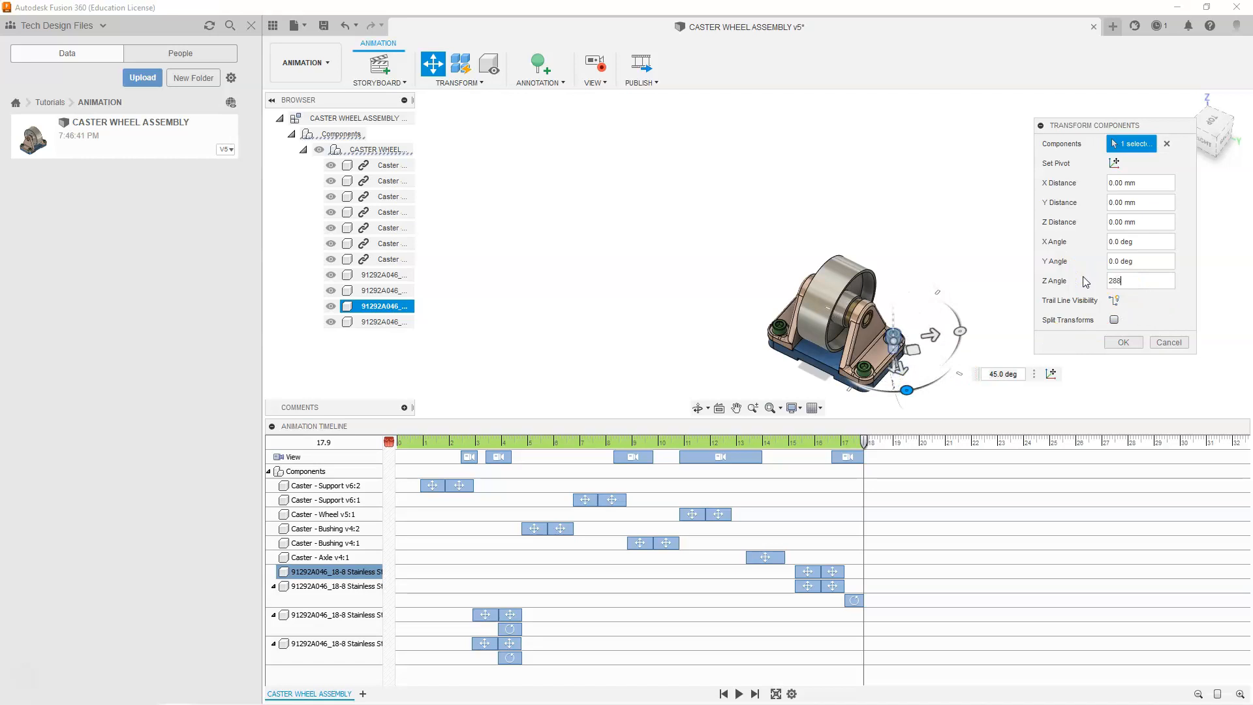
text(0)
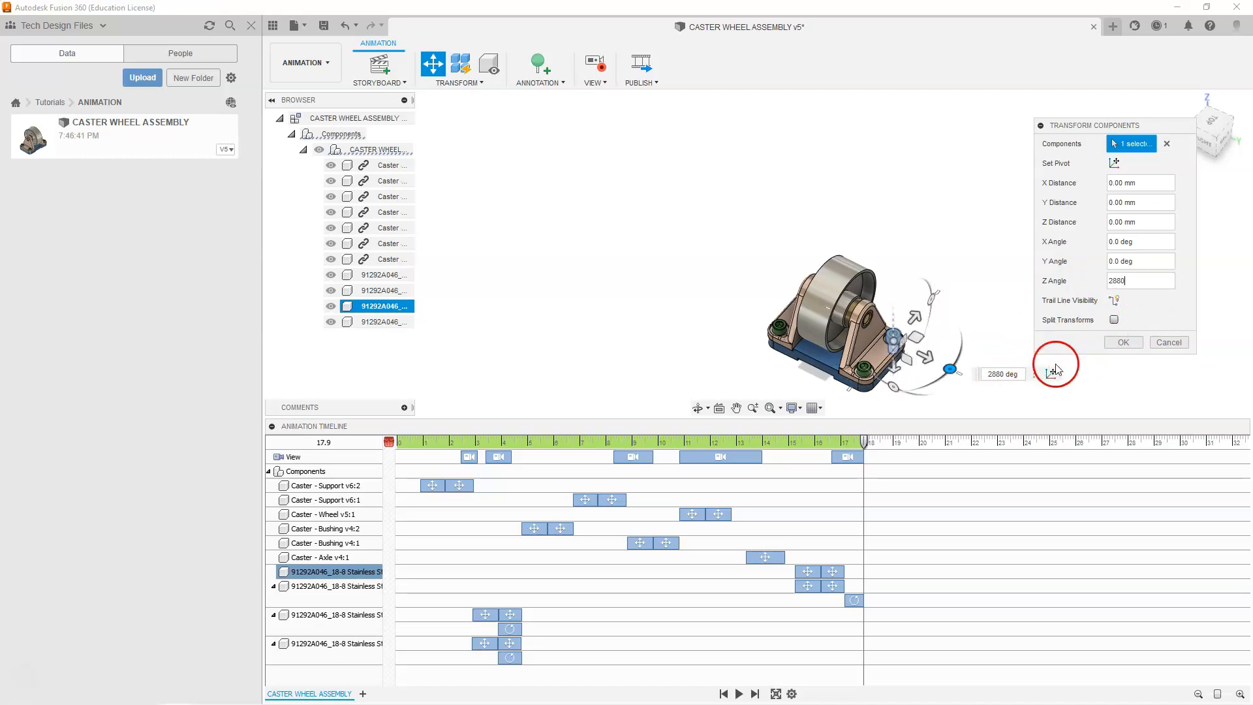
drag(864, 442, 882, 442)
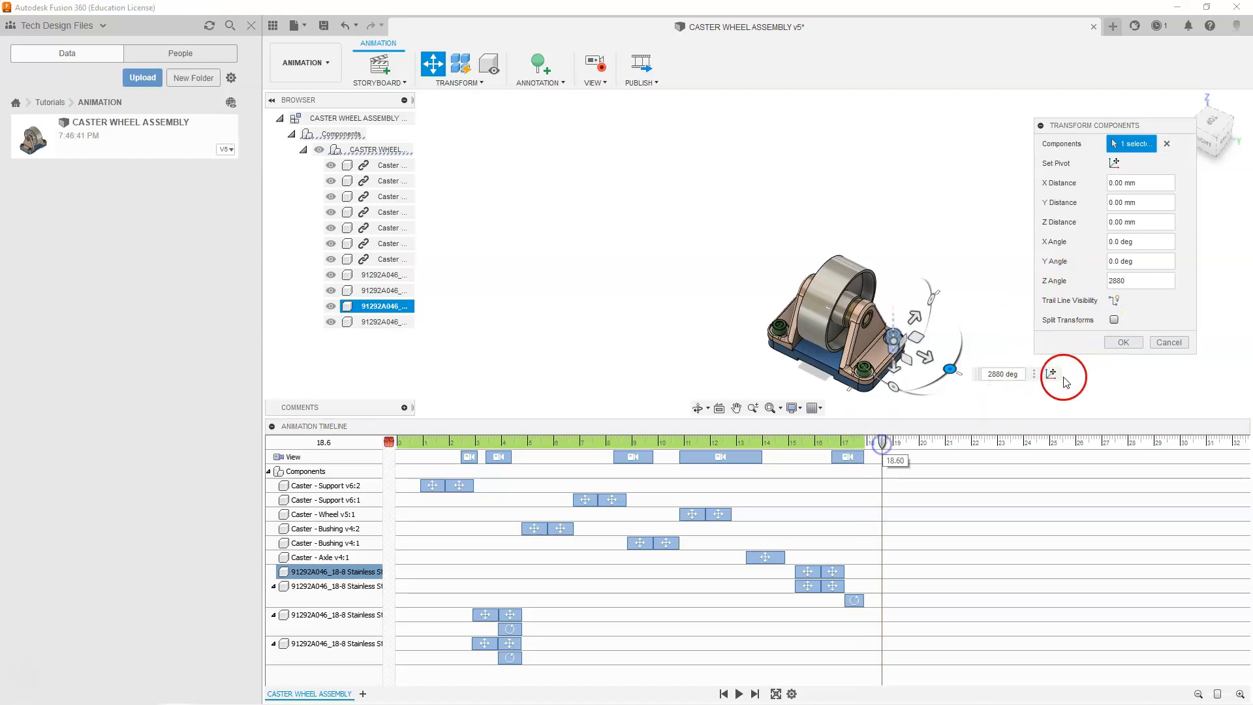
click(1122, 342)
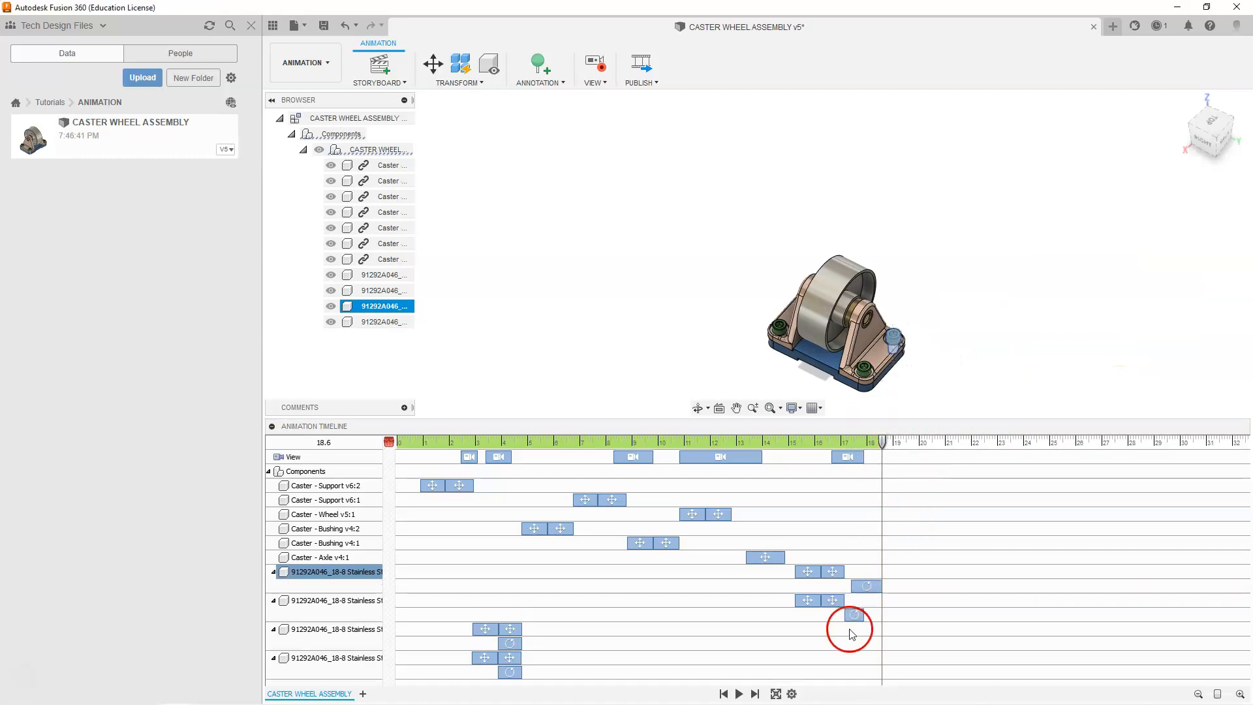
Shift that screw's rotation action to line up with its final move and trim it to the same duration
drag(867, 586, 833, 588)
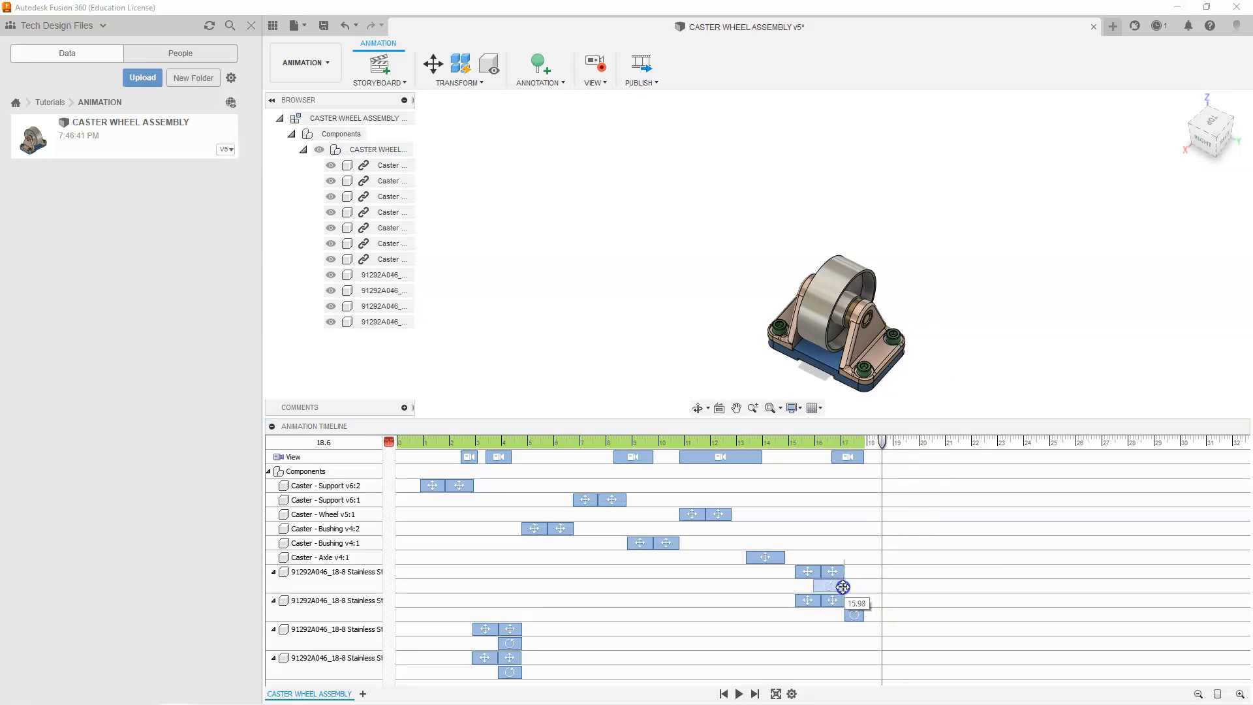
drag(848, 585, 849, 586)
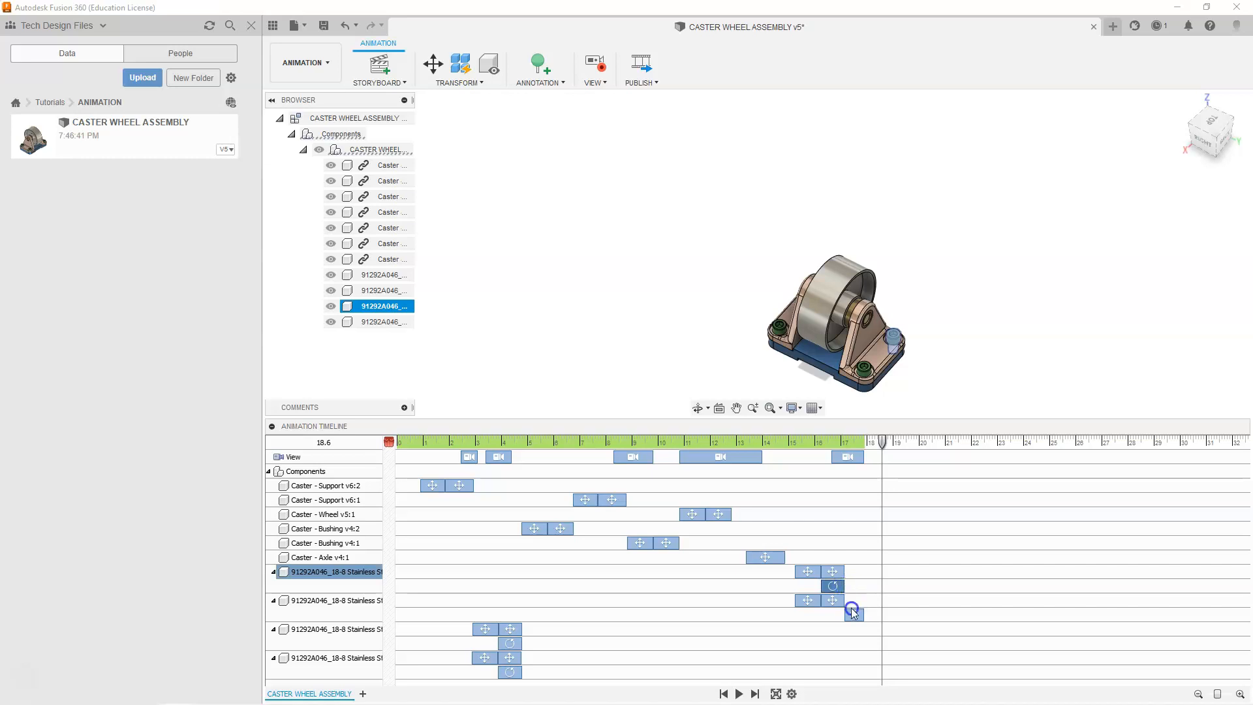
Line up the remaining screw's rotation action with its final move at the same duration, and set the playhead to 17.8 s
click(853, 613)
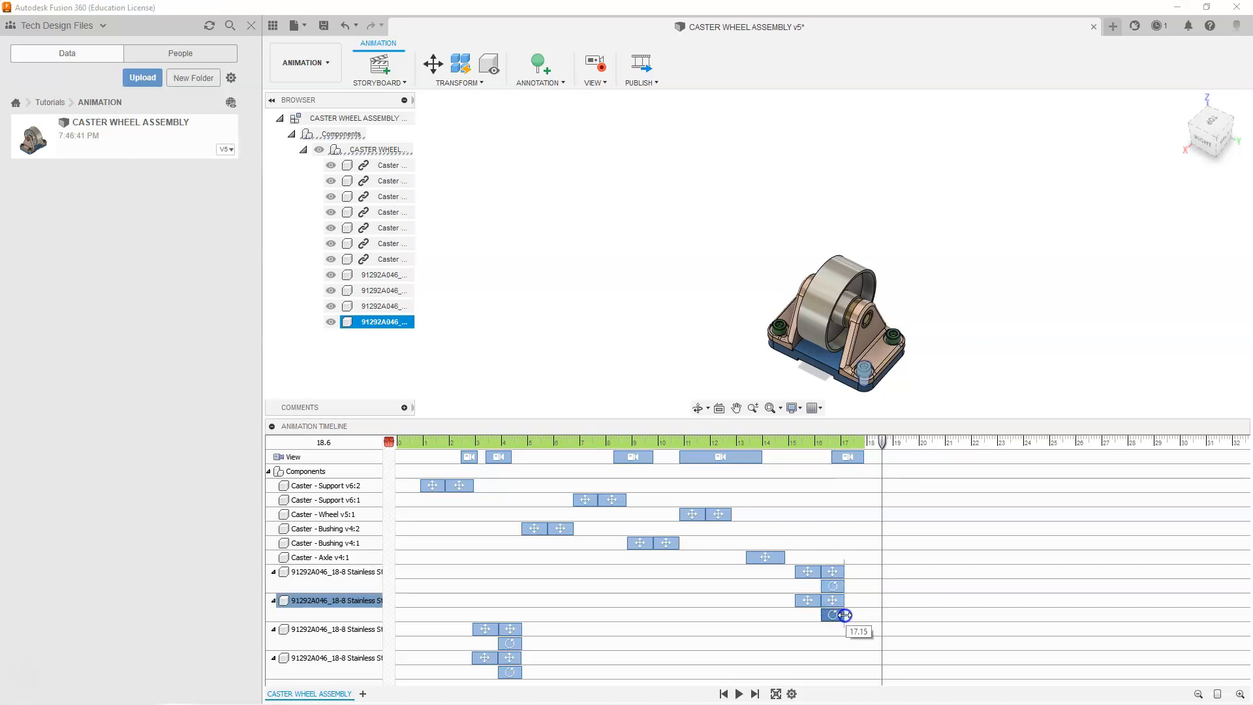
mouse_move(882, 442)
mouse_down()
mouse_move(780, 445)
mouse_move(861, 447)
mouse_up()
click(985, 298)
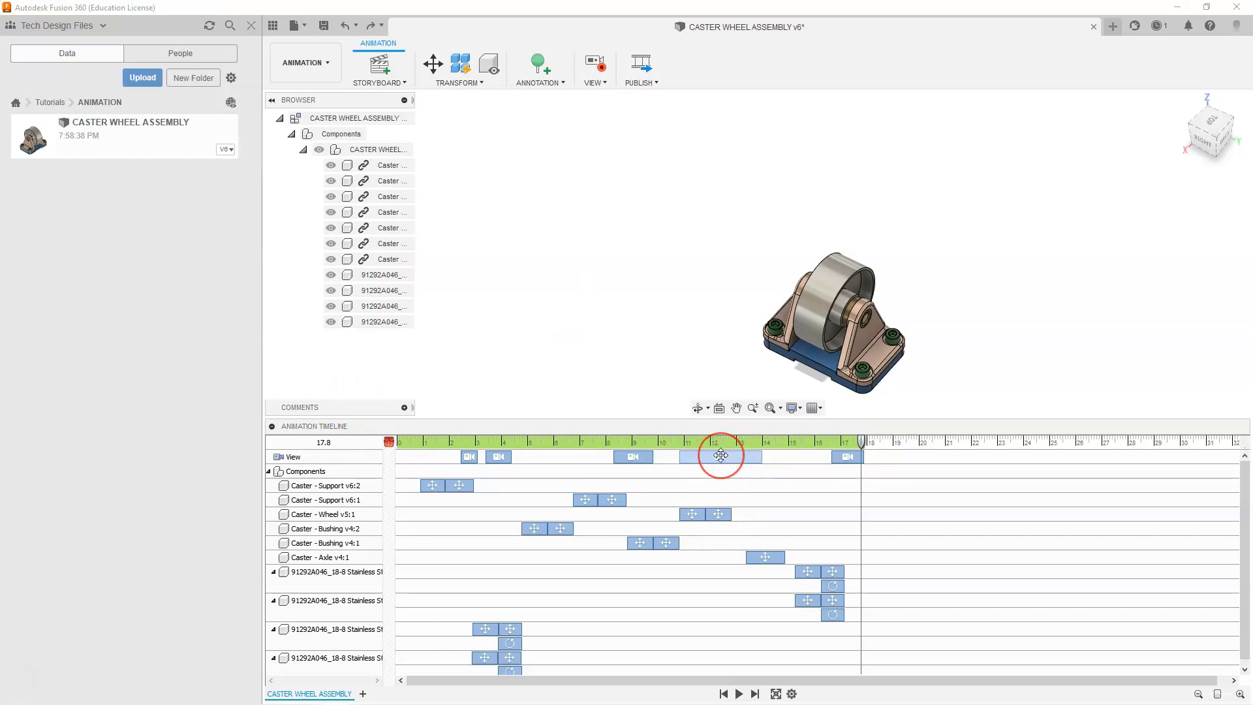
Delete the first three camera view actions and the last one, keeping only the view action between about 11 and 14 s
right_click(469, 457)
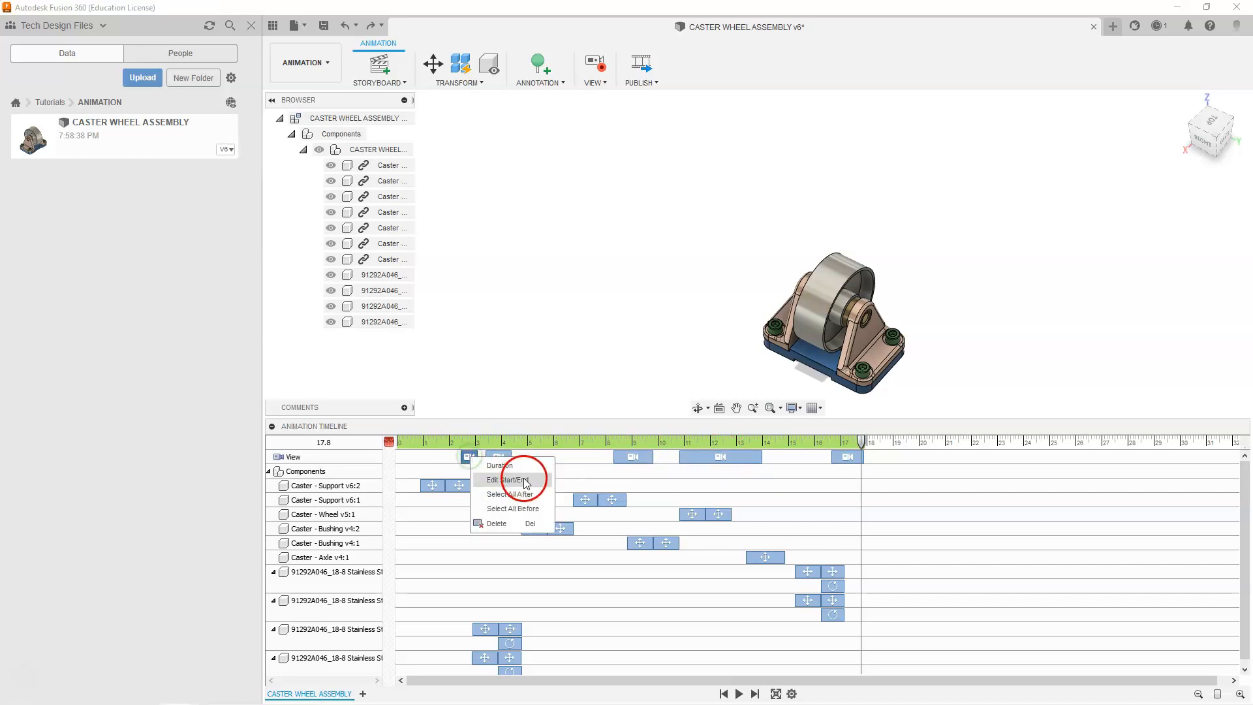
click(498, 522)
click(498, 455)
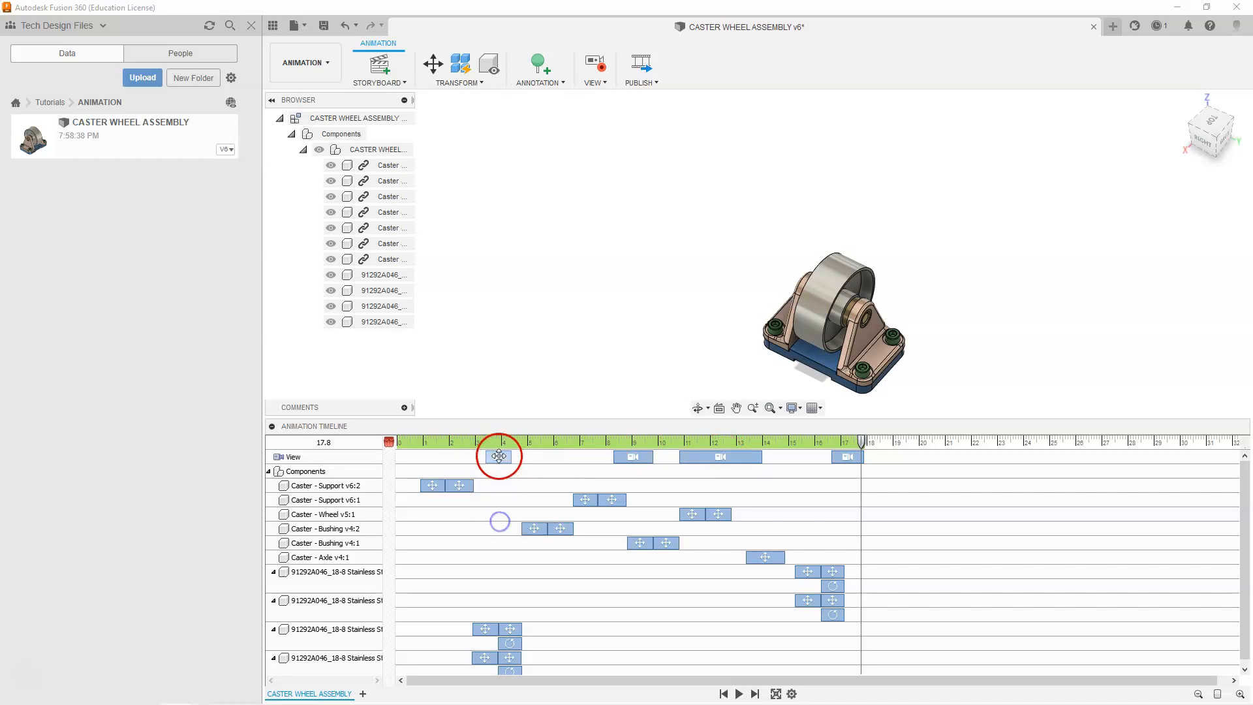
right_click(499, 455)
click(522, 525)
right_click(634, 458)
click(651, 525)
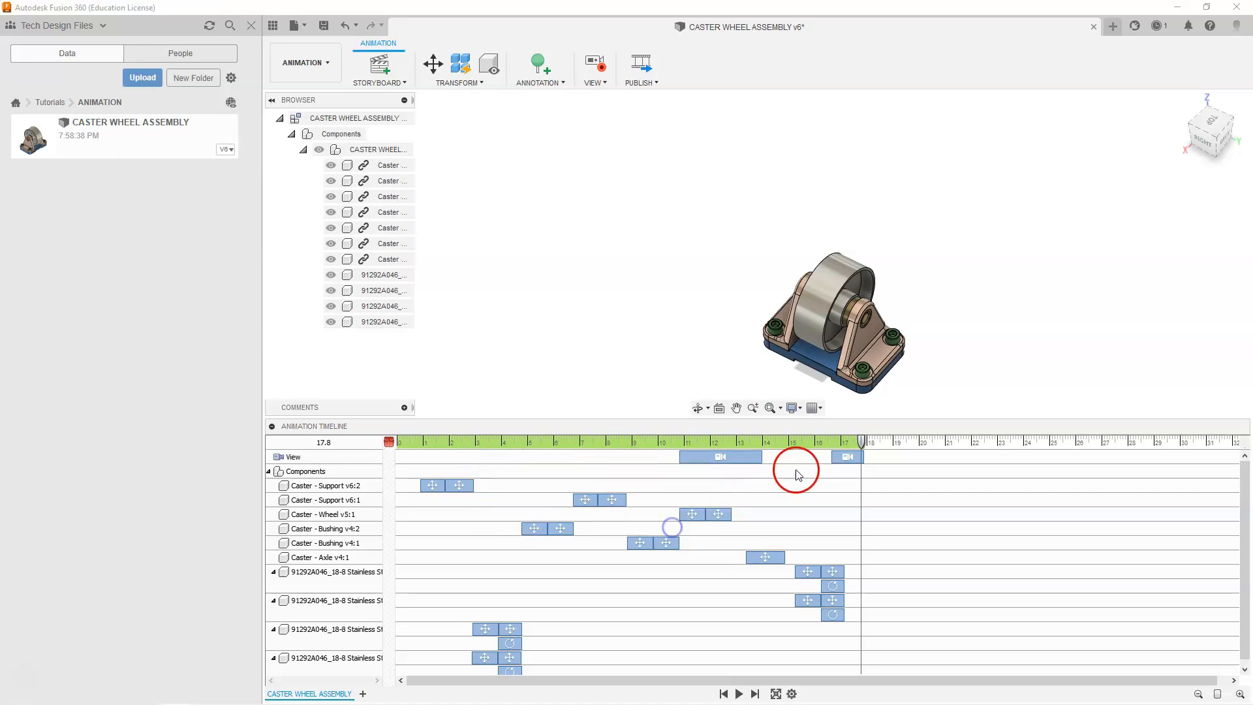
drag(839, 457, 843, 456)
right_click(843, 455)
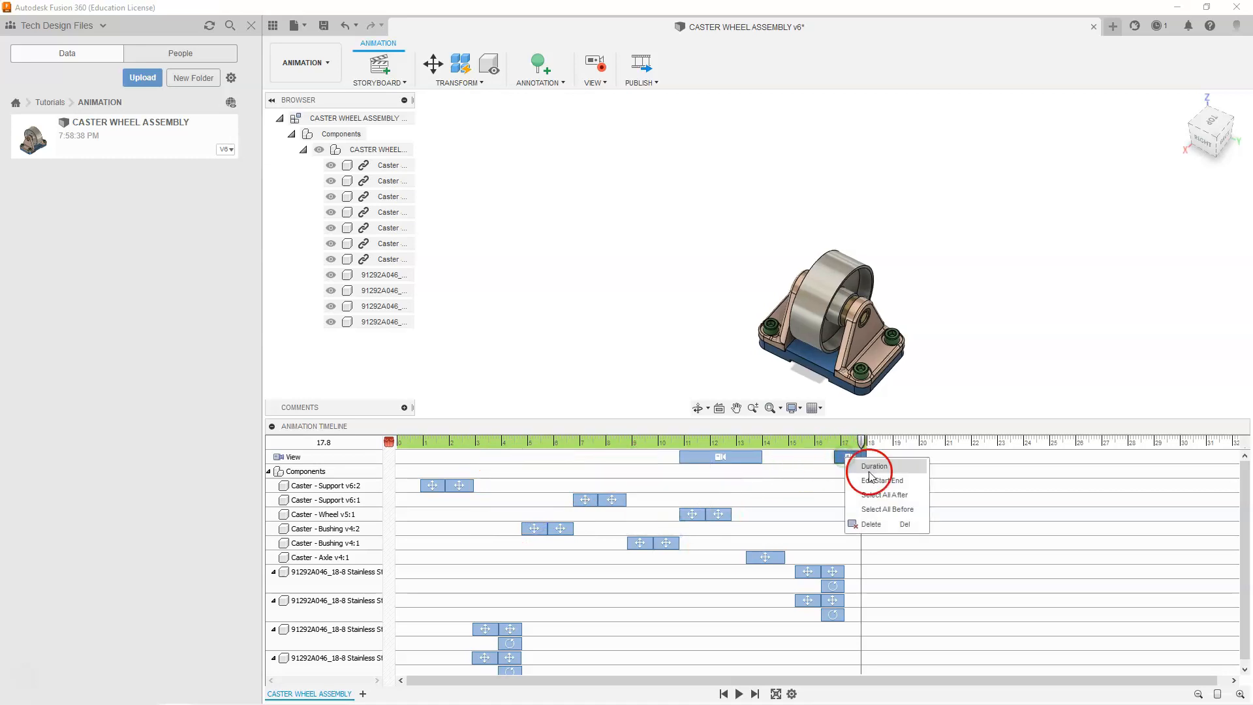
click(872, 525)
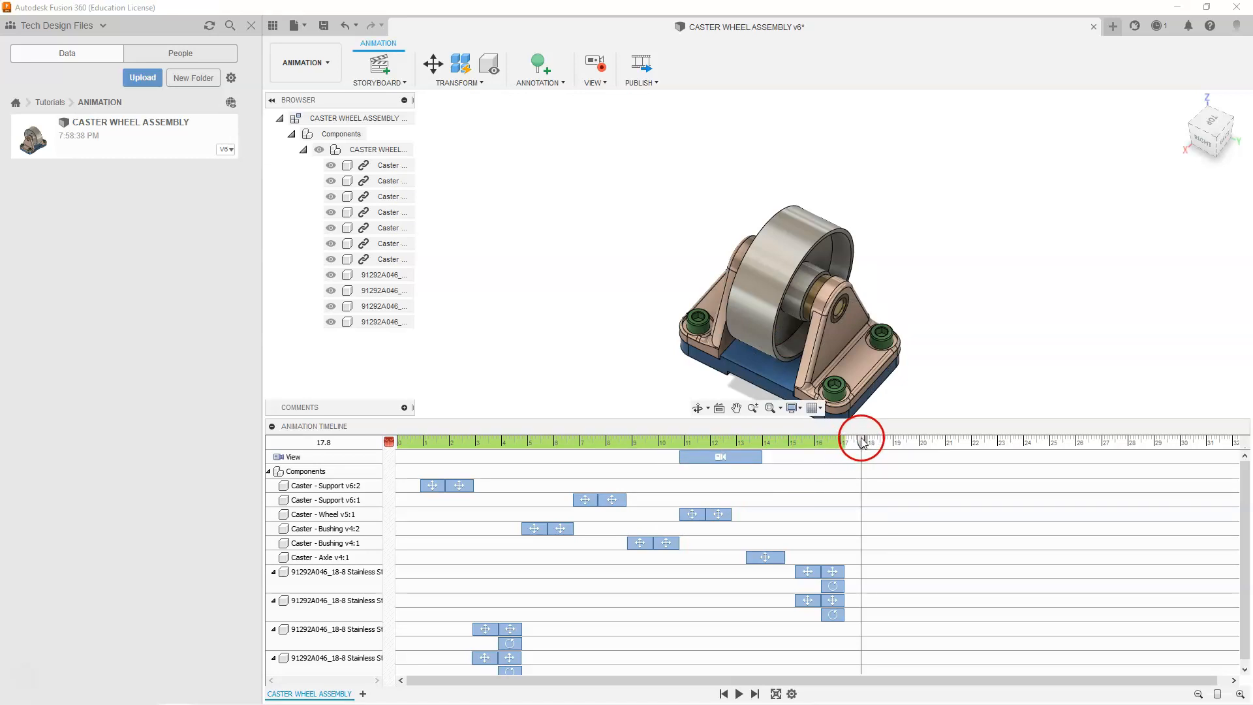
Frame the whole exploded assembly at the start of the timeline and play the animation in full screen
click(723, 694)
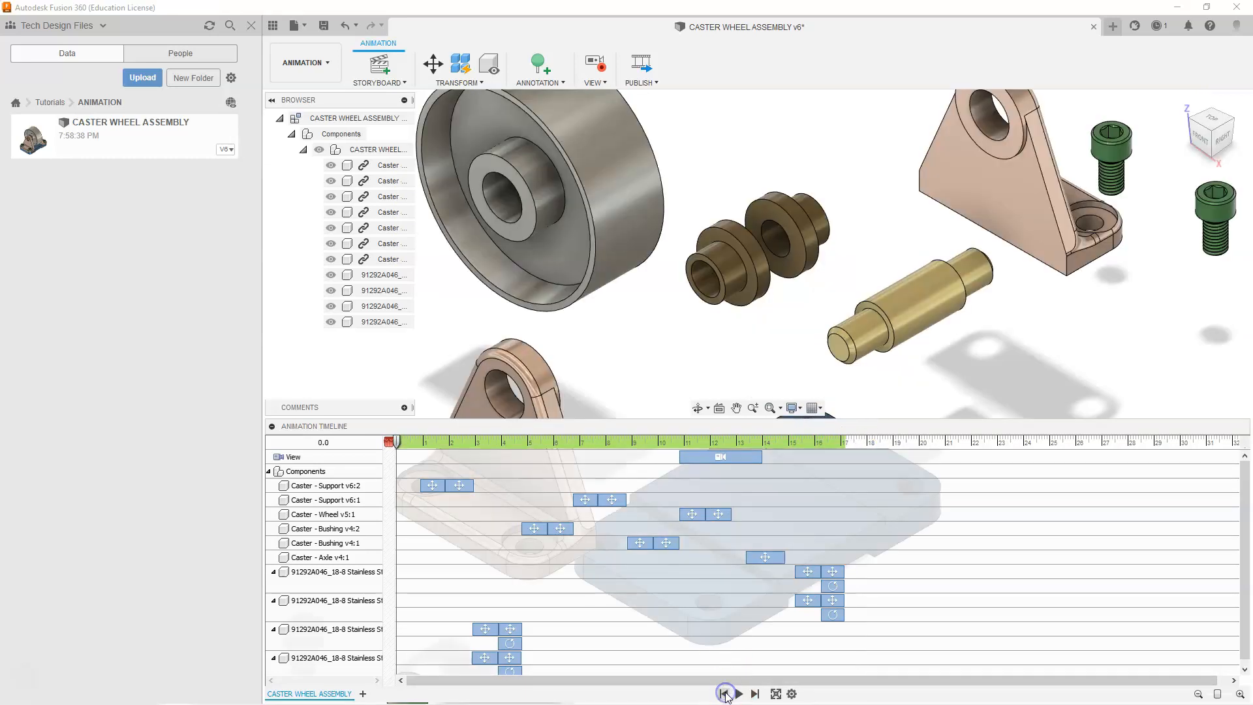
scroll(755, 369, down, 3)
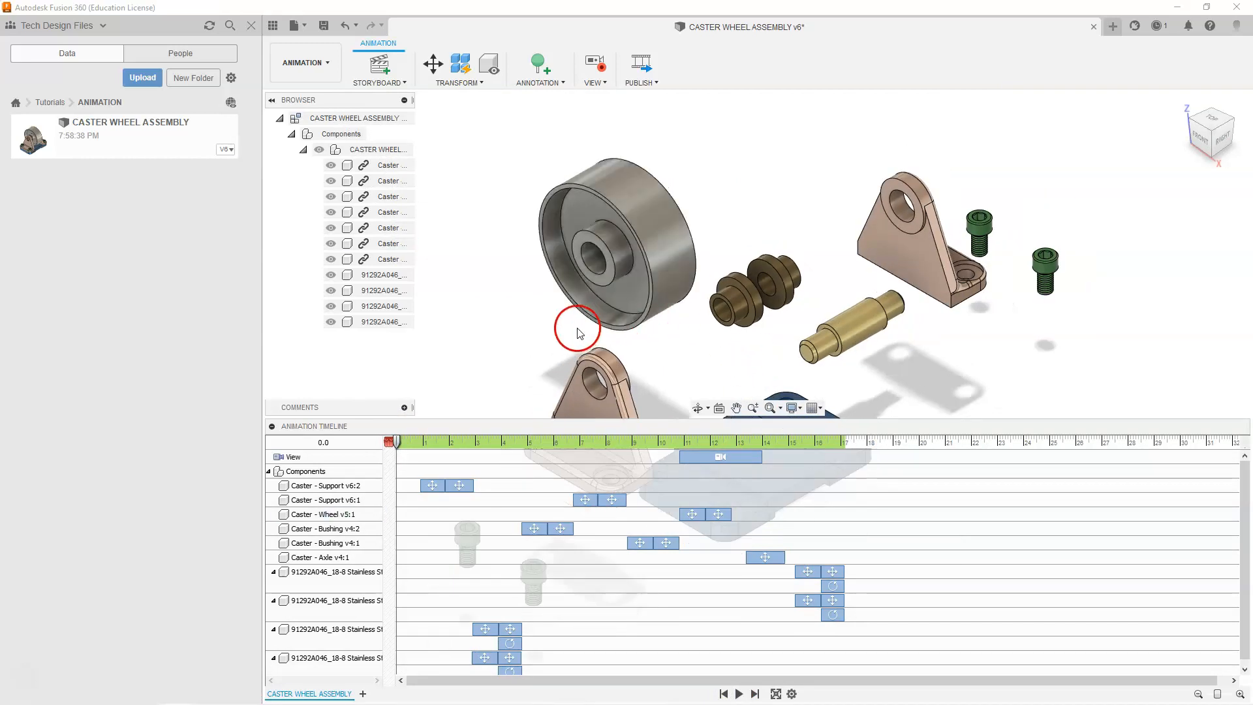
click(271, 426)
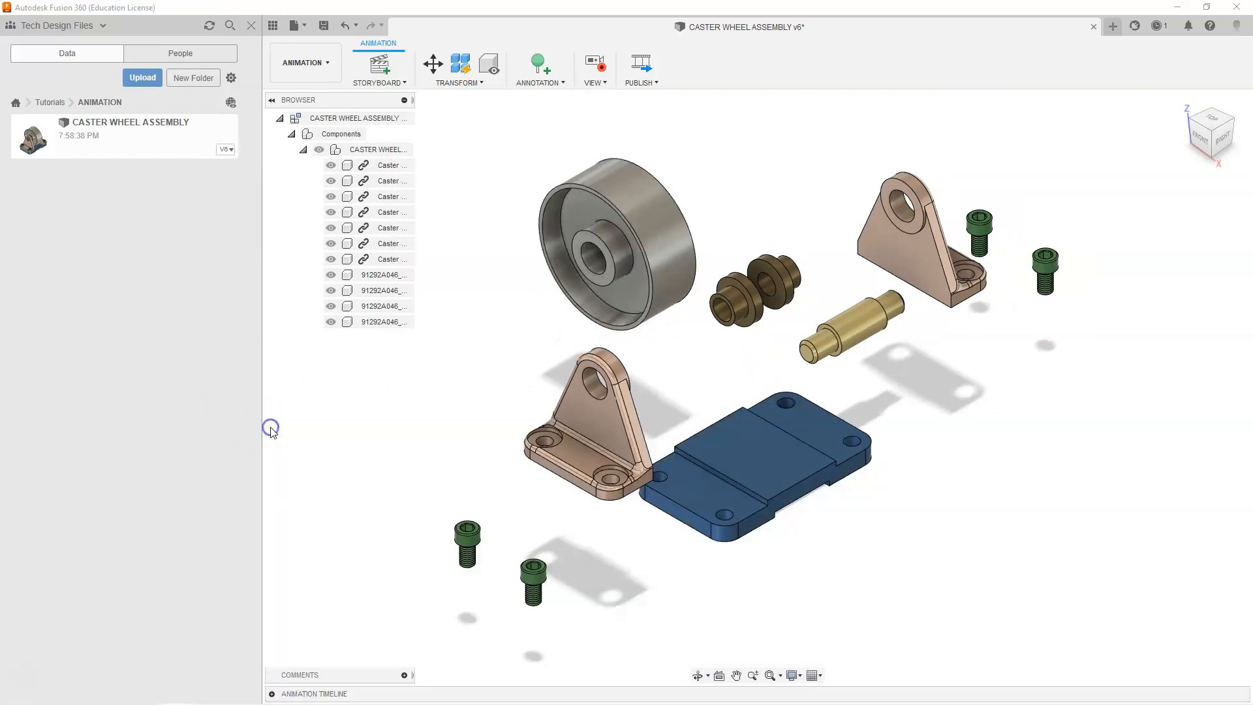
scroll(938, 455, up, 1)
scroll(938, 455, up, 1)
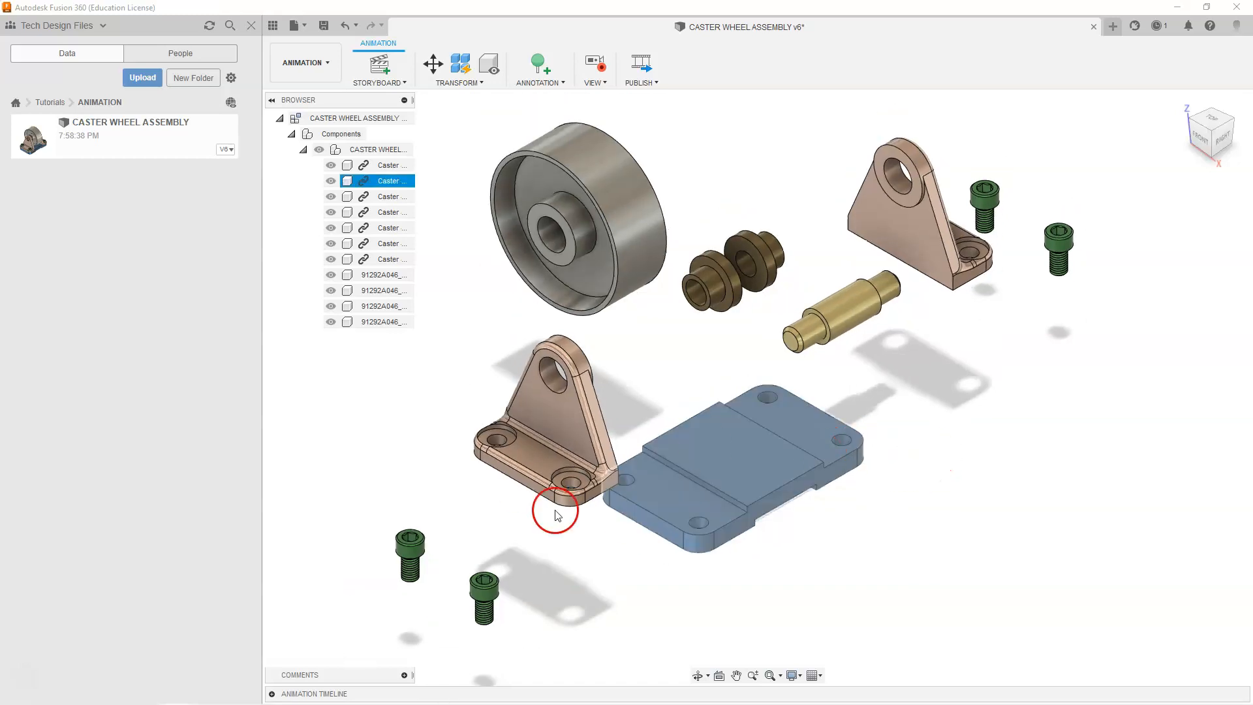
click(271, 693)
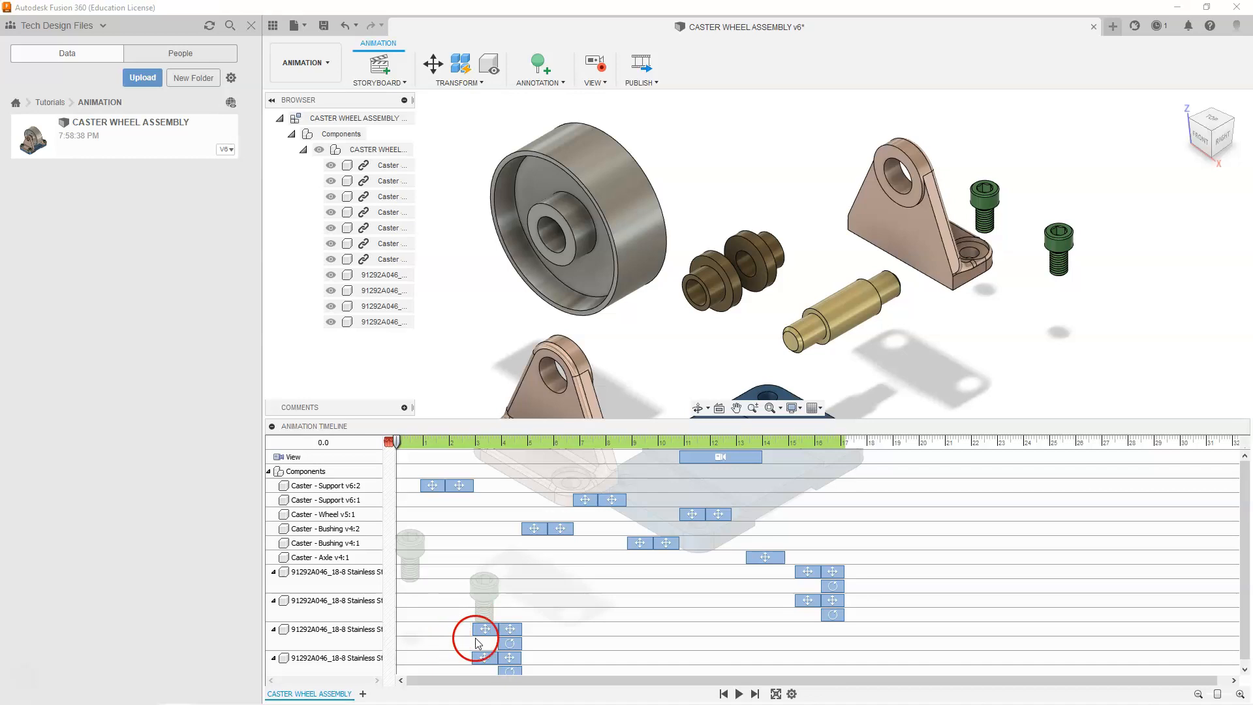
click(776, 694)
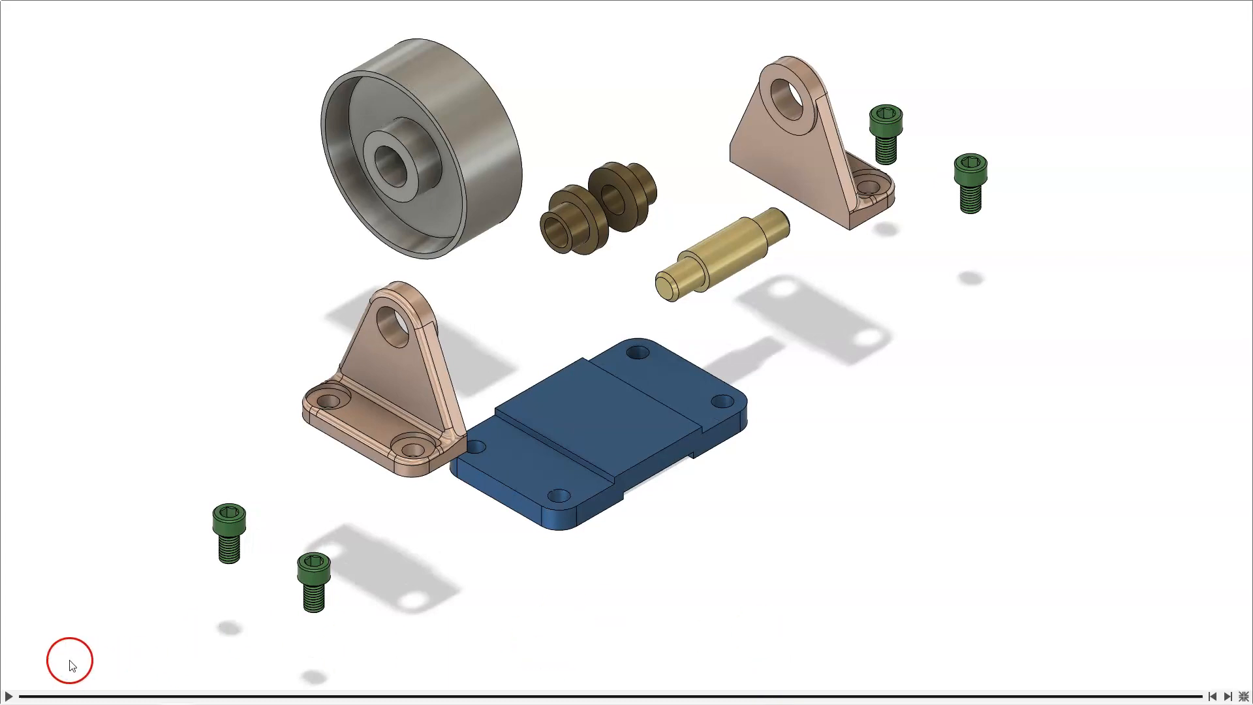
click(283, 668)
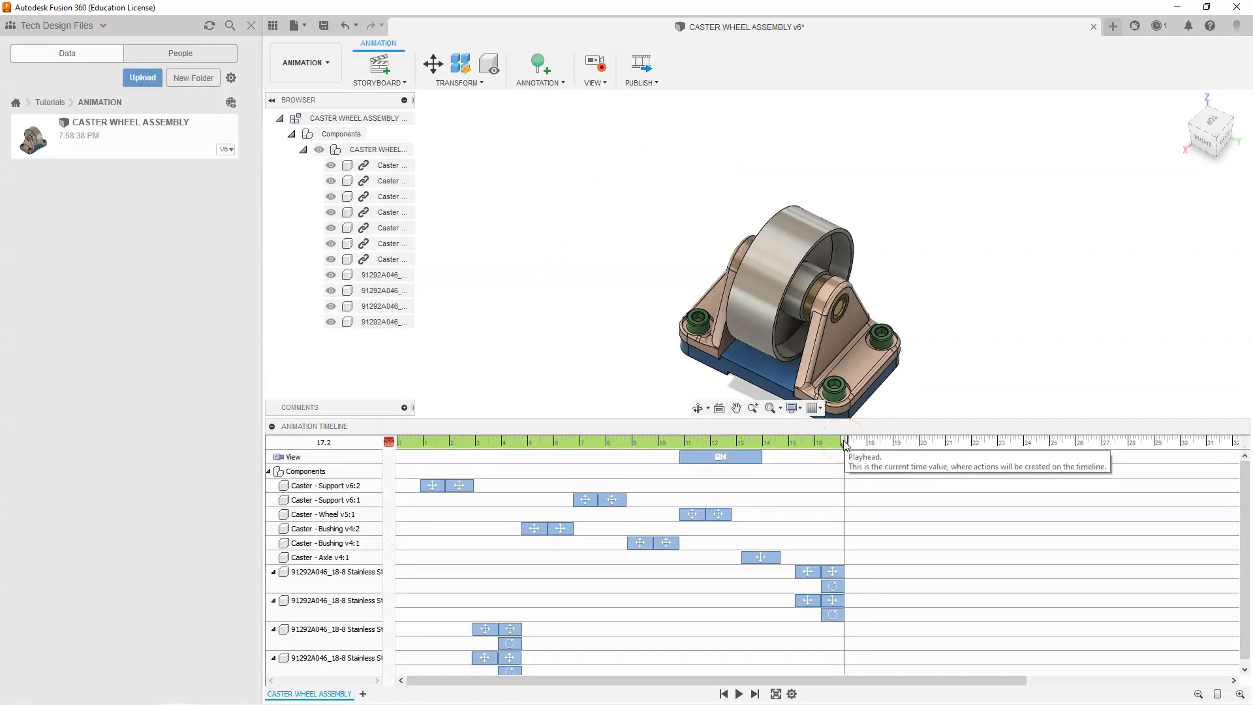
Edit the axle's move action from 13.3 s on the timeline, setting its Y distance to 90 mm
drag(845, 443, 745, 473)
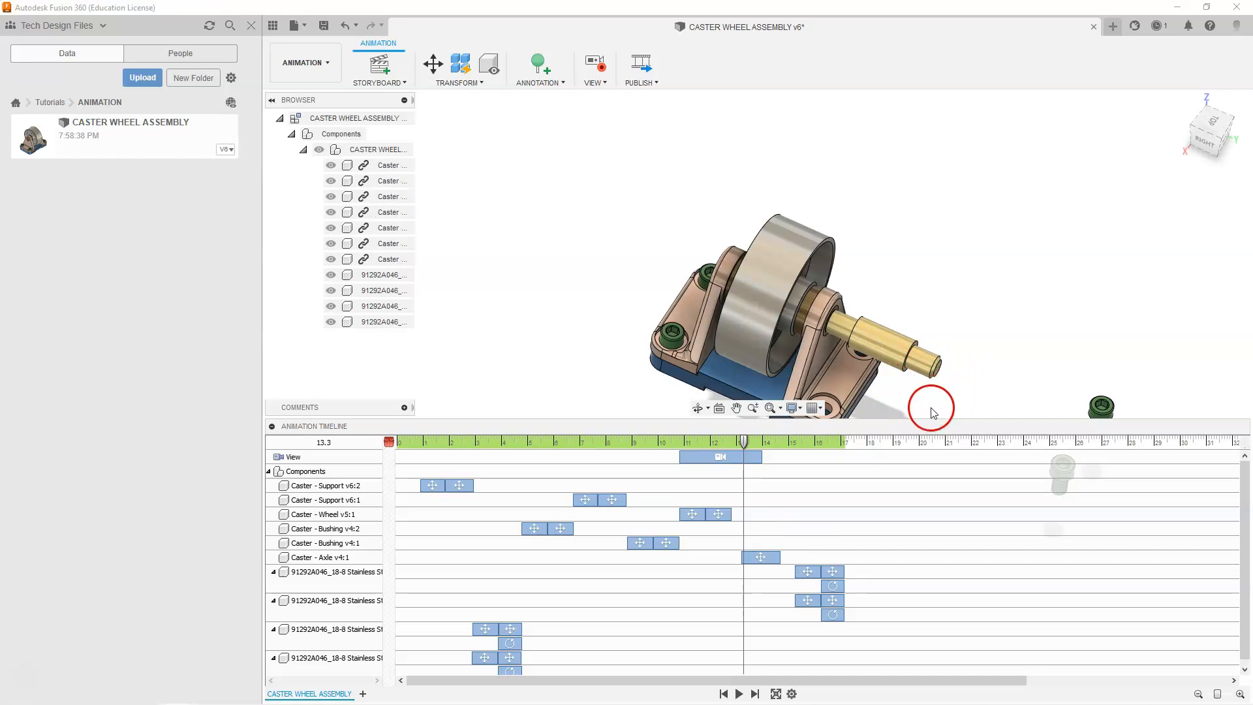
right_click(761, 558)
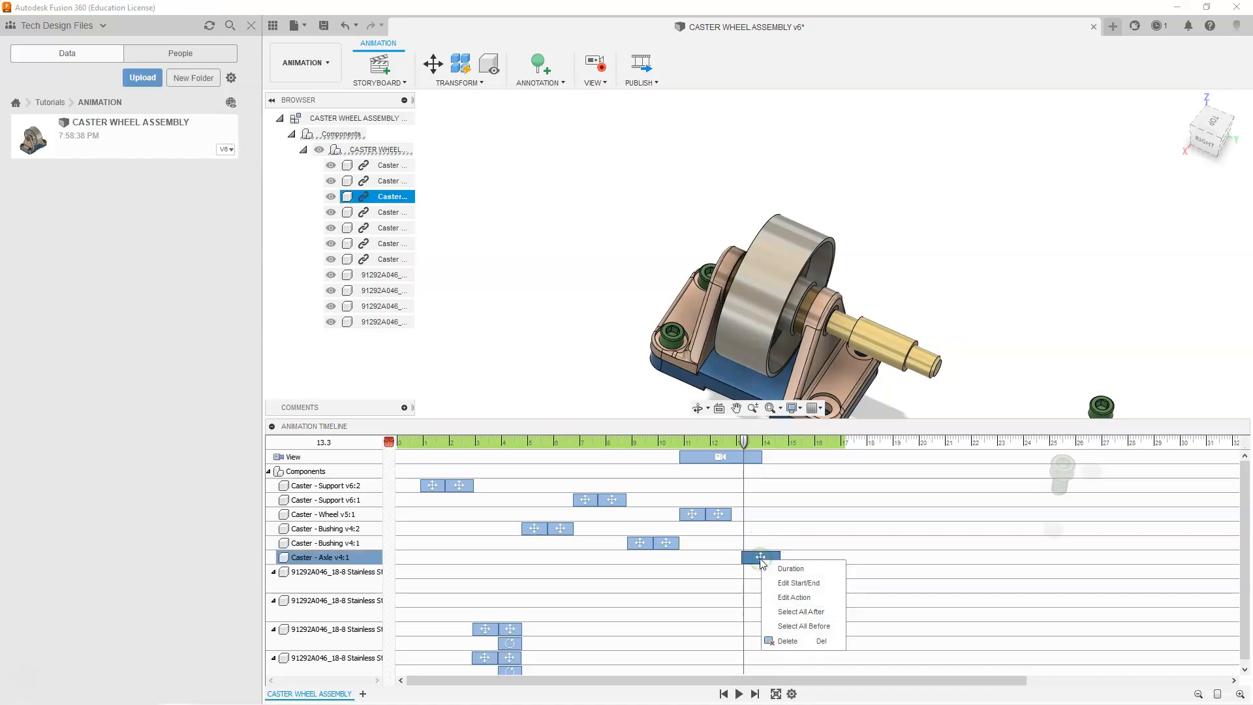
click(790, 598)
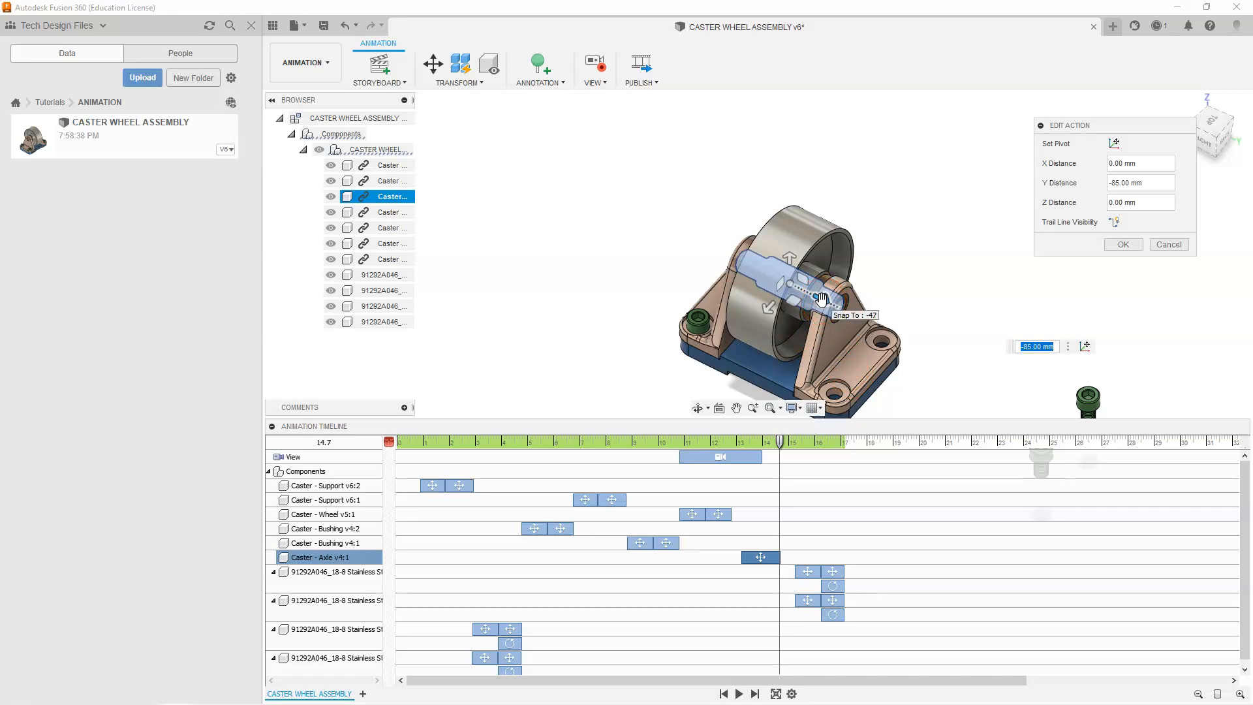
drag(821, 299, 988, 379)
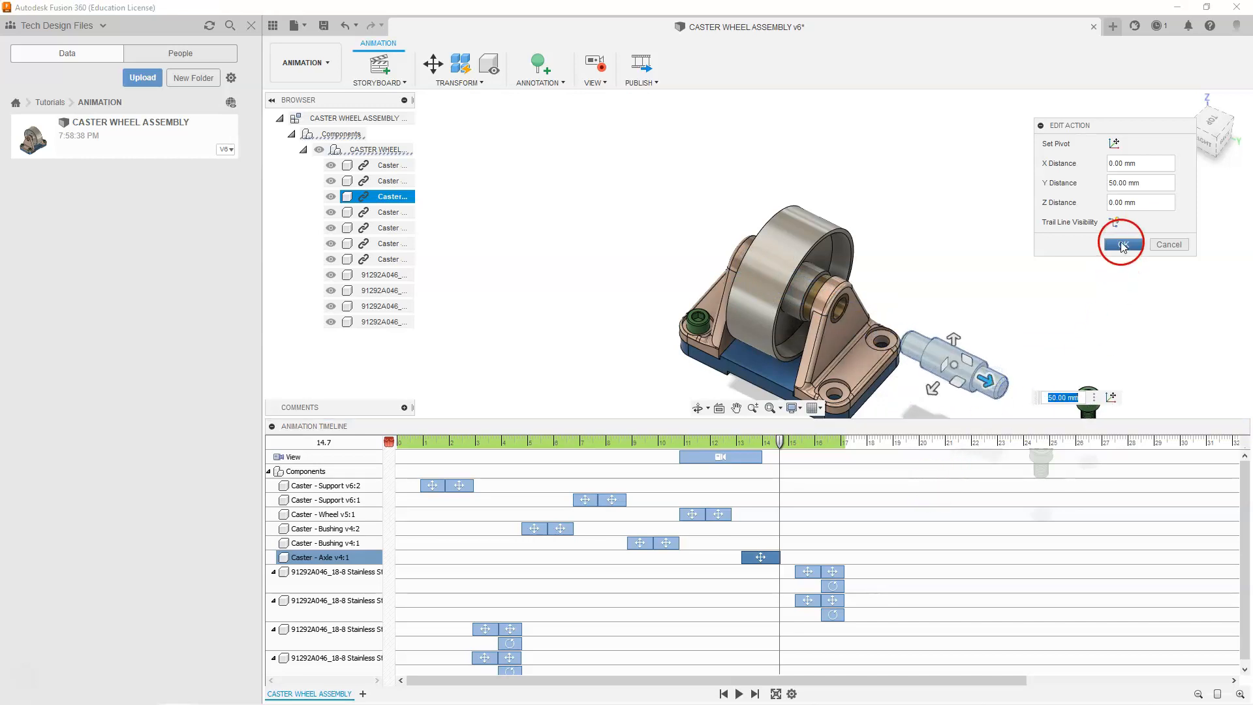
drag(985, 380, 1029, 396)
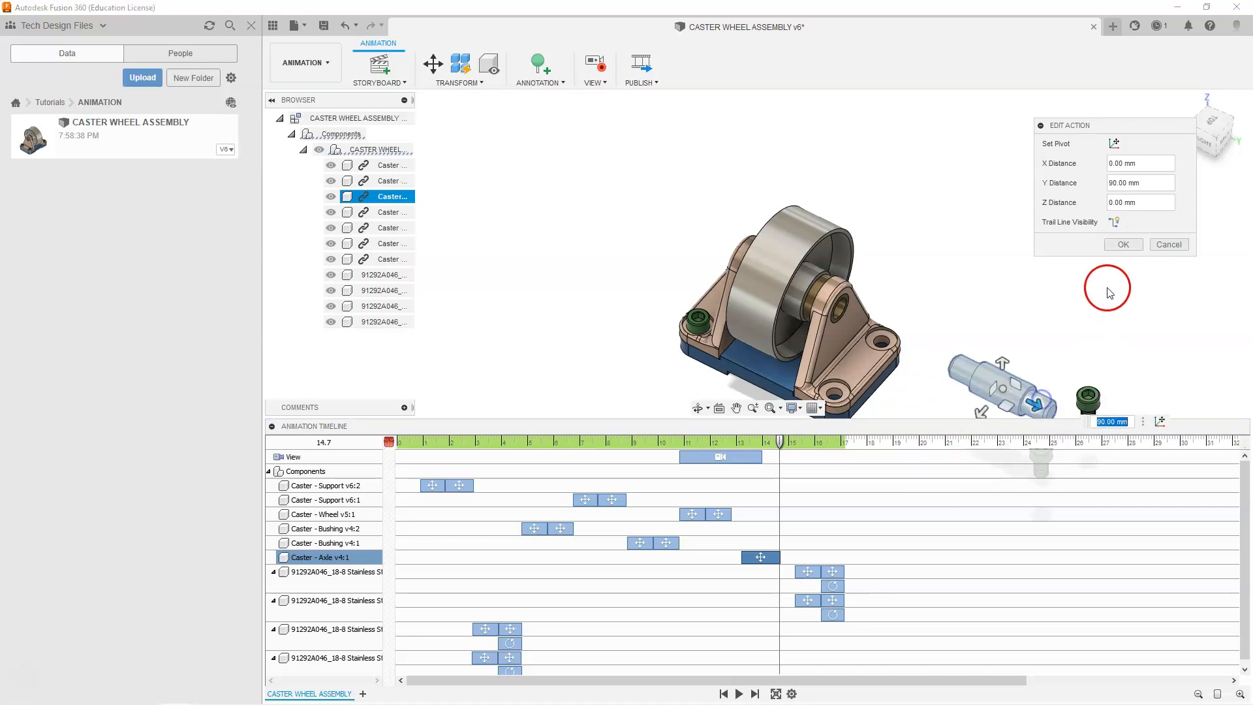
click(1123, 244)
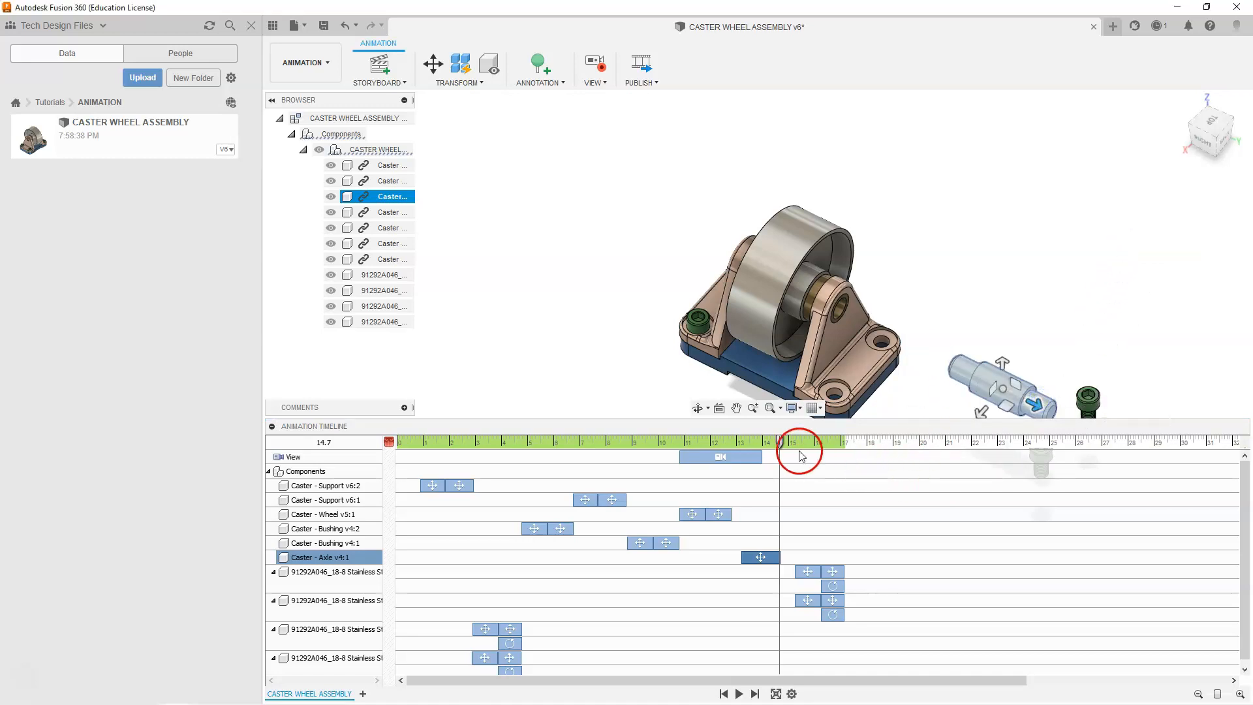
Scrub between 13.2 and 14 s to check the axle's motion, and undo the edit to its move action
drag(780, 441, 744, 444)
click(717, 443)
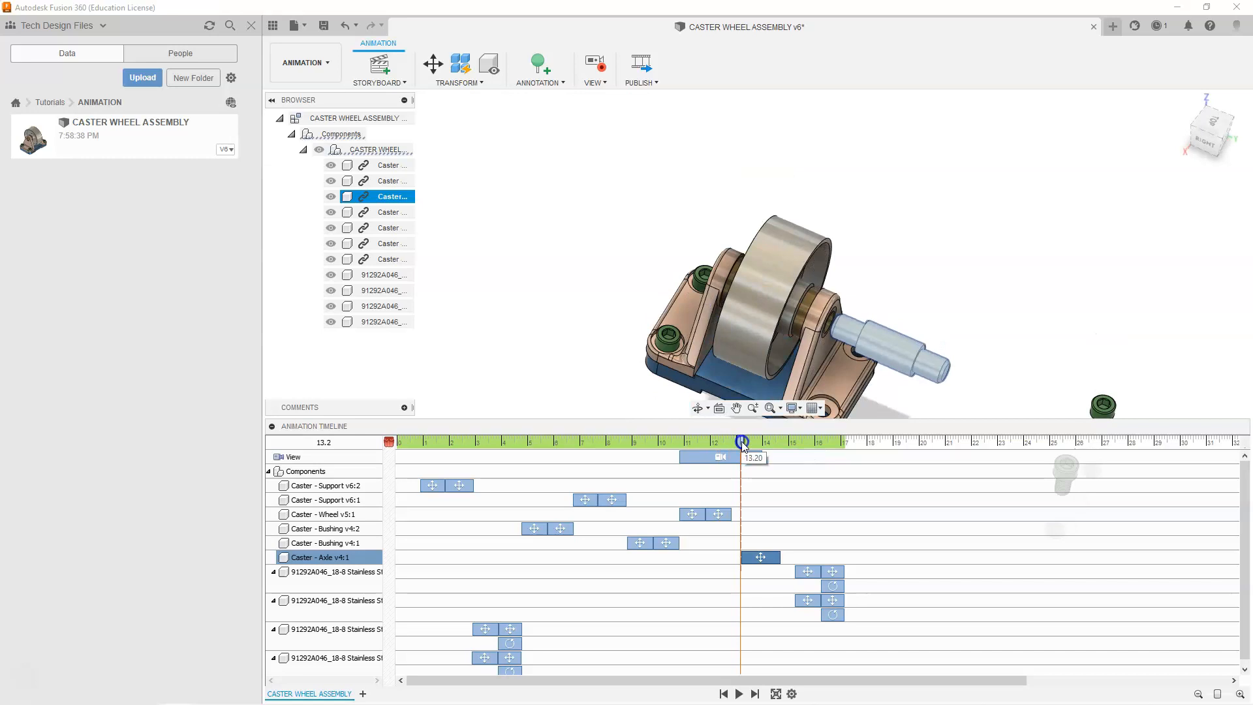
mouse_move(744, 445)
mouse_down()
mouse_move(786, 455)
mouse_move(758, 455)
mouse_up()
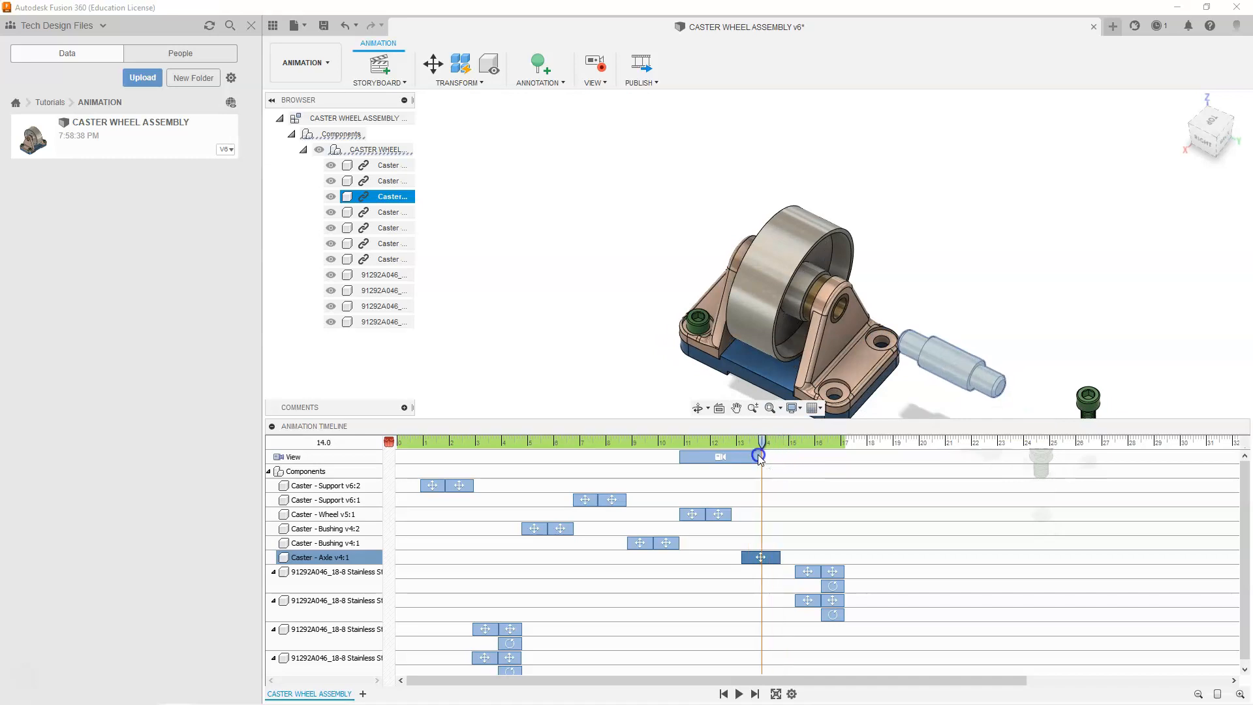
key(ctrl+z)
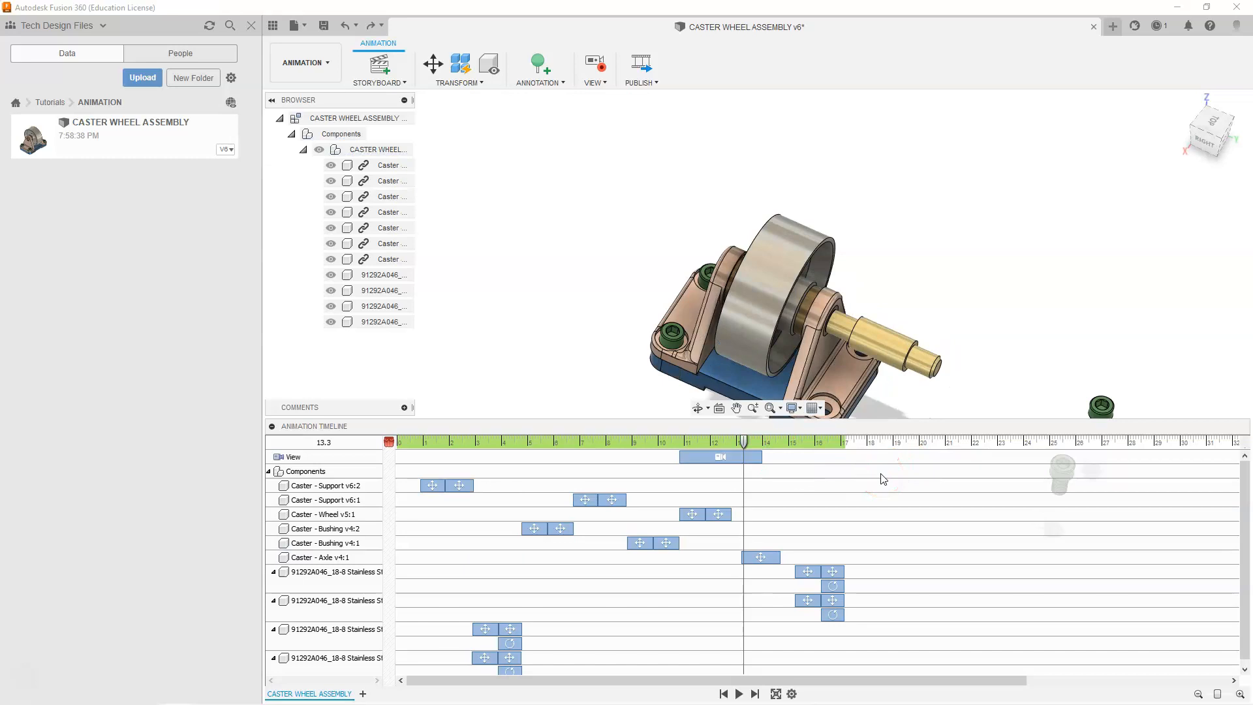
key(ctrl+z)
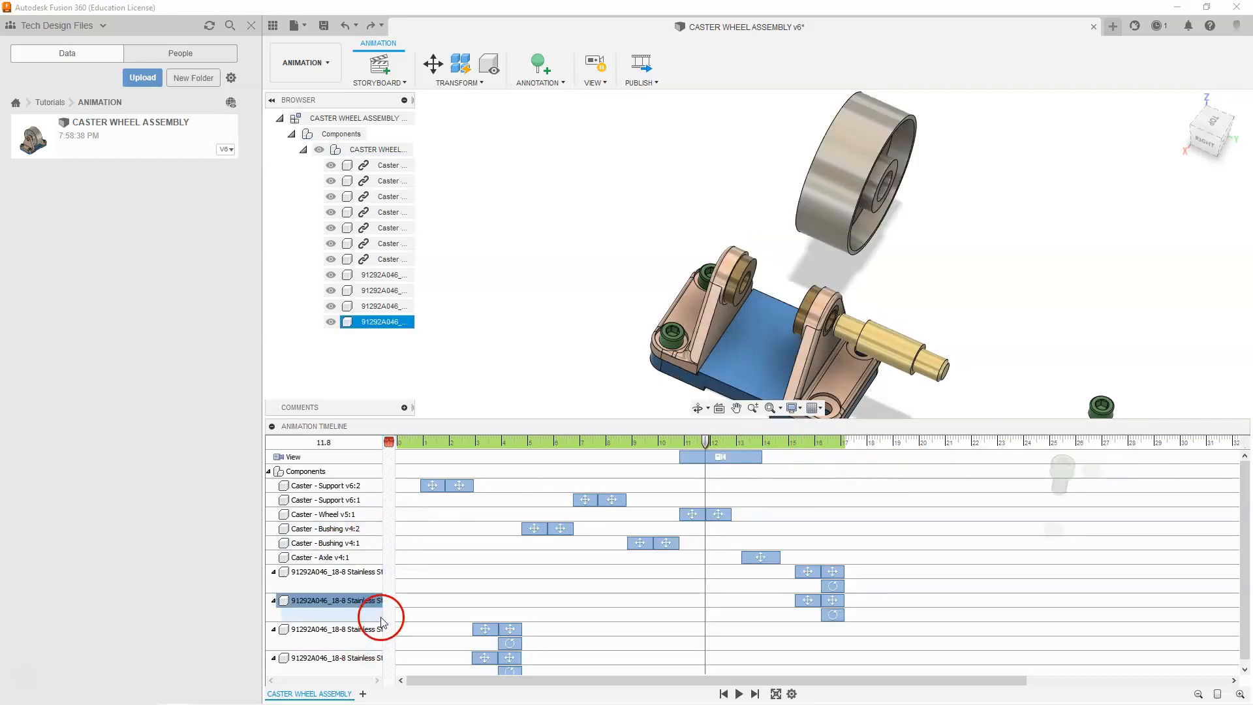
Reverse the storyboard and edit the axle's move action at 3.4 s to a Y distance of 150 mm
right_click(316, 693)
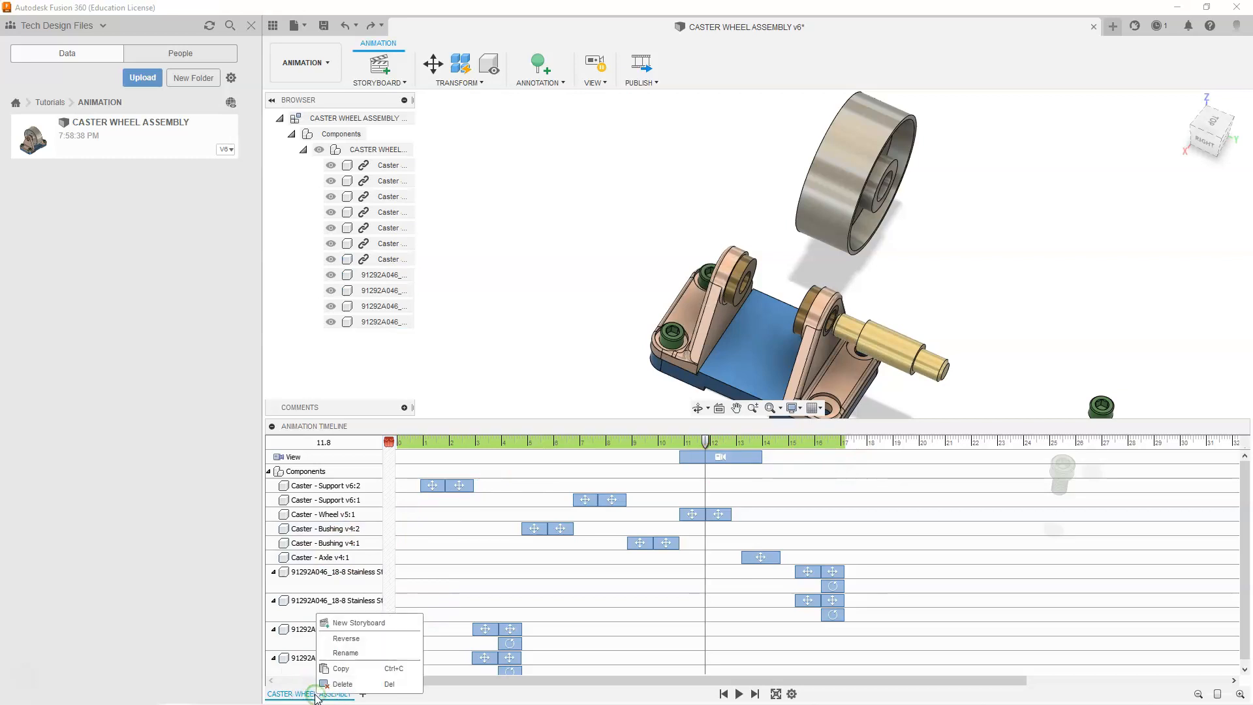
click(350, 639)
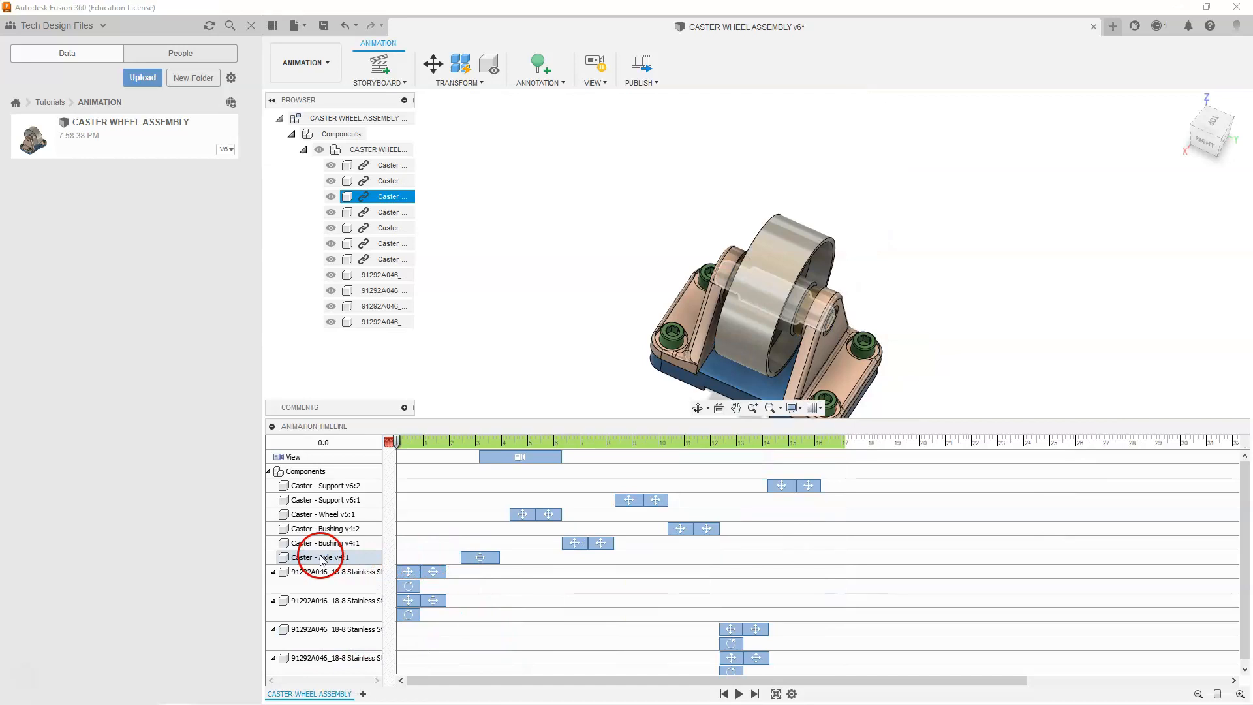
click(483, 558)
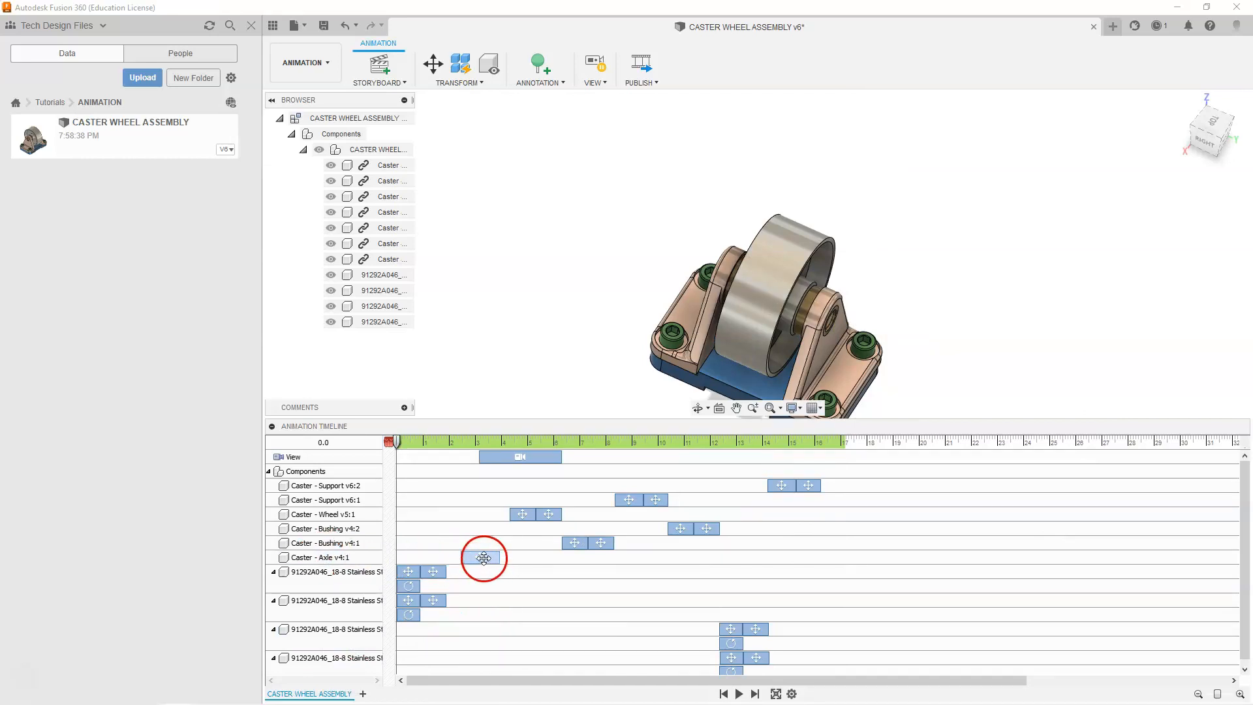
click(484, 558)
drag(399, 443, 485, 445)
right_click(481, 556)
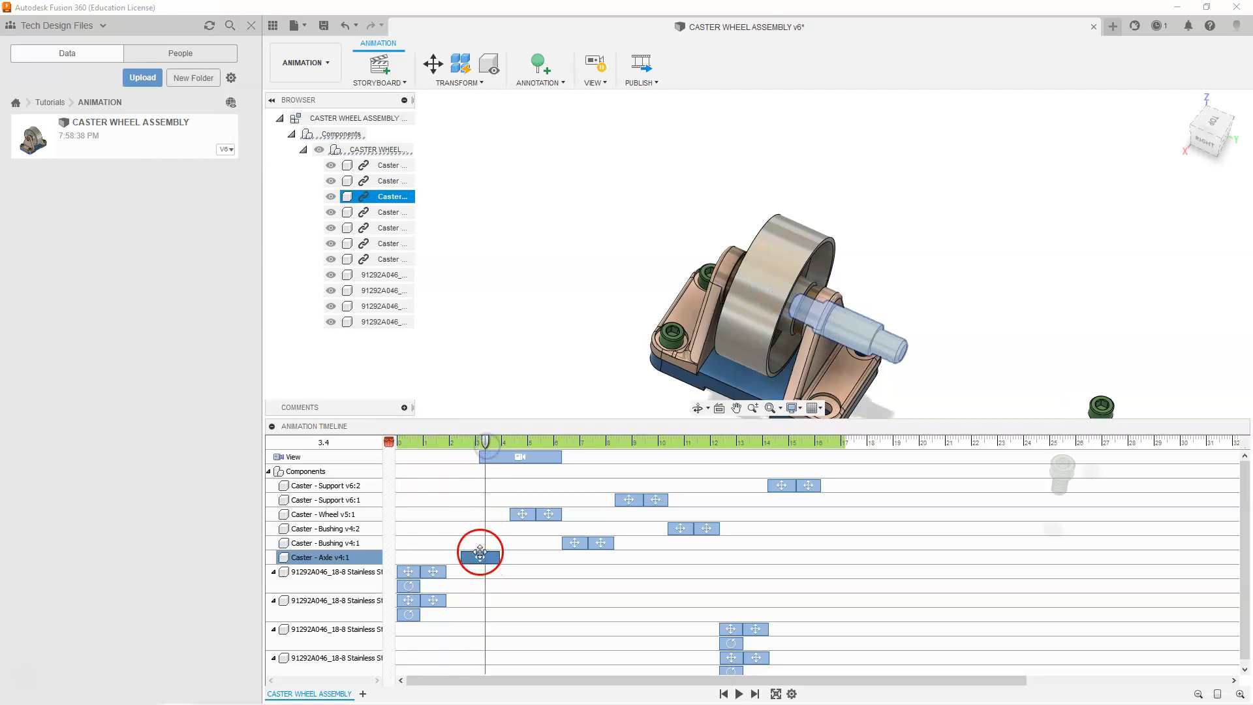
click(504, 593)
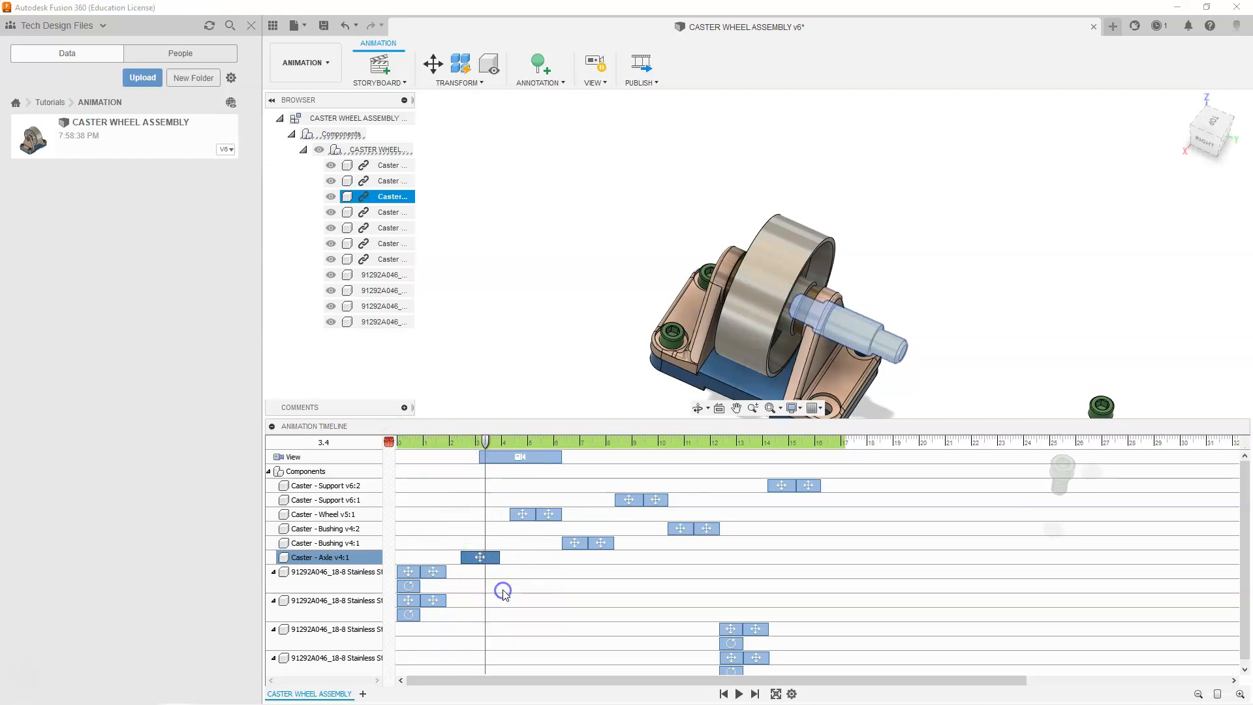
drag(927, 362, 1012, 400)
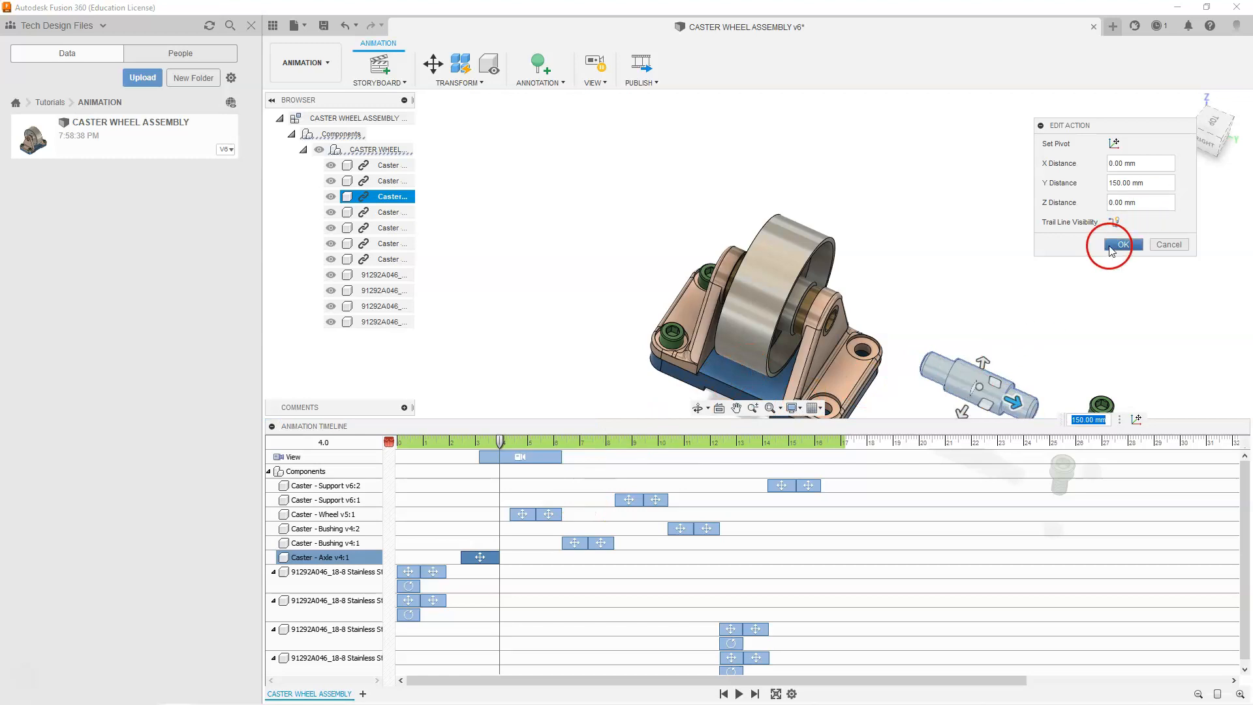
click(1122, 245)
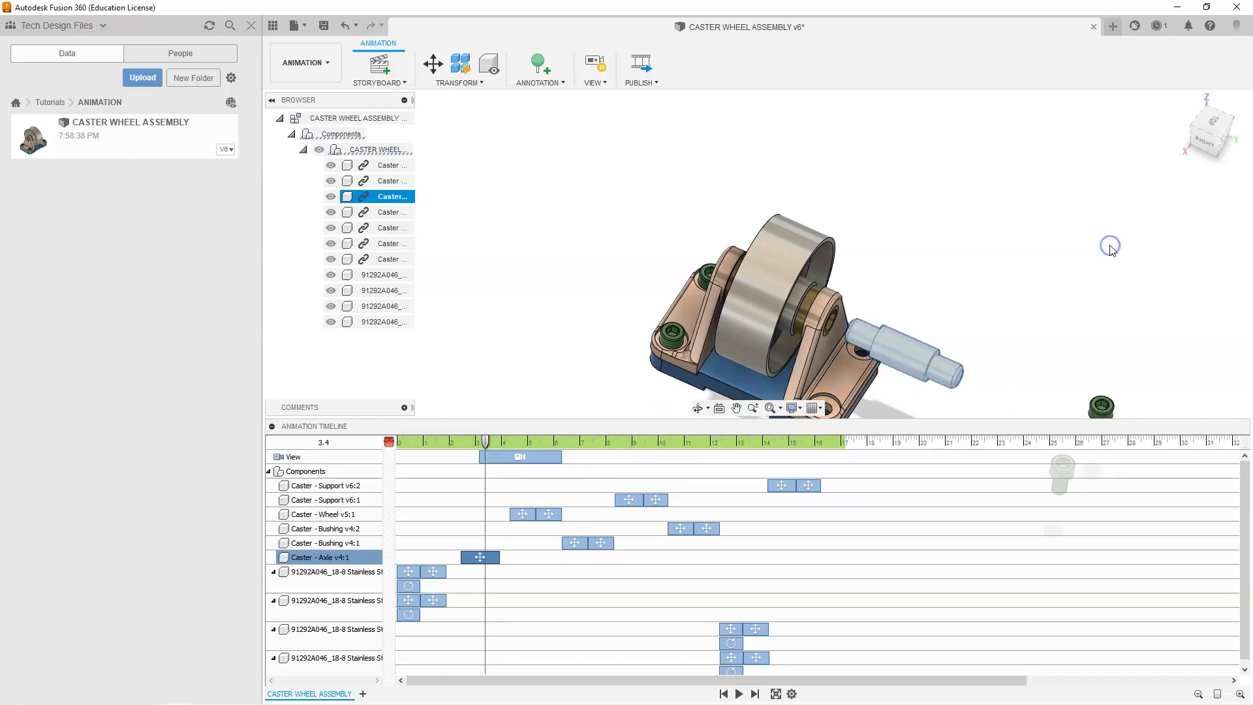
Reverse the storyboard again to restore the assembly order of the actions
right_click(318, 693)
click(350, 636)
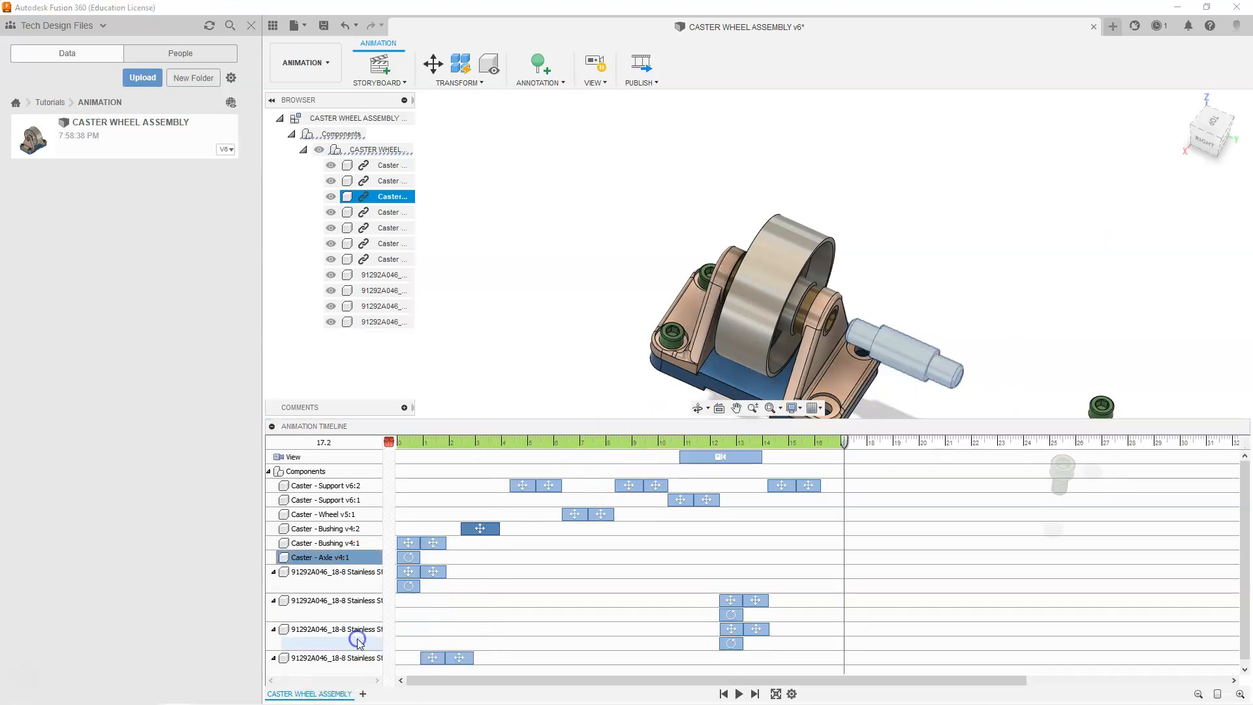
click(369, 630)
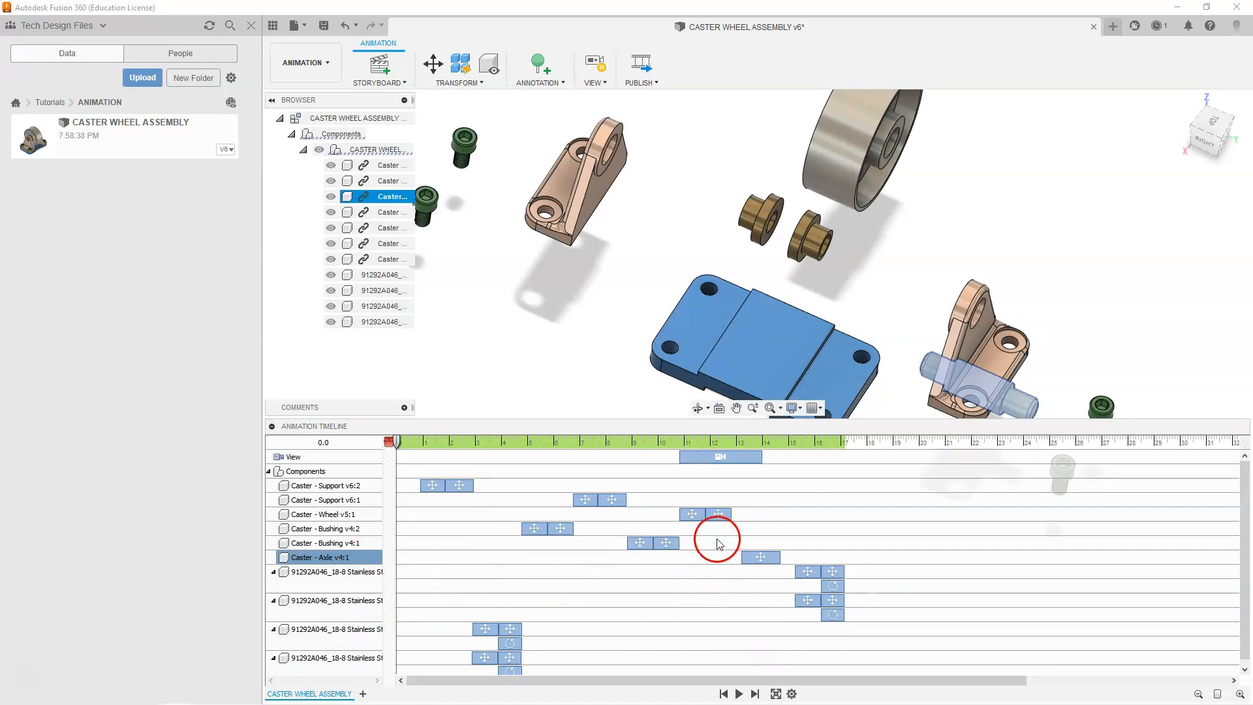
Scrub the storyboard to 10.4 s to check the assembly motion, and return the playhead to the start
drag(395, 441, 669, 471)
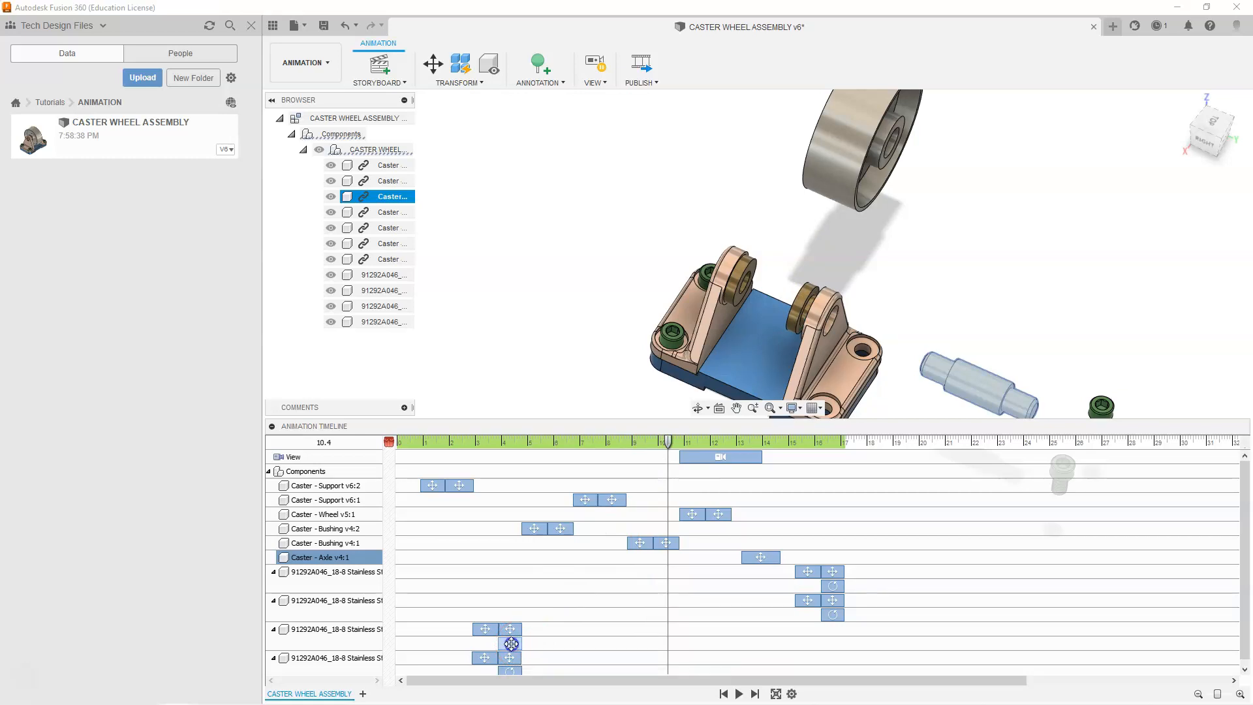
right_click(511, 644)
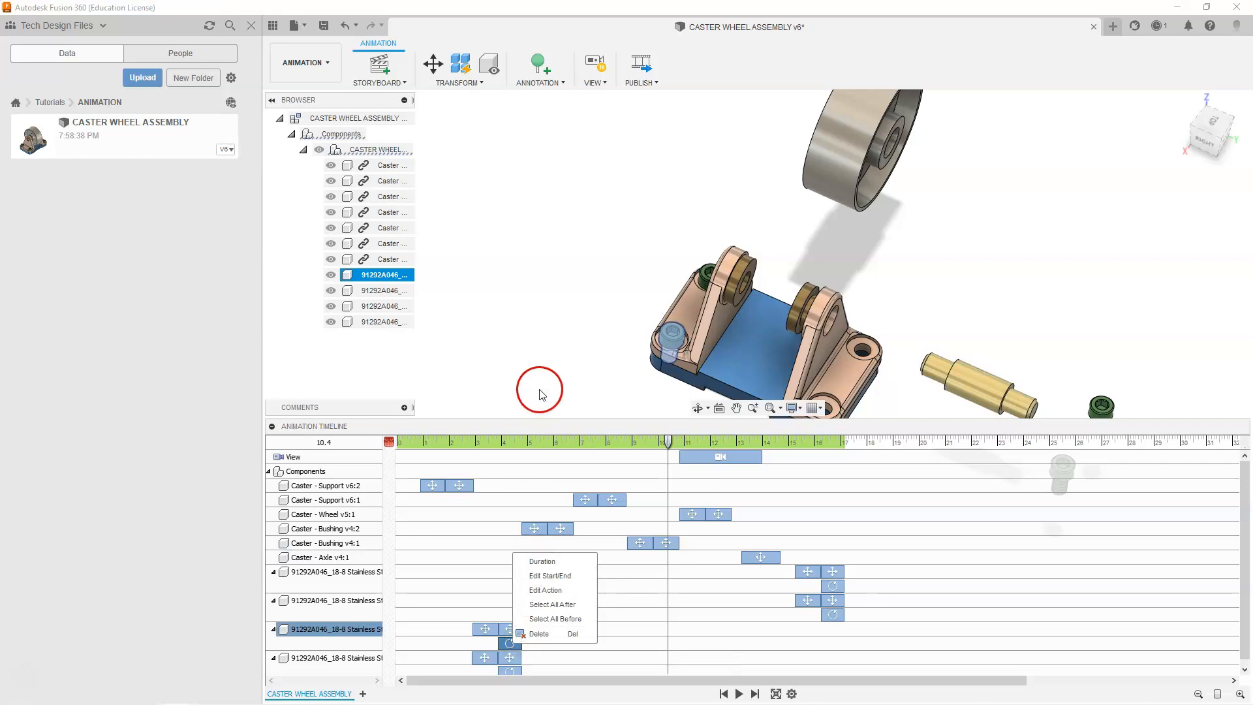
click(724, 694)
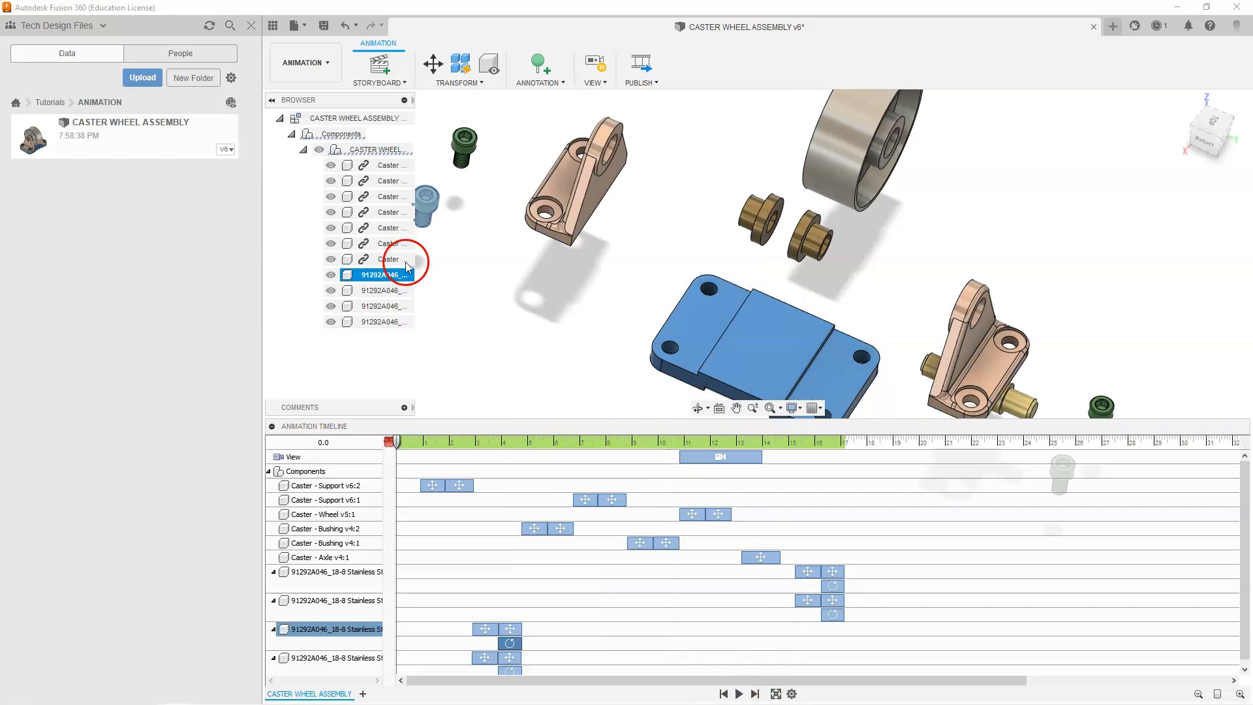
Save the assembly with the version description User Saved, and toggle view recording to set a front-right isometric camera view at 0 s
click(323, 28)
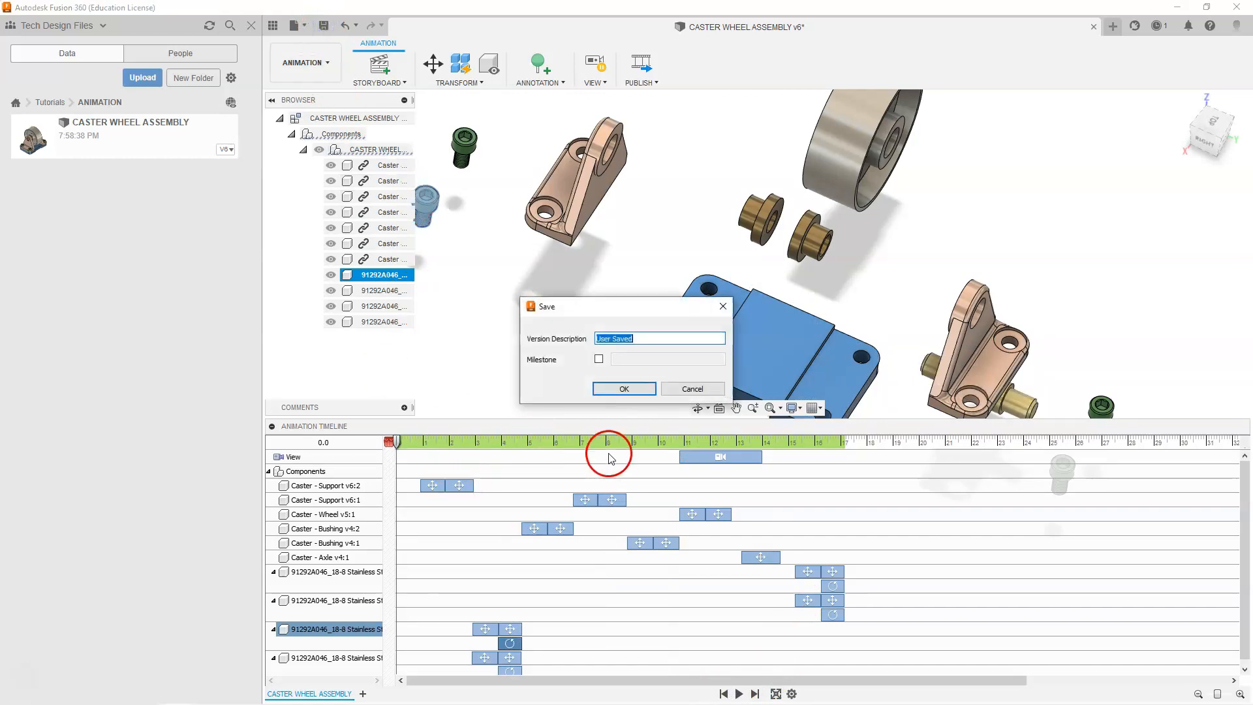
click(622, 389)
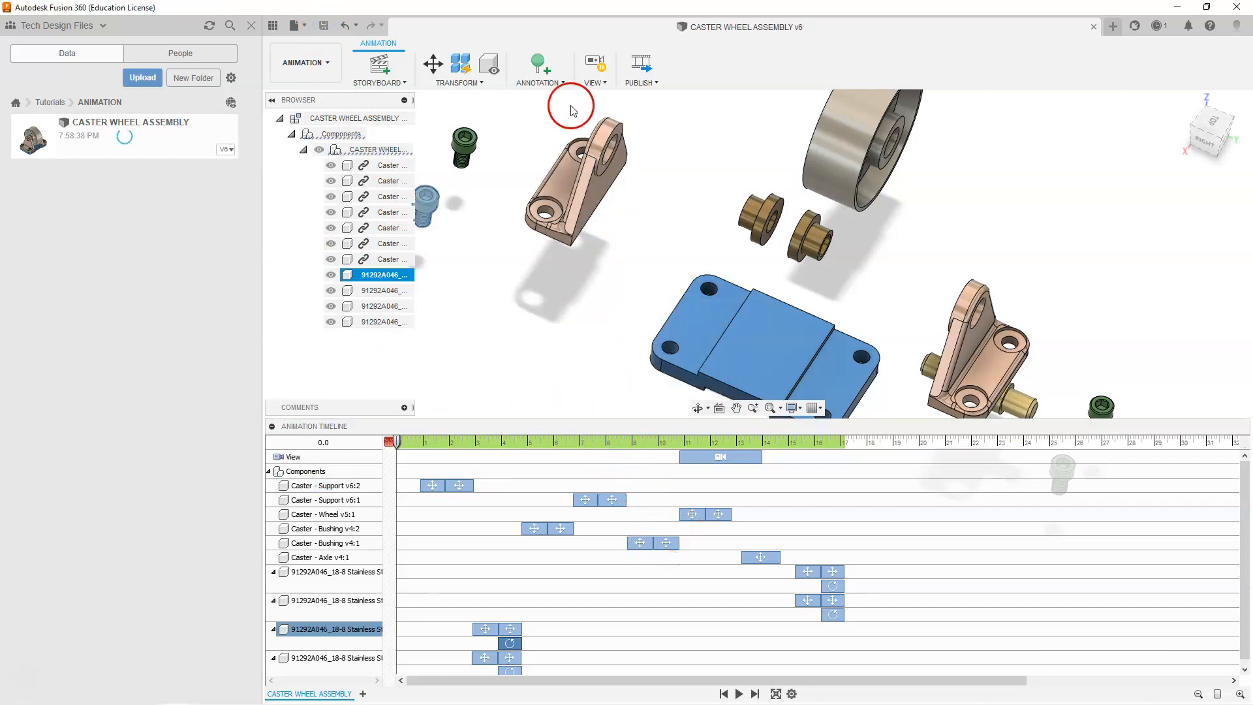
click(593, 66)
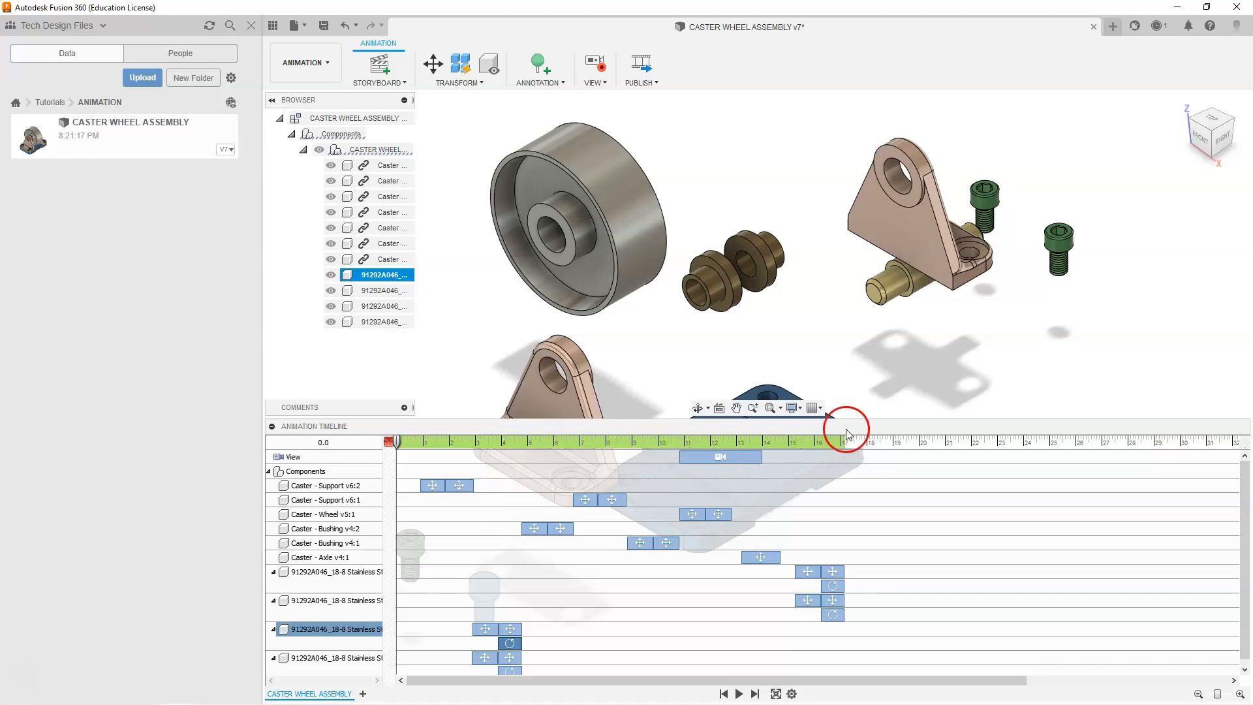
Enlarge the animation timeline and shift all component and view actions earlier so the first support's move starts at 0 s
drag(861, 419, 861, 337)
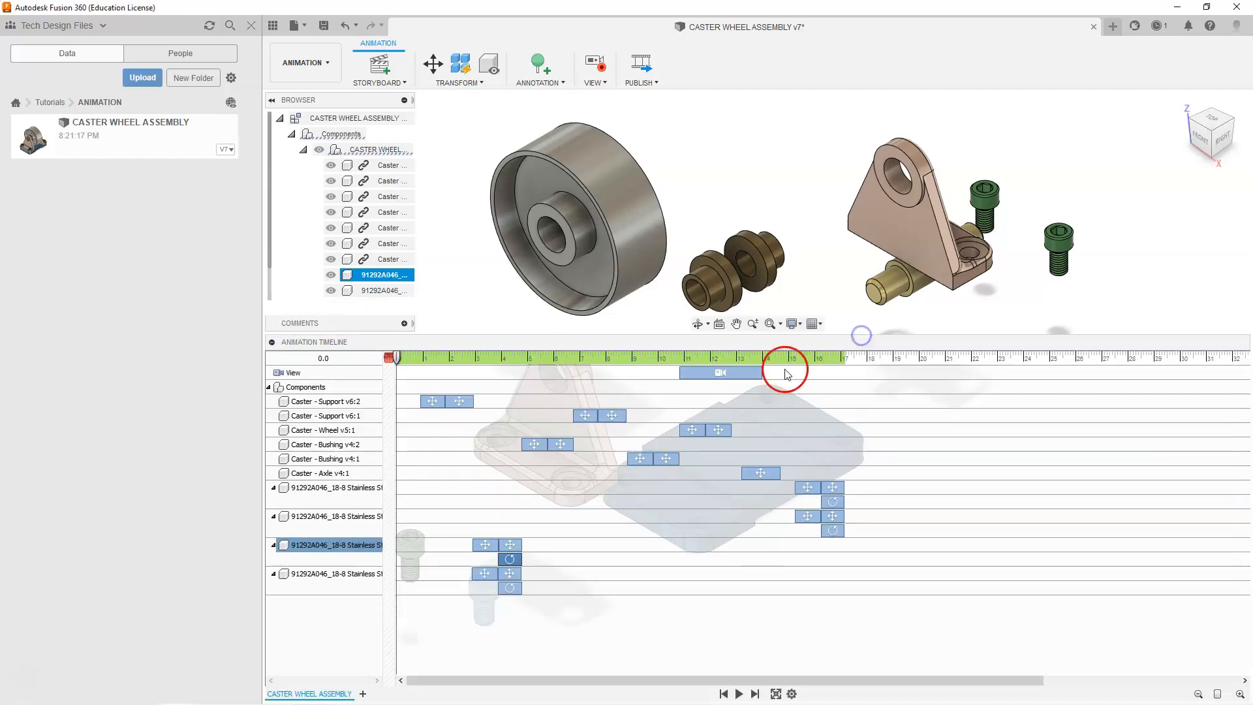
click(695, 372)
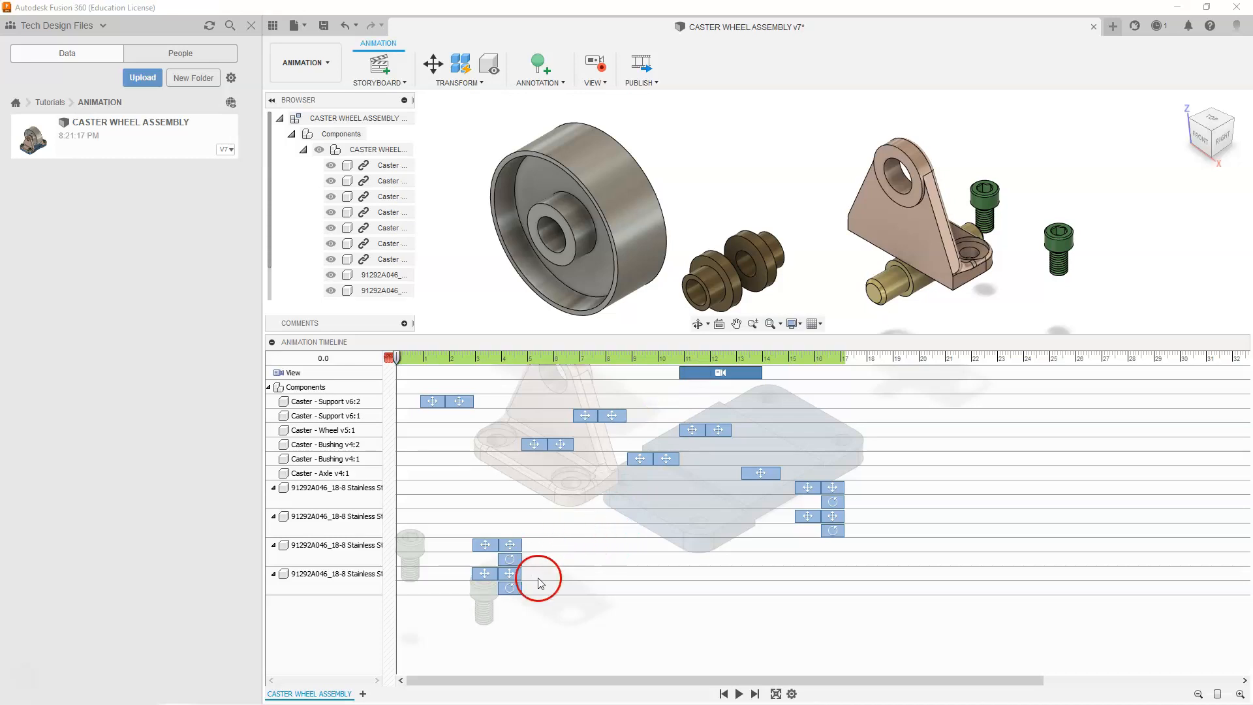
key(ctrl+a)
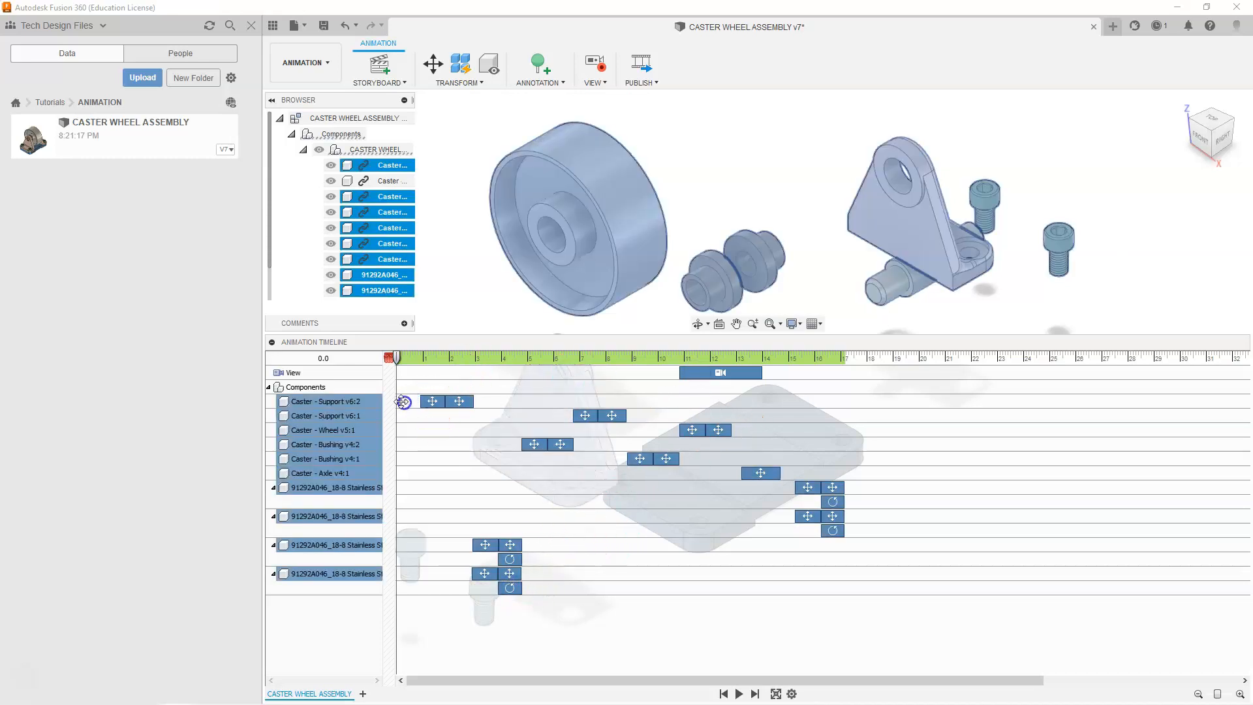
drag(401, 401, 377, 402)
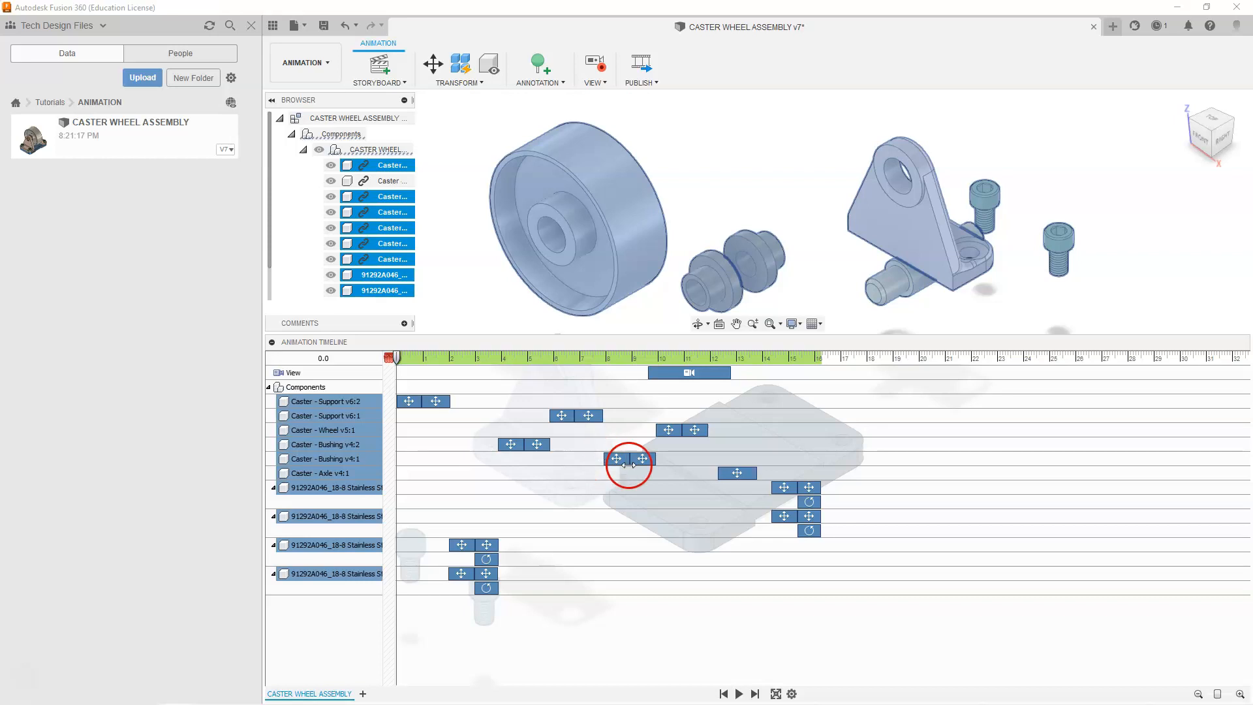
Shift the axle's move and the last two screws' move and rotate actions slightly earlier so the storyboard ends at 15.8 s
click(732, 475)
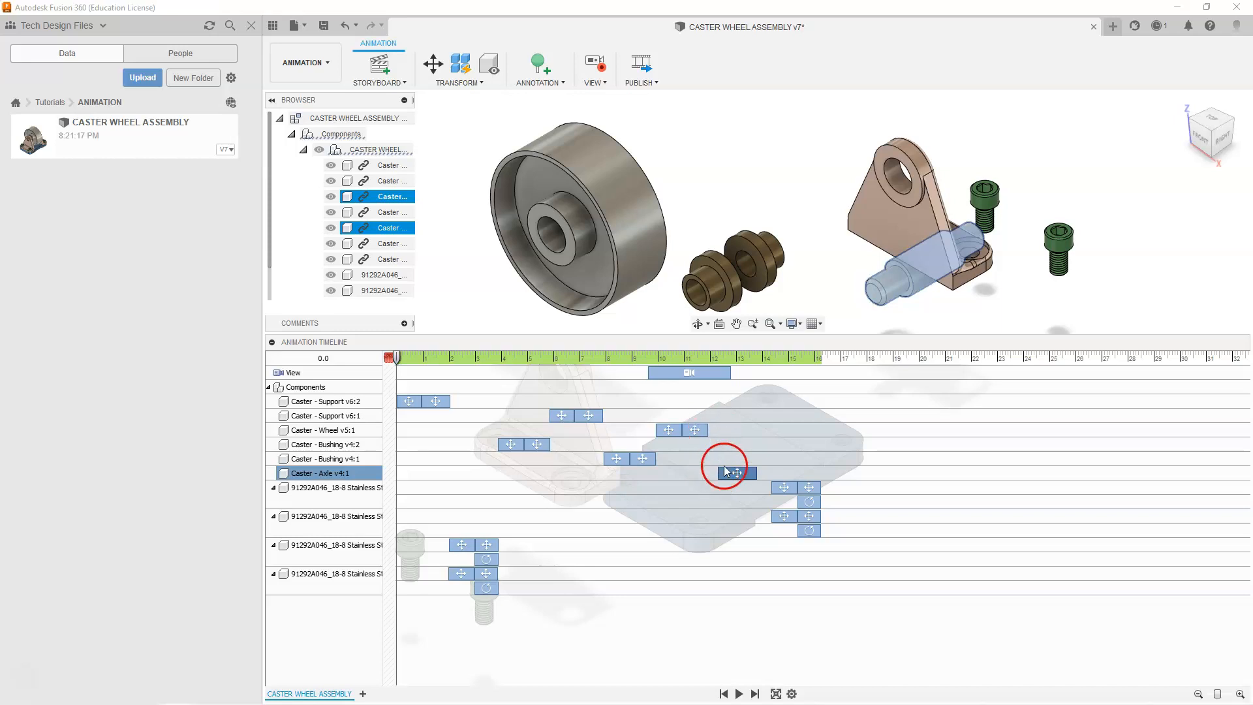
drag(807, 530, 727, 471)
click(735, 639)
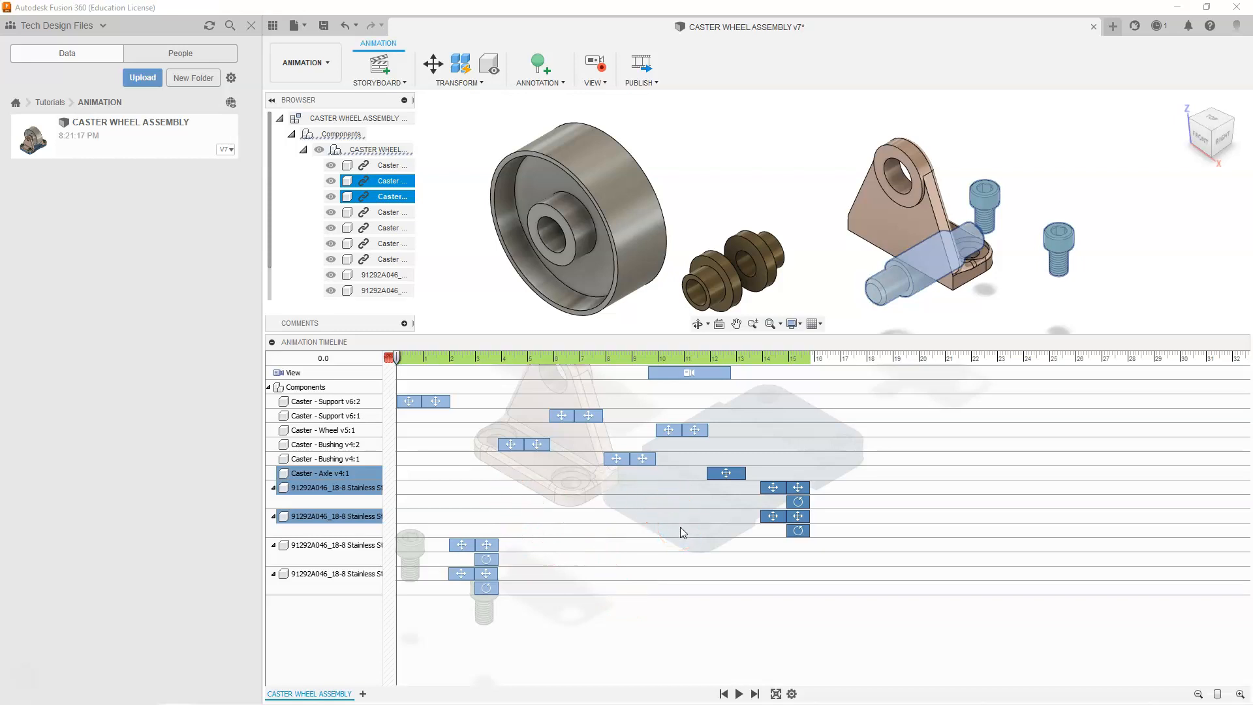
Play the whole storyboard in full screen to review the assembly animation, and return to the timeline
click(776, 695)
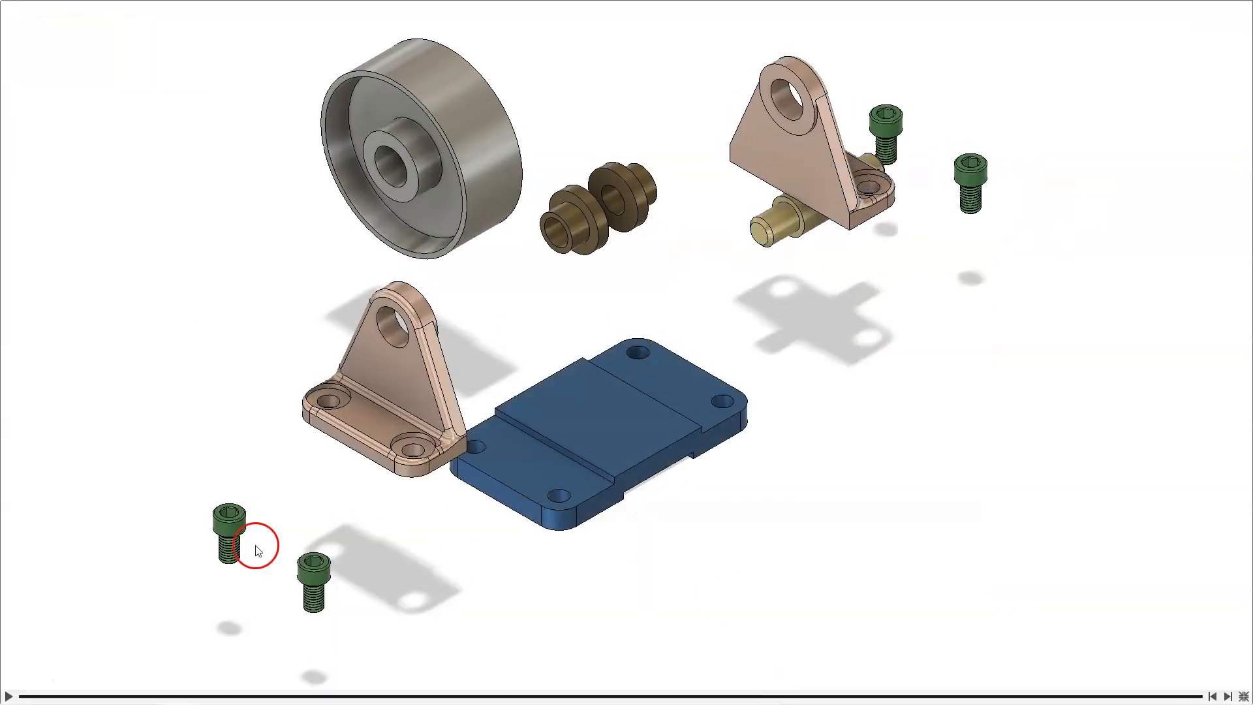
click(9, 696)
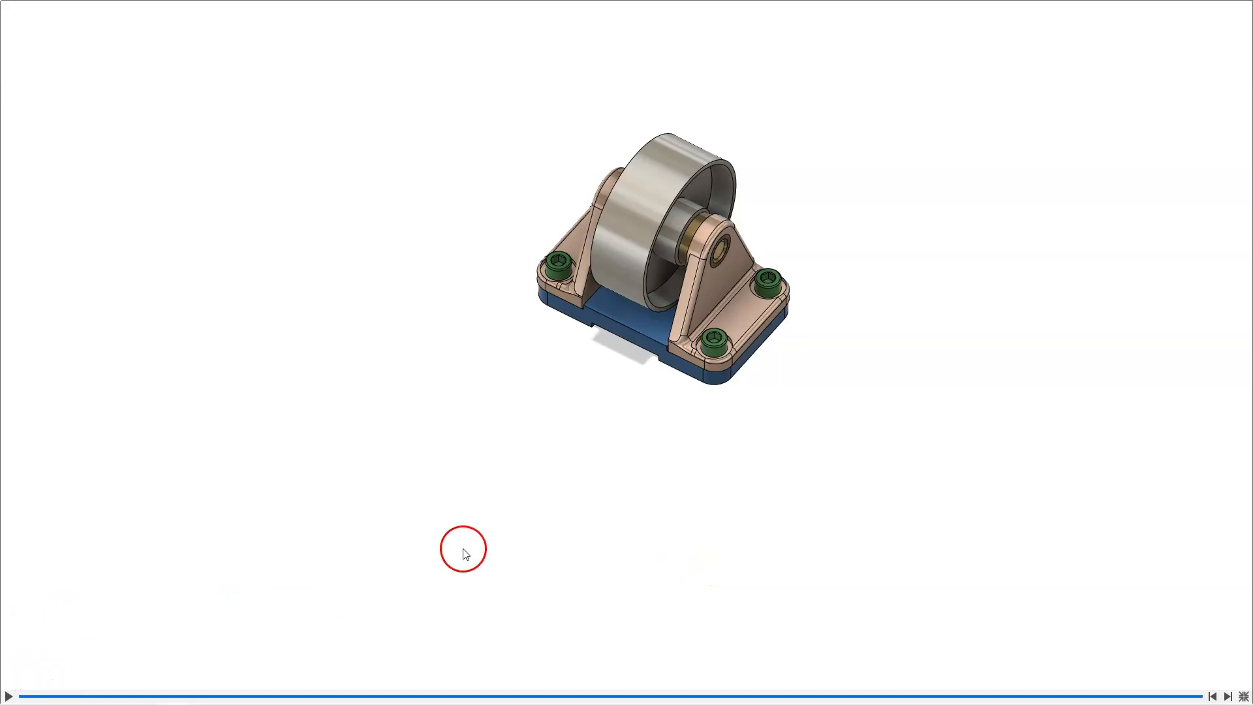
key(Escape)
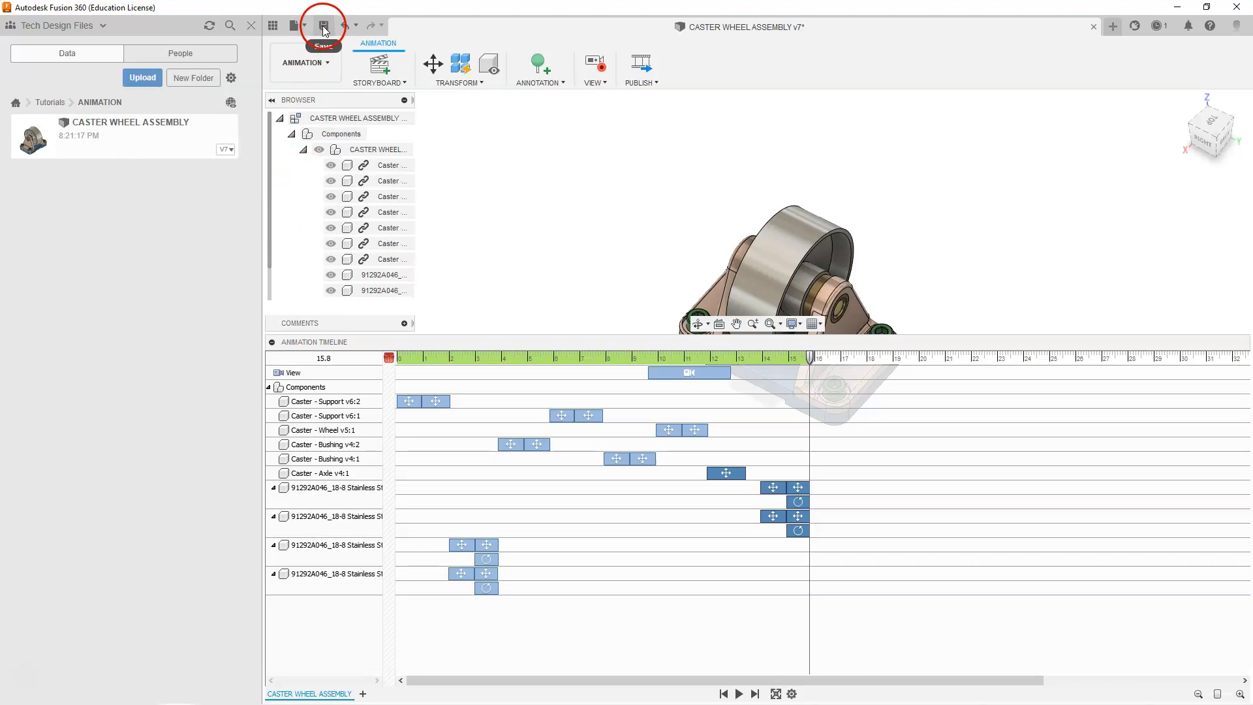
Save the retimed animation with the version description User Saved, and shrink the timeline to enlarge the model view
click(322, 26)
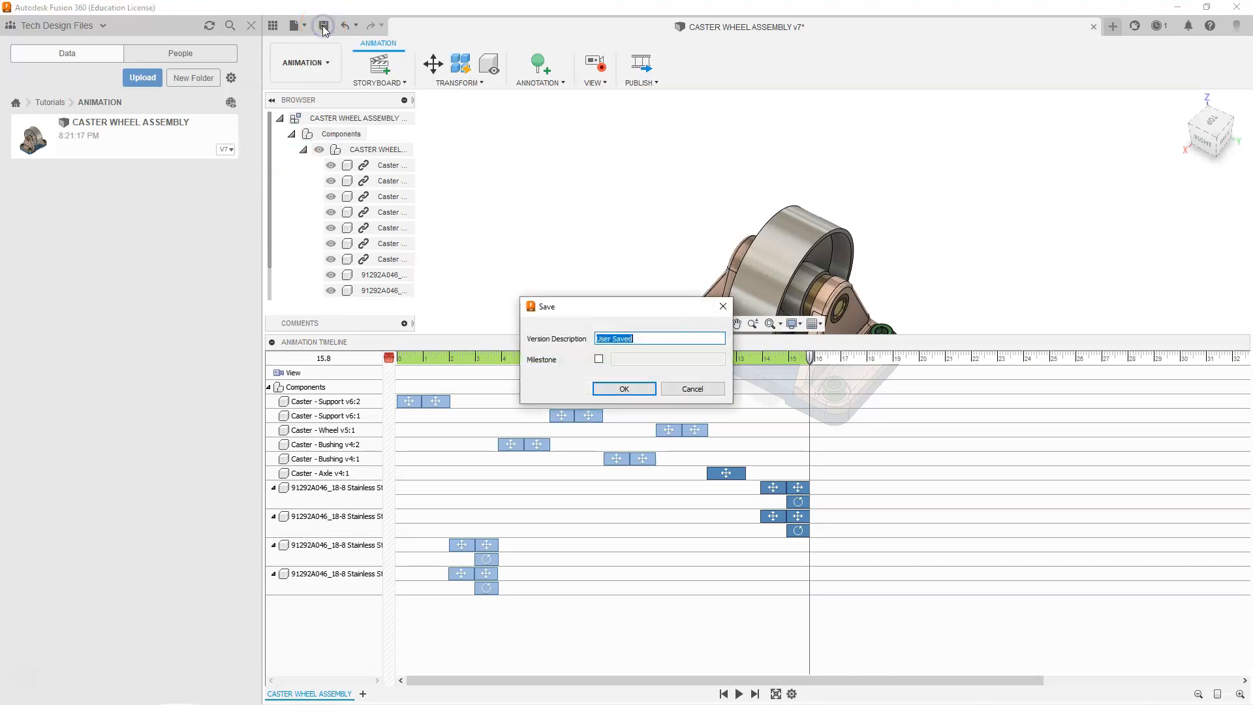
click(620, 387)
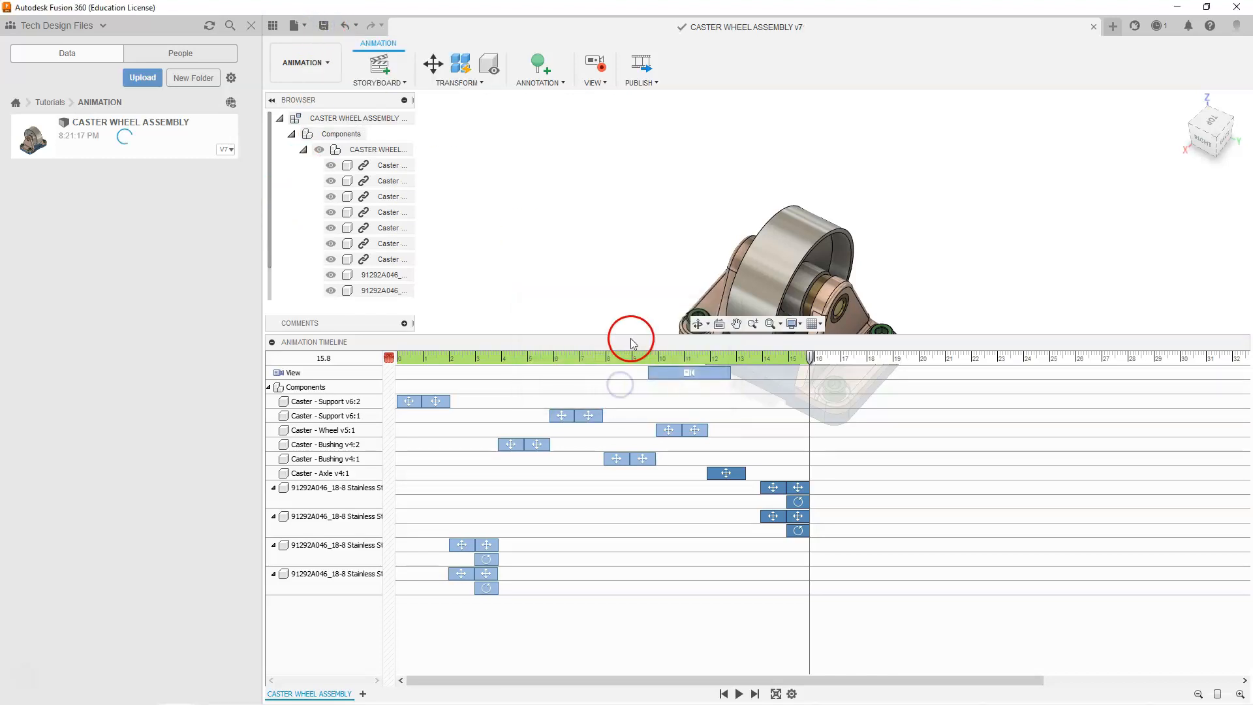
drag(629, 336, 618, 439)
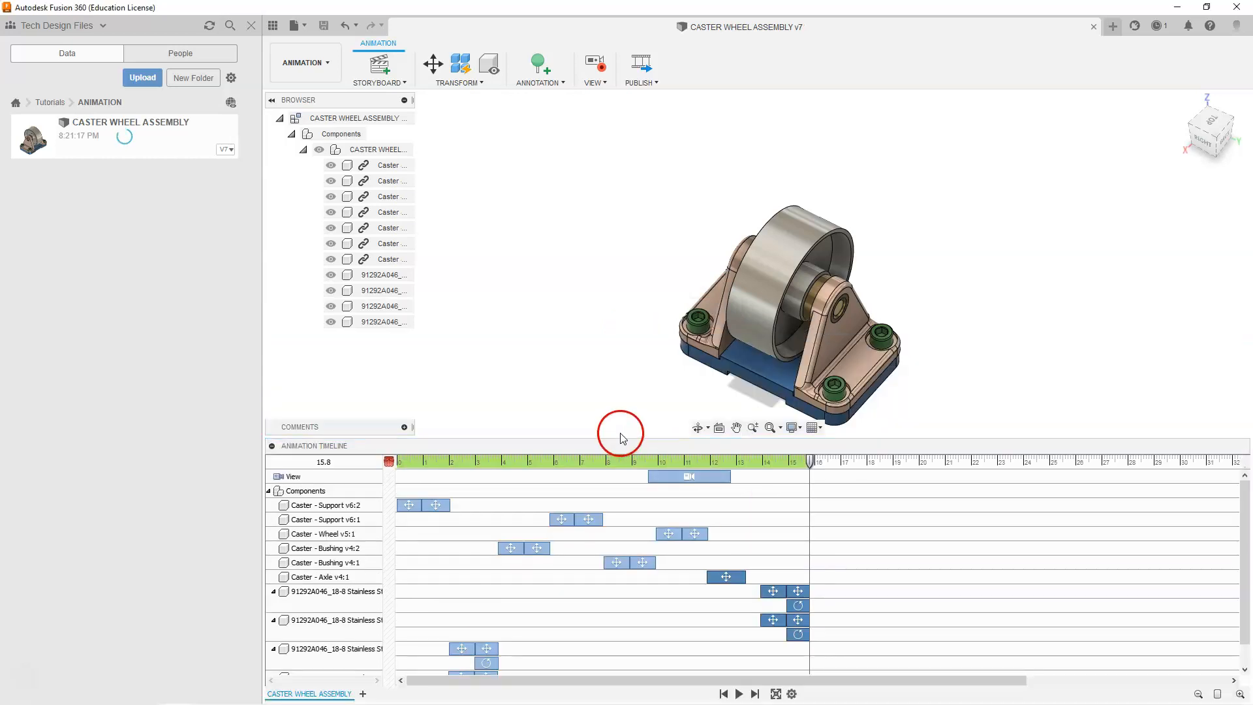